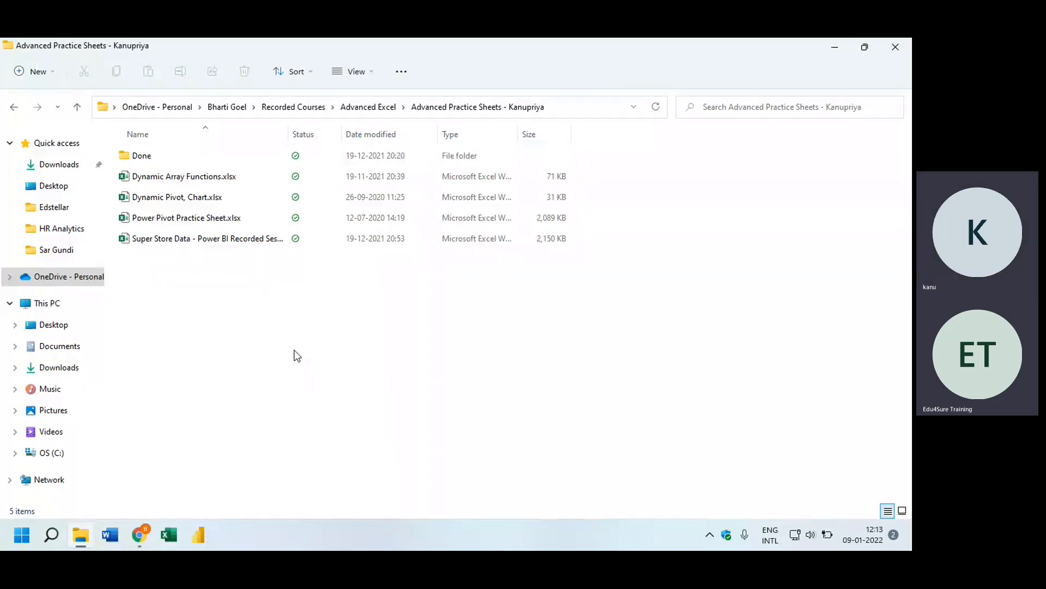
Step: Switch to the course log spreadsheet in Chrome and locate the Power Pivot topic in cell B13
mouse_move(140, 533)
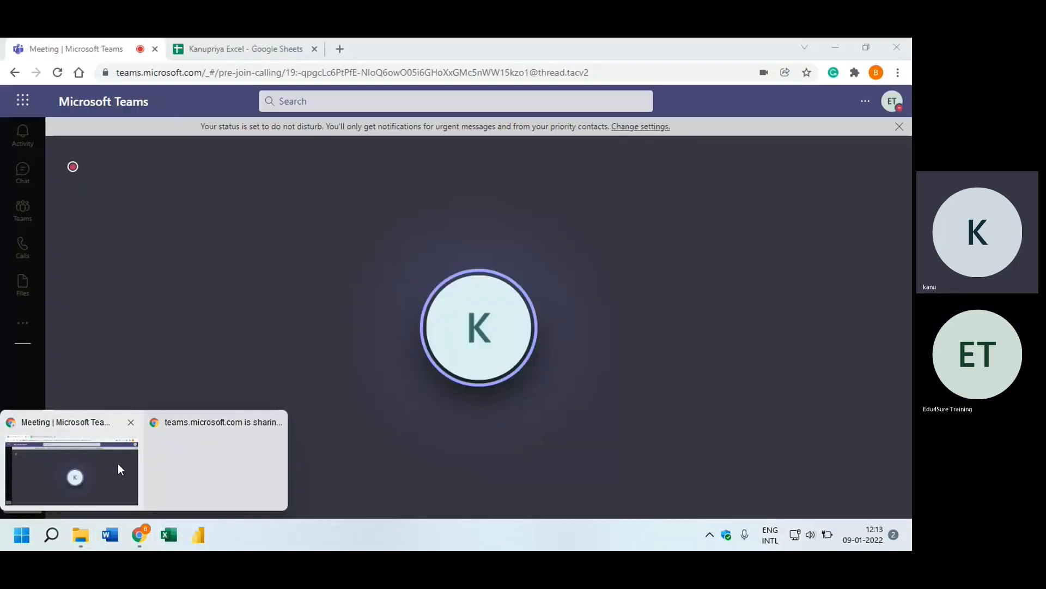
click(118, 464)
click(221, 45)
click(133, 353)
click(148, 366)
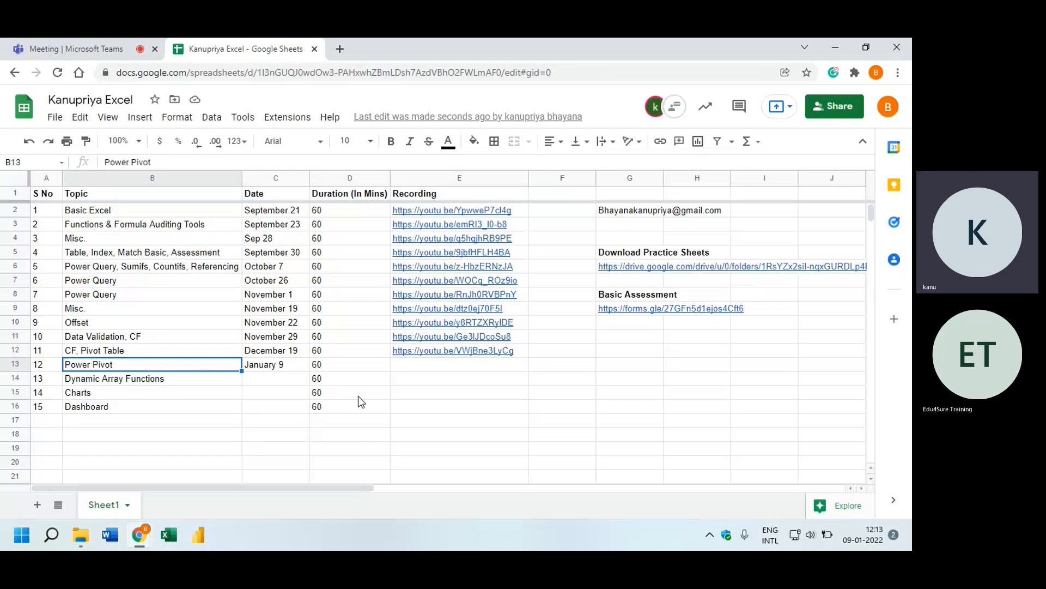
Step: Open Power Pivot Practice Sheet.xlsx from the practice sheets folder and view its Sheet1 worksheet
click(87, 535)
double_click(214, 219)
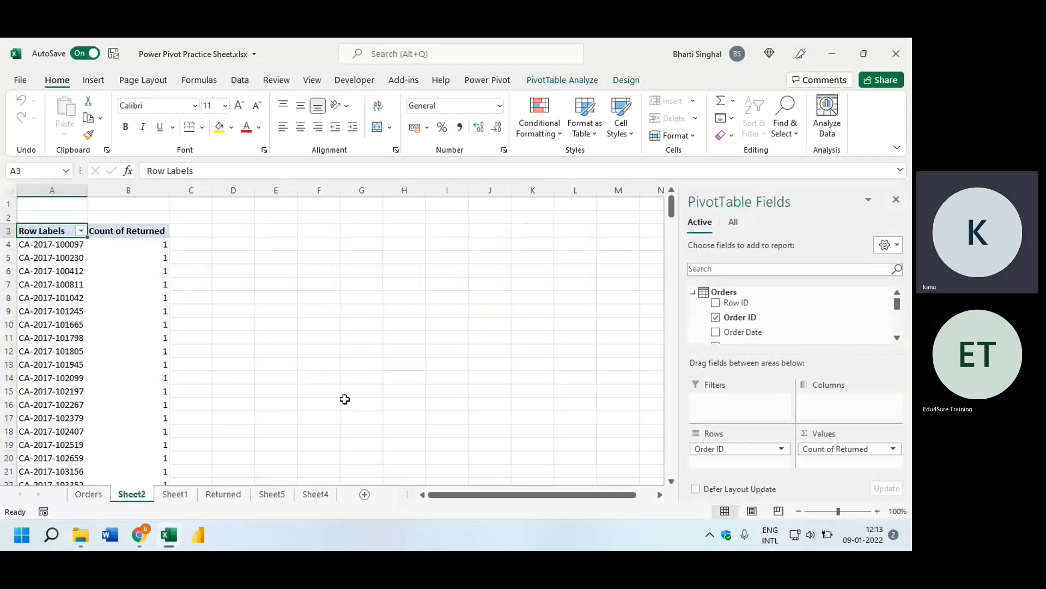
click(175, 494)
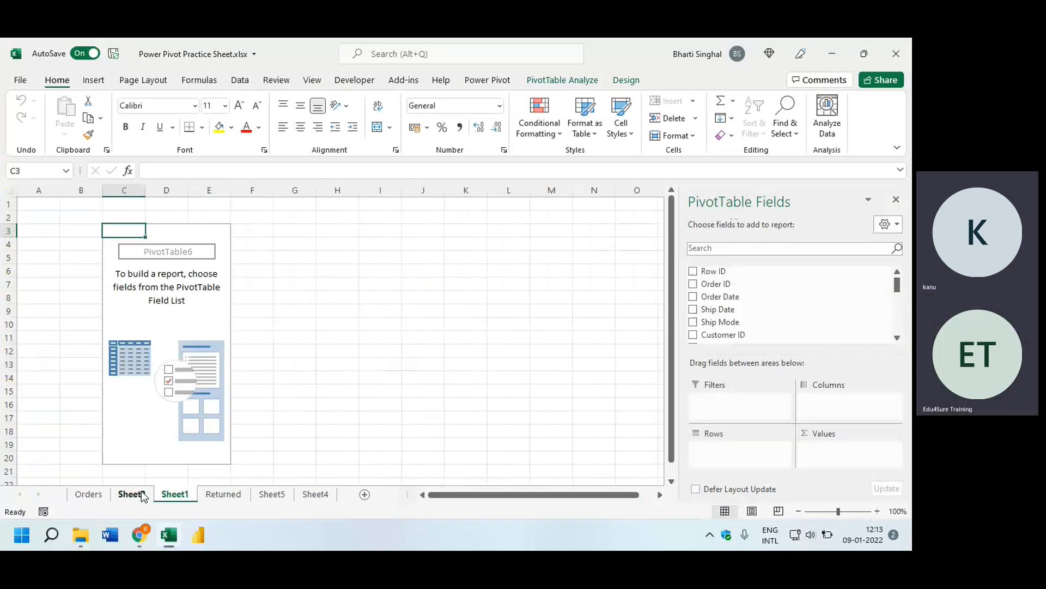
Step: Delete the old pivot worksheets Sheet2 and Sheet1 from the workbook
right_click(143, 494)
click(176, 325)
click(417, 321)
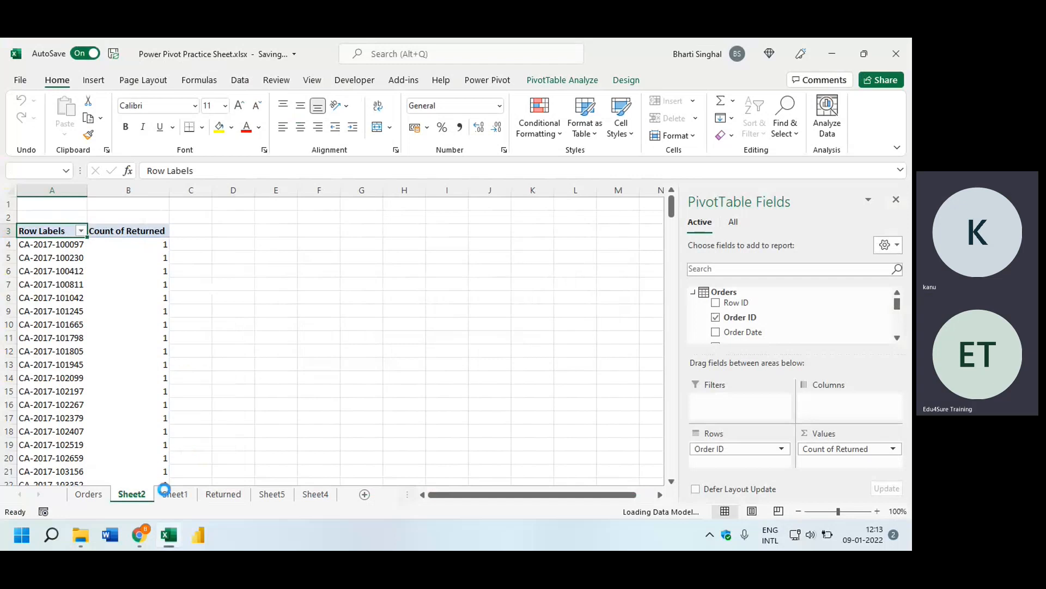
click(181, 494)
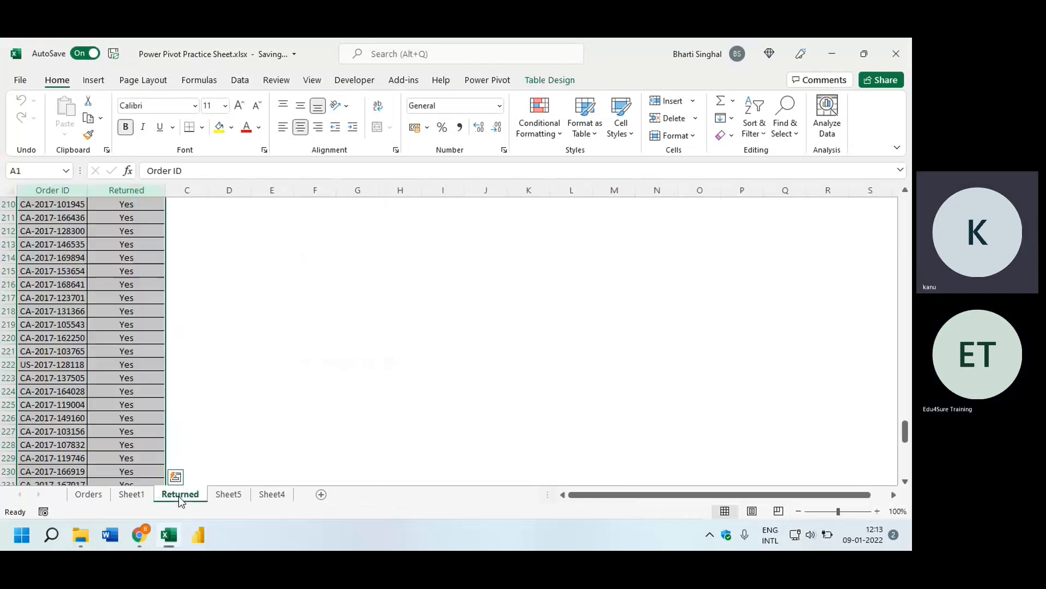
right_click(133, 496)
click(167, 335)
click(436, 319)
Step: Delete the leftover worksheets Sheet4 and Sheet5, keeping only Orders and Returned
click(229, 494)
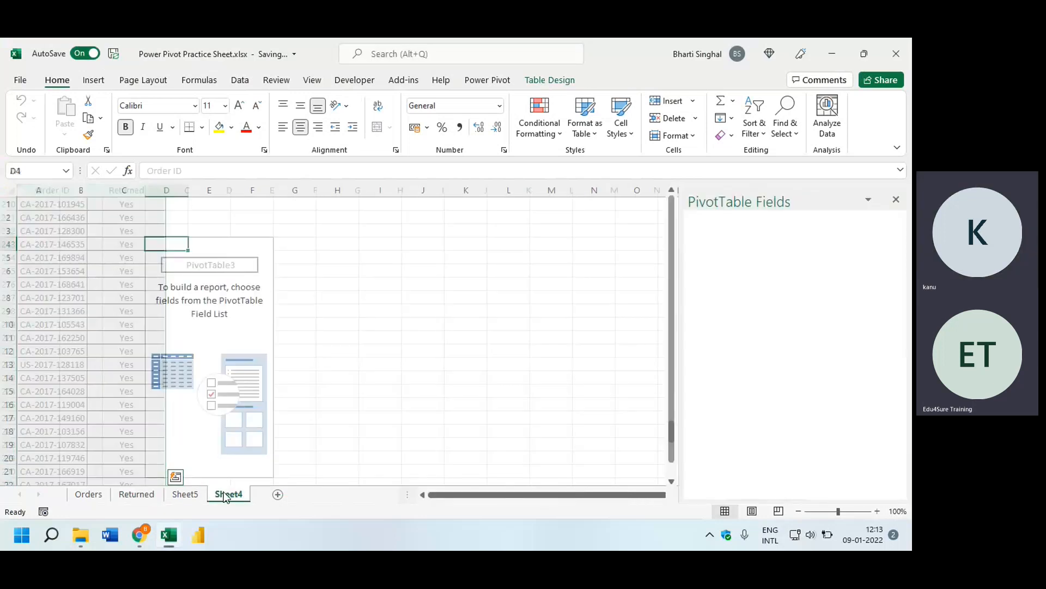
right_click(229, 493)
click(271, 328)
click(425, 322)
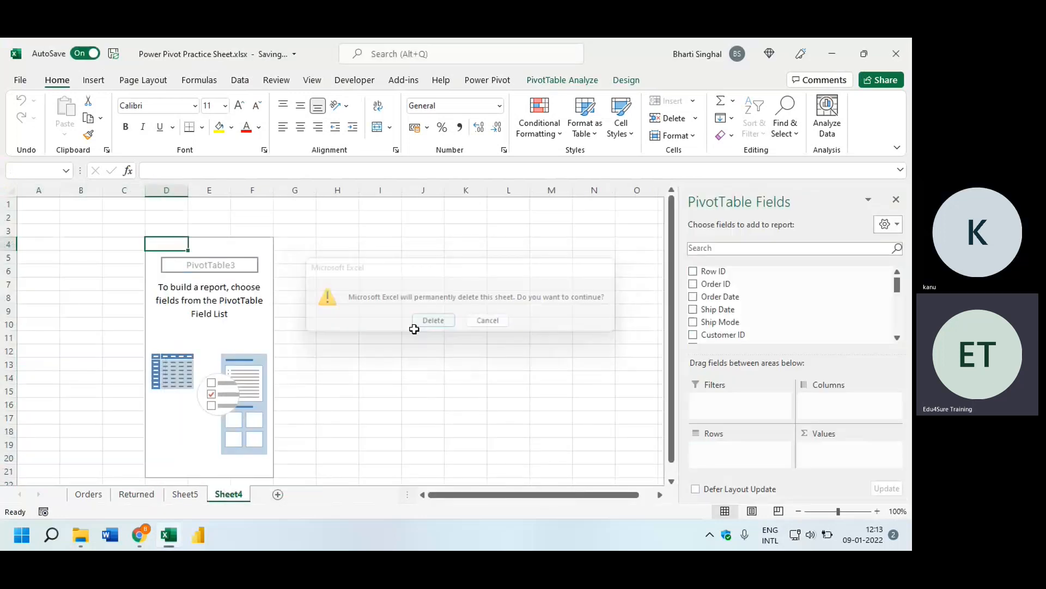
right_click(185, 494)
click(252, 331)
click(448, 323)
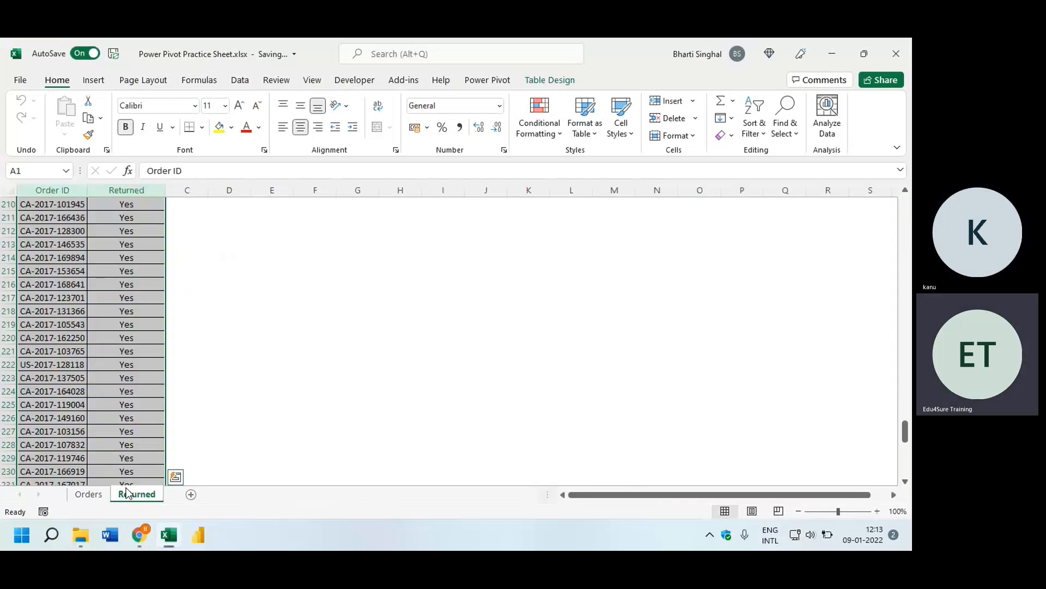
Step: Examine the Orders data from its first rows and the Returned sheet's order list up to row 1
click(88, 494)
drag(906, 471, 905, 202)
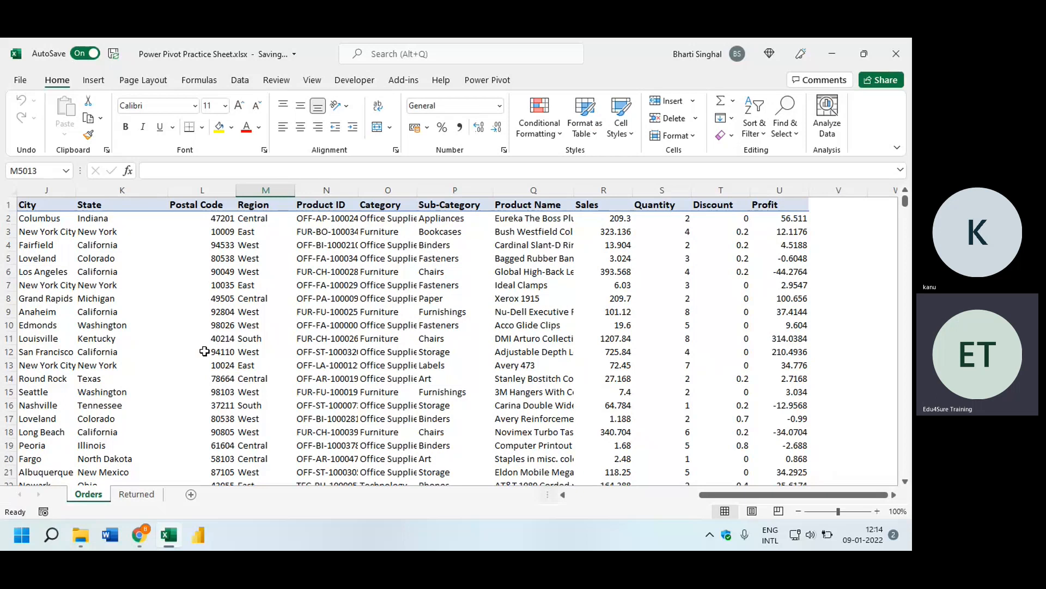
click(136, 493)
click(234, 288)
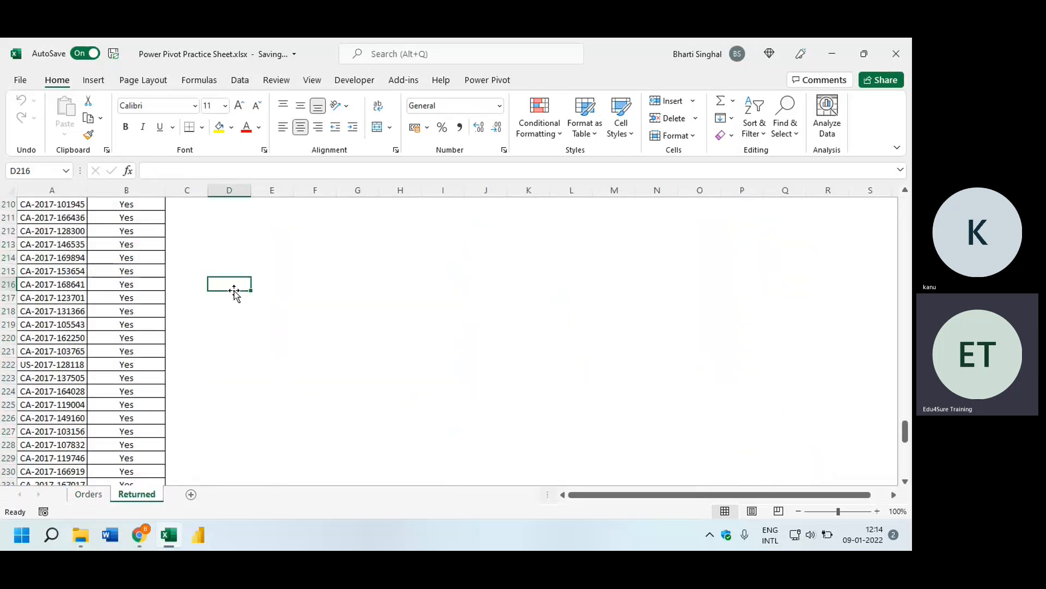
key(Up)
key(Up)
key(Up)
key(Up)
key(Up)
key(Up)
key(Up)
key(Up)
key(Up)
key(Up)
key(Up)
key(Up)
key(Up)
key(Up)
key(Up)
key(Up)
key(Up)
key(Up)
key(Up)
key(Up)
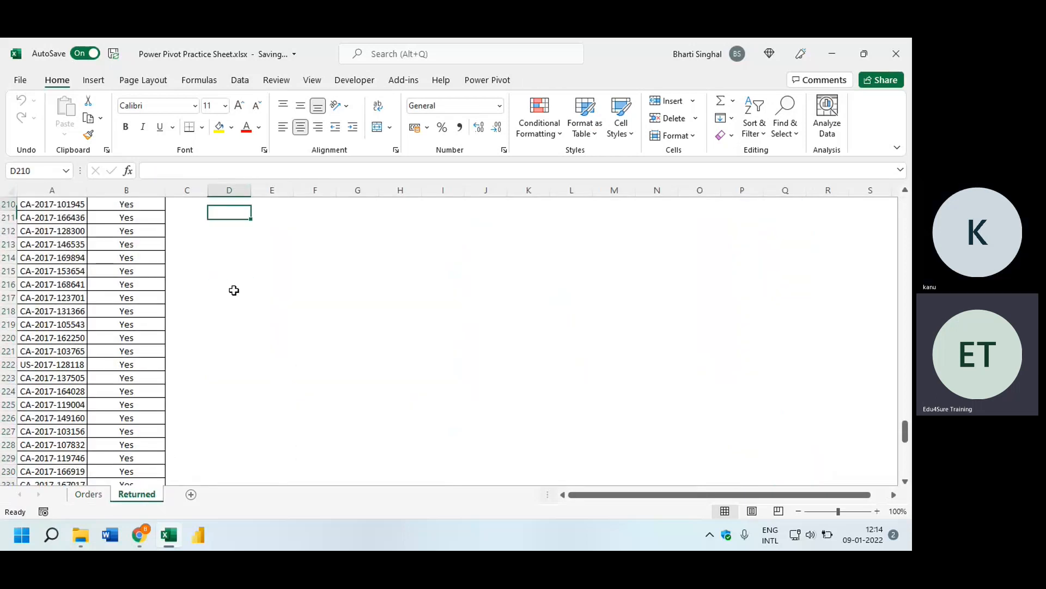
key(Up)
key(Up)
key(Up)
key(Up)
key(Up)
key(Up)
key(Up)
key(Up)
key(Up)
key(Up)
key(Up)
key(Up)
key(Up)
key(Up)
key(Up)
key(Up)
key(Up)
key(Up)
key(Up)
key(Up)
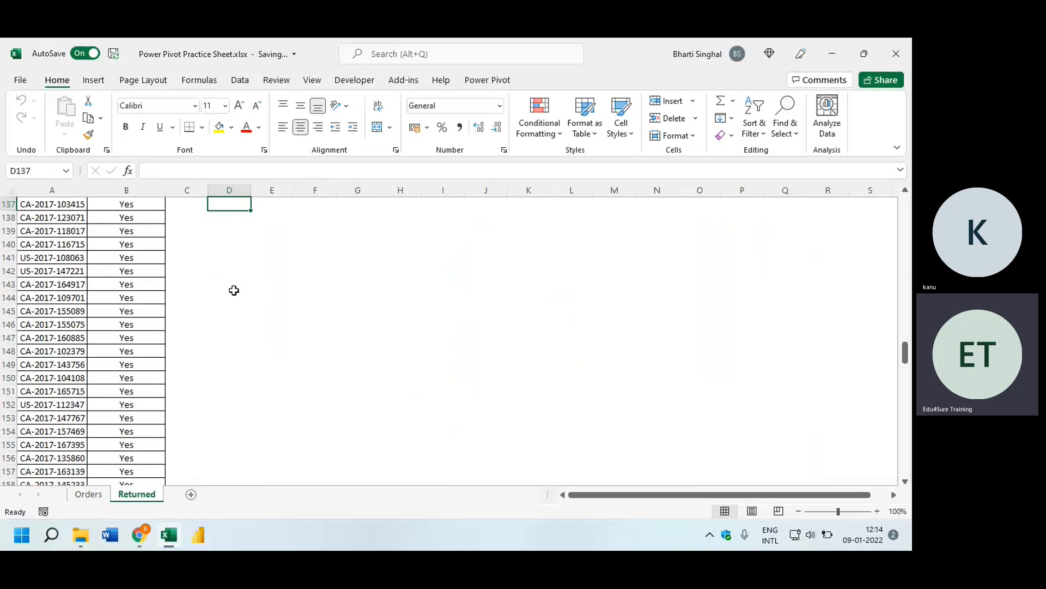
key(Up)
key(Up)
key(Up)
key(Up)
key(Up)
key(Up)
key(Up)
key(Up)
key(Up)
key(Up)
key(Up)
key(Up)
key(Up)
key(Up)
key(Up)
key(Up)
key(Up)
key(Up)
key(Up)
key(Up)
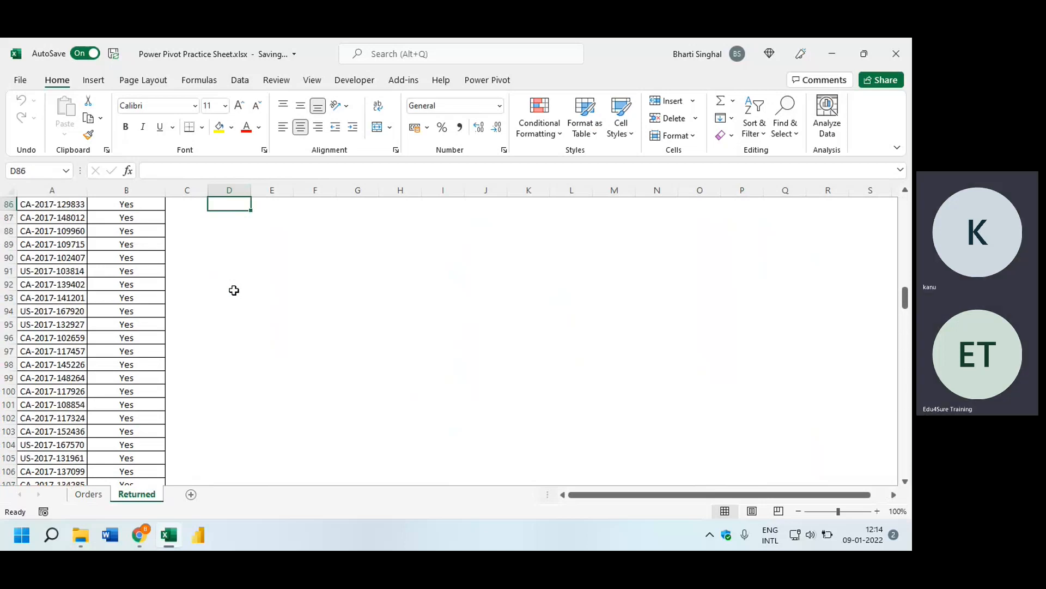
key(Up)
key(Up)
key(Up)
key(Up)
key(Up)
key(Up)
key(Up)
key(Up)
key(Up)
key(Up)
key(Up)
key(Up)
key(Up)
key(Up)
key(Up)
key(Up)
key(Up)
key(Up)
key(Up)
key(Up)
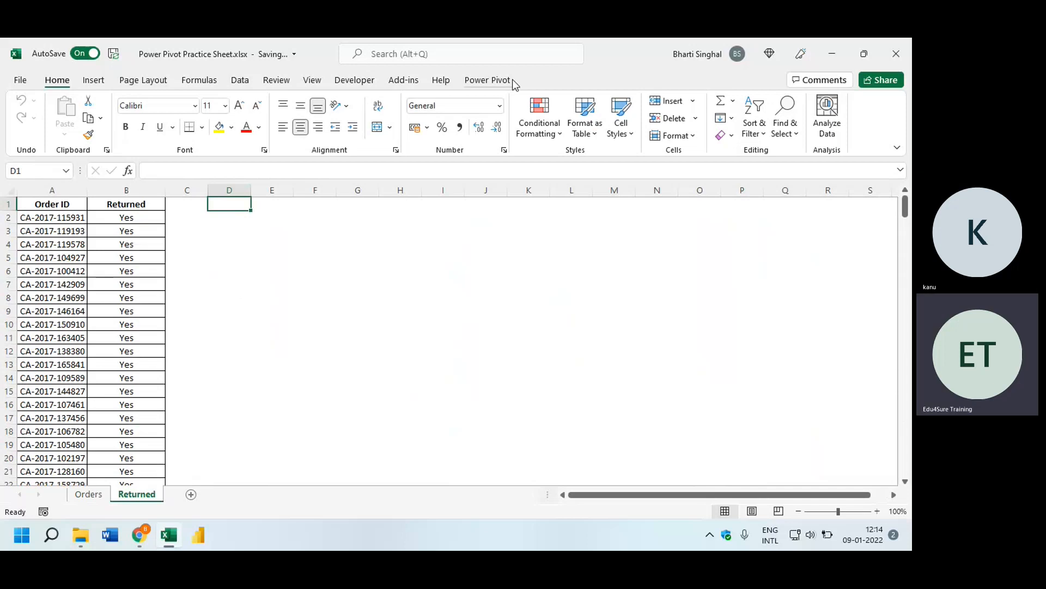
Step: Open the Power Pivot data model and permanently delete its Orders table
click(488, 80)
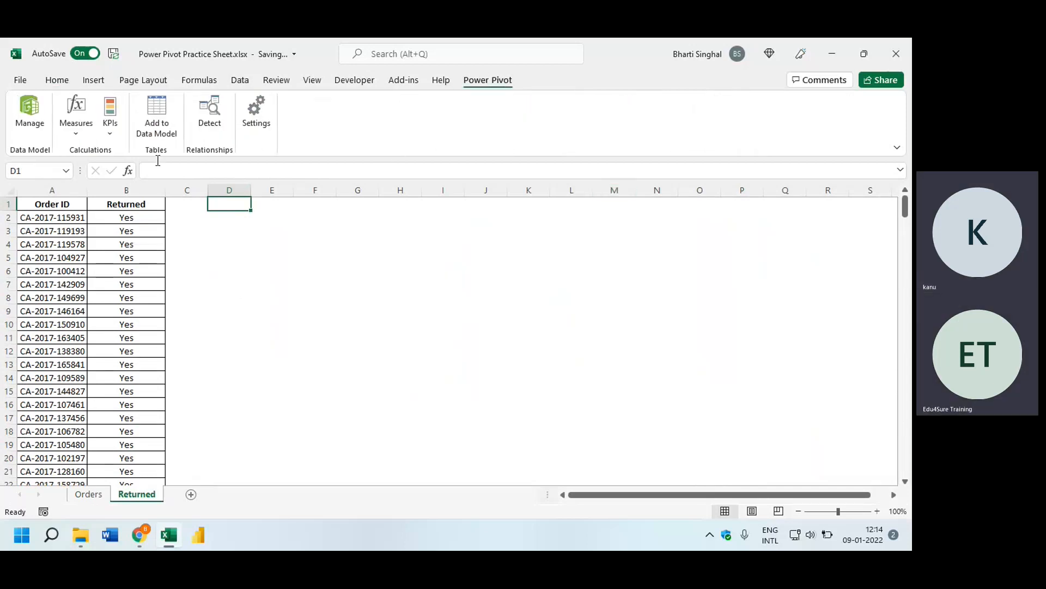
click(28, 117)
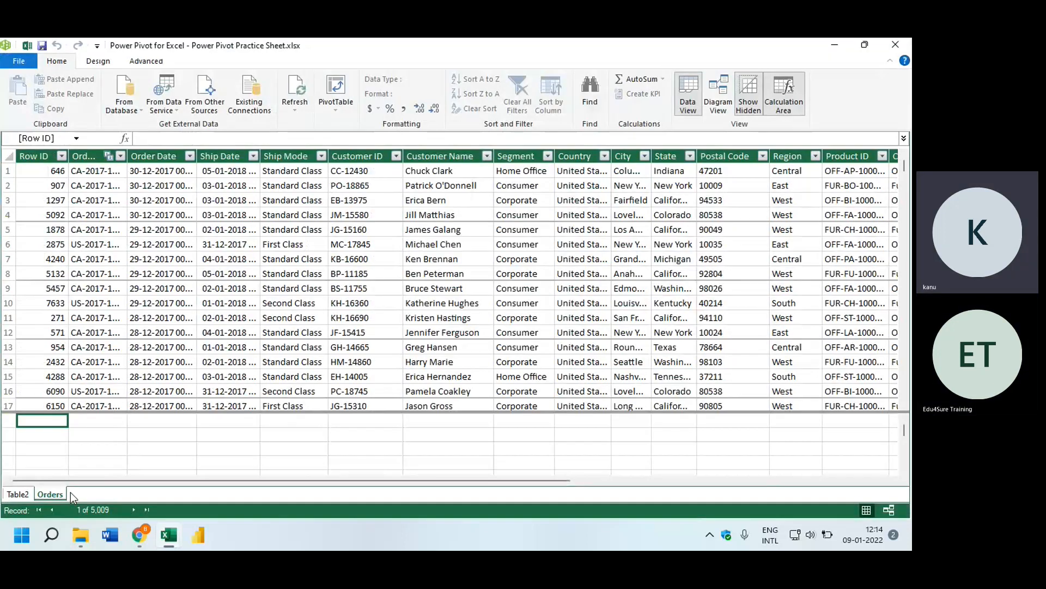
right_click(57, 496)
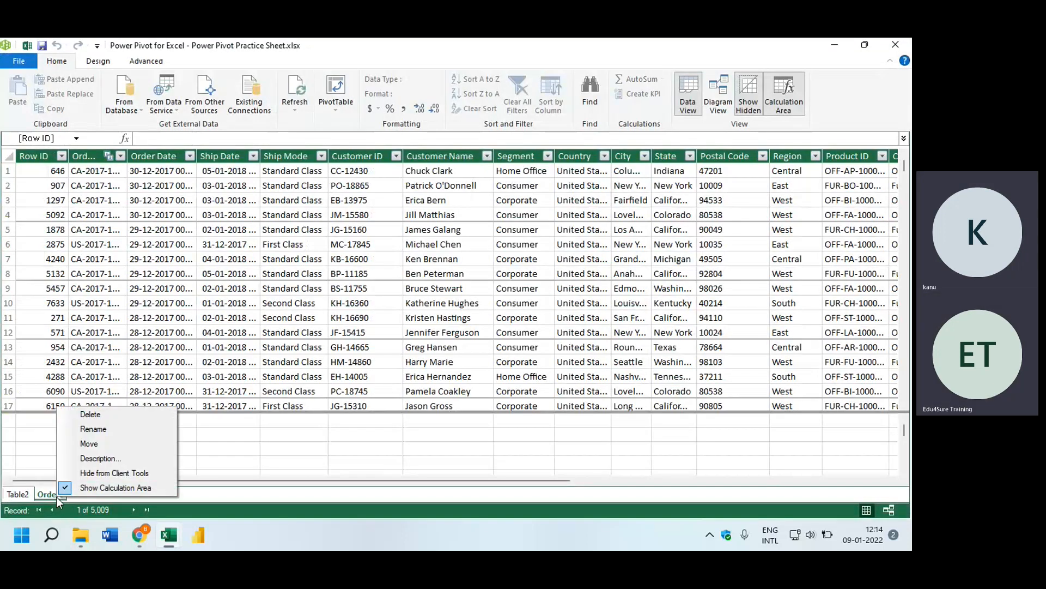
click(100, 415)
click(428, 298)
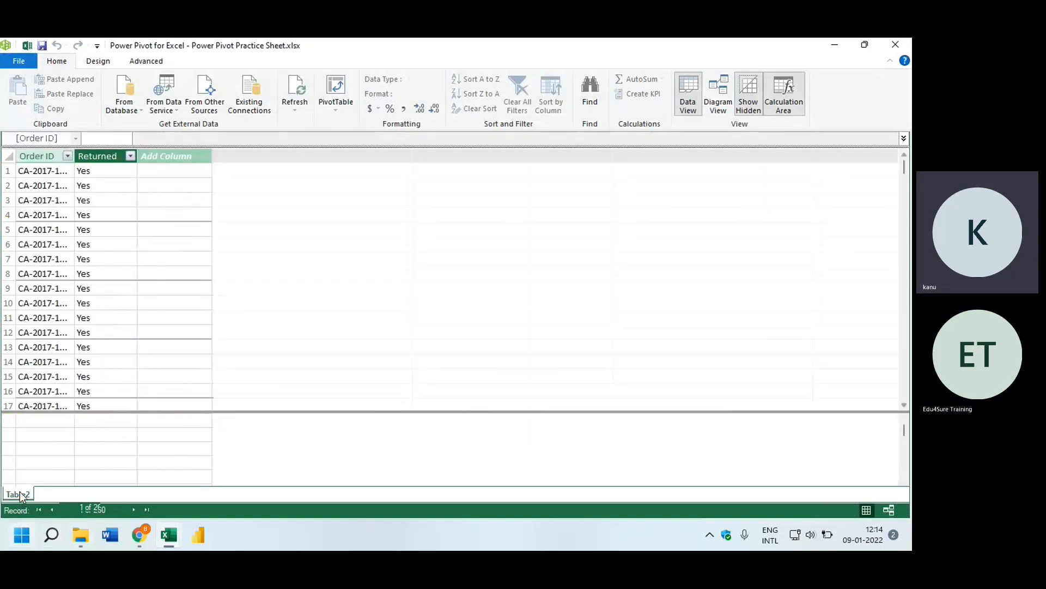
Step: Delete Table2 from the data model and close the Power Pivot window
right_click(20, 494)
click(54, 416)
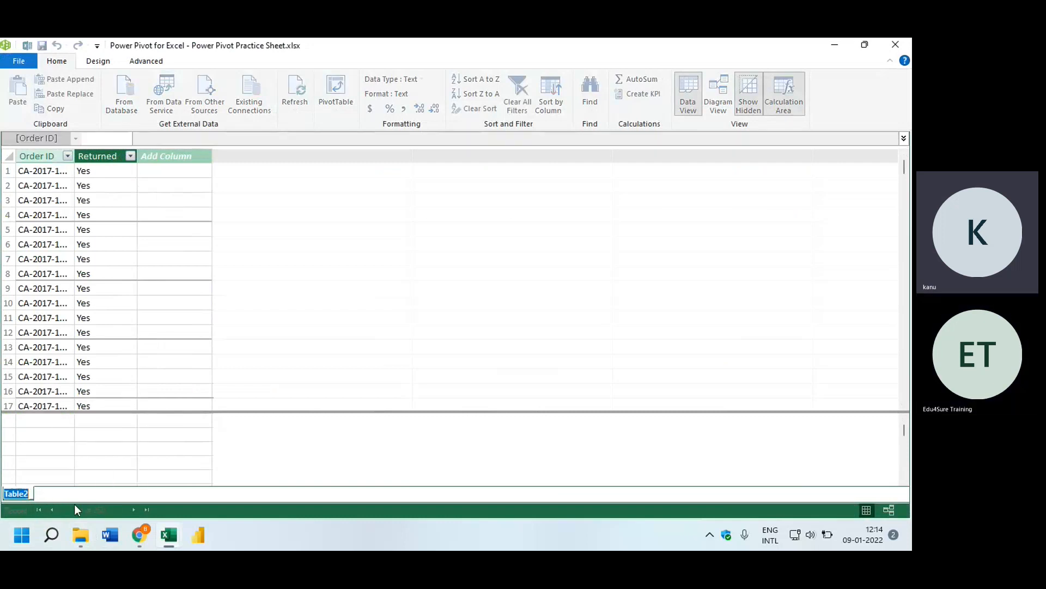
click(76, 464)
right_click(16, 494)
click(60, 415)
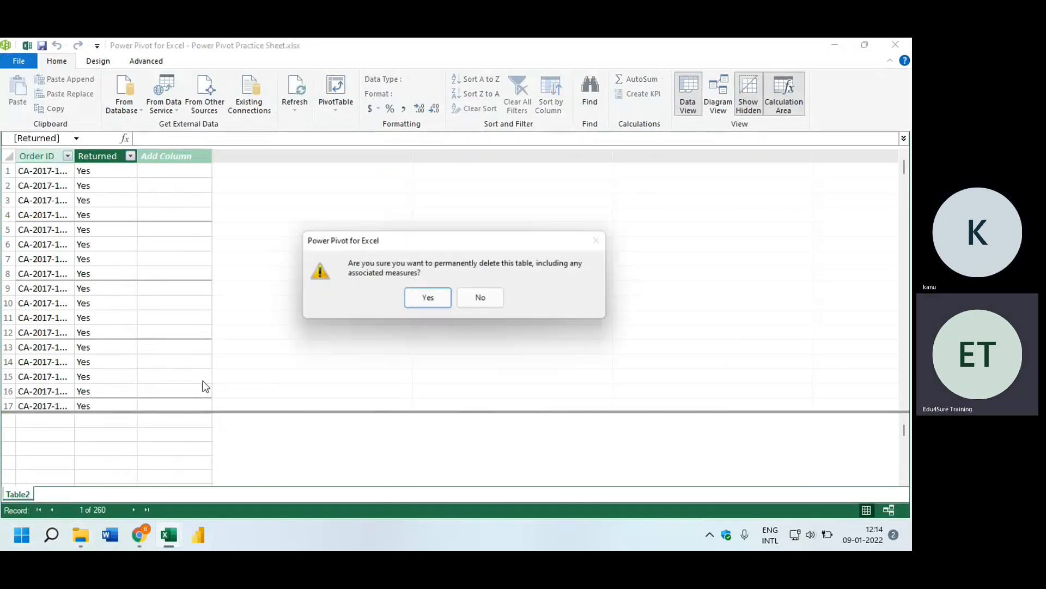
click(428, 300)
click(896, 44)
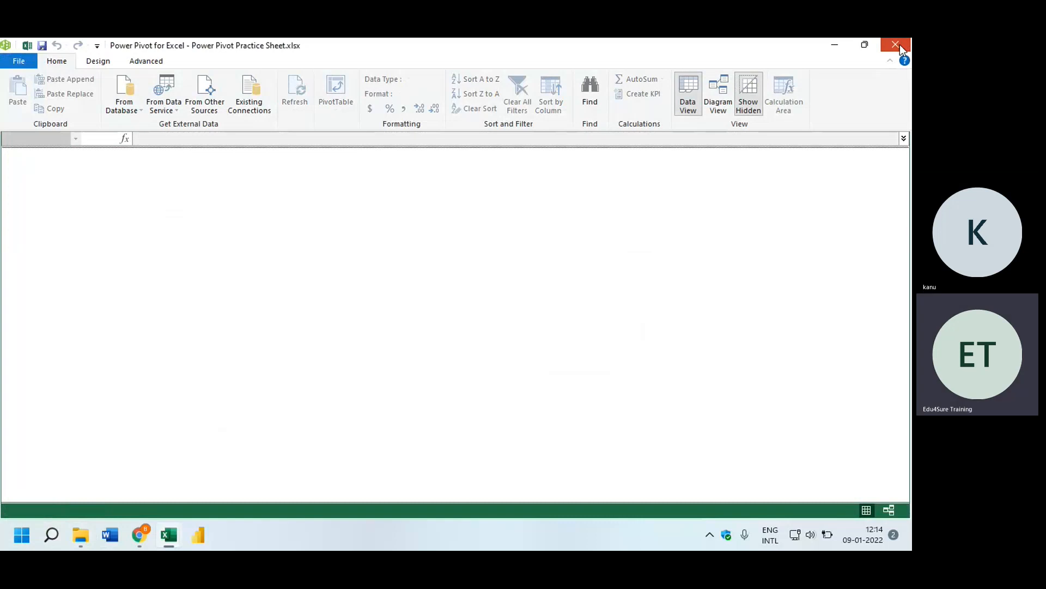
click(433, 282)
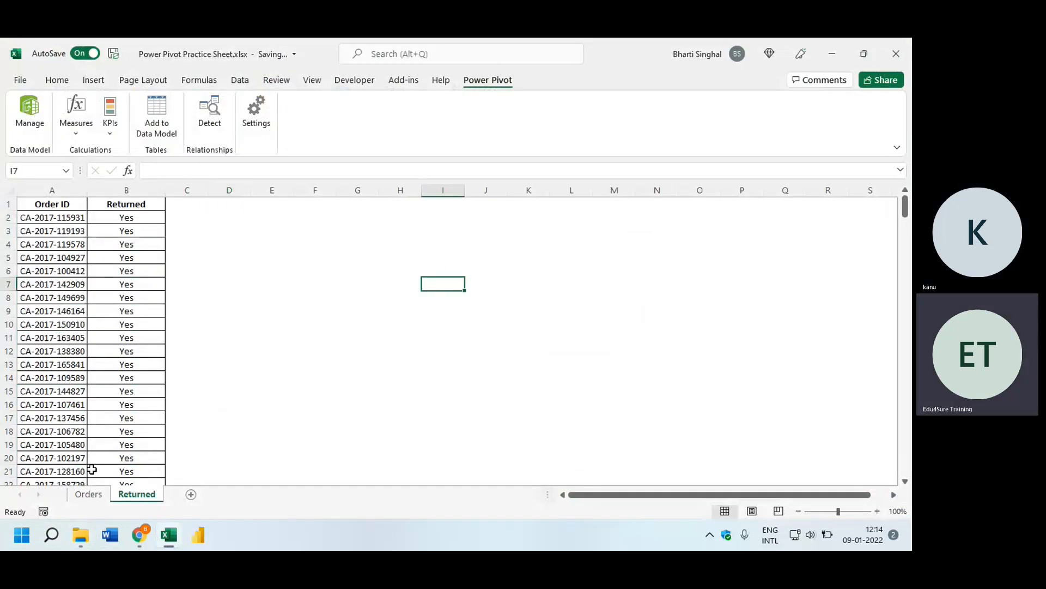
Step: Review the column headers of the Orders sheet from Row ID to Sales and check the table's name
click(91, 495)
click(268, 371)
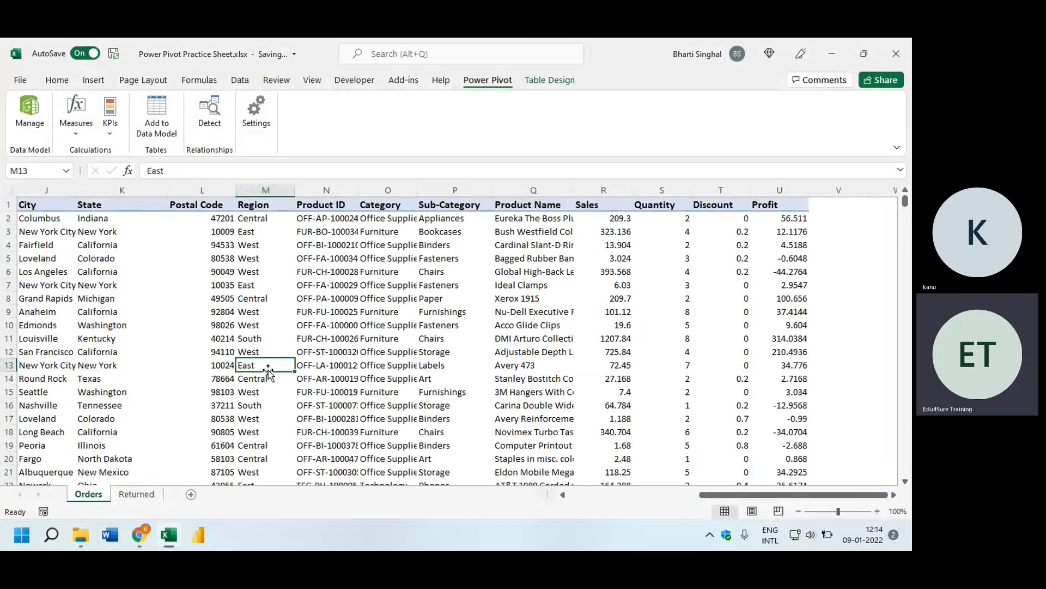
key(ctrl+Left)
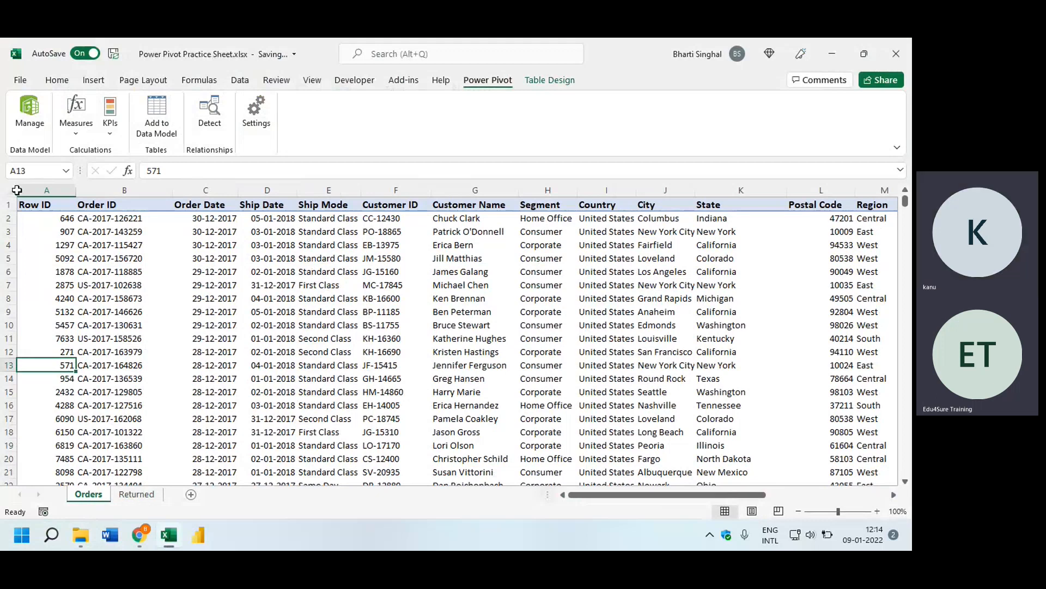
click(41, 206)
key(shift+Right)
key(shift+Right)
key(shift+Right)
key(shift+Right)
key(shift+Right)
key(shift+Right)
key(shift+Right)
key(shift+Right)
key(shift+Right)
key(shift+Right)
key(shift+Right)
key(shift+Right)
key(shift+Right)
key(shift+Right)
key(shift+Right)
key(shift+Right)
key(shift+Right)
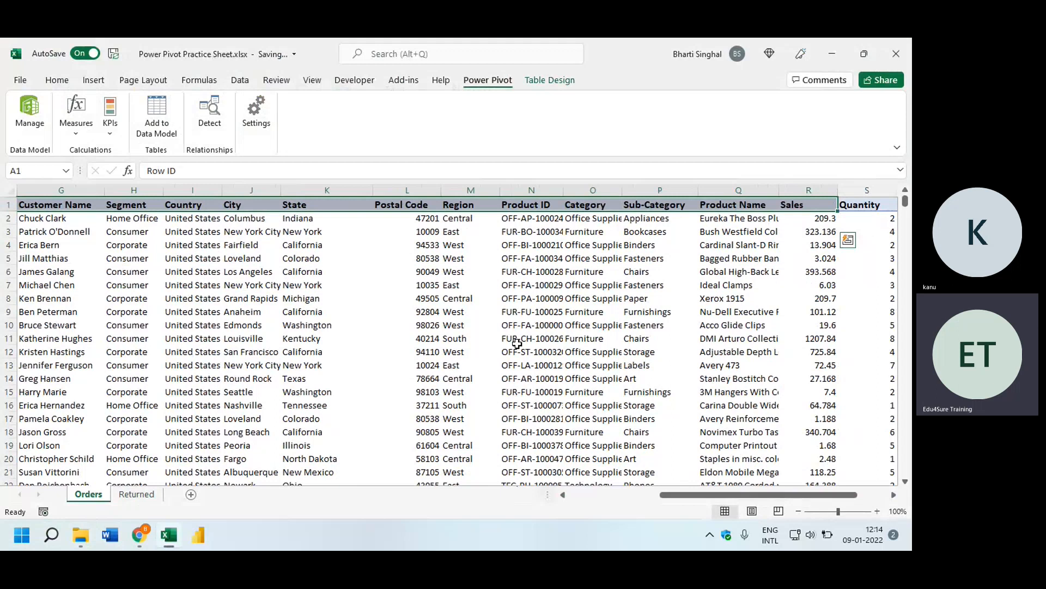
click(518, 325)
click(580, 67)
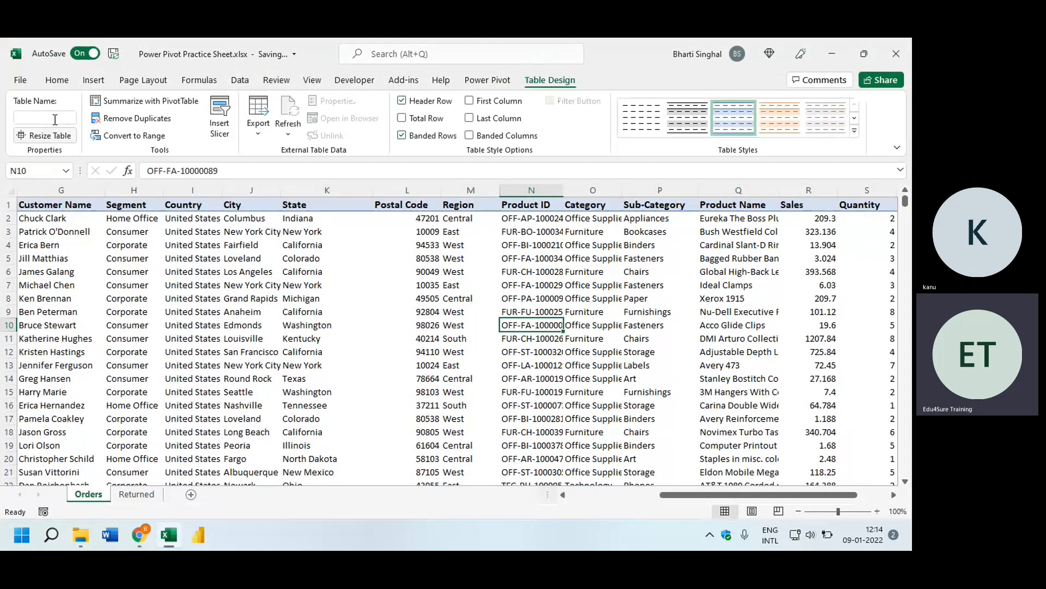
click(288, 301)
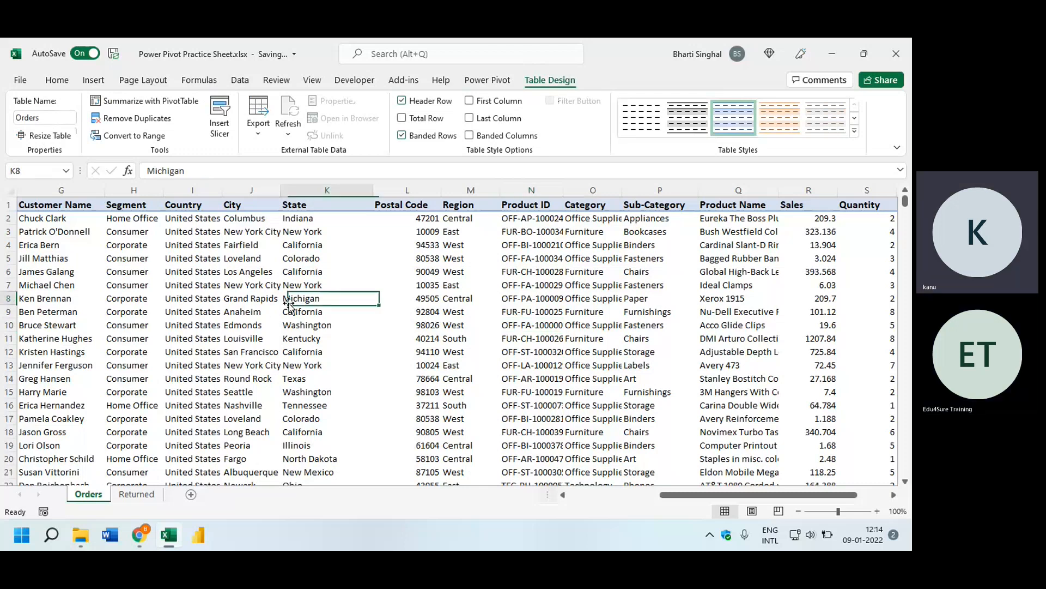
Step: Rename the table on the Returned sheet as Returns
click(140, 495)
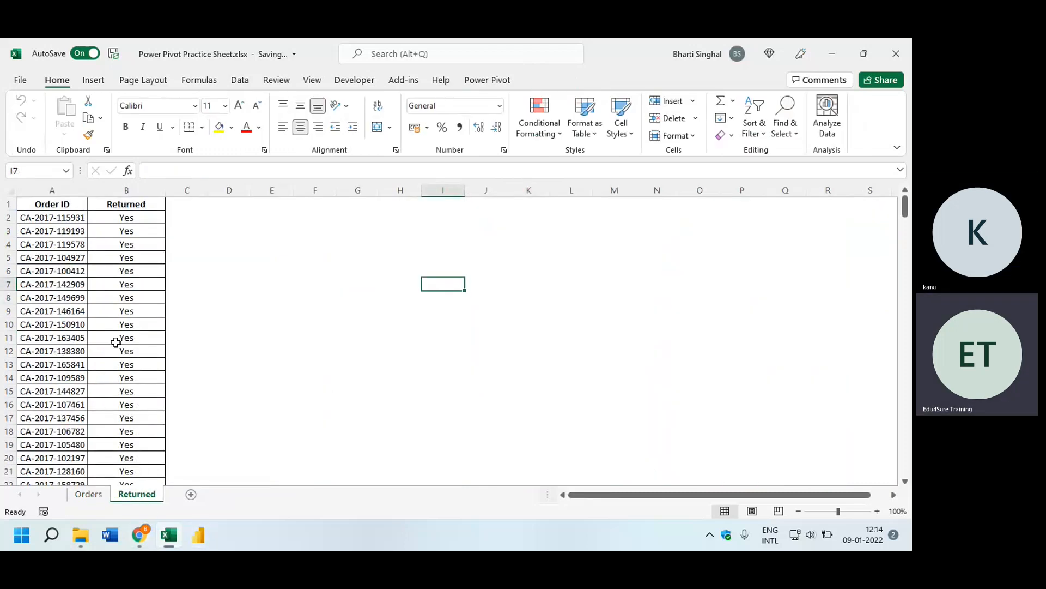
click(147, 288)
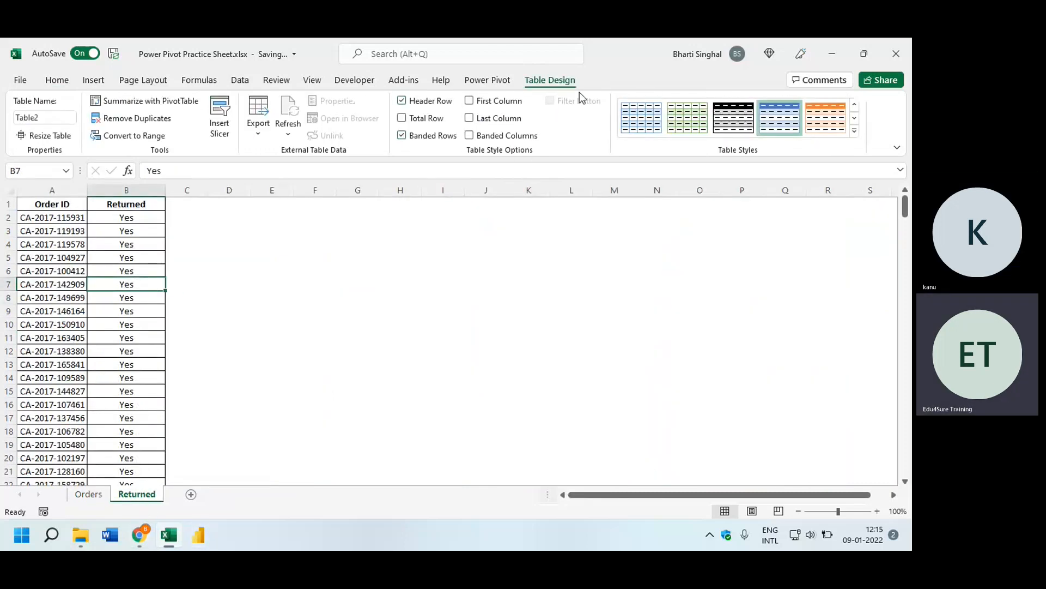
click(50, 117)
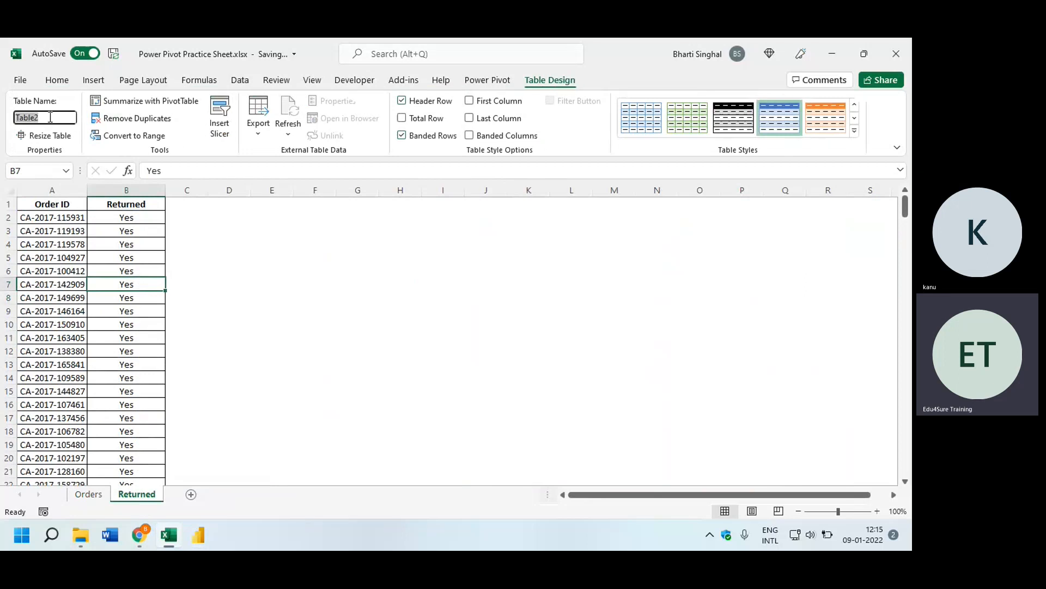
text(Returns)
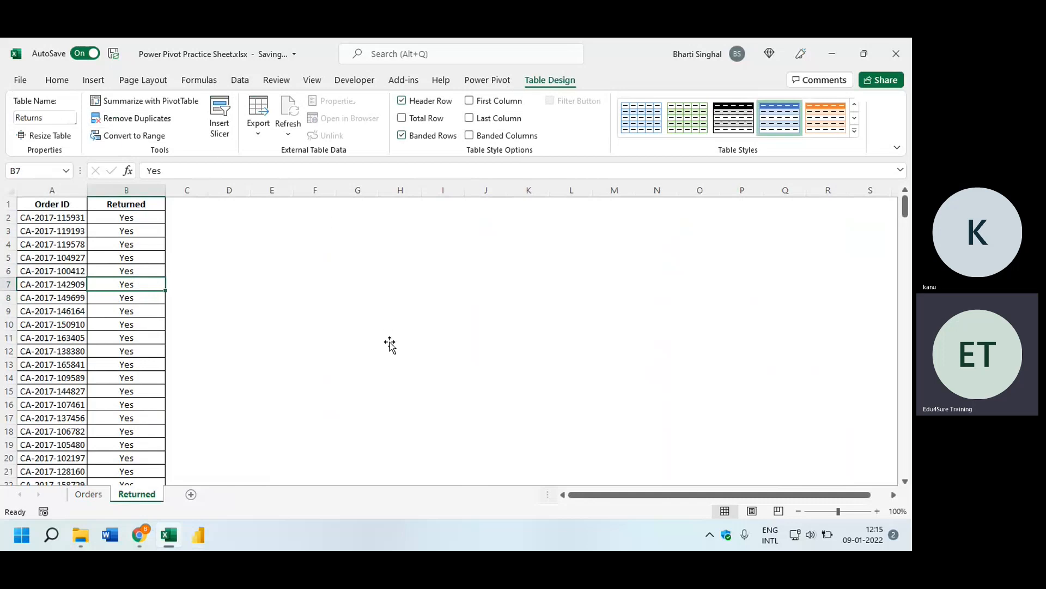
click(389, 341)
Step: Rename the Returned worksheet as Returns
right_click(153, 494)
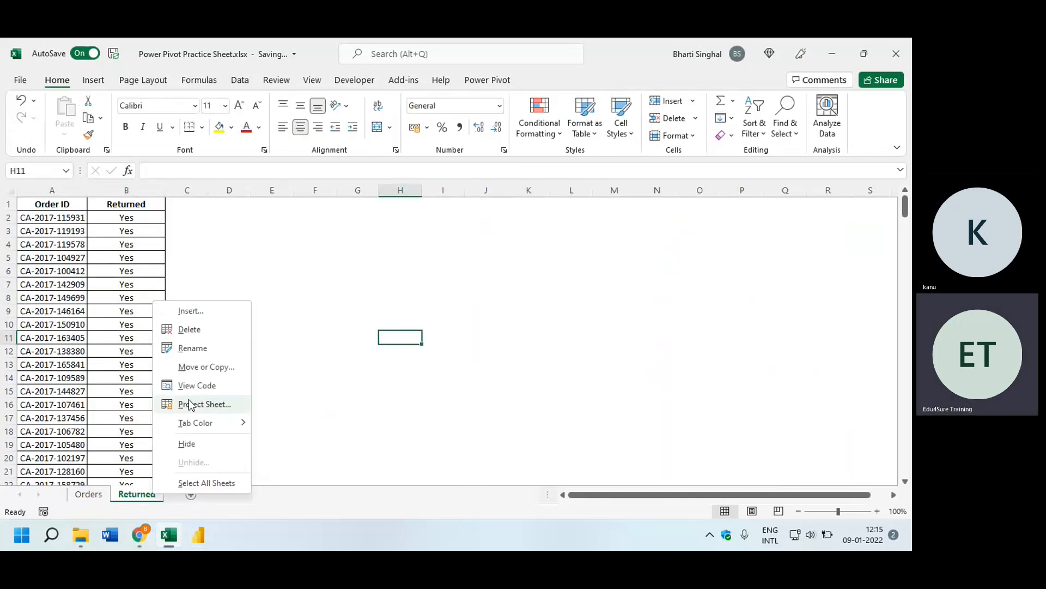
click(193, 349)
key(End)
key(BackSpace)
key(BackSpace)
text(s)
click(333, 387)
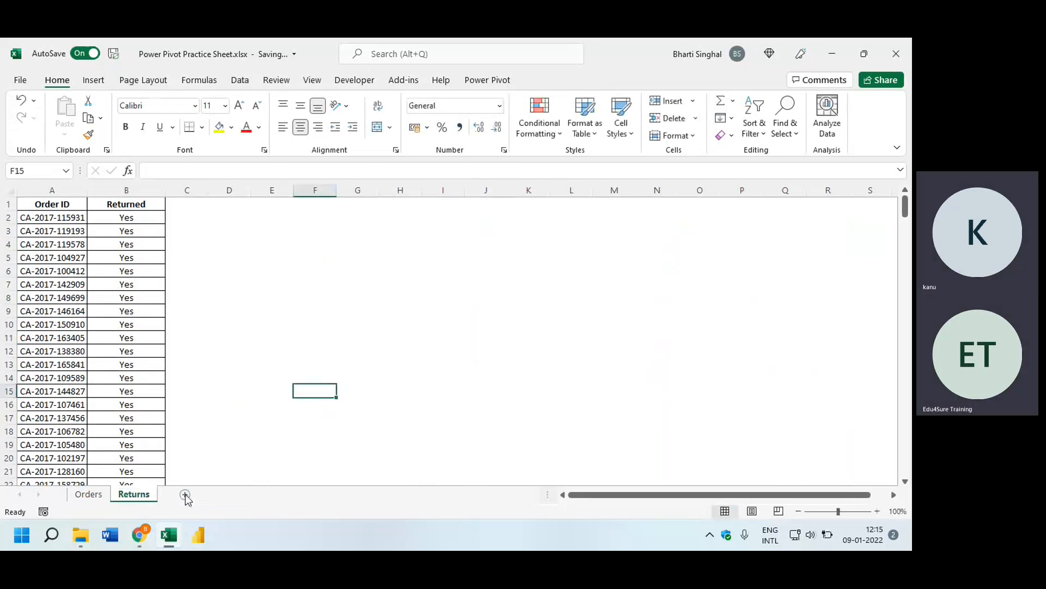
Step: Add a new blank worksheet after the Returns sheet
click(206, 495)
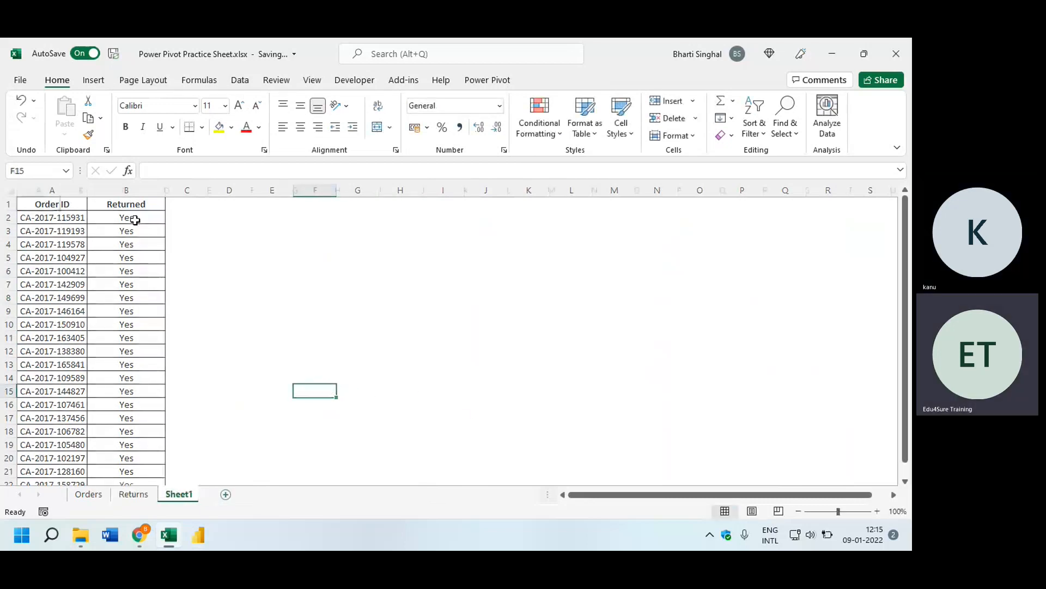
Step: Insert a PivotTable based on the Orders table in the existing Sheet1 at cell D3
click(94, 81)
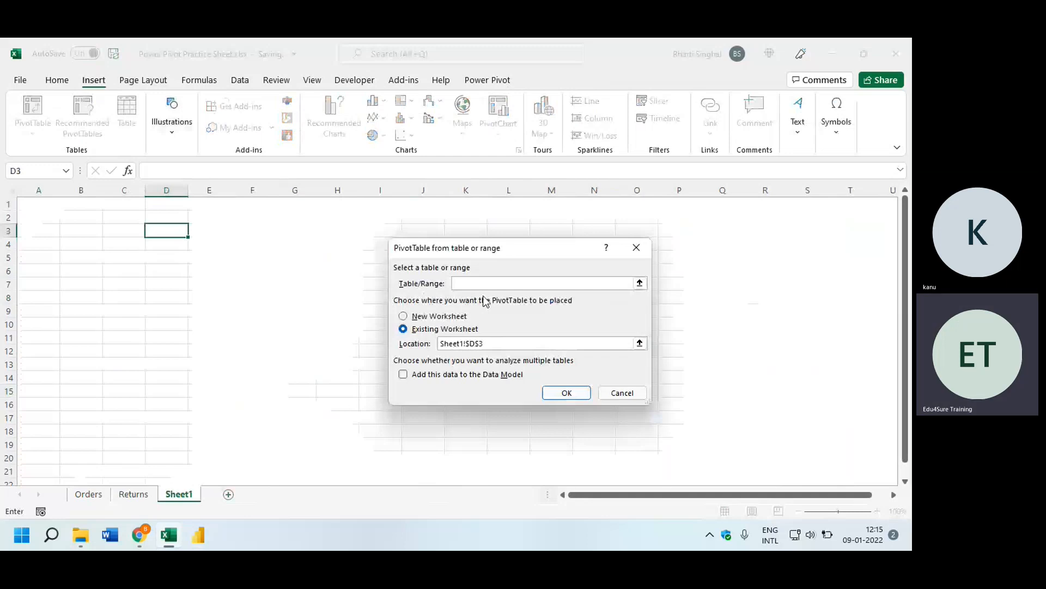
text(Orde)
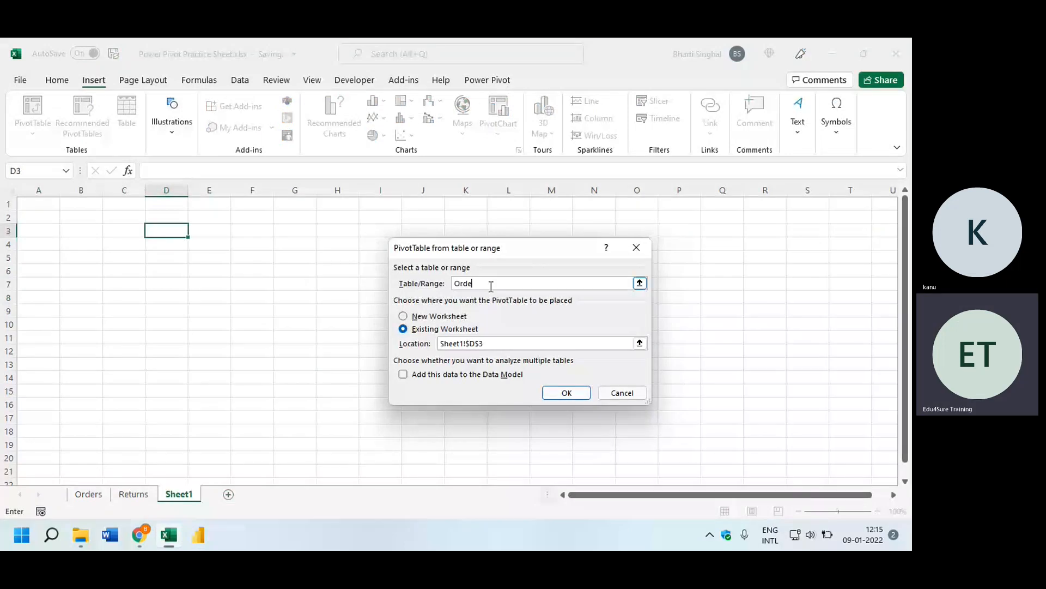
text(rs)
key(Return)
mouse_move(897, 285)
mouse_down()
mouse_move(885, 327)
mouse_move(890, 273)
mouse_up()
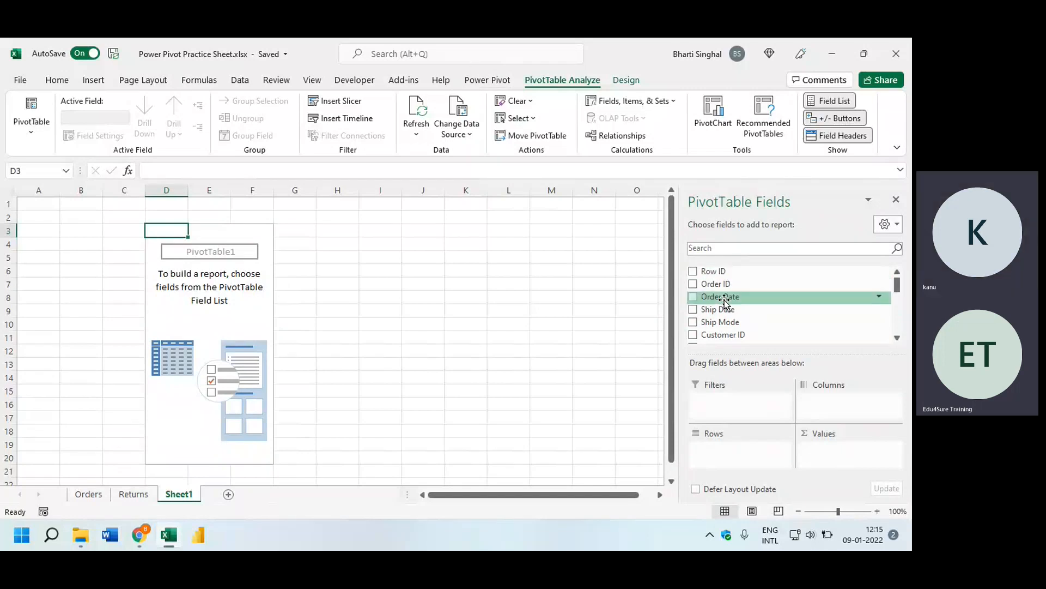
Step: Compare the data on the Orders and Returns sheets with the fields offered by the PivotTable on Sheet1
click(86, 494)
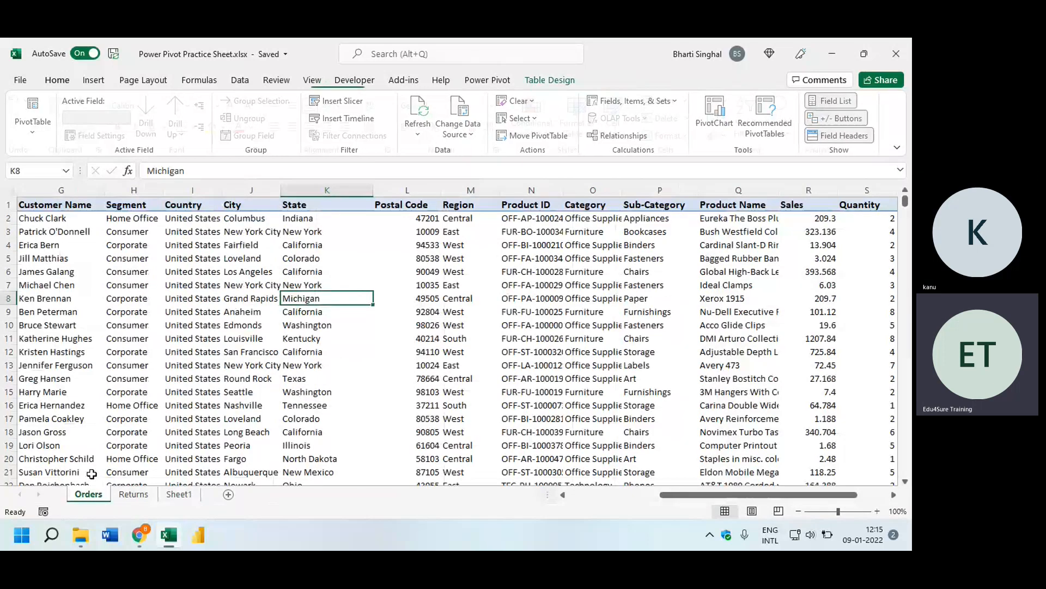
click(132, 495)
click(179, 495)
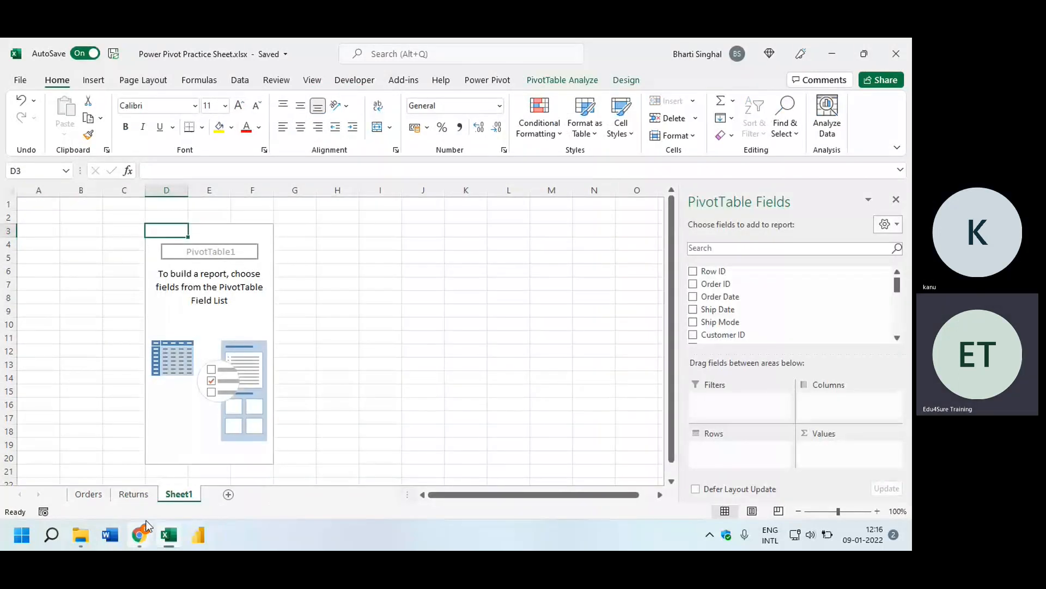
click(87, 494)
click(134, 493)
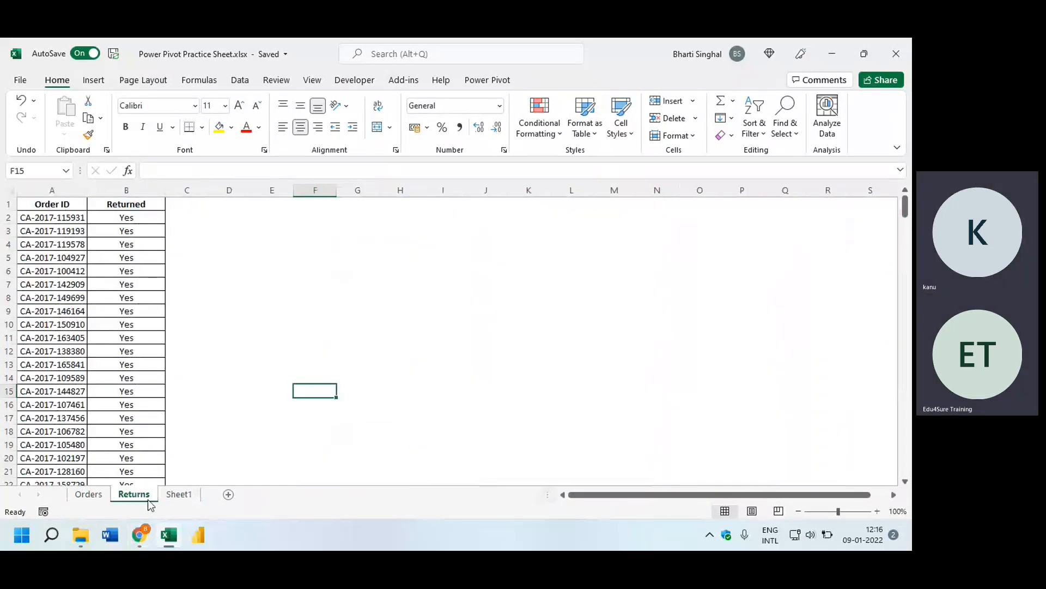
click(89, 495)
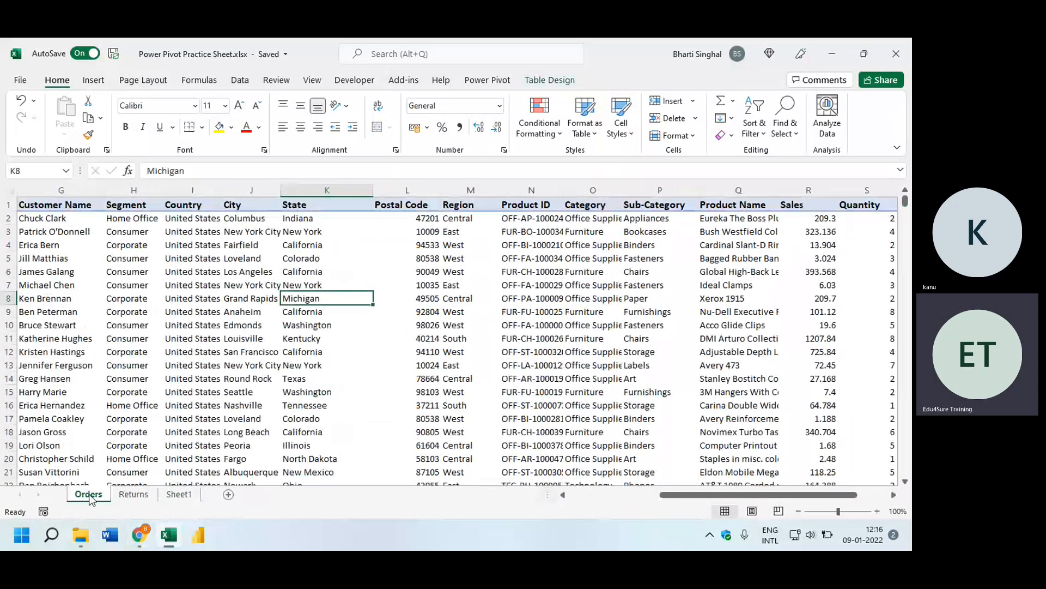
click(125, 495)
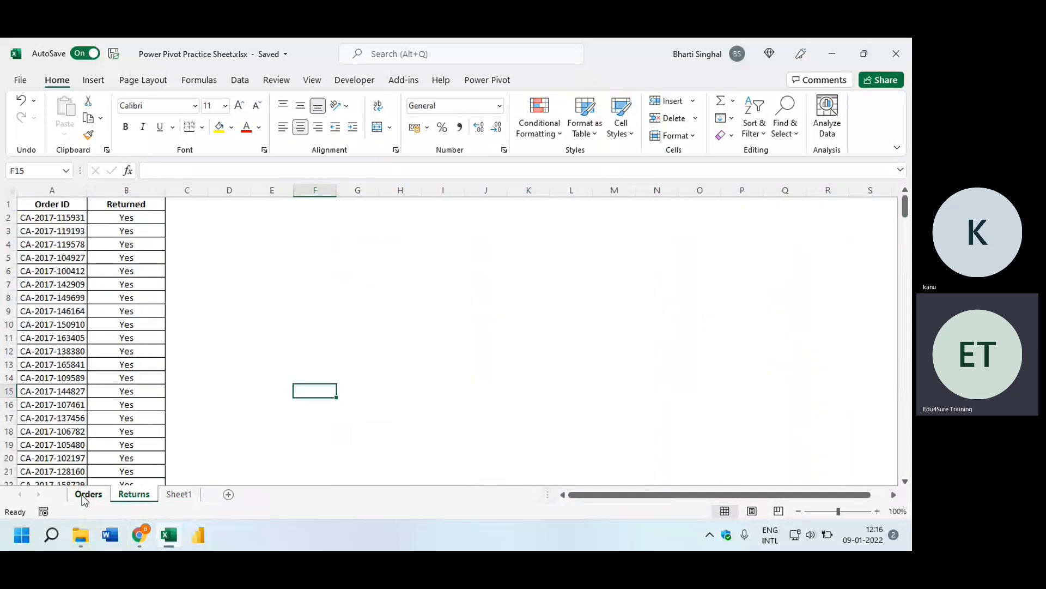
click(82, 495)
click(179, 494)
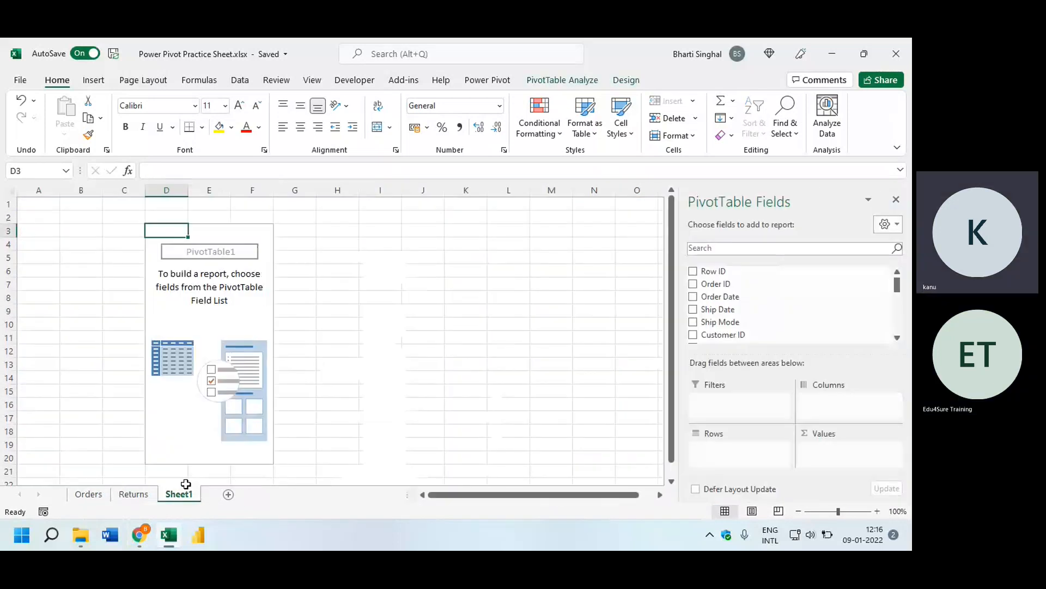
Step: Create a new PivotTable that uses the Data Model so that more tables can be analyzed together
drag(898, 287, 900, 347)
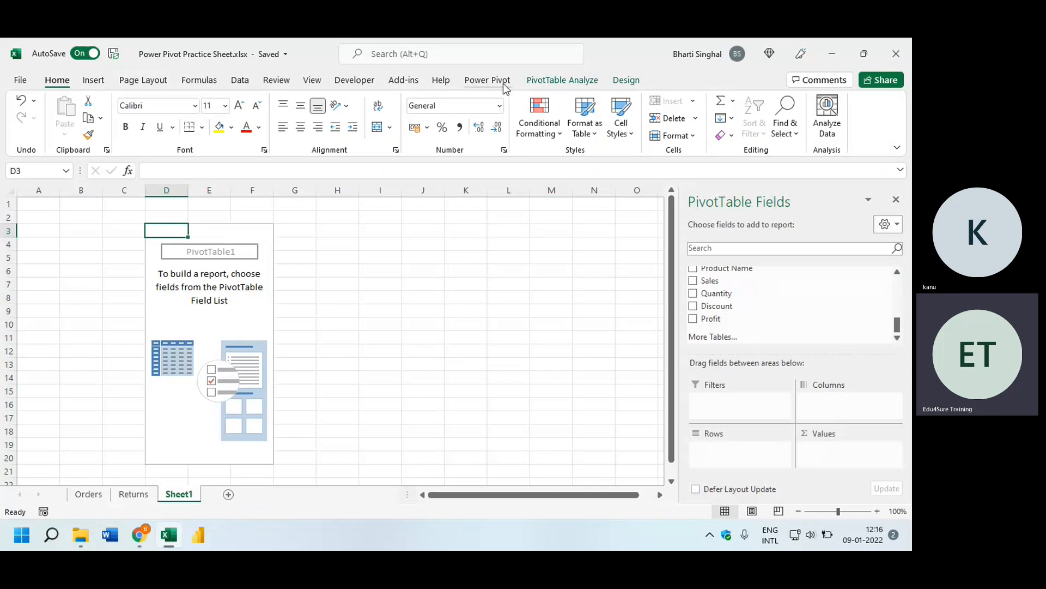
click(712, 338)
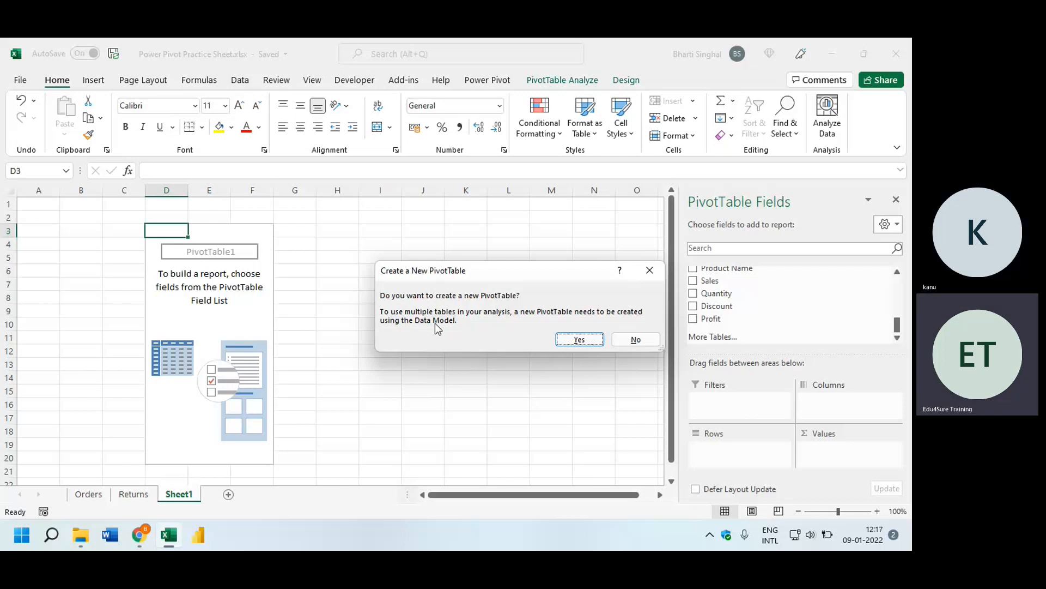
click(579, 340)
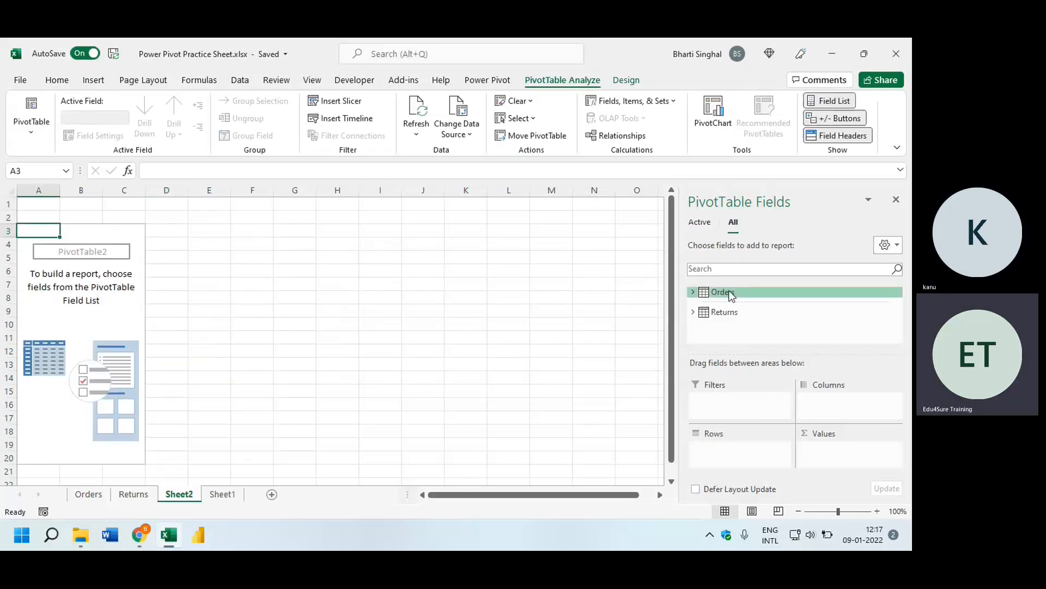
Step: Expand the Orders and Returns tables in the PivotTable field list and review their fields
click(693, 311)
click(694, 292)
drag(897, 302, 899, 337)
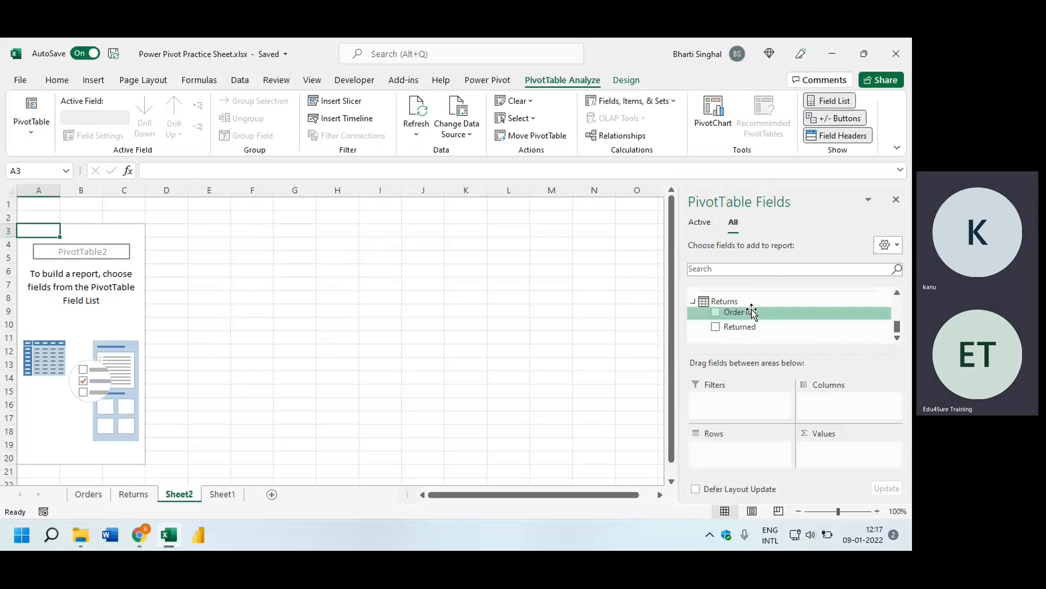
drag(900, 332, 900, 319)
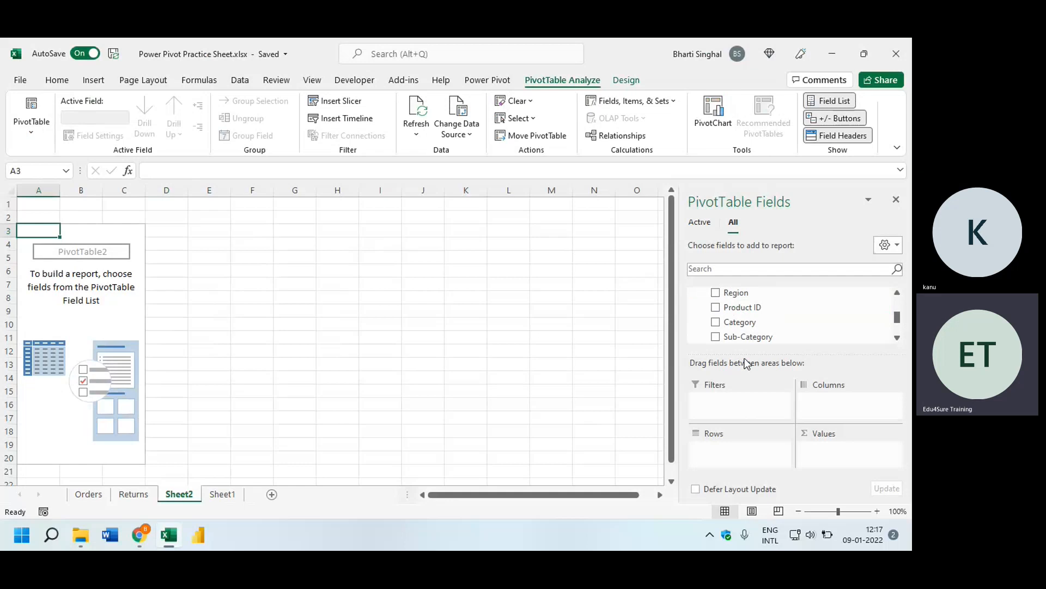
scroll(763, 315, down, 3)
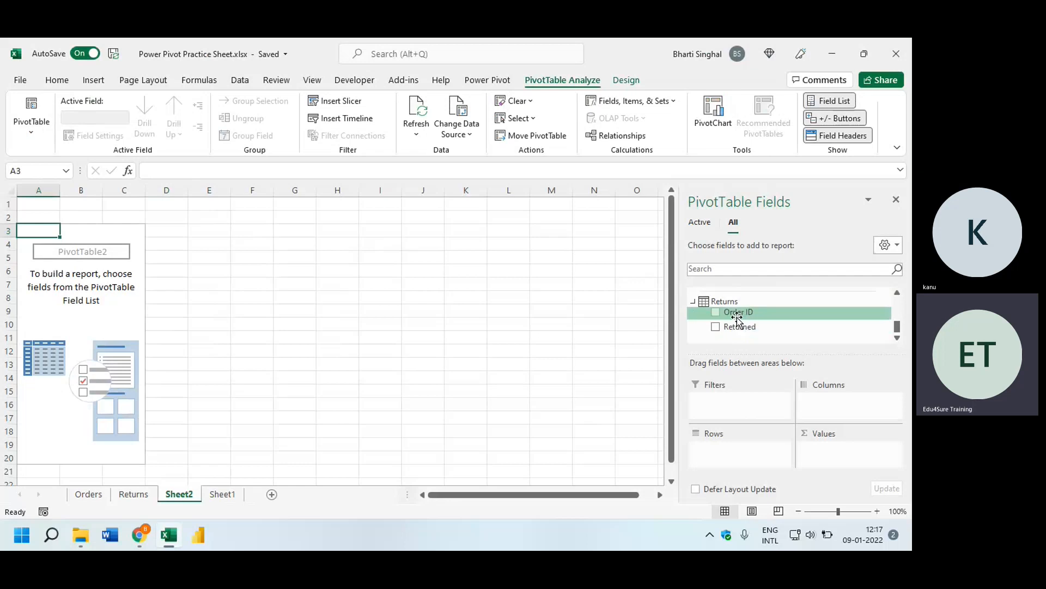
drag(897, 327, 897, 303)
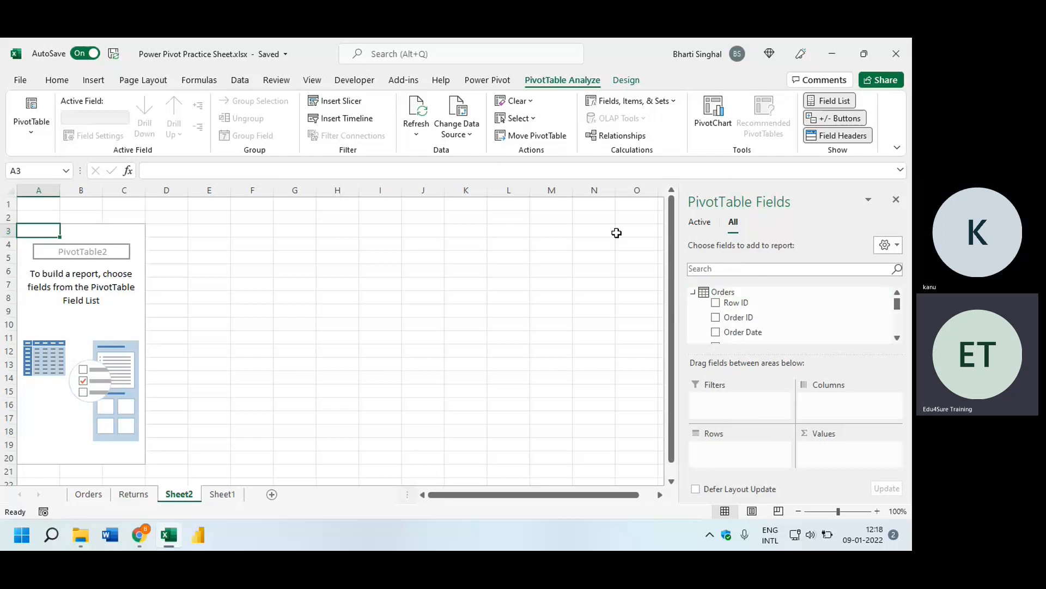
Step: Open the Power Pivot data model window, check which tables it contains, and close it
click(487, 79)
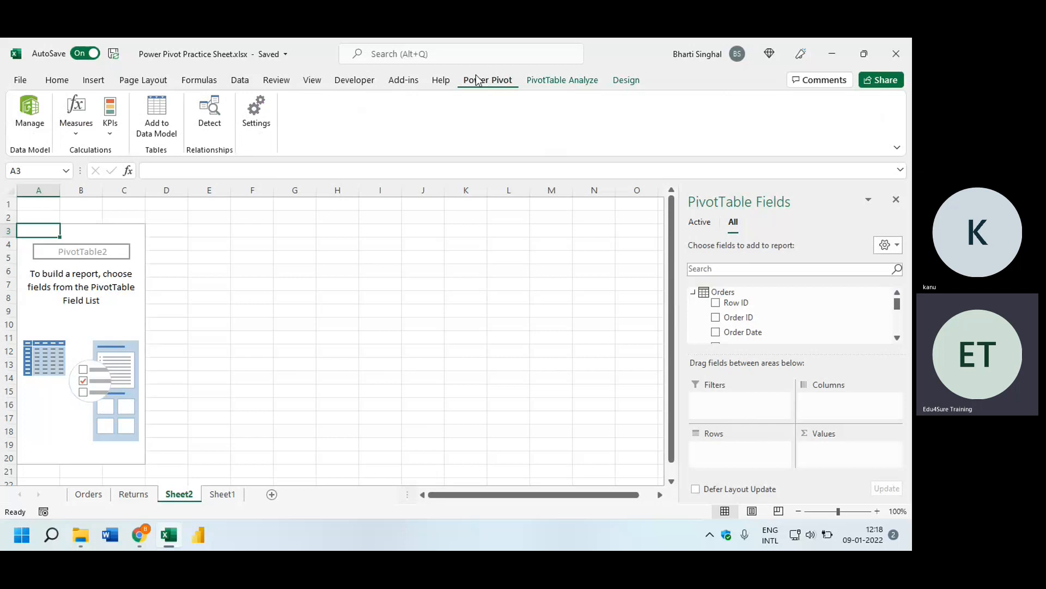
click(26, 124)
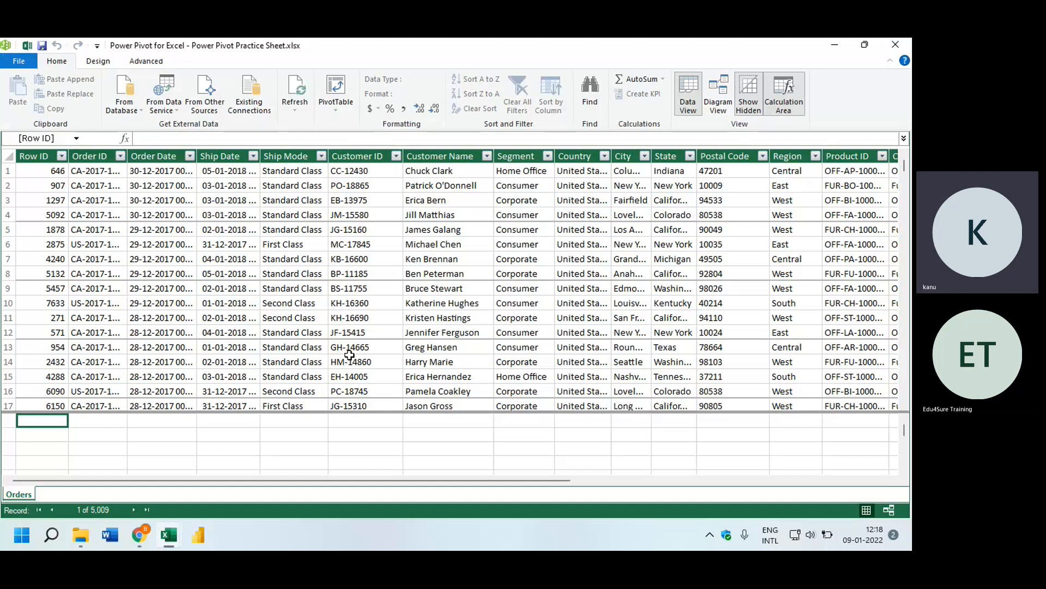
click(896, 44)
Step: Open the COM Add-ins list from the Excel options and check that Microsoft Power Pivot for Excel is enabled
click(20, 82)
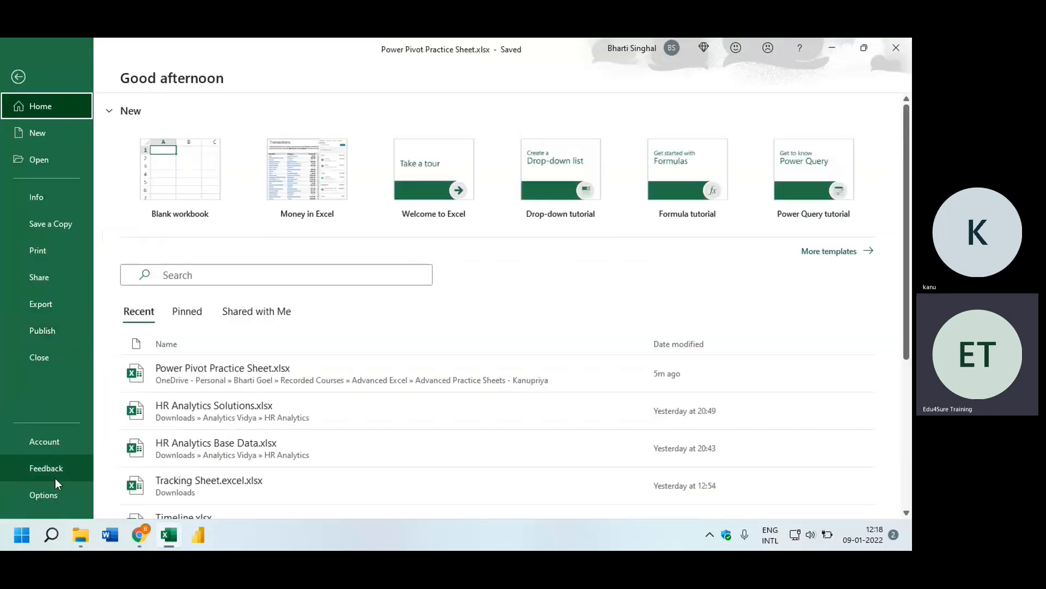
click(64, 493)
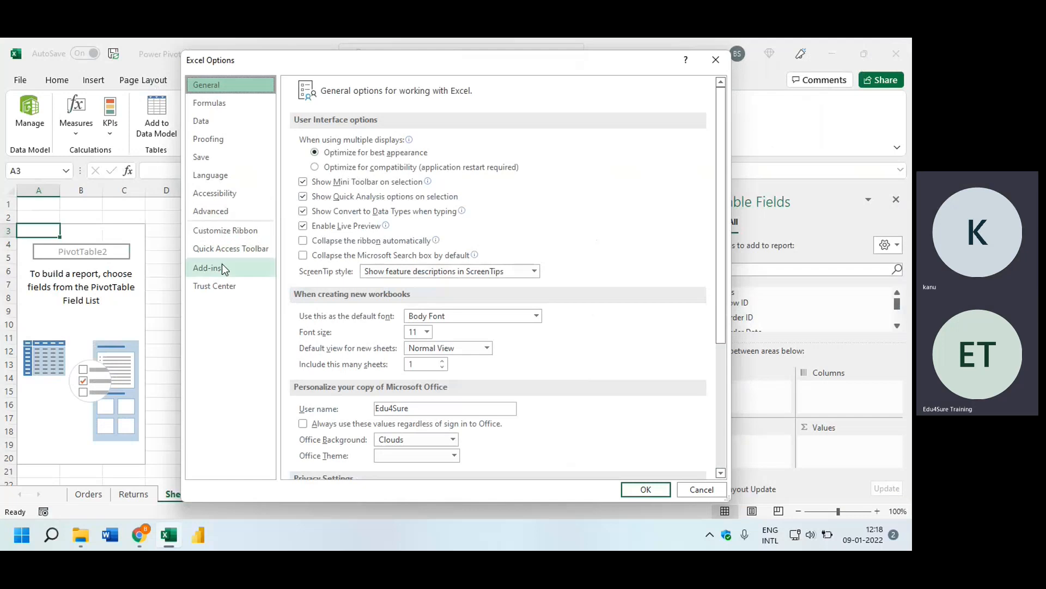
click(214, 269)
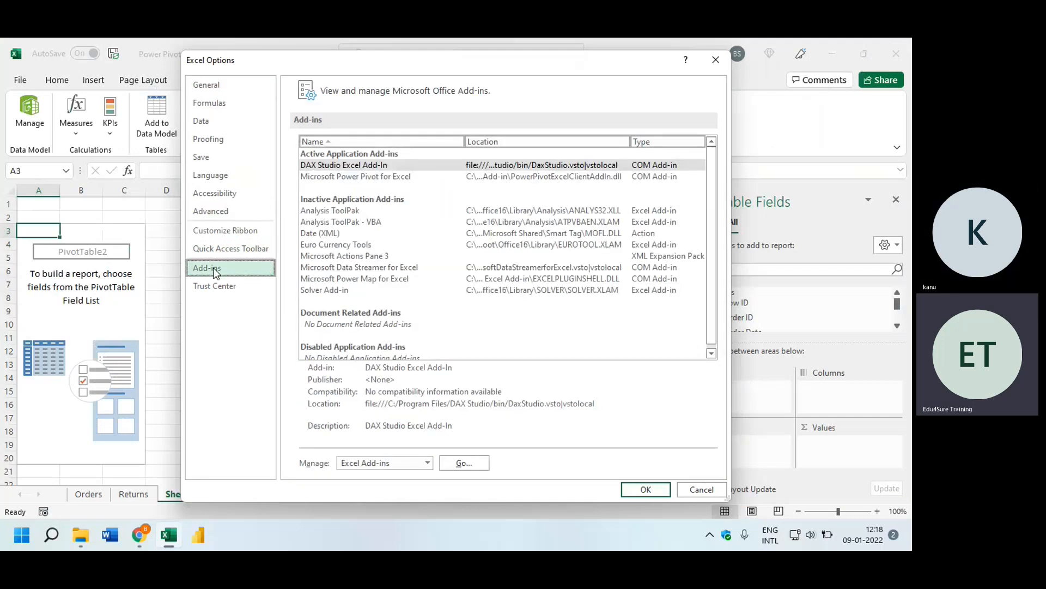
click(426, 463)
click(423, 462)
click(423, 462)
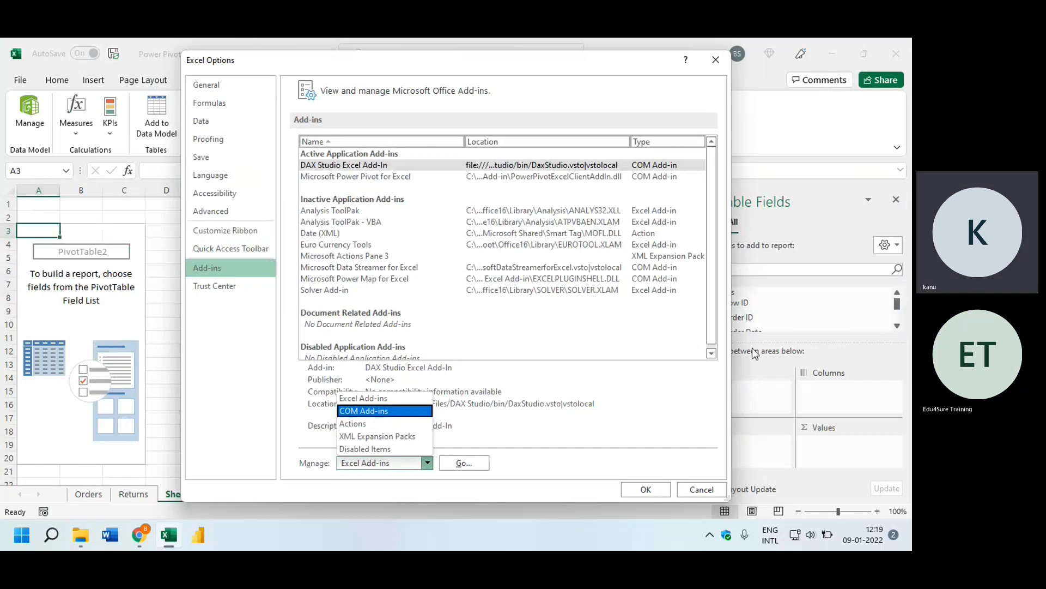
click(402, 409)
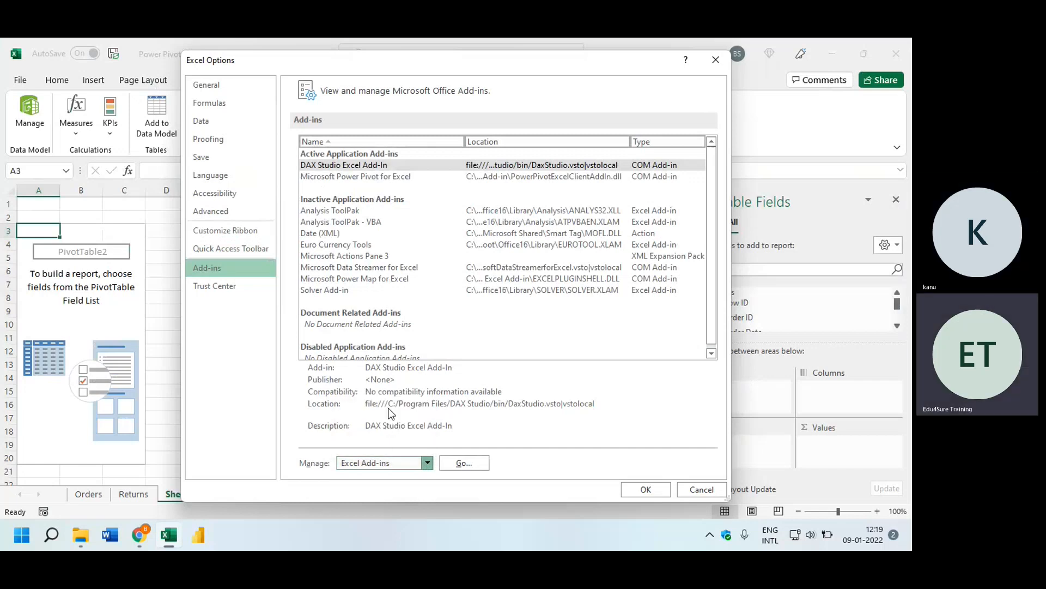
click(464, 463)
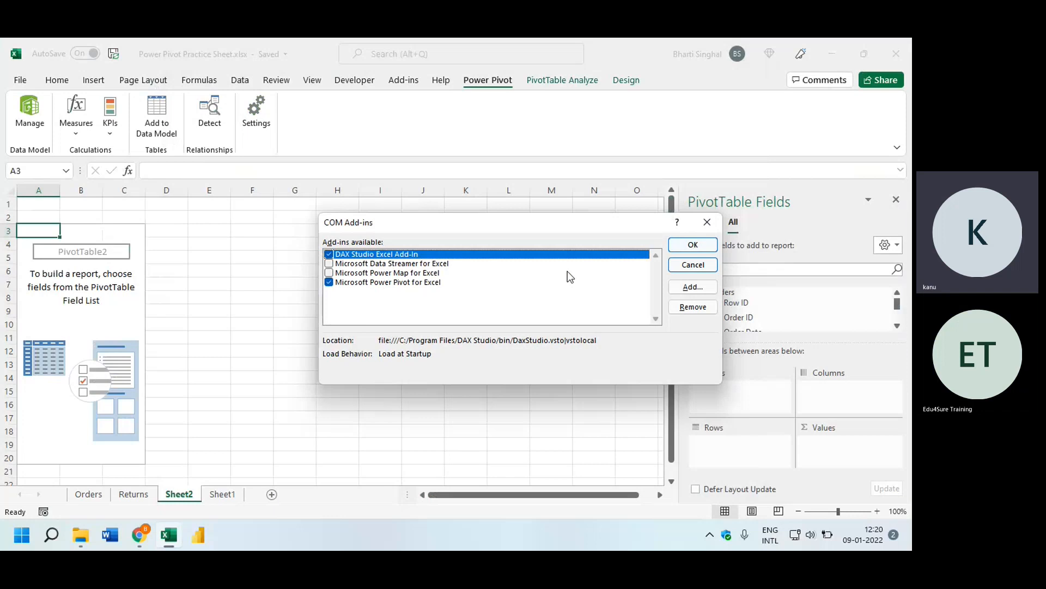
click(693, 244)
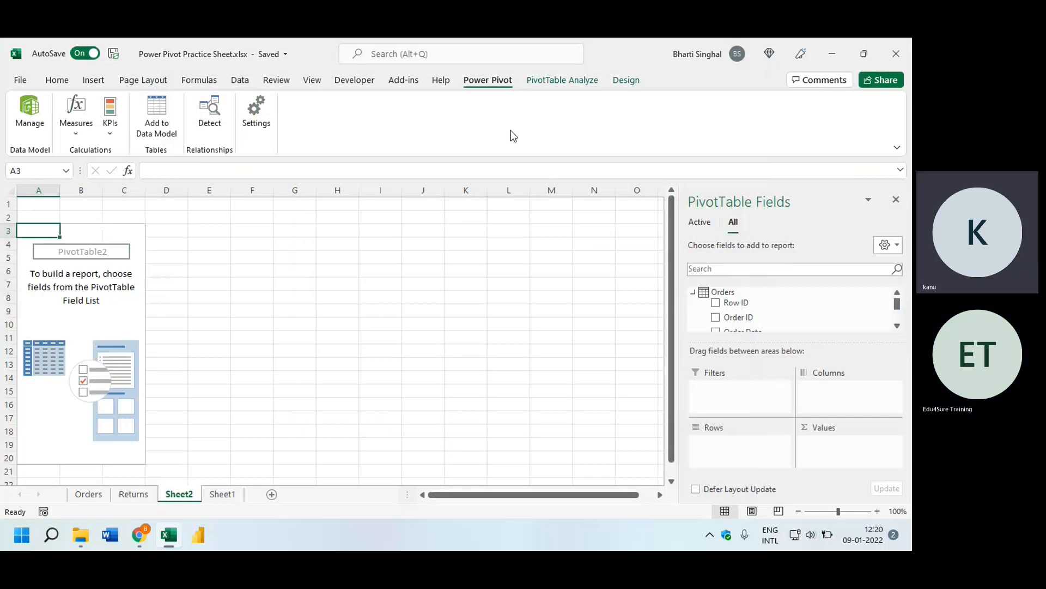
Step: Compare the tables loaded in the Power Pivot data model with the workbook's Orders and Returns sheets
click(29, 114)
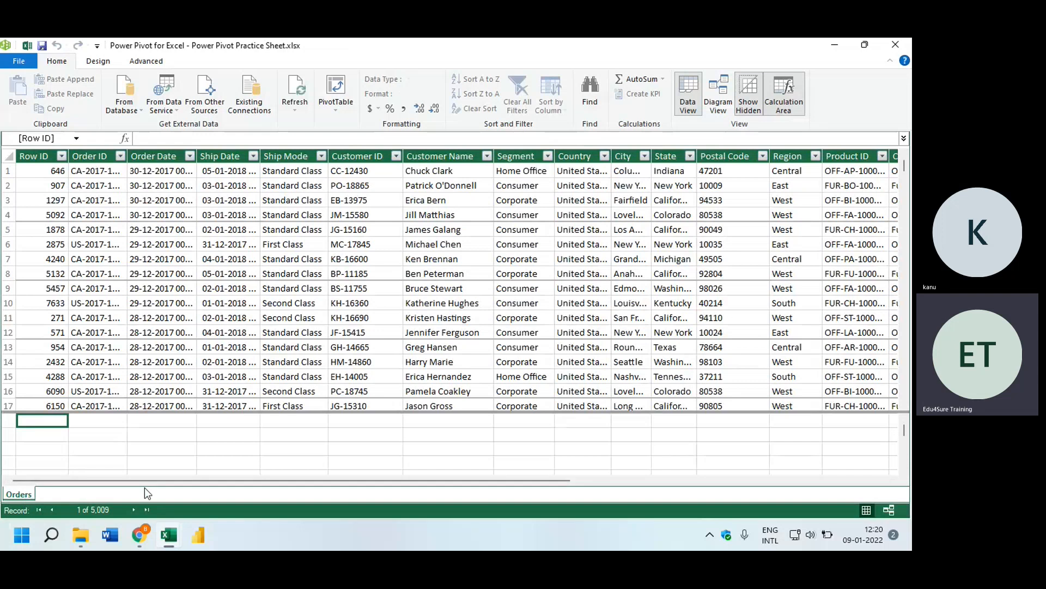
click(895, 44)
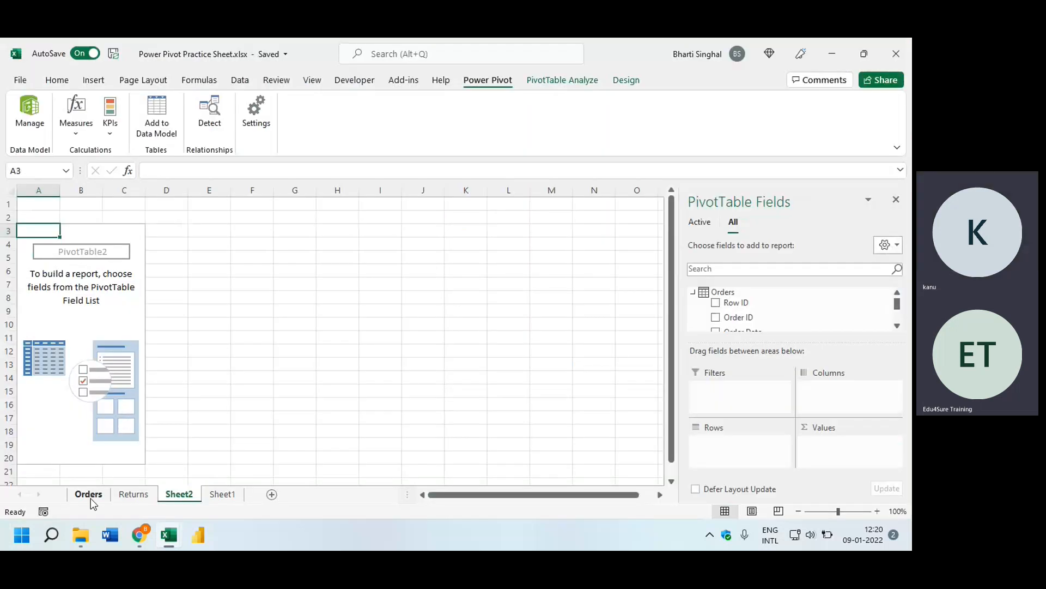
click(88, 494)
click(134, 493)
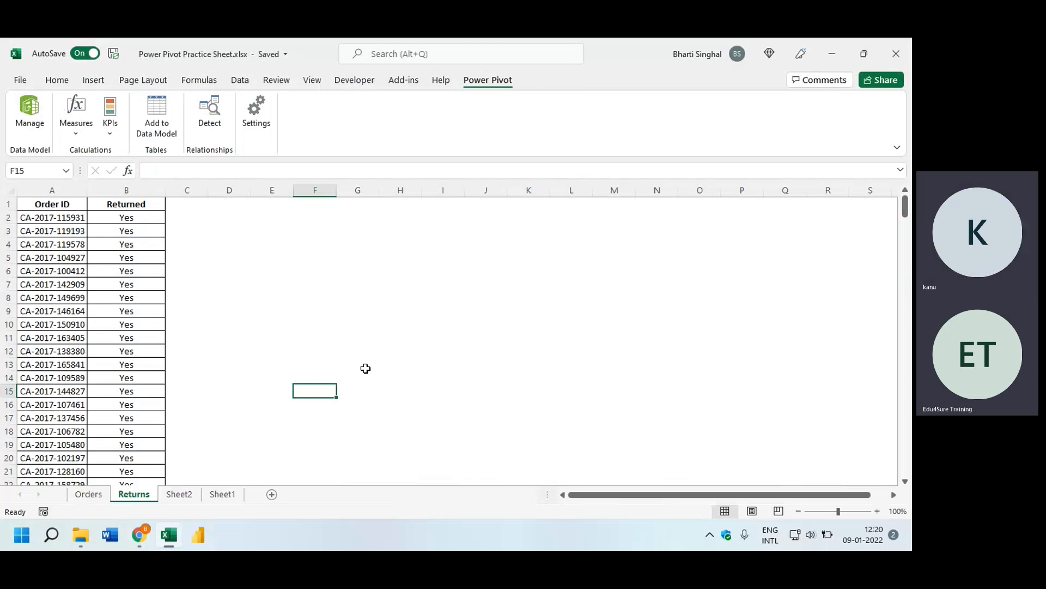
click(89, 493)
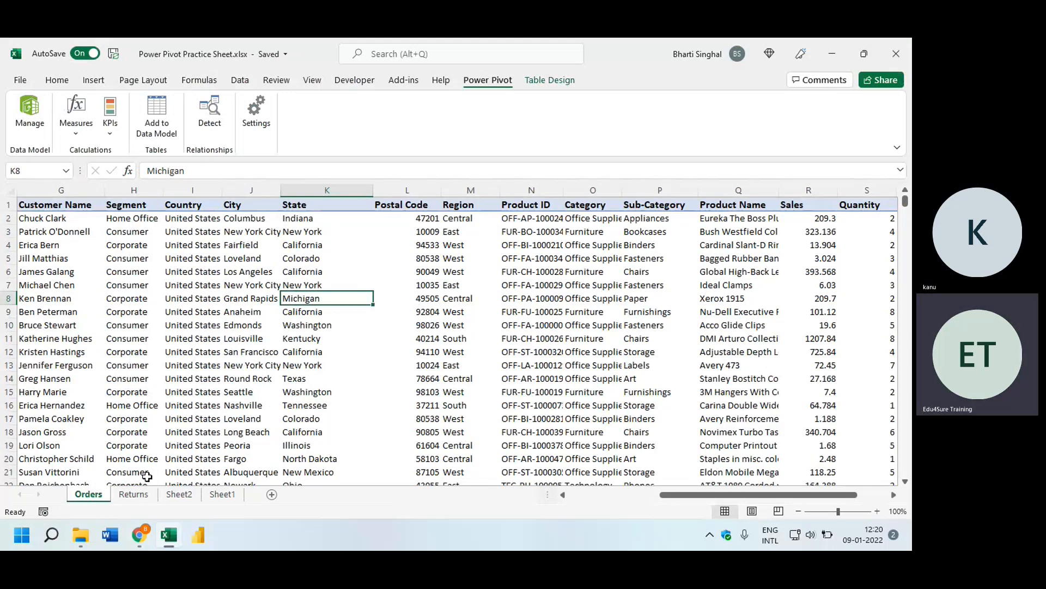
Step: Add the whole Returns table, Order ID and Returned columns, to the data model and close the Power Pivot window
click(134, 494)
drag(60, 203, 126, 204)
key(ctrl+shift+Down)
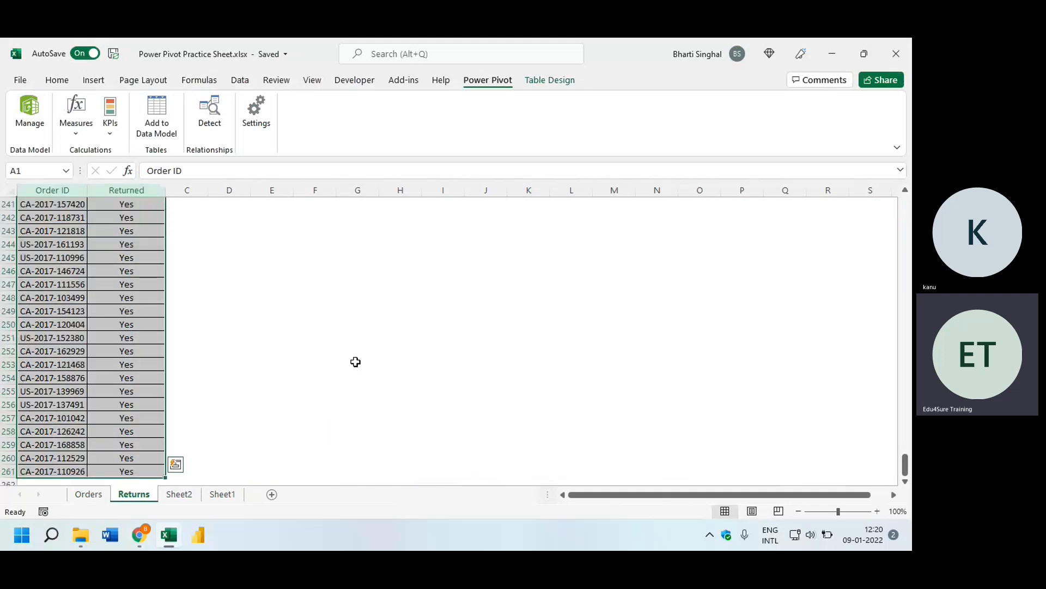
click(166, 124)
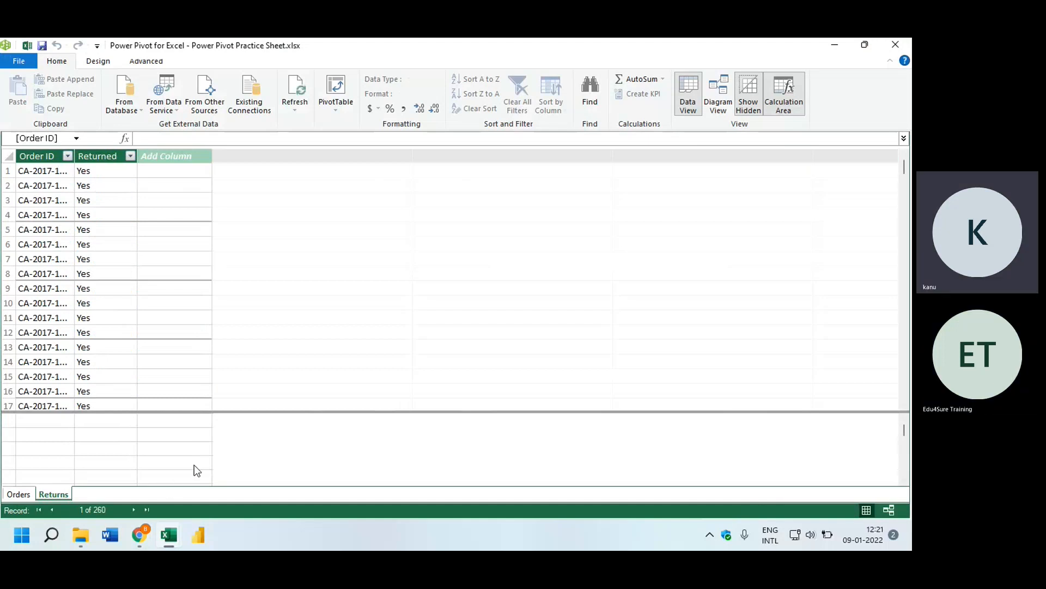
click(896, 44)
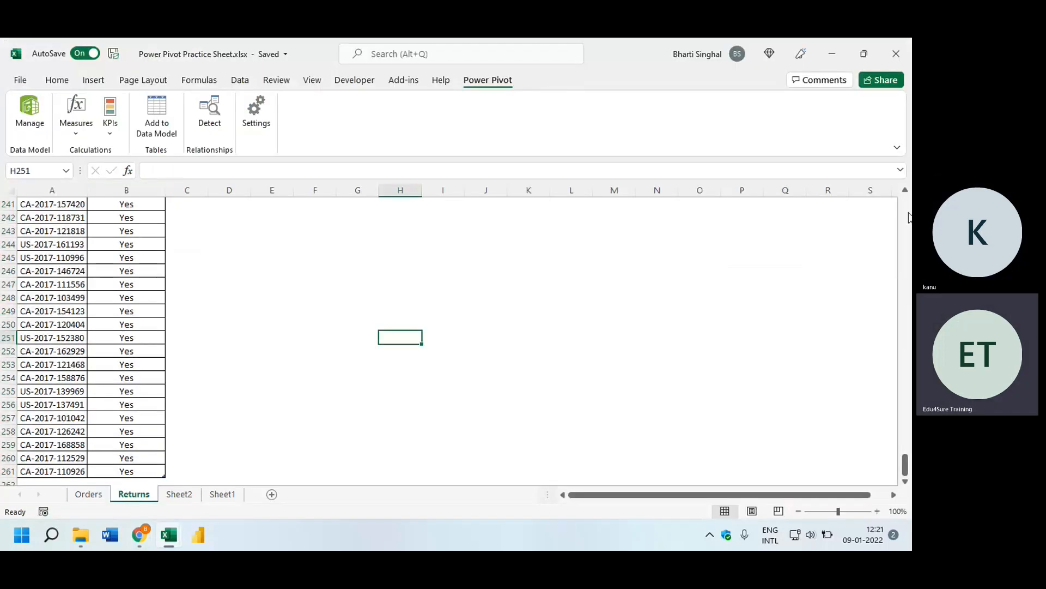
Step: Select the full Returns table from the Order ID header through the last row of the Returned column
drag(904, 464, 905, 204)
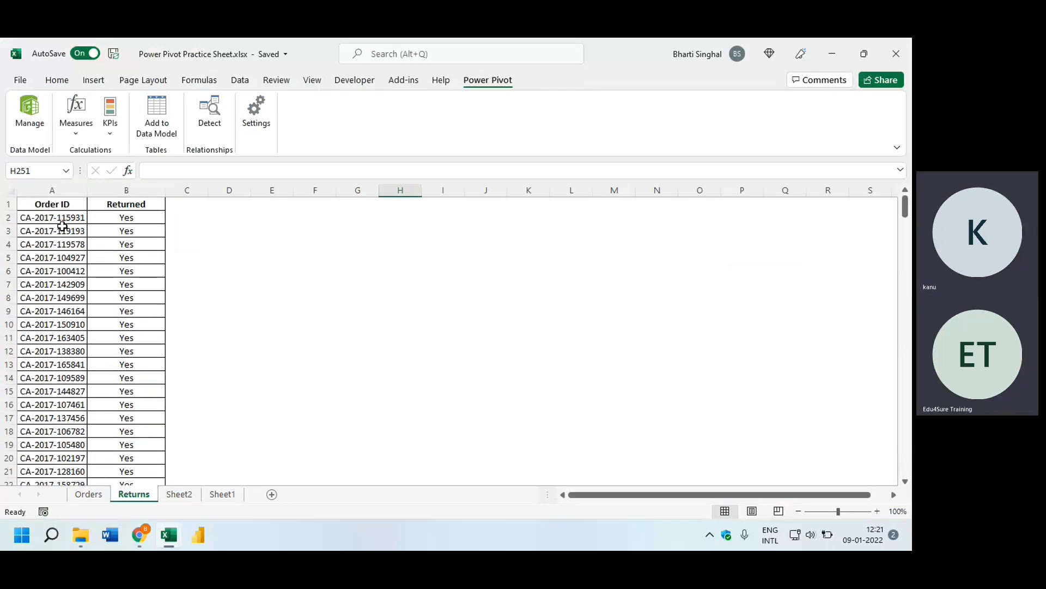
click(61, 203)
key(ctrl+shift+Right)
key(ctrl+shift+Down)
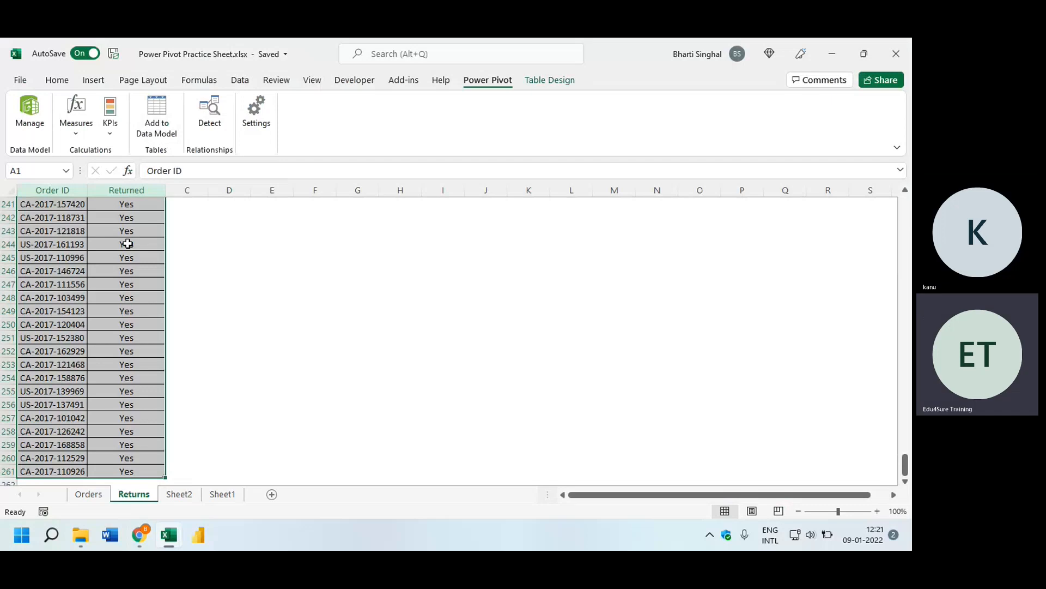
drag(905, 464, 904, 206)
drag(39, 202, 152, 545)
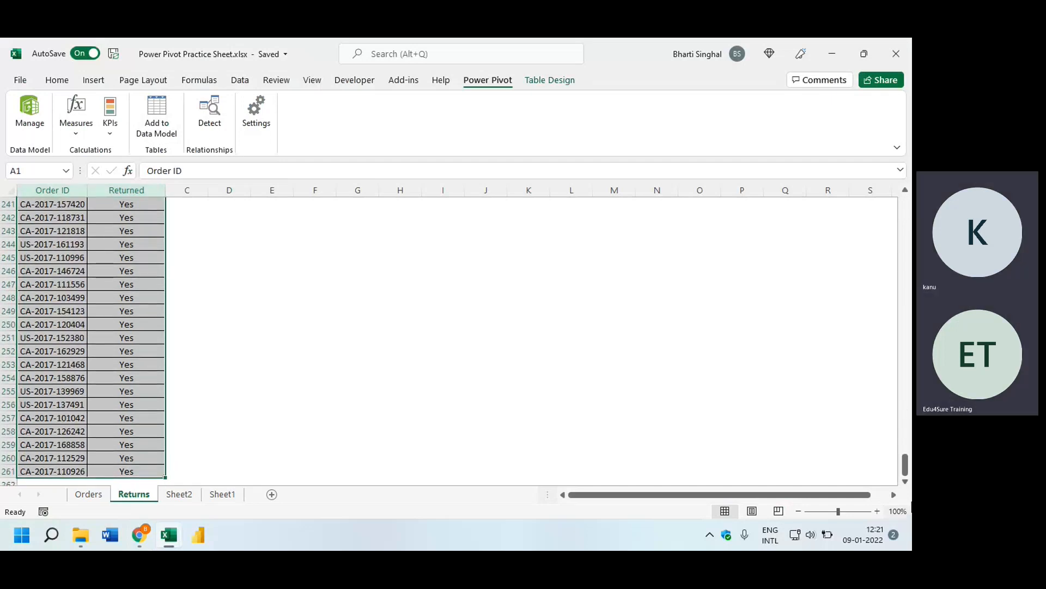
Step: Return to the start of the Returns sheet and clear the table selection
click(905, 481)
click(906, 481)
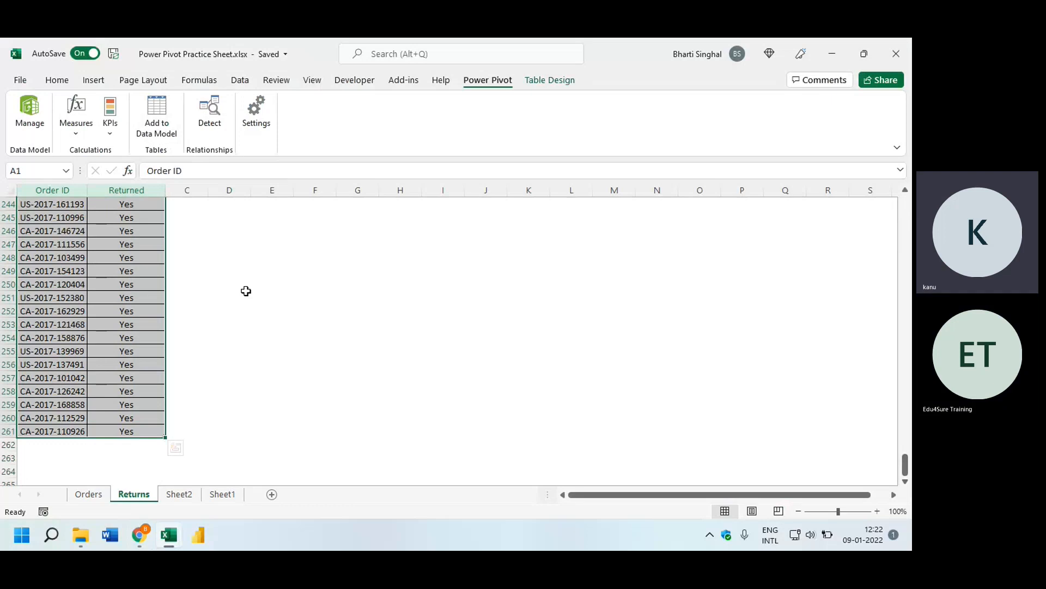
drag(905, 465, 910, 207)
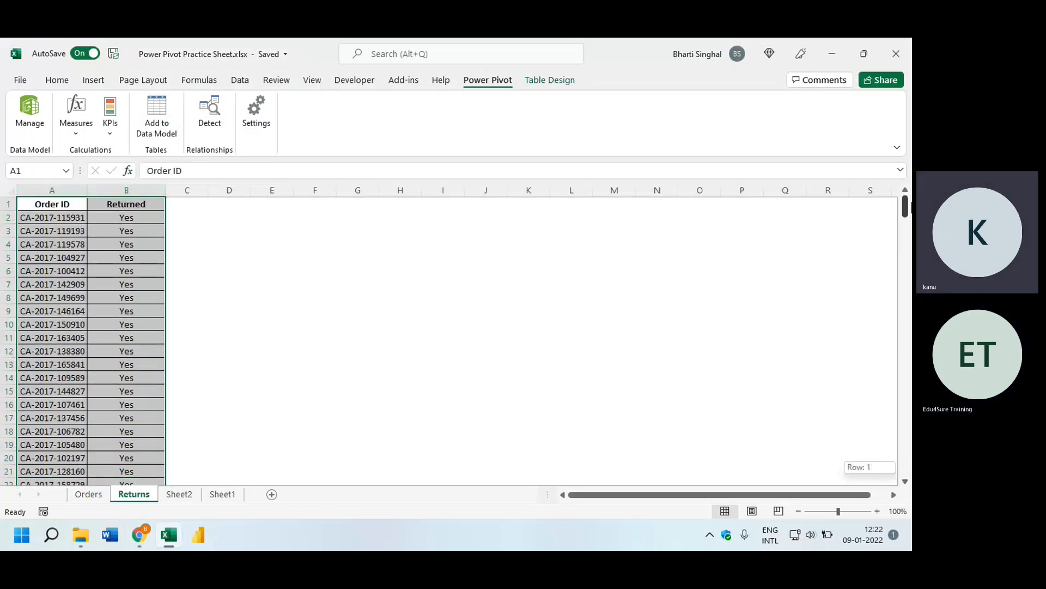
drag(909, 207, 909, 207)
click(397, 323)
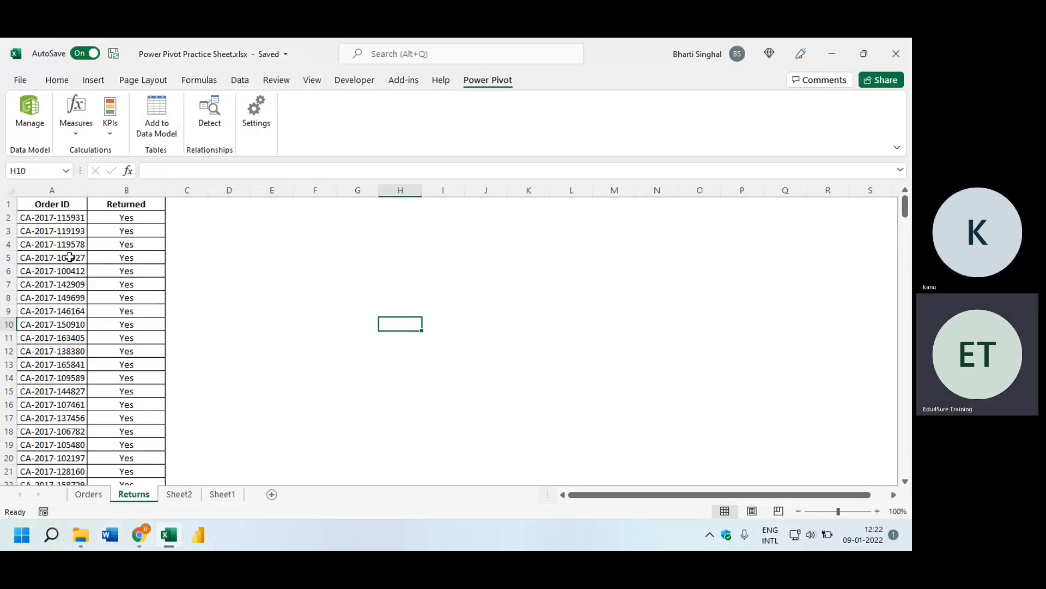
Step: Switch to the Microsoft Teams meeting in Chrome, hide the screen-sharing notice and dismiss the do-not-disturb message
mouse_move(143, 537)
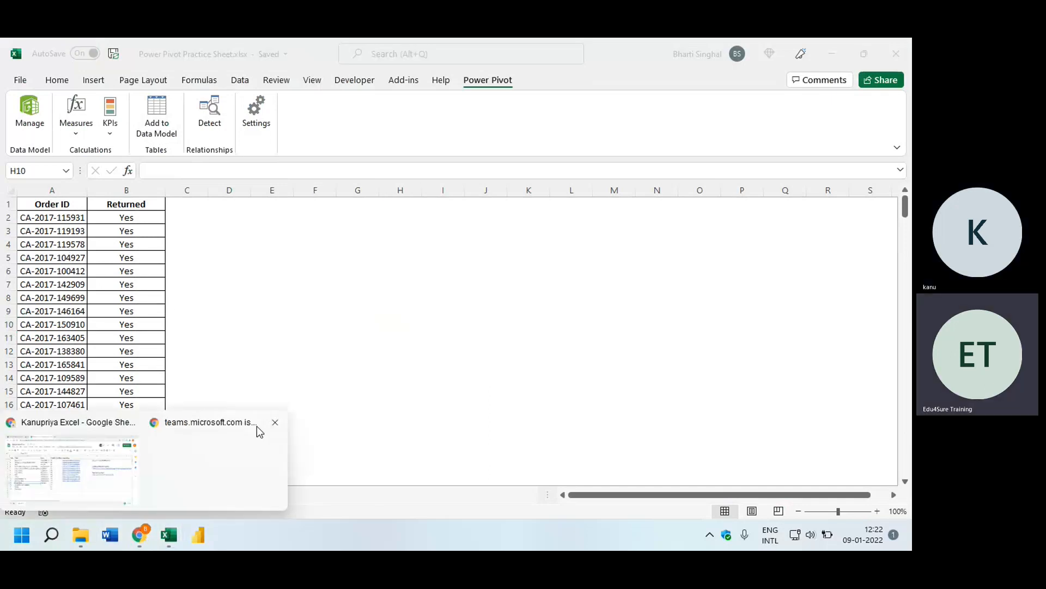
click(179, 442)
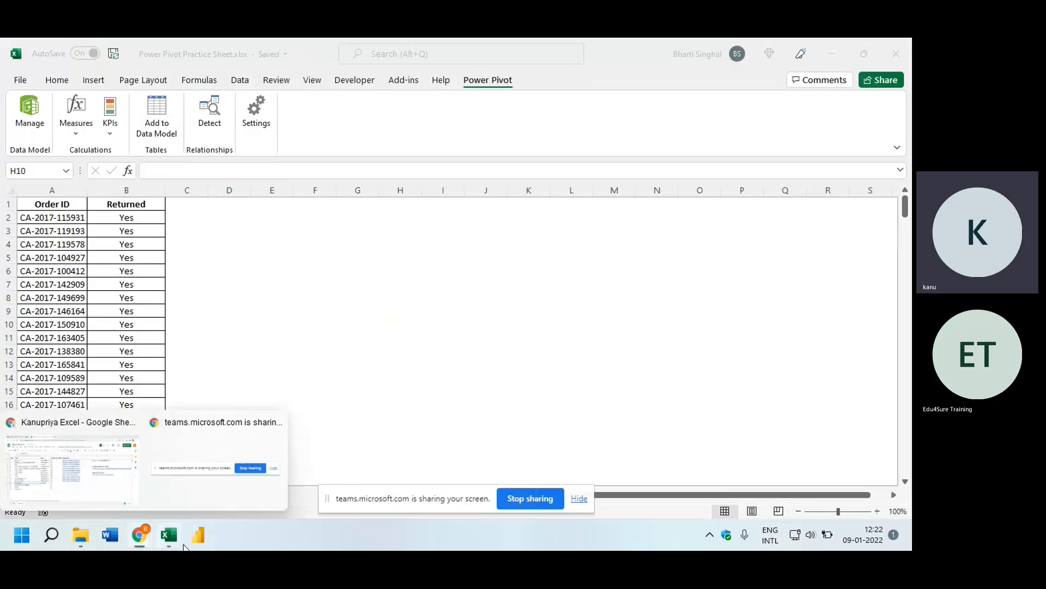
mouse_move(140, 536)
click(104, 449)
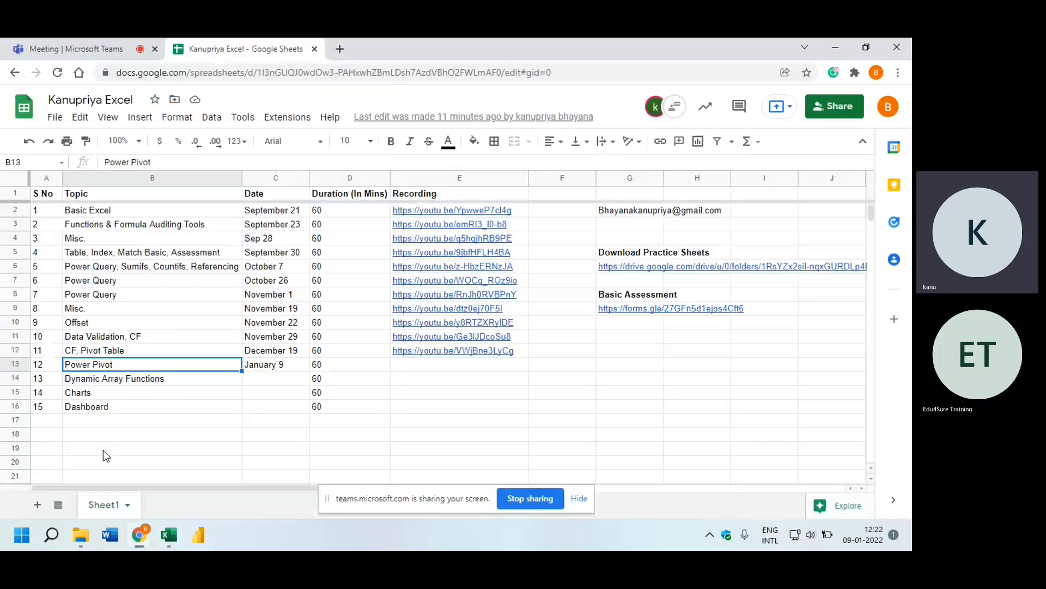
click(578, 499)
click(52, 43)
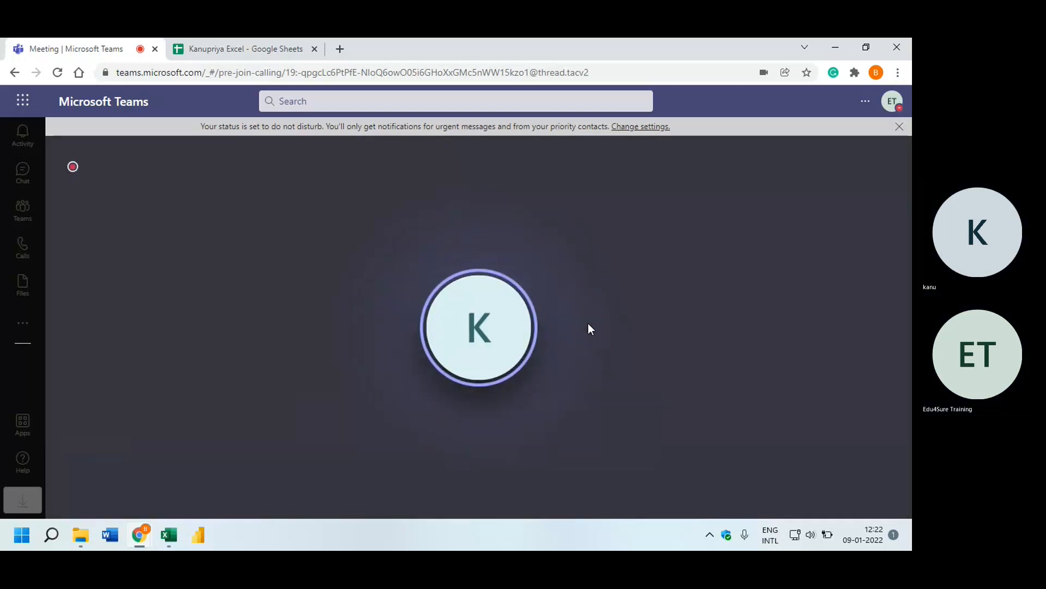
mouse_move(573, 307)
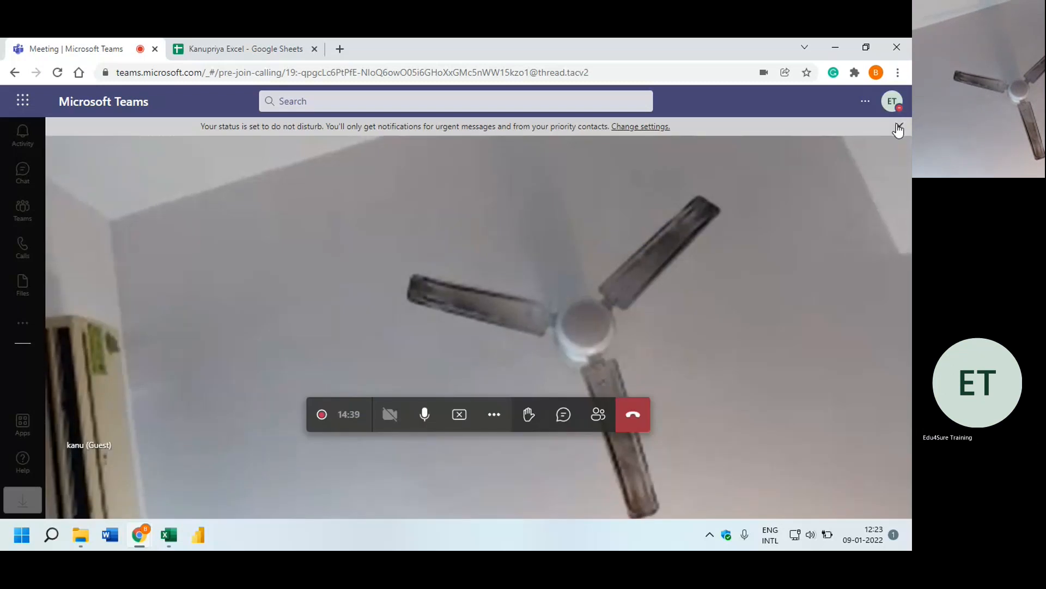
click(898, 130)
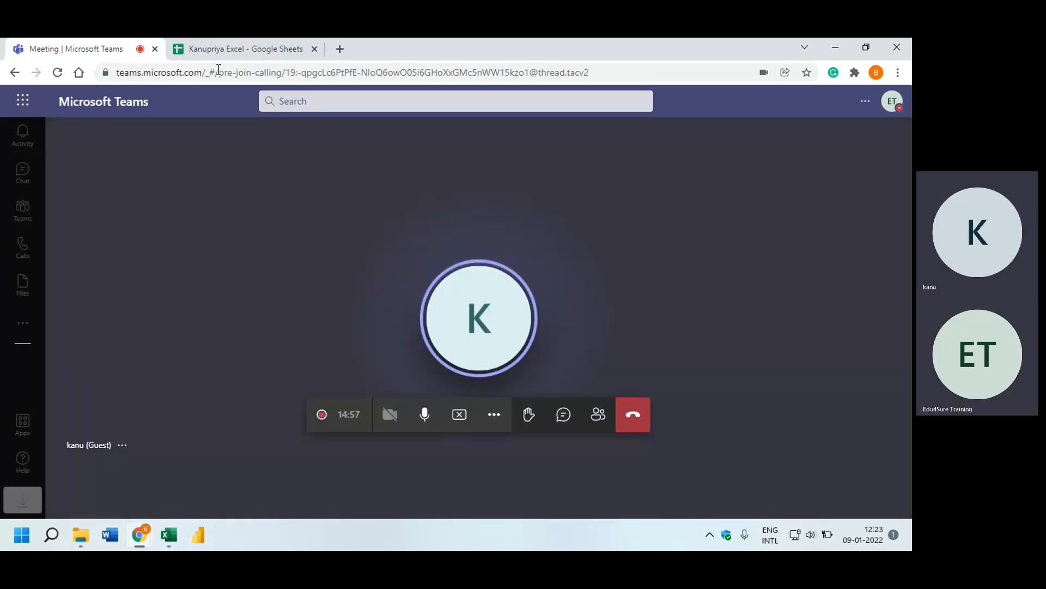
Step: Switch back to the practice workbook in Excel and open its data model in the Power Pivot window
click(215, 48)
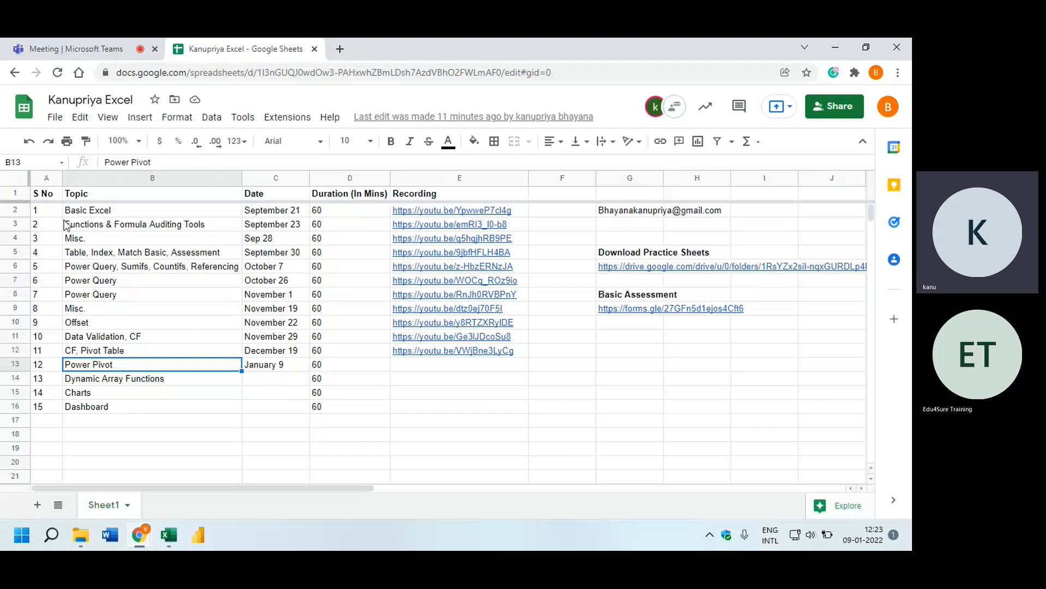
click(42, 212)
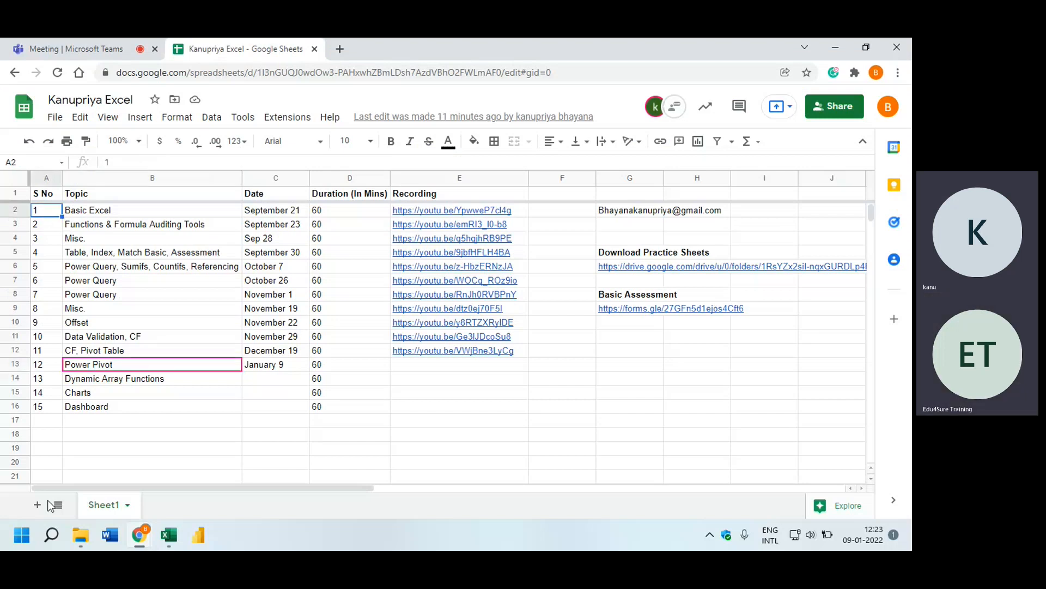
click(169, 535)
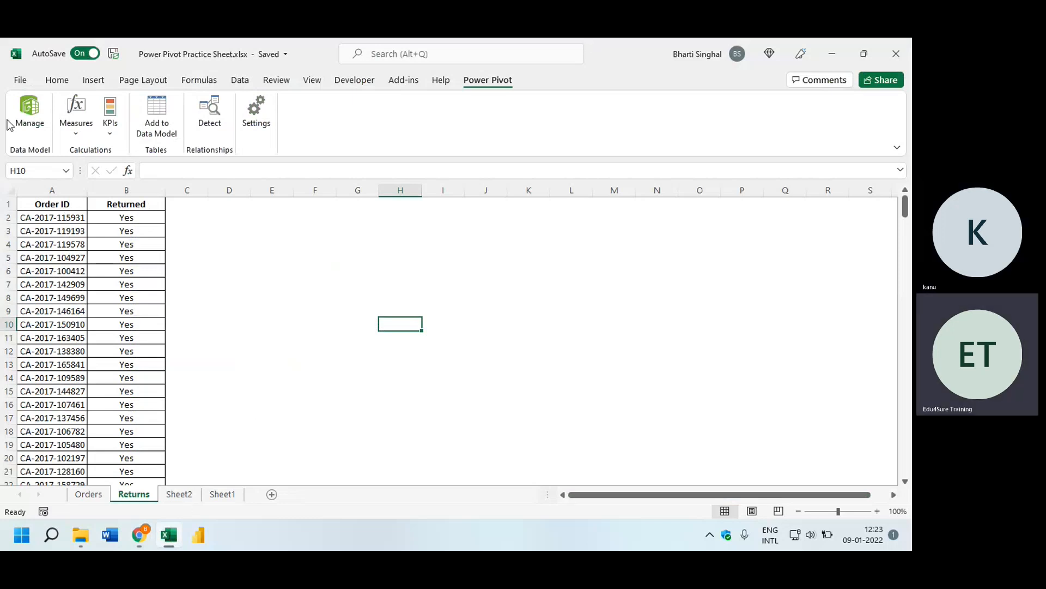
click(28, 117)
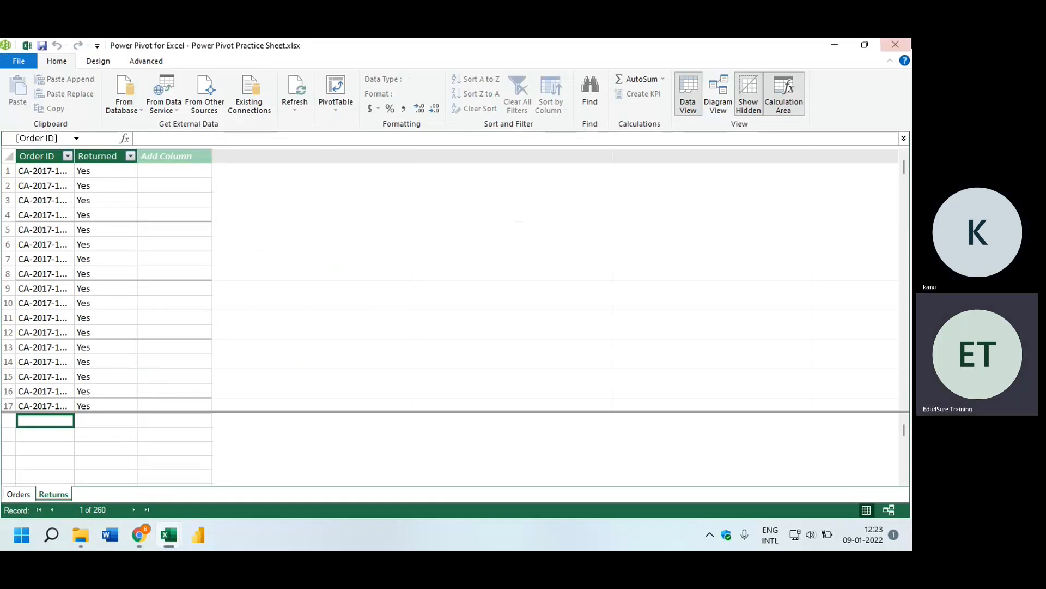
click(895, 43)
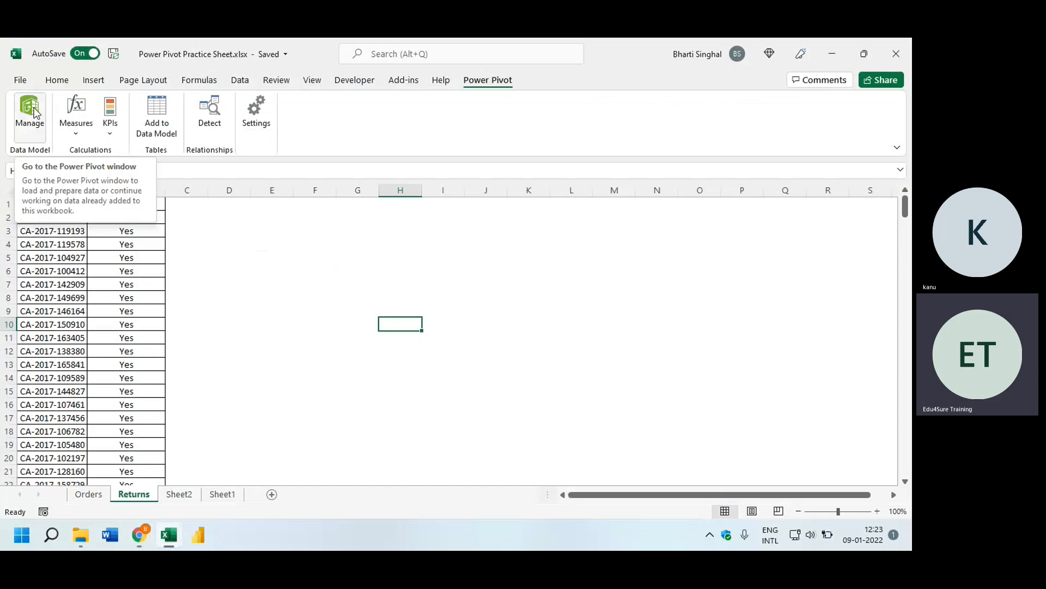
click(34, 128)
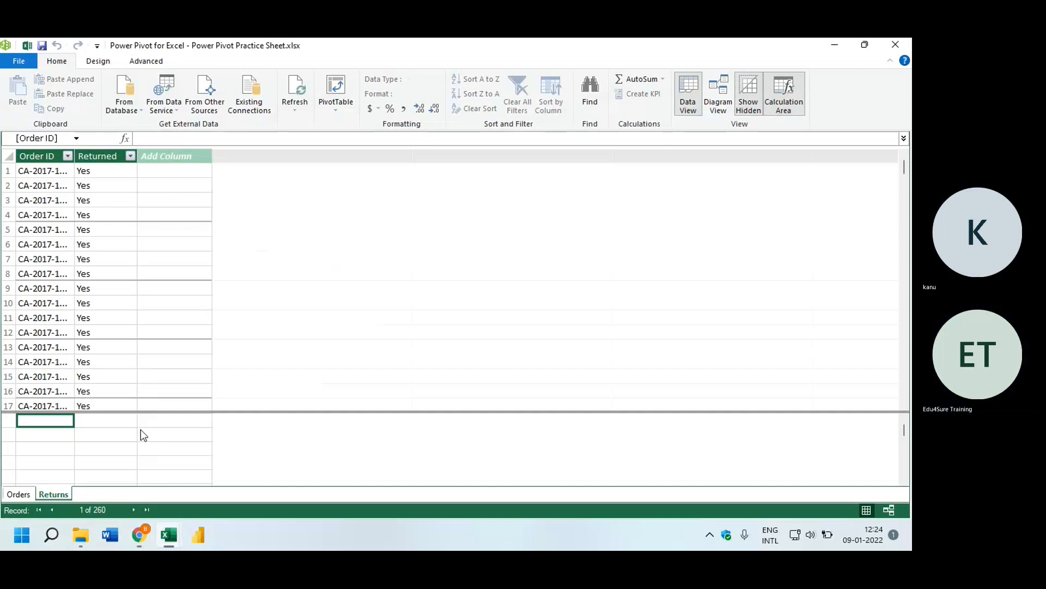
Step: Compare the contents of the Orders and Returns tables in the Power Pivot data model
click(24, 495)
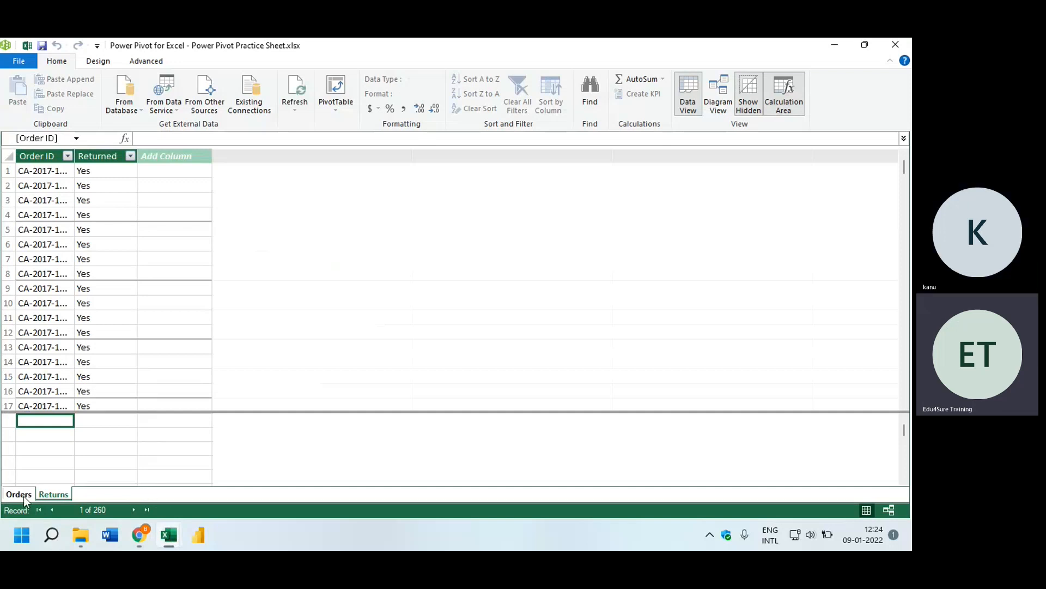
click(15, 495)
click(59, 494)
click(23, 495)
click(56, 496)
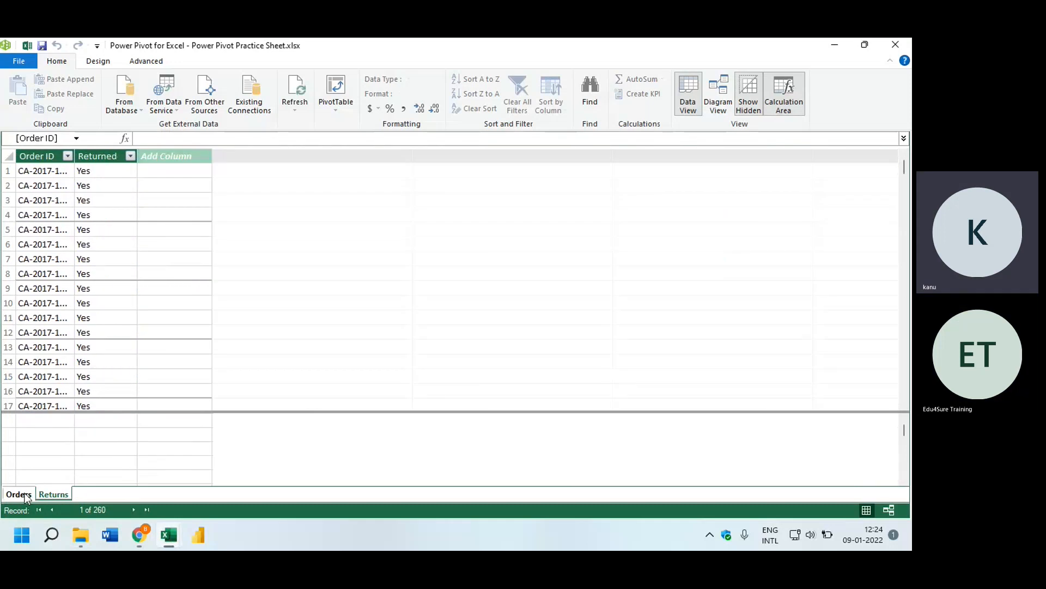
click(58, 494)
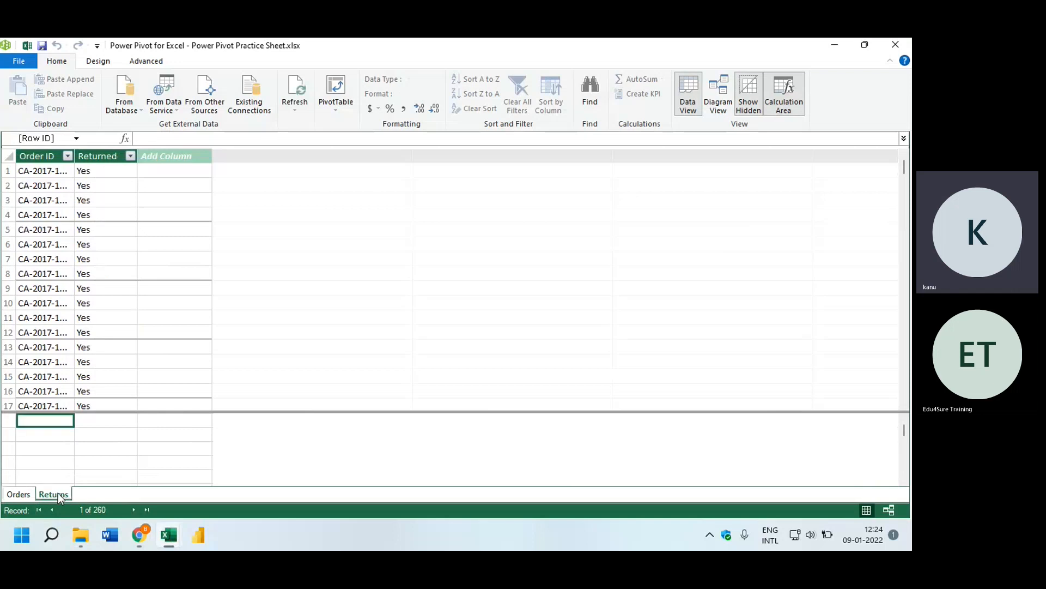
right_click(22, 494)
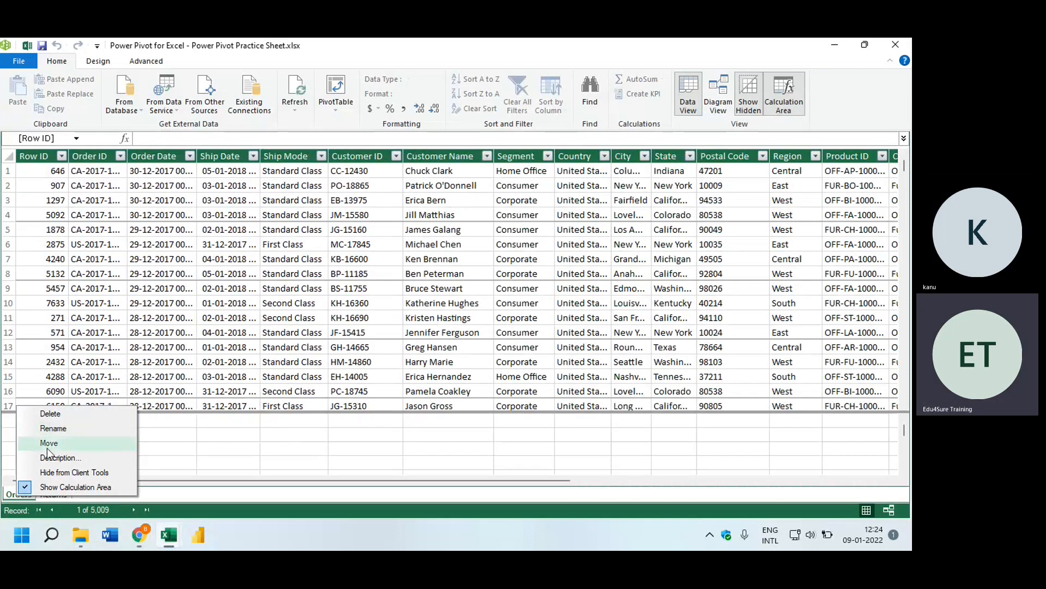
click(191, 435)
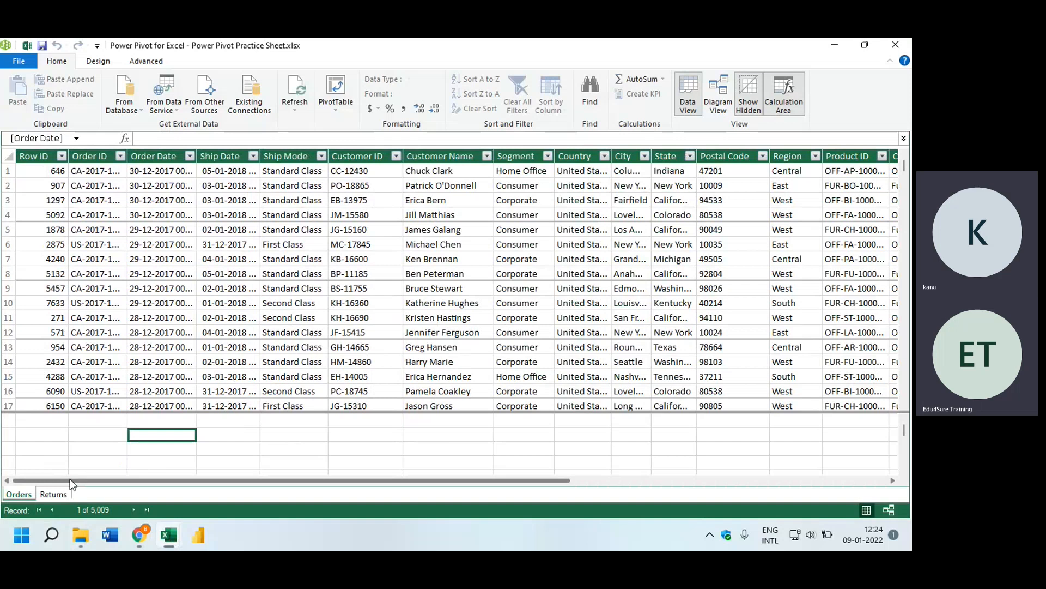
Step: Show the data model as a diagram, space the Orders and Returns tables apart, and lengthen Orders to list its fields through Category
click(716, 109)
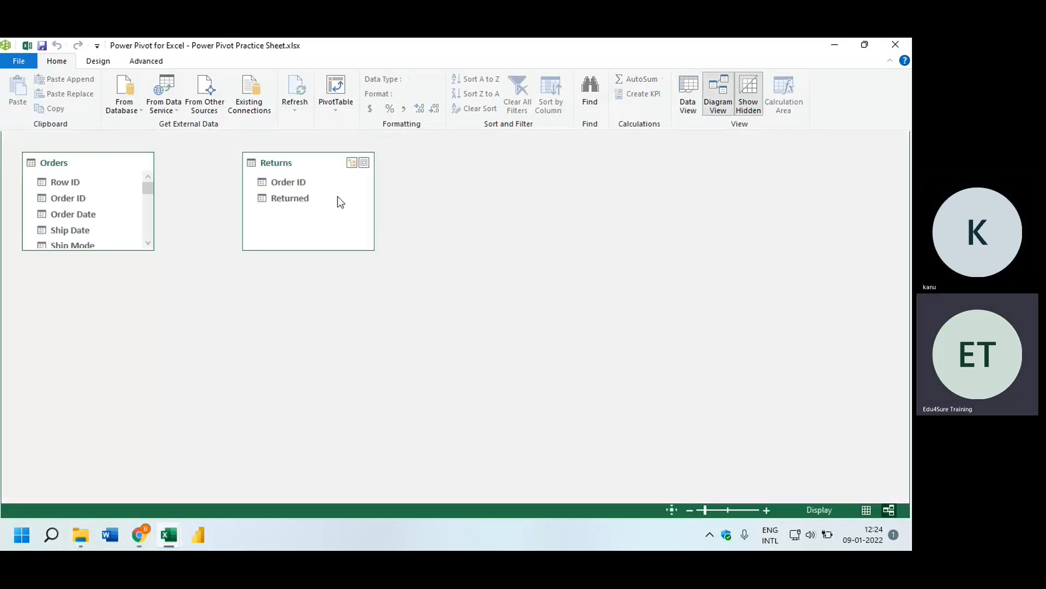
drag(329, 168, 398, 169)
drag(128, 174, 161, 218)
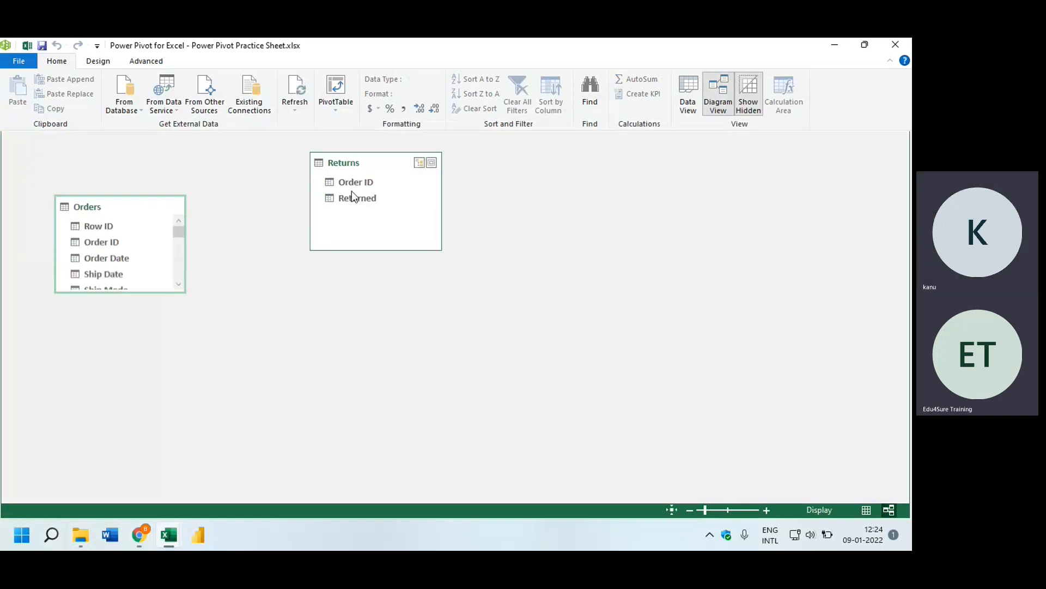
drag(143, 292, 150, 362)
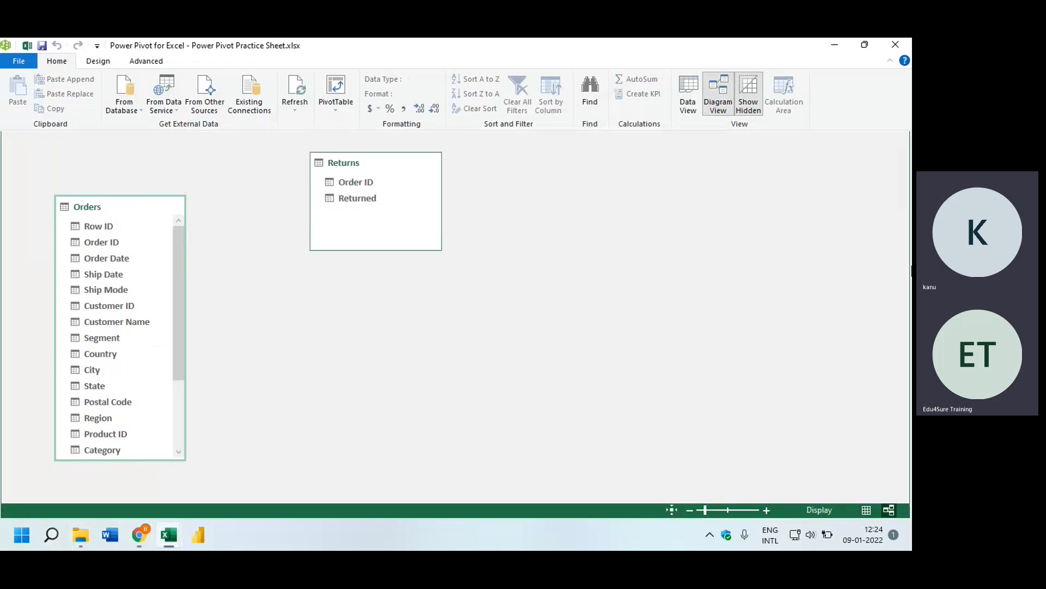
drag(394, 164, 387, 235)
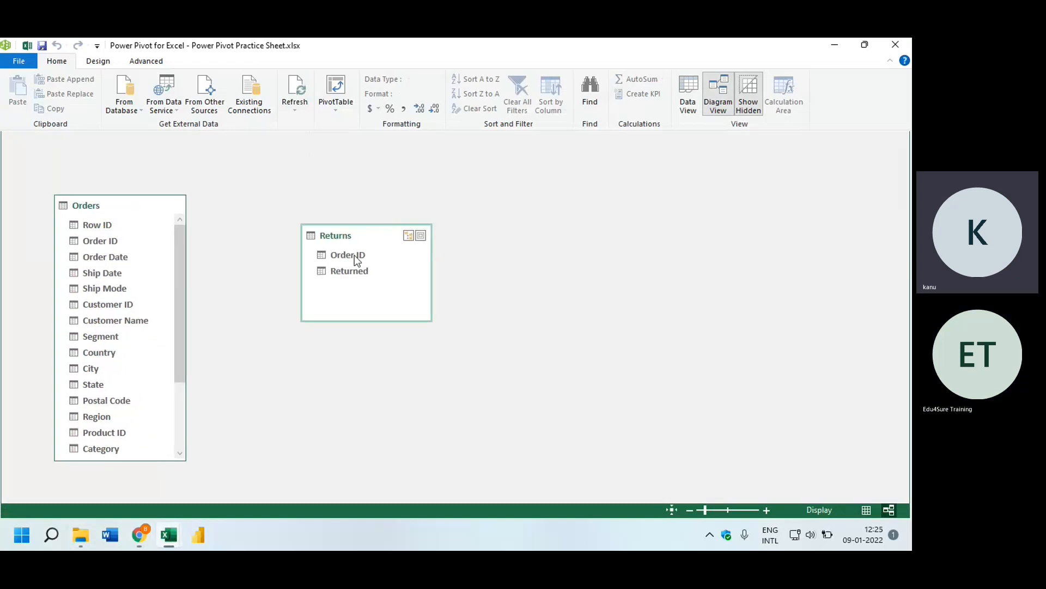
Step: Create a relationship from Order ID in Orders to Order ID in Returns and check its settings
click(150, 288)
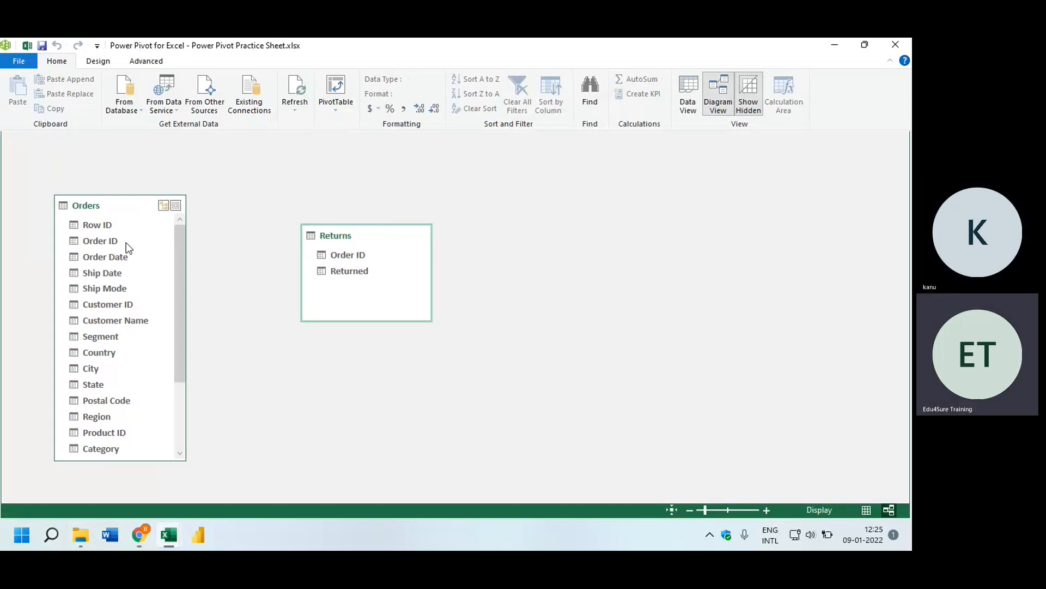
drag(116, 241, 325, 255)
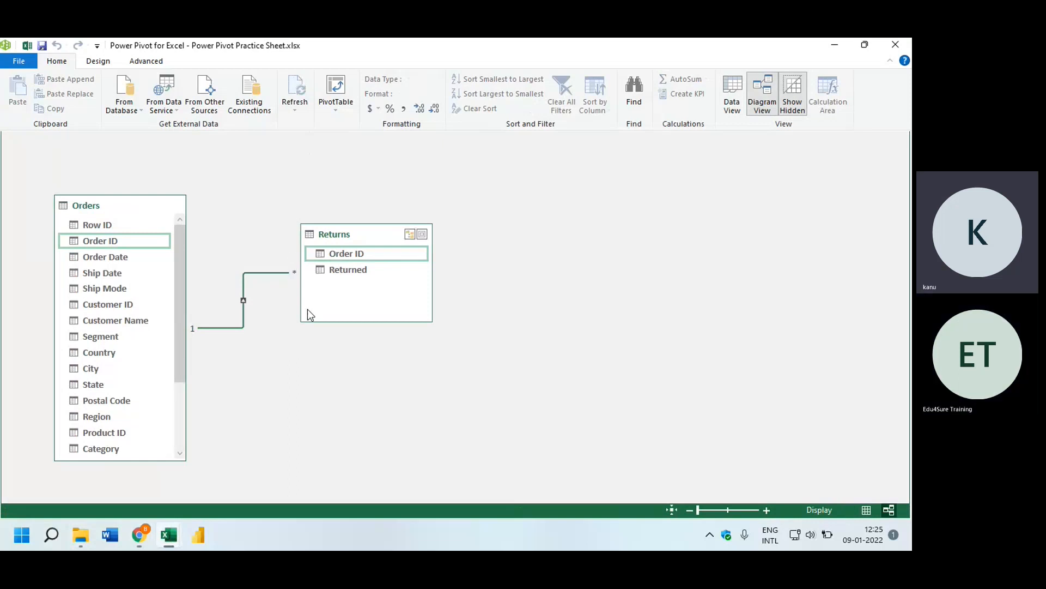
right_click(243, 300)
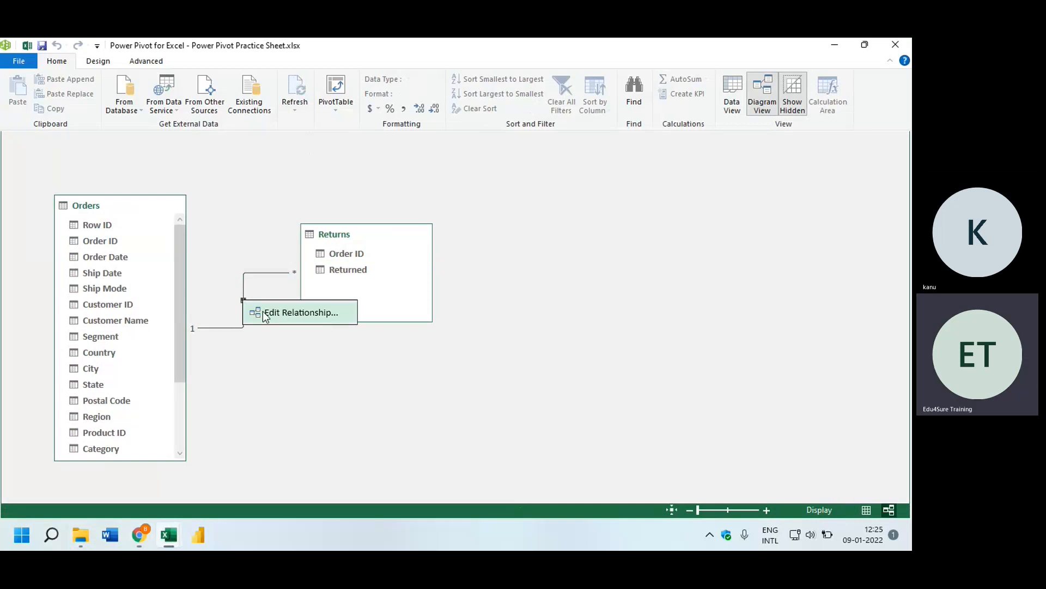
click(265, 313)
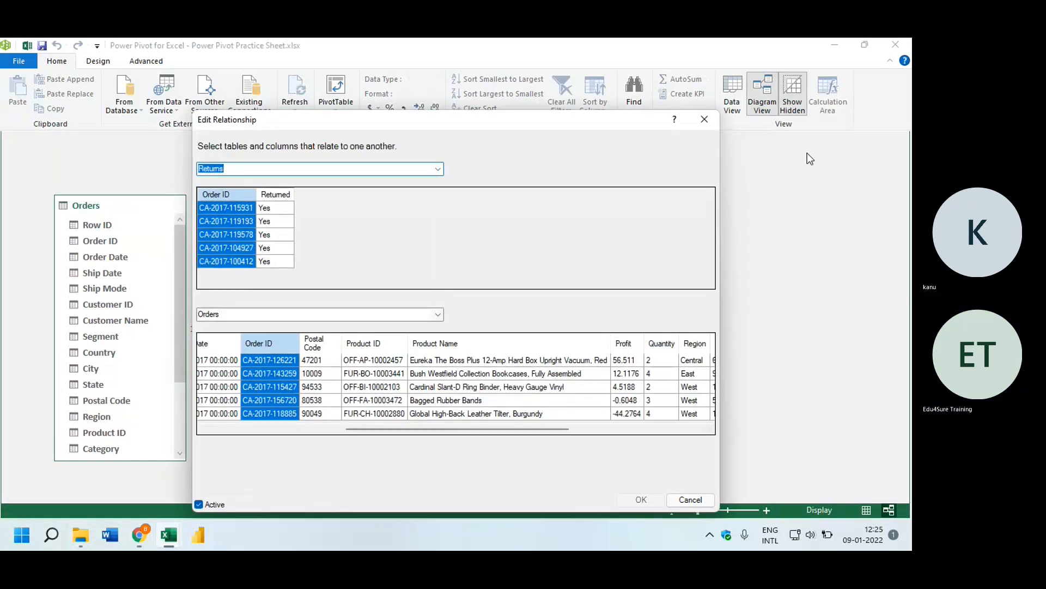
click(711, 121)
Step: Reopen the relationship's settings and examine which Returns and Orders columns are linked, then close them without changes
right_click(245, 301)
key(Escape)
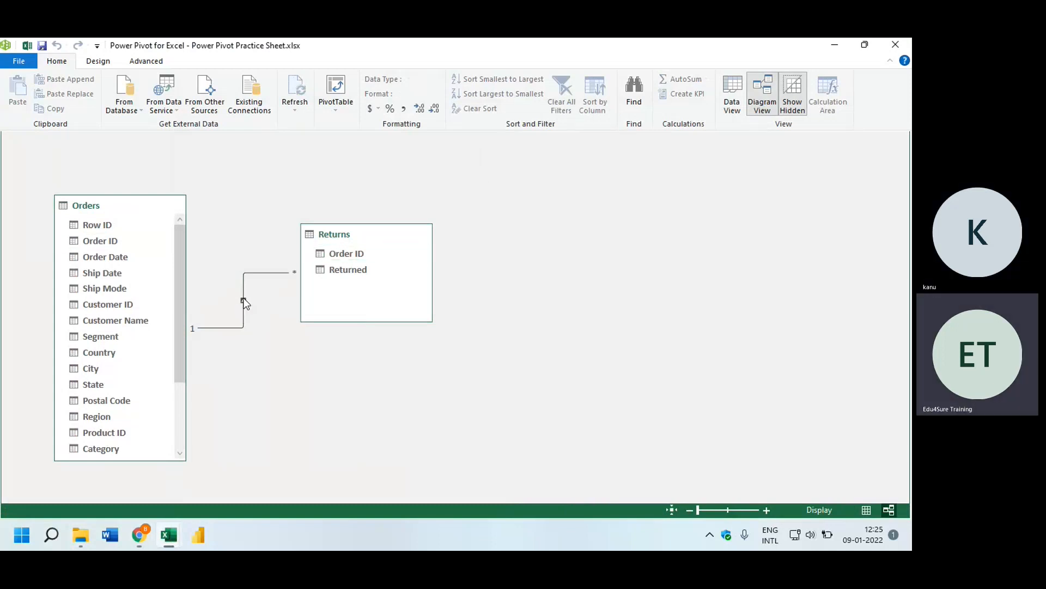
right_click(244, 303)
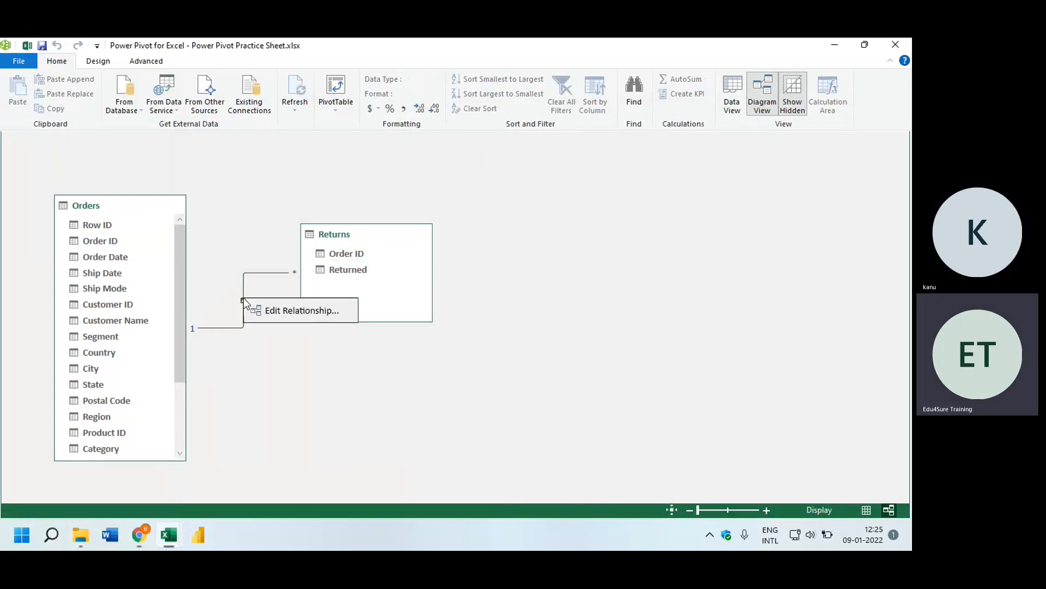
click(283, 315)
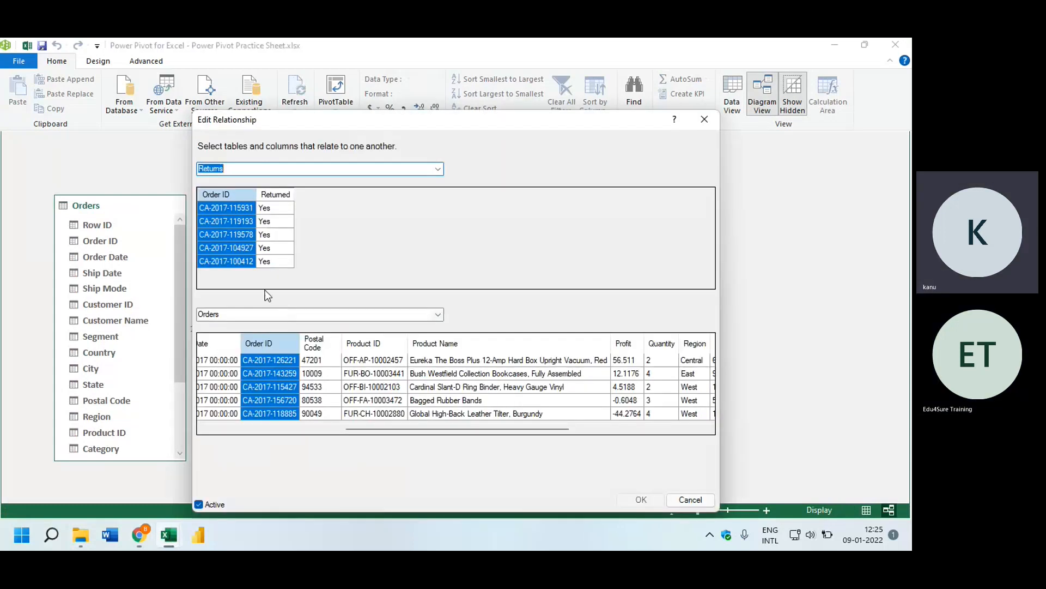
click(256, 168)
drag(496, 428, 286, 429)
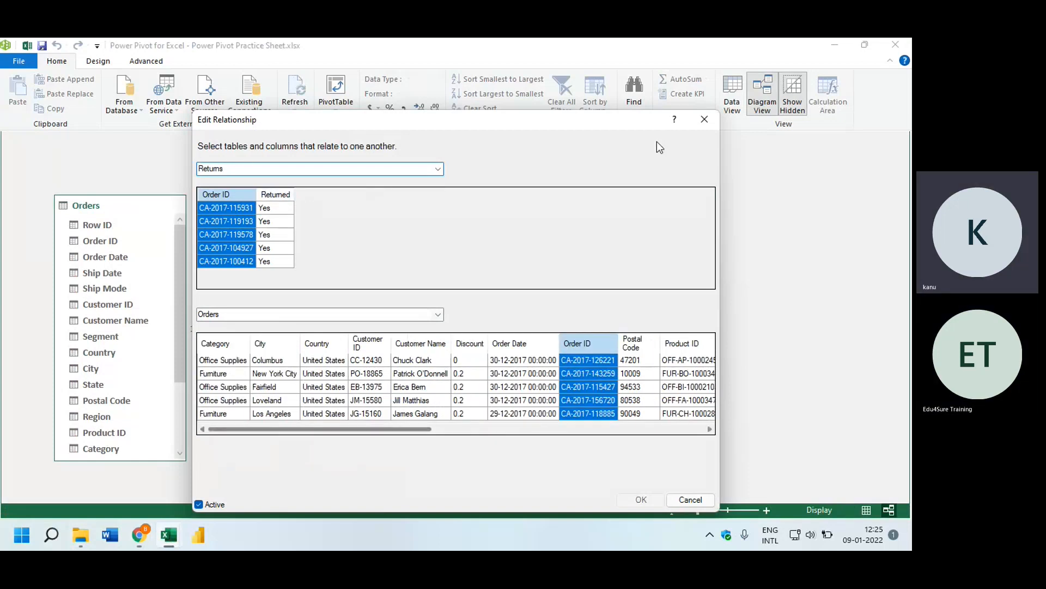
click(704, 119)
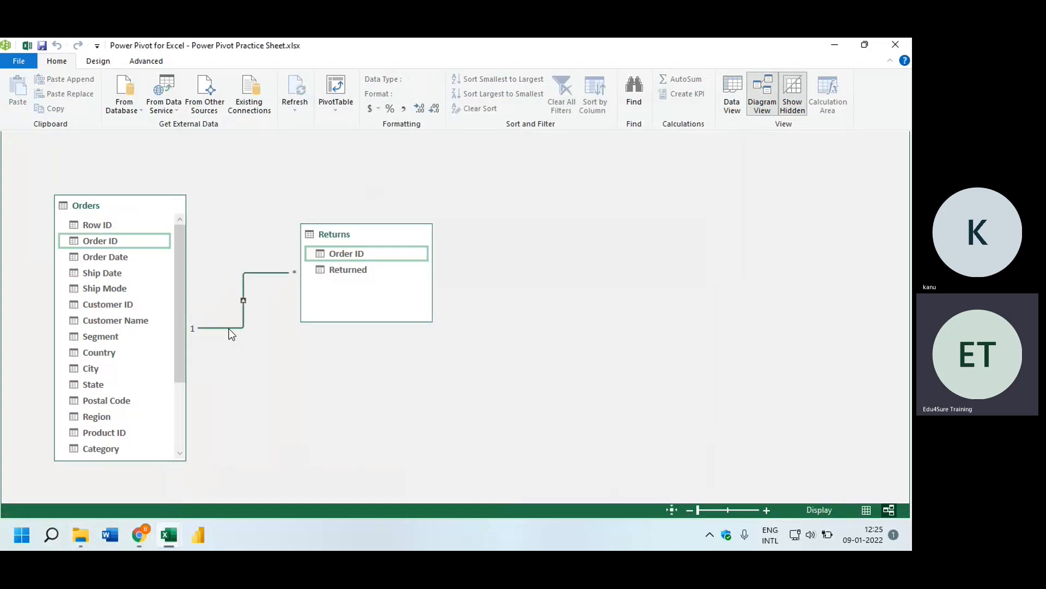
Step: Delete the Order ID relationship between the Orders and Returns tables
right_click(229, 329)
right_click(215, 328)
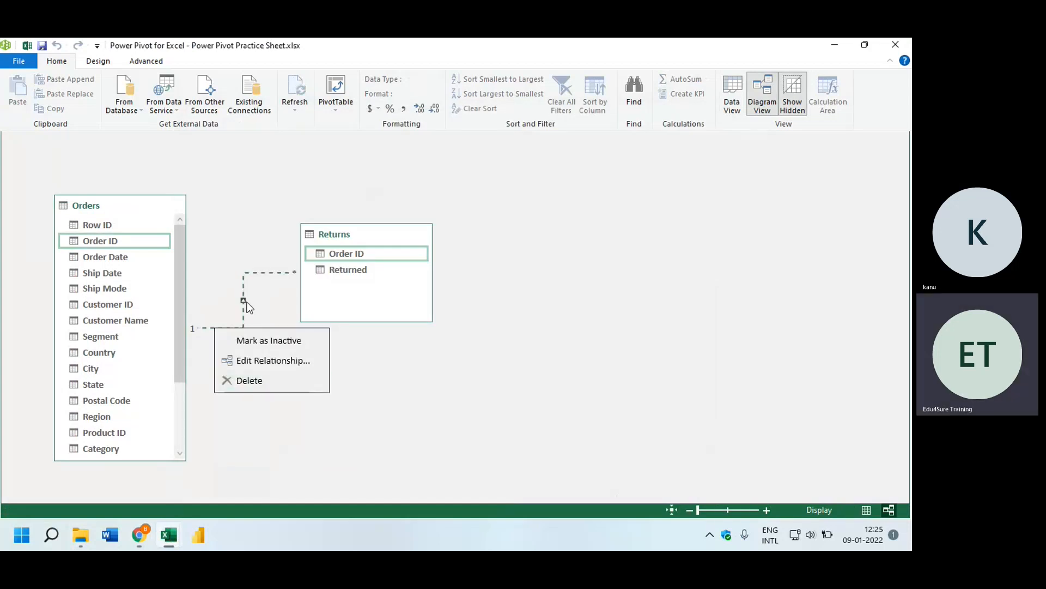
click(254, 387)
click(426, 303)
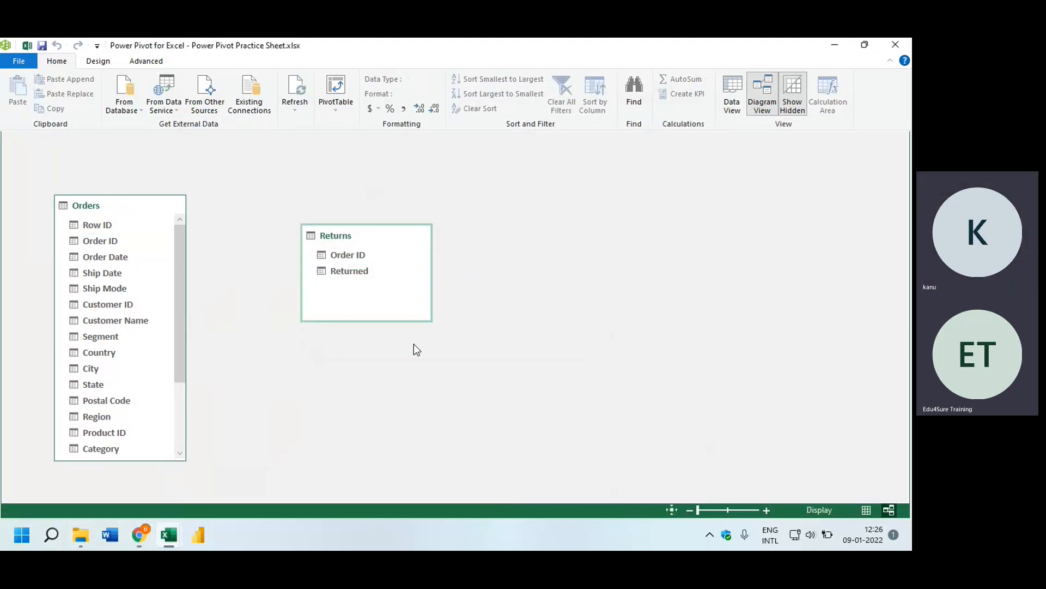
Step: Create a relationship from Order ID in Returns to Order ID in Orders and close the data model window
mouse_move(327, 255)
mouse_down()
mouse_move(185, 259)
mouse_move(109, 241)
mouse_up()
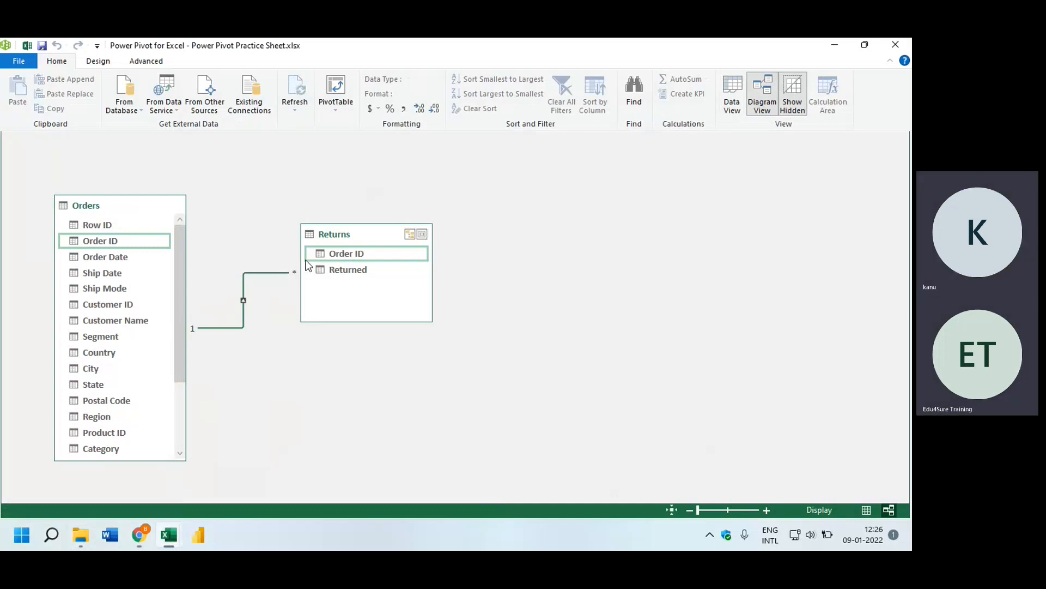
click(895, 44)
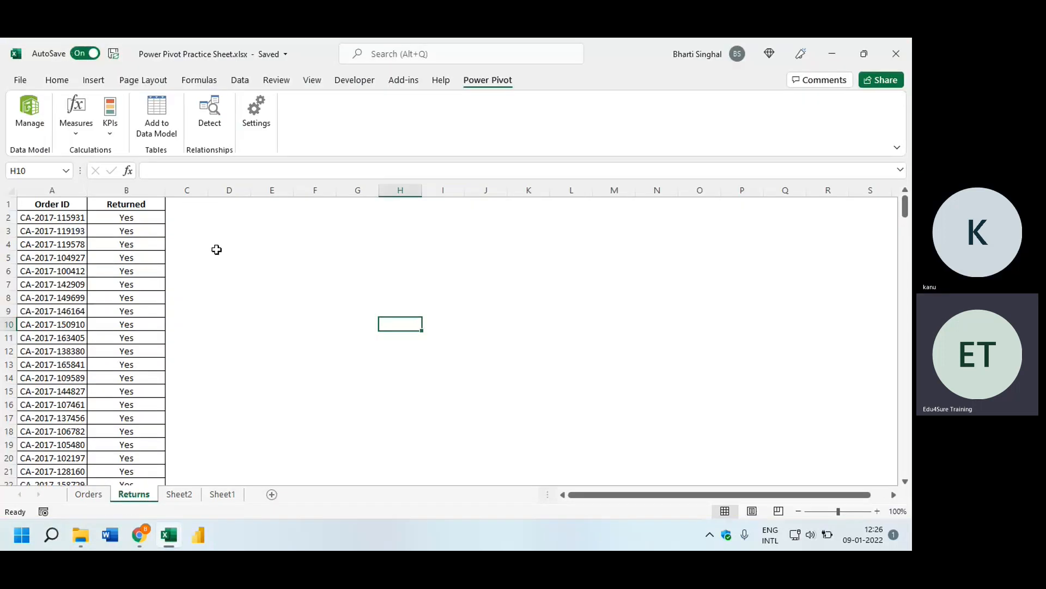
Step: Insert a PivotTable based on the Returns table at cell E5 of the Returns sheet
click(274, 256)
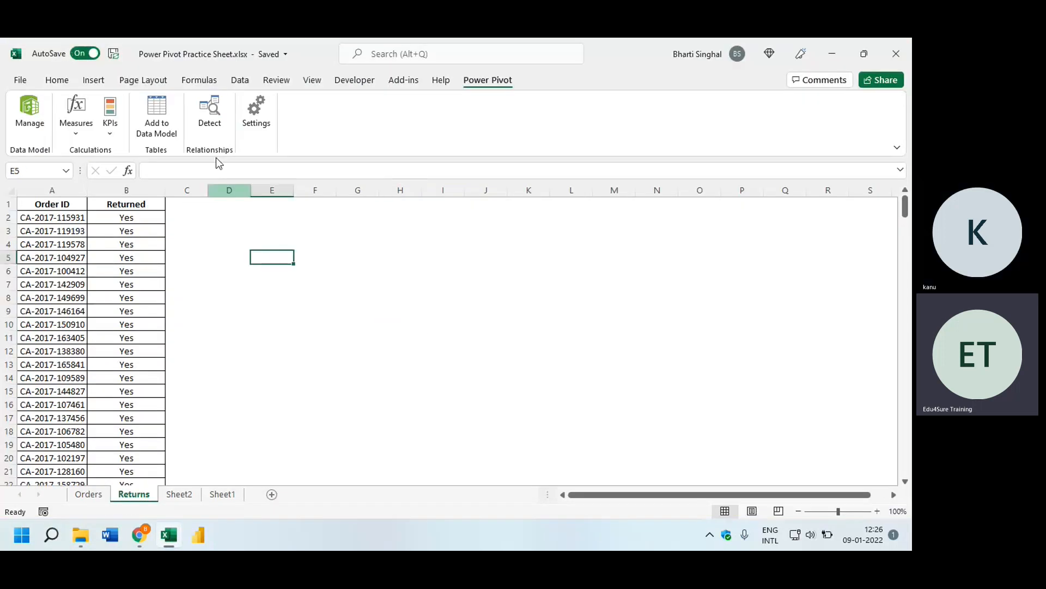
click(93, 80)
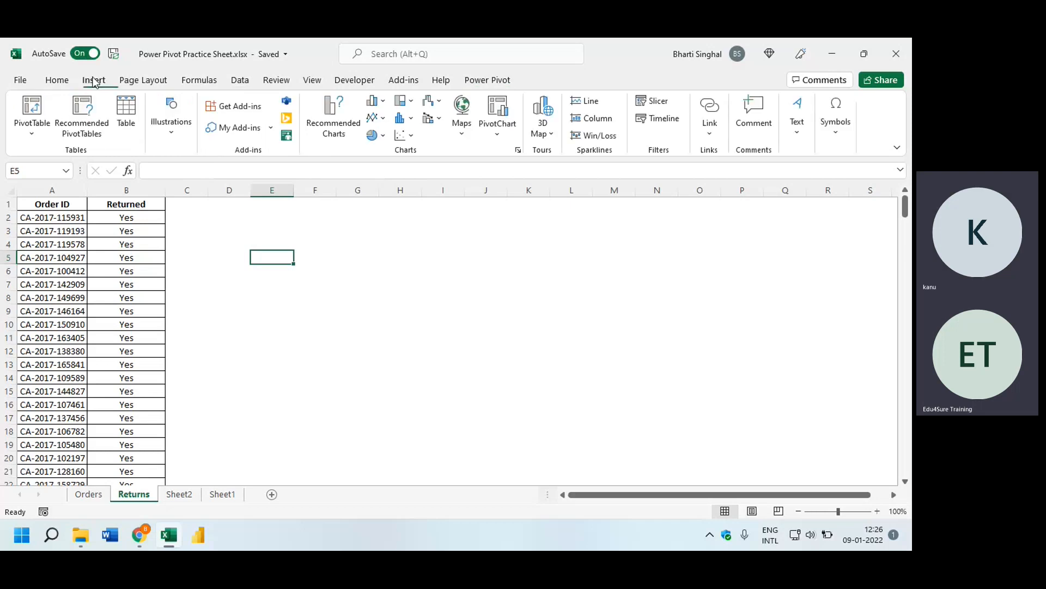
click(39, 140)
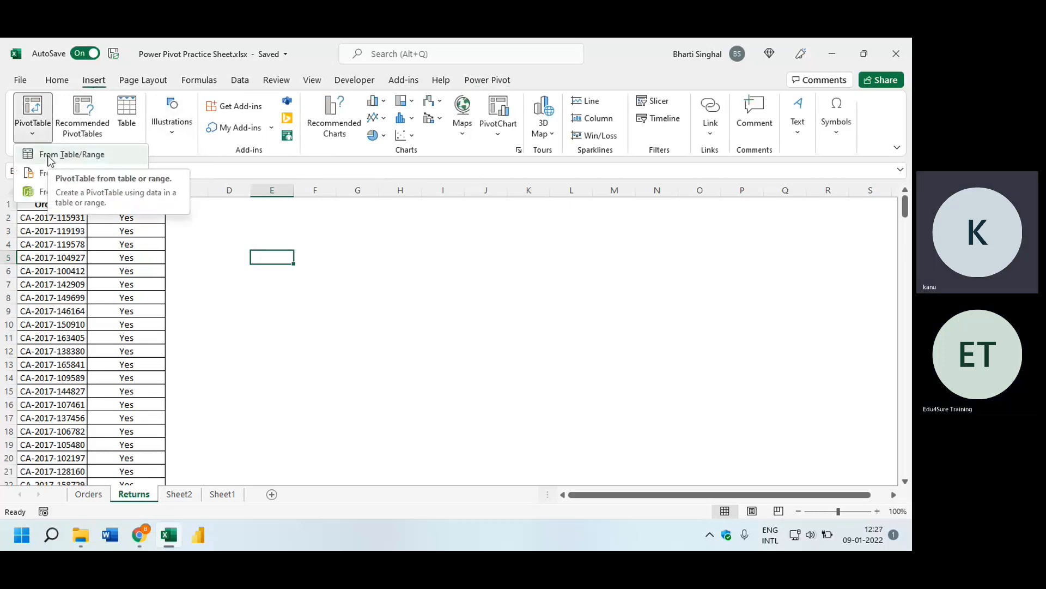
click(334, 254)
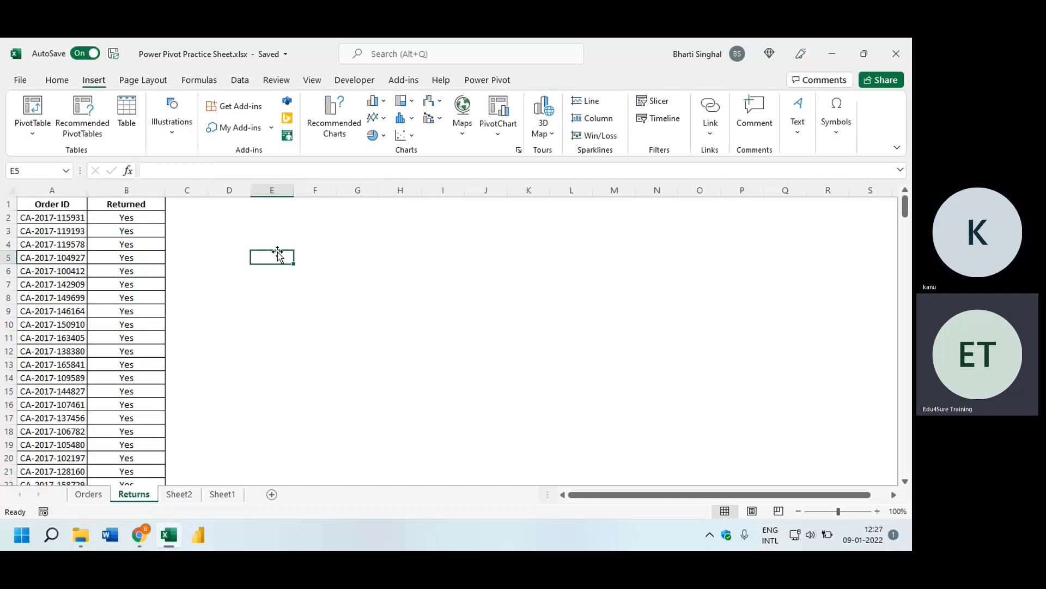
click(33, 133)
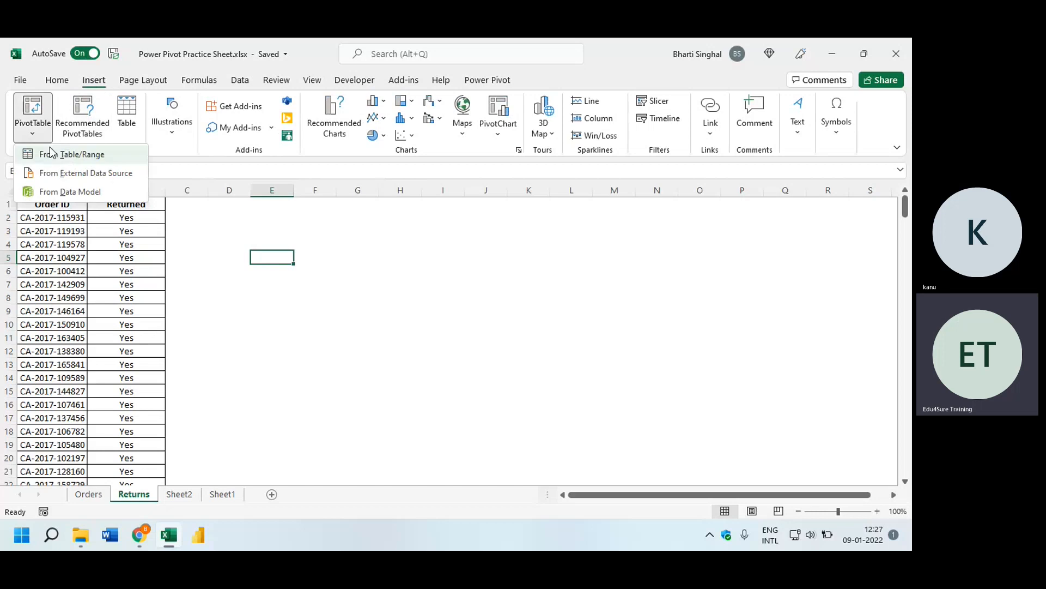
click(57, 150)
text(Returns)
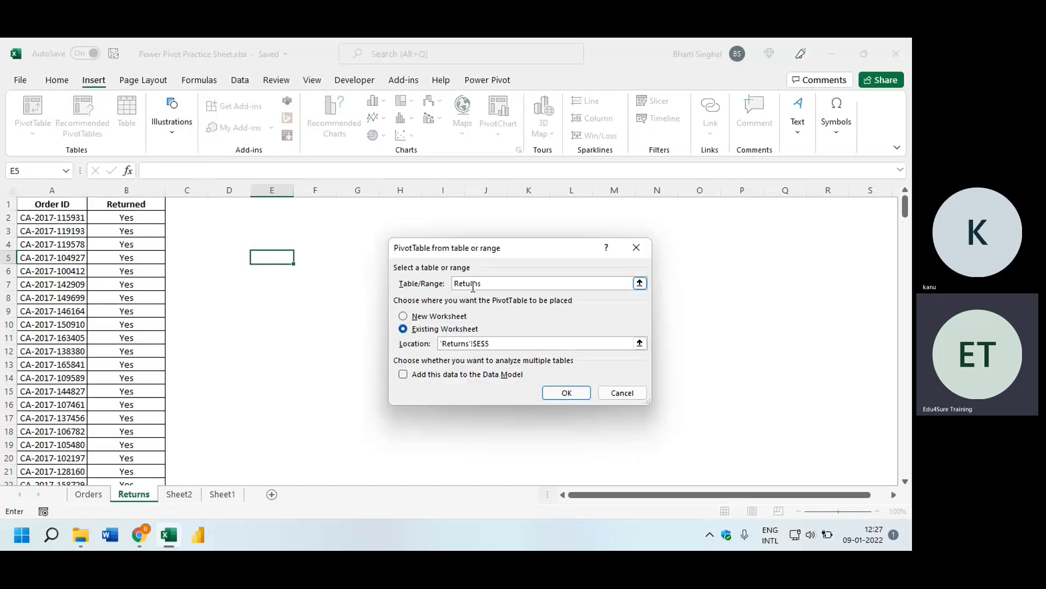
key(Return)
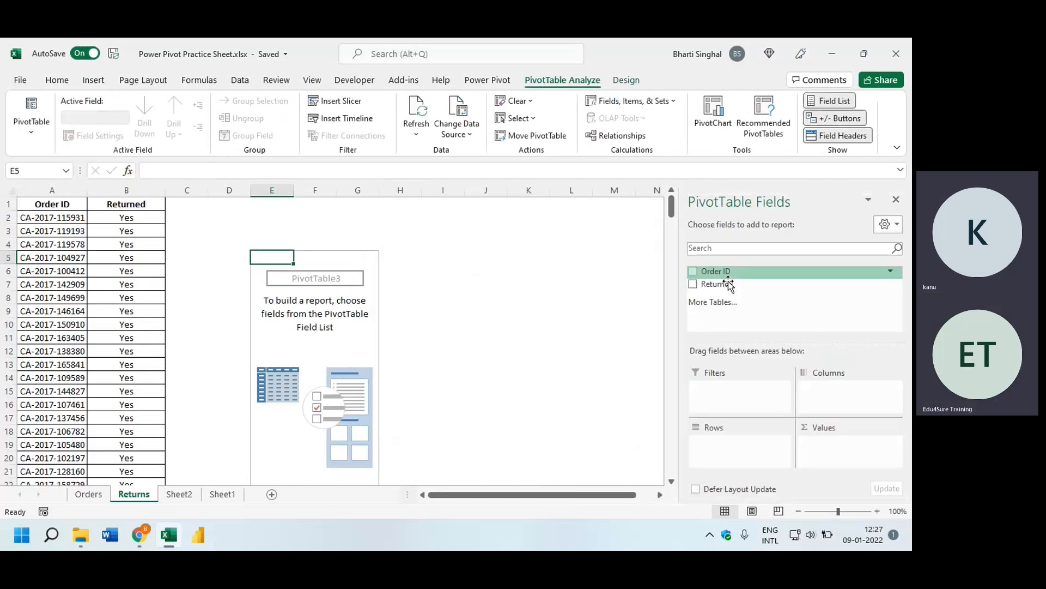
Step: Set Order ID as both rows and counted values in the Returns PivotTable, and sort the counts from largest to smallest
drag(720, 276, 746, 448)
drag(731, 274, 832, 463)
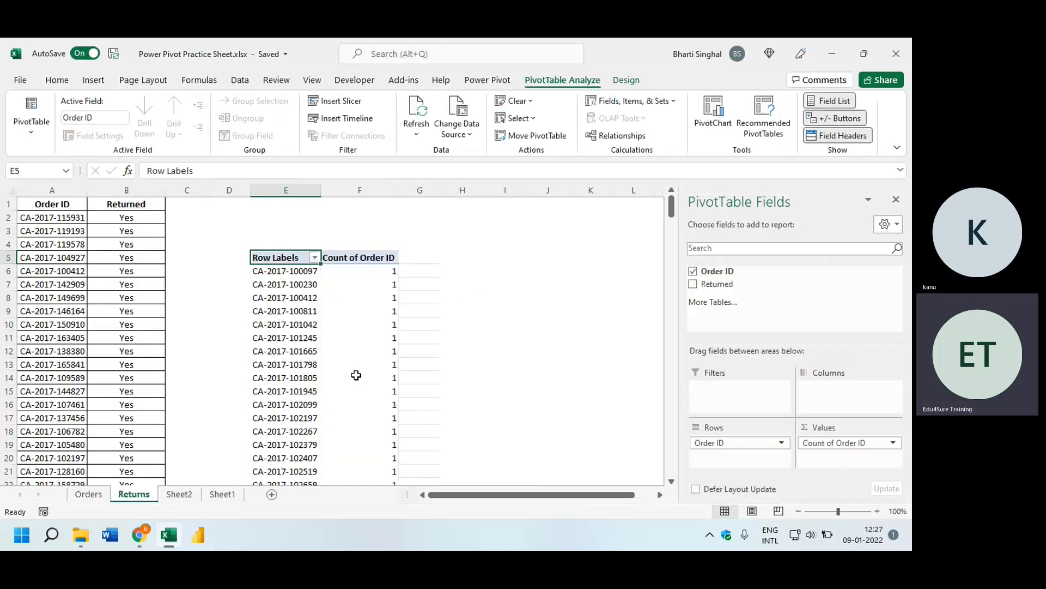
click(376, 271)
click(240, 80)
click(521, 109)
click(521, 129)
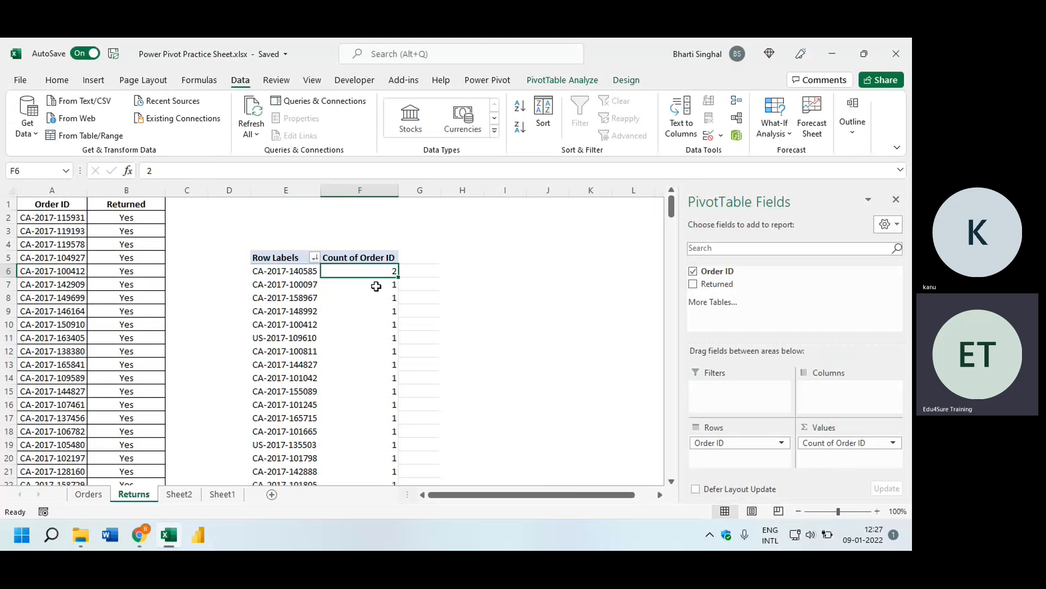
Step: Examine the Count of Order ID column for Returns order IDs that occur more than once
mouse_move(672, 207)
mouse_down()
mouse_move(676, 481)
mouse_move(675, 188)
mouse_up()
drag(386, 275, 491, 317)
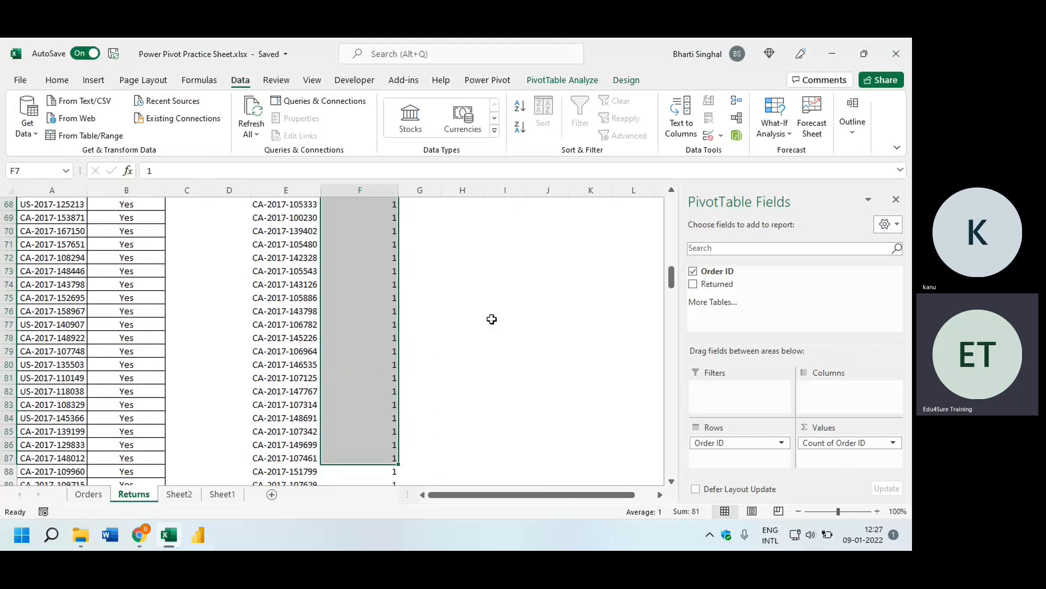
click(493, 322)
click(351, 269)
drag(671, 278, 672, 203)
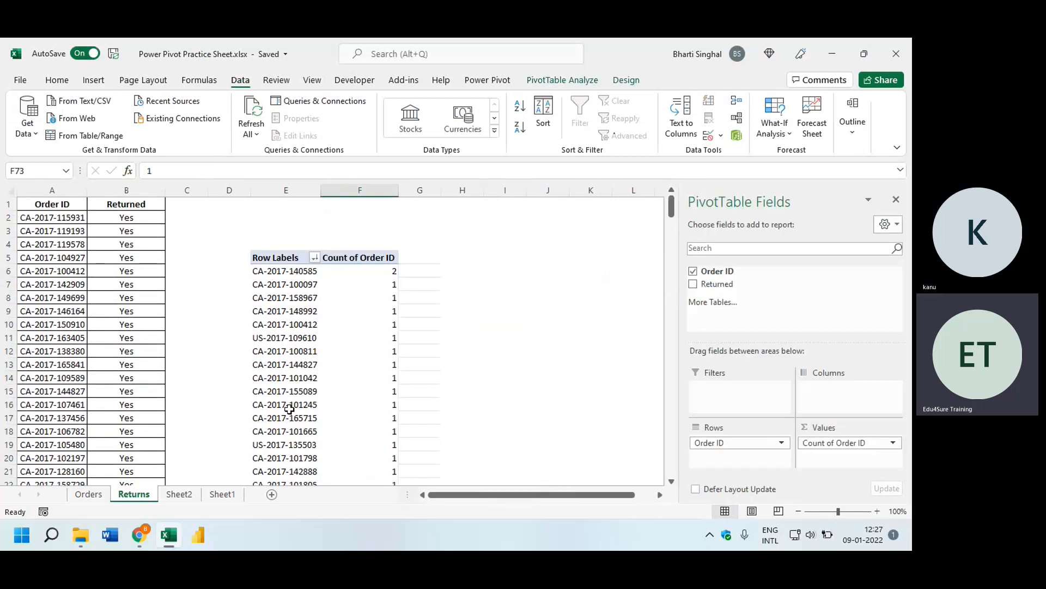
mouse_move(366, 418)
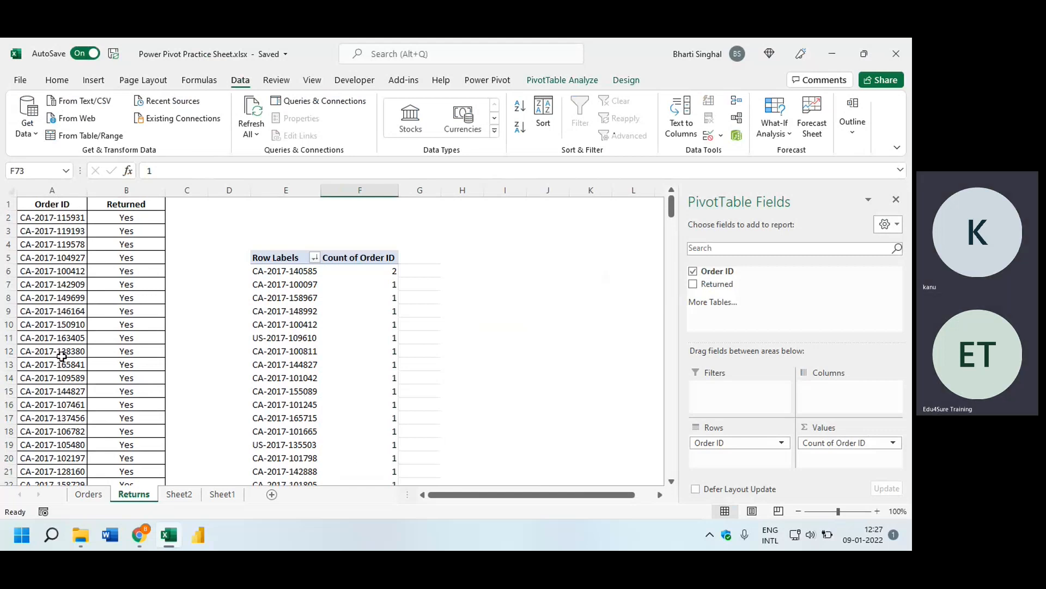
Step: Review the Order ID relationship in the data model diagram, then return to the Returns worksheet
click(491, 82)
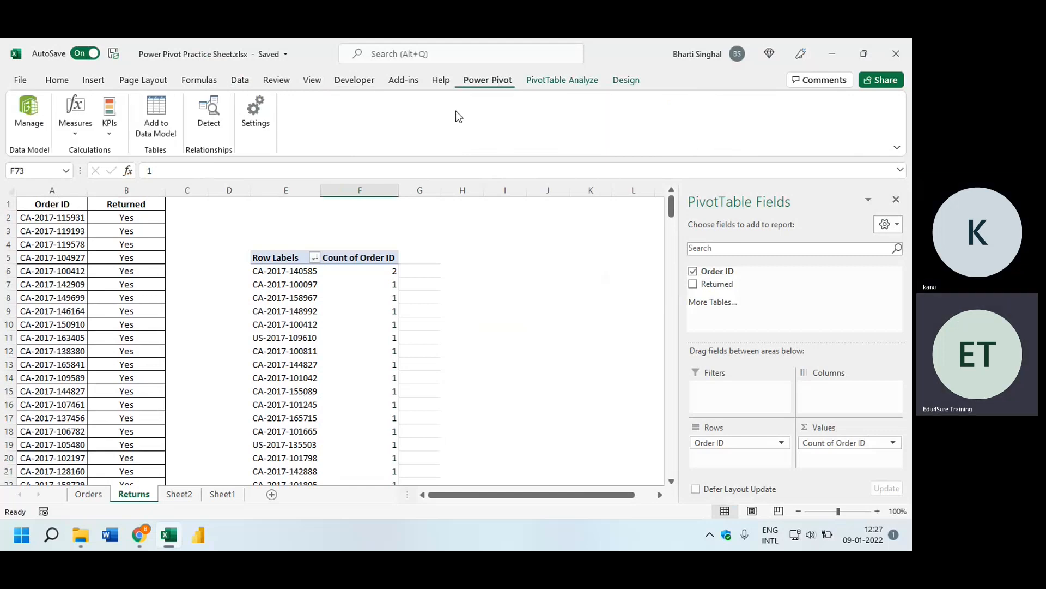
click(30, 114)
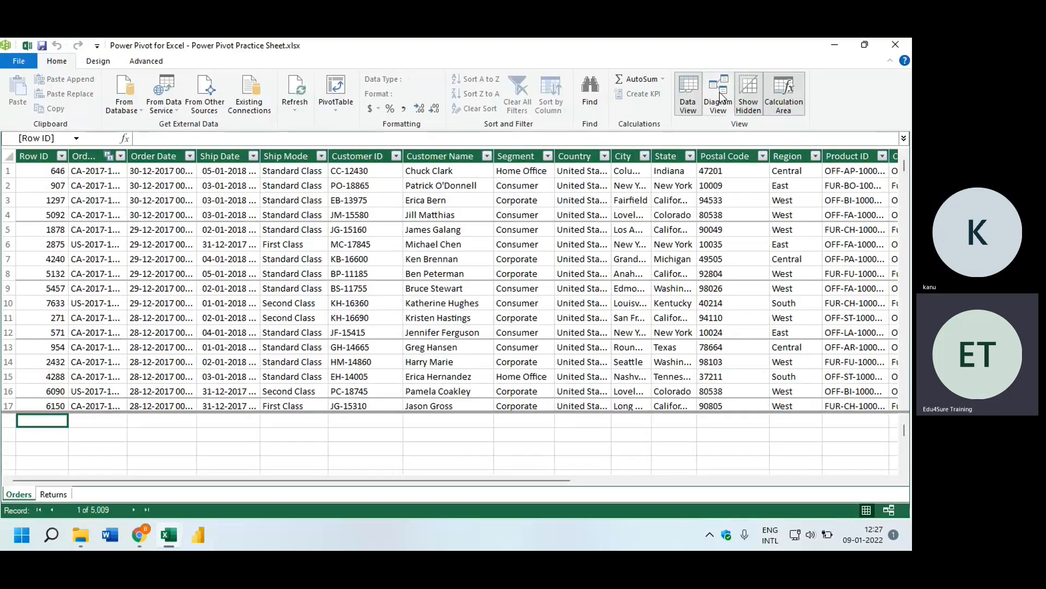
click(719, 98)
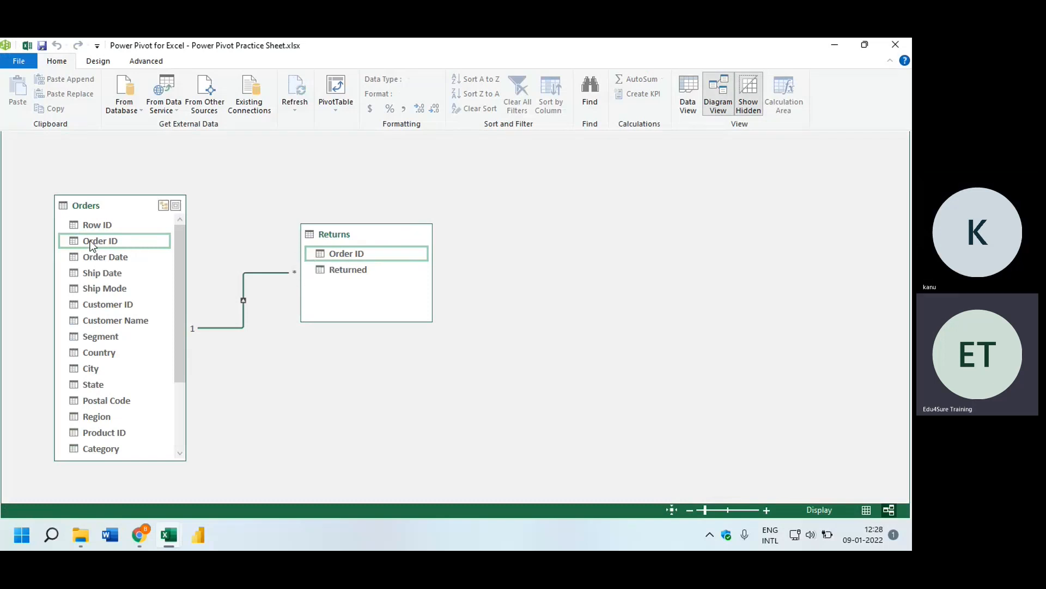
click(891, 47)
click(100, 496)
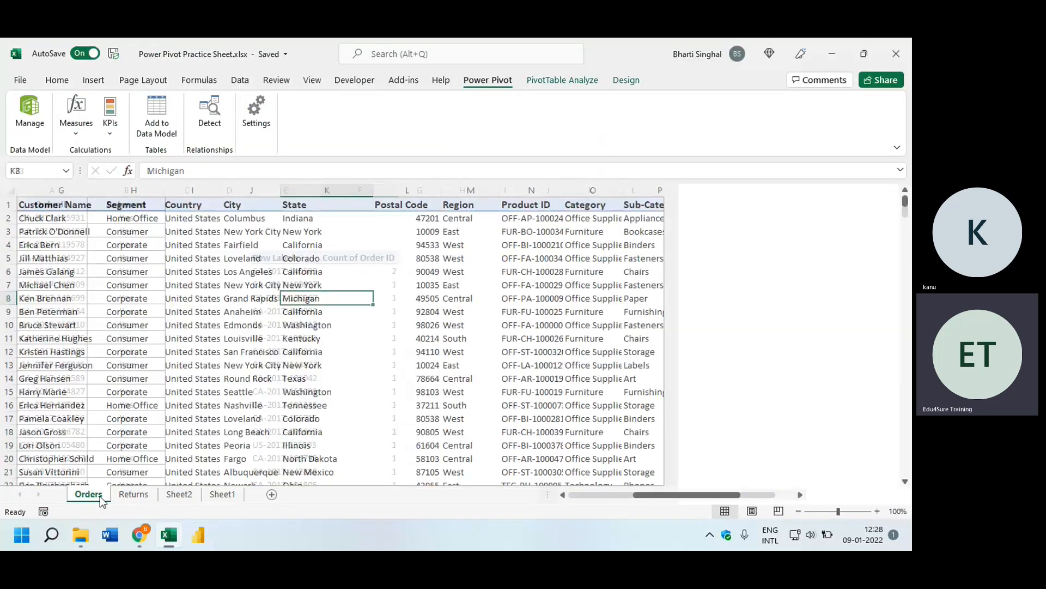
click(136, 494)
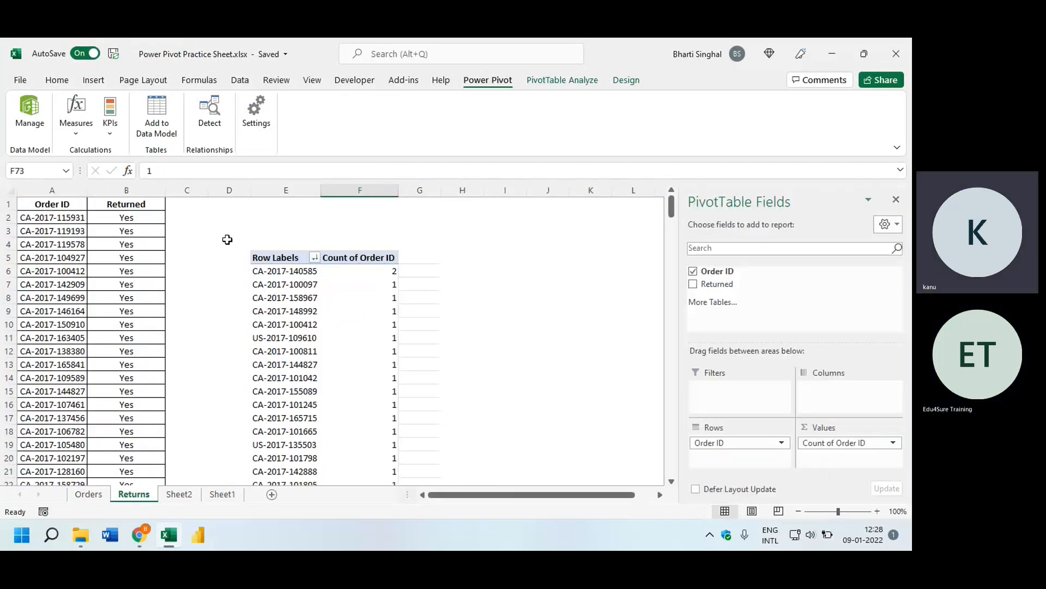
Step: Delete columns E through G together with the Returns PivotTable
drag(286, 192, 432, 191)
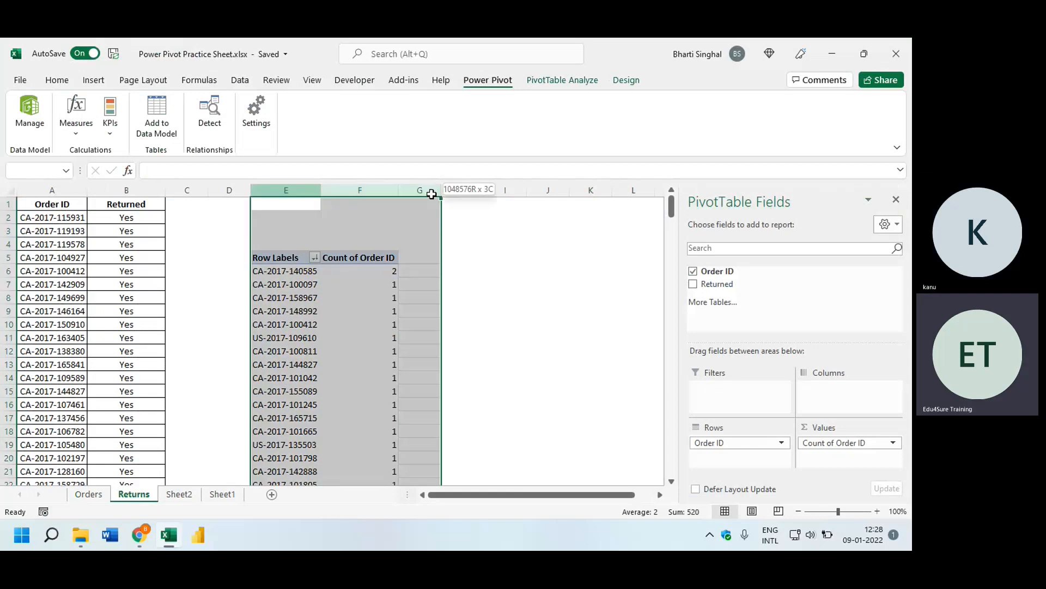
right_click(432, 192)
click(476, 322)
Step: Insert a PivotTable based on the Orders table at cell E5 of the Returns sheet
click(271, 257)
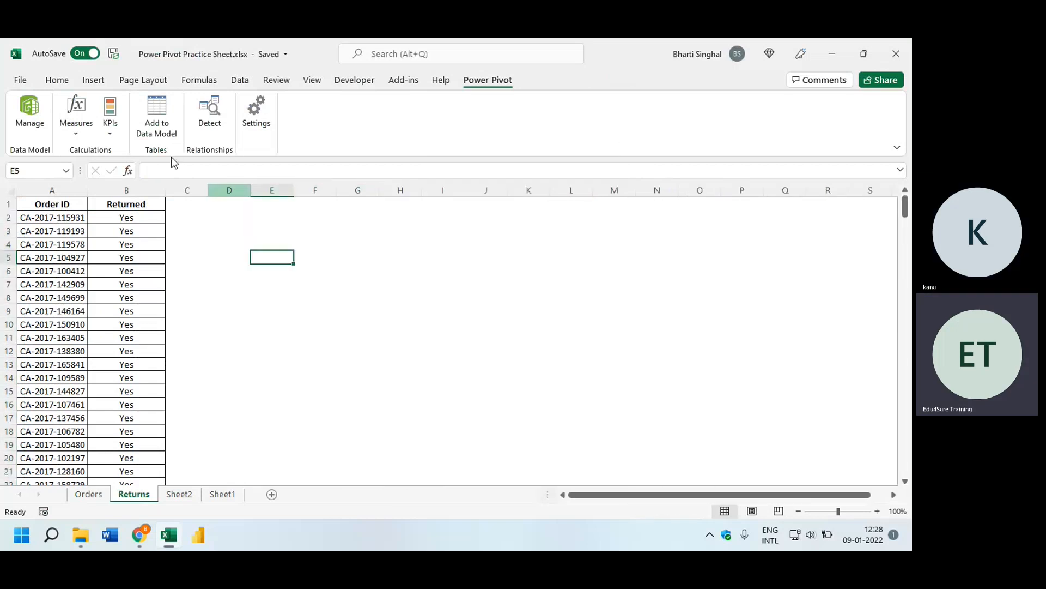
click(94, 80)
click(32, 109)
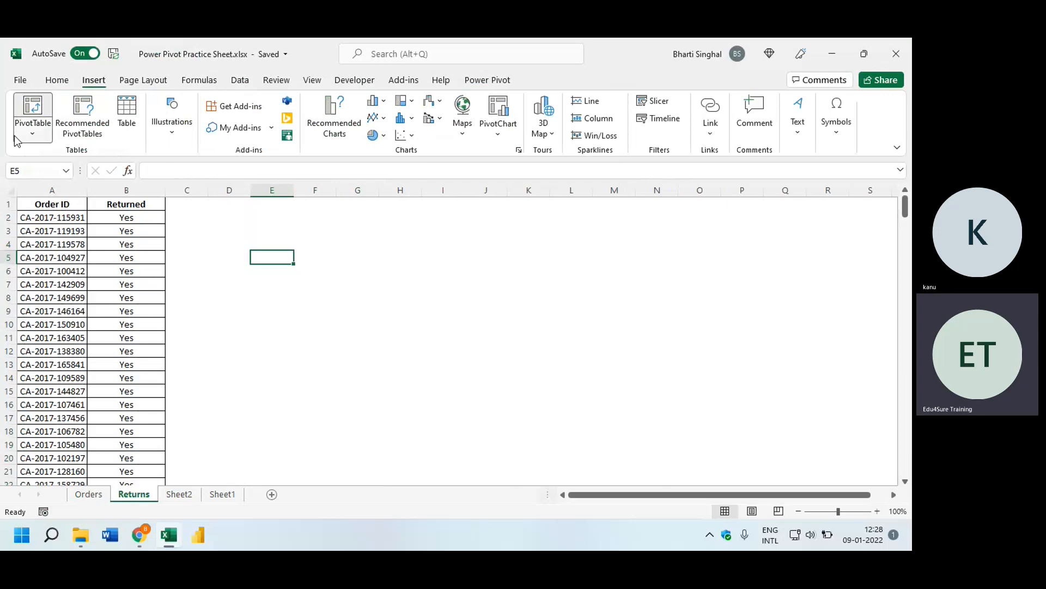
text(Orders)
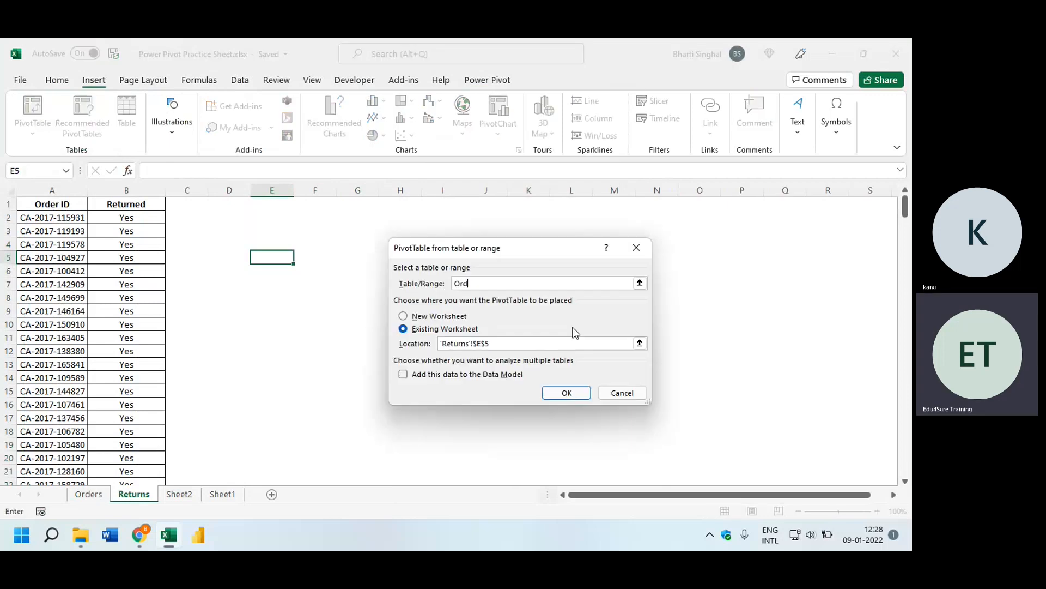
click(567, 393)
Step: Set Order ID as rows and counted values in the Orders PivotTable, and sort the counts in descending order
drag(733, 283, 831, 464)
click(364, 271)
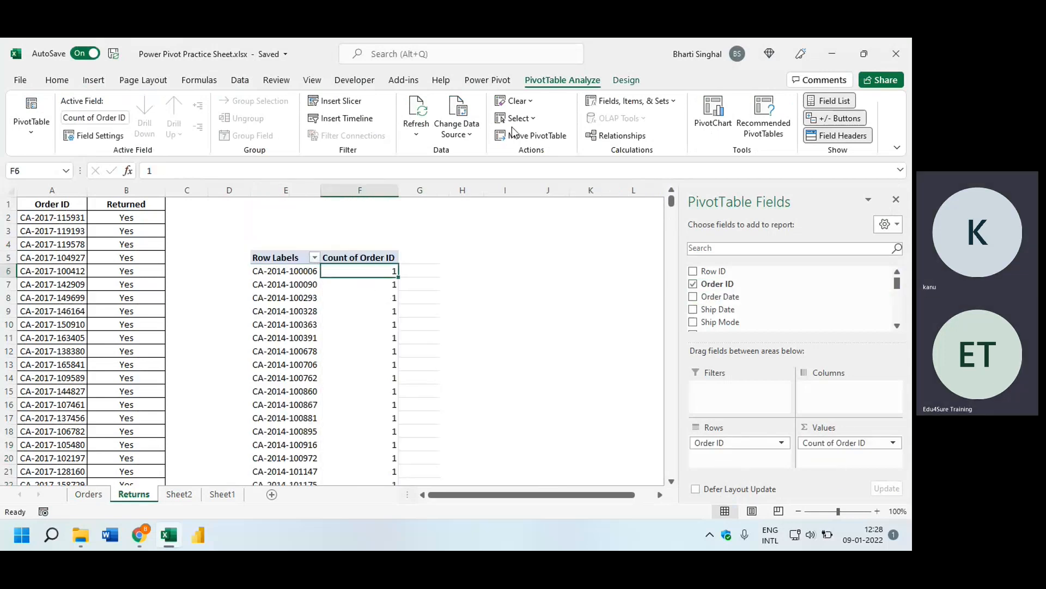
click(239, 80)
click(521, 106)
click(521, 127)
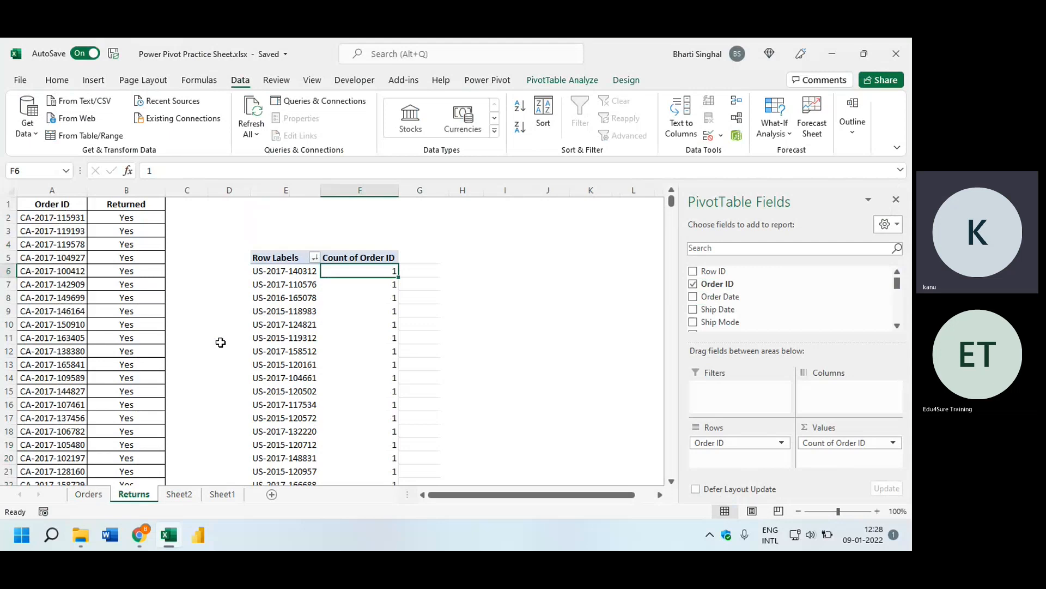
Step: Delete columns E and F together with the Orders PivotTable
drag(286, 190, 358, 194)
right_click(358, 194)
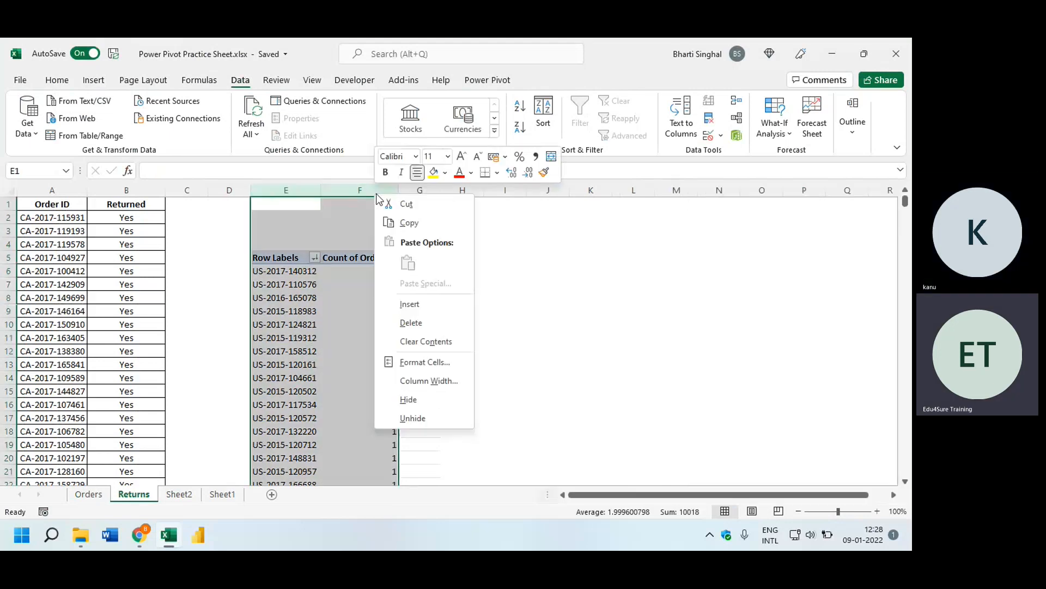
click(419, 318)
click(417, 315)
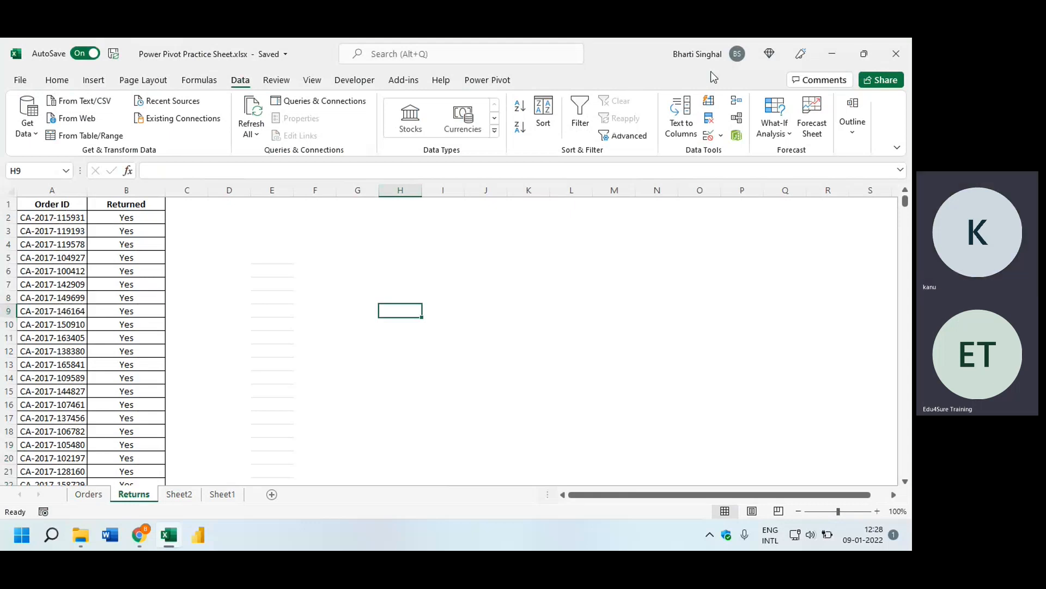
Step: Reopen the data model's diagram, examine which side of the Orders–Returns link is one and which is many, and close it
click(487, 79)
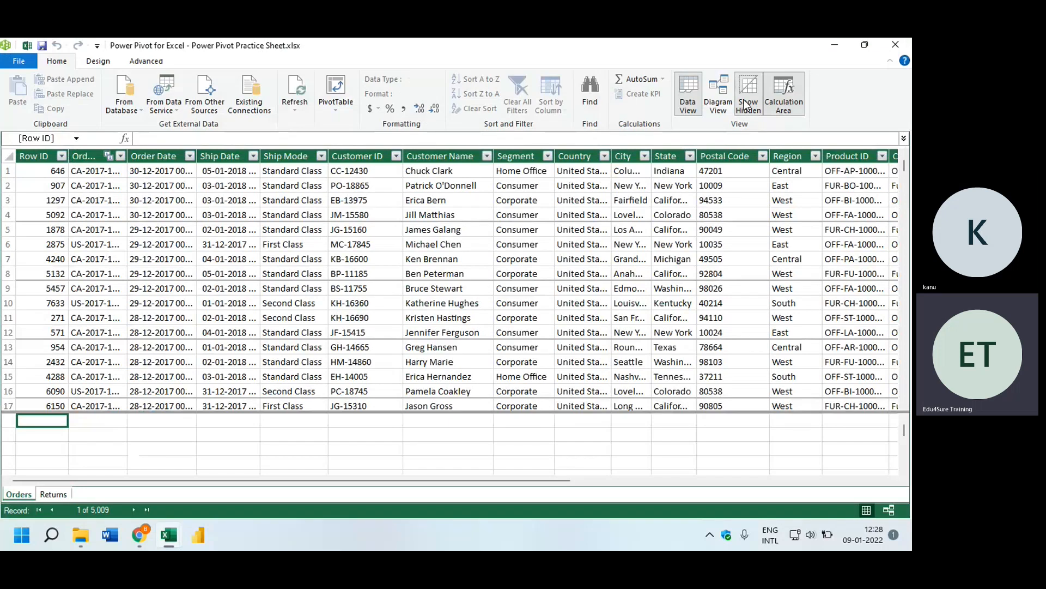
click(718, 96)
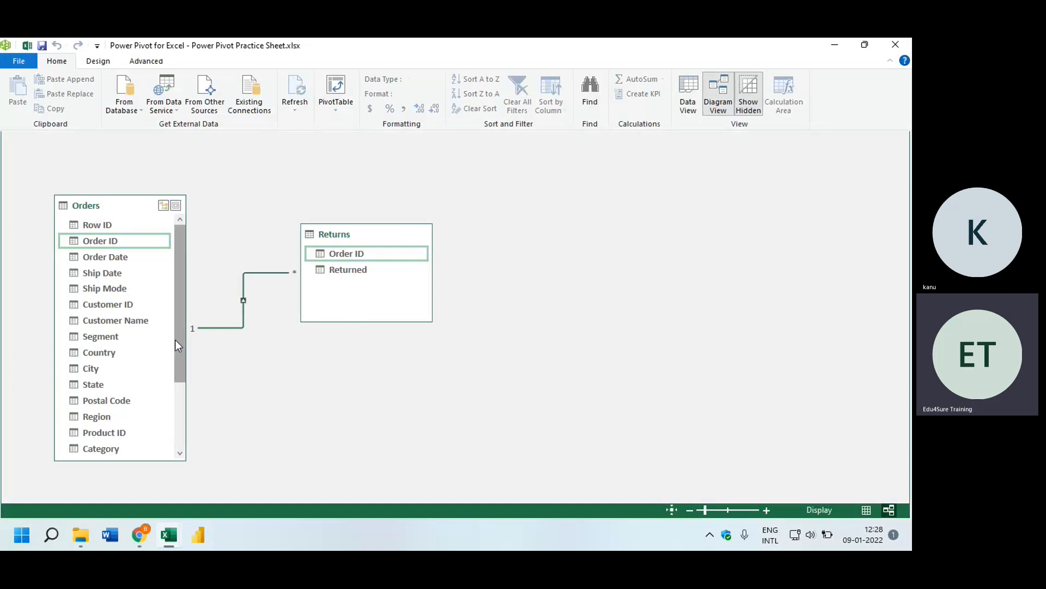
click(556, 348)
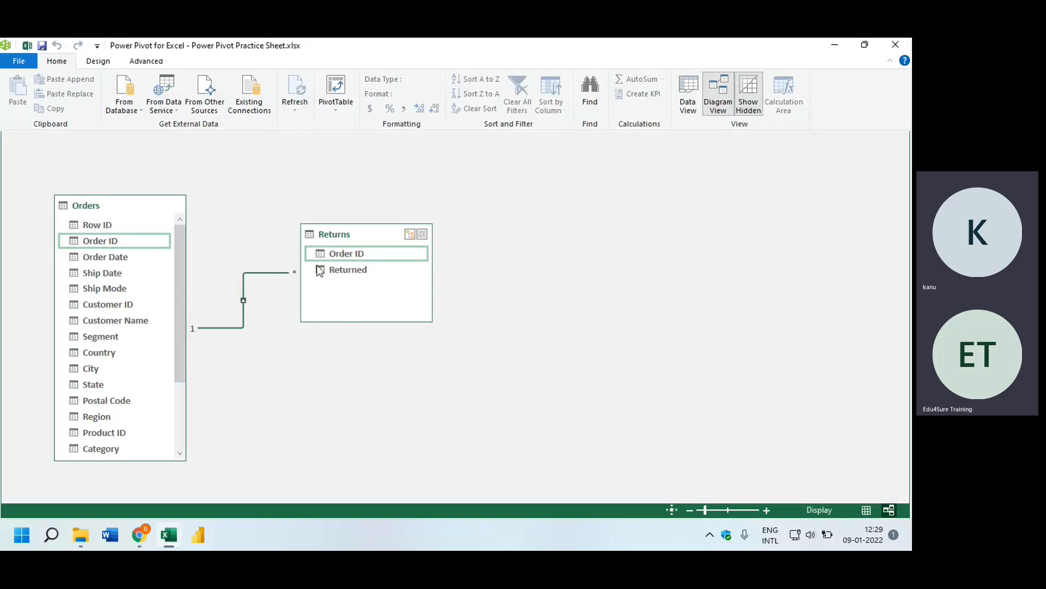
click(895, 45)
Step: Add Order ID from the Returns table to the rows of the PivotTable on Sheet2
click(179, 494)
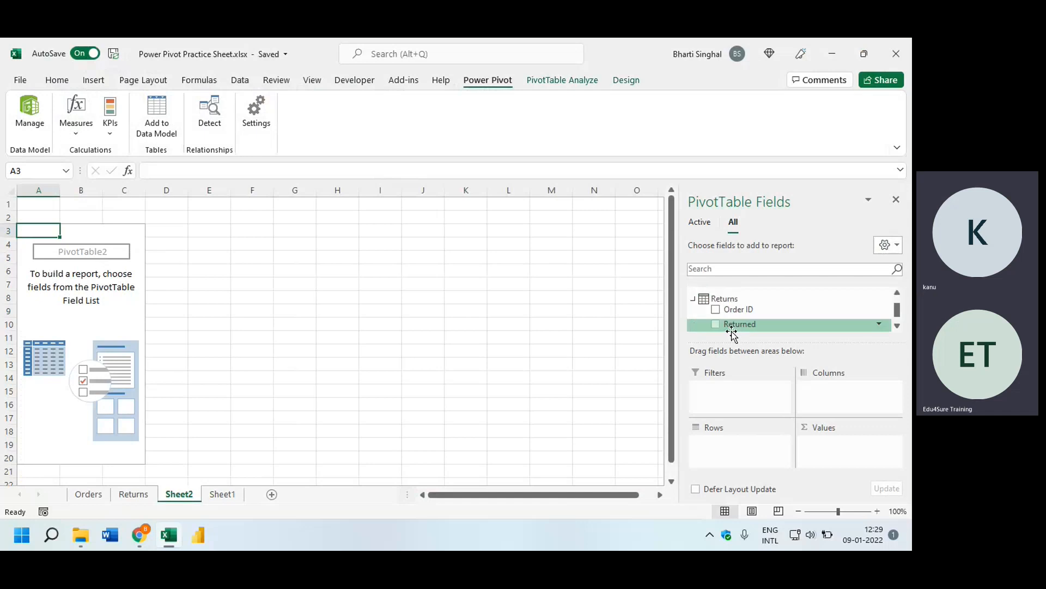
click(694, 312)
drag(752, 310, 748, 456)
Step: Find the Sales field of the Orders table, add it as summed values to the Sheet2 PivotTable, and check the resulting column
scroll(898, 304, up, 1)
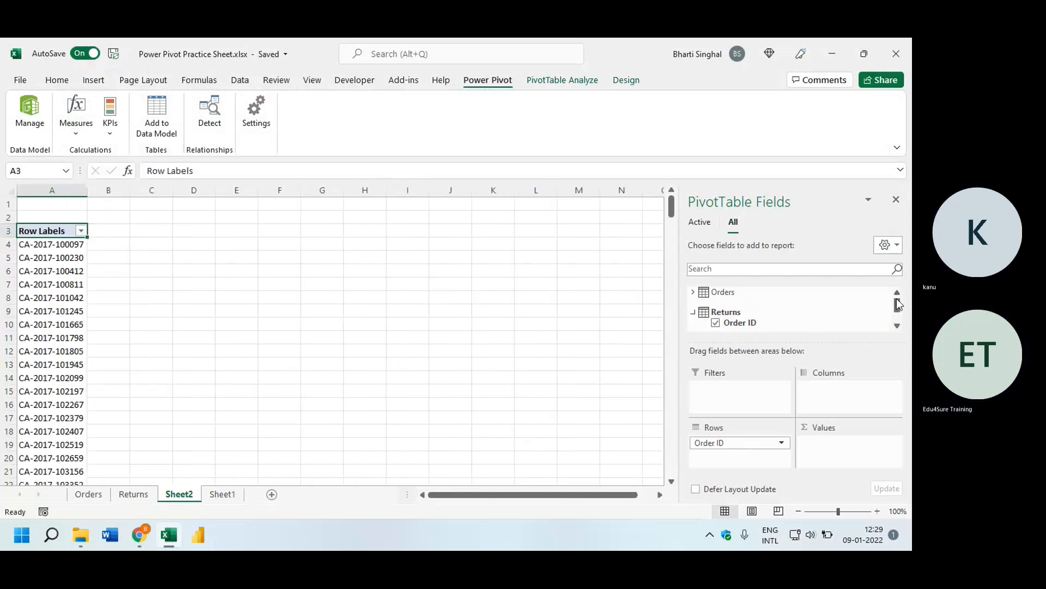
click(693, 292)
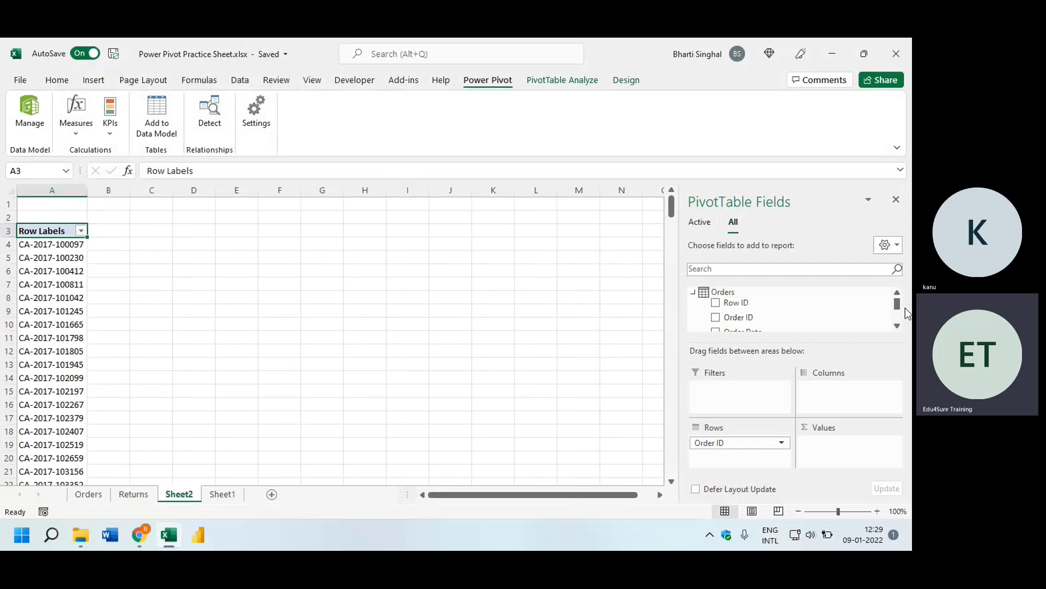
scroll(898, 311, down, 2)
click(757, 270)
text(sales)
drag(733, 303, 818, 456)
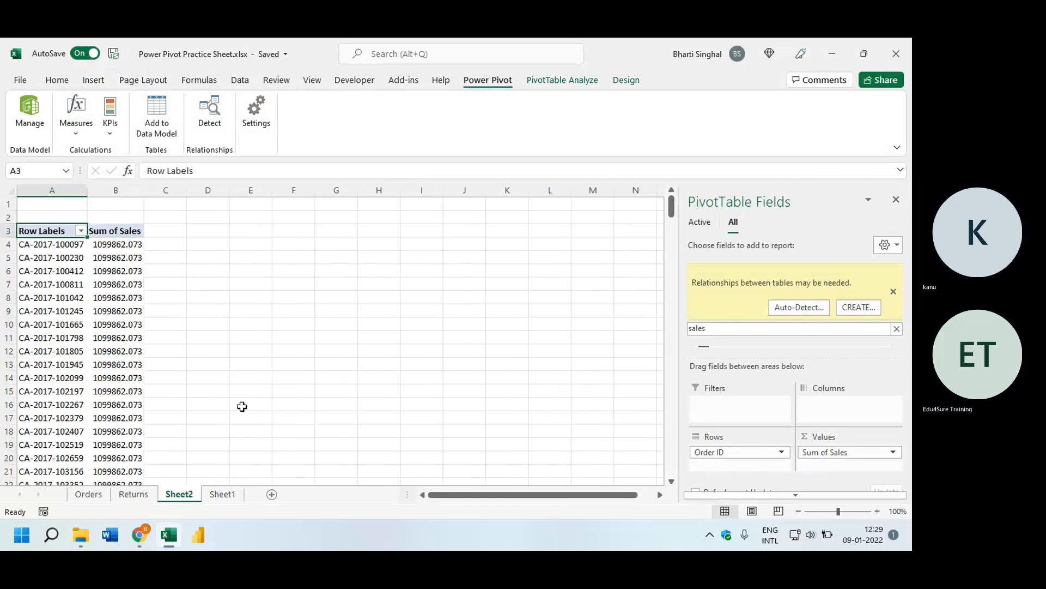
drag(126, 245, 123, 445)
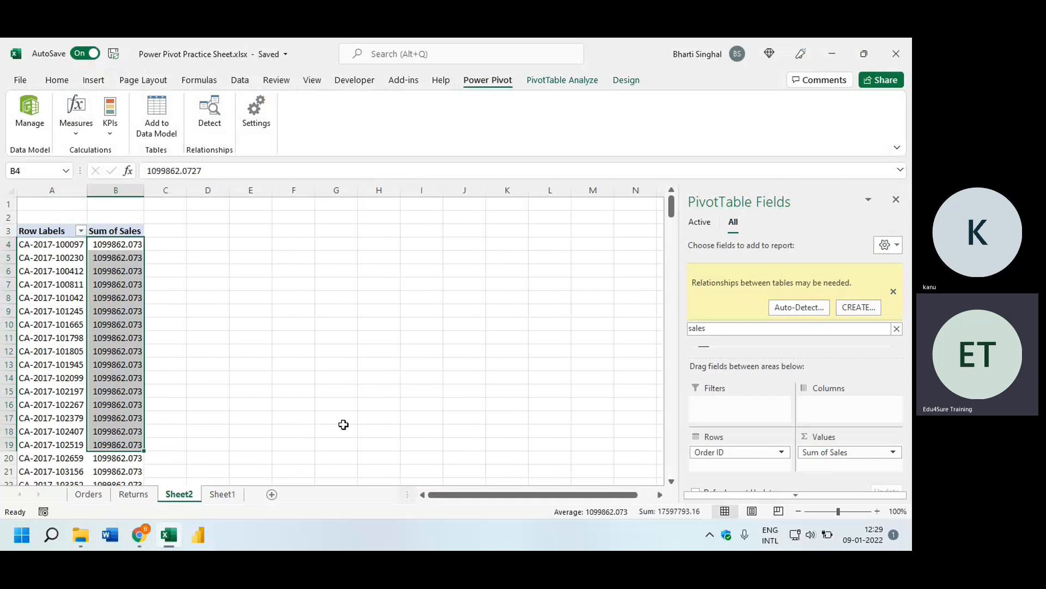
Step: Dismiss the table relationship notice and remove Sales and Order ID from the Sheet2 PivotTable
click(896, 293)
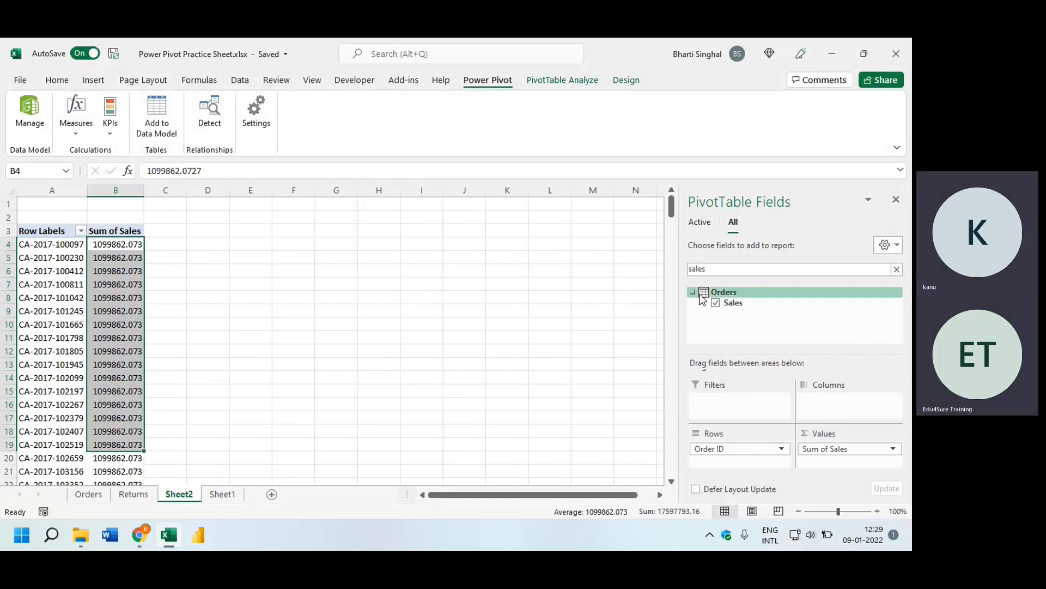
drag(835, 449, 829, 327)
drag(729, 449, 771, 335)
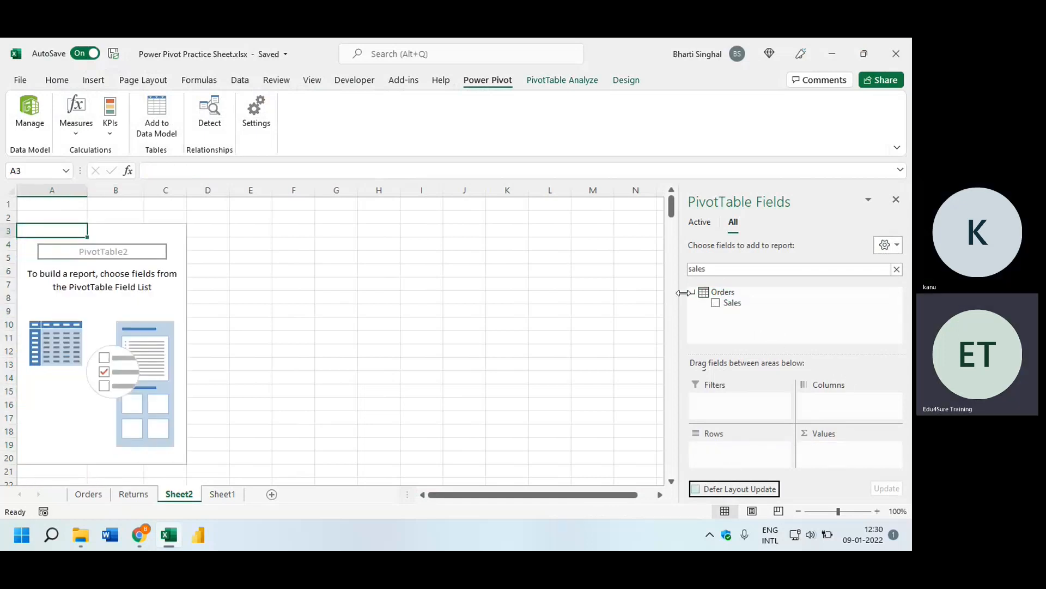
Step: Clear the field search, add Order ID from Orders to the rows and Returned from Returns as counted values
drag(715, 268, 624, 269)
key(BackSpace)
drag(738, 317, 730, 451)
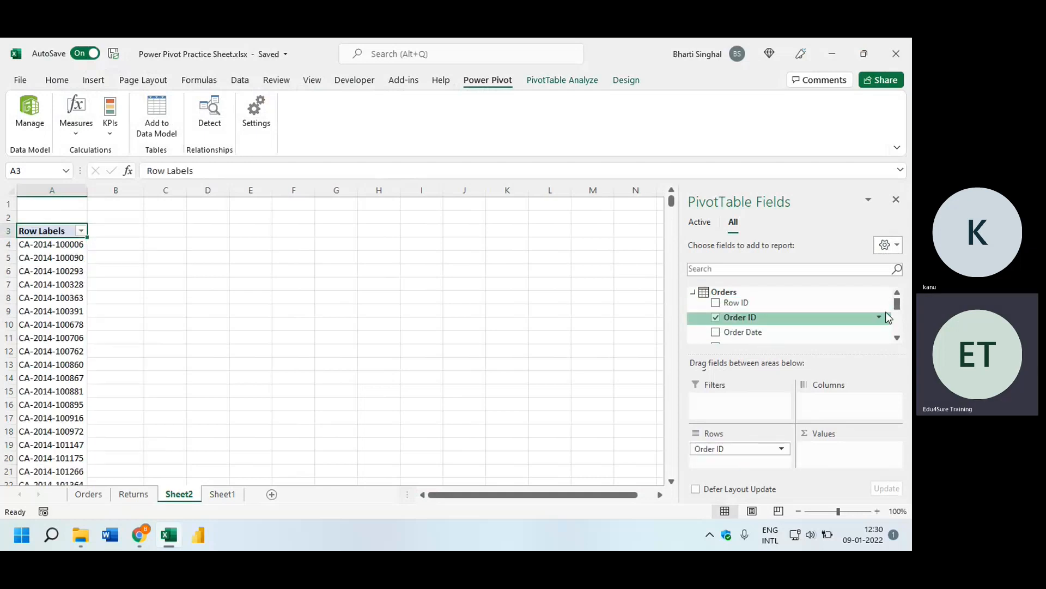
scroll(774, 327, down, 10)
drag(774, 330, 826, 450)
Step: Examine the Count of Returned values down the Sheet2 PivotTable and open Sheet1
mouse_move(671, 202)
mouse_down()
mouse_move(671, 283)
mouse_move(671, 200)
mouse_up()
drag(149, 246, 140, 433)
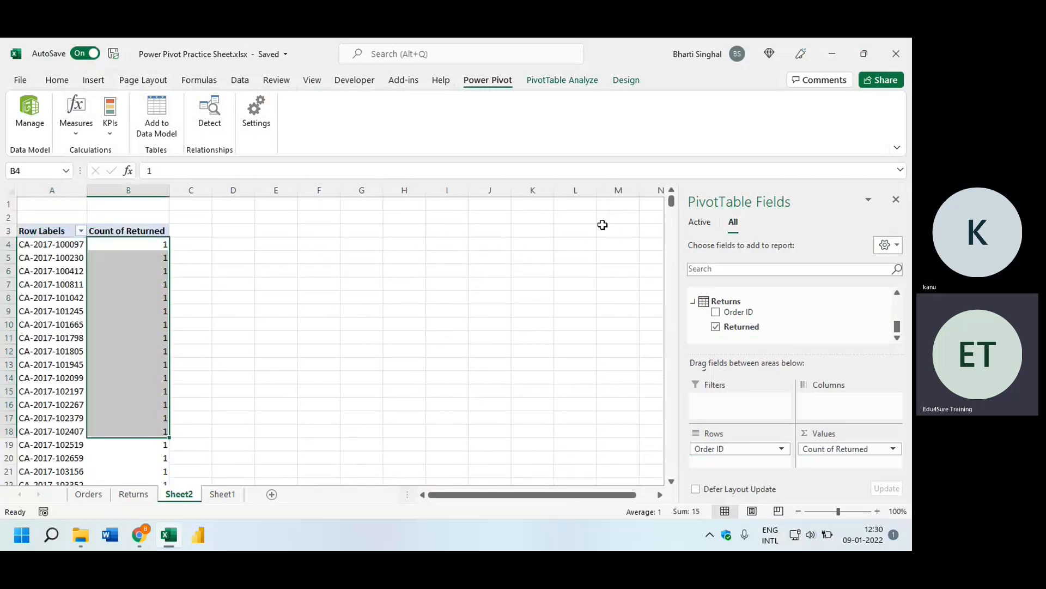
click(670, 481)
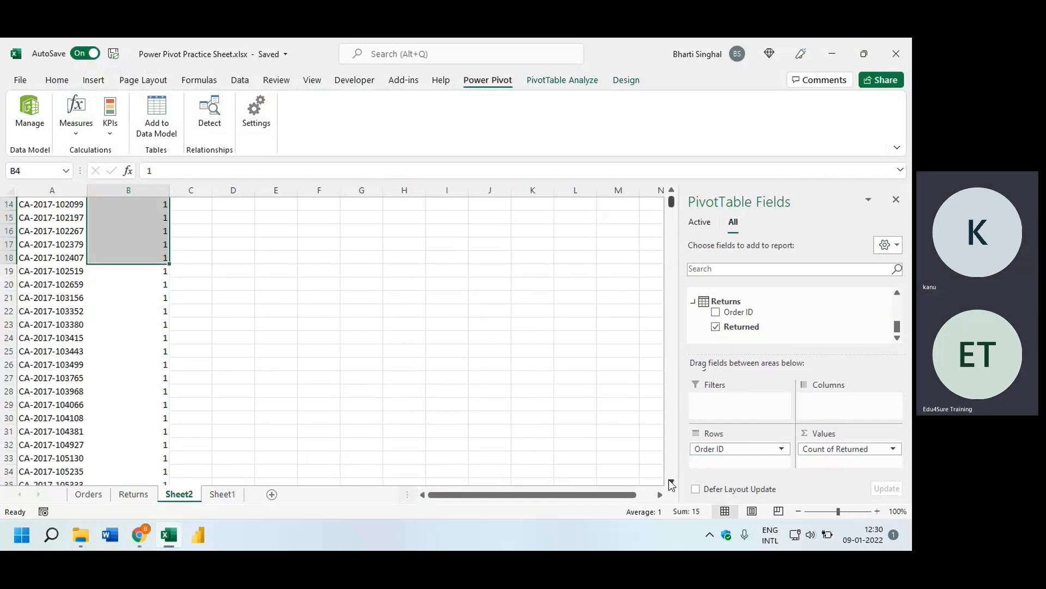
drag(672, 205, 672, 201)
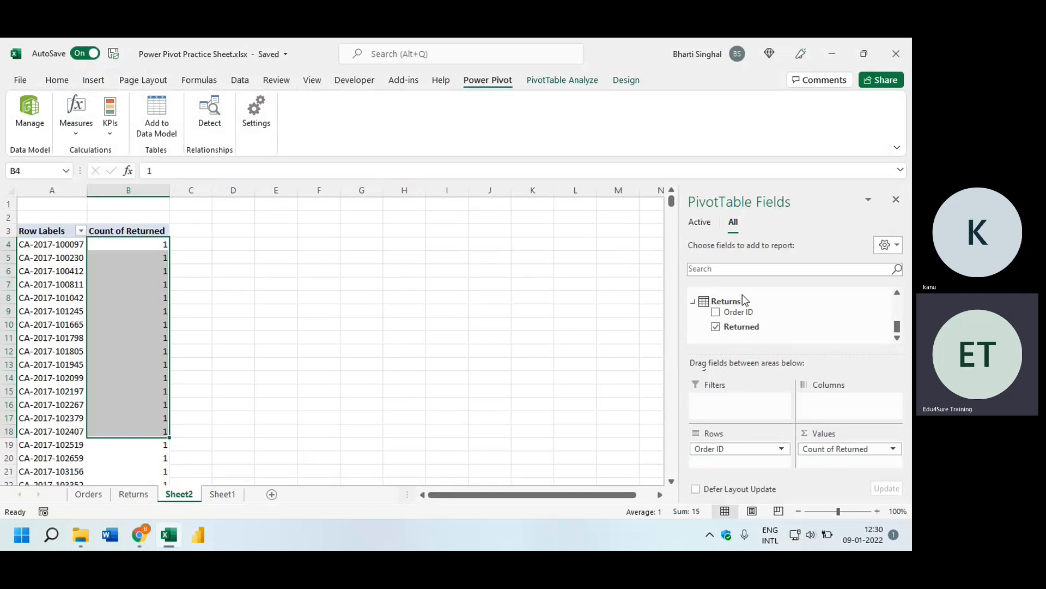
click(329, 308)
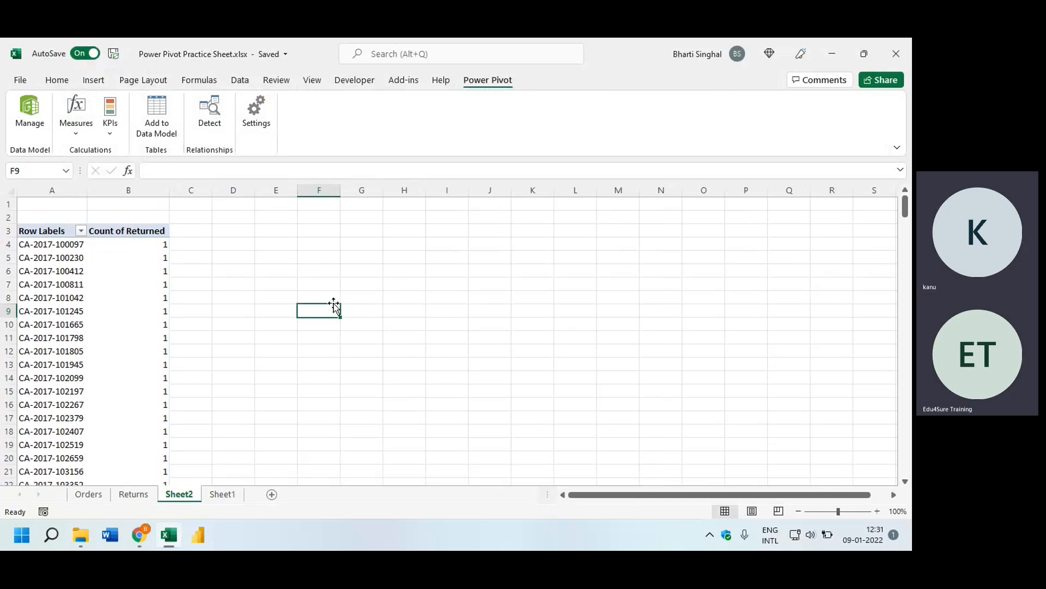
click(223, 496)
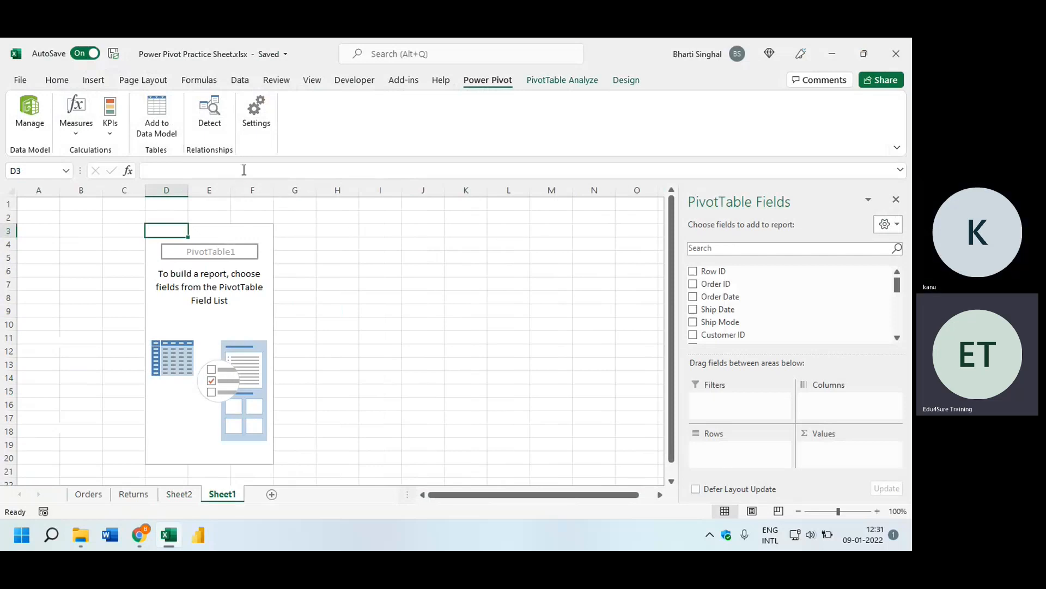
click(353, 294)
text(me)
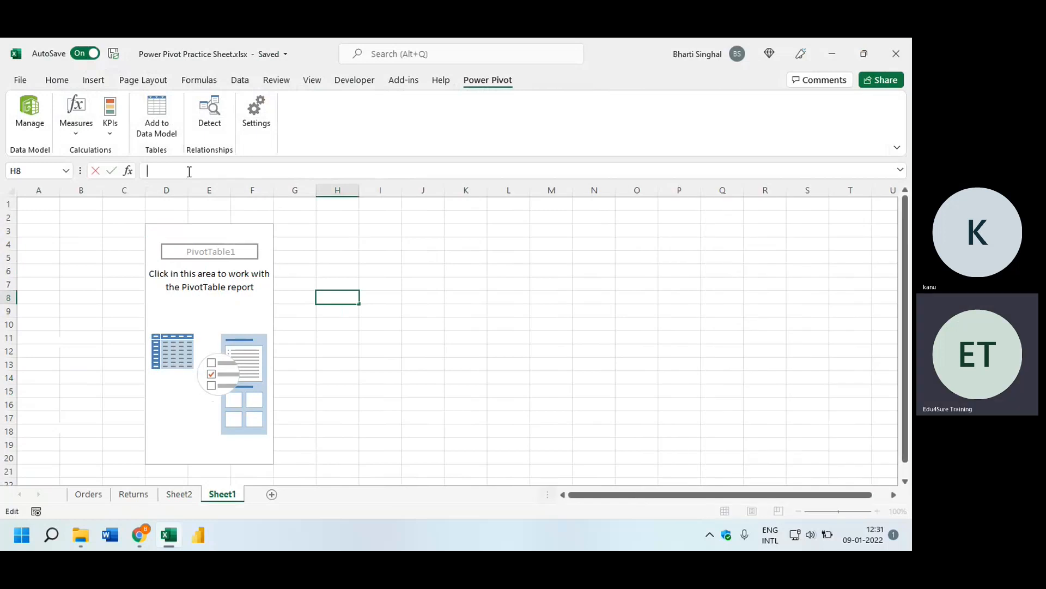
text(as)
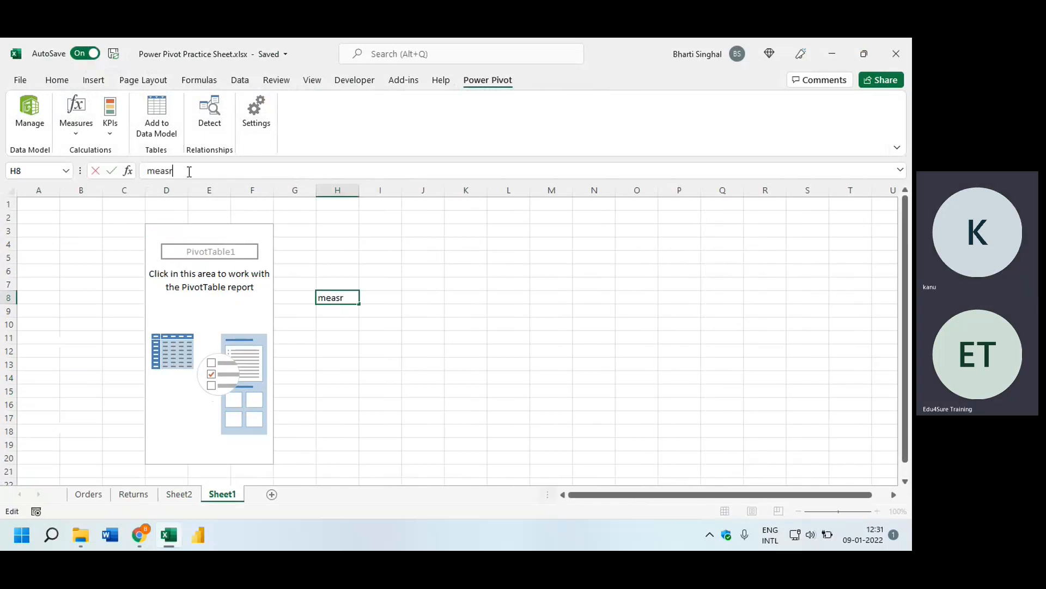
text(ure)
drag(193, 170, 146, 171)
key(BackSpace)
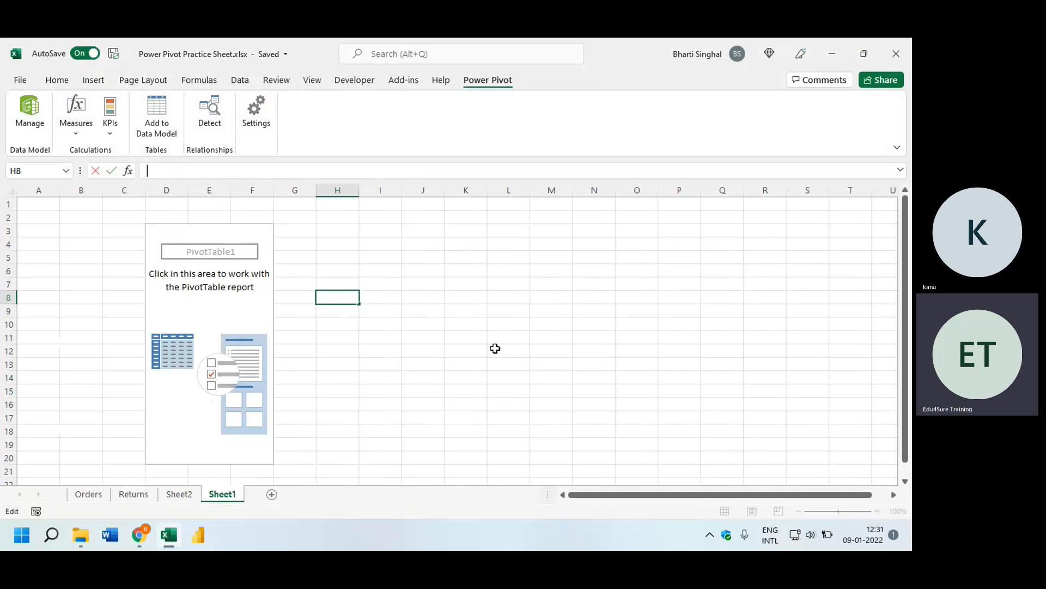
Step: Create a new multi-table PivotTable based on the Data Model from the empty PivotTable on Sheet1
click(184, 239)
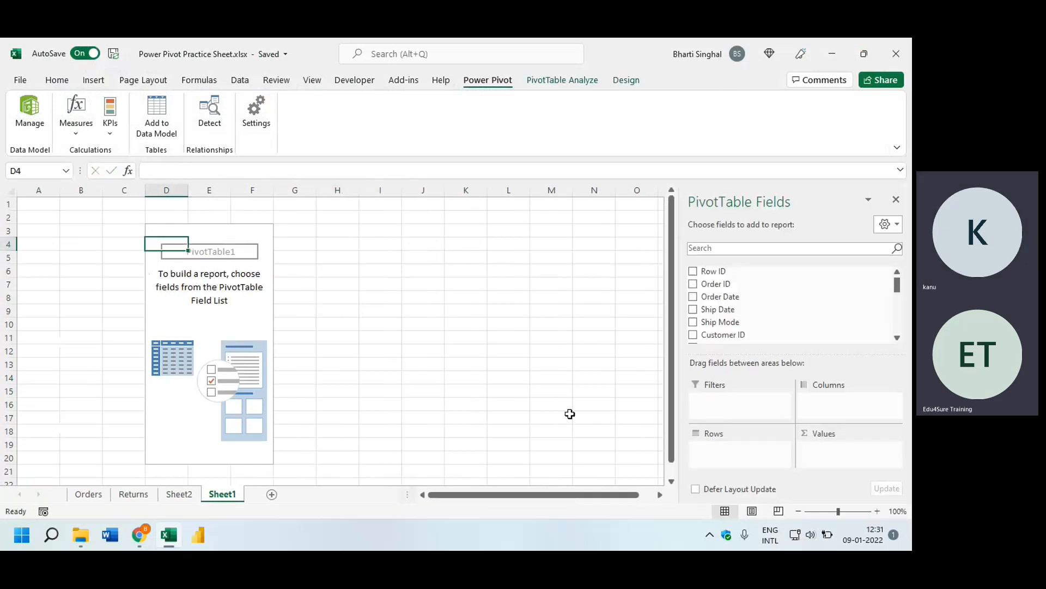
drag(897, 285, 910, 354)
click(714, 337)
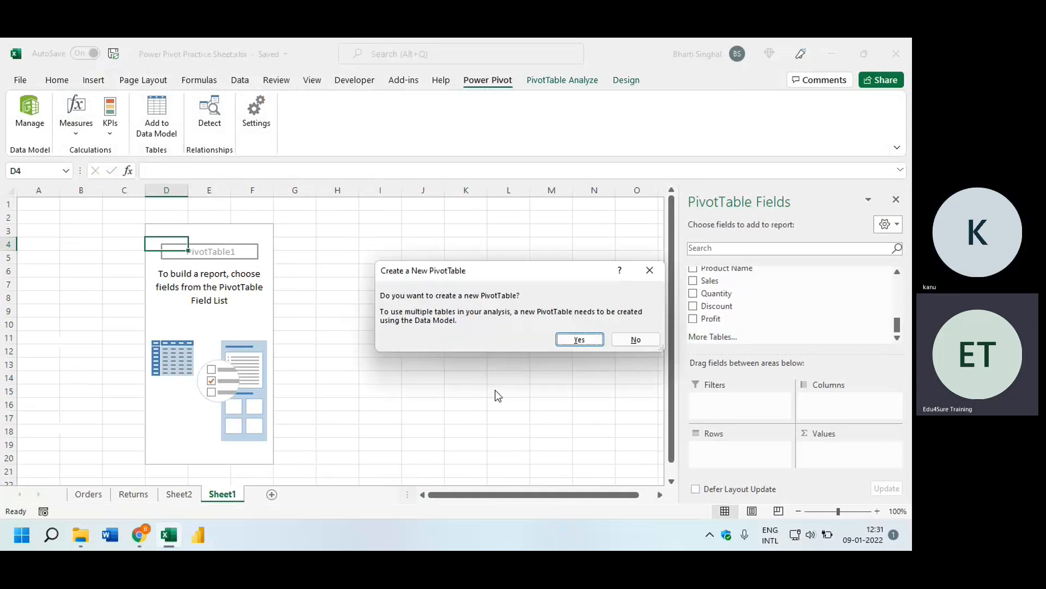
click(577, 337)
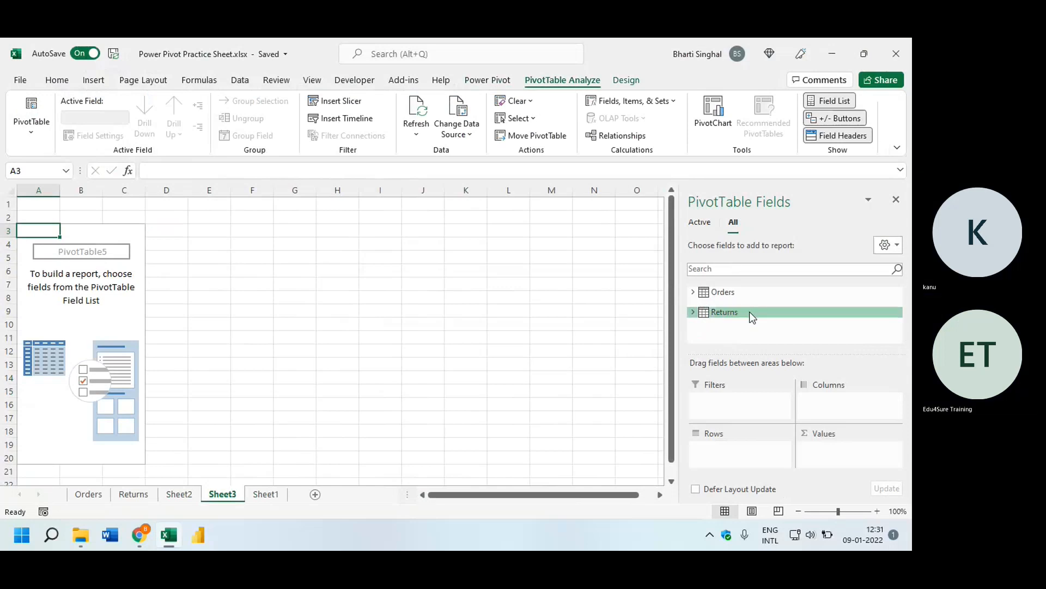
Step: Find the Segment field of the Orders table and add it to the rows of the new PivotTable
click(693, 292)
click(746, 269)
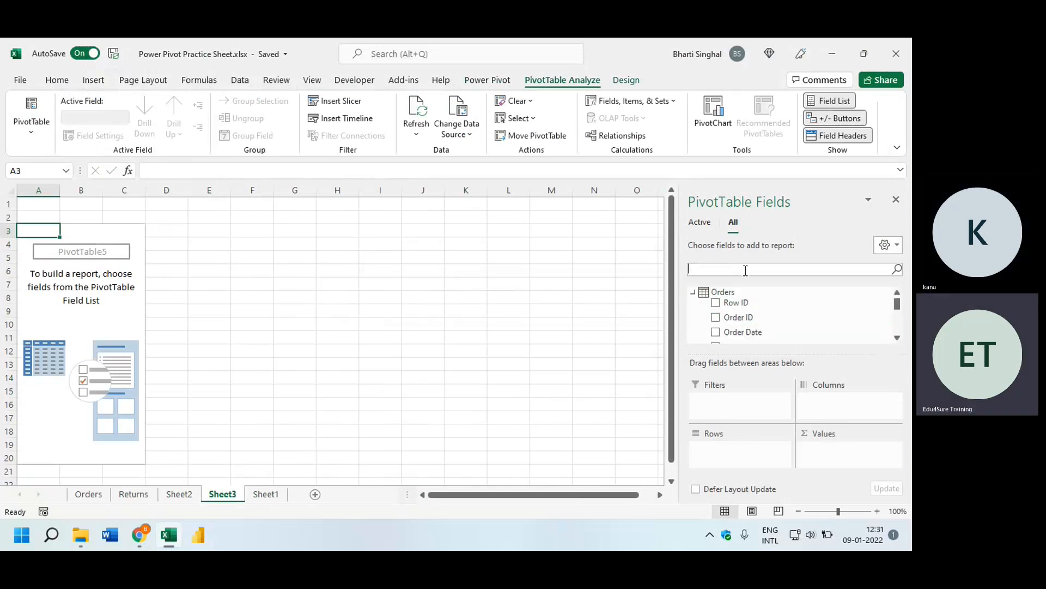
text(seg)
drag(733, 302, 730, 450)
Step: Find the Sales and Profit fields of the Orders table and add both as summed values
key(BackSpace)
key(BackSpace)
key(BackSpace)
text(sales)
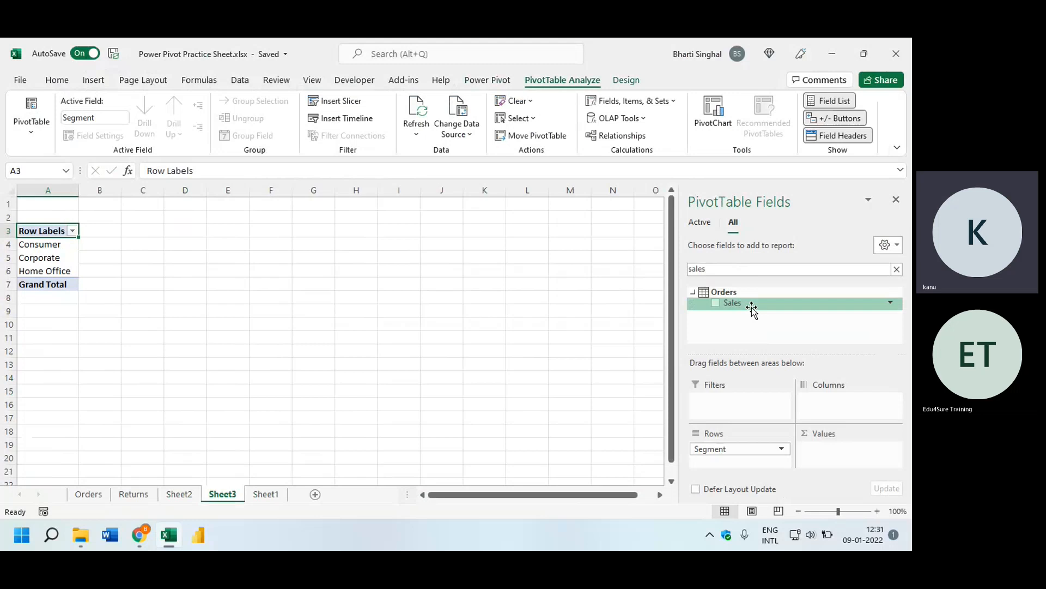
drag(752, 303, 842, 455)
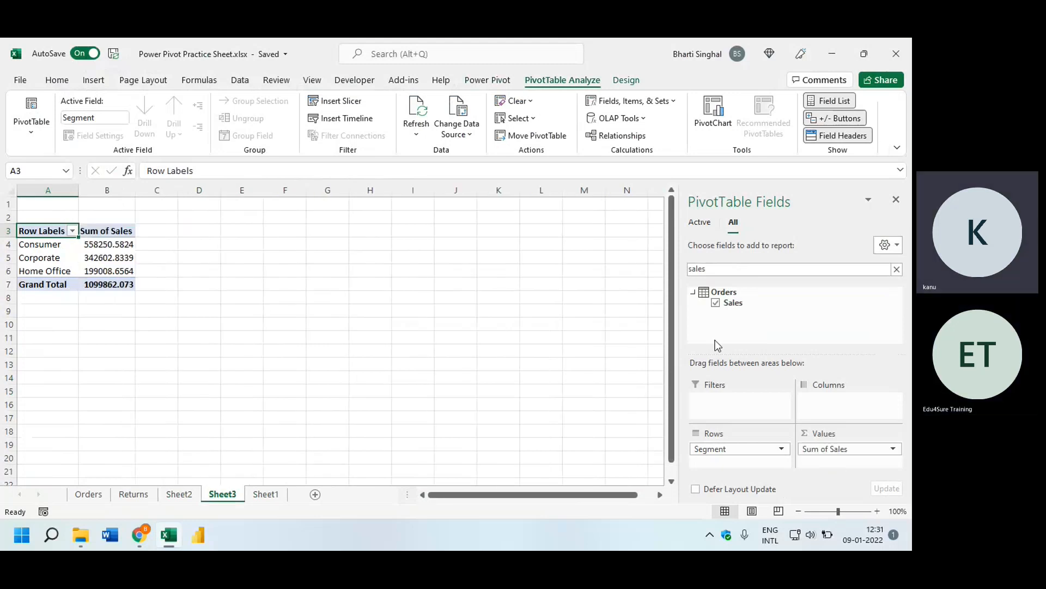
double_click(715, 269)
text(pro)
drag(740, 331, 829, 460)
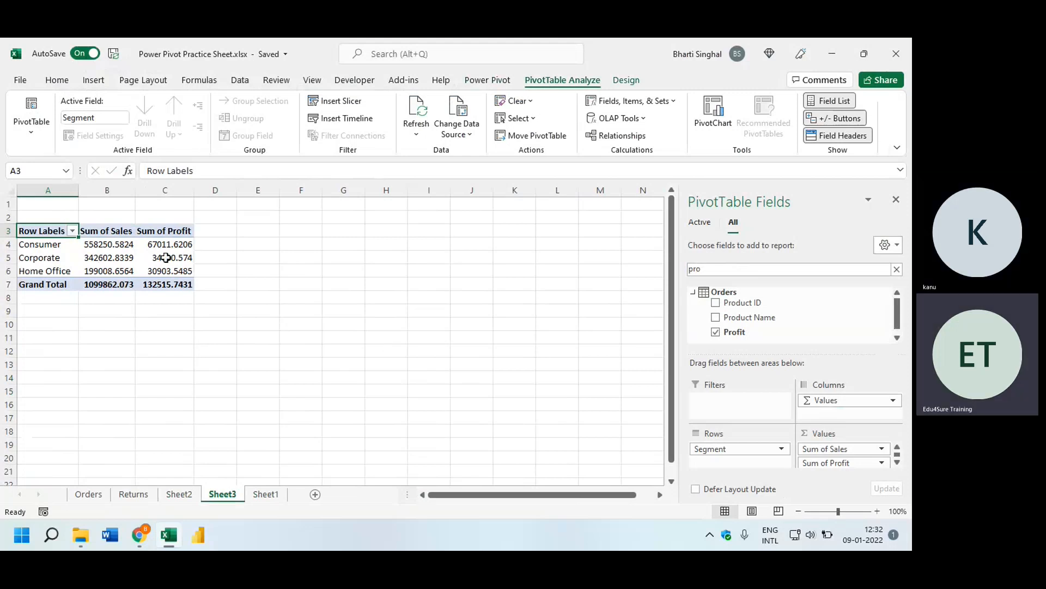
Step: Enter the heading PM in D3 and calculate the Consumer segment's profit divided by its sales in D4
click(215, 231)
text(PM)
key(Return)
text(=)
click(158, 243)
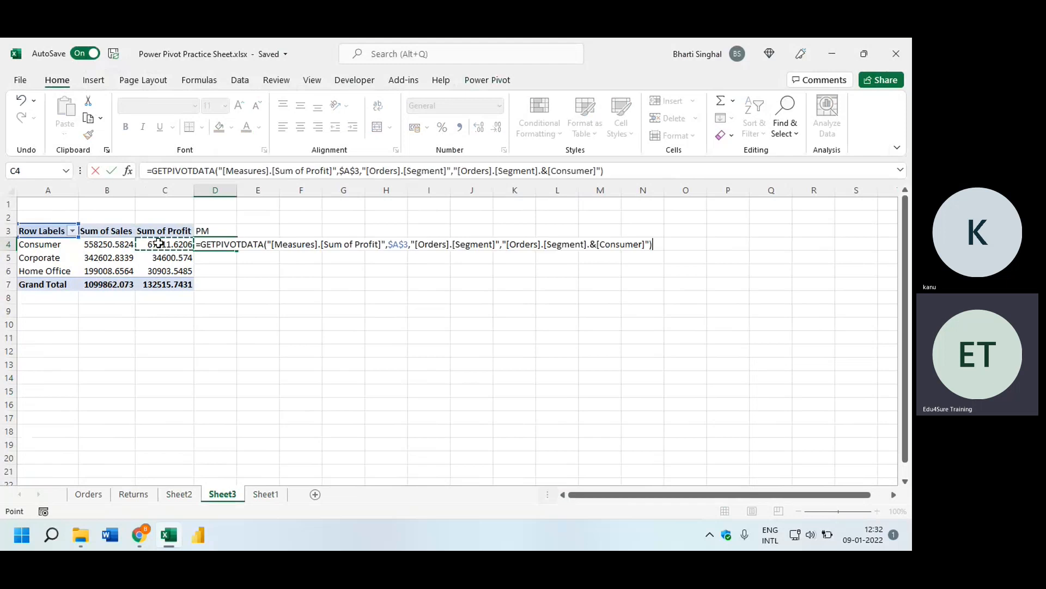
text(/)
click(113, 243)
key(Return)
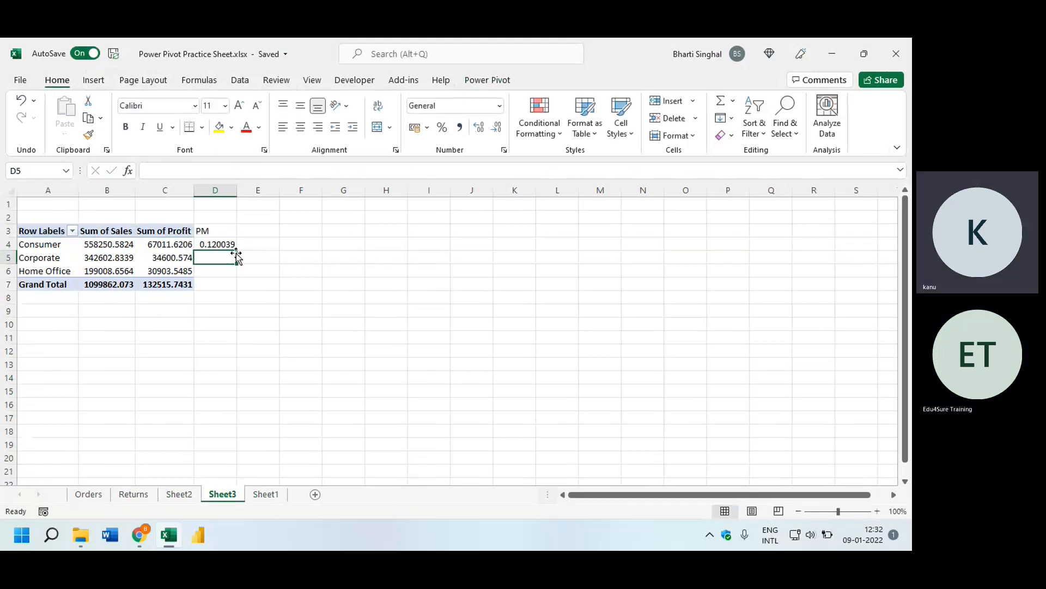
key(Up)
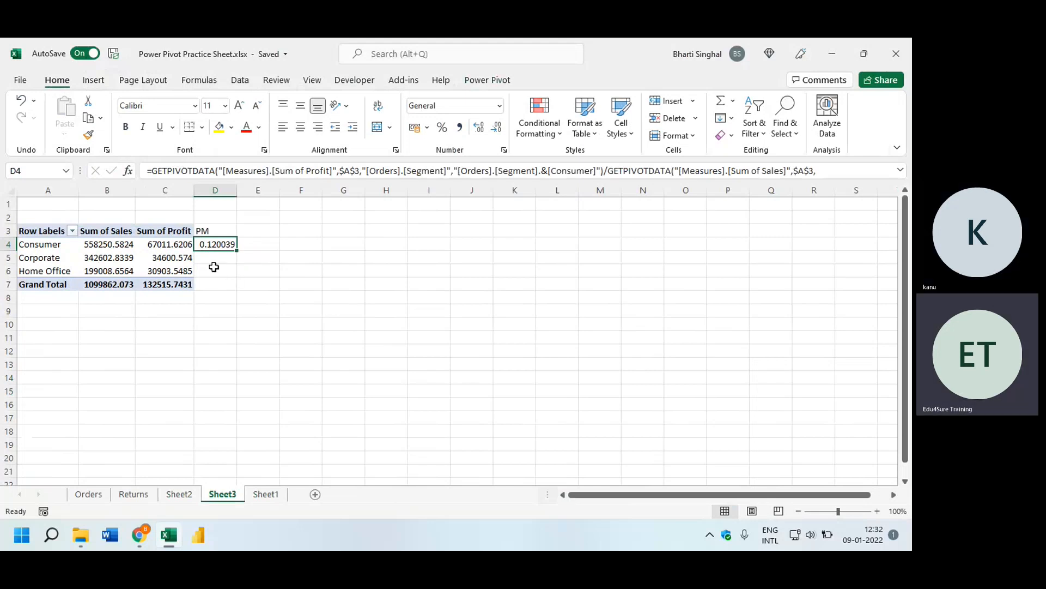
Step: Calculate profit divided by sales for the Corporate segment in D5 and the Home Office segment in D6
click(213, 263)
text(=)
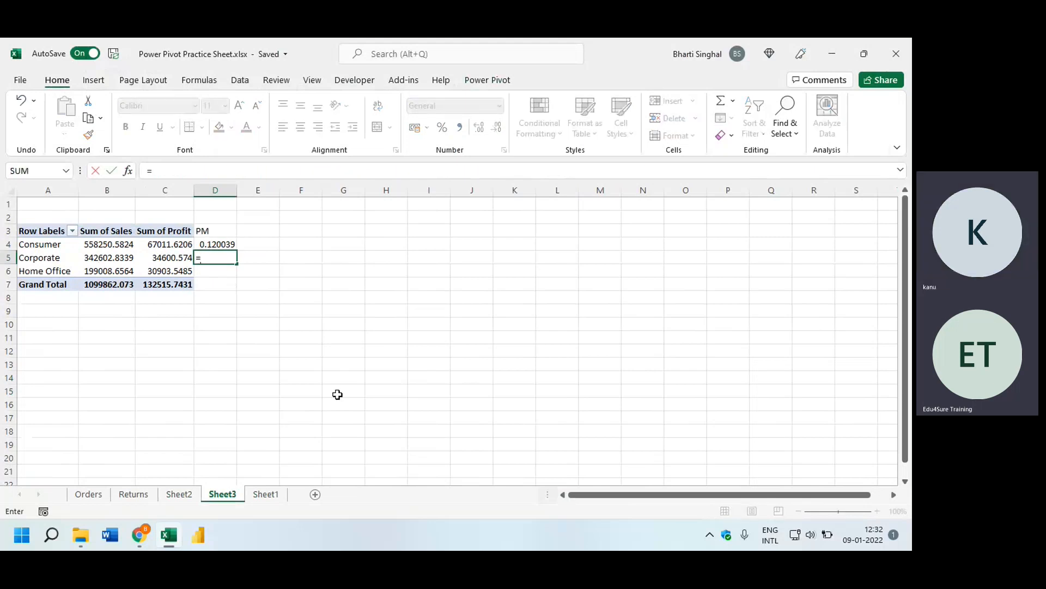
click(160, 256)
text(/)
click(109, 258)
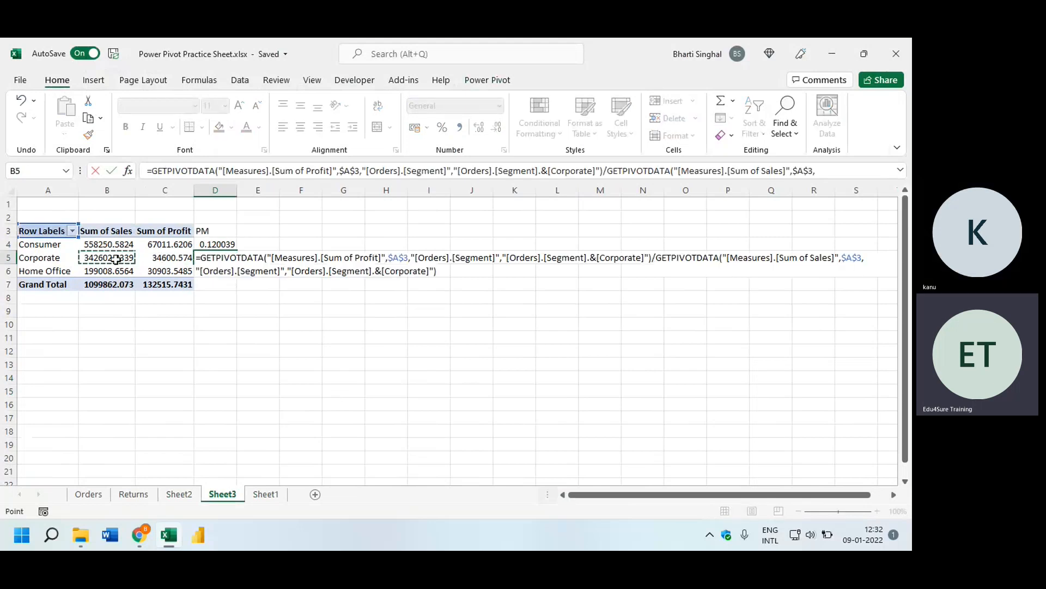
key(Return)
text(=)
click(174, 272)
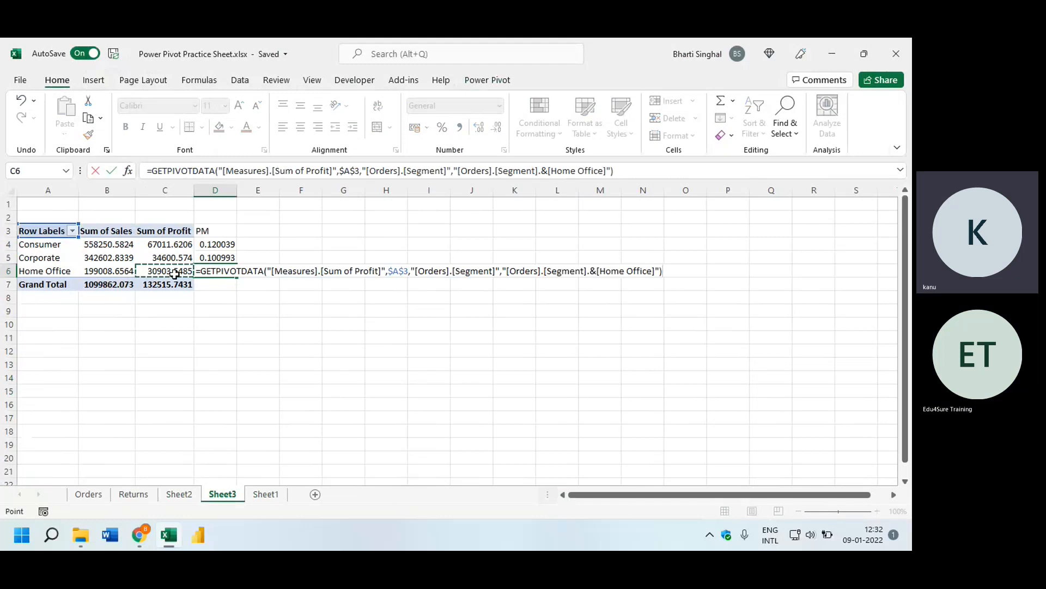
text(/)
click(119, 272)
key(Return)
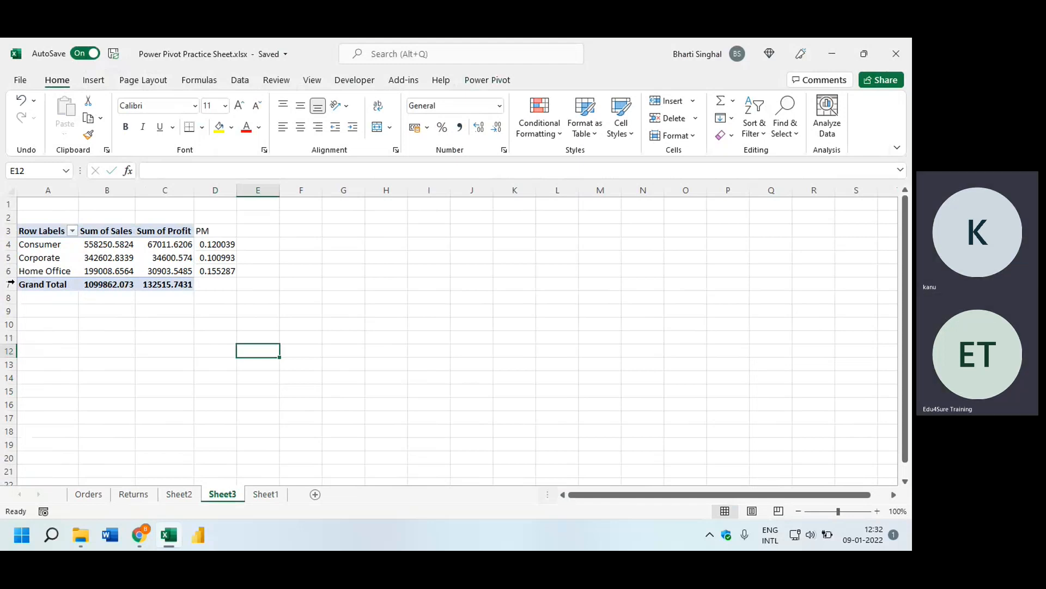
Step: Clear the PM heading and its three ratio formulas from D3:D6 beside the PivotTable
click(216, 283)
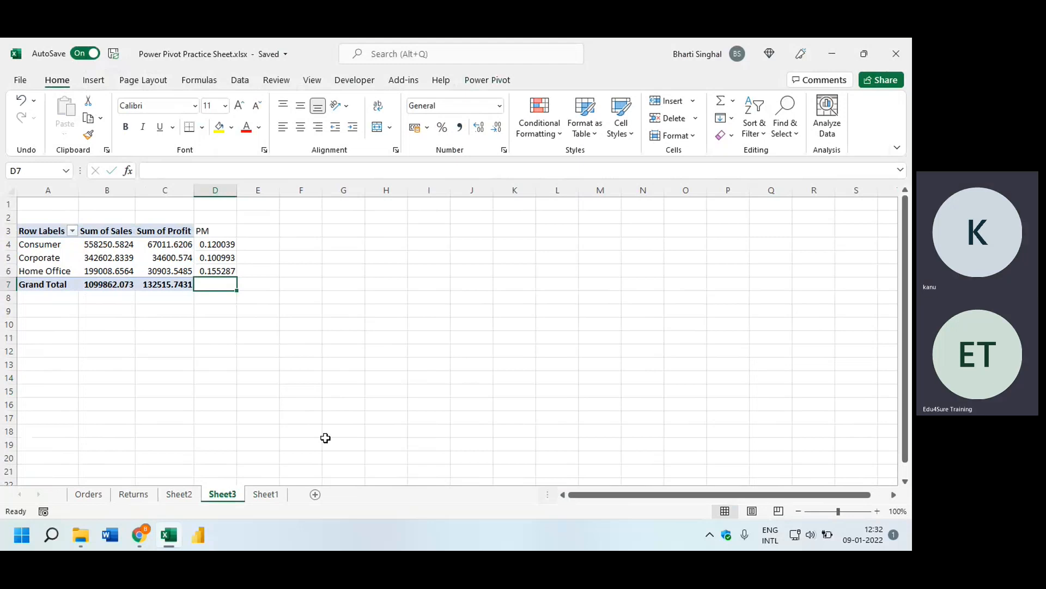
drag(223, 233, 217, 269)
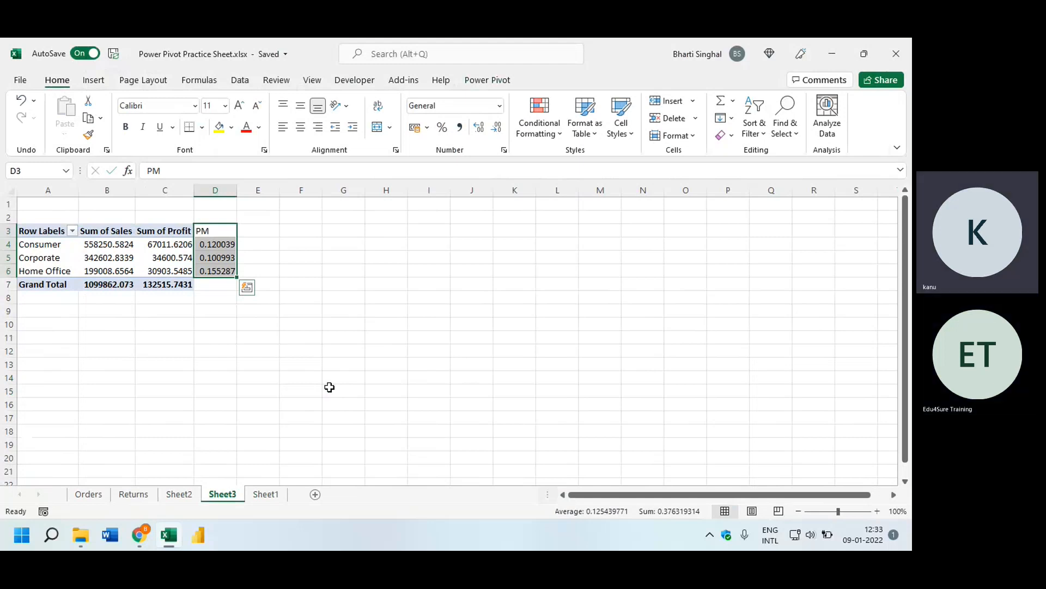
key(Delete)
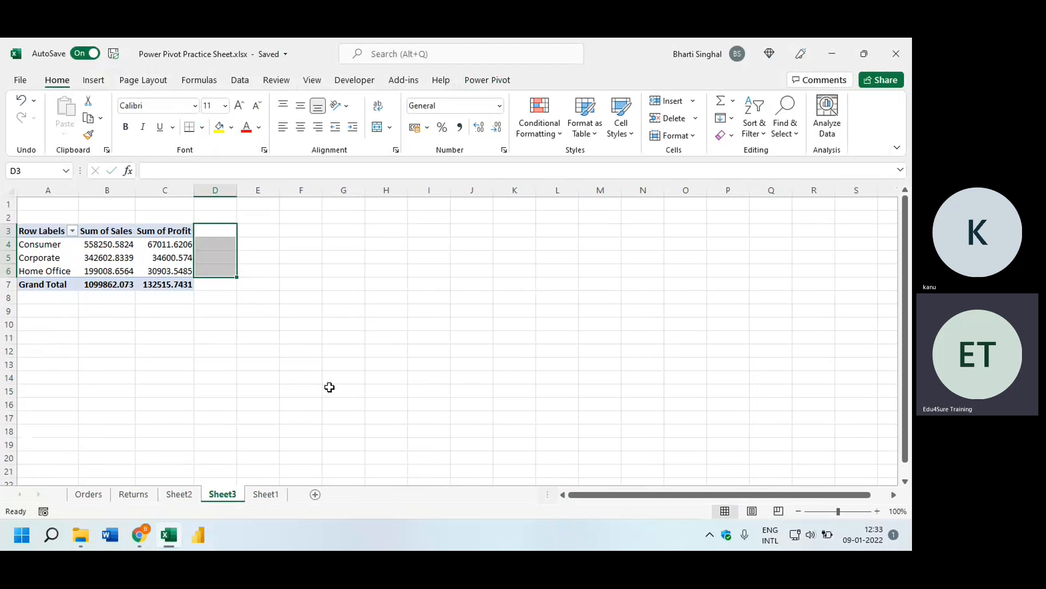
click(330, 388)
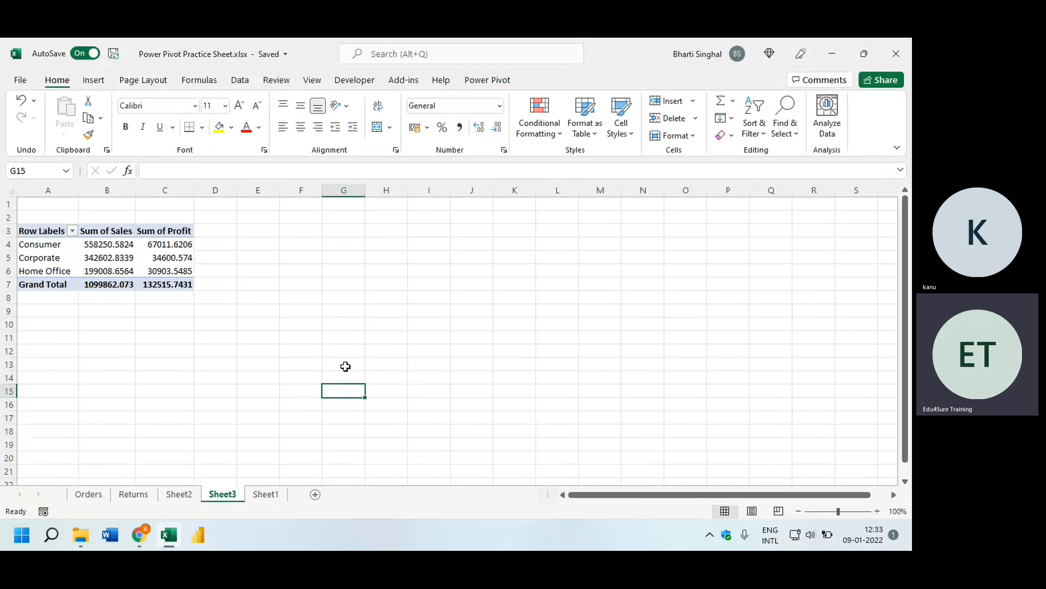
Step: Start a new Power Pivot measure in the Orders table and name it PM
click(63, 229)
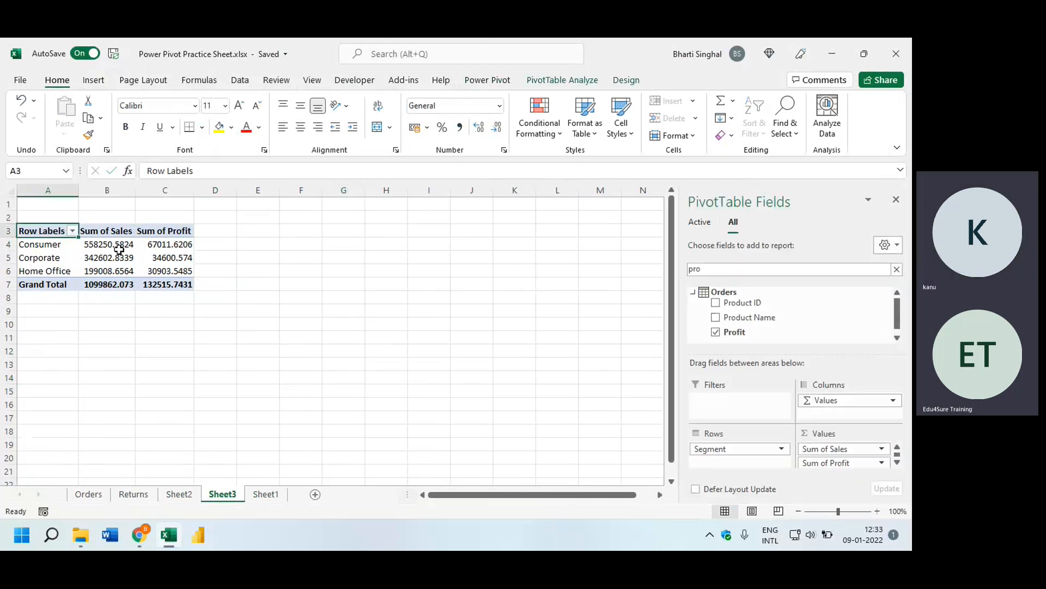
click(488, 79)
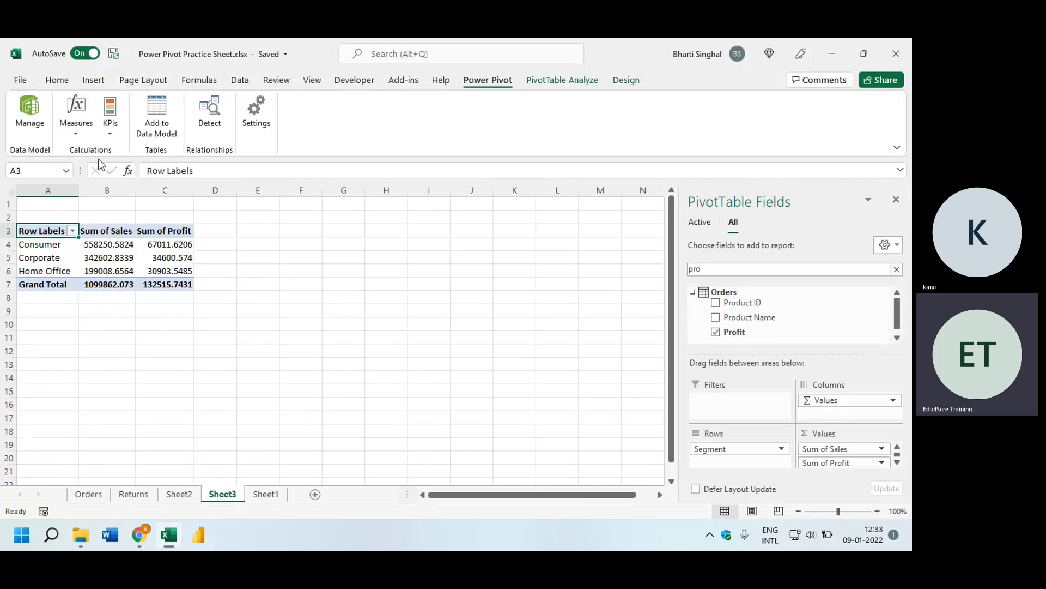
click(79, 140)
click(90, 153)
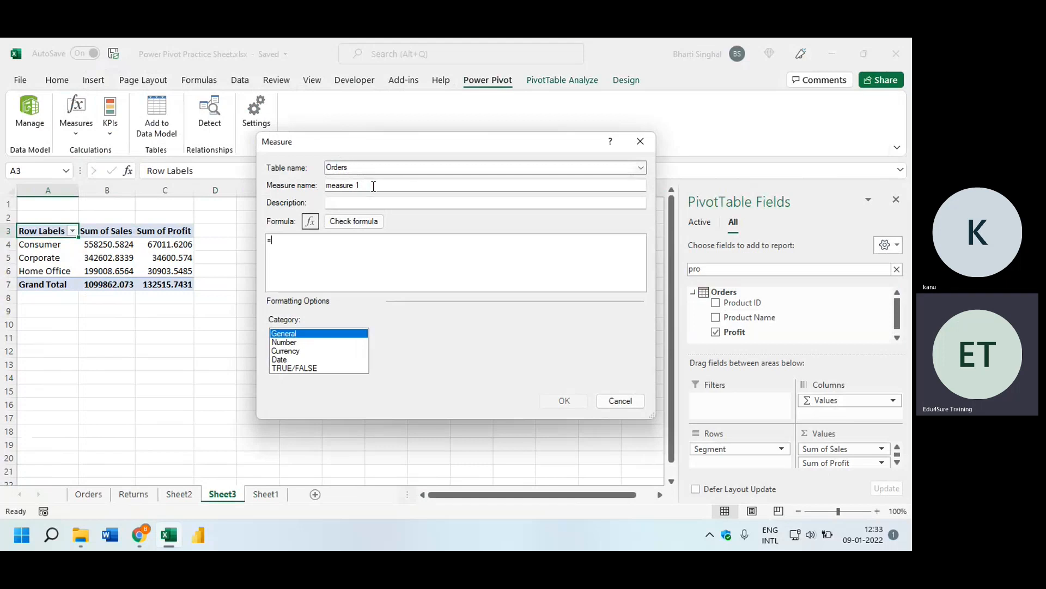
click(357, 185)
text(PM)
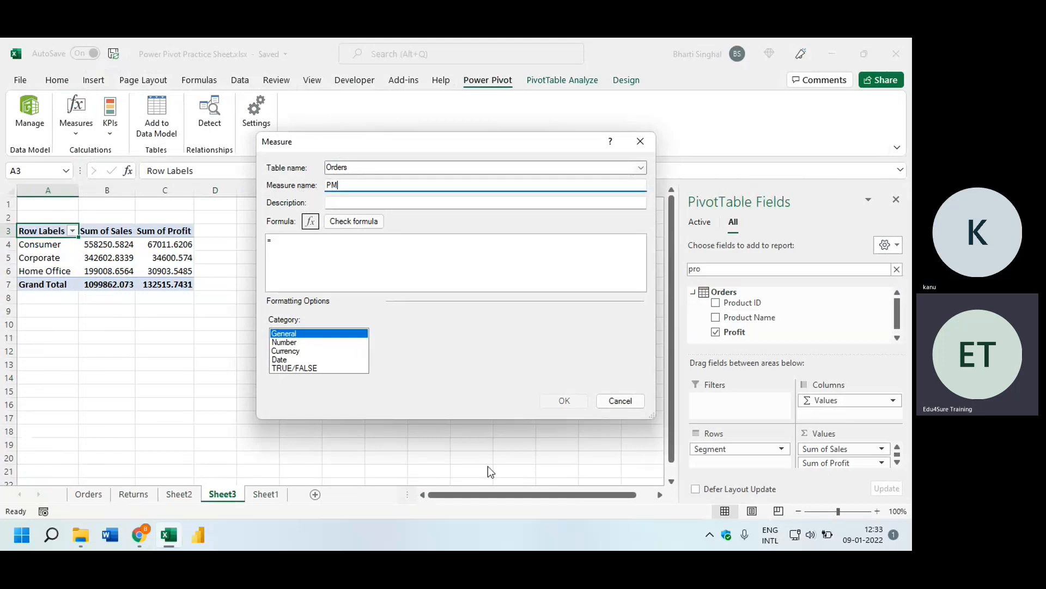
Step: Begin the PM formula with the numerator (sum(Orders[Profit])*100) followed by a division sign
click(319, 255)
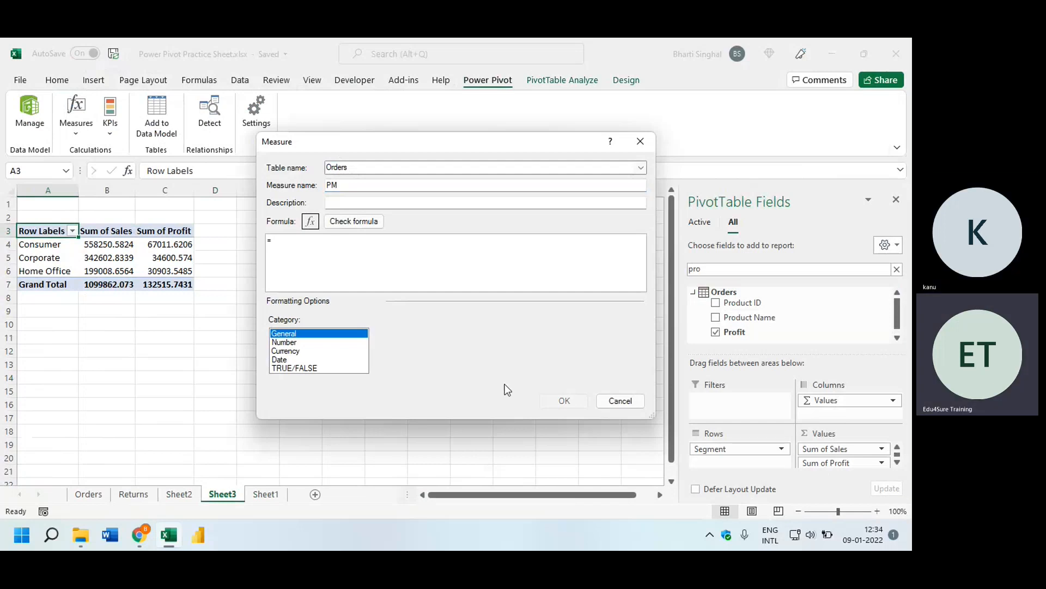
text(sum()
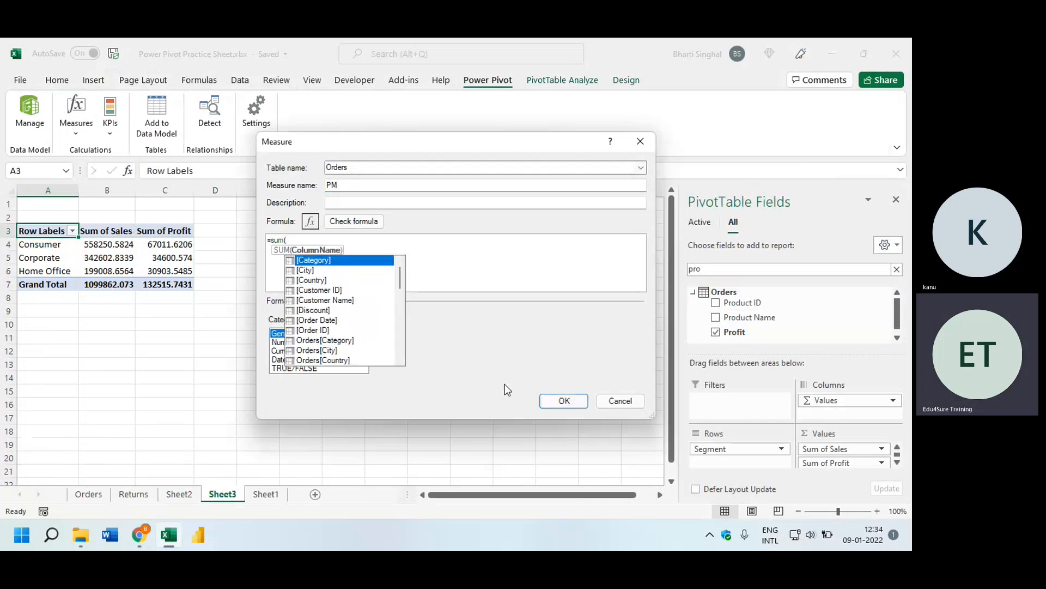
drag(400, 274, 400, 299)
double_click(335, 331)
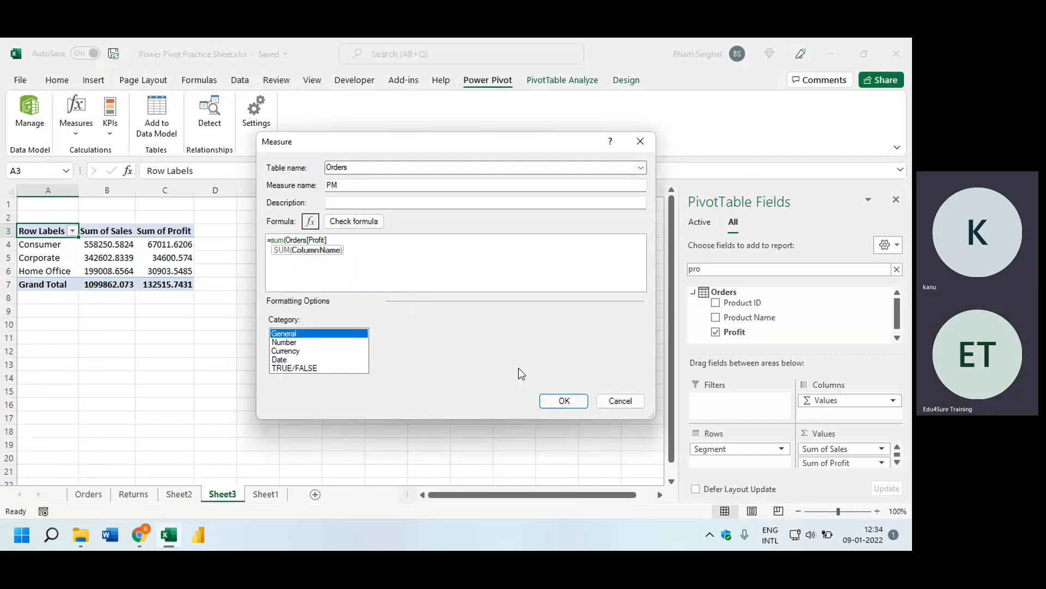
text())
click(272, 242)
text(()
click(351, 241)
text()*100)/)
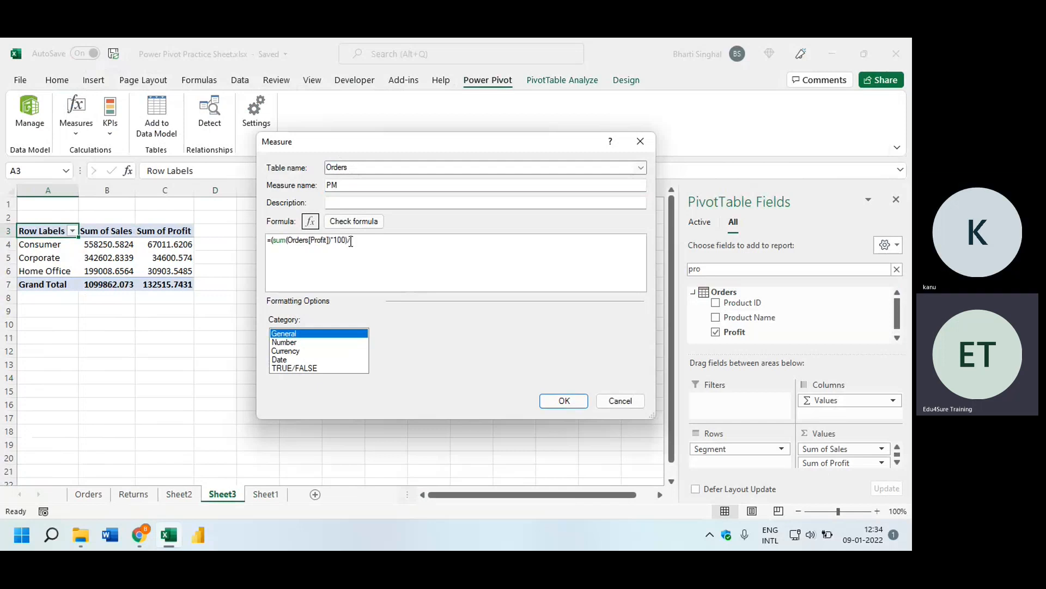
Step: Complete the PM formula with the divisor sum(Orders[Sales]), check it for errors and create the measure
text(sum()
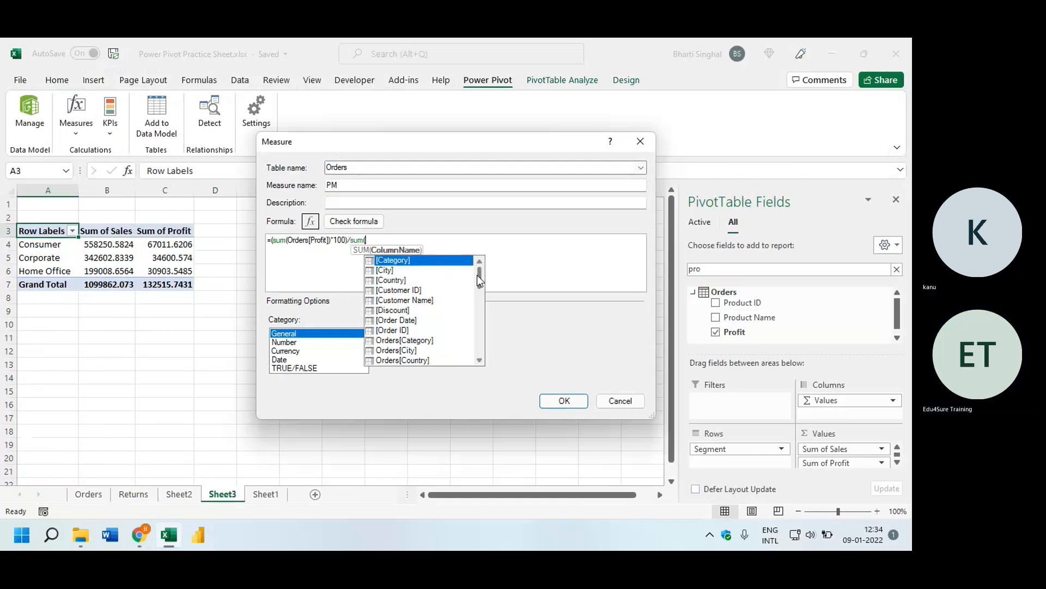
drag(476, 275, 477, 311)
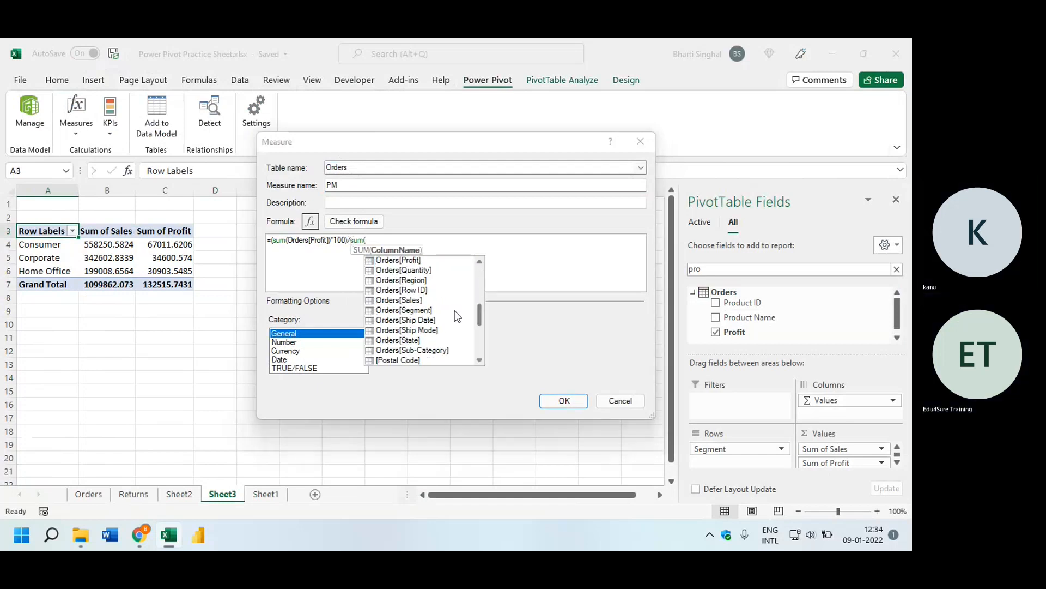
double_click(425, 300)
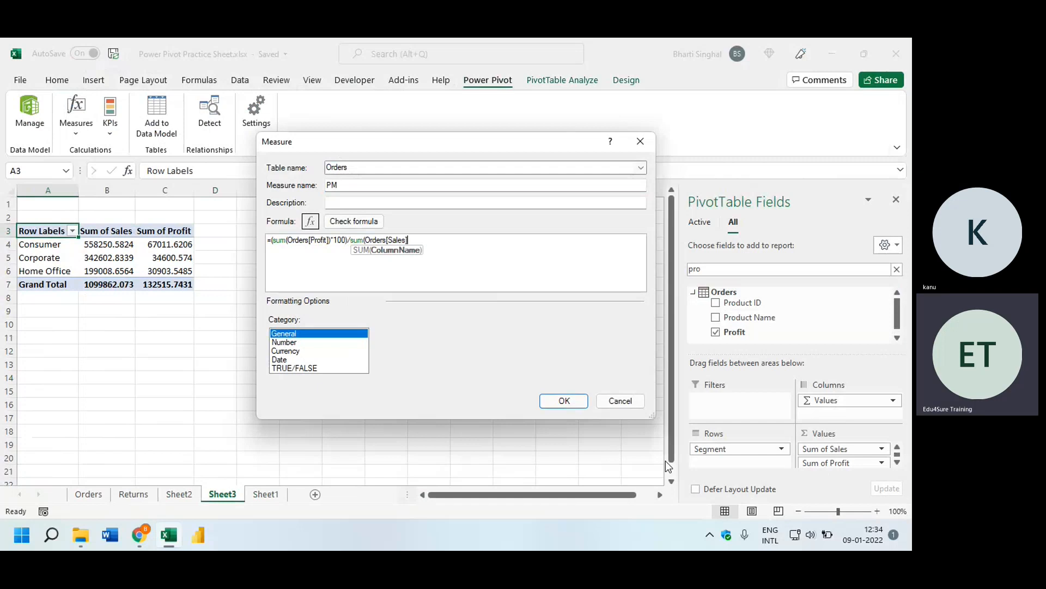
click(344, 223)
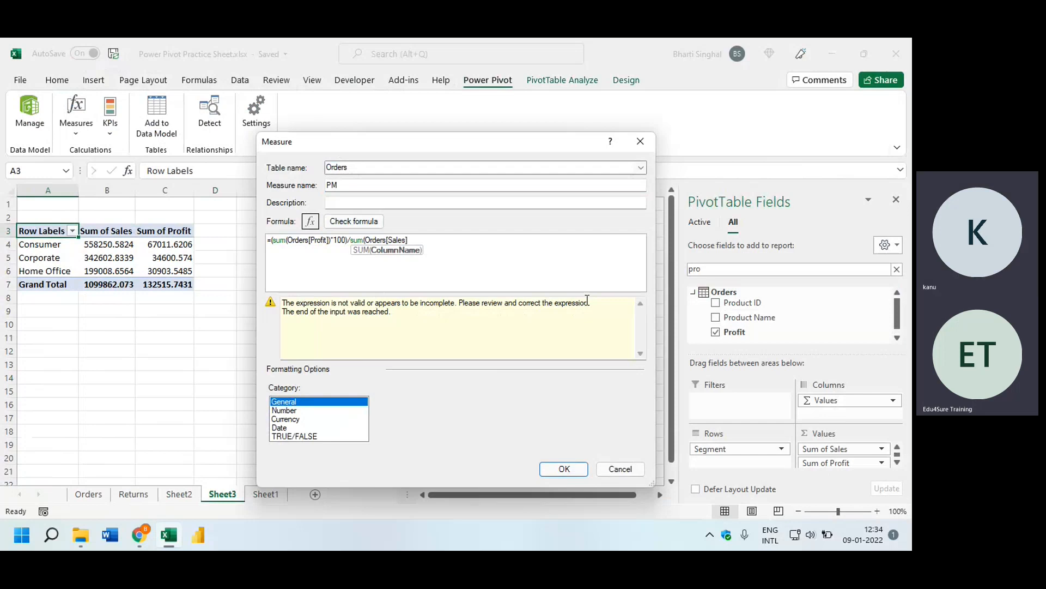
text())
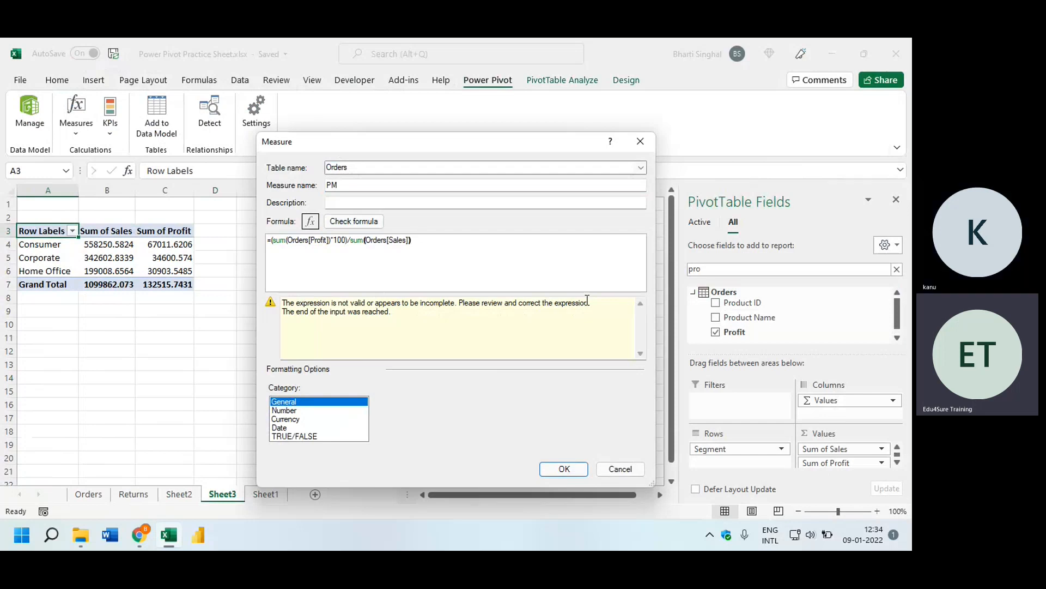
click(351, 222)
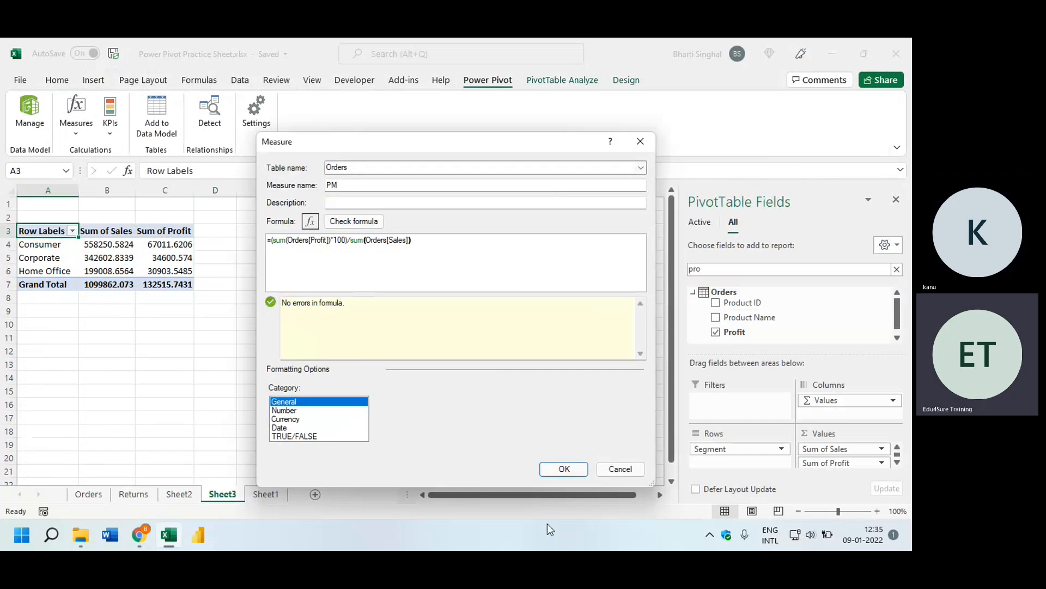
click(564, 468)
Step: Find the PM measure among the PivotTable fields and review its values for the three segments
click(736, 269)
text(pm)
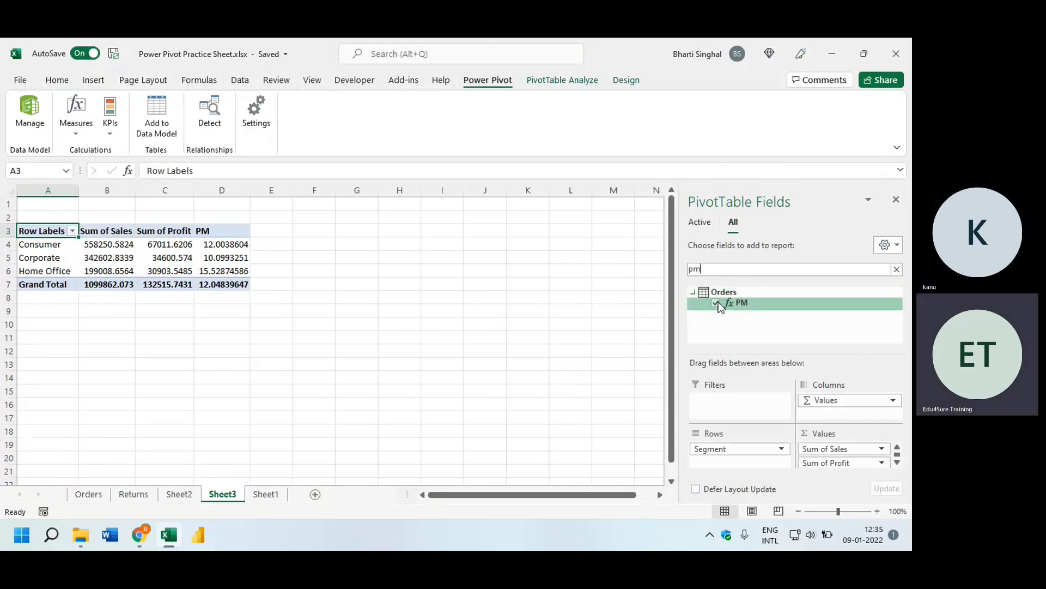
click(897, 462)
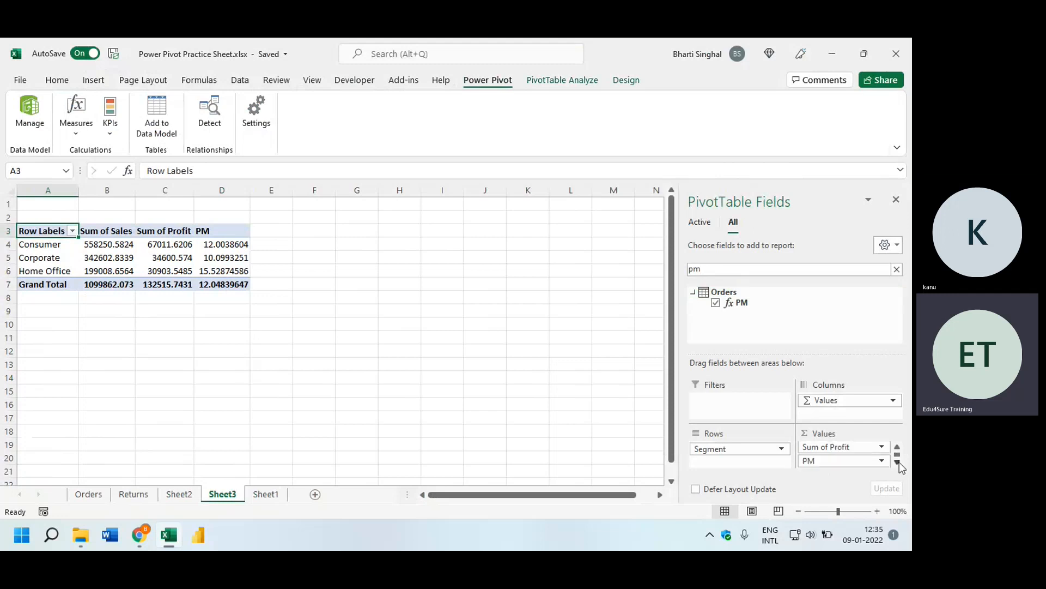
drag(223, 243, 223, 271)
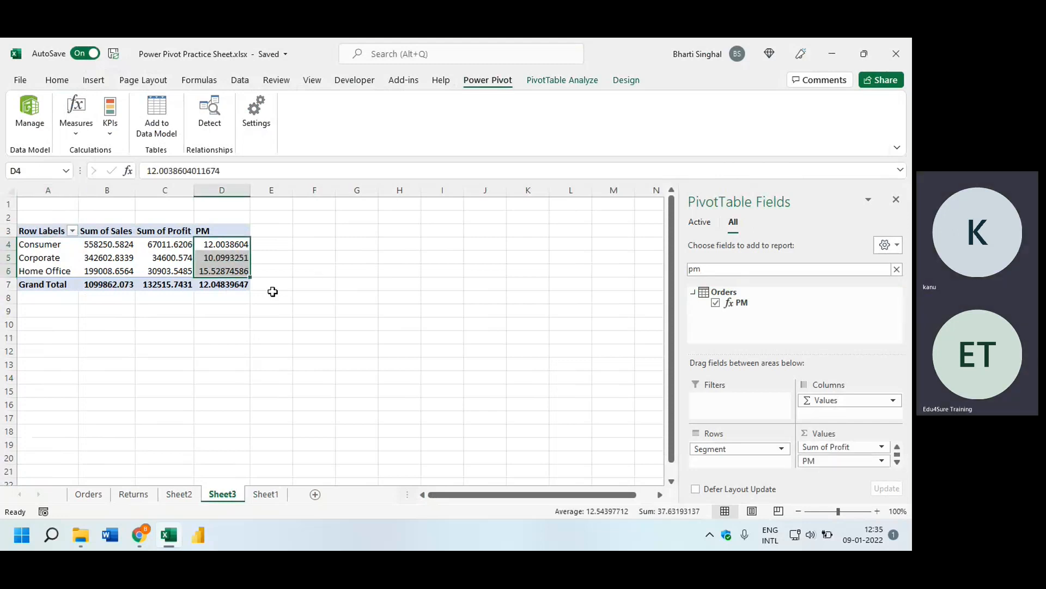
click(315, 318)
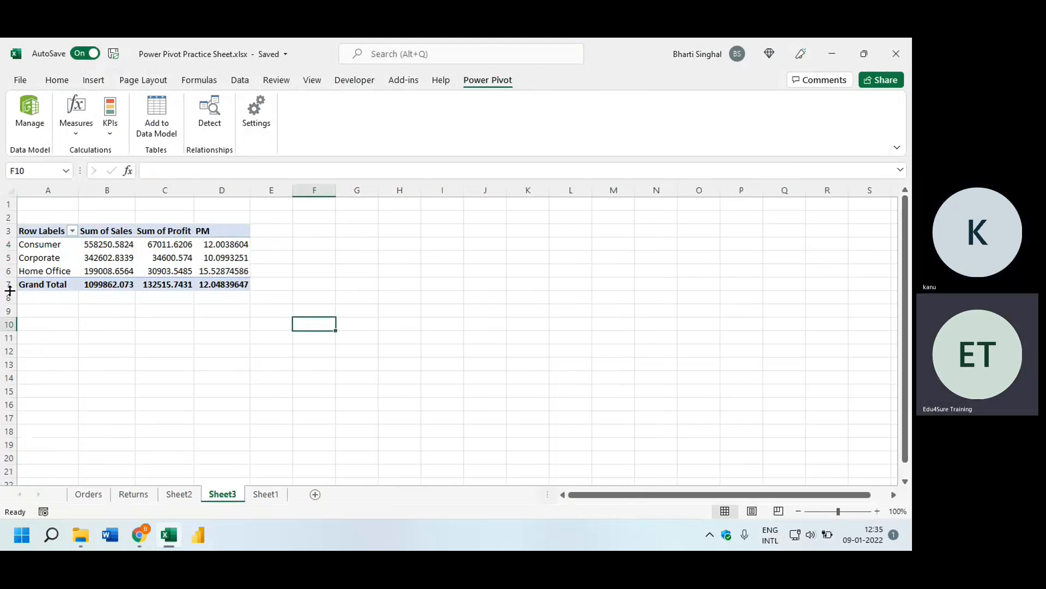
drag(218, 245, 212, 271)
click(54, 234)
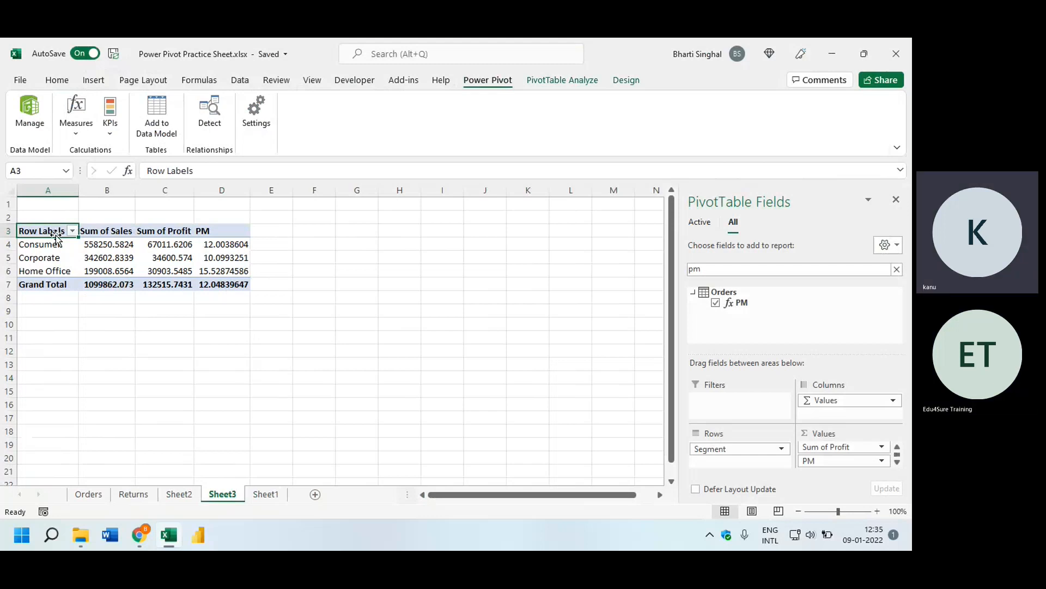
Step: Switch to Chrome and search the web for "dax functions" in a new tab
click(140, 535)
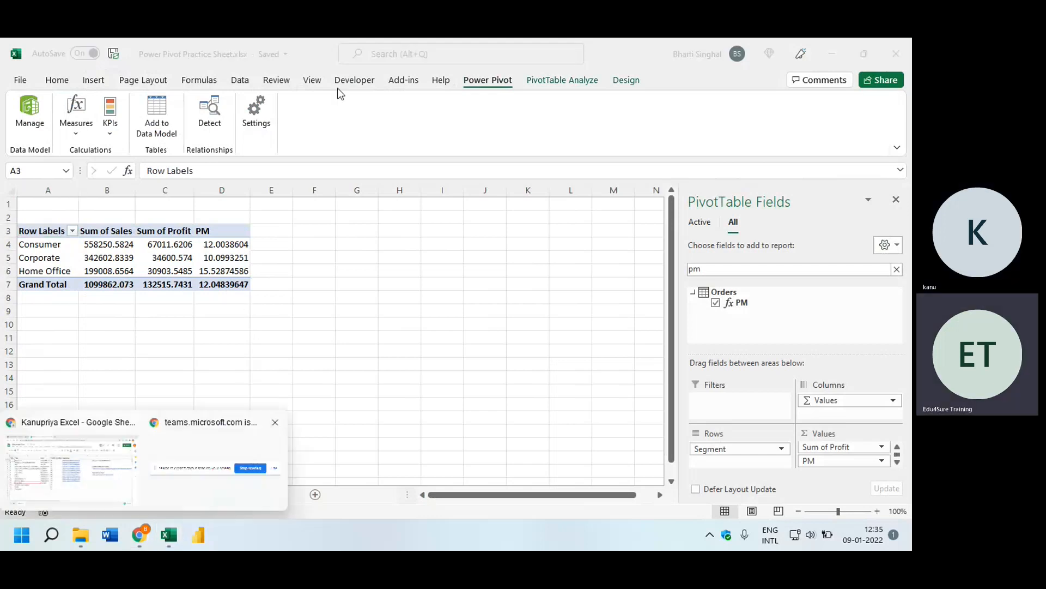
click(134, 463)
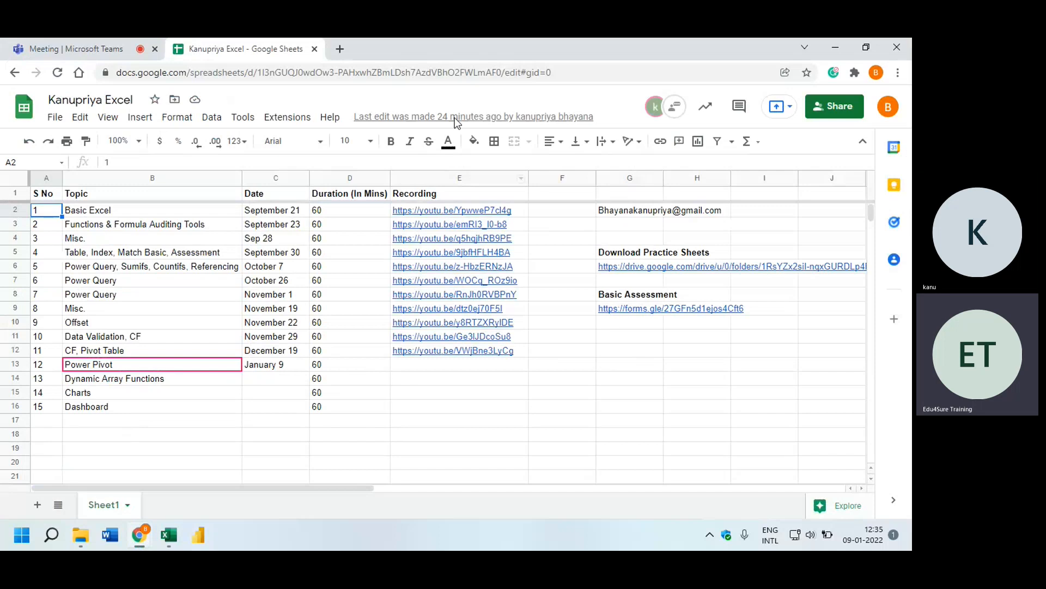
click(339, 49)
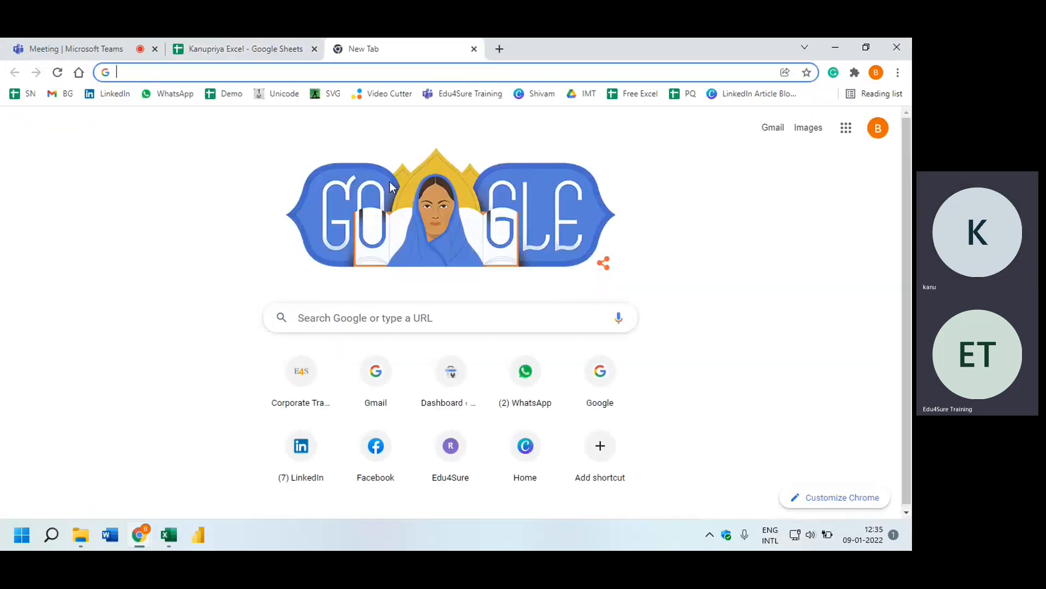
text(dax functions)
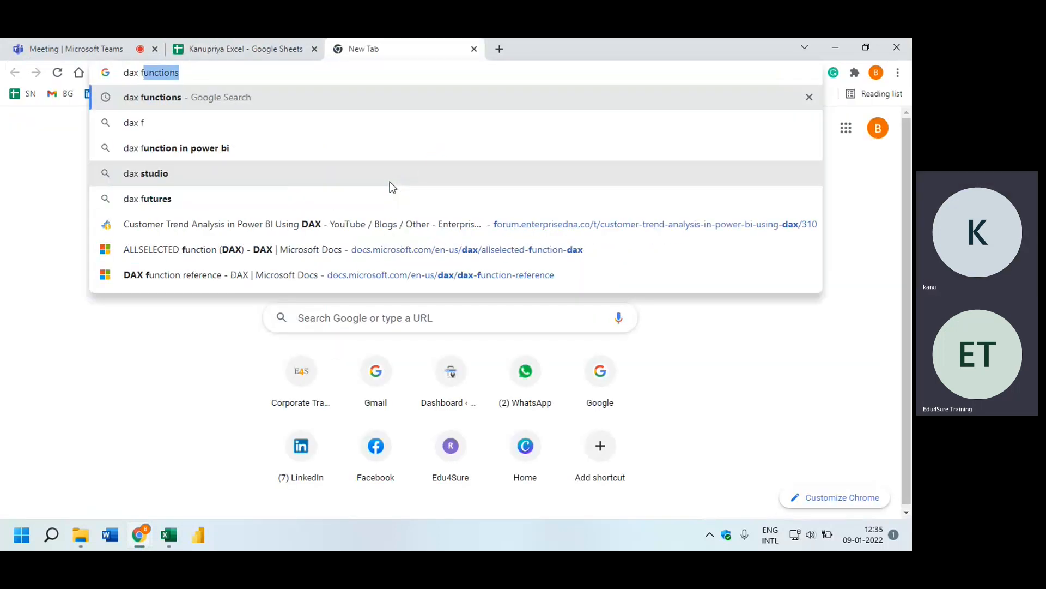
key(Return)
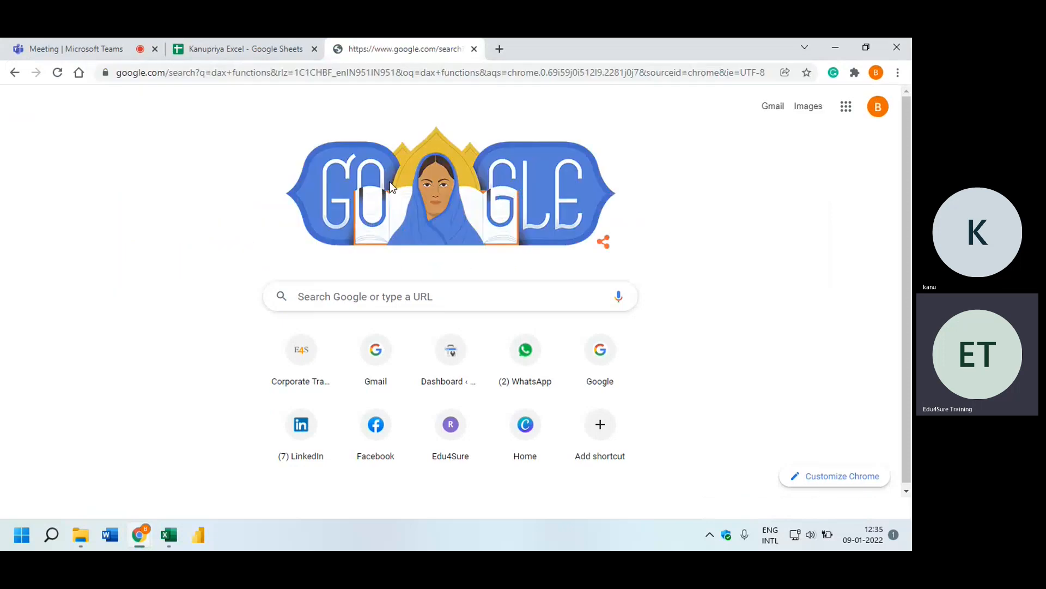
Step: Open Microsoft's DAX function reference from the search results and look through its function categories
click(201, 238)
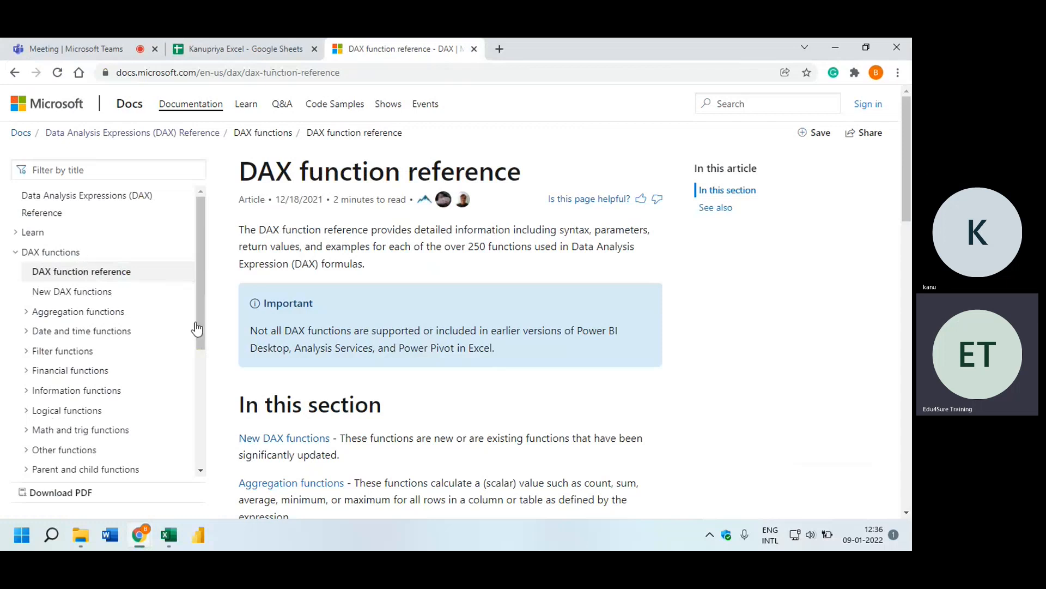
scroll(200, 319, down, 1)
scroll(200, 317, down, 1)
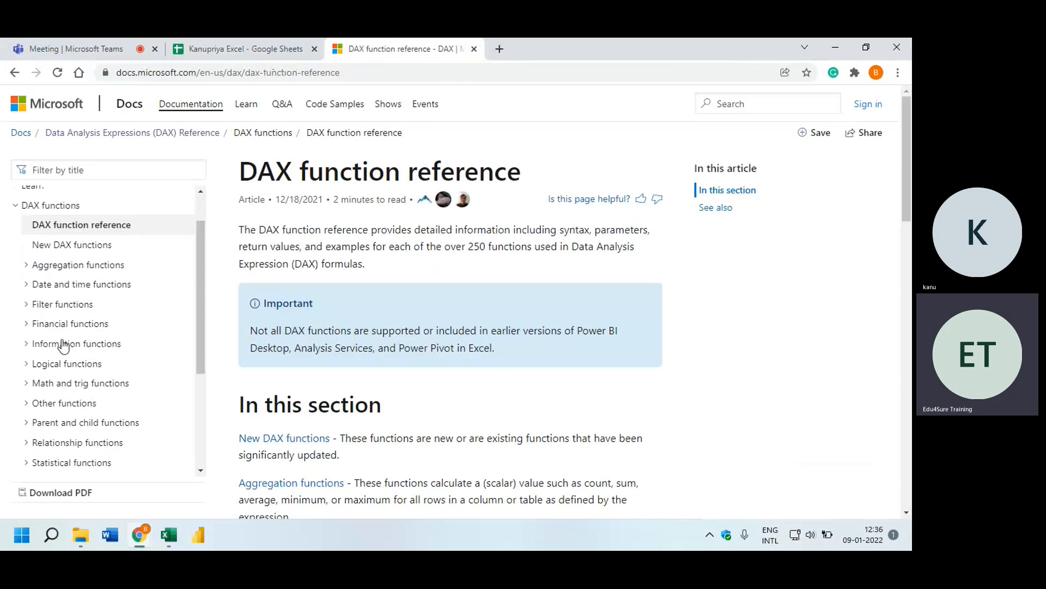
drag(197, 313, 210, 275)
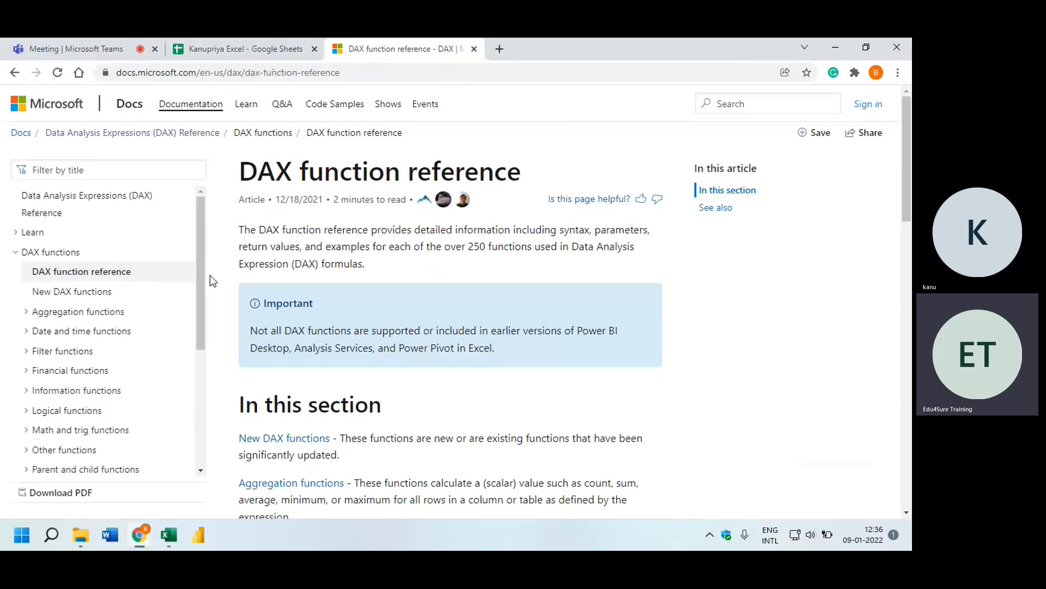
Step: Go to edu4sure.com in a new tab and open the DAX In Excel course from its certificate courses
click(499, 50)
text(e)
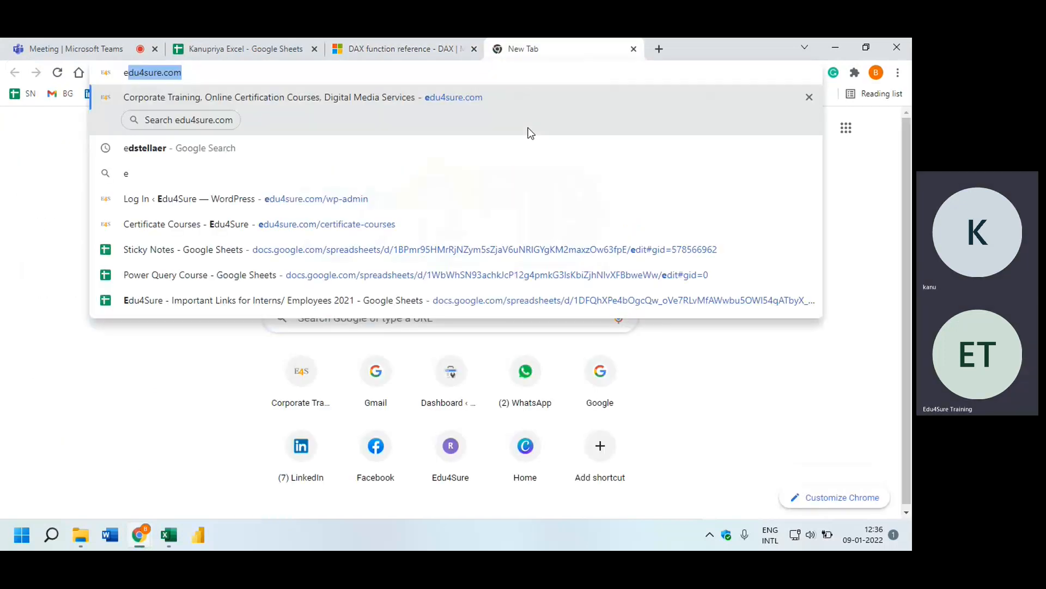
text(d)
click(365, 111)
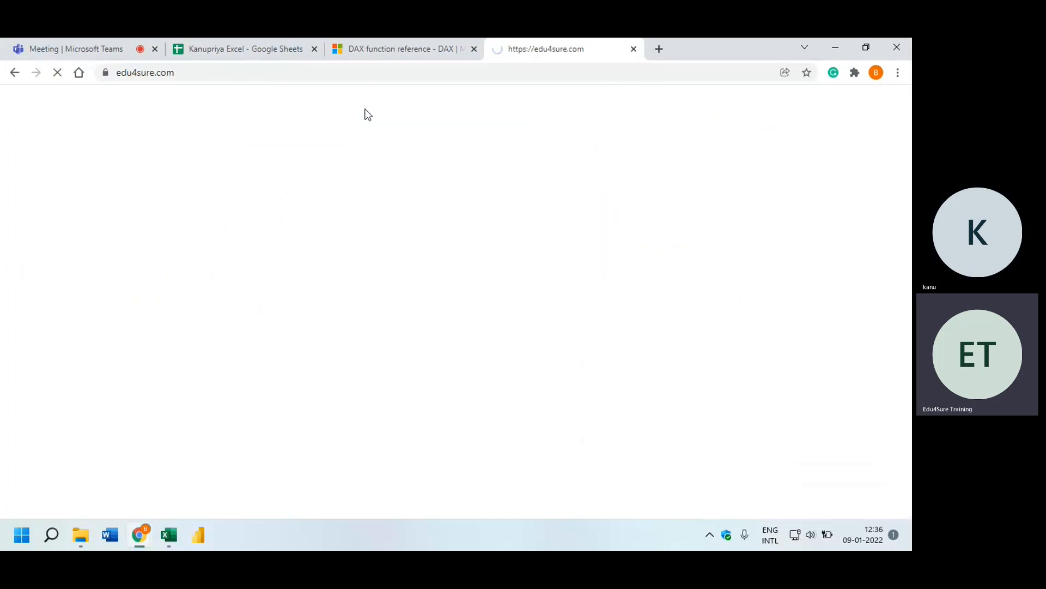
mouse_move(509, 120)
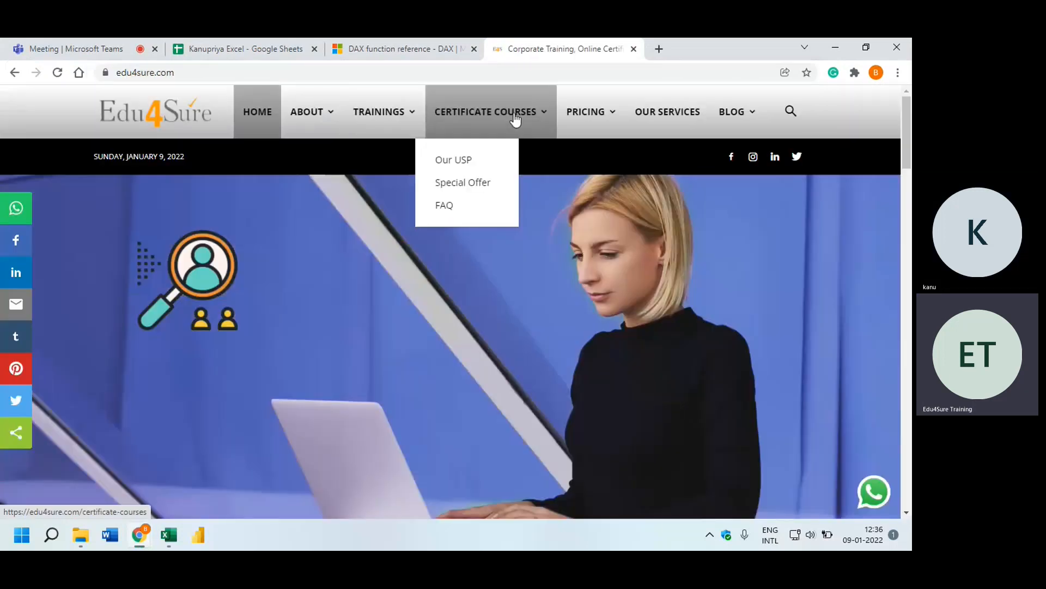
click(511, 119)
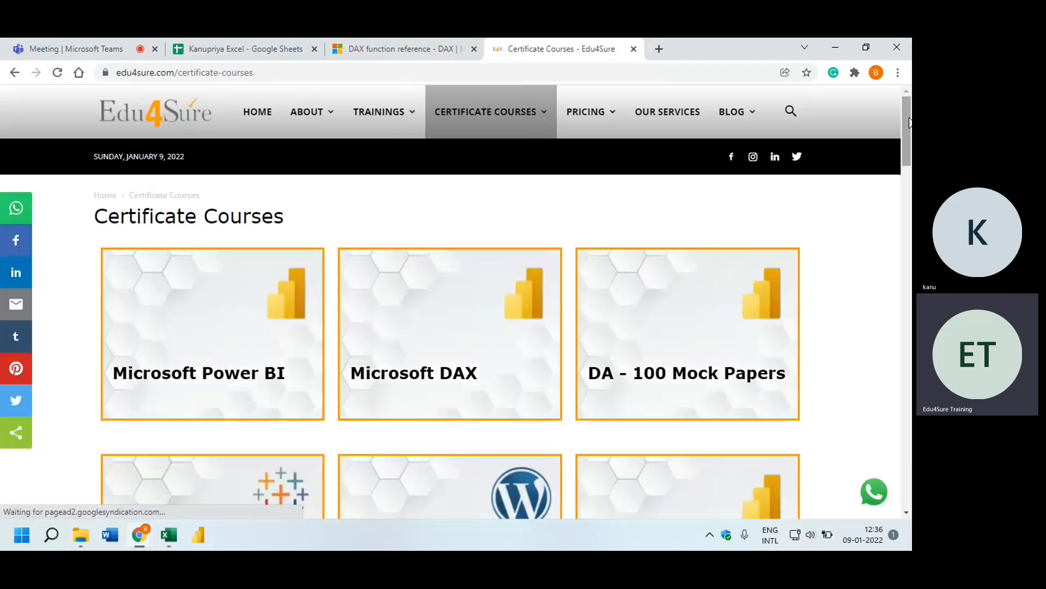
drag(909, 114, 911, 234)
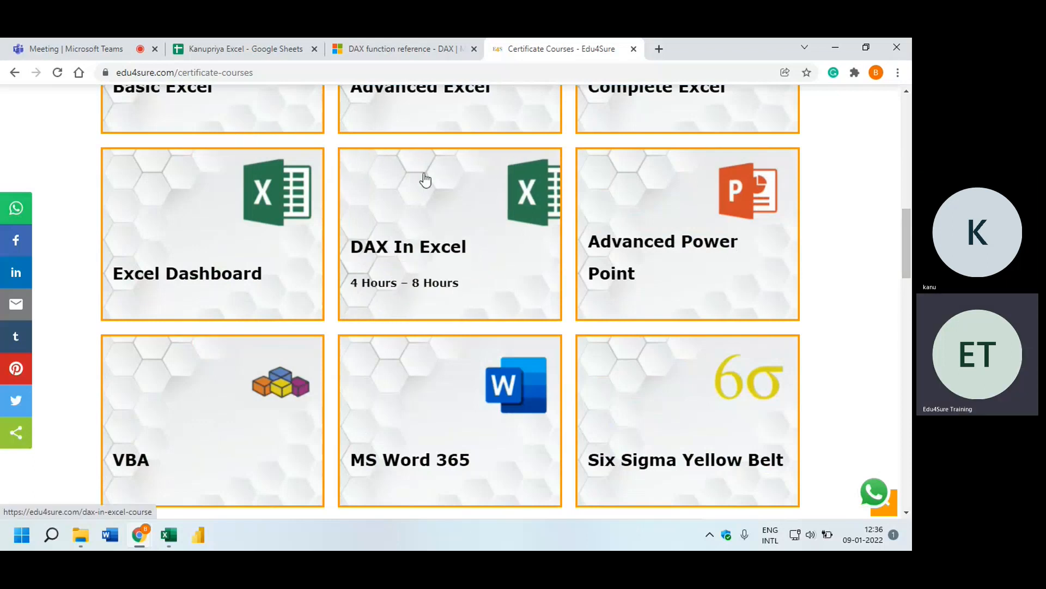
click(460, 239)
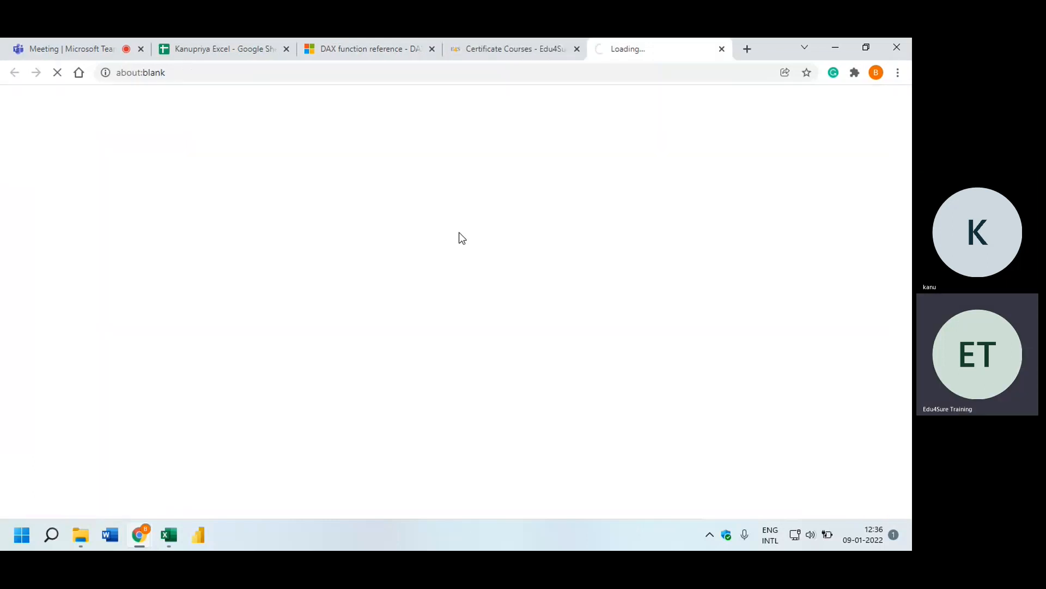
Step: Review the DAX In Excel course curriculum, from Business Problem Statements through Bonus Content to the Capstone Project
drag(910, 170, 911, 343)
drag(568, 410, 123, 197)
click(497, 316)
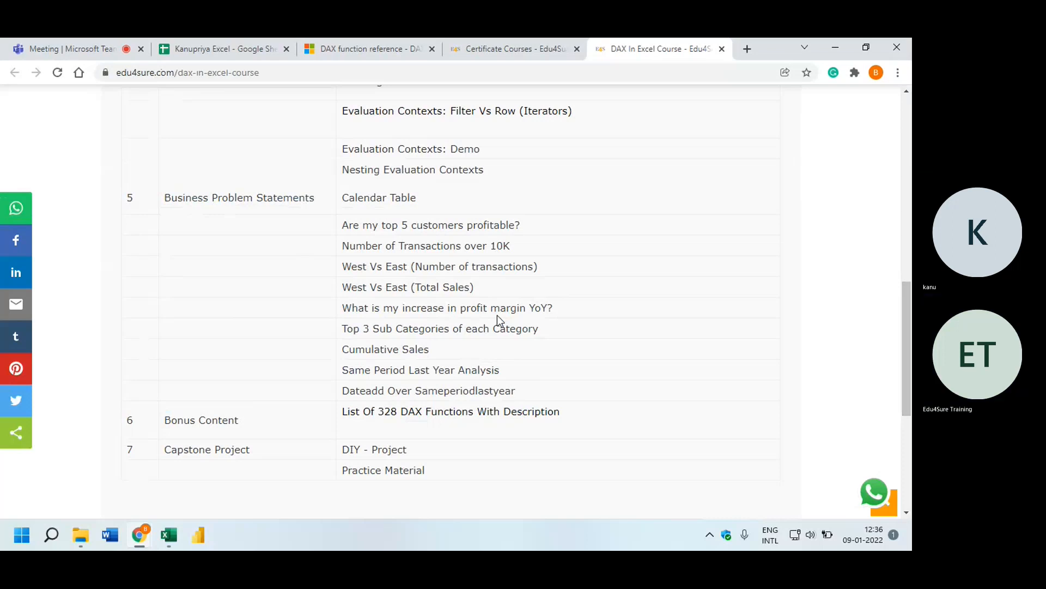
drag(444, 477, 133, 195)
click(777, 305)
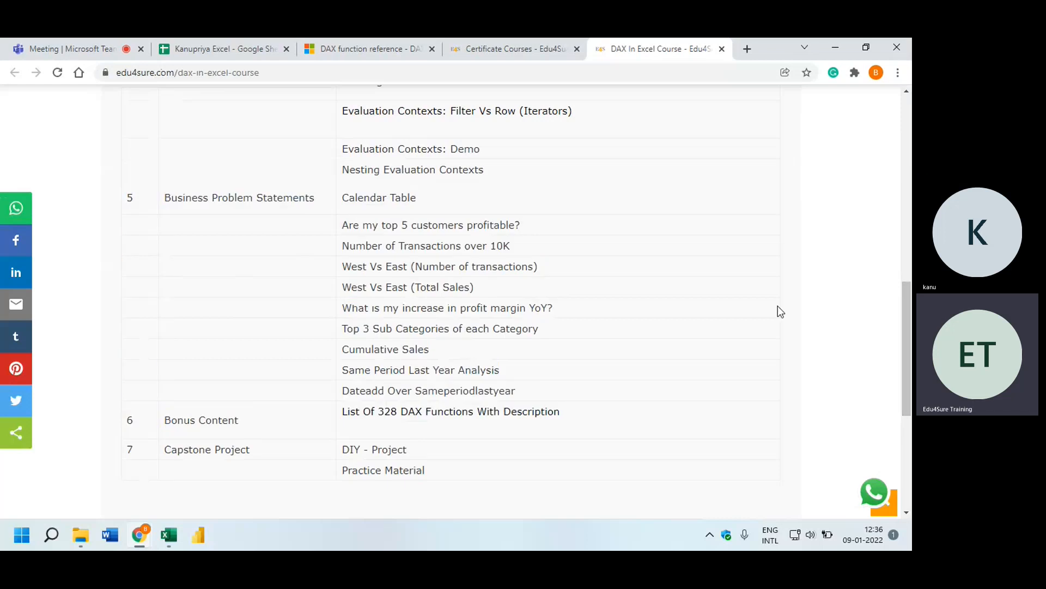
Step: Review the early modules of the DAX In Excel course outline, Microsoft's DAX function reference and the class schedule spreadsheet
scroll(907, 318, up, 3)
drag(909, 319, 909, 191)
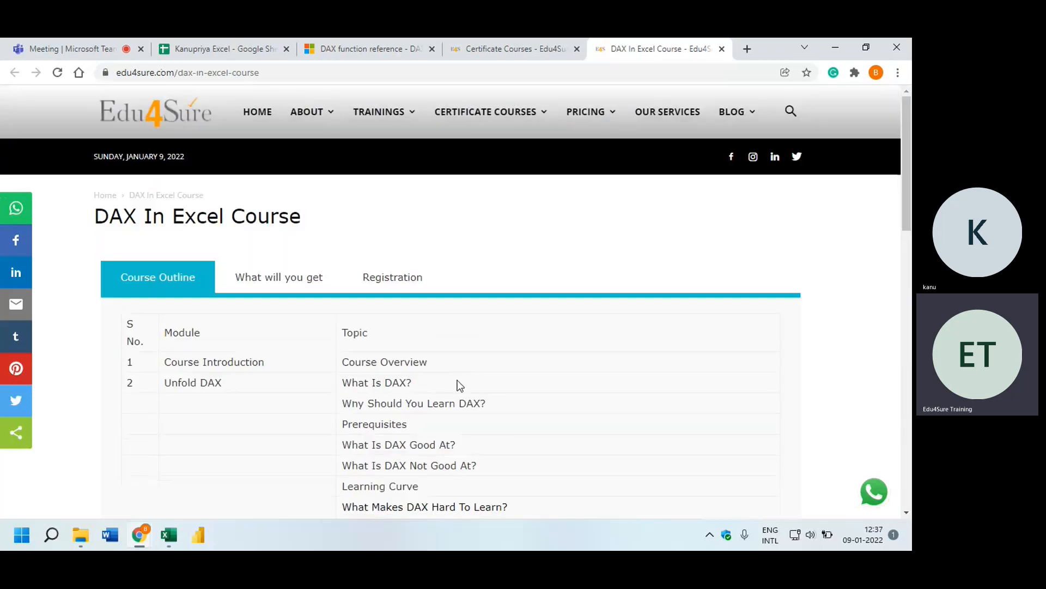
scroll(502, 369, down, 3)
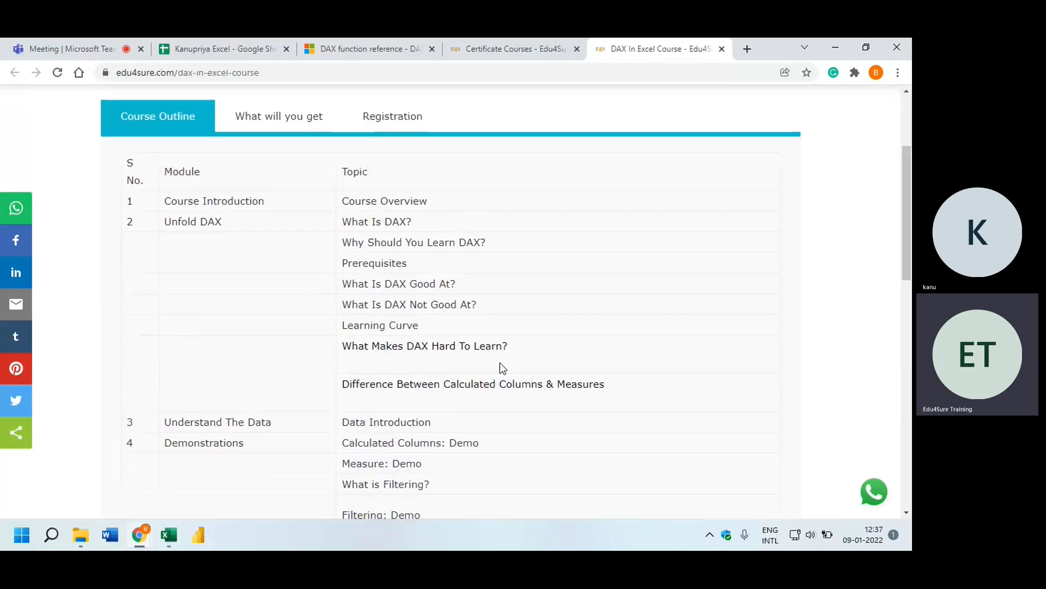
click(395, 52)
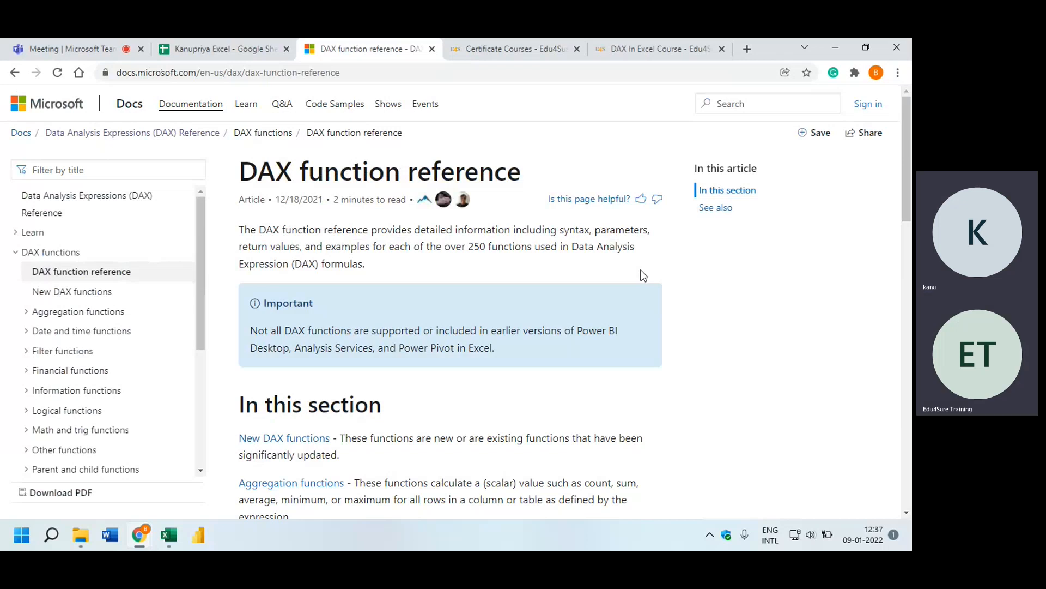
click(248, 53)
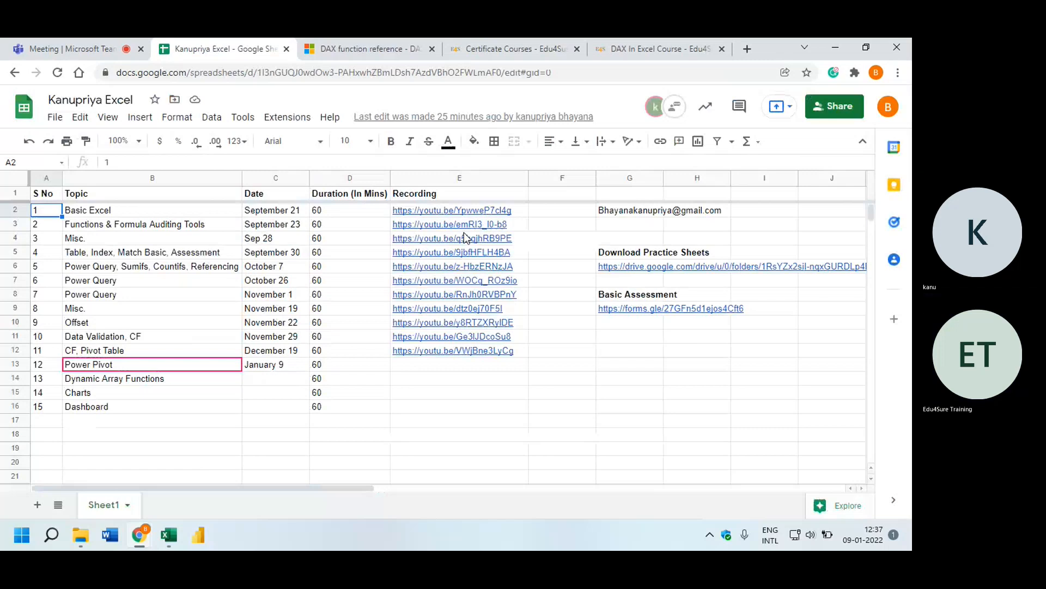
key(alt+Tab)
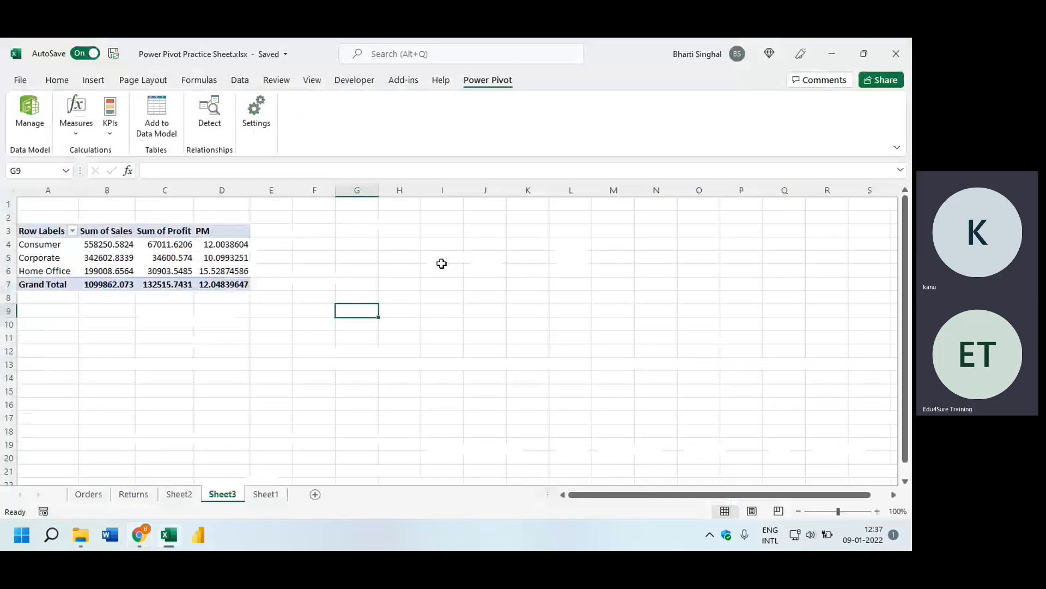
Step: Return to the DAX In Excel course outline and highlight the problem statement "Are my top 5 customers profitable?"
key(alt+Tab)
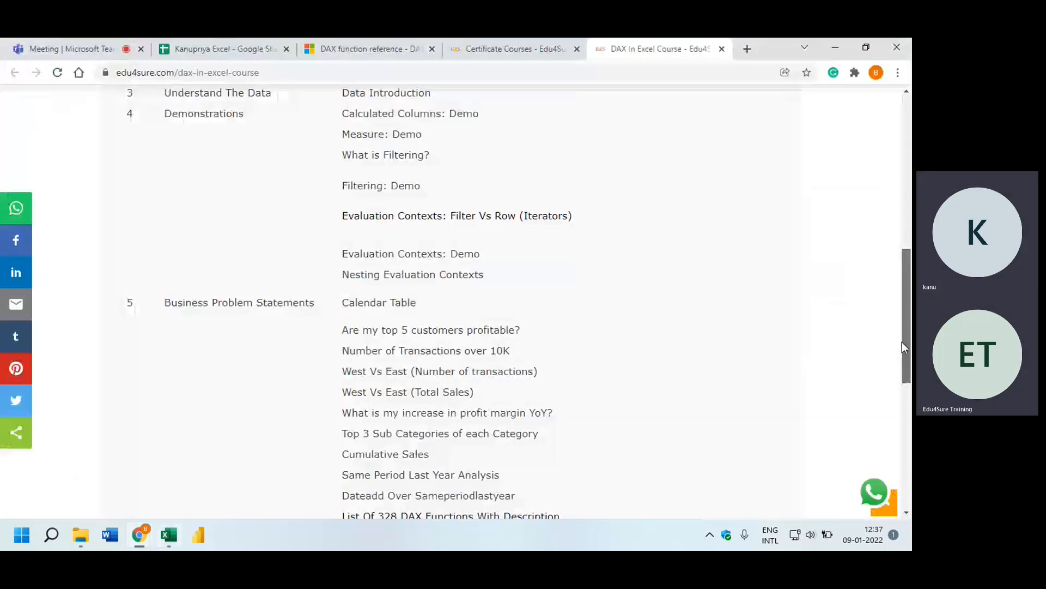
scroll(429, 348, down, 1)
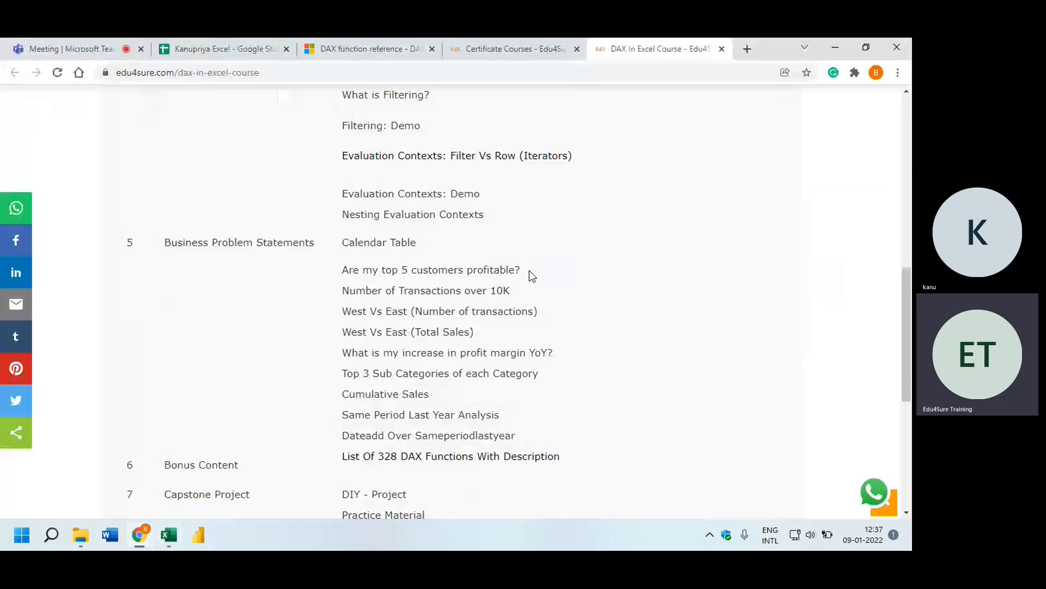
drag(529, 270, 355, 273)
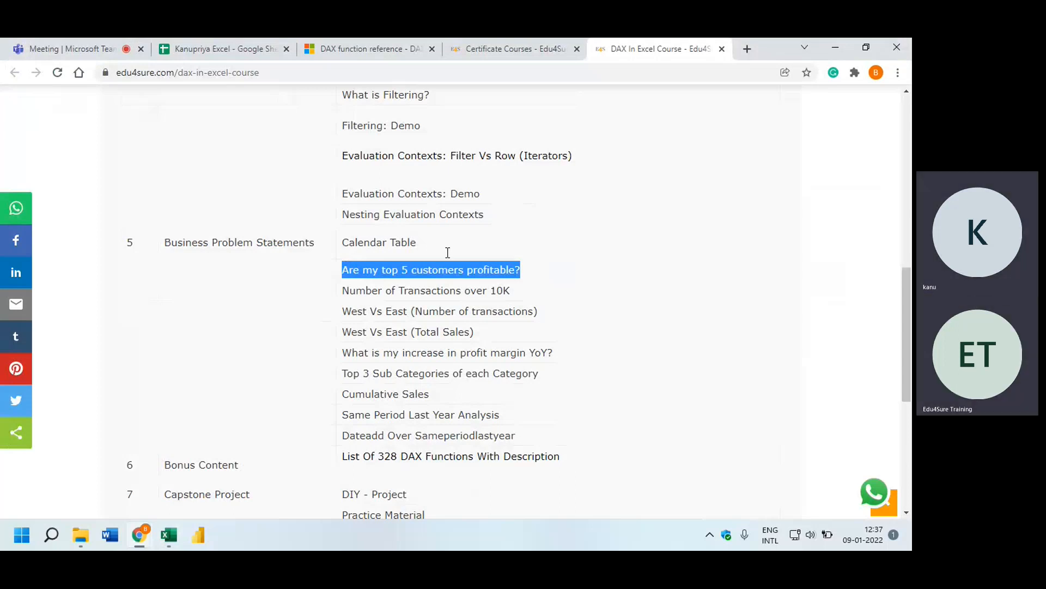
Step: Switch to the Excel workbook and insert a PivotChart from the Power Pivot data model on a new worksheet
click(169, 534)
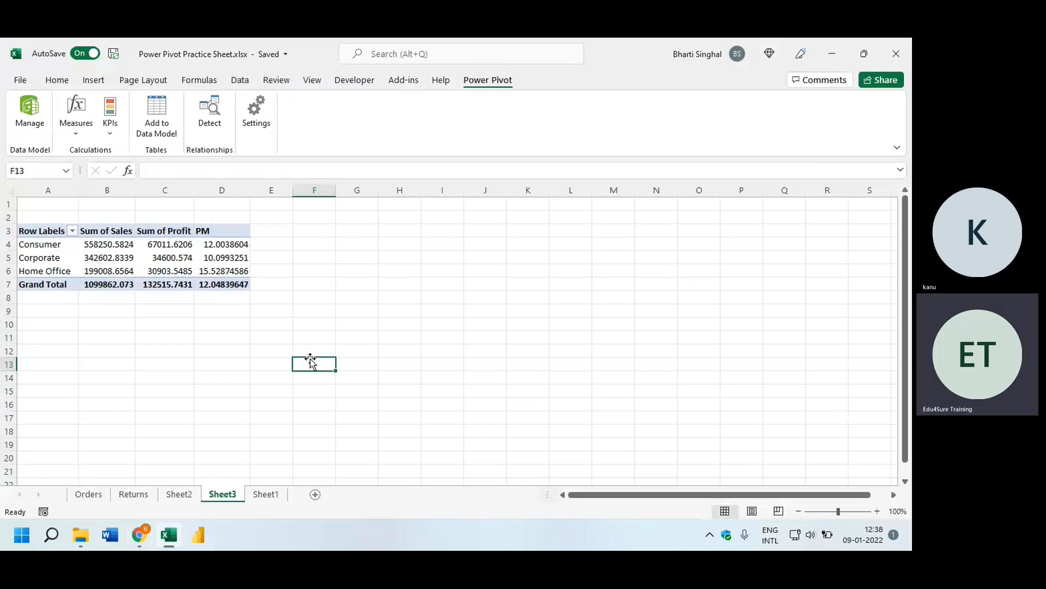
click(103, 317)
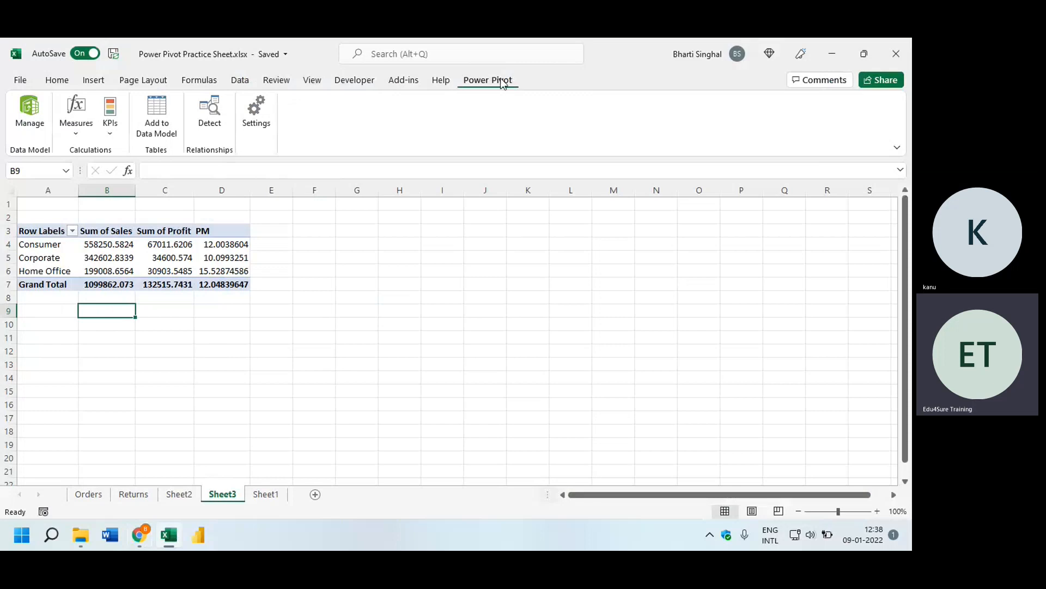
click(29, 117)
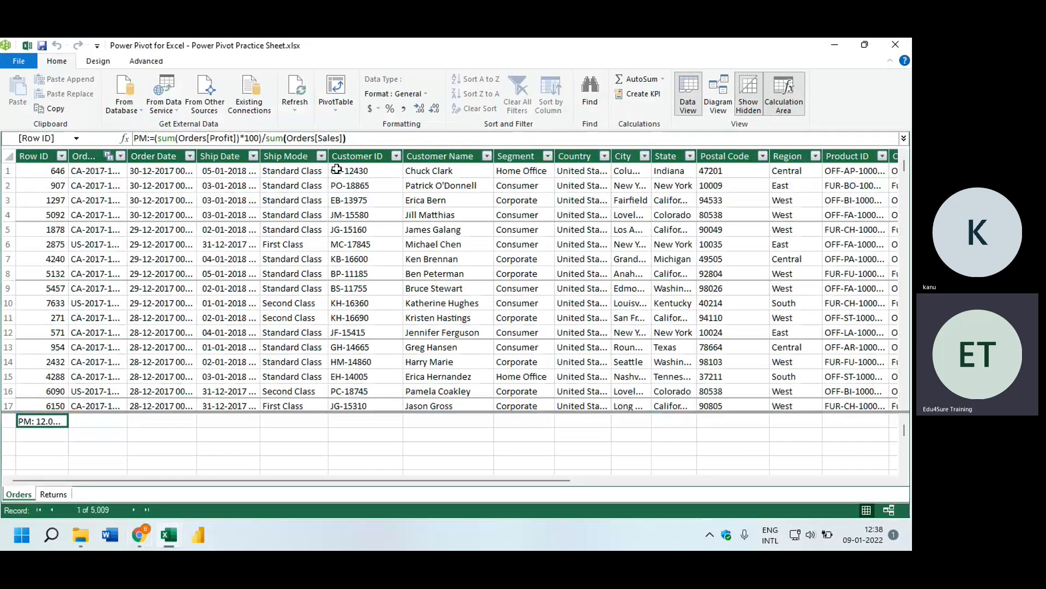
click(336, 91)
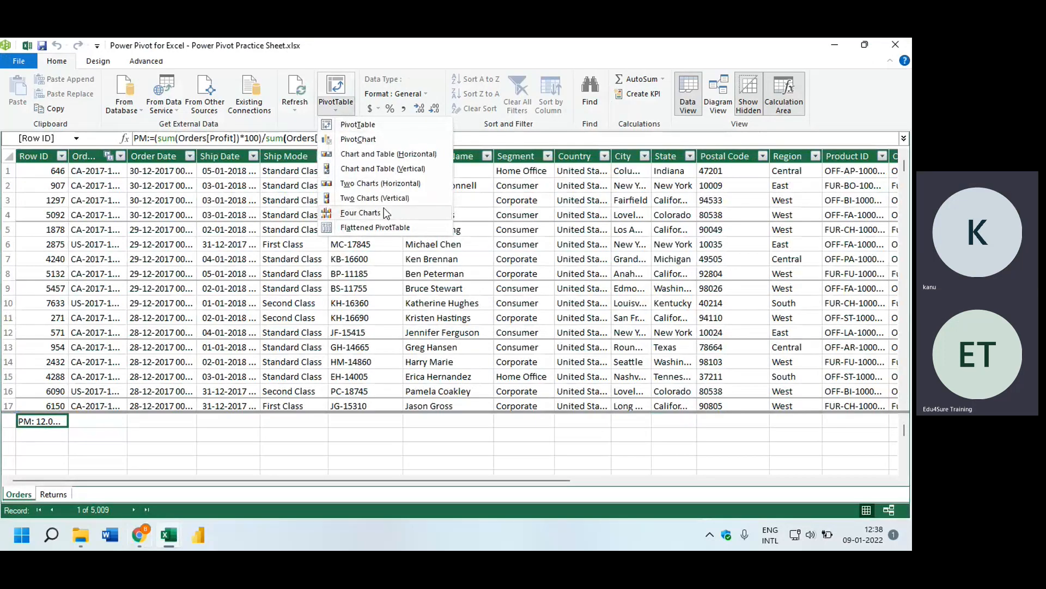
click(369, 141)
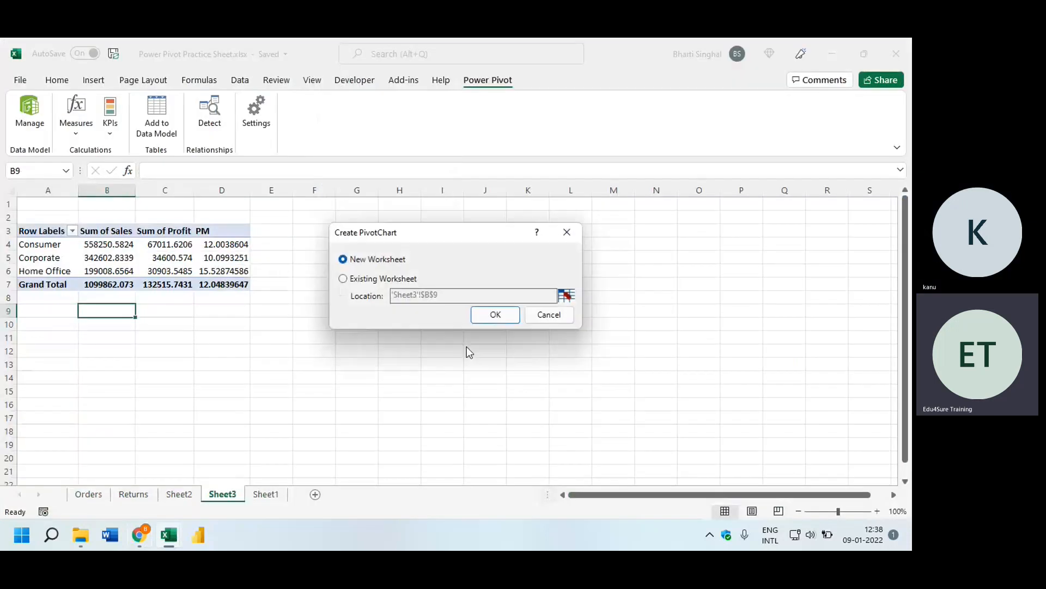
click(496, 316)
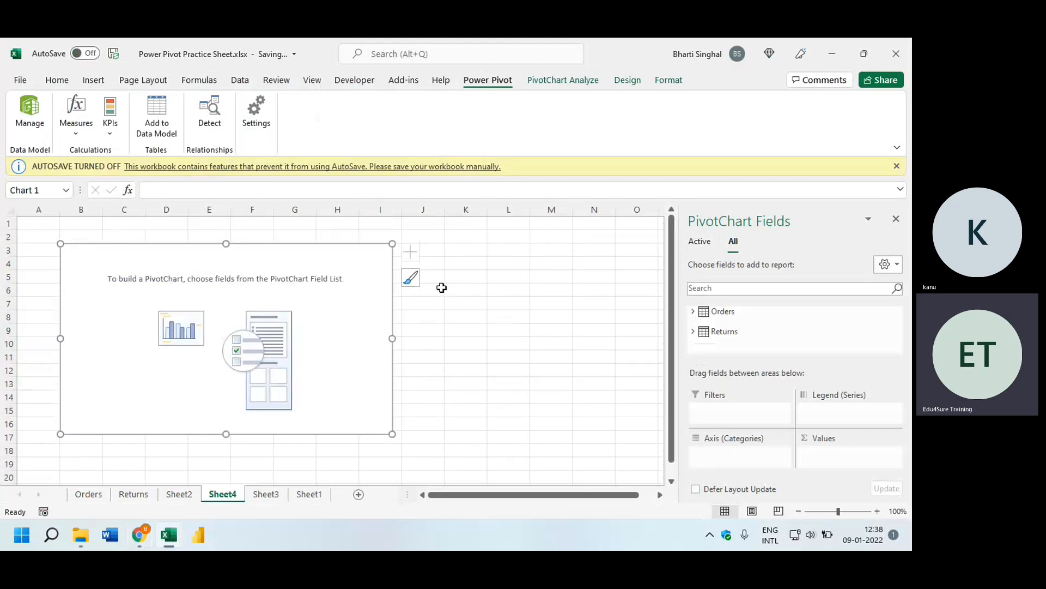
Step: Build the PivotChart with Customer ID as the axis category and Sales as the value, and dismiss the AutoSave notice
click(693, 311)
click(723, 293)
text(cu)
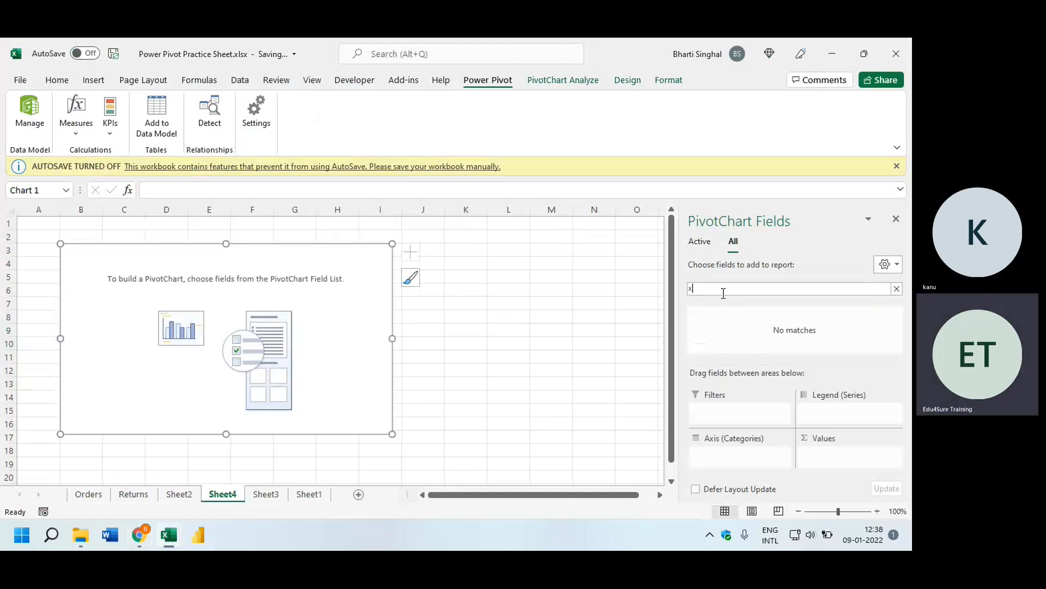
drag(755, 322, 757, 458)
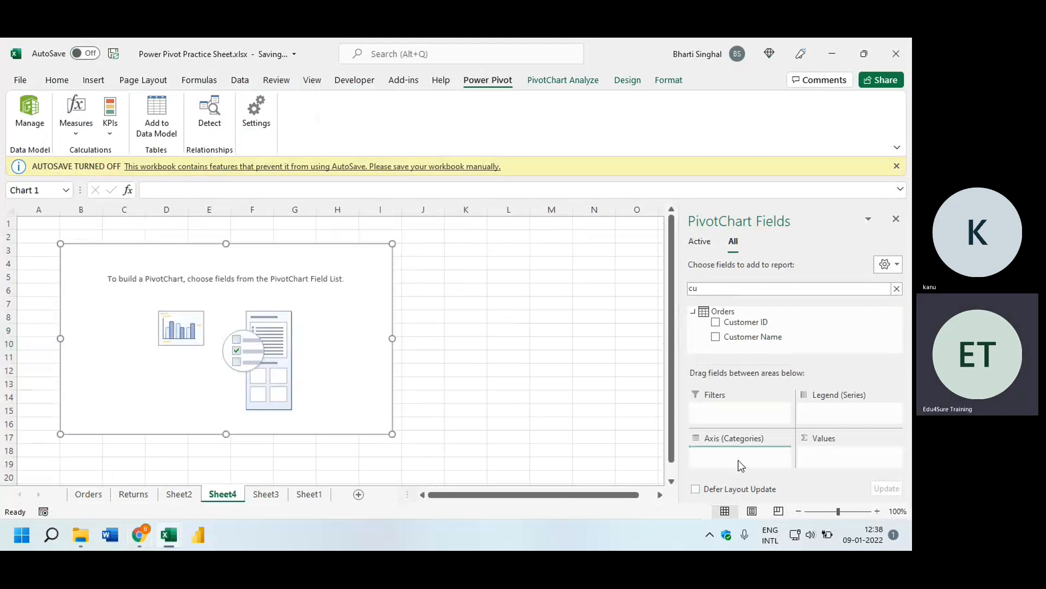
key(ctrl+a)
text(sales)
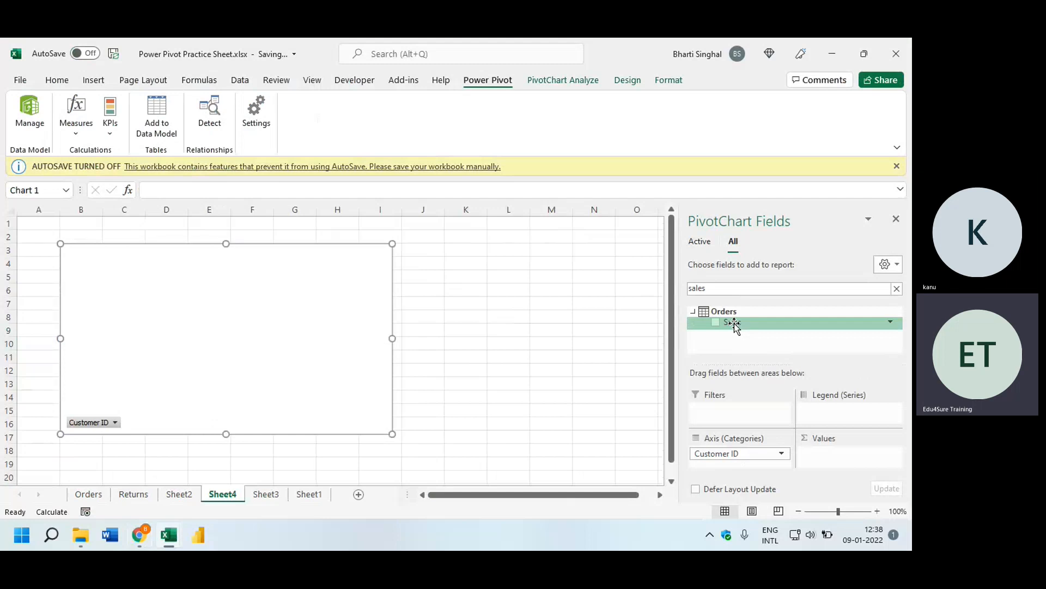
drag(734, 323, 832, 460)
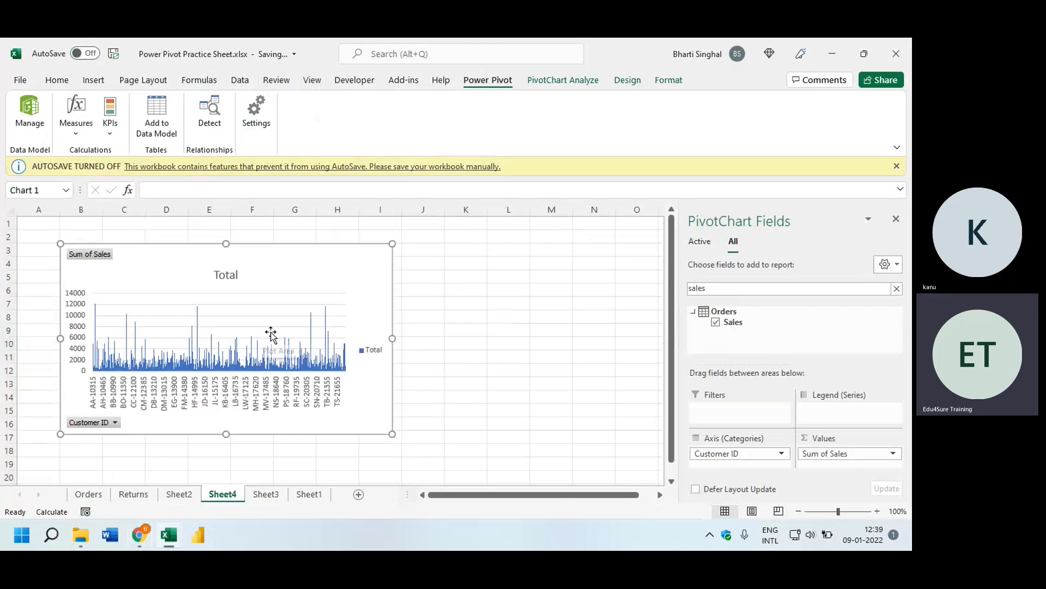
click(896, 166)
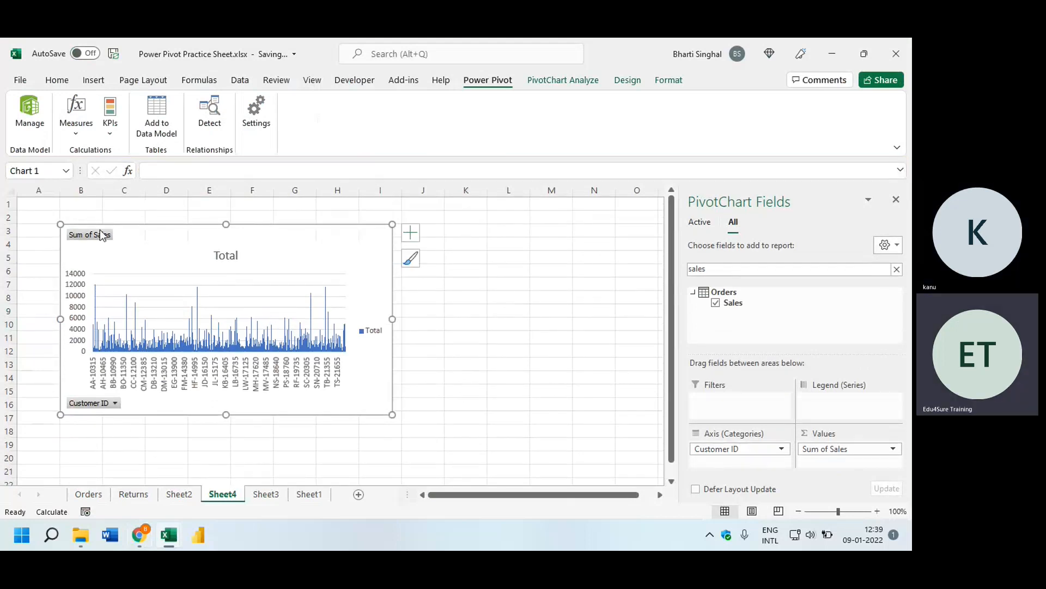
Step: Try a Top 10 value filter on the chart's Customer ID set to Top 5 Sum by Sum of Sales, and clear that filter
click(115, 404)
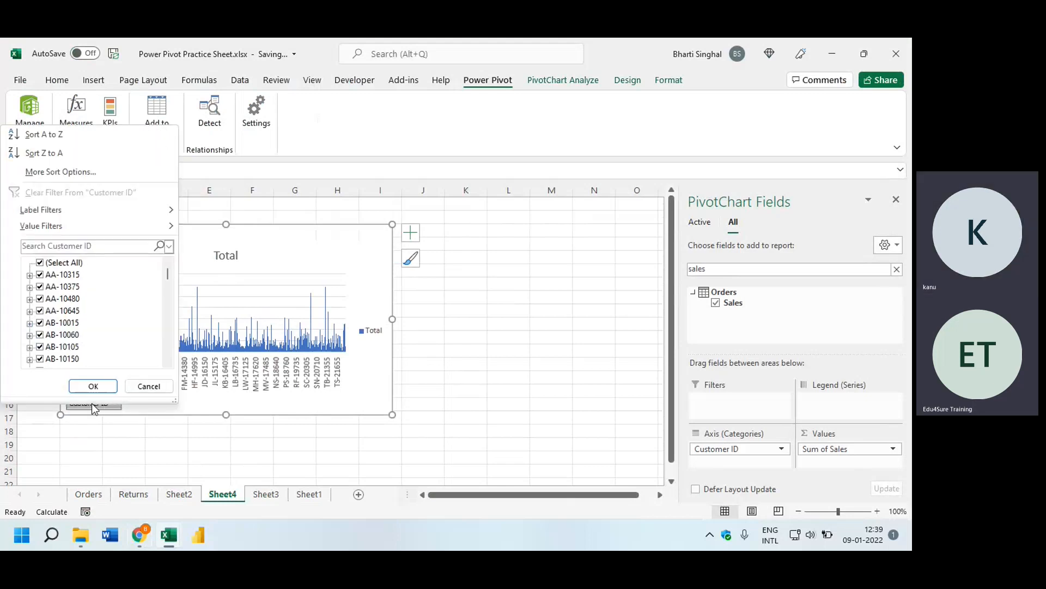
click(91, 403)
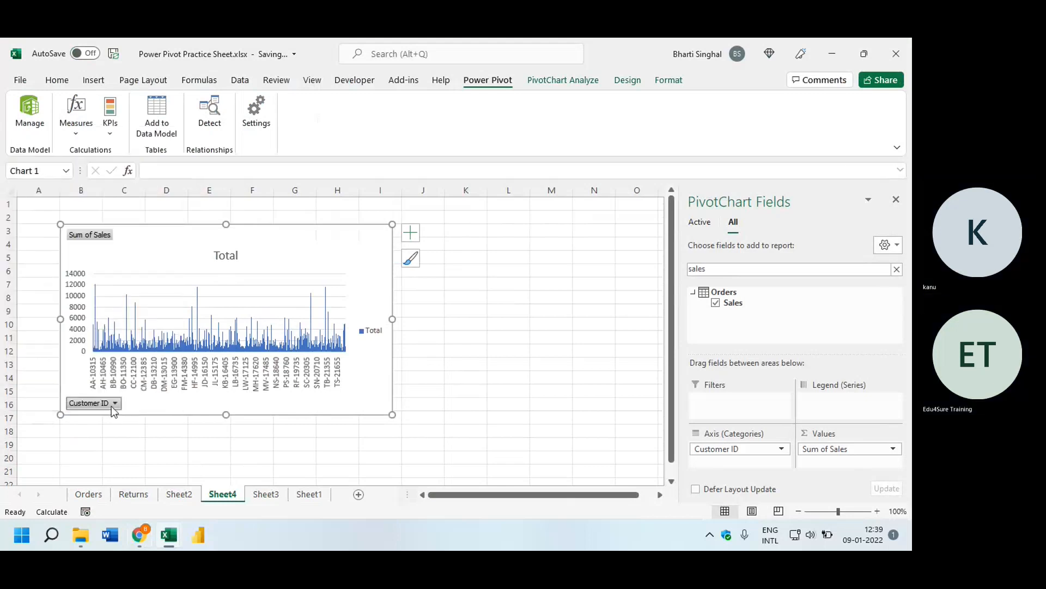
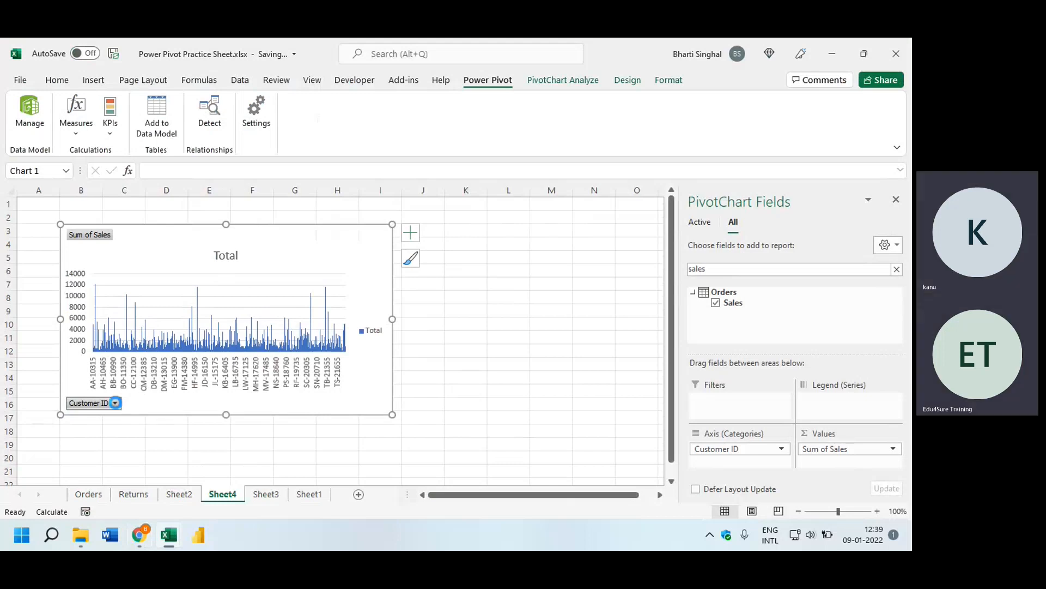
click(115, 403)
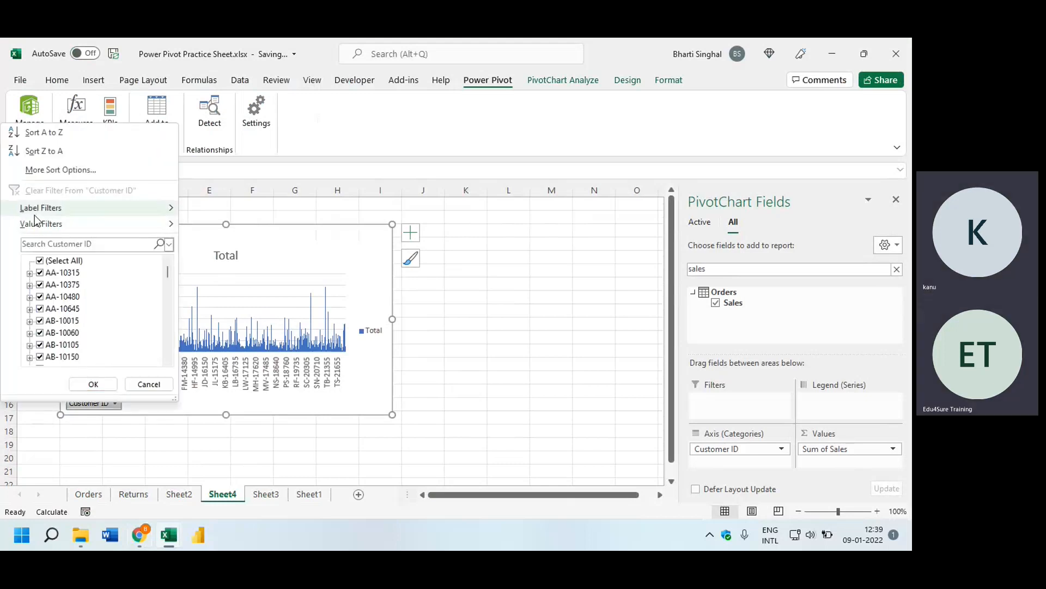
mouse_move(43, 209)
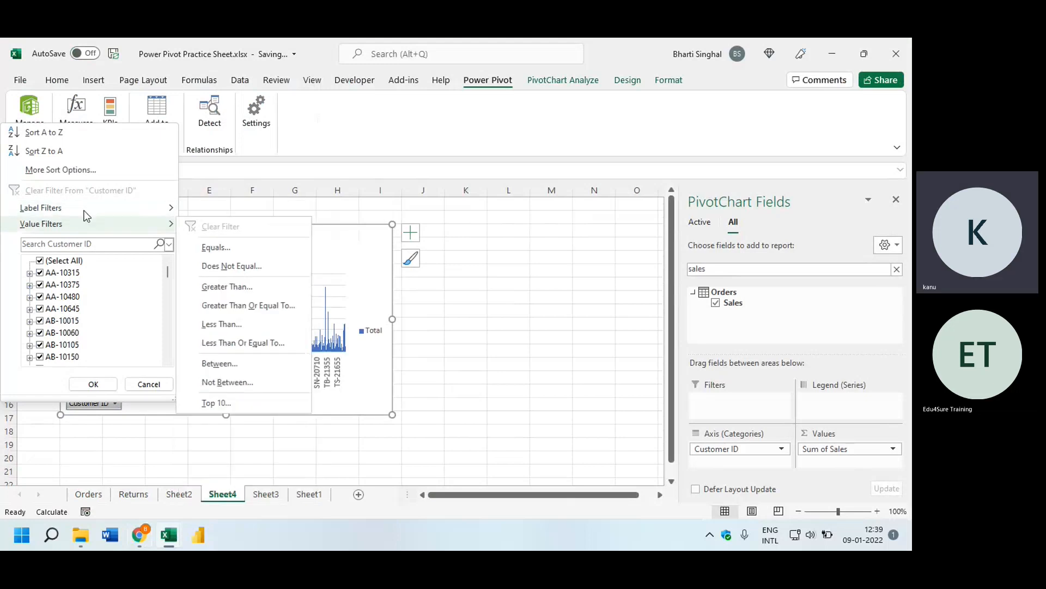
mouse_move(55, 228)
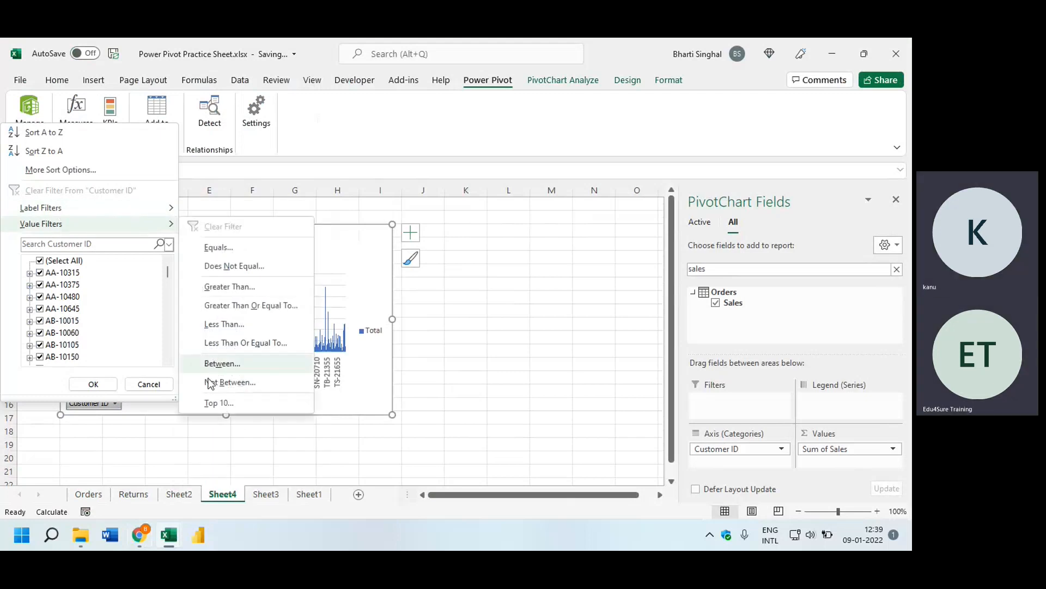
click(220, 403)
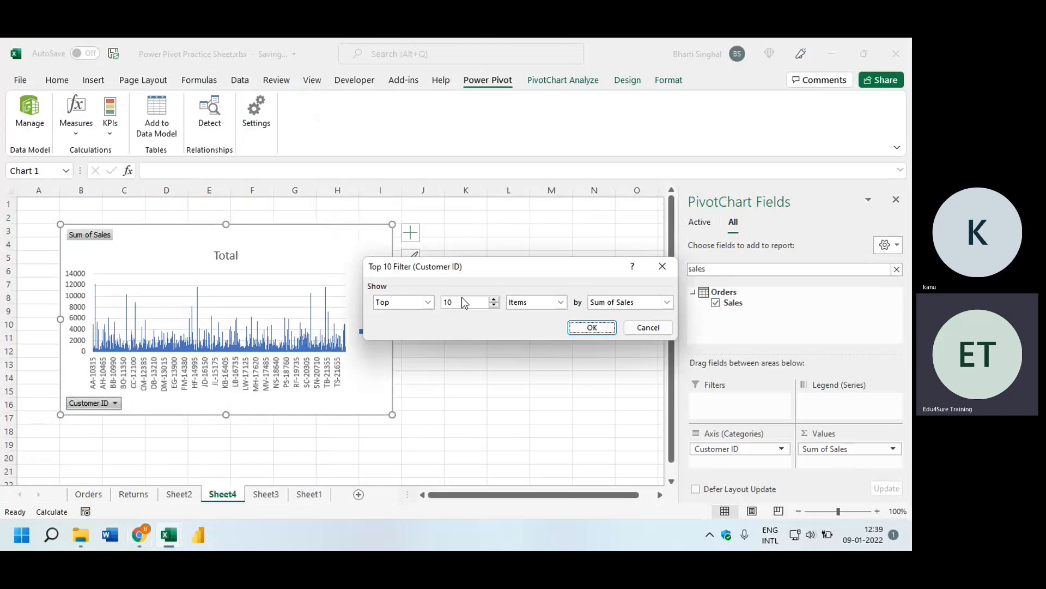
key(Tab)
text(5)
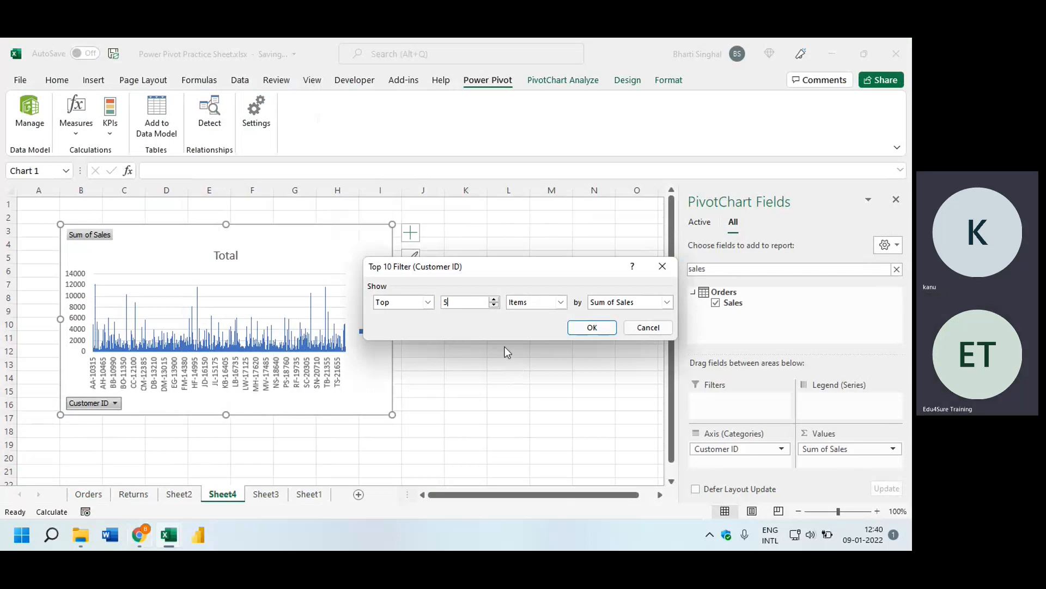
click(560, 302)
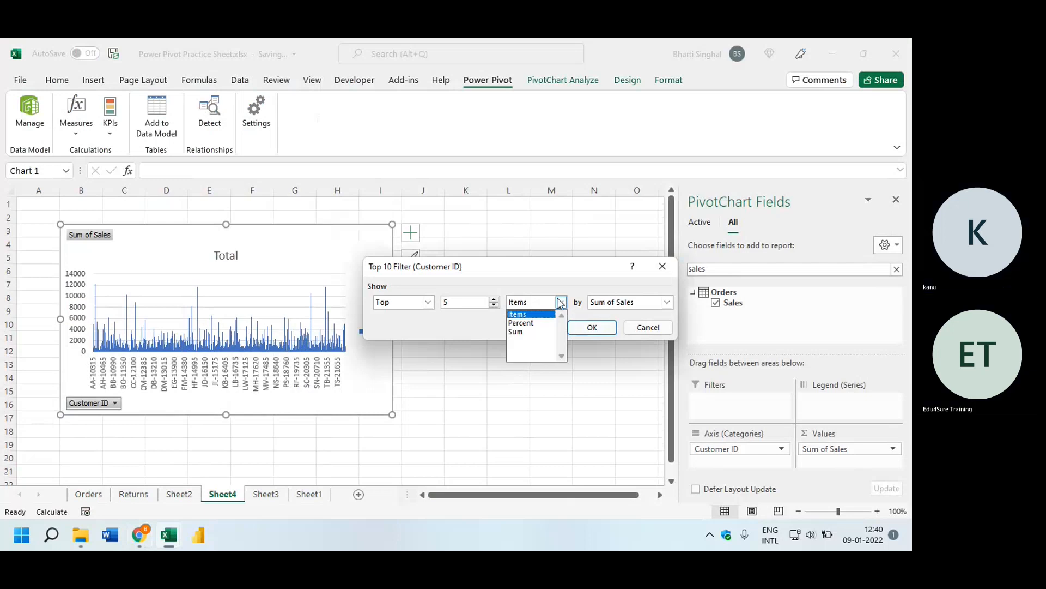
click(525, 330)
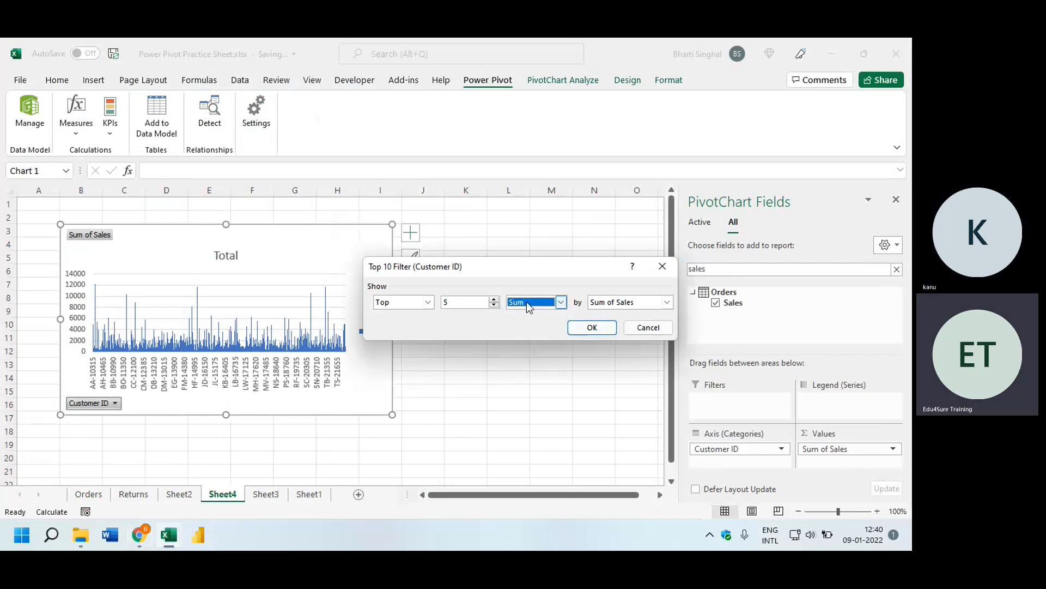
click(666, 302)
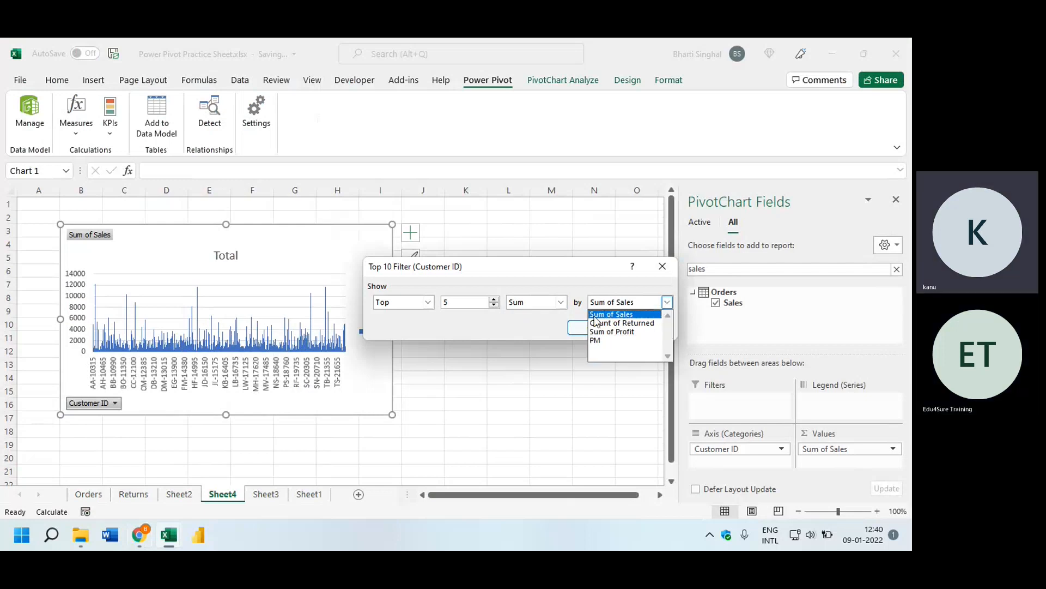
click(532, 315)
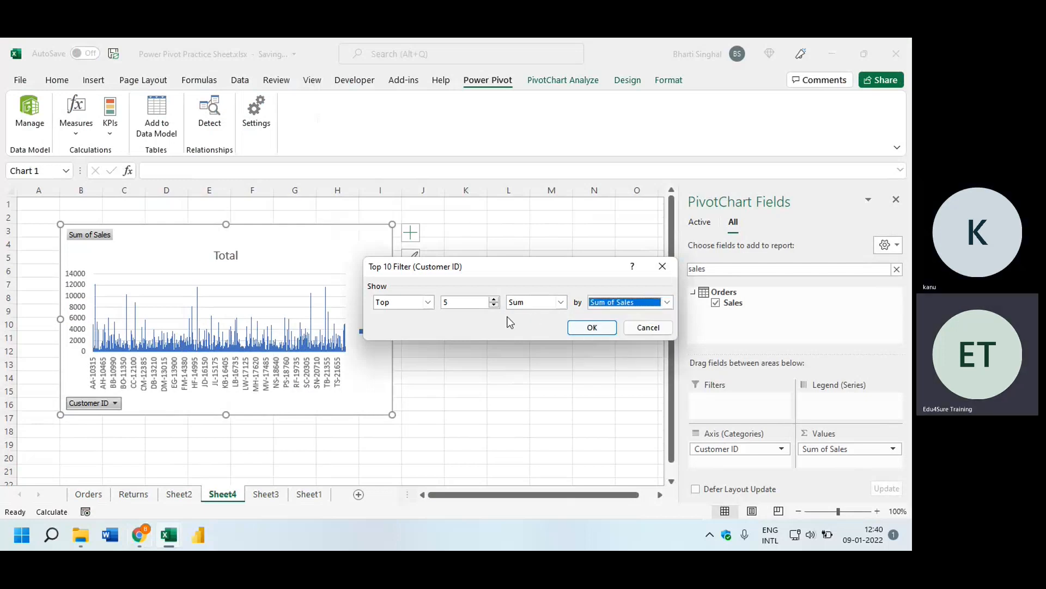
click(588, 327)
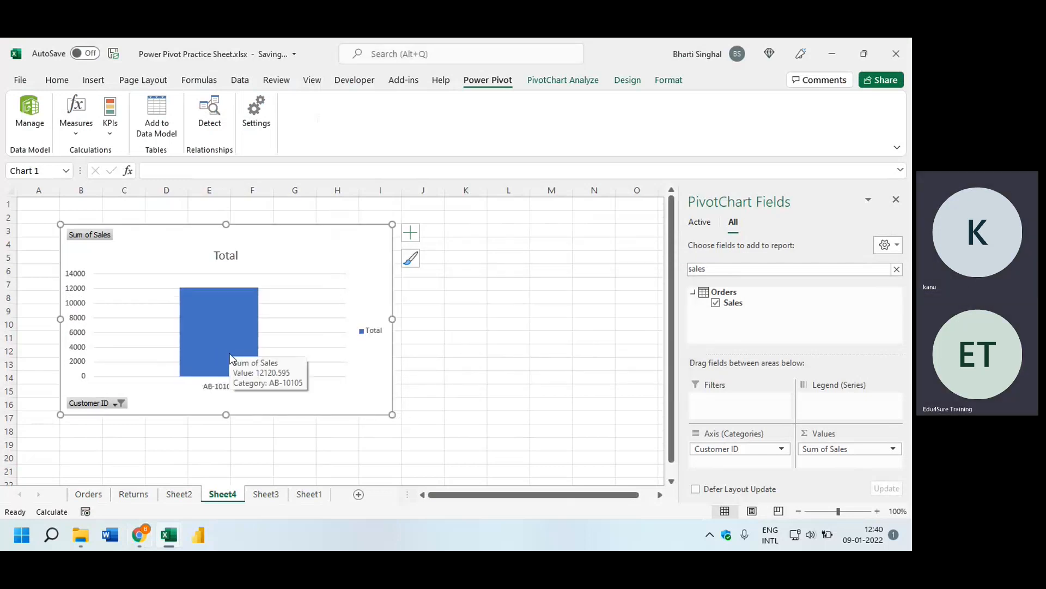
click(117, 405)
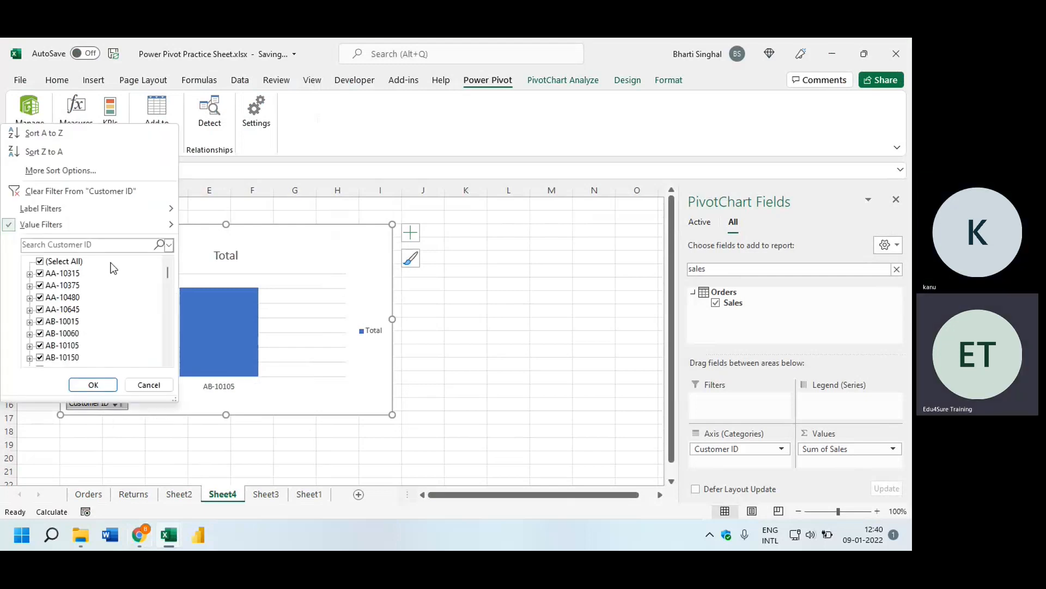
click(116, 195)
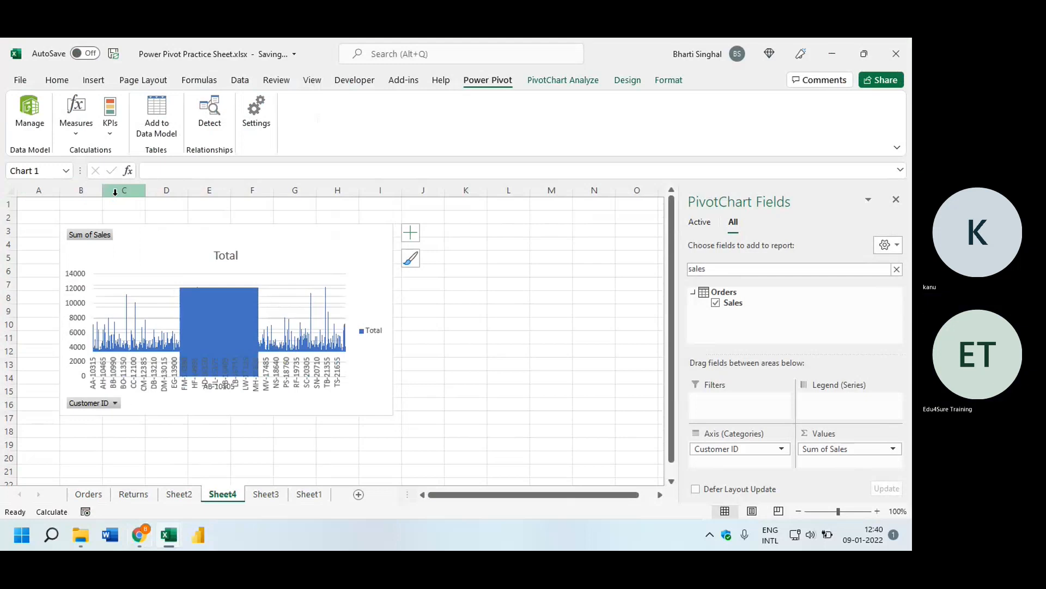
Step: Filter the chart's Customer ID axis with a Top 10 value filter set to Top 5 Items by Sum of Sales
click(116, 404)
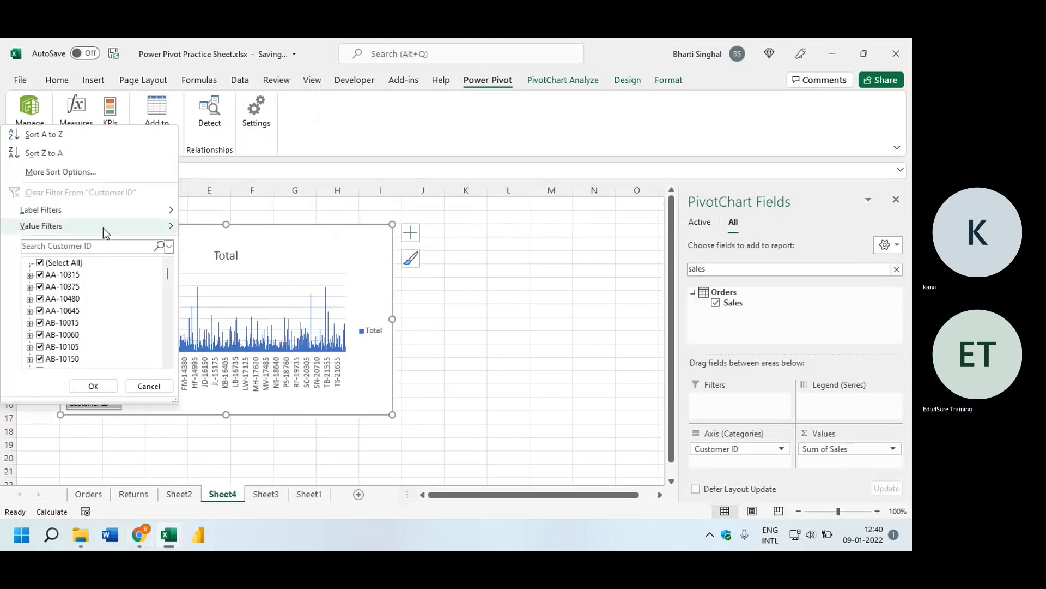
mouse_move(103, 227)
click(229, 405)
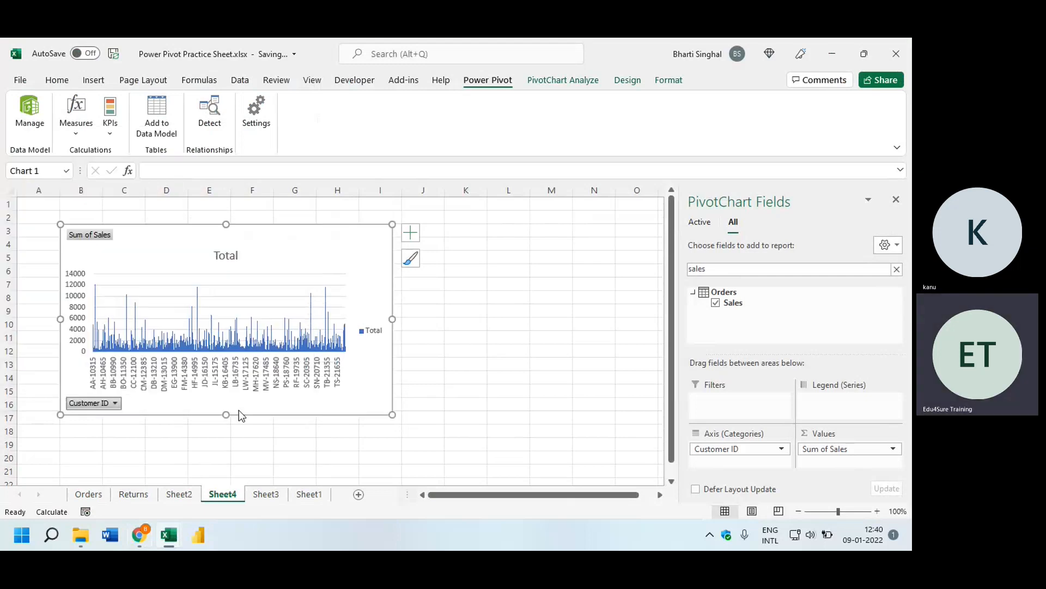
text(5)
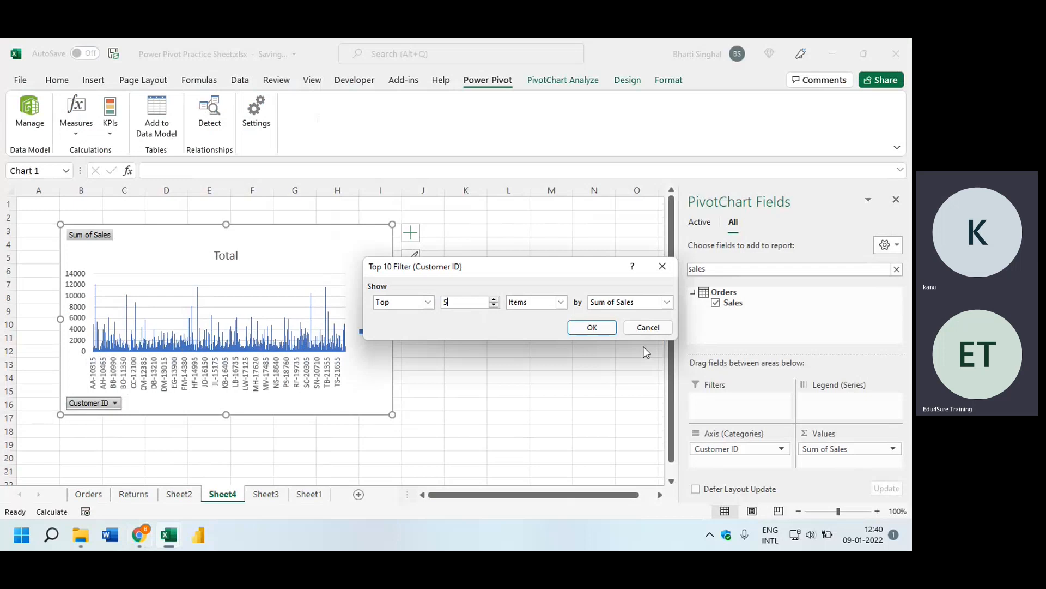
click(667, 302)
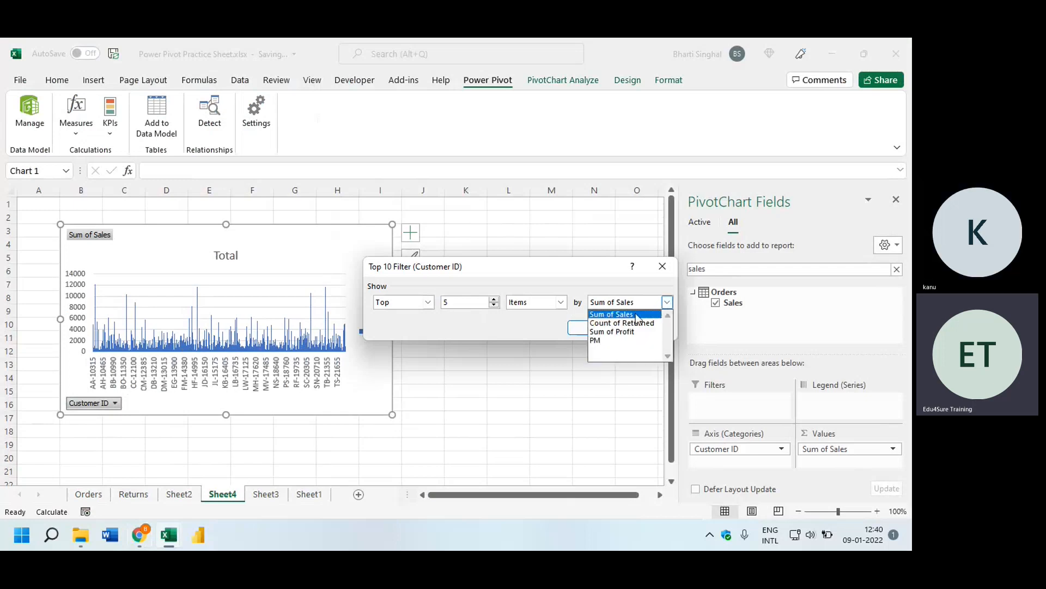
click(637, 319)
click(593, 327)
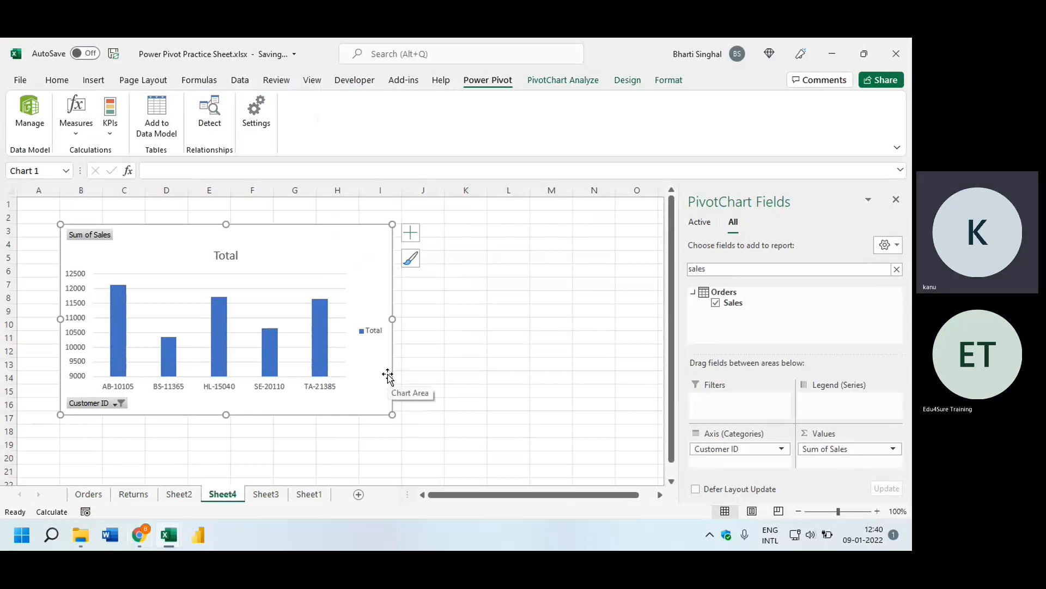
Step: Review the settings of the Top 10 value filter on the chart's Customer ID
click(119, 403)
mouse_move(116, 226)
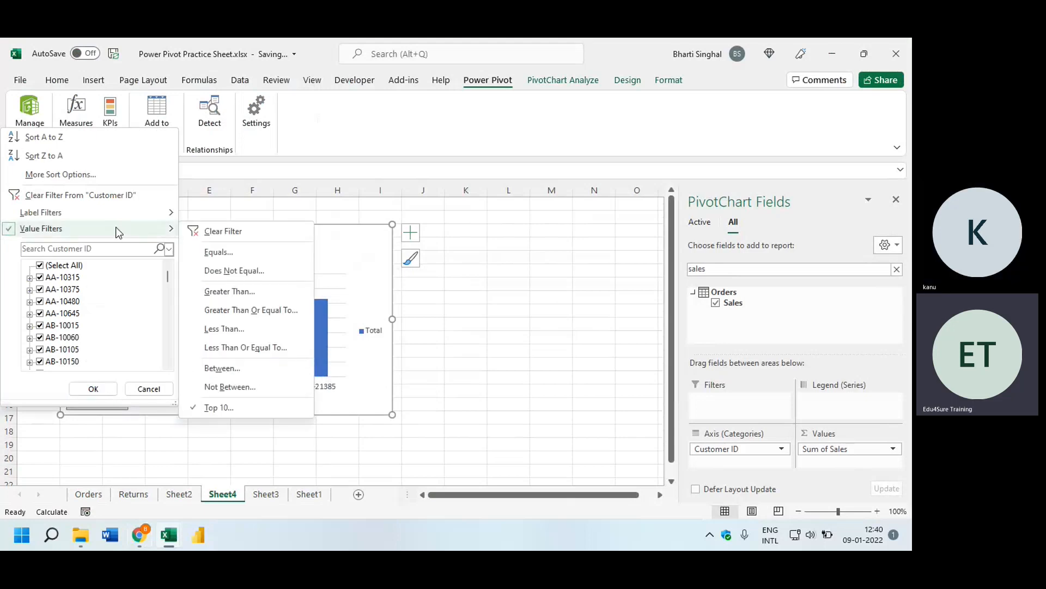
click(230, 407)
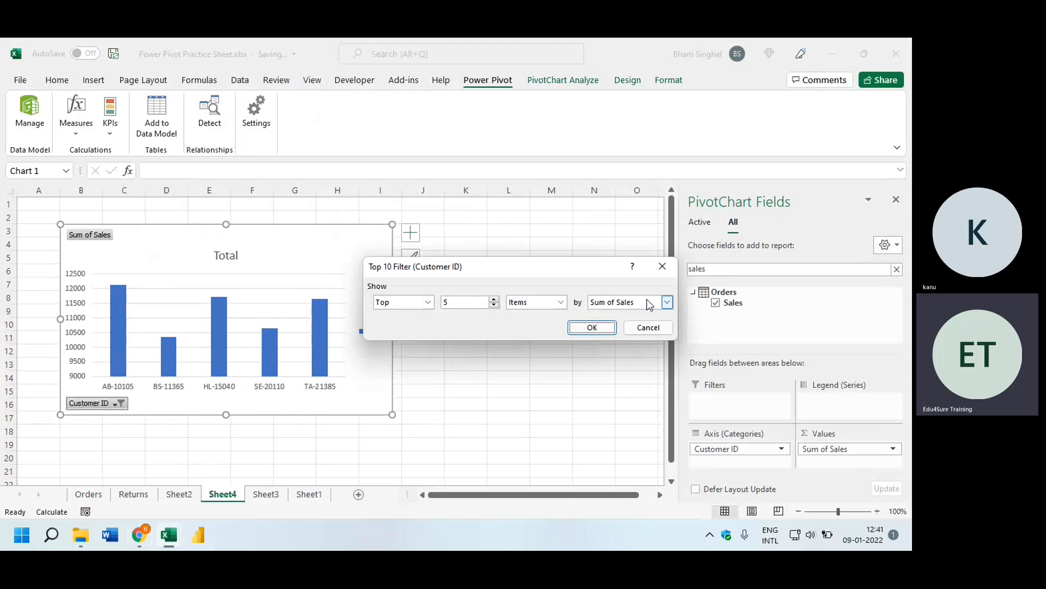
click(600, 329)
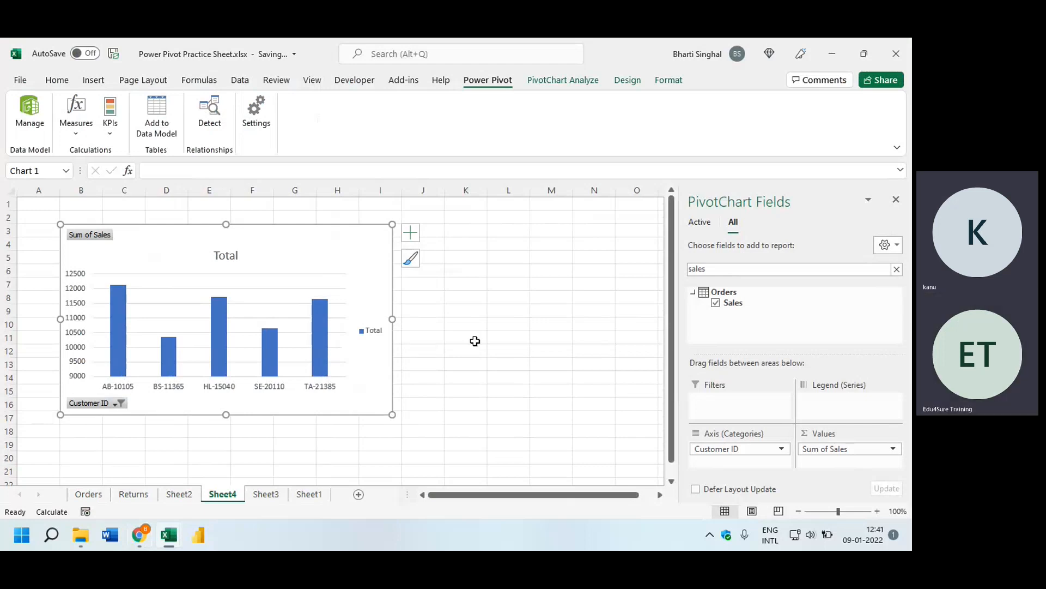
Step: Find the PM measure in the Orders table and add it to the PivotChart's values
double_click(719, 269)
text(pm)
drag(738, 300, 844, 456)
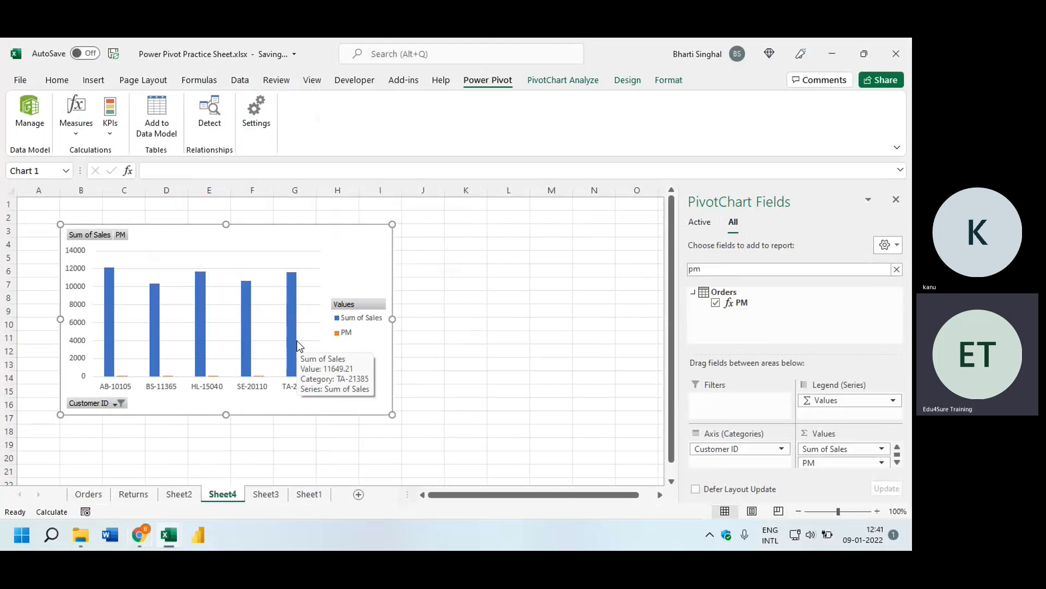
Step: Change the PivotChart to a Combo chart with PM as a line on the secondary axis, and widen the chart
right_click(347, 247)
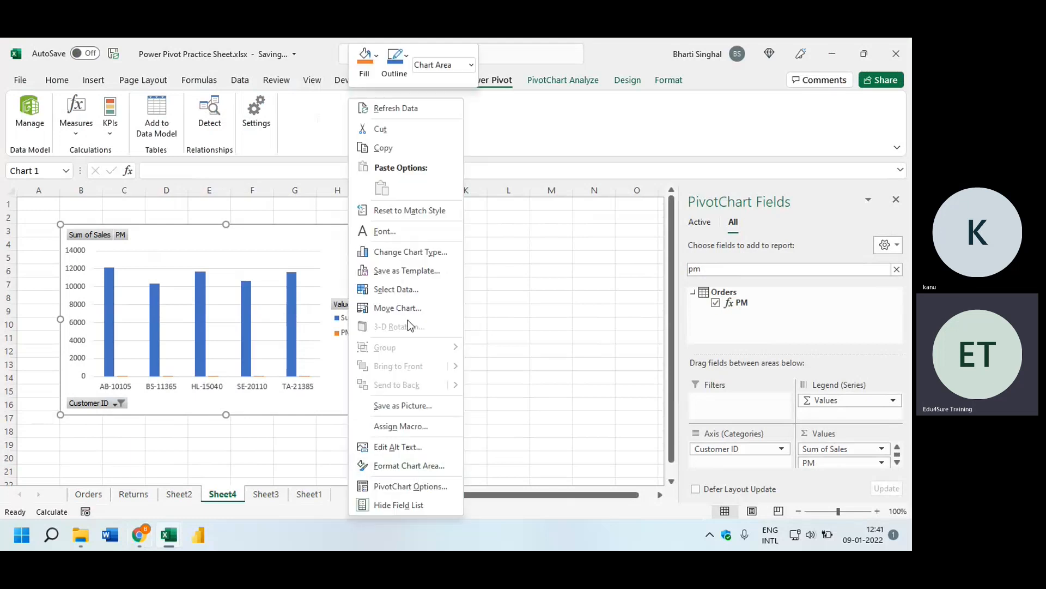
click(403, 253)
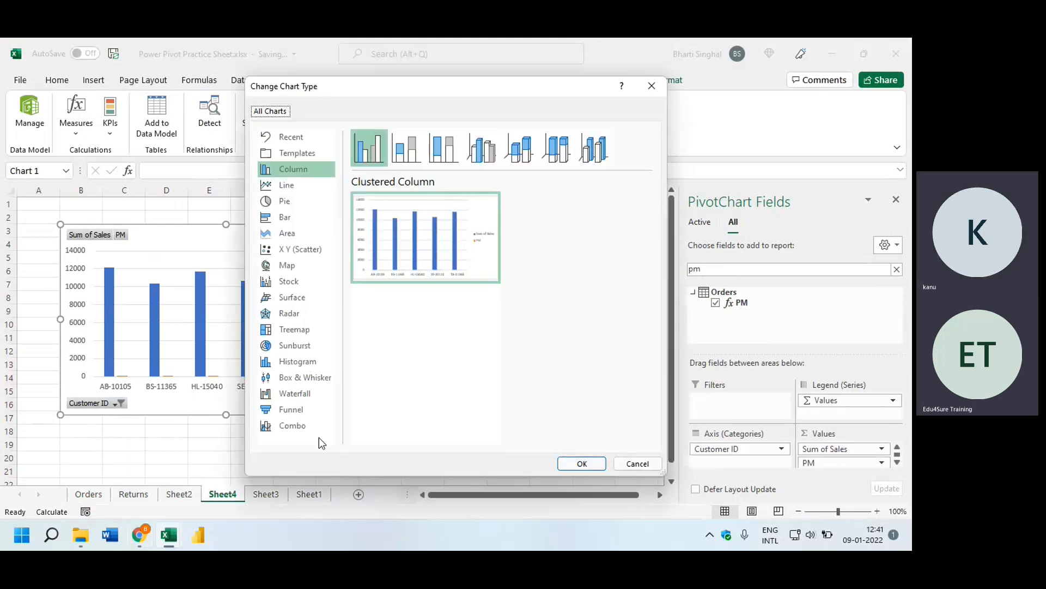
click(292, 427)
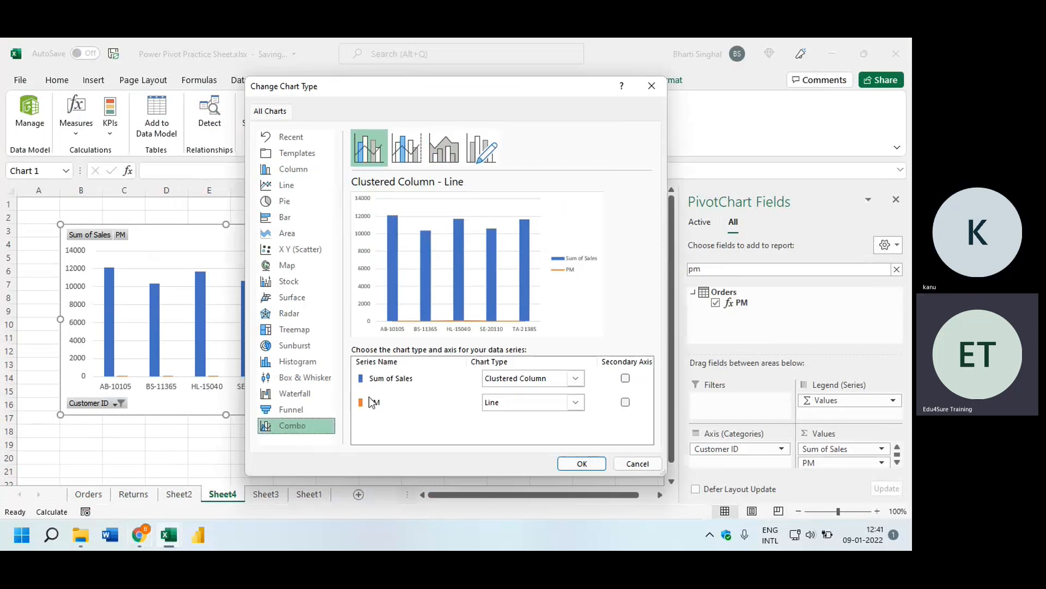
click(625, 402)
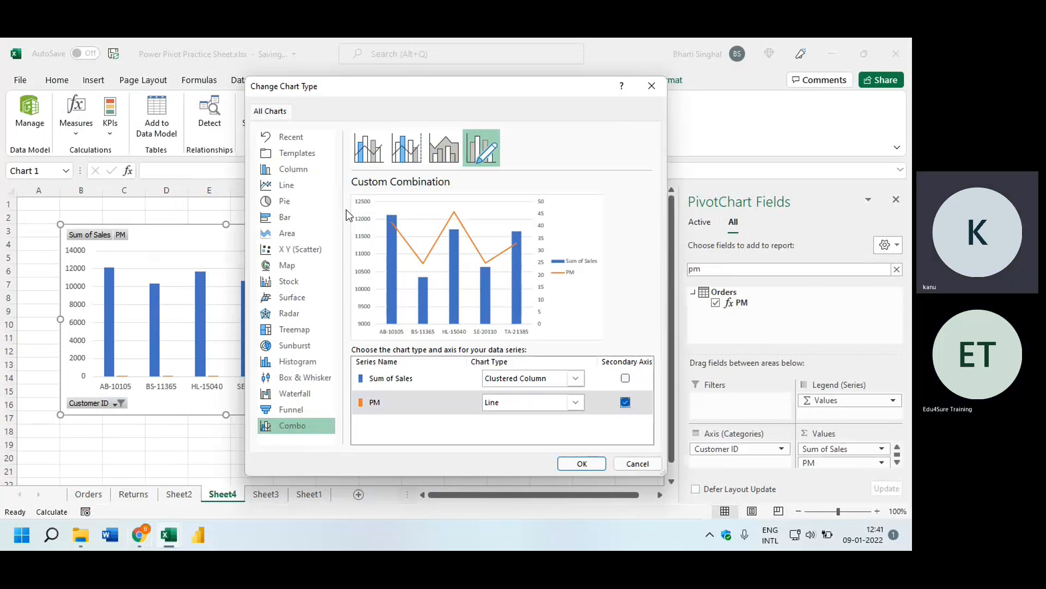
click(581, 463)
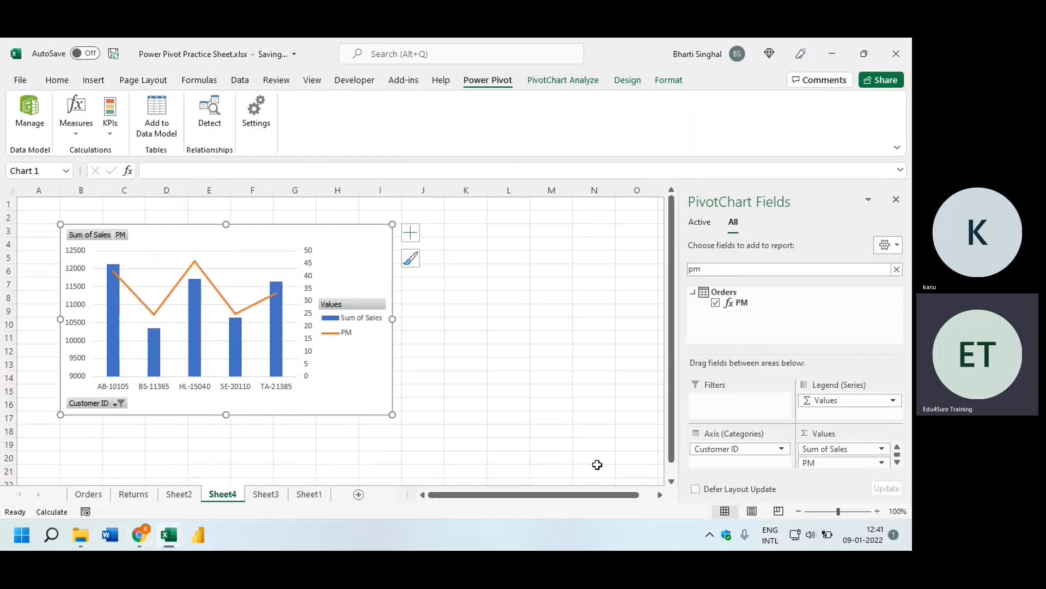
drag(393, 318, 434, 319)
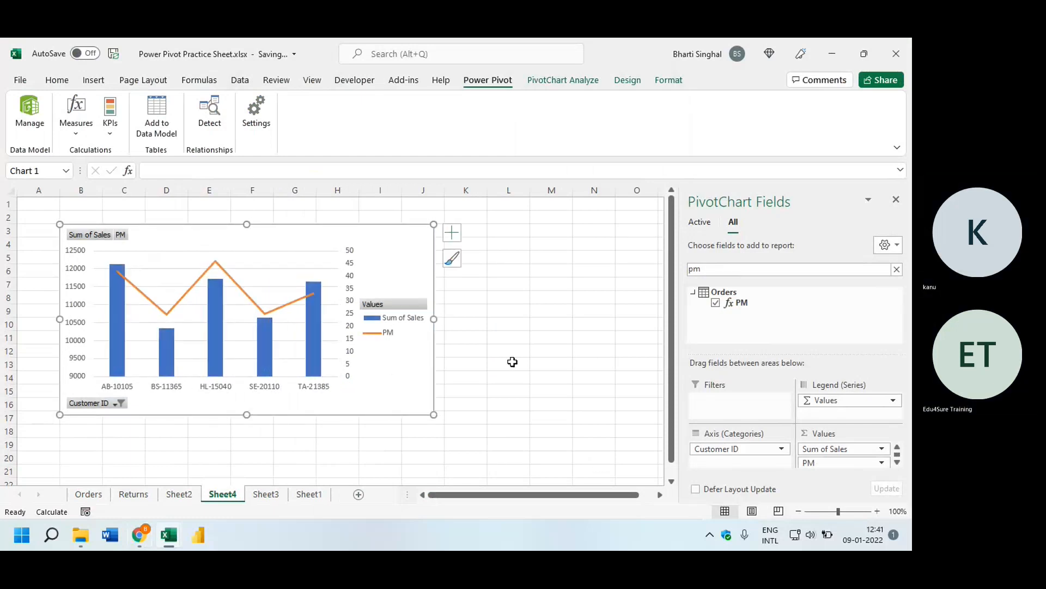
Step: Sort the chart's Customer ID categories in descending order by PM
mouse_move(197, 290)
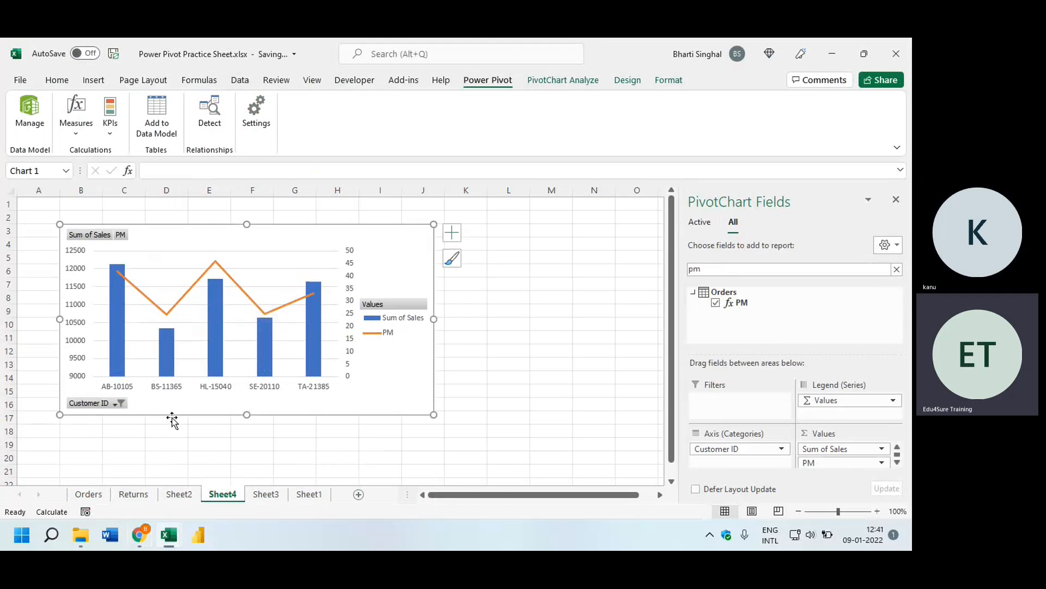
click(118, 403)
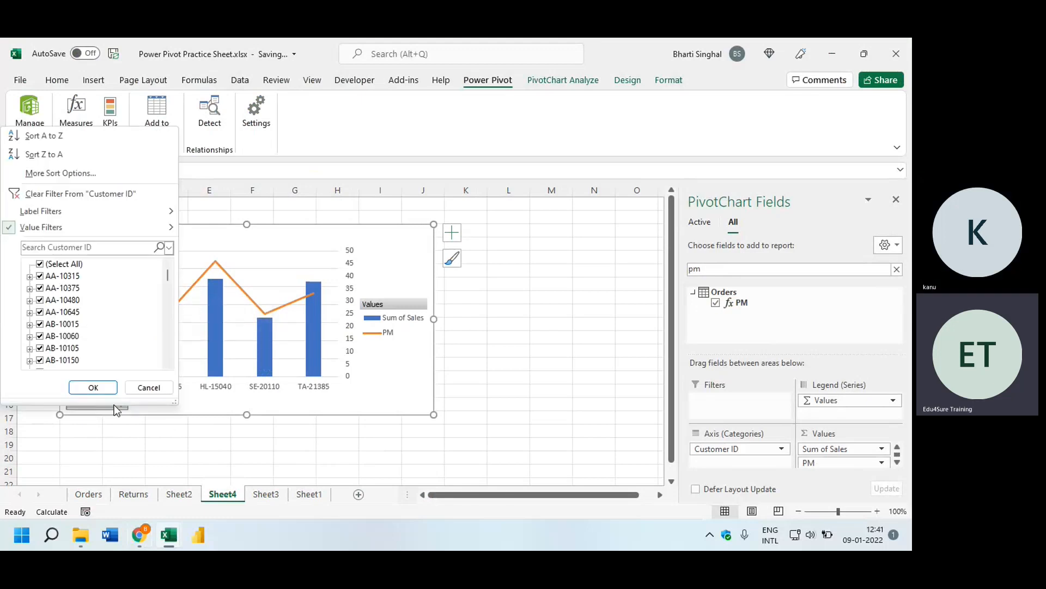
click(61, 174)
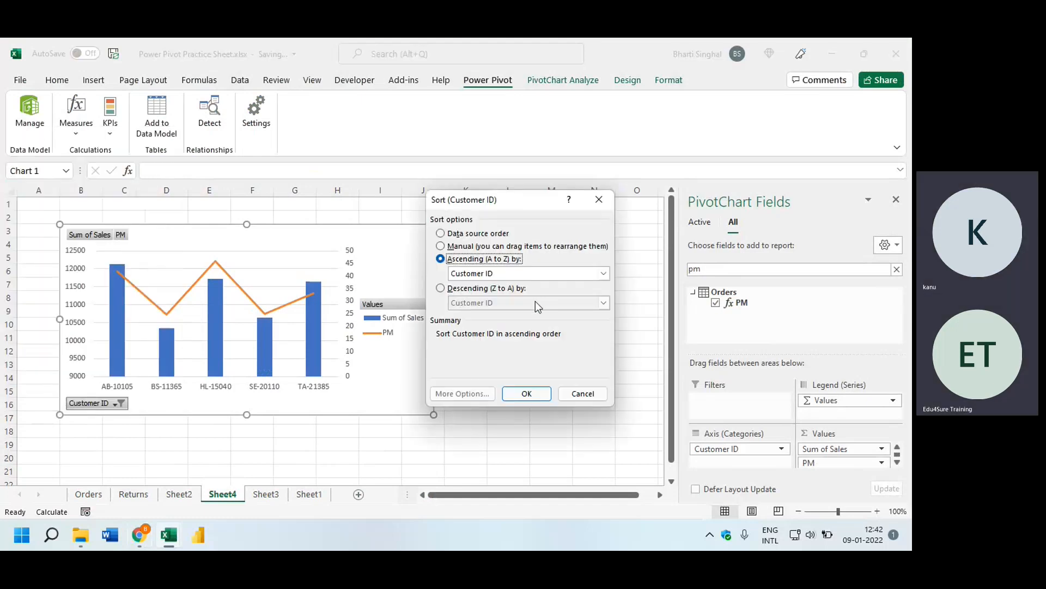
click(440, 287)
click(505, 303)
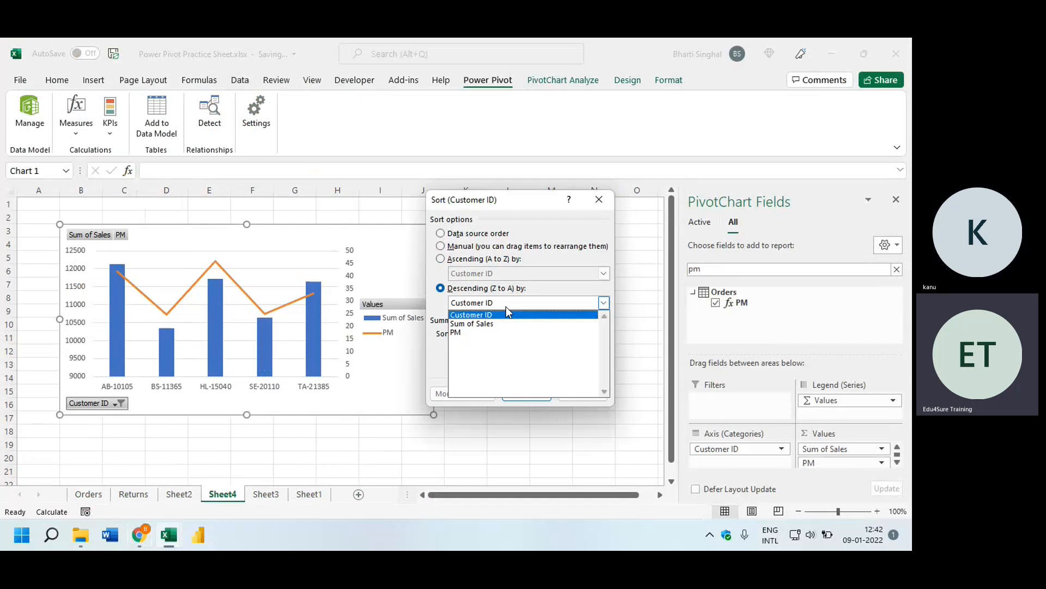
click(467, 332)
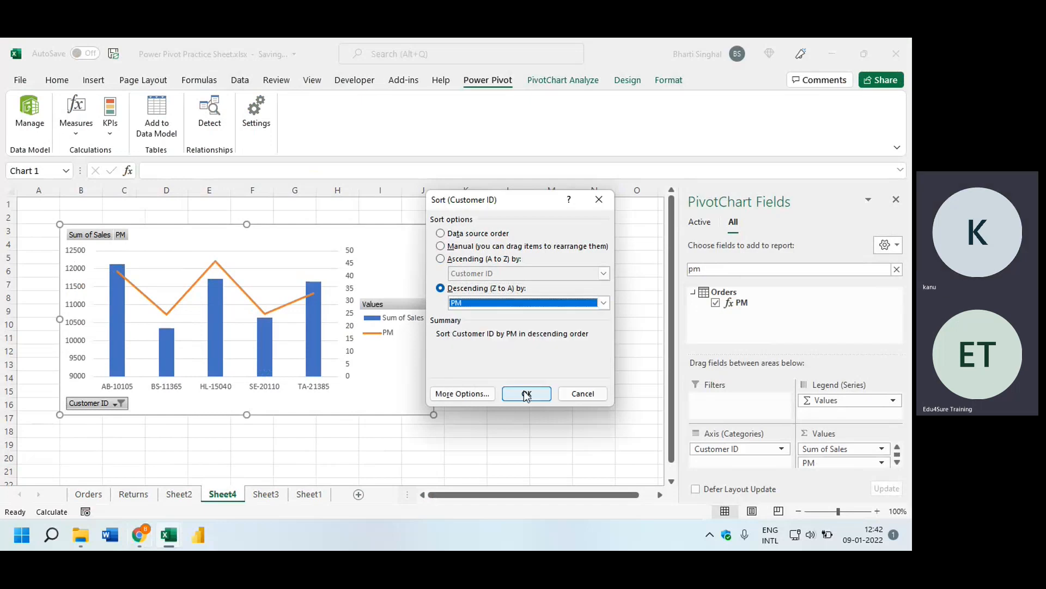
click(520, 392)
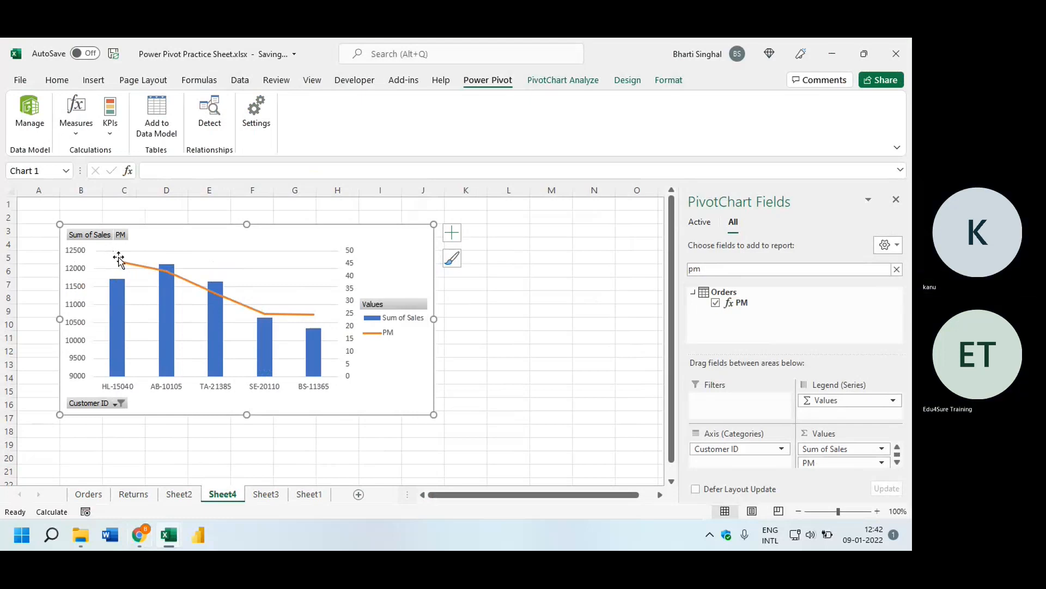
Step: Examine the PM value of each of the five customers along the chart's line
mouse_move(117, 266)
mouse_move(170, 291)
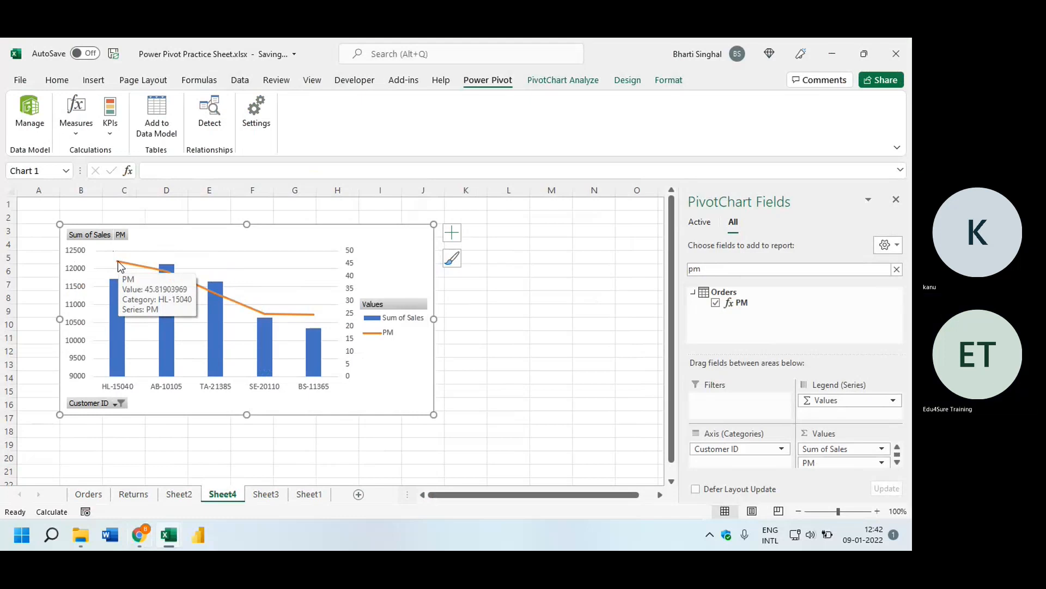
mouse_move(168, 270)
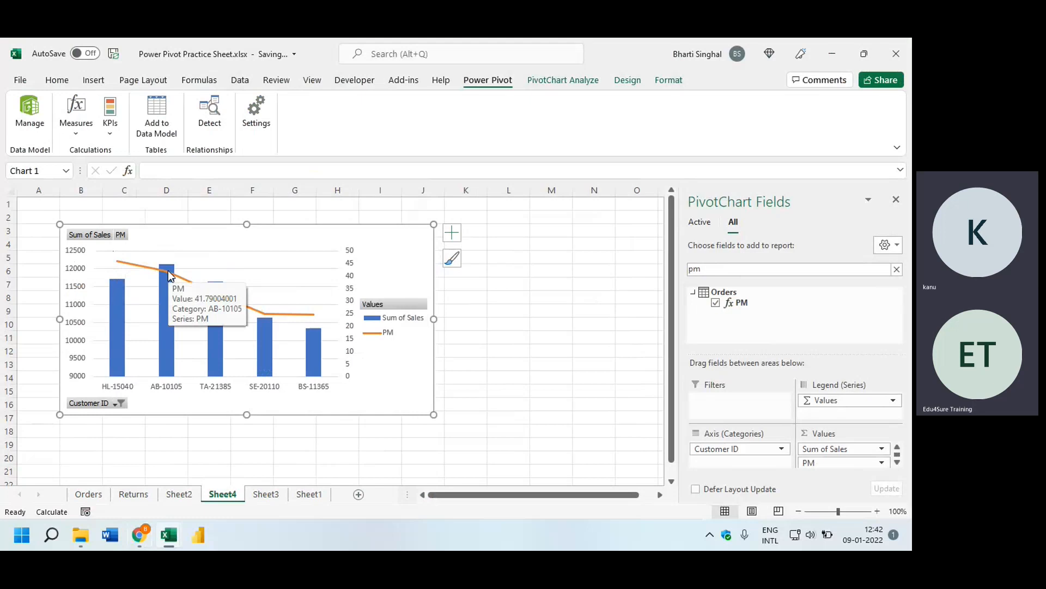
mouse_move(217, 294)
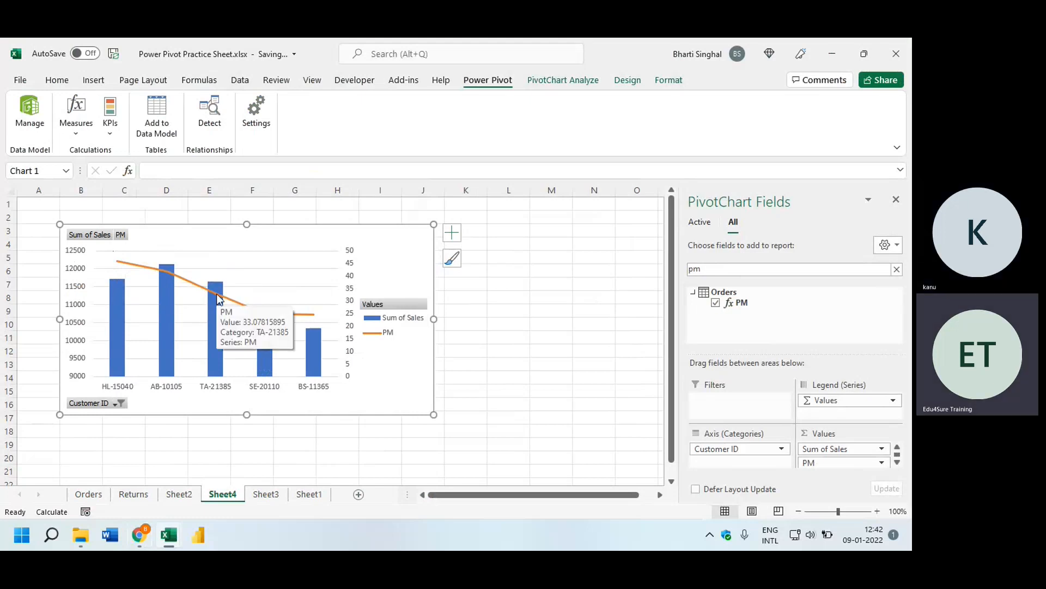
mouse_move(266, 314)
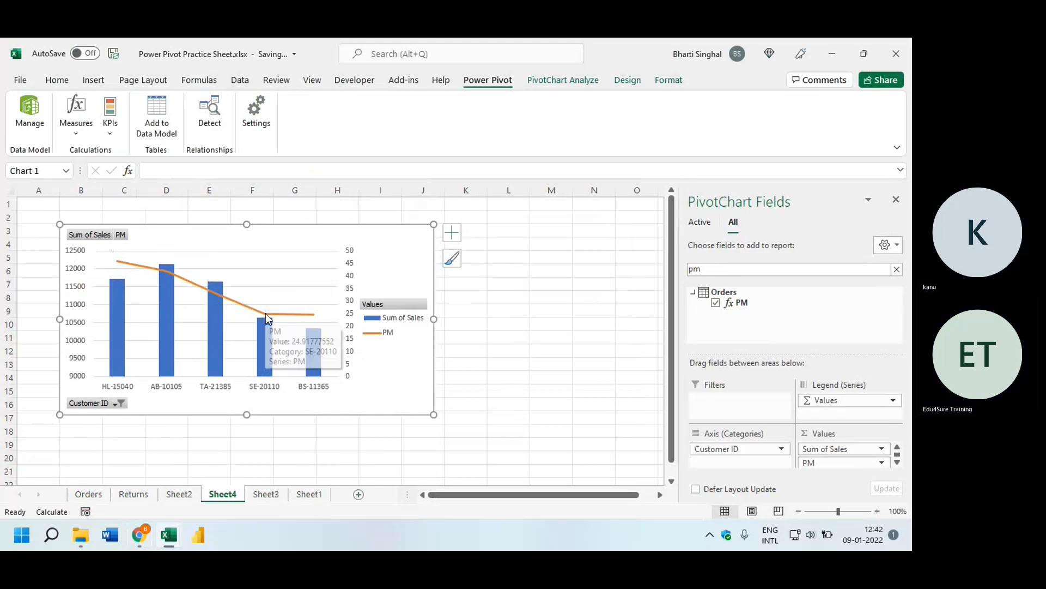
mouse_move(314, 317)
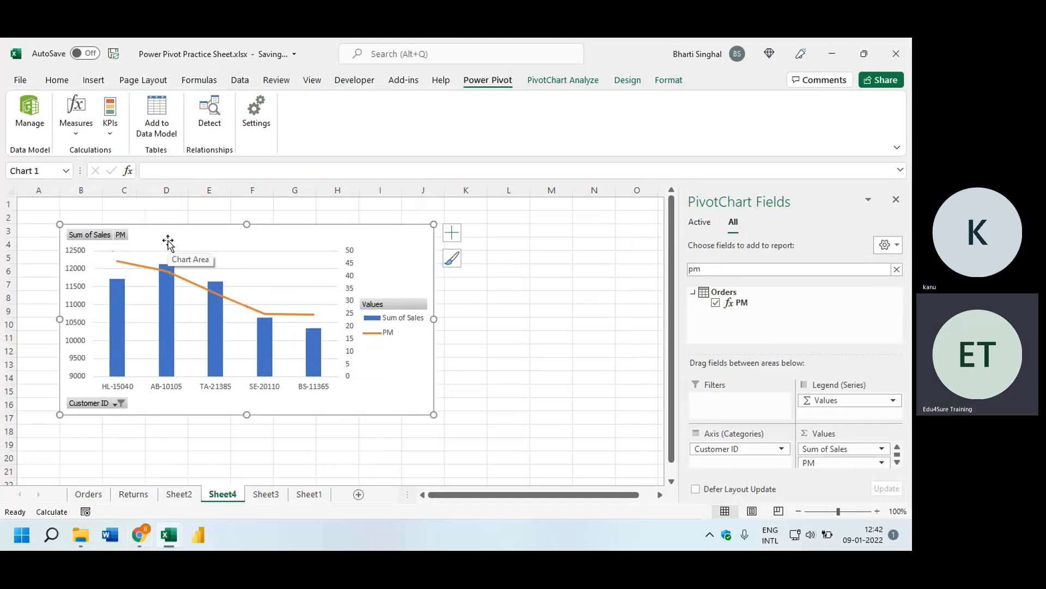
mouse_move(115, 308)
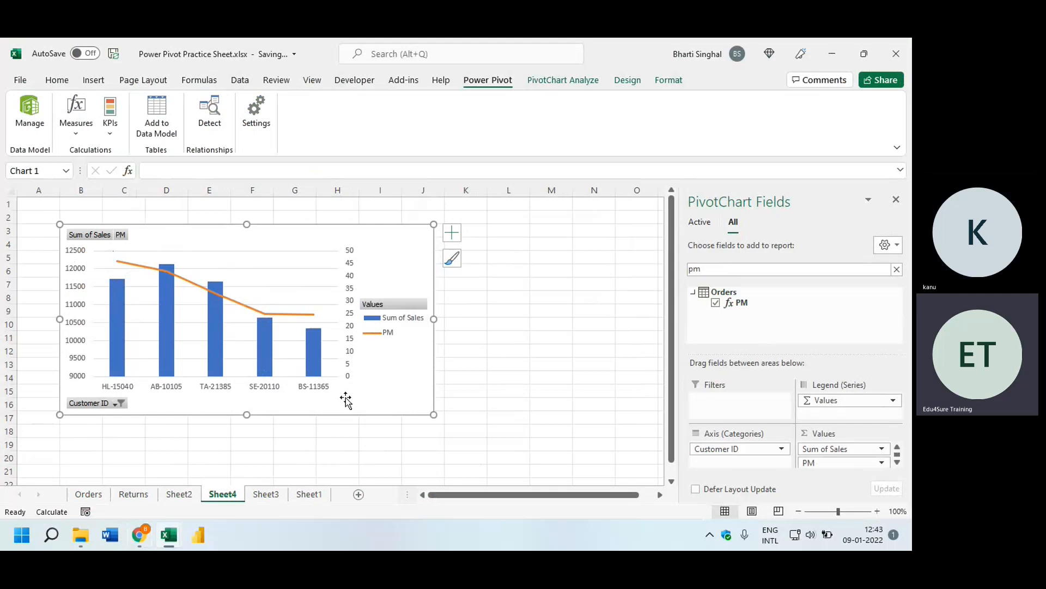
Step: Build the empty PivotTable on Sheet1 with Order ID as rows and Sales as values
click(267, 494)
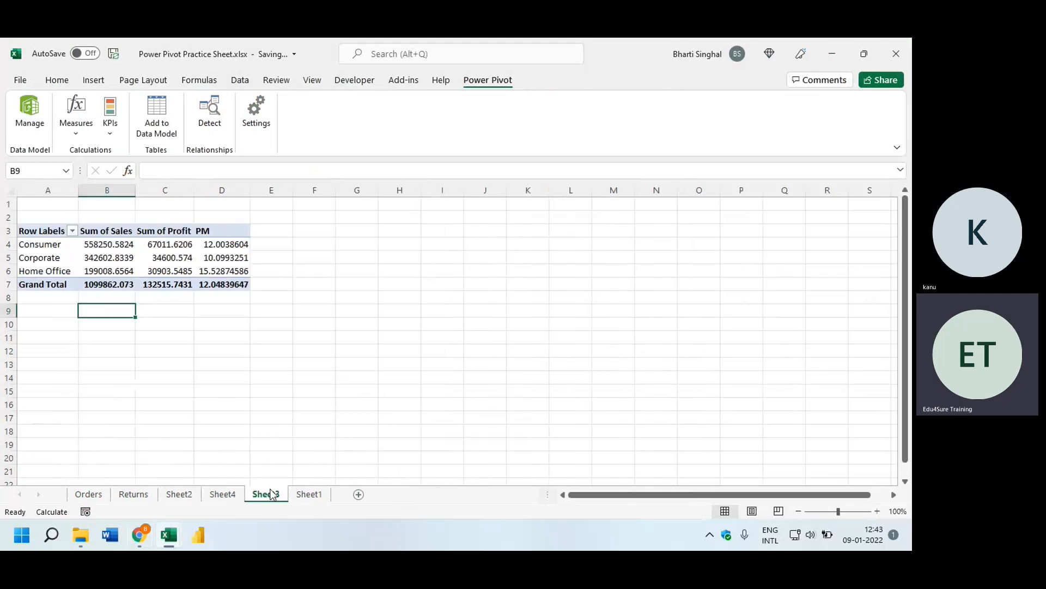
click(318, 494)
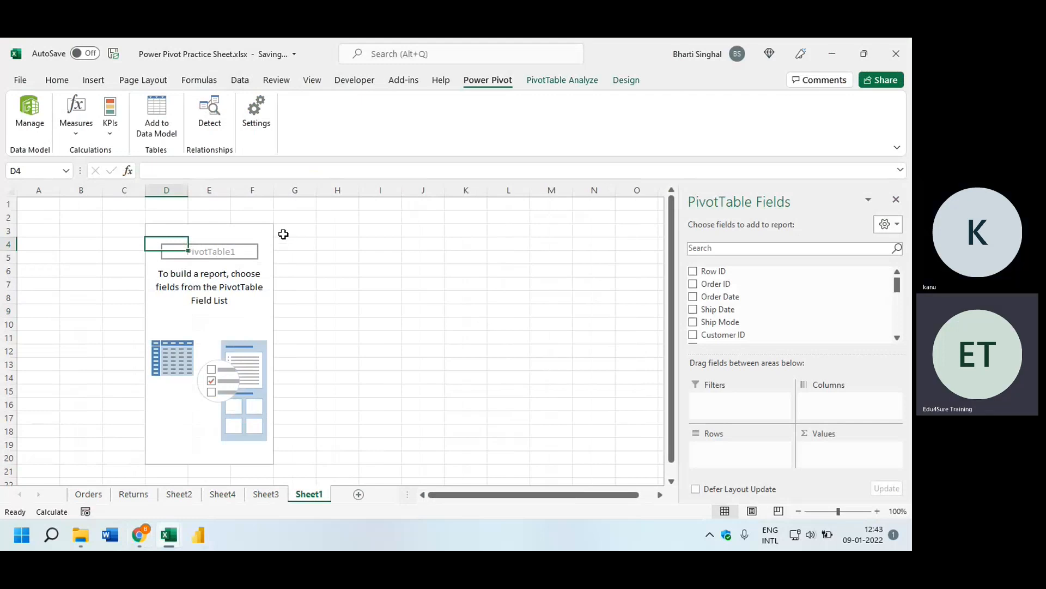
click(238, 313)
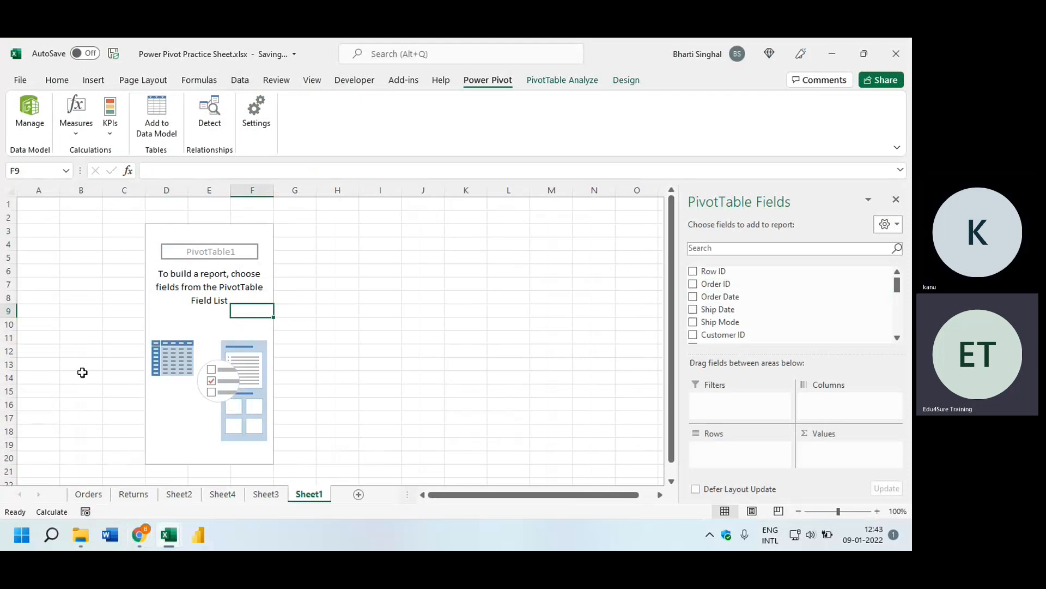
drag(731, 292, 731, 463)
click(725, 250)
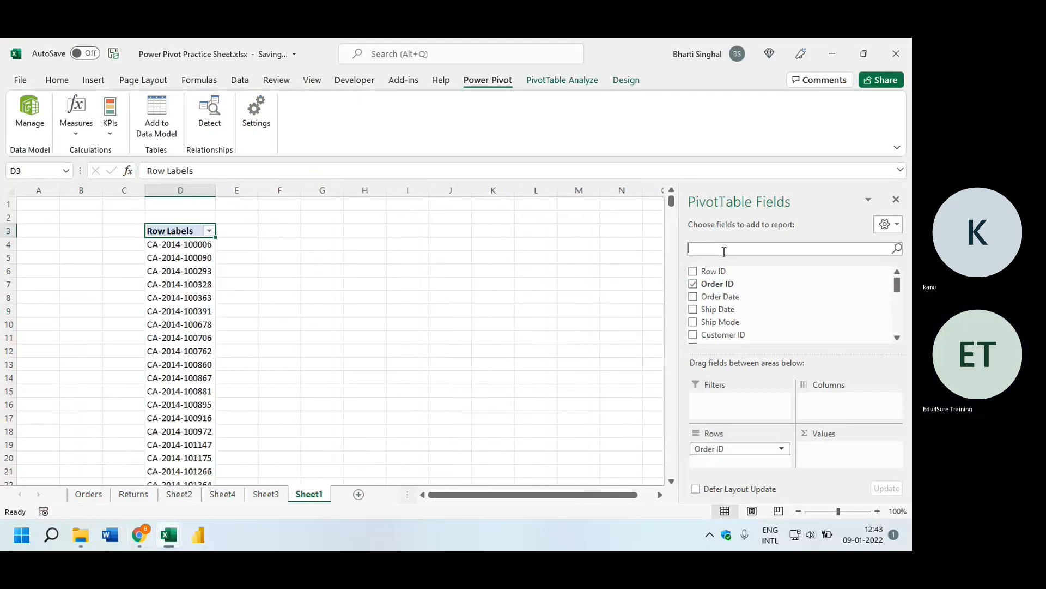
text(sale)
drag(728, 272, 855, 455)
Step: Sort the Sheet1 PivotTable by Sum of Sales from largest to smallest and highlight the first two orders' sales
click(246, 244)
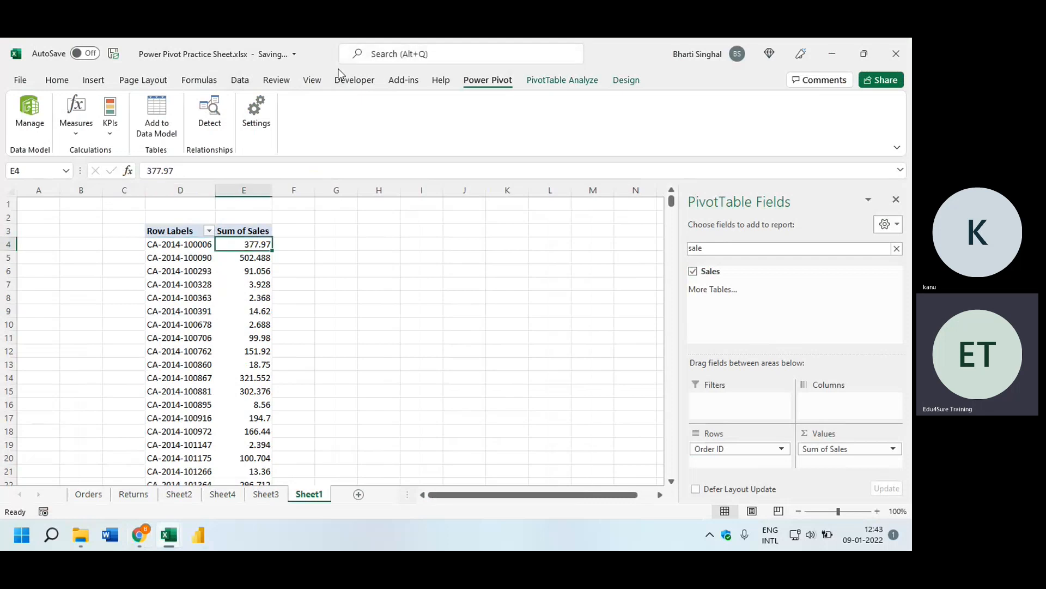
click(240, 80)
click(520, 129)
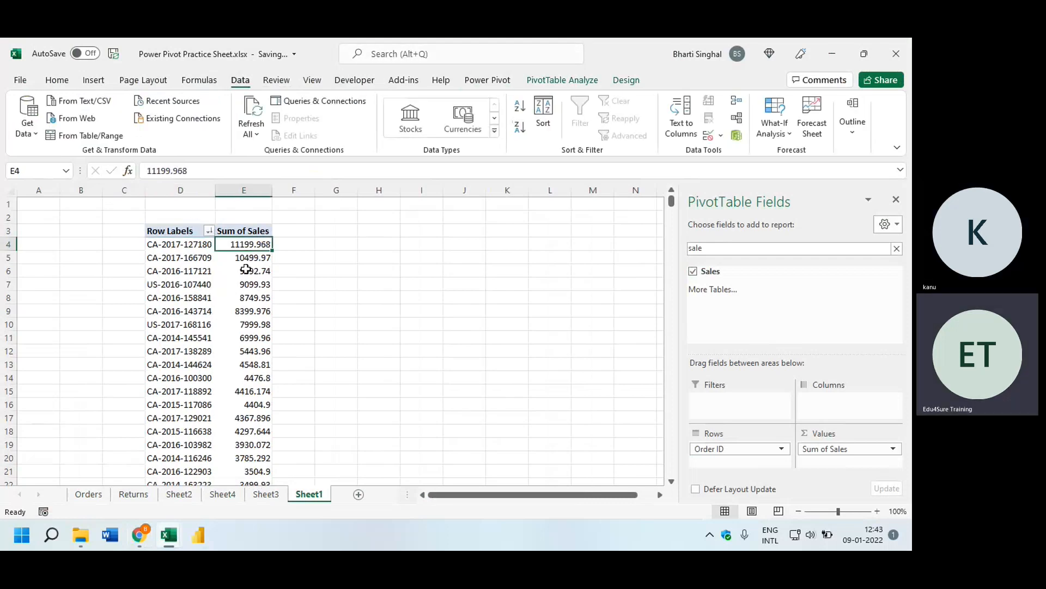
drag(197, 247, 248, 257)
click(369, 308)
drag(255, 244, 257, 258)
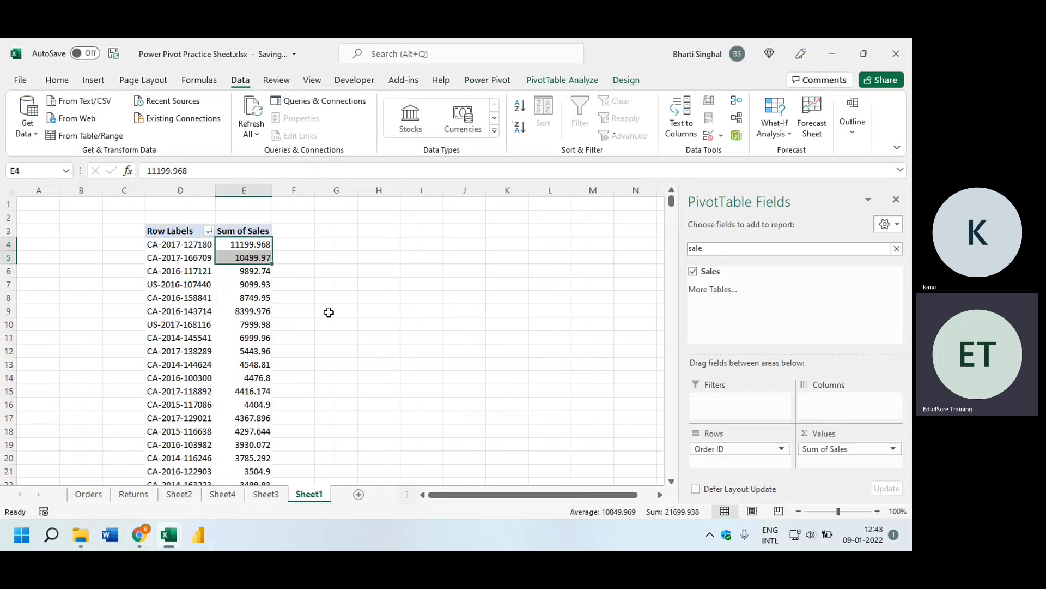
click(318, 247)
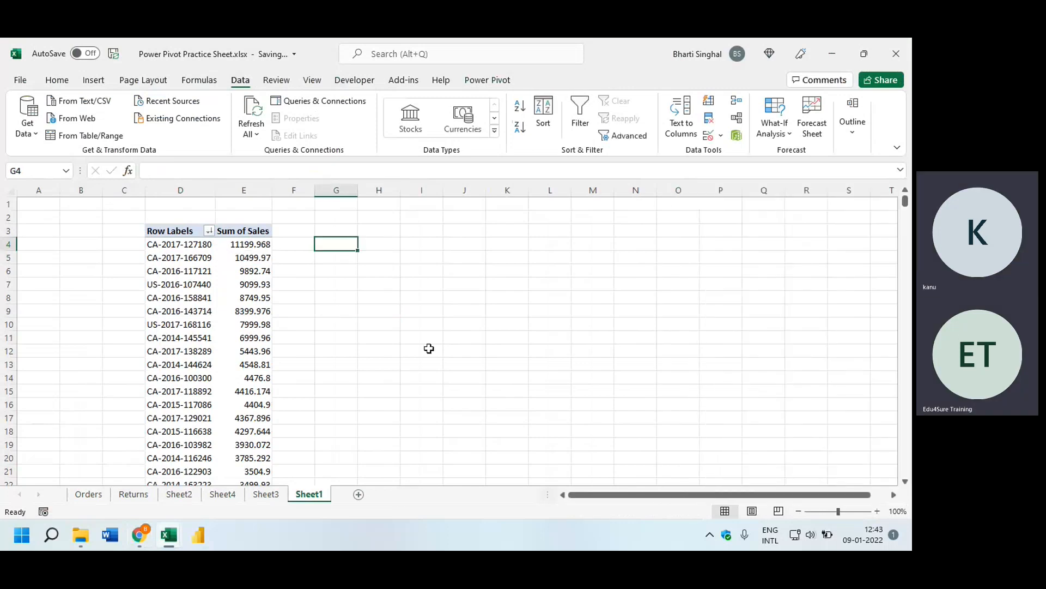
text(2)
key(Tab)
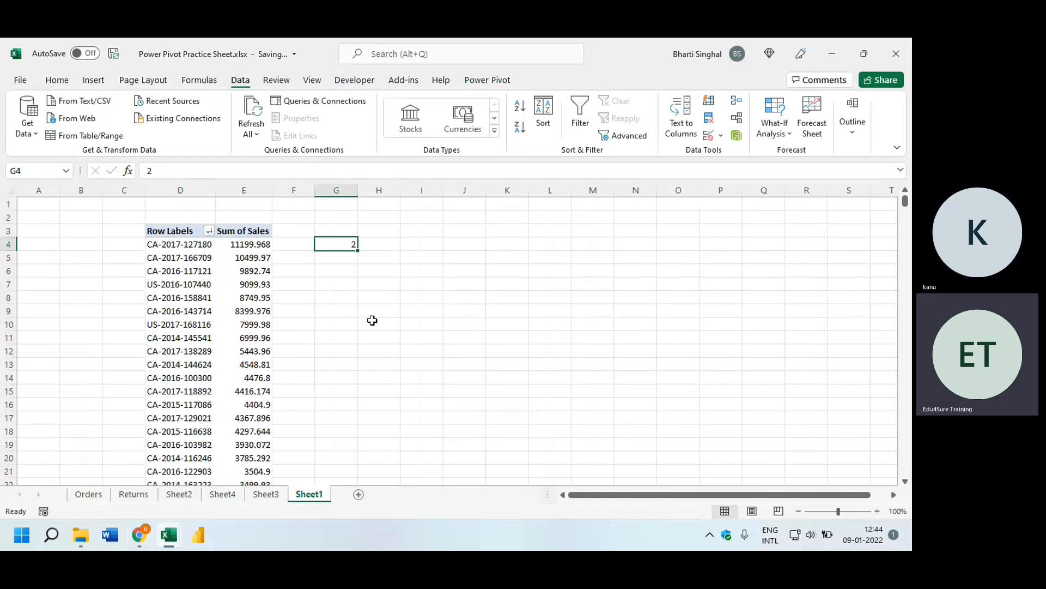
key(Delete)
Step: Highlight the highest Sum of Sales values in the Sheet1 PivotTable, narrowing down to the first two orders
drag(244, 244, 246, 271)
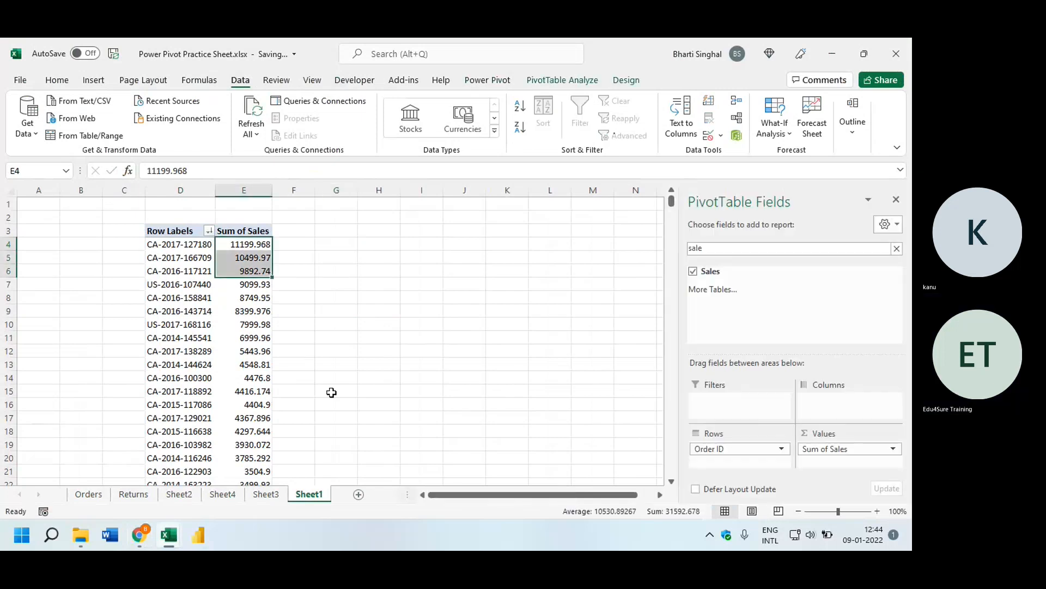
click(304, 297)
drag(242, 244, 254, 316)
click(336, 284)
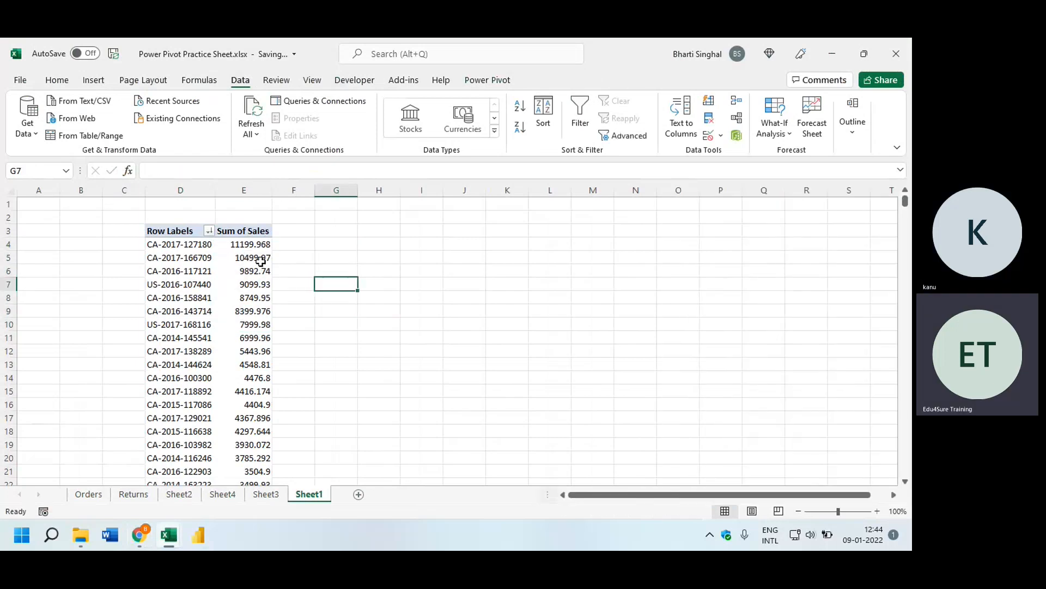
drag(257, 244, 254, 258)
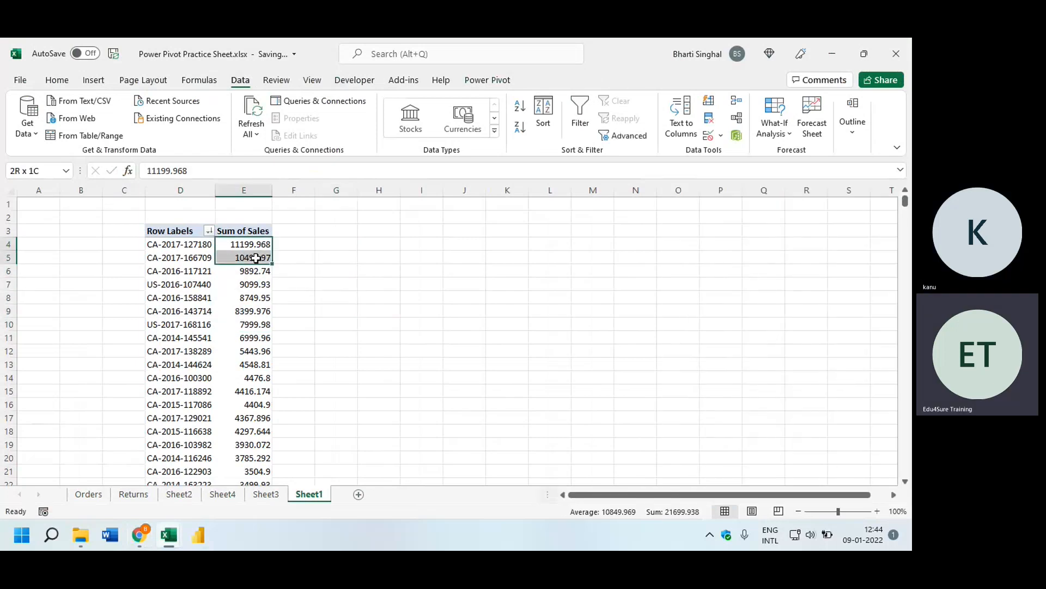
click(252, 243)
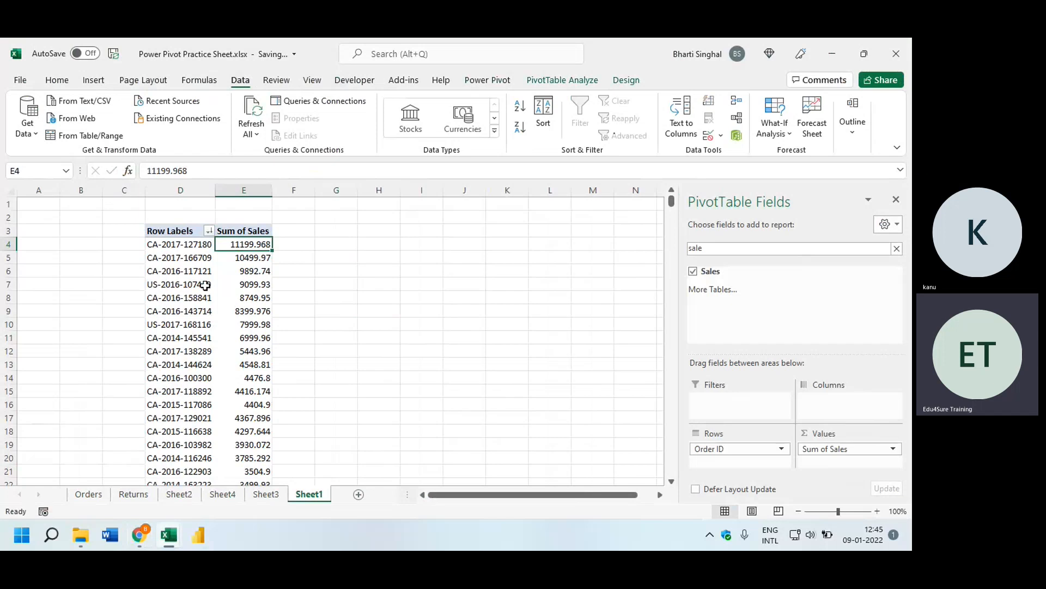
click(327, 236)
text(=filter()
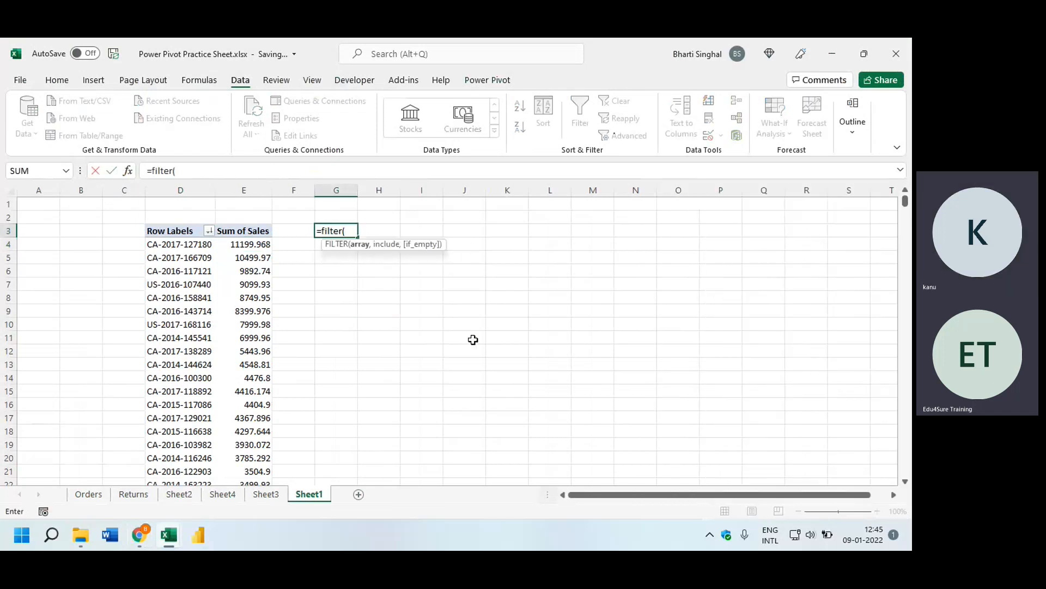
key(BackSpace)
key(BackSpace)
key(BackSpace)
key(BackSpace)
key(BackSpace)
key(BackSpace)
key(BackSpace)
key(BackSpace)
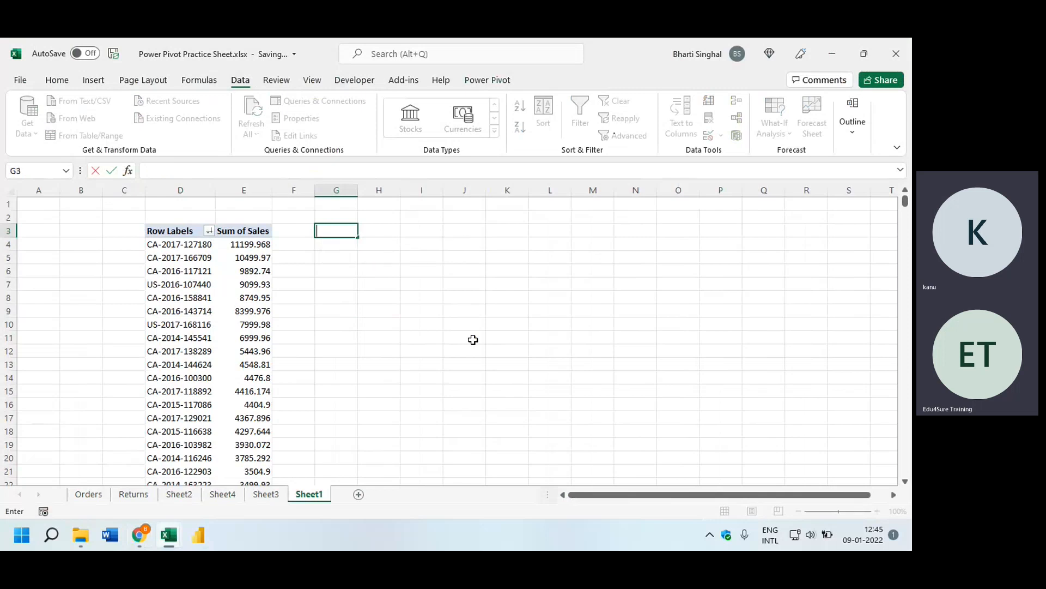
click(473, 339)
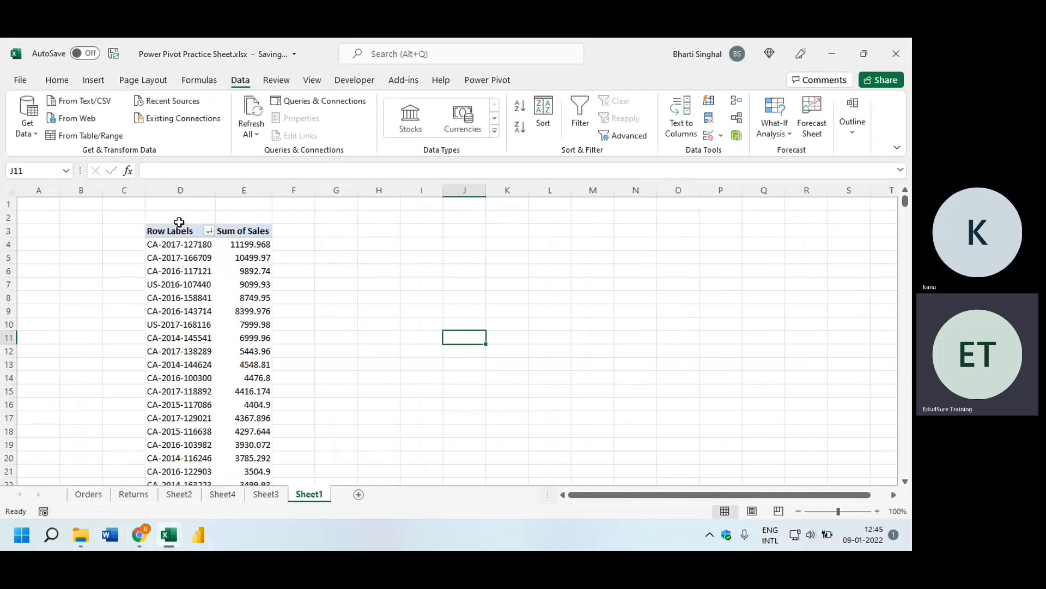
Step: Start a new Power Pivot measure in the Orders table and name it Tx Over 10 k
click(473, 81)
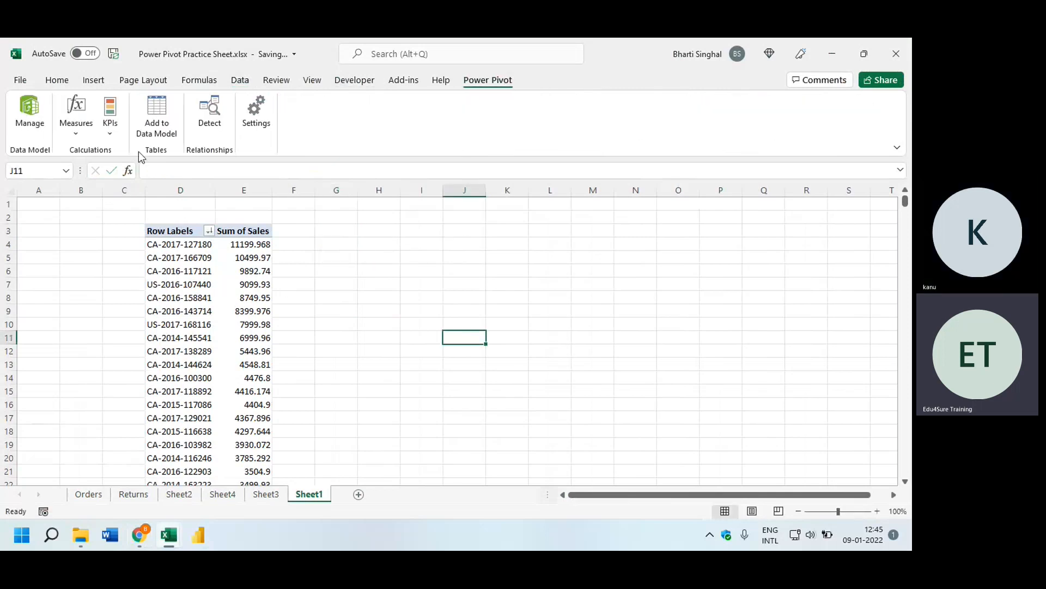
click(77, 132)
click(103, 158)
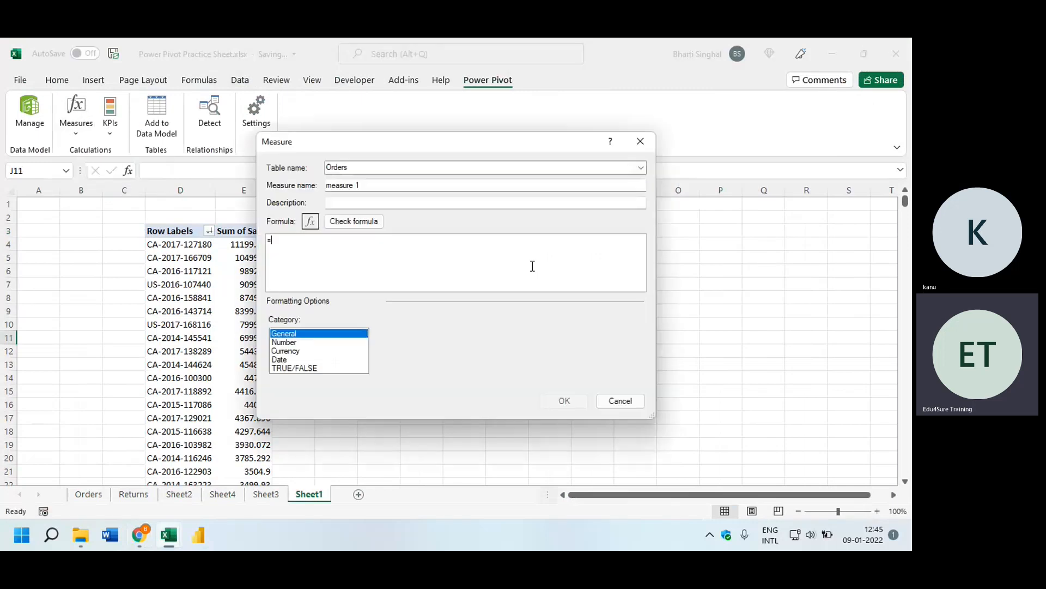
drag(360, 186, 269, 177)
text(Tx Over 10 k)
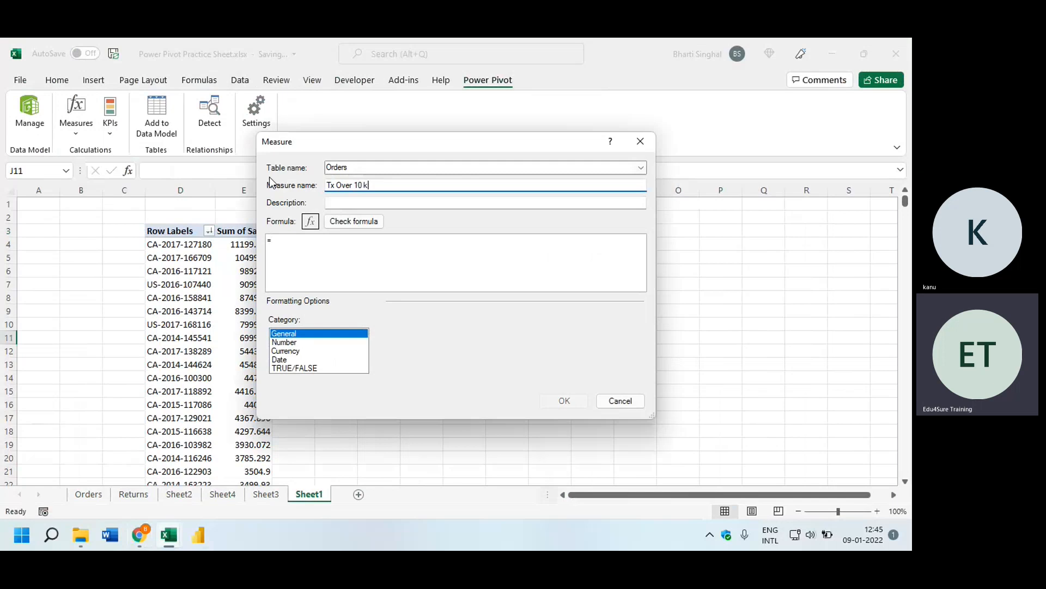
Step: Begin the measure's formula with =countx(filter(Orders, Orders[Sales]>10000), to keep only orders with sales above 10000
click(303, 245)
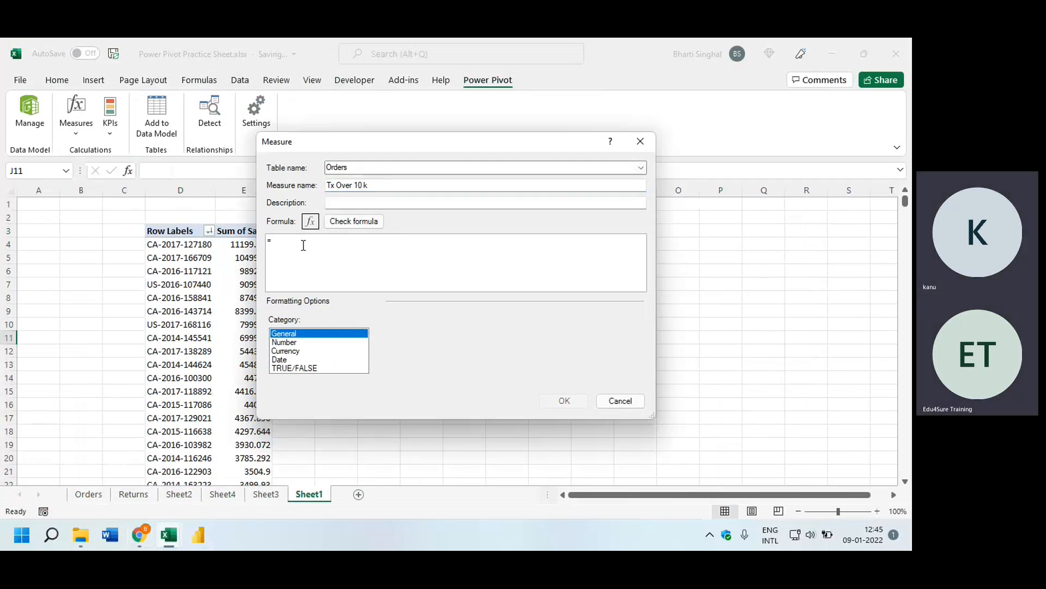
text(countx()
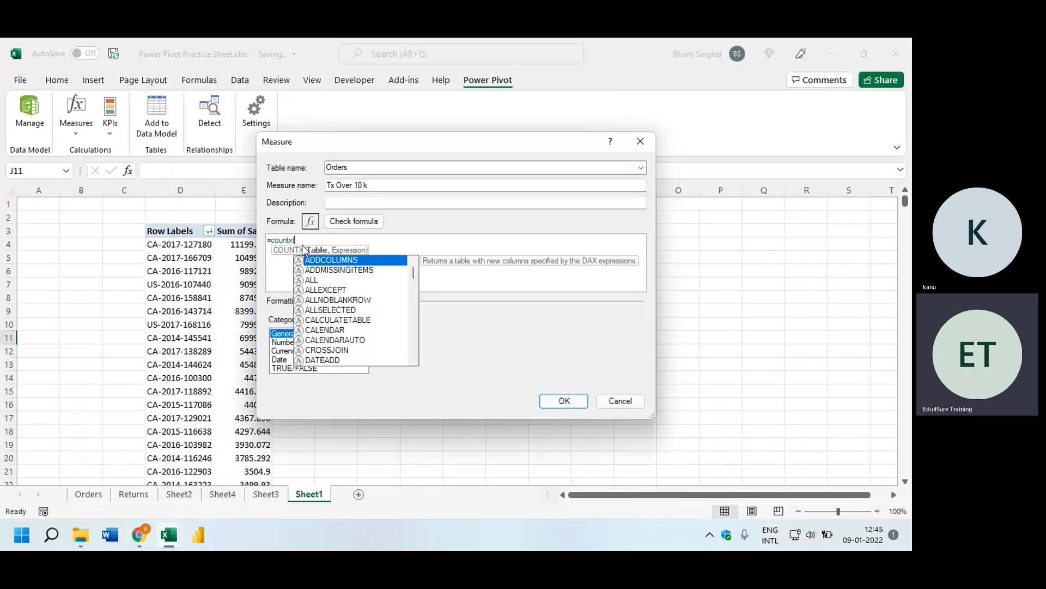
text(filter()
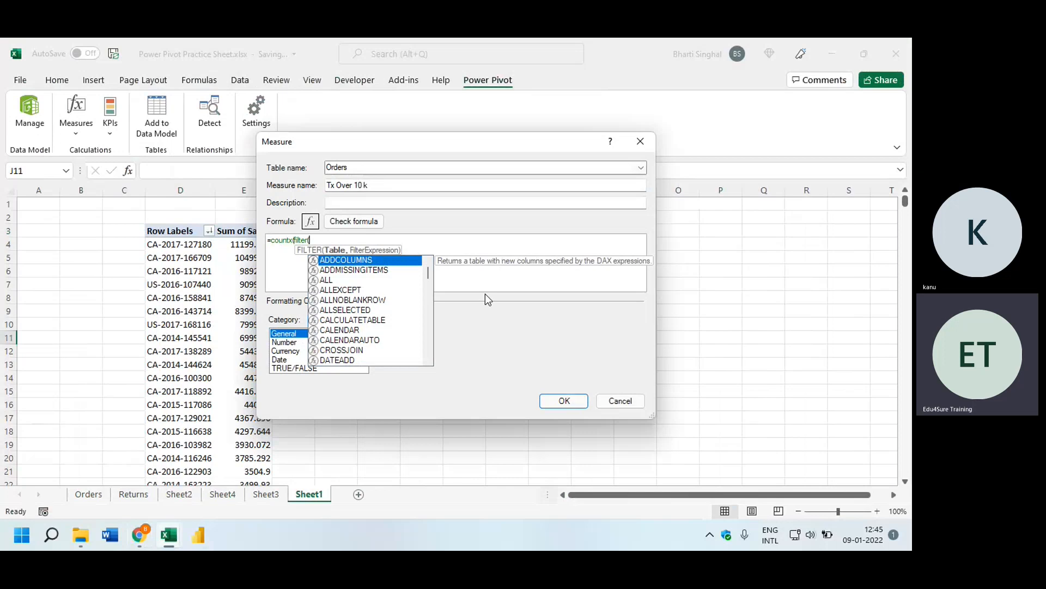
text(or)
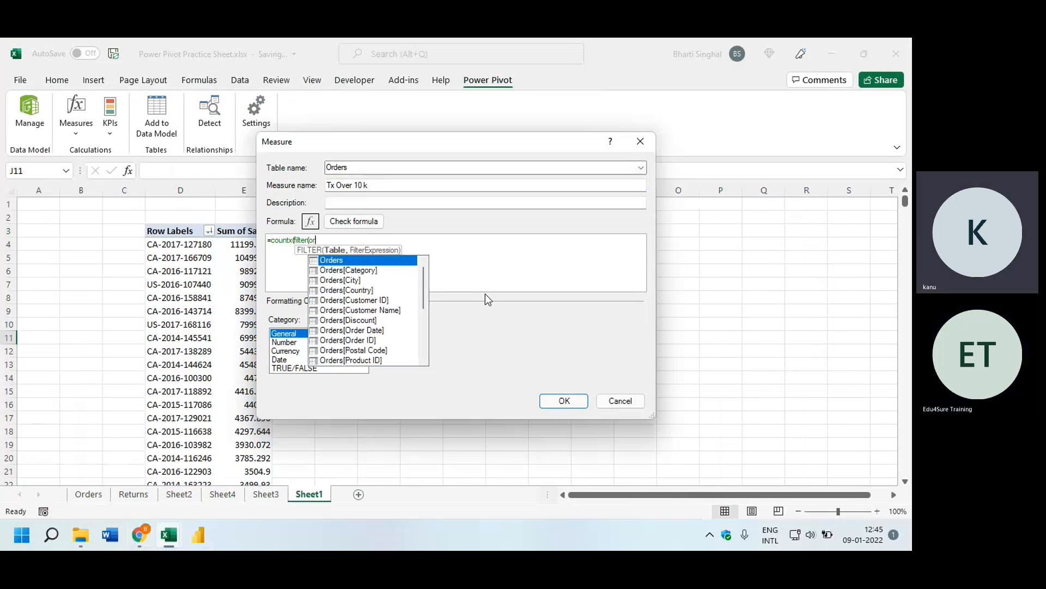
key(Tab)
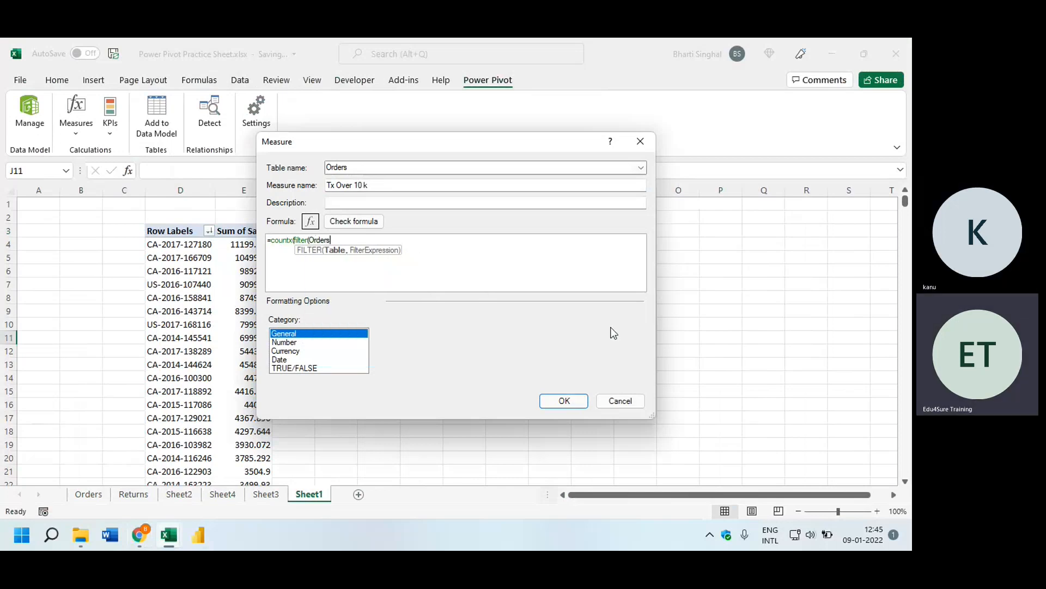
text(, orde)
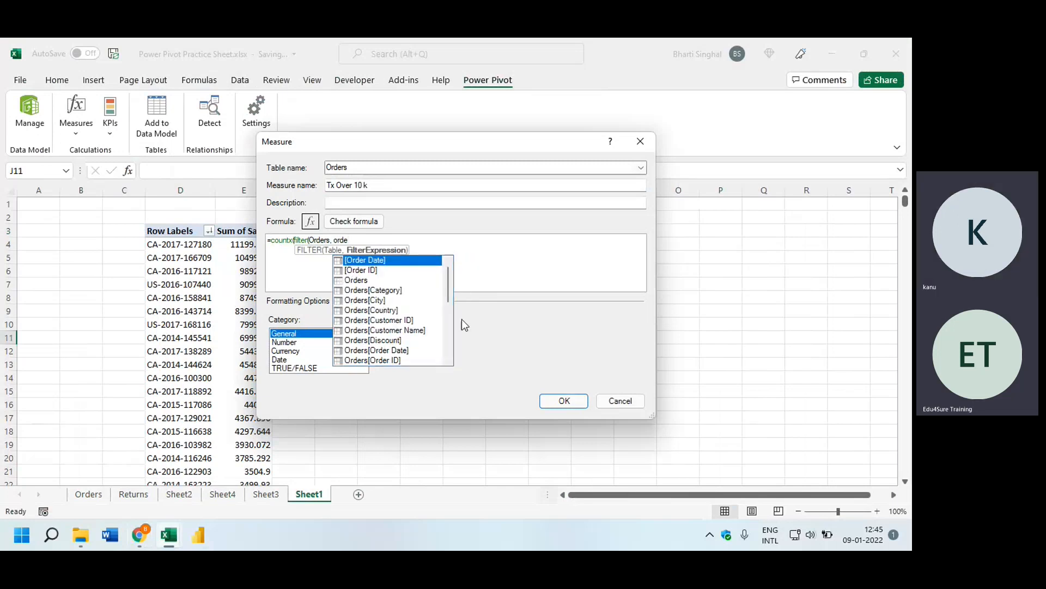
drag(448, 281, 448, 322)
double_click(385, 331)
text(>1)
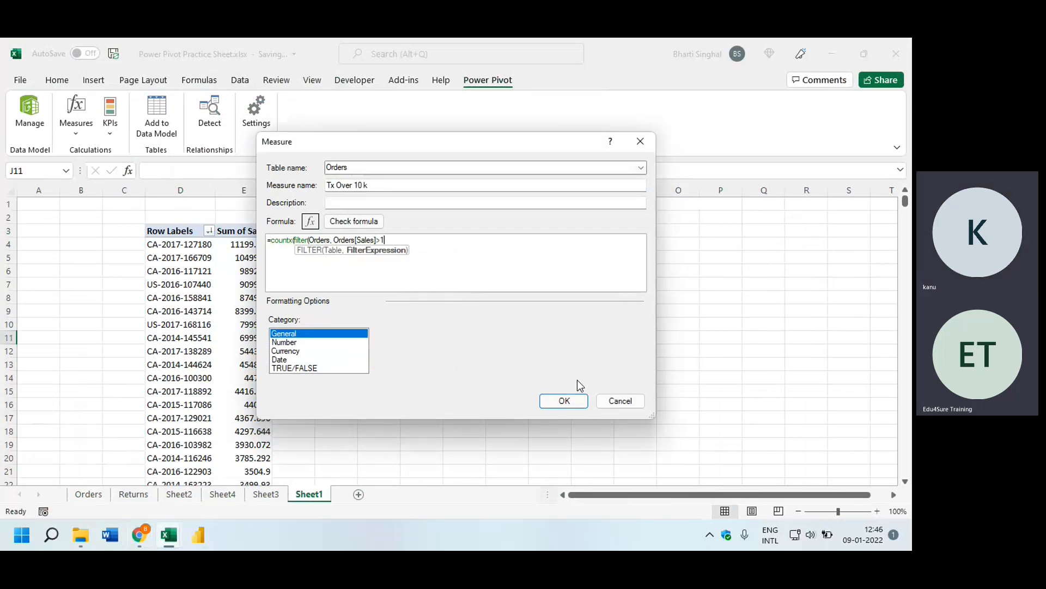
text(0000)
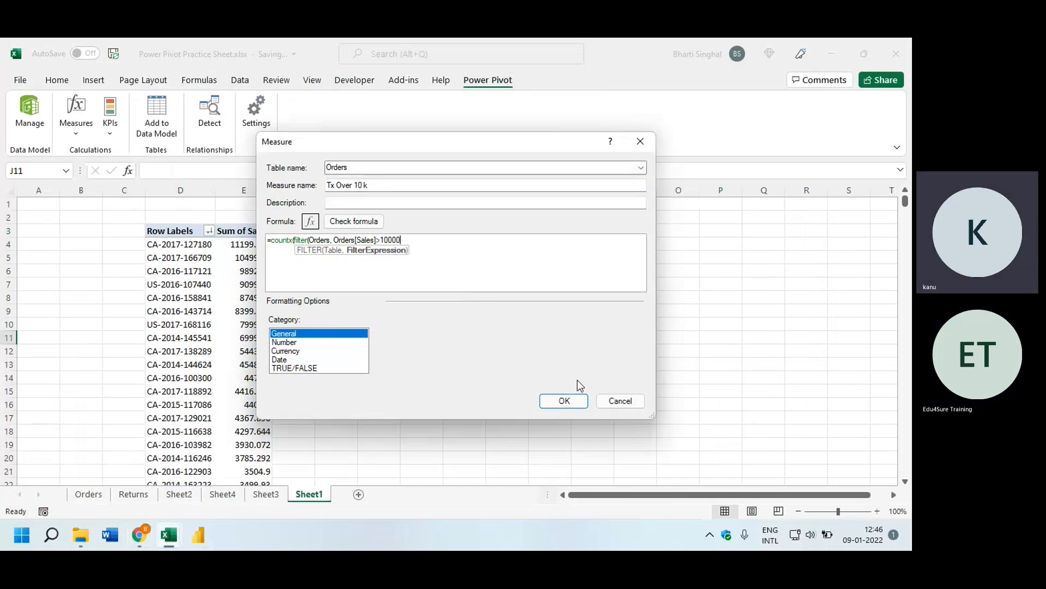
text(),)
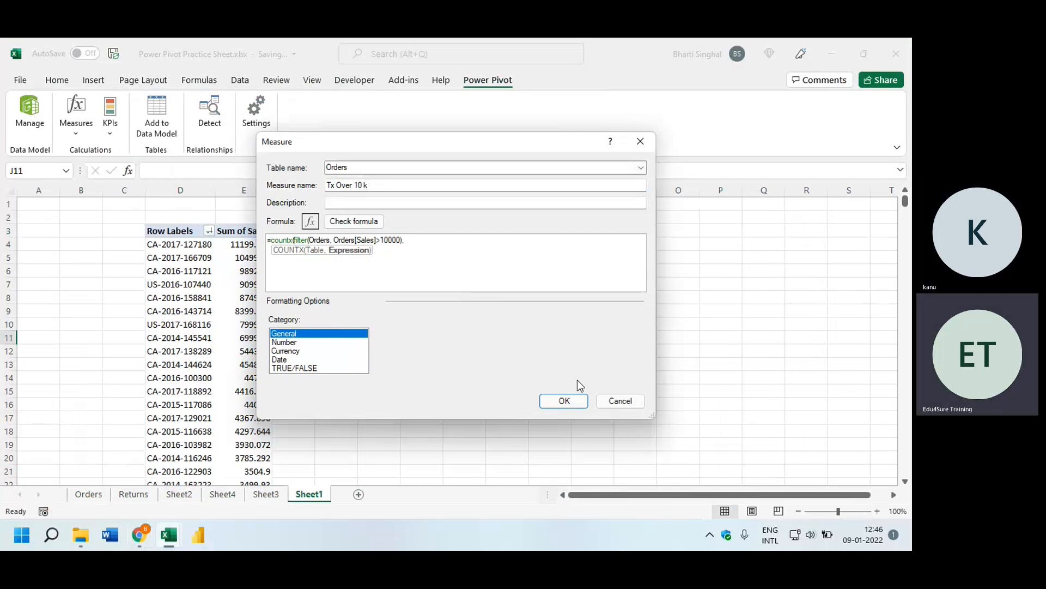
Step: Complete the COUNTX formula with Orders[Order ID] as its expression, check it for errors and save the measure
text( or)
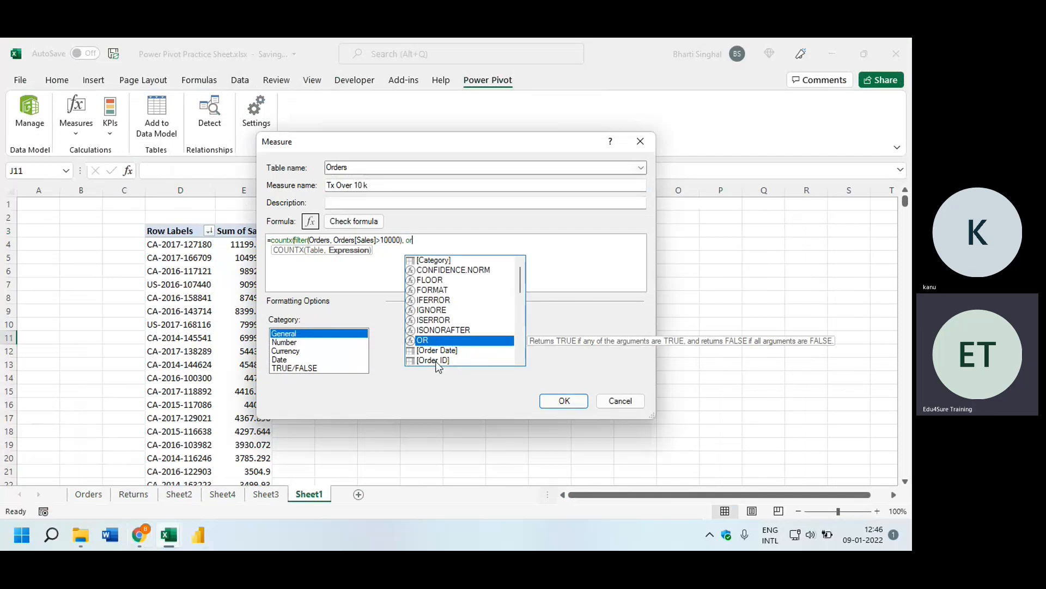
text(ders)
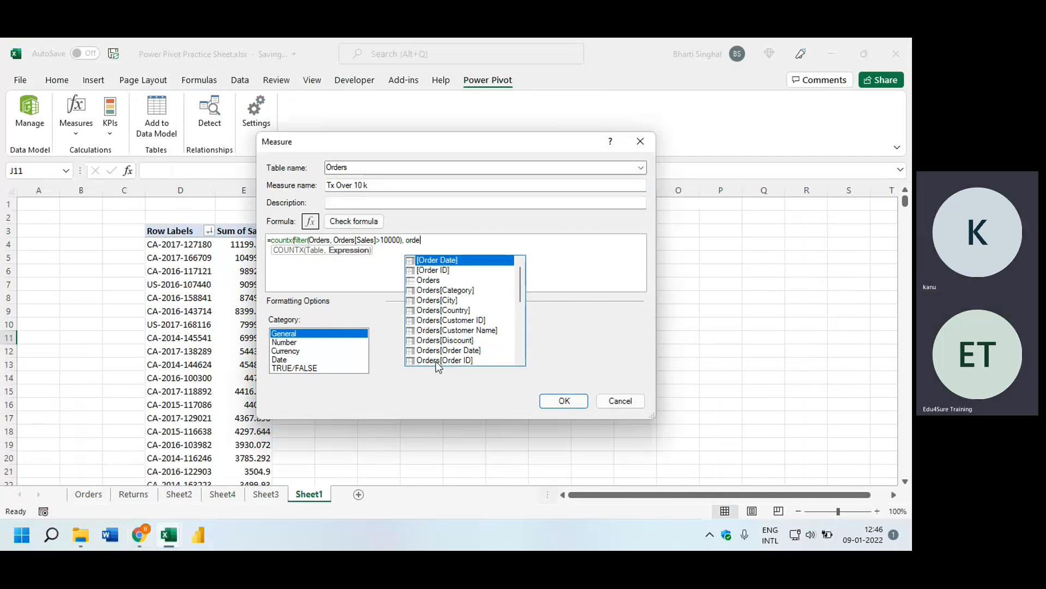
double_click(457, 341)
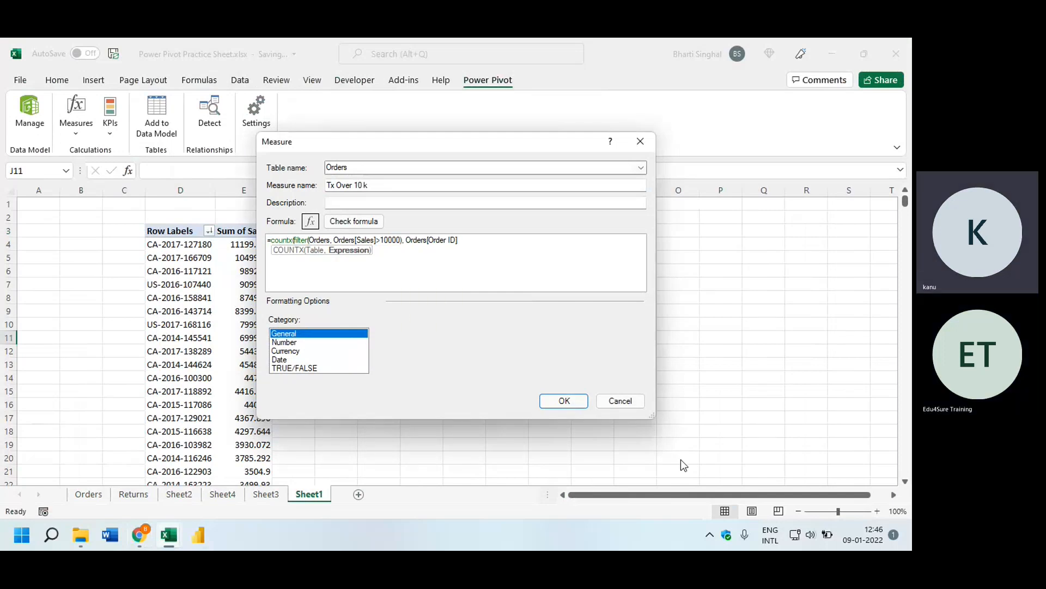
text())
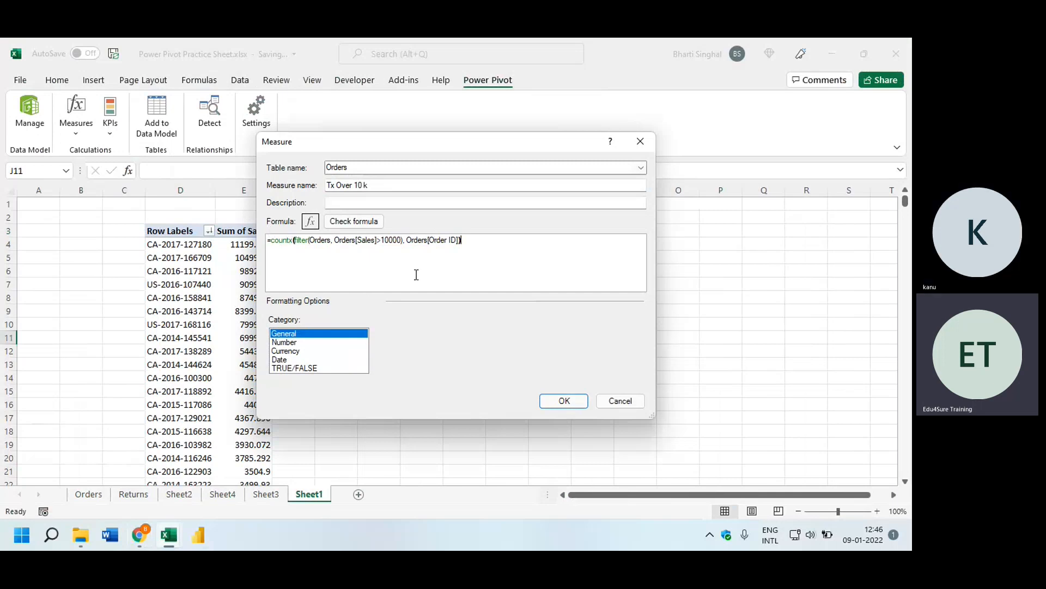
click(371, 224)
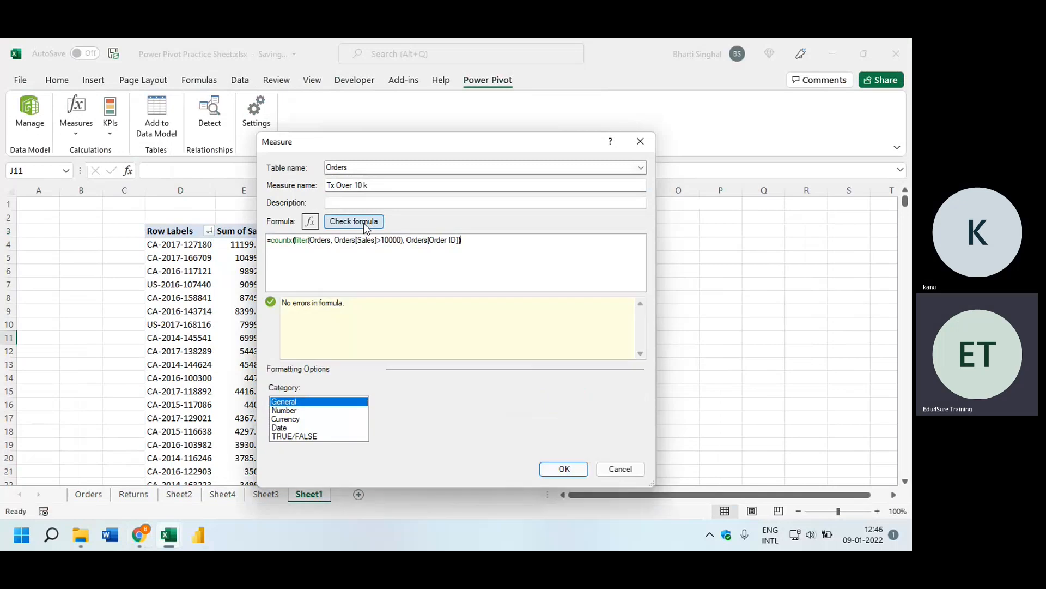
click(563, 469)
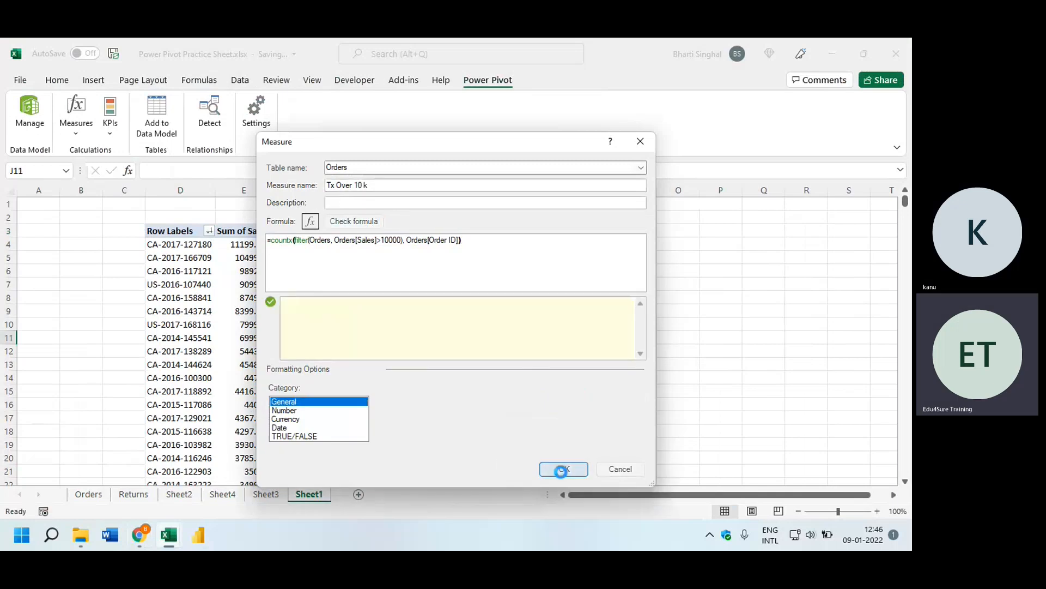
Step: Remove Order ID and Sum of Sales from the Sheet1 PivotTable and search its fields for "tx"
click(334, 243)
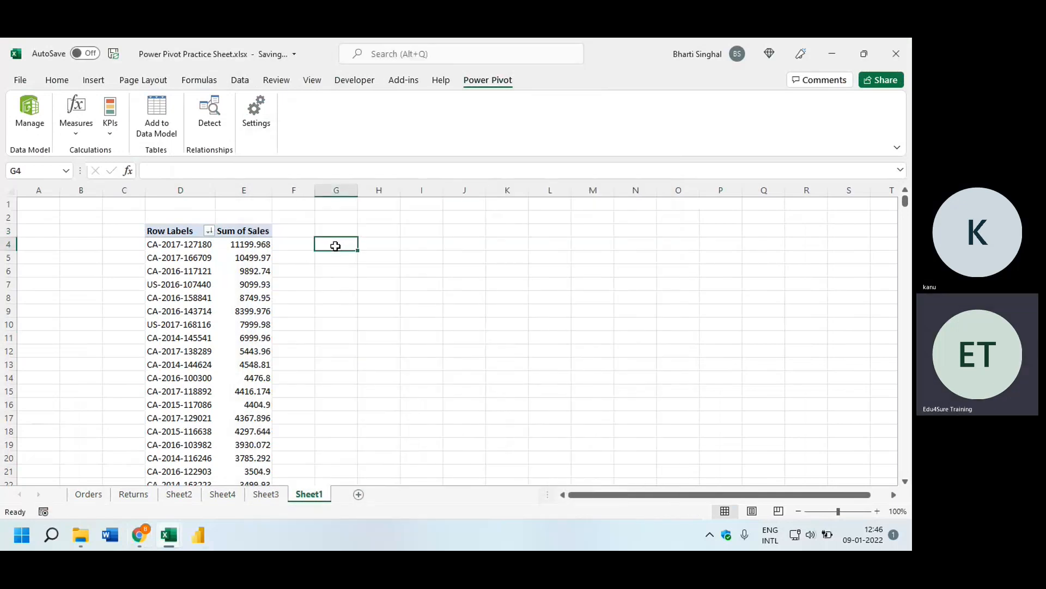
click(196, 234)
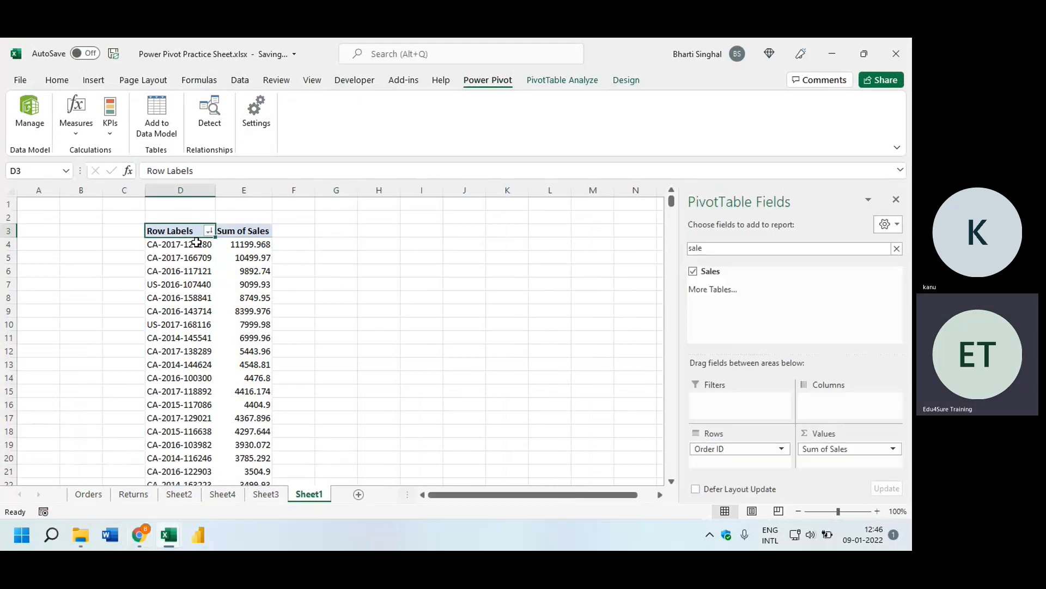
drag(745, 442, 767, 341)
drag(826, 450, 841, 326)
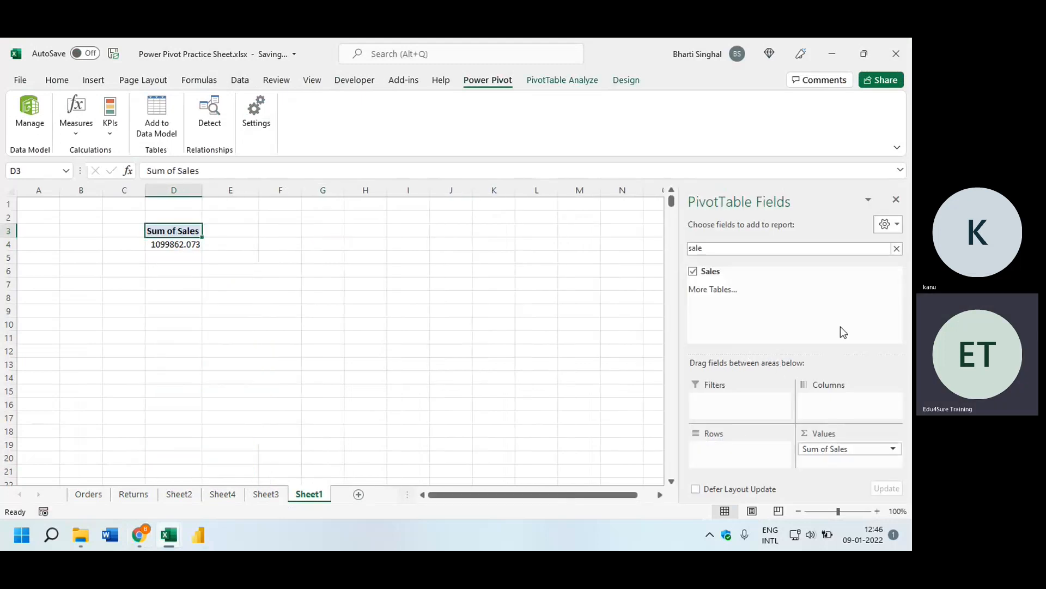
double_click(714, 247)
text(tx)
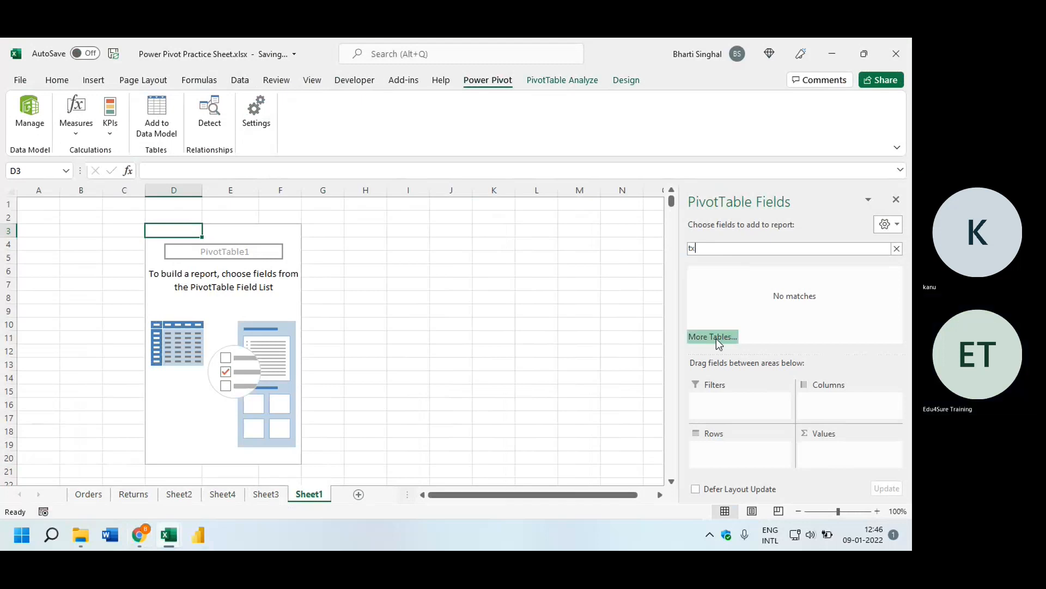
Step: Insert a PivotTable from the Power Pivot data model on the existing worksheet at Sheet1 cell I10
click(415, 322)
click(348, 81)
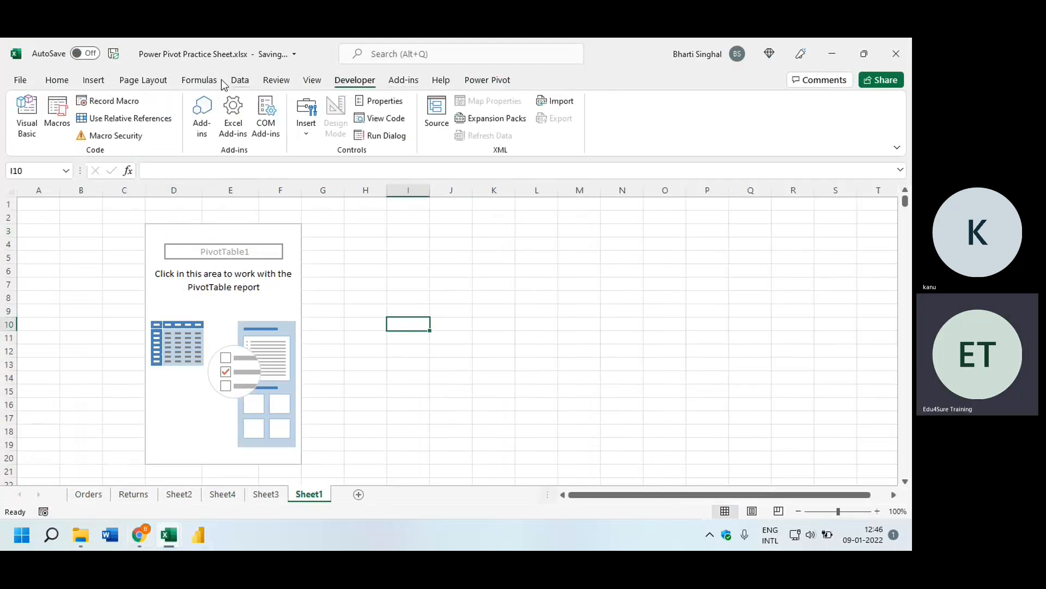
click(490, 82)
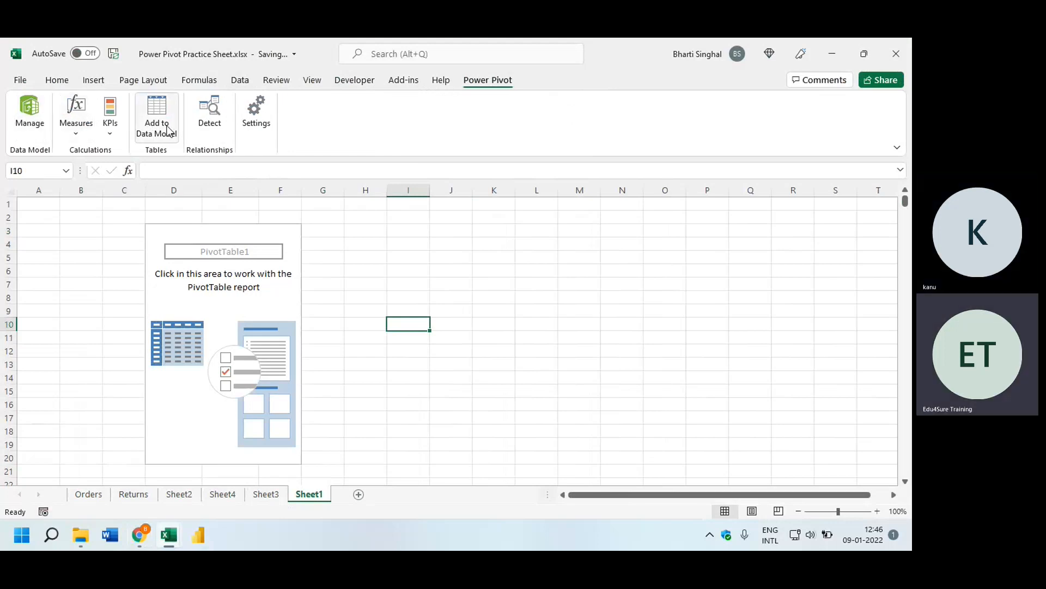
click(32, 125)
click(339, 110)
click(355, 135)
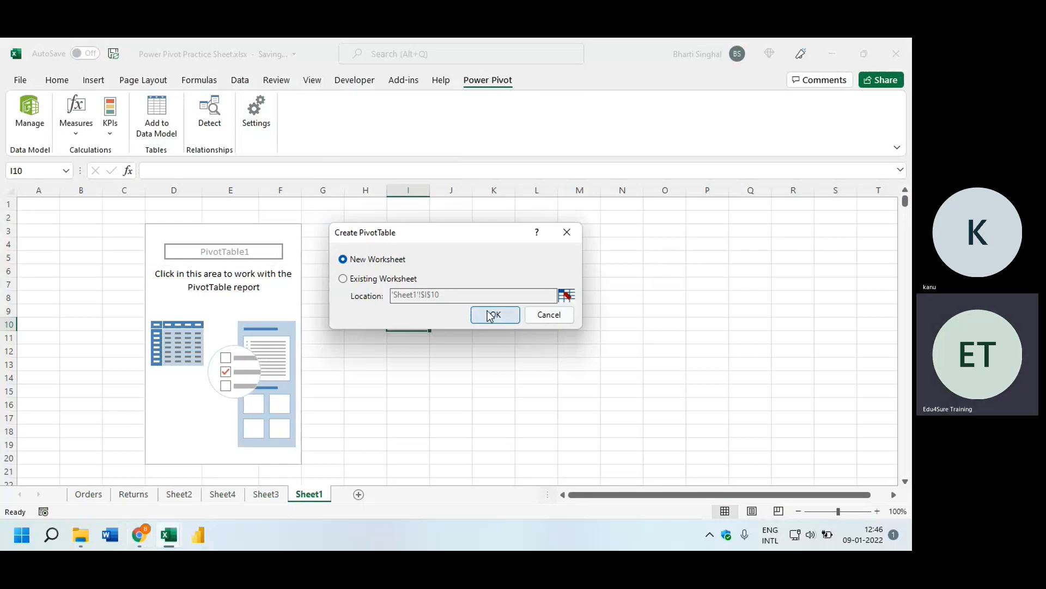
click(343, 279)
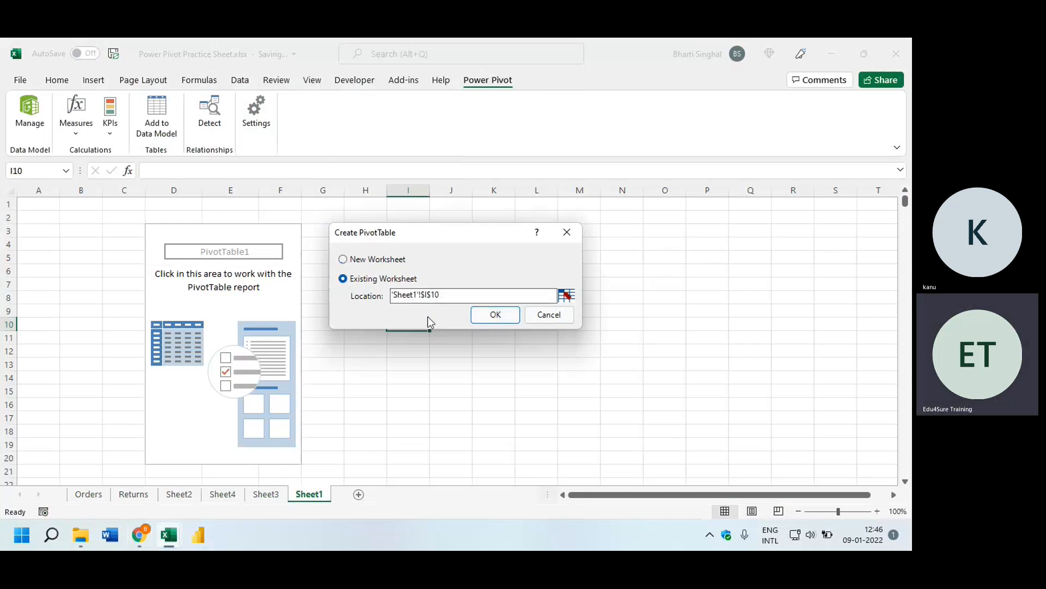
click(493, 316)
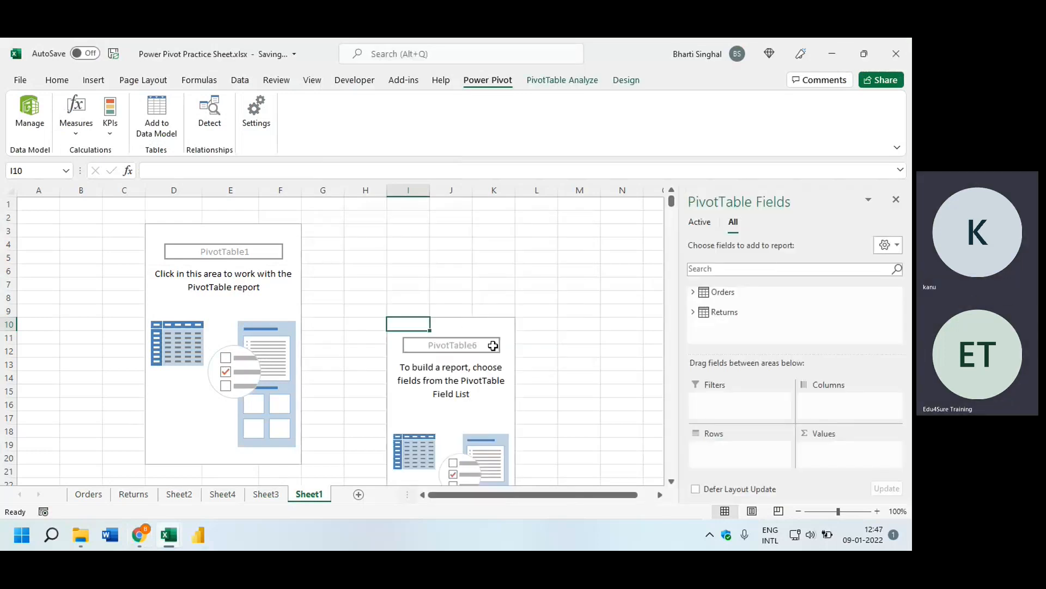
Step: Search the new PivotTable's fields for "tx" and add the Tx Over 10 k measure as its values
click(727, 270)
text(tx)
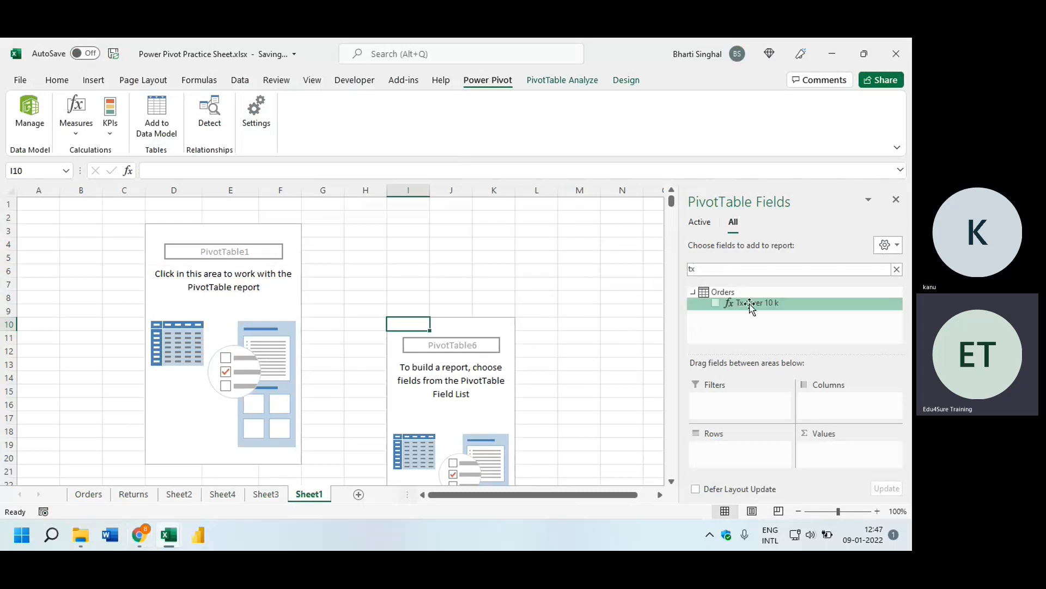
click(750, 303)
click(423, 337)
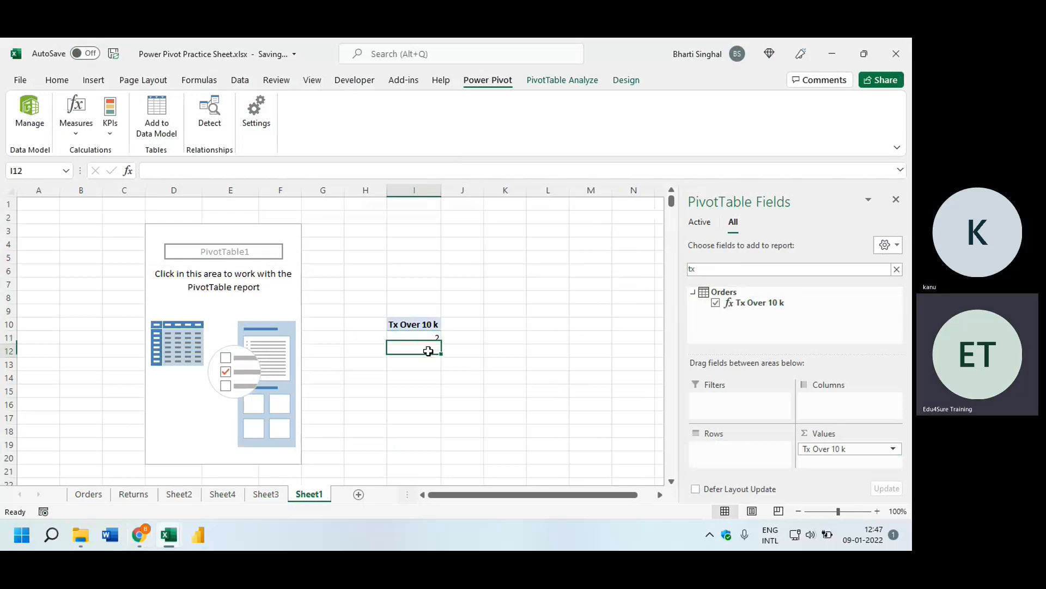
Step: Review the formula of the Tx Over 10 k measure without changing it and close the measure dialogs
key(Return)
click(420, 333)
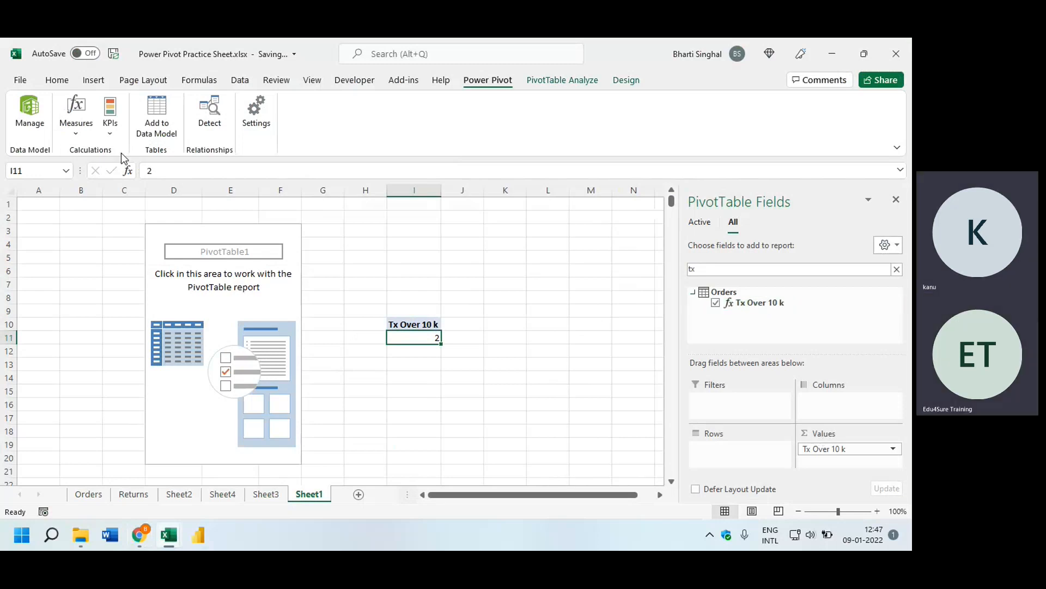
click(76, 117)
click(91, 170)
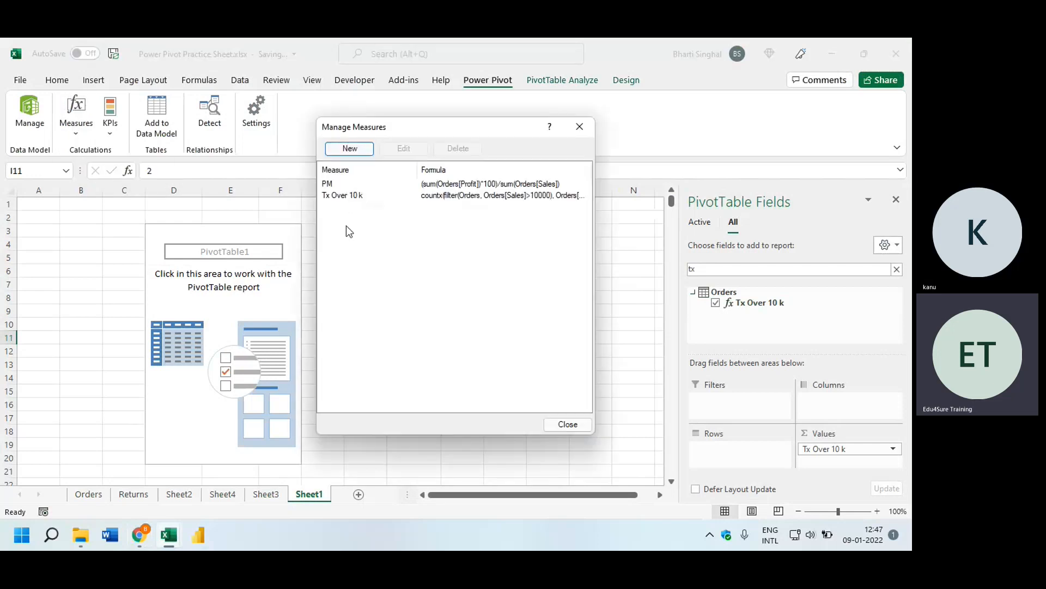
click(348, 194)
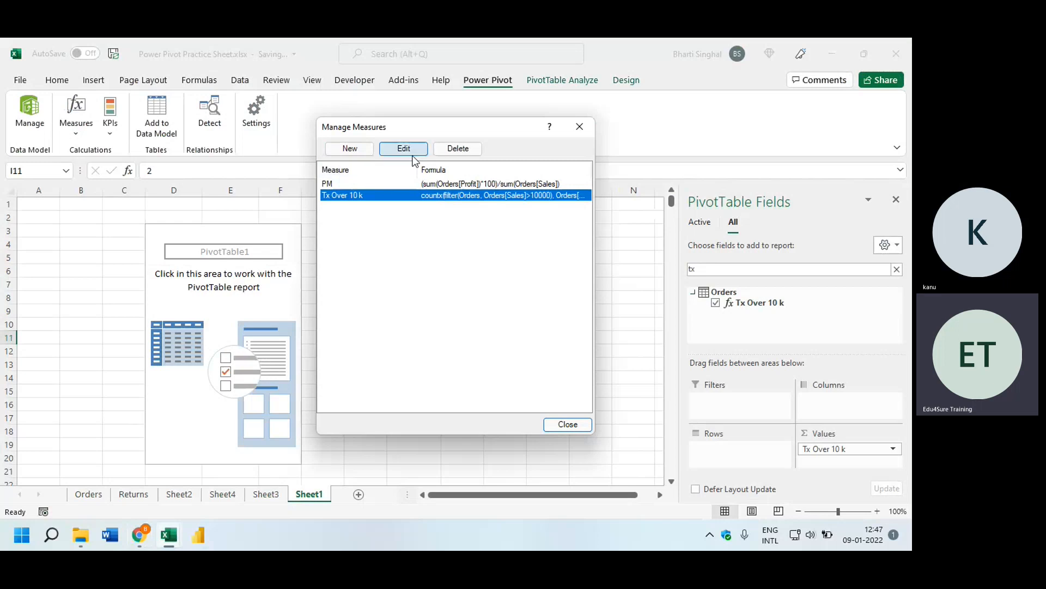
click(412, 154)
click(503, 249)
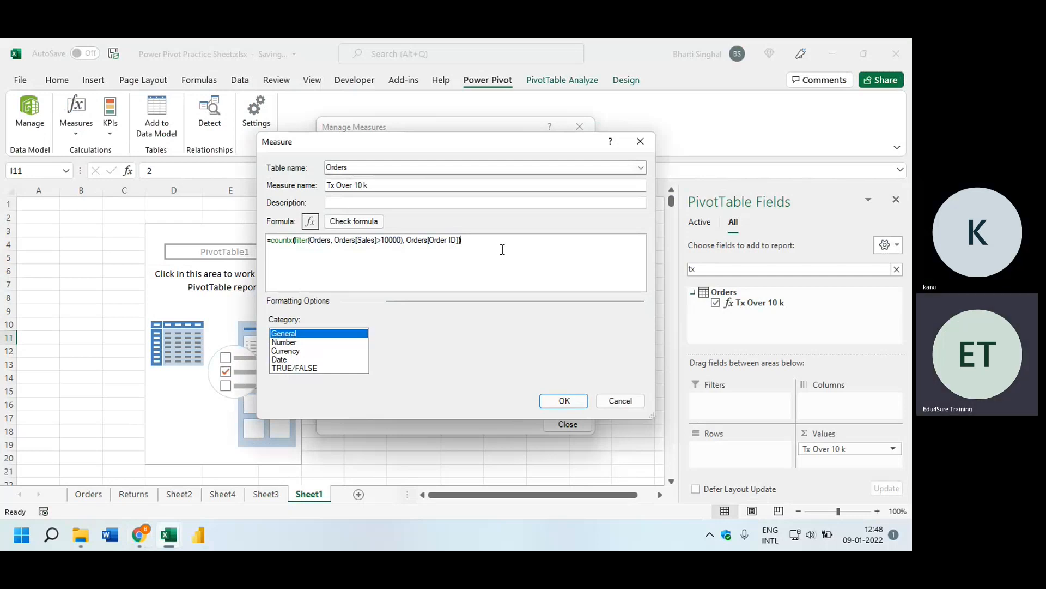
drag(481, 242, 266, 241)
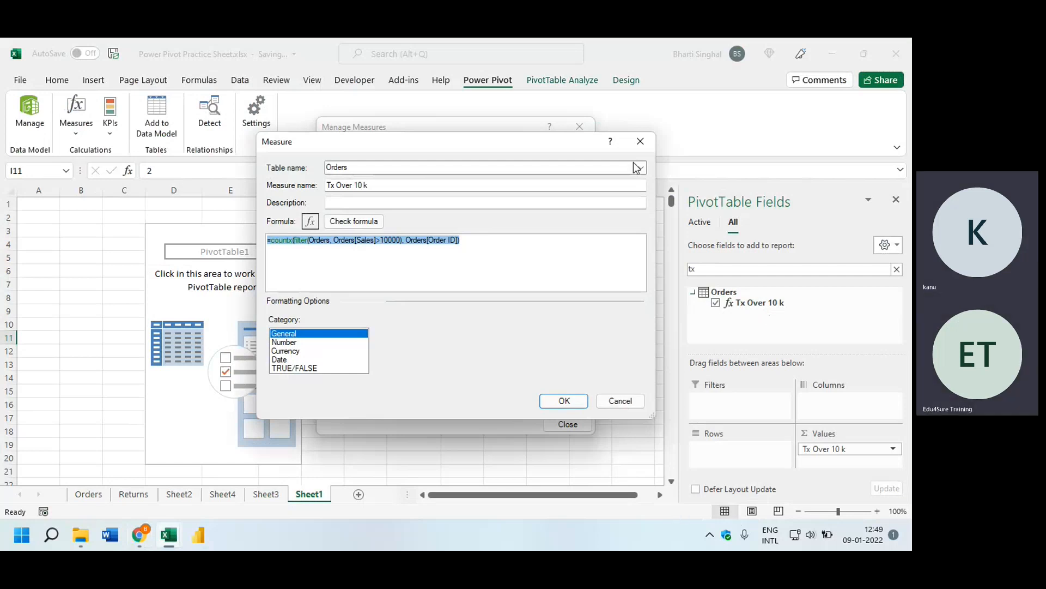
click(632, 142)
click(581, 128)
click(540, 329)
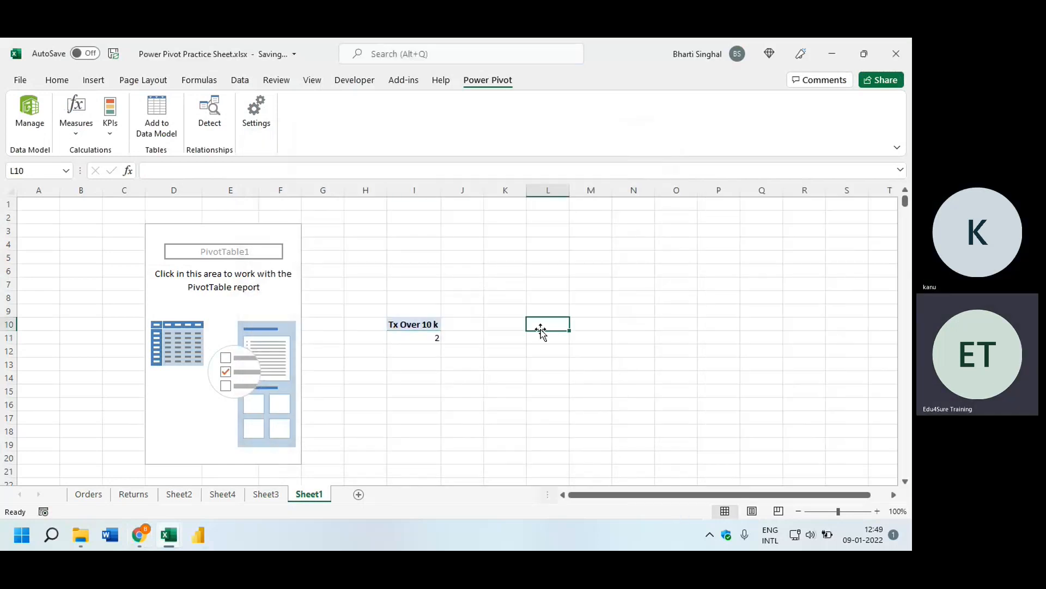
Step: Switch to Chrome and go over the Business Problem Statements topics on the DAX In Excel course page
click(140, 535)
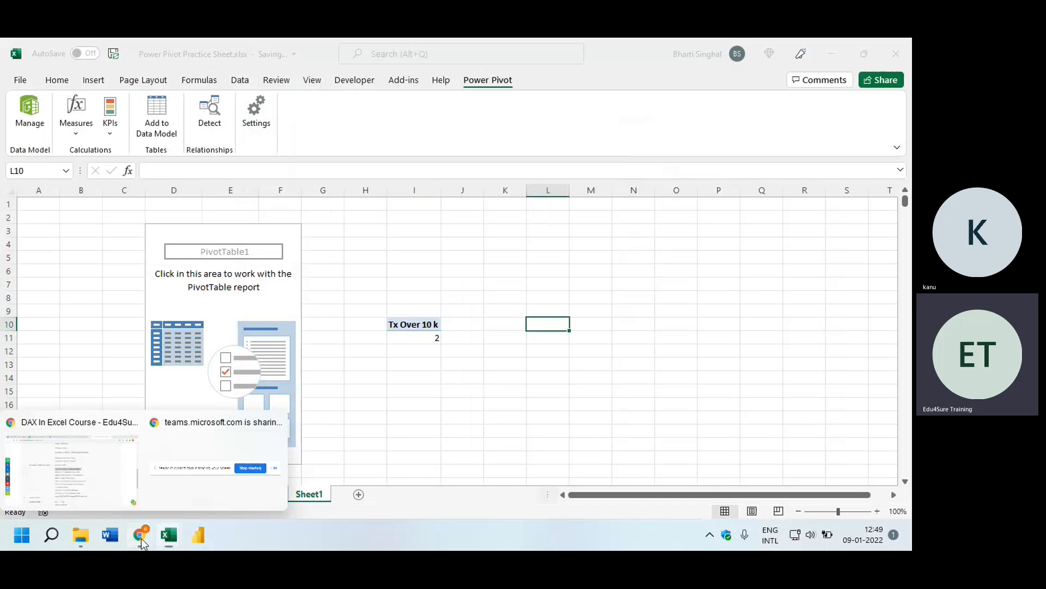
click(86, 489)
drag(341, 243, 462, 466)
click(614, 457)
drag(614, 458, 340, 243)
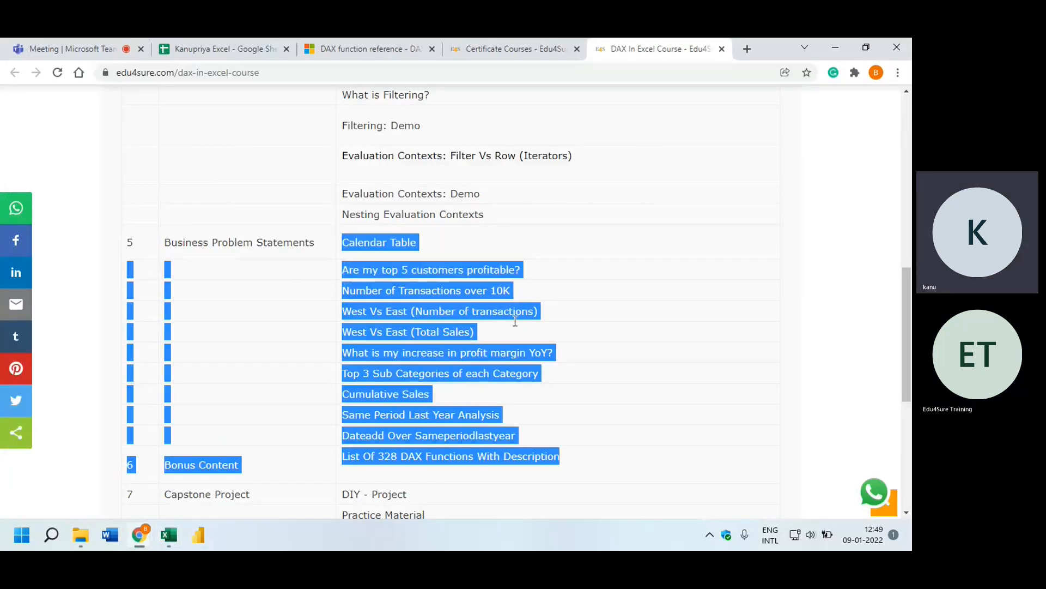
click(247, 516)
click(169, 535)
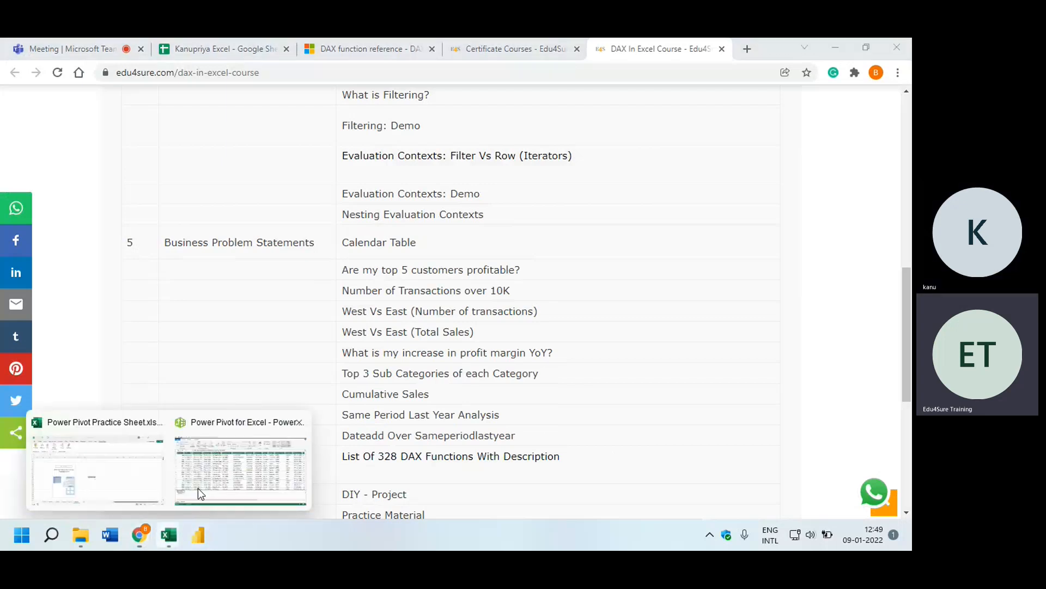
click(198, 488)
click(834, 45)
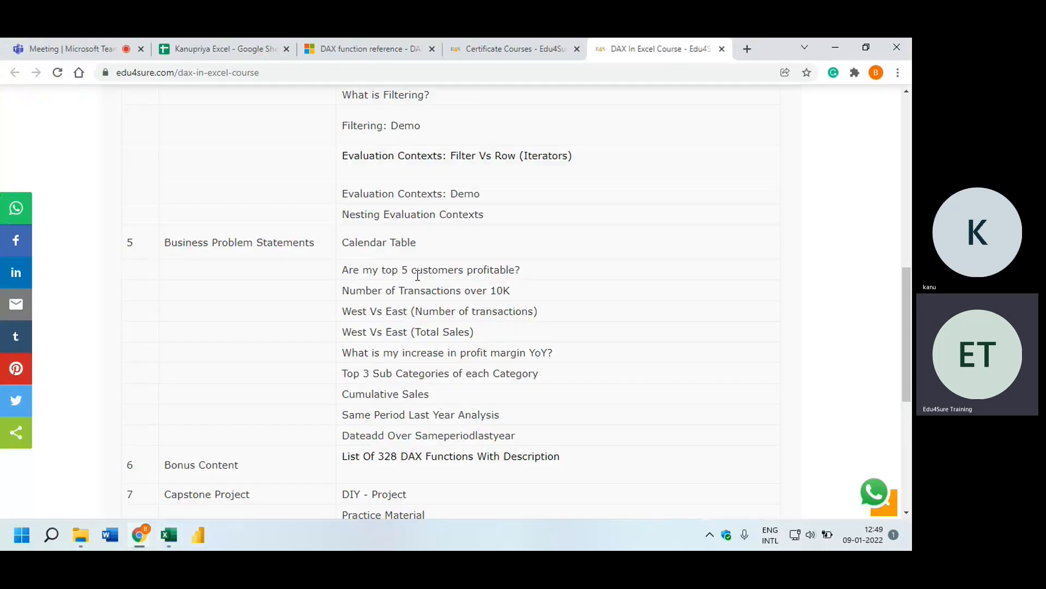
Step: Return to the Power Pivot Practice Sheet workbook in Excel and close it
mouse_move(140, 536)
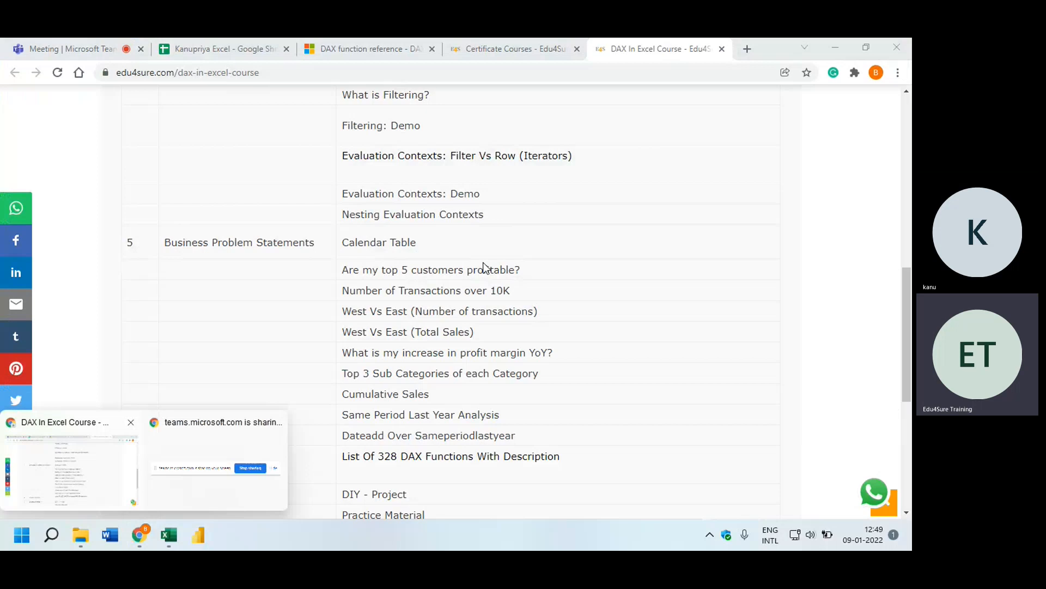
click(81, 535)
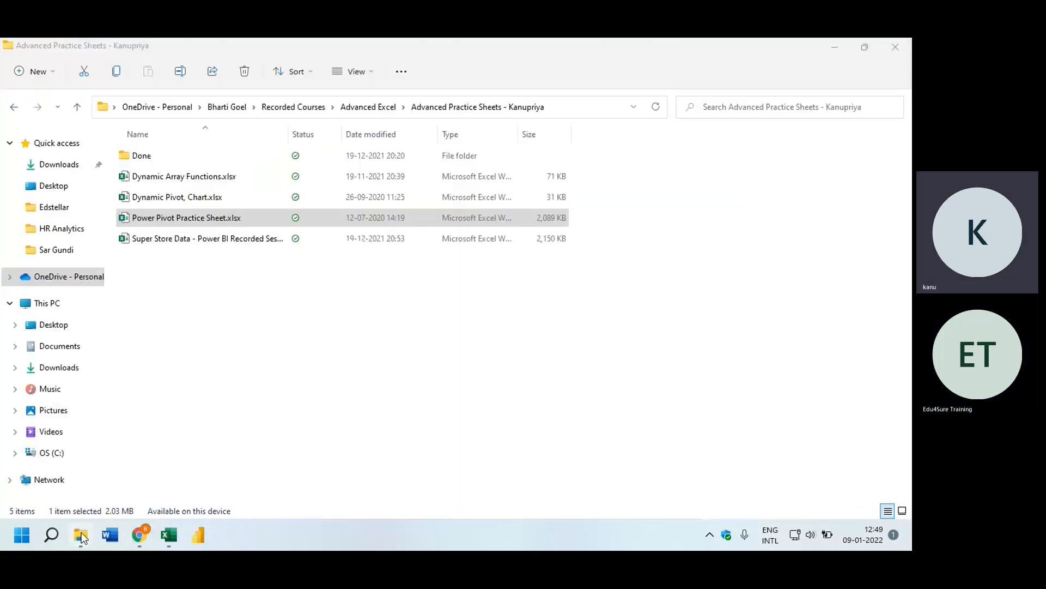
click(274, 306)
click(169, 535)
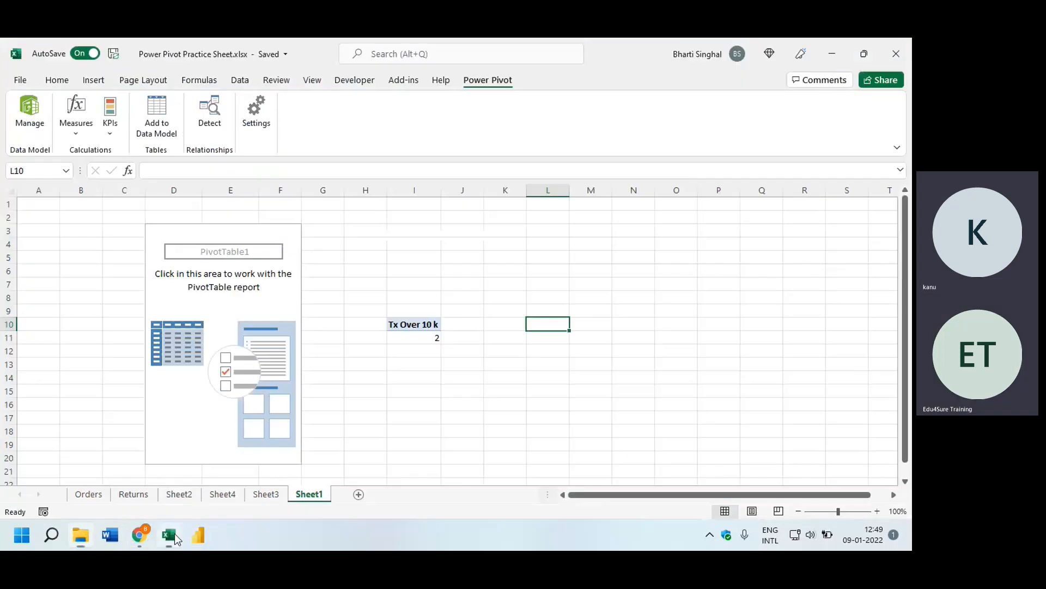
click(697, 280)
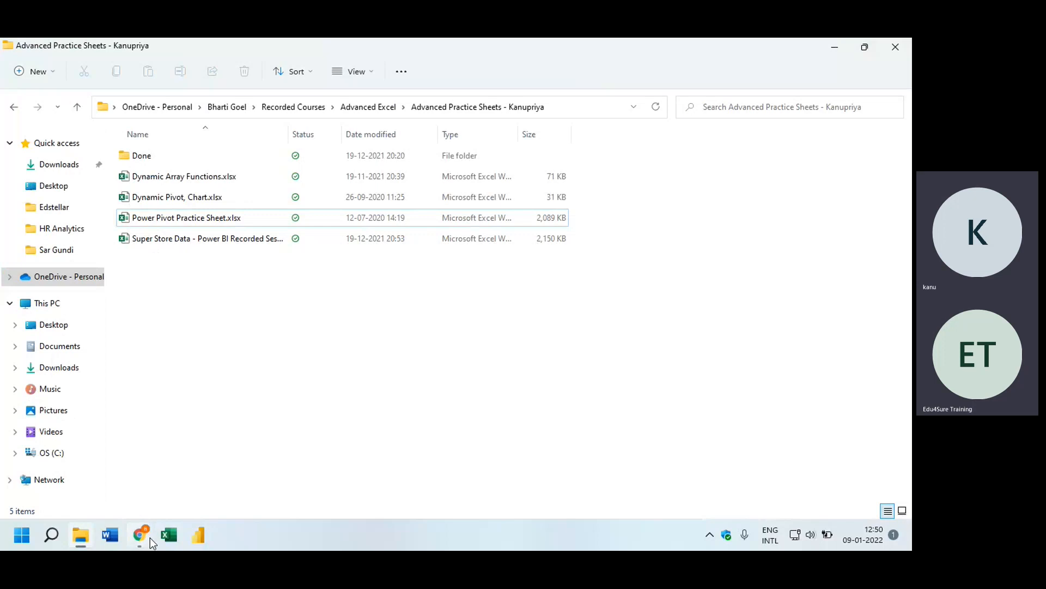
Step: Search Google for KPI in a new Chrome tab and browse the image results
mouse_move(149, 538)
click(177, 424)
click(748, 49)
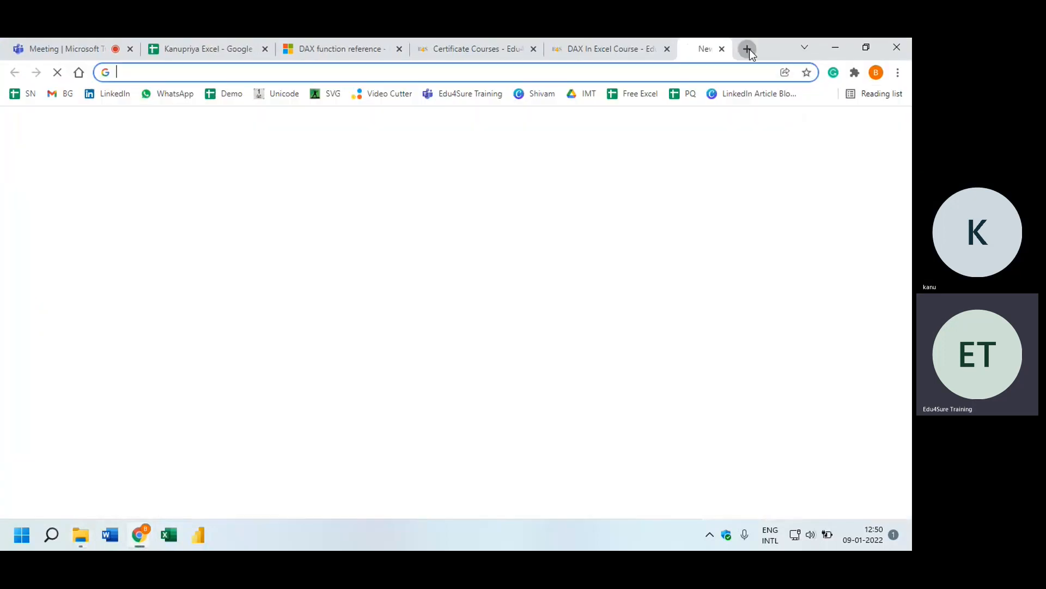
text(KPI)
key(Return)
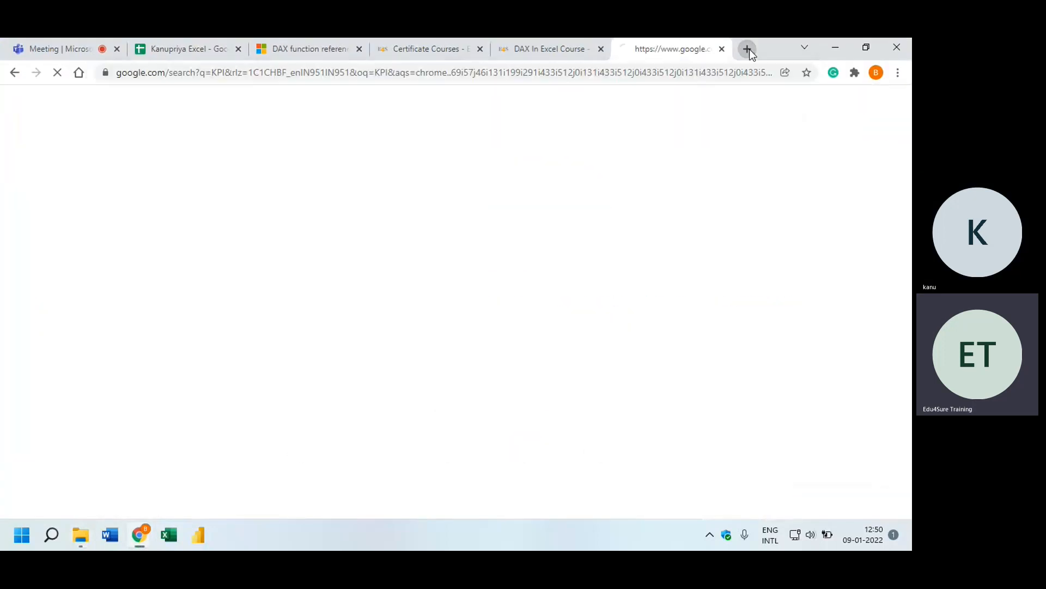
click(186, 158)
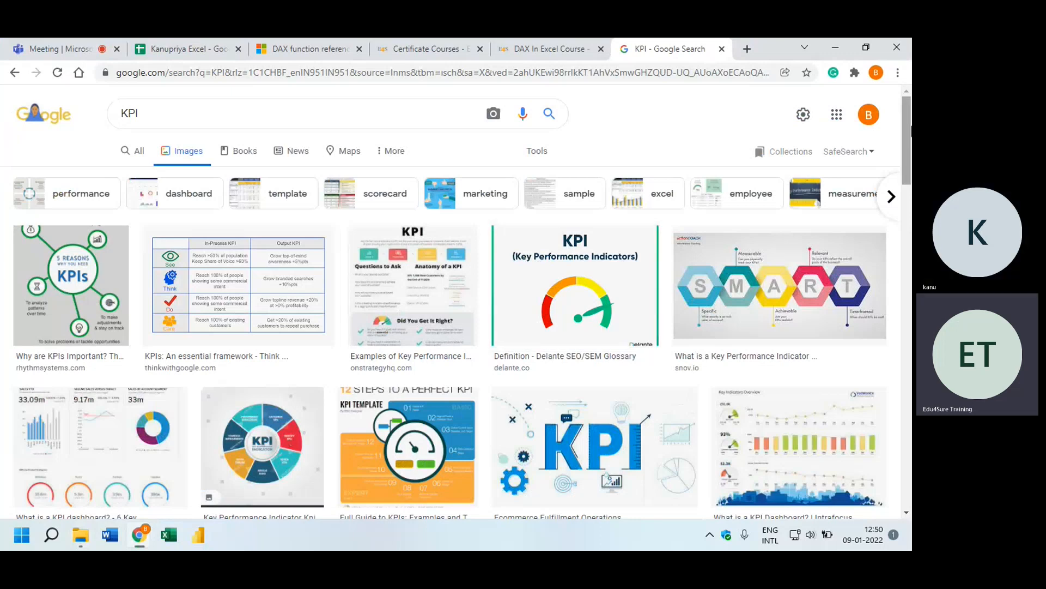
drag(909, 142, 909, 208)
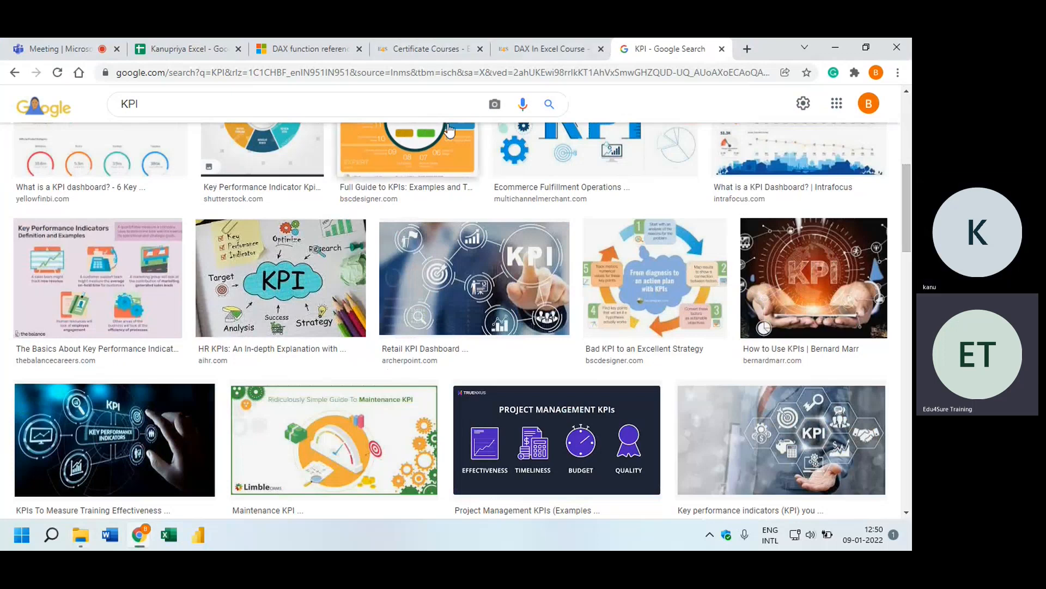
drag(906, 243, 902, 161)
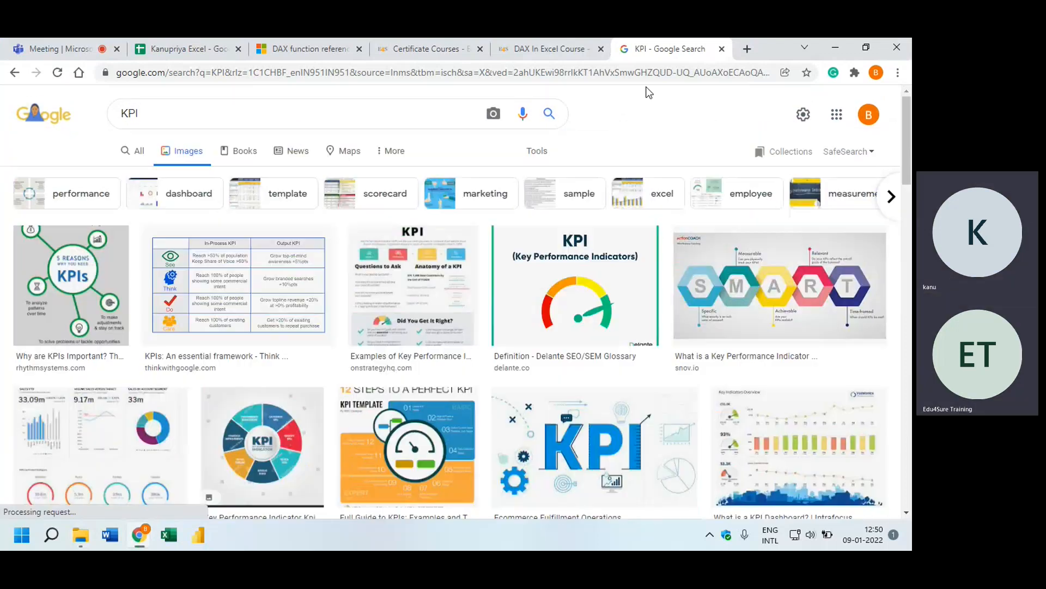
Step: Close the DAX In Excel course, KPI search, Certificate Courses and DAX function reference tabs
click(601, 48)
click(600, 48)
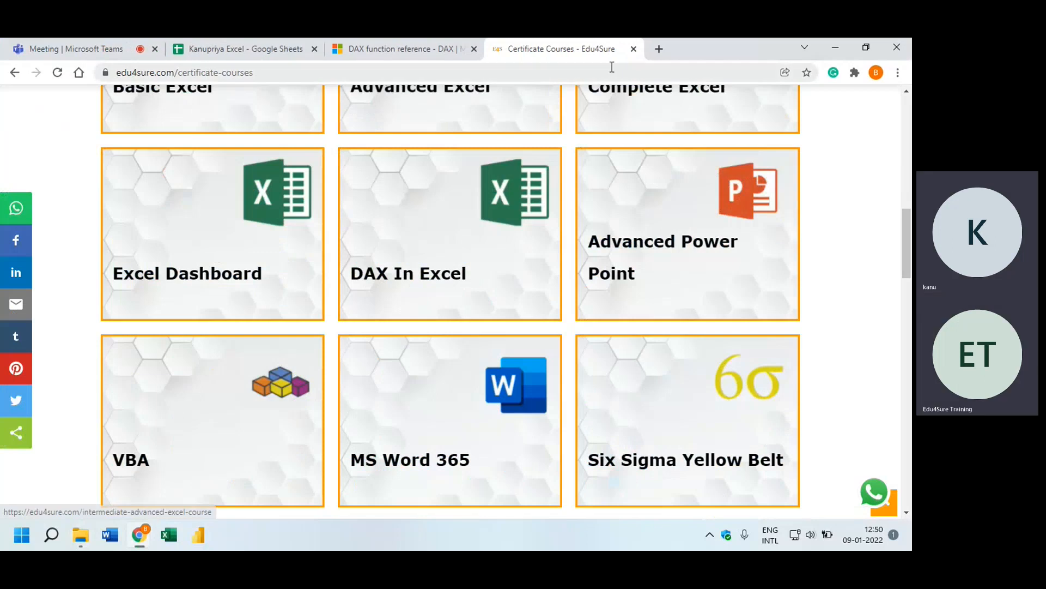
click(632, 48)
click(474, 48)
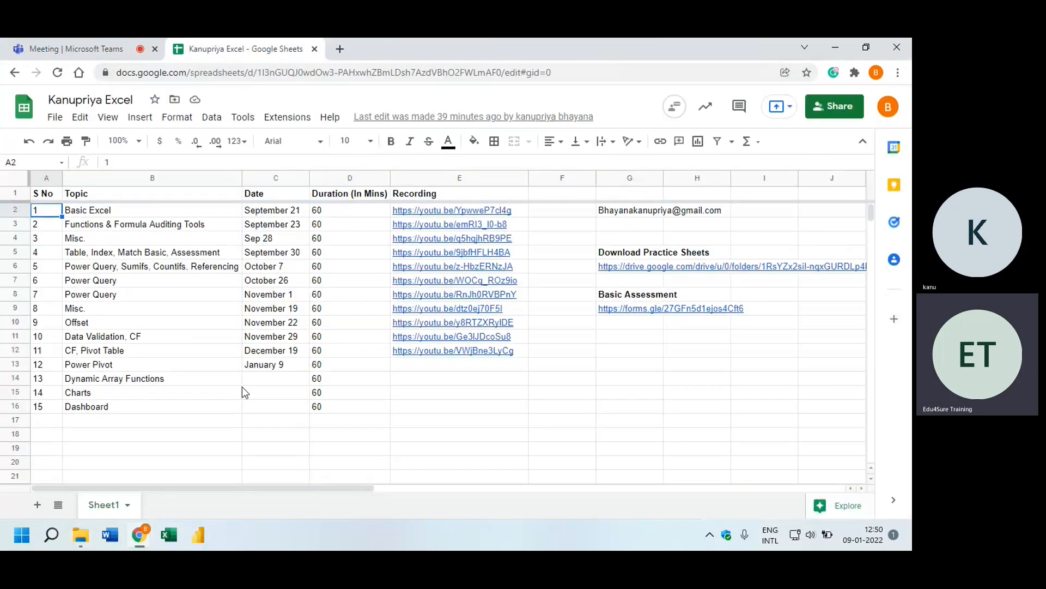
Step: Move Power Pivot Practice Sheet.xlsx into the Done folder in File Explorer
click(80, 540)
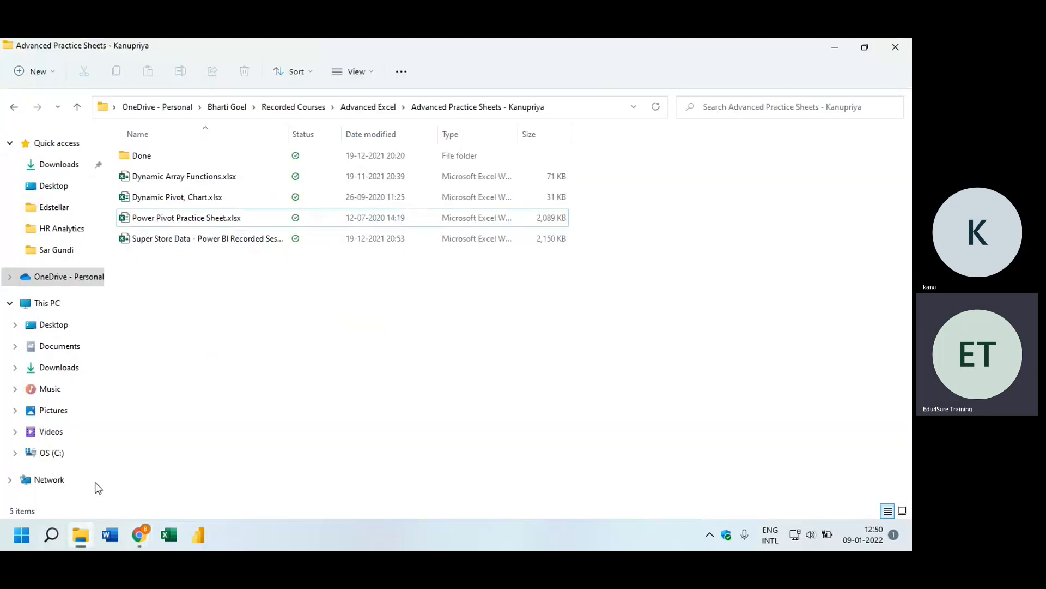
click(238, 219)
drag(239, 220, 206, 157)
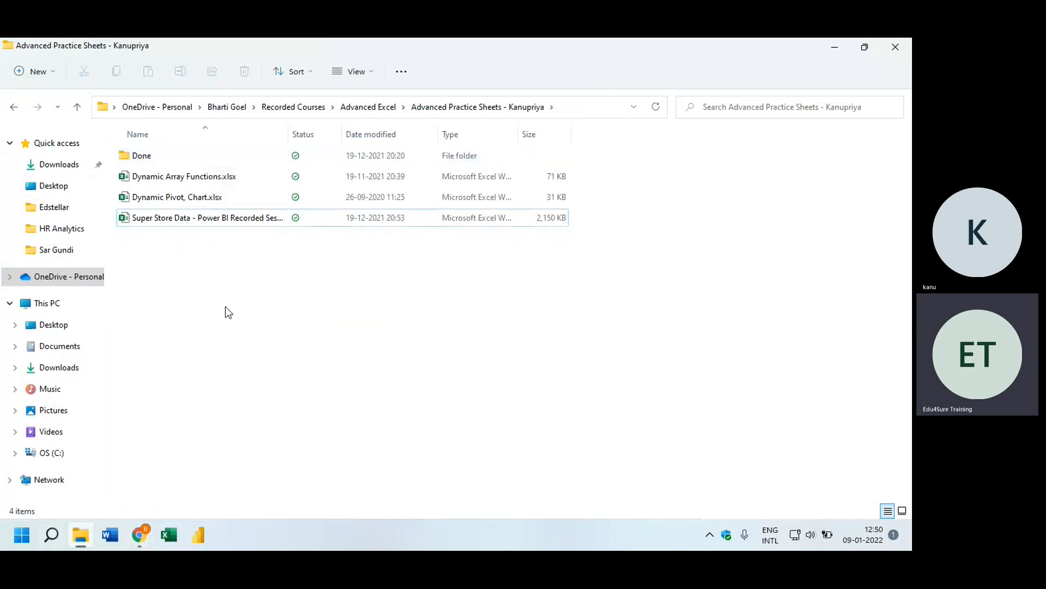
Step: Open Dynamic Array Functions.xlsx and look over its Intro and Filter sheets
double_click(185, 176)
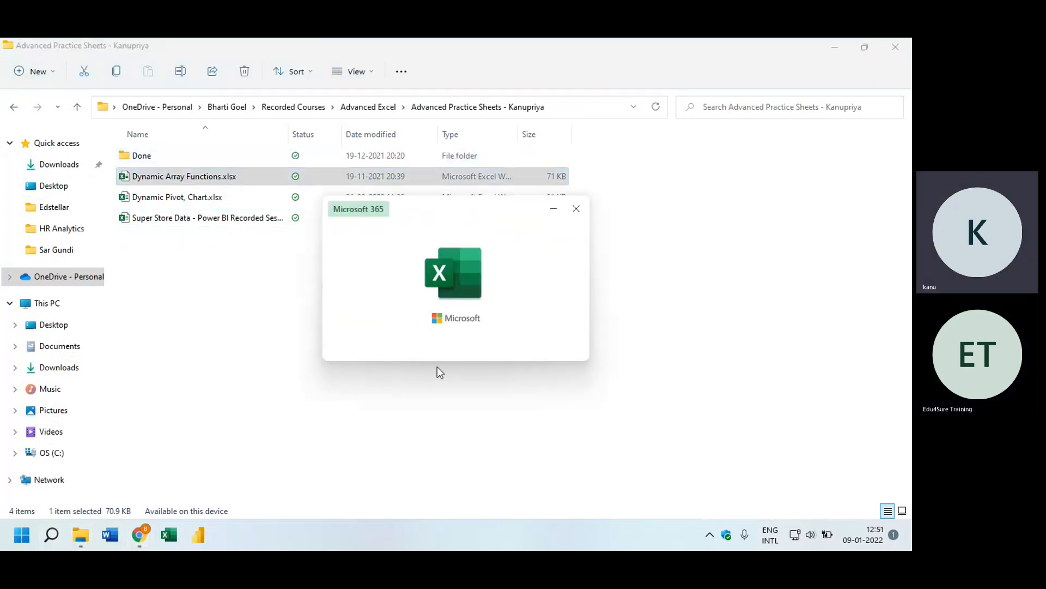
click(380, 377)
click(76, 496)
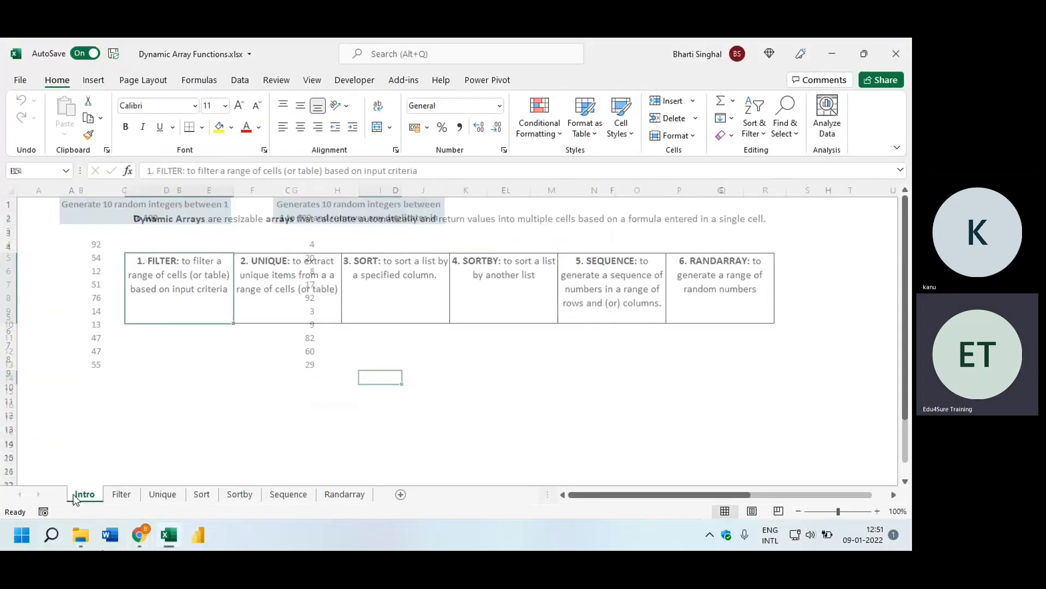
click(126, 494)
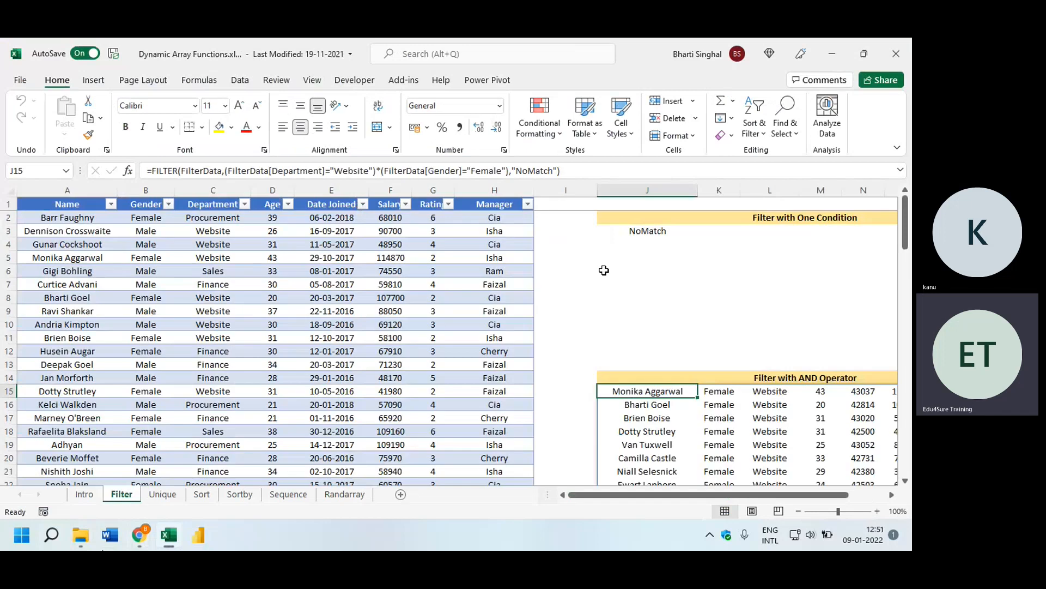
click(603, 270)
drag(771, 498, 574, 496)
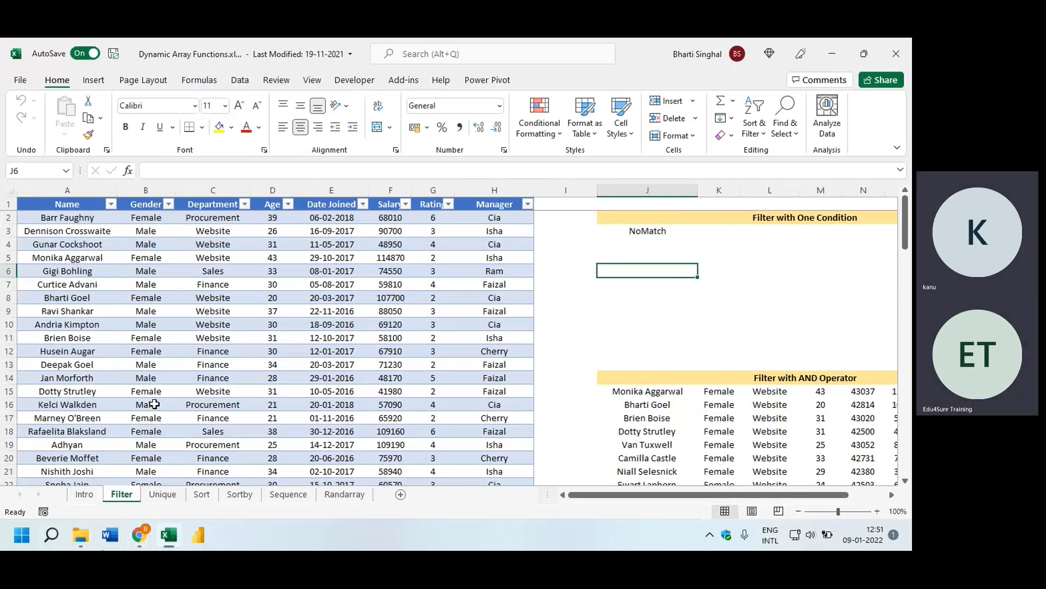
Step: Go over the six dynamic array function descriptions, from FILTER to RANDARRAY, in row 5 of the Intro sheet
click(84, 494)
click(201, 319)
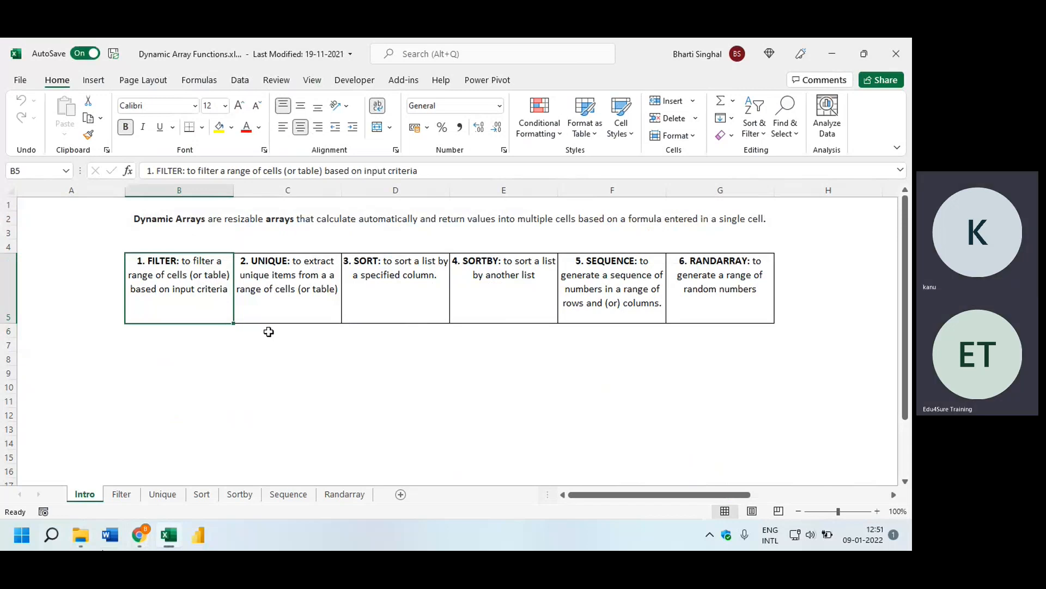
drag(200, 303, 715, 298)
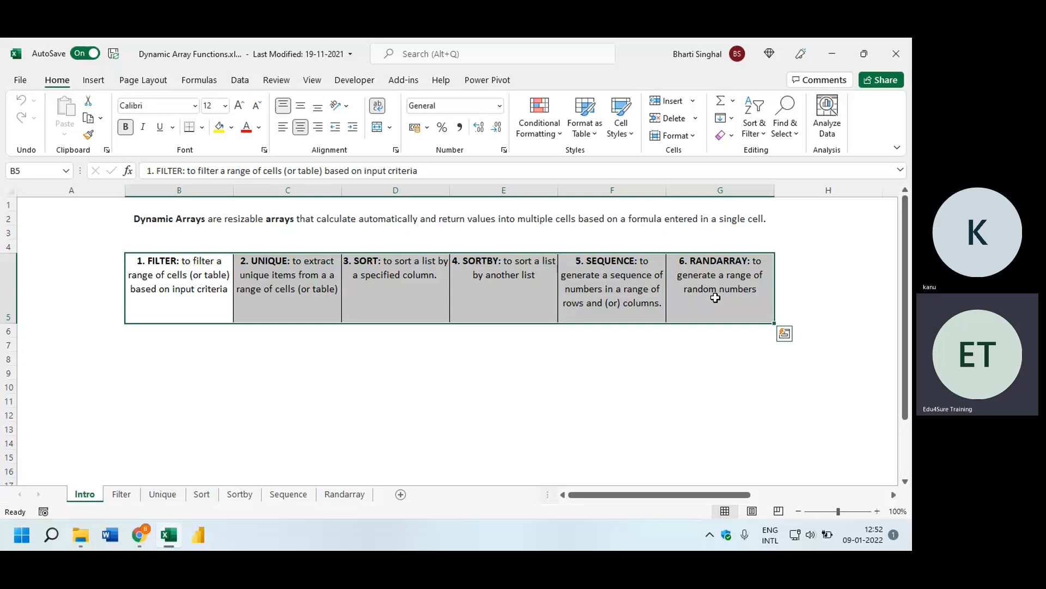
click(310, 392)
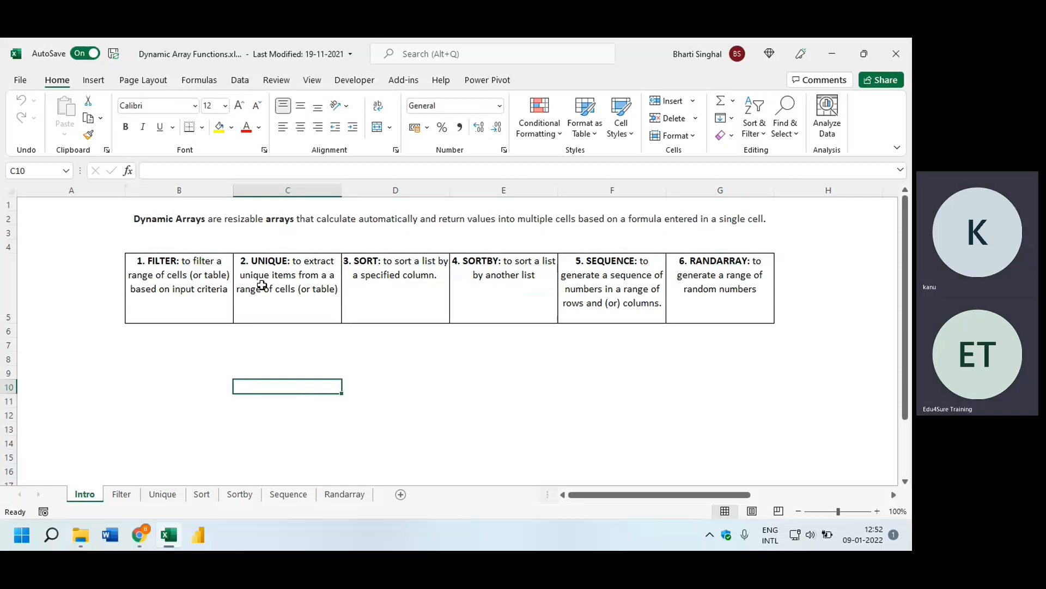
drag(188, 294, 666, 303)
click(347, 378)
drag(185, 276, 758, 275)
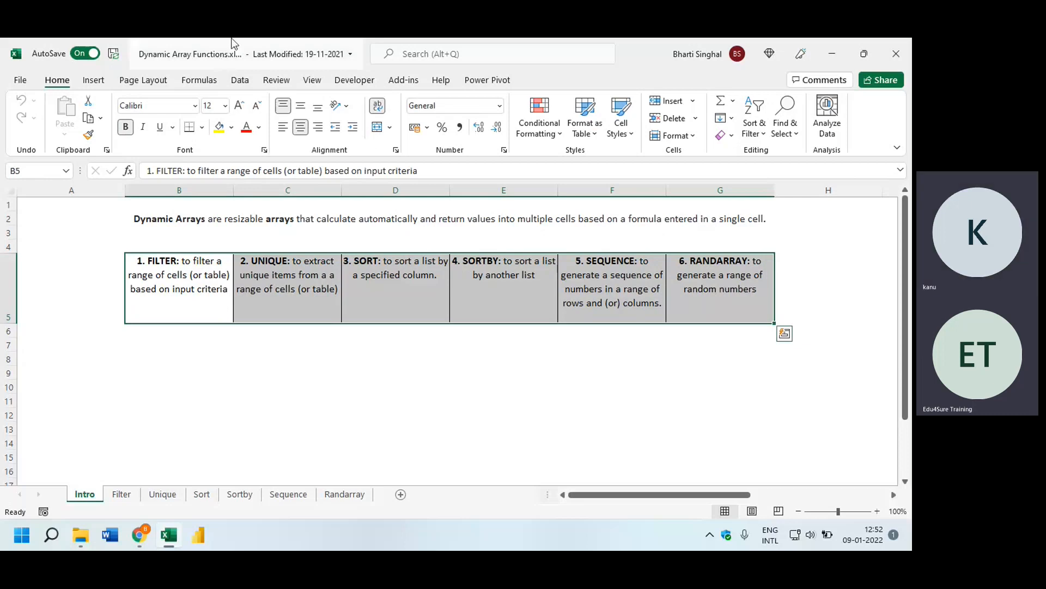
Step: Inspect the FILTER formula under Filter with One Condition on the Filter sheet
click(122, 495)
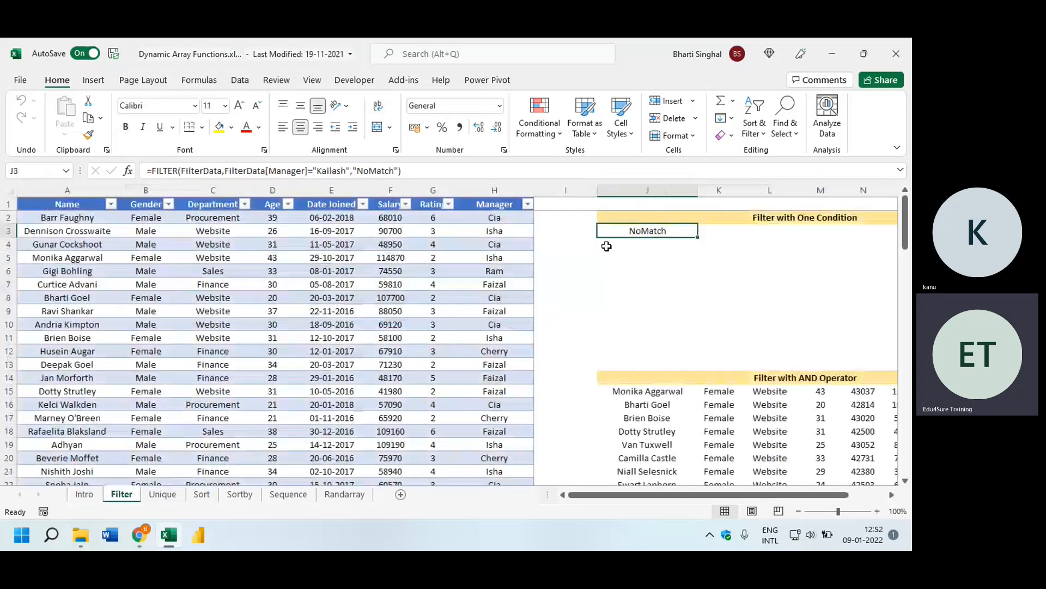
click(505, 230)
click(641, 231)
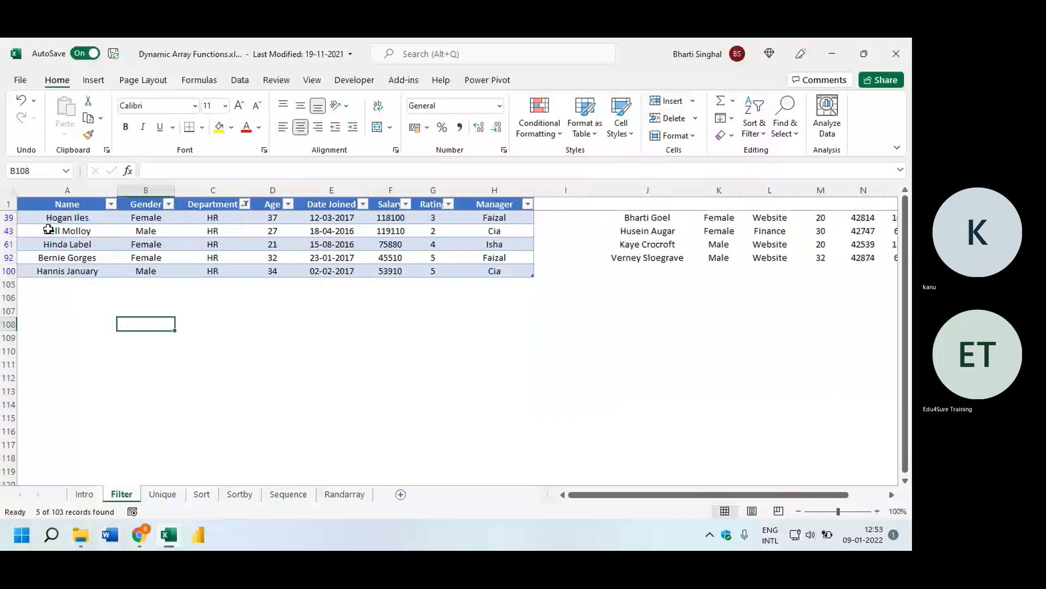
Step: Examine the employee records filtered to the HR department in the Filter sheet's table
drag(48, 218, 512, 271)
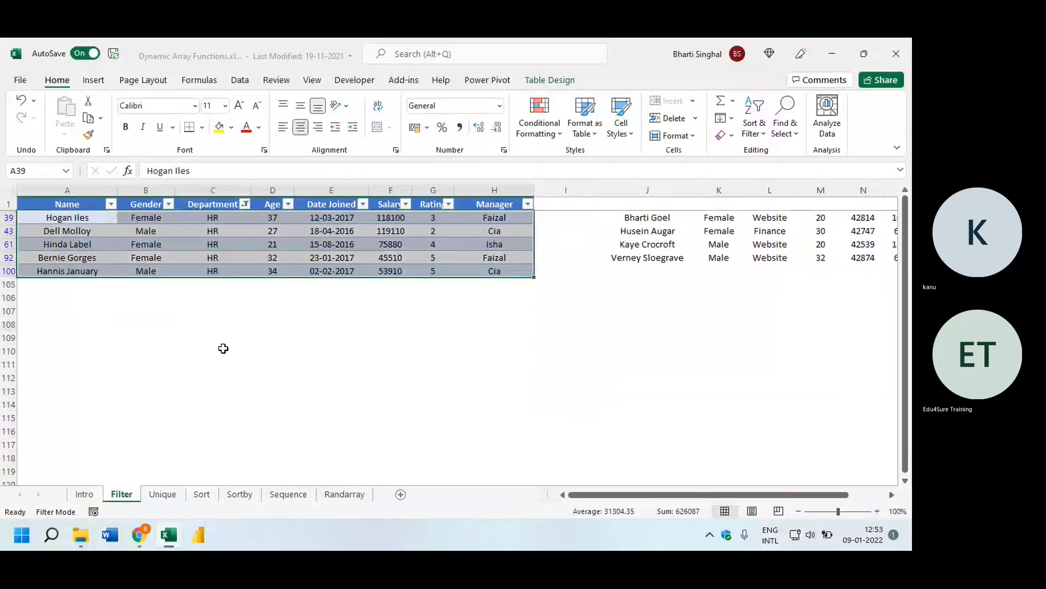
drag(213, 257, 282, 282)
click(434, 231)
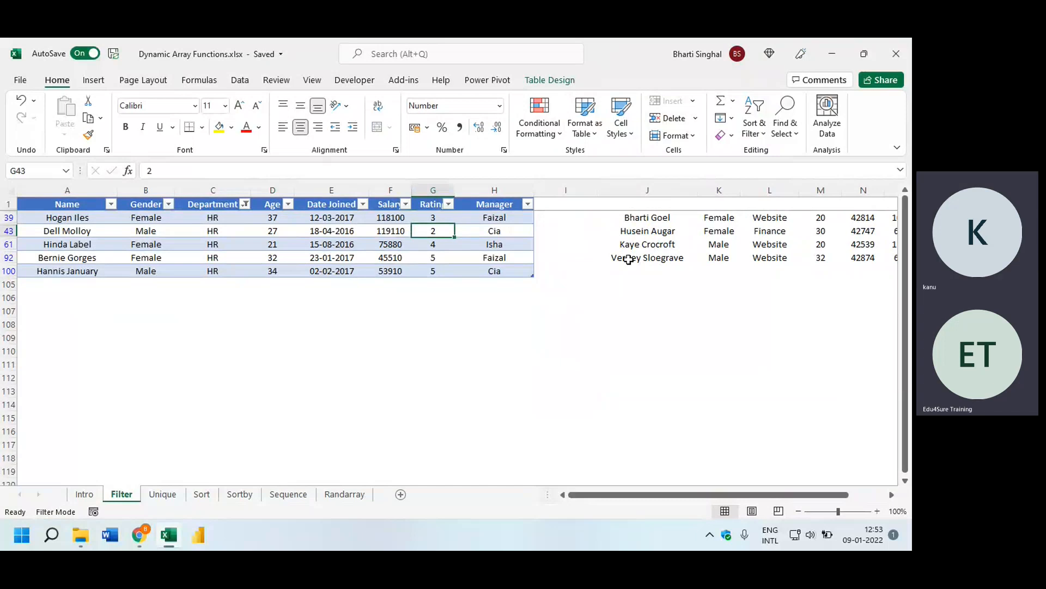
Step: Turn off filtering on the employee table in the Filter sheet
drag(61, 217, 507, 271)
drag(708, 297, 795, 298)
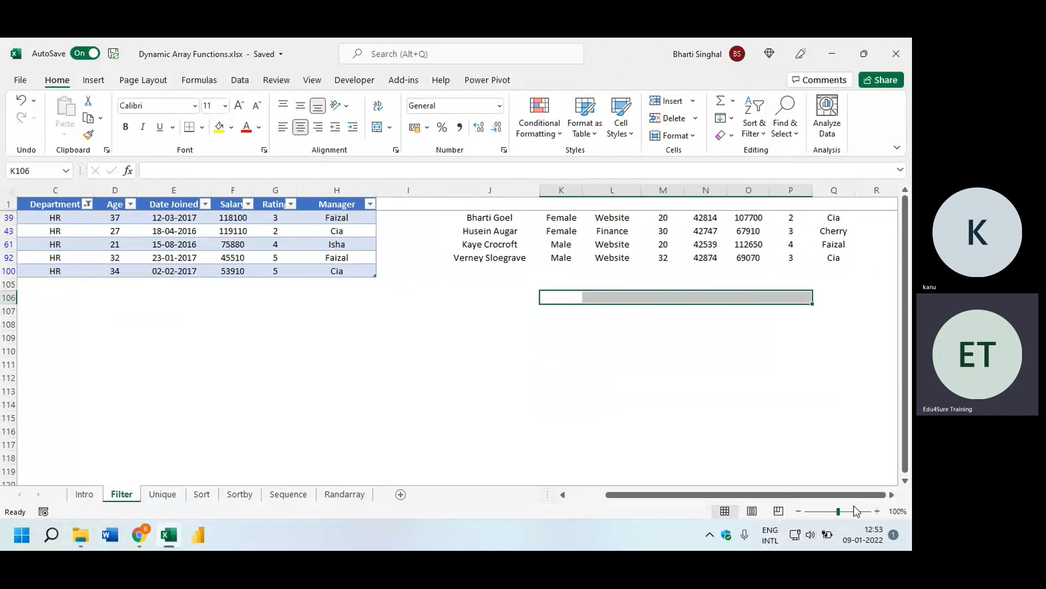
scroll(705, 316, left, 2)
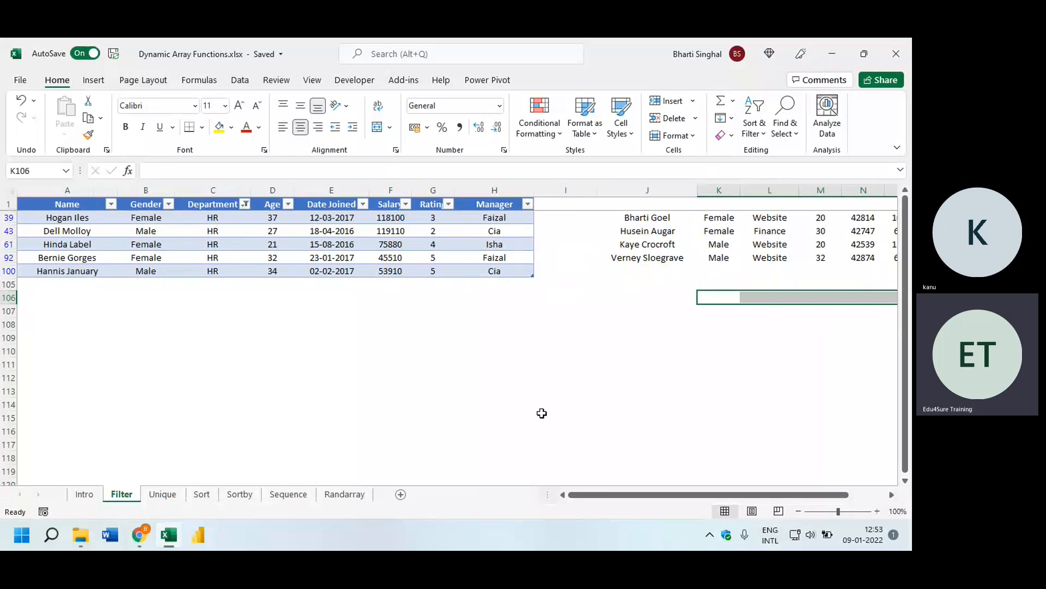
click(239, 81)
click(392, 206)
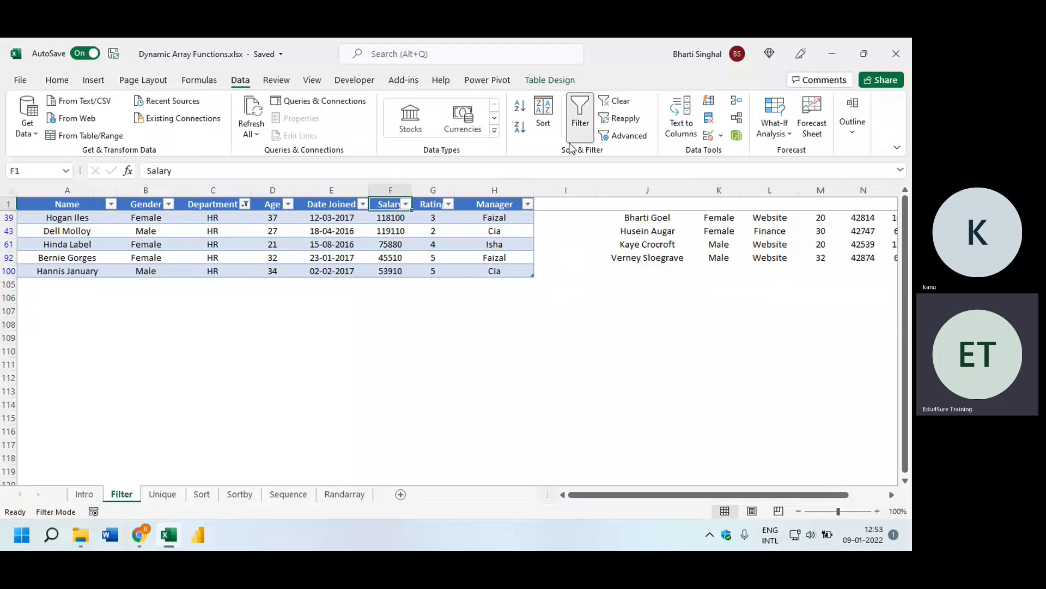
click(575, 136)
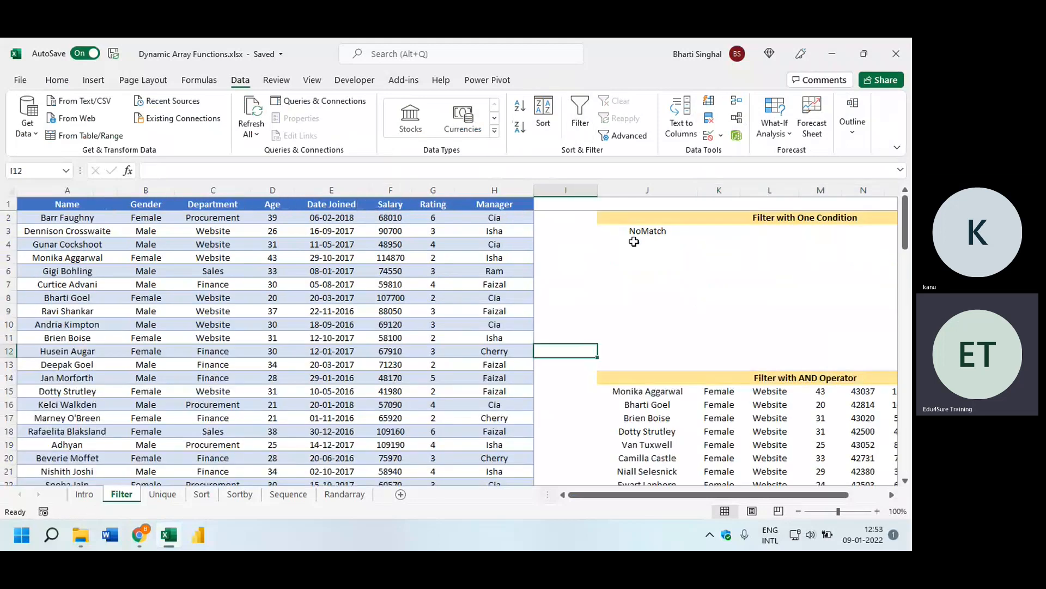
Step: Replace the formula in J3 with a new FILTER function using the FilterData table as its array
click(648, 231)
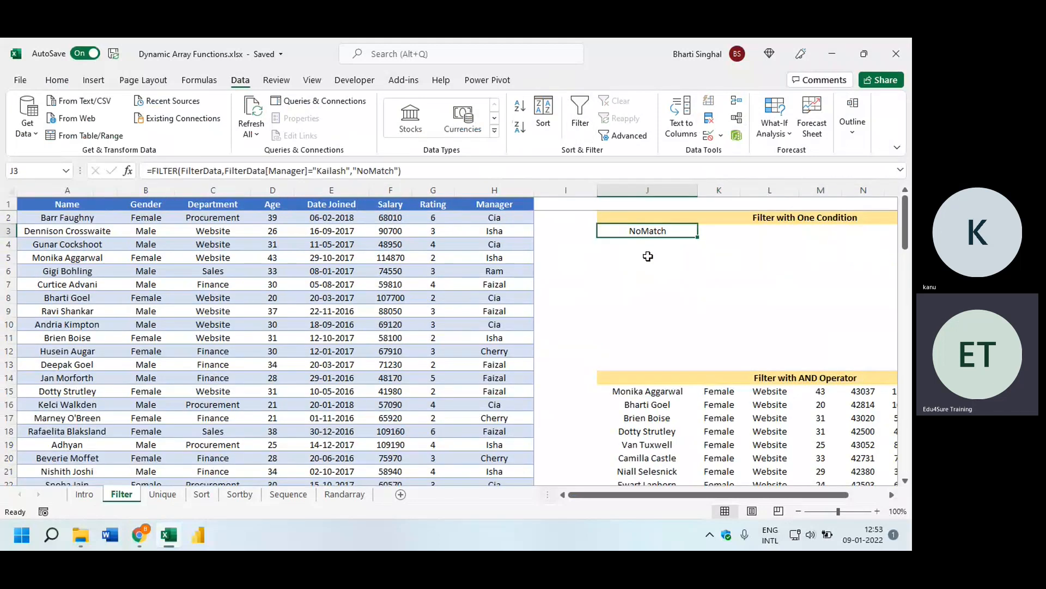
key(Delete)
text(=filter()
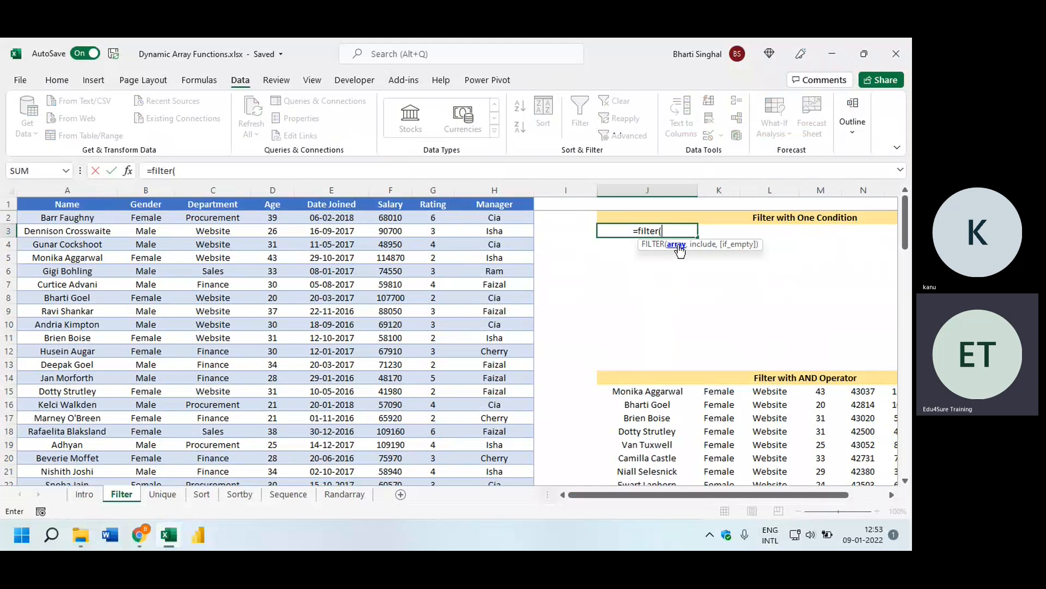
text(fil)
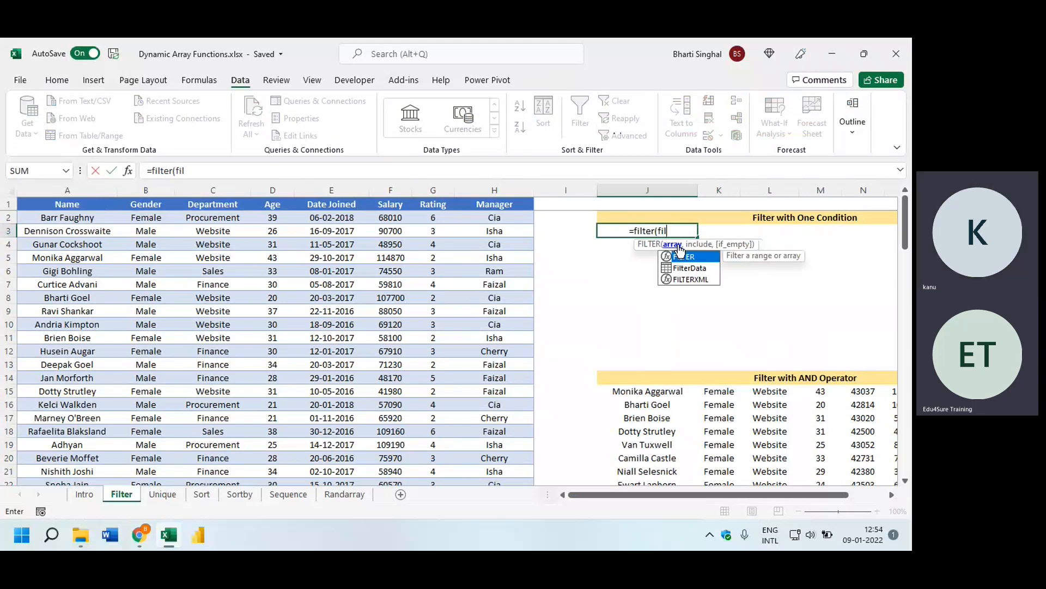
text(ter)
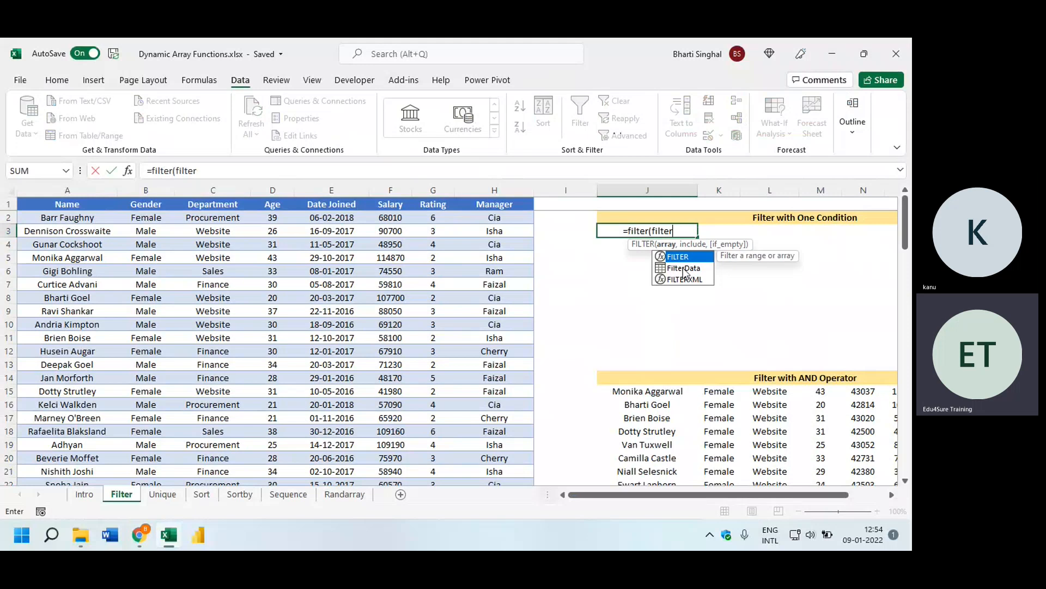
double_click(685, 268)
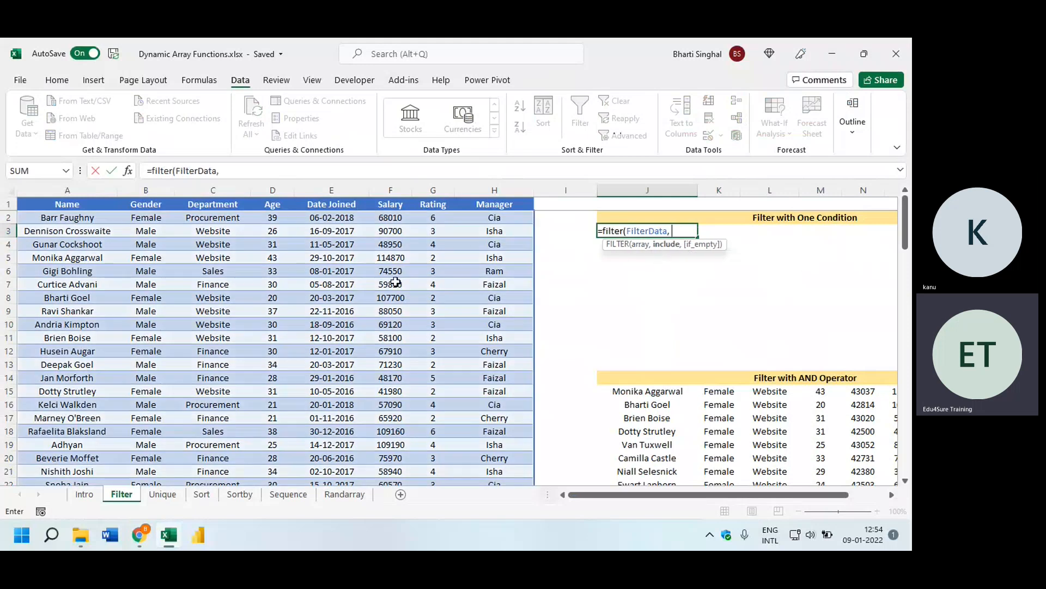
Step: Complete the J3 formula with the include condition FilterData[Department]="HR" and enter it
text(, fil)
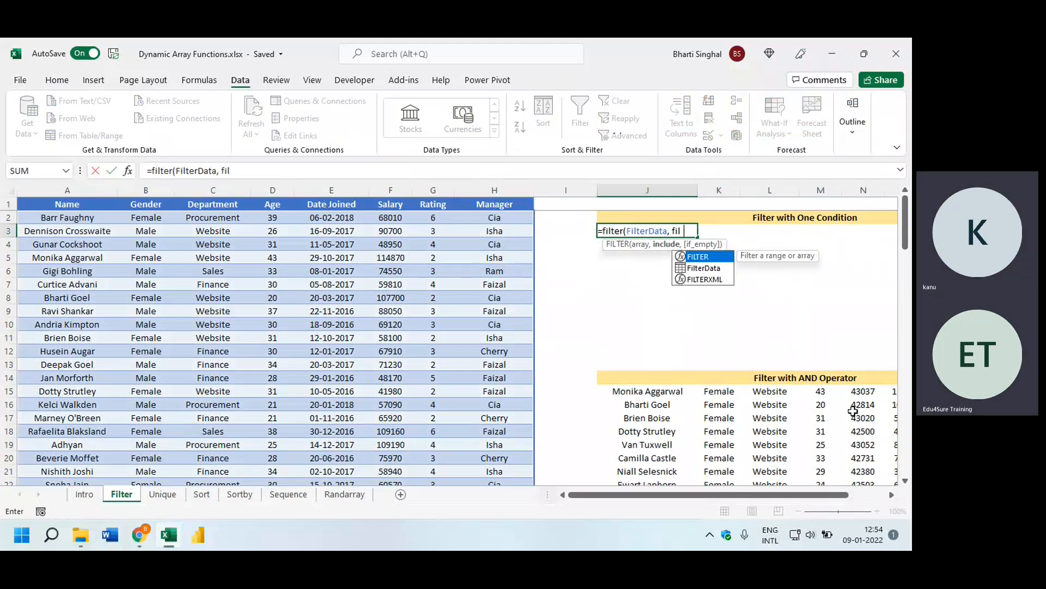
text(t)
double_click(716, 269)
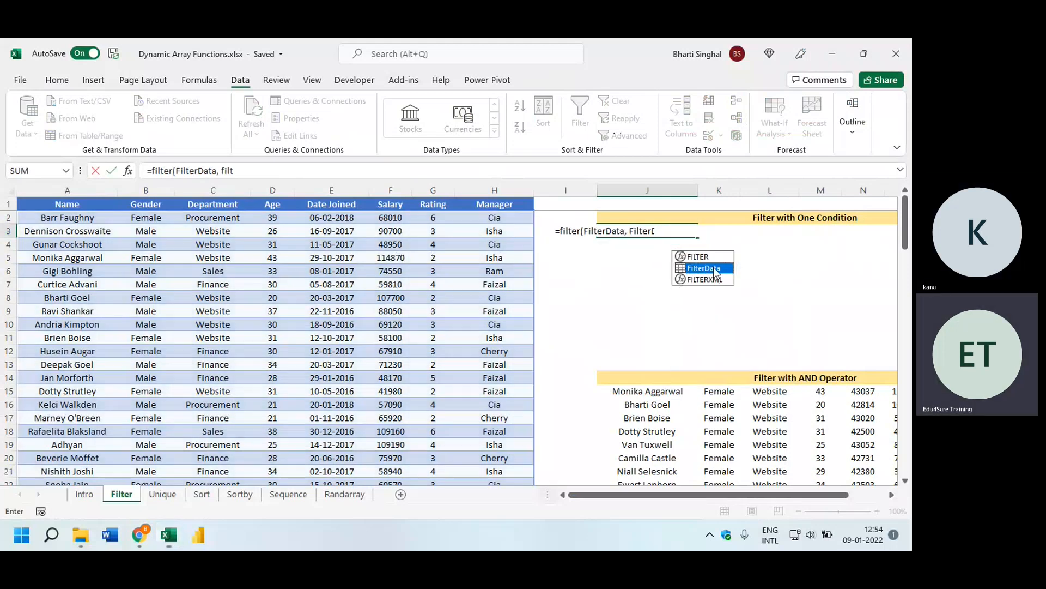
text([de)
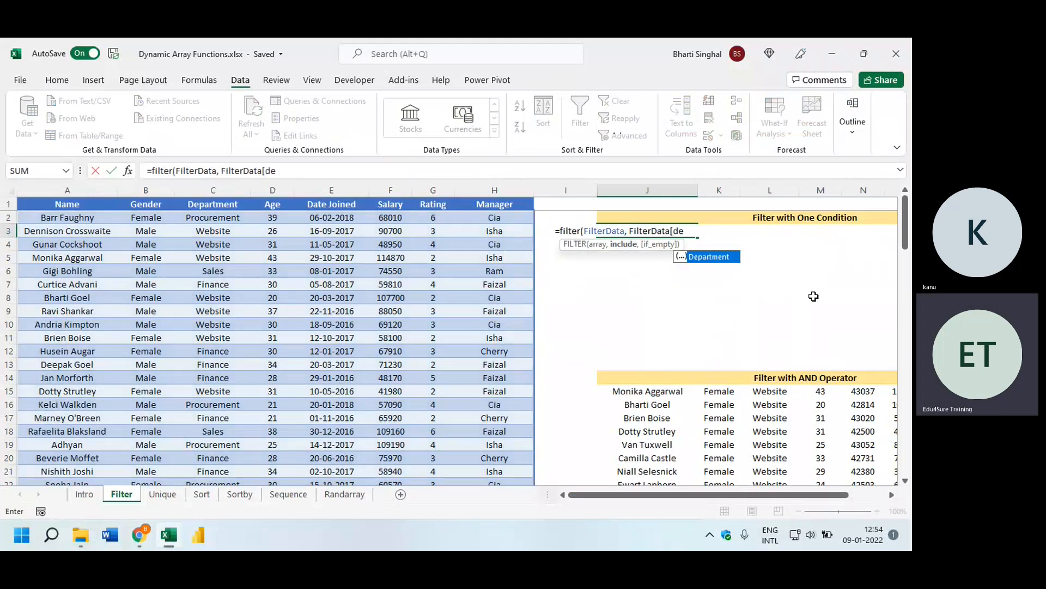
key(Tab)
text(]+)
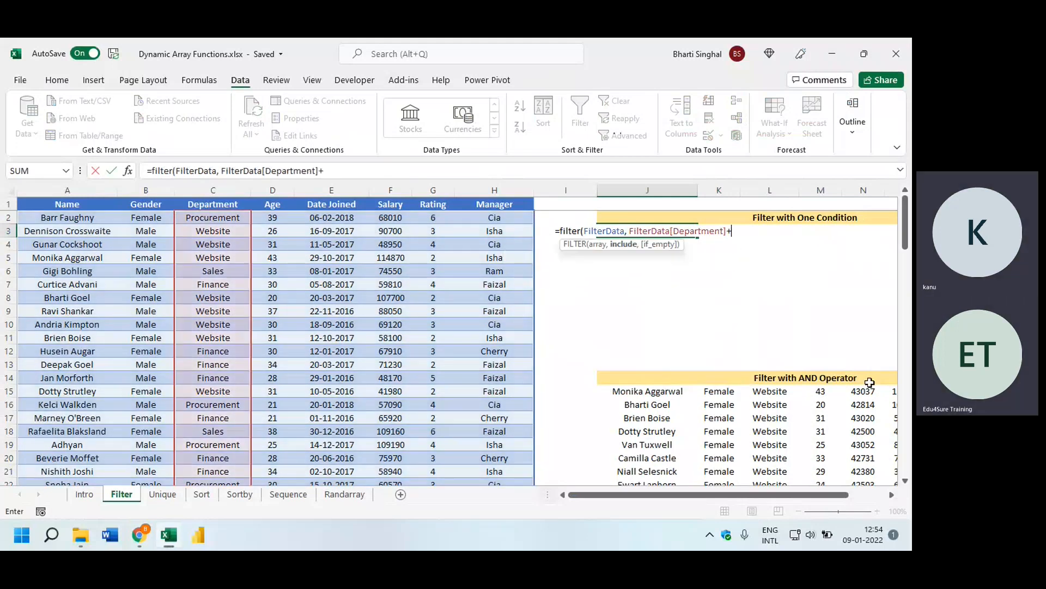
key(BackSpace)
text(=""))
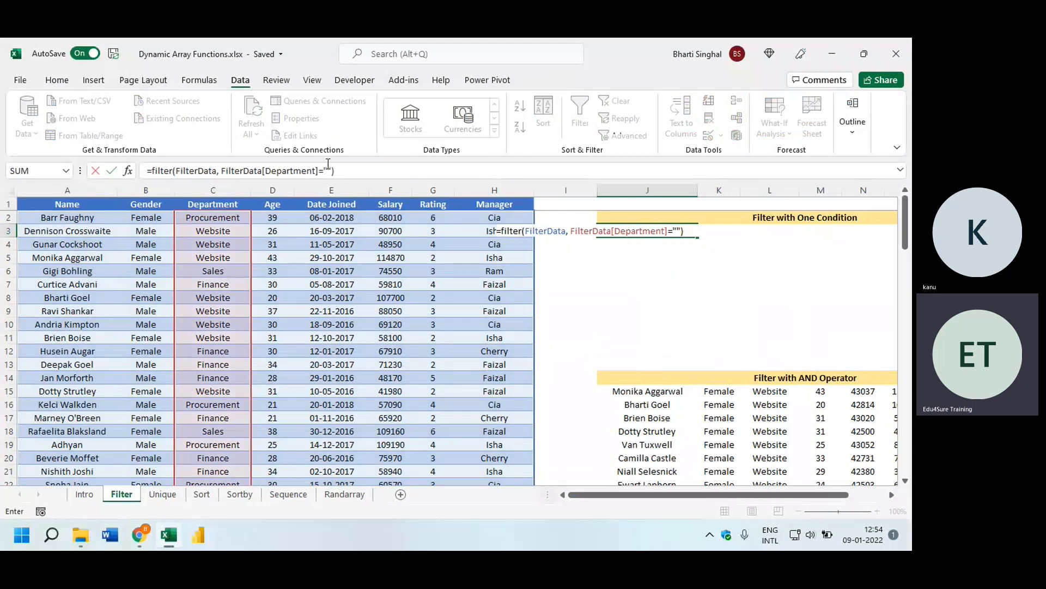
click(328, 166)
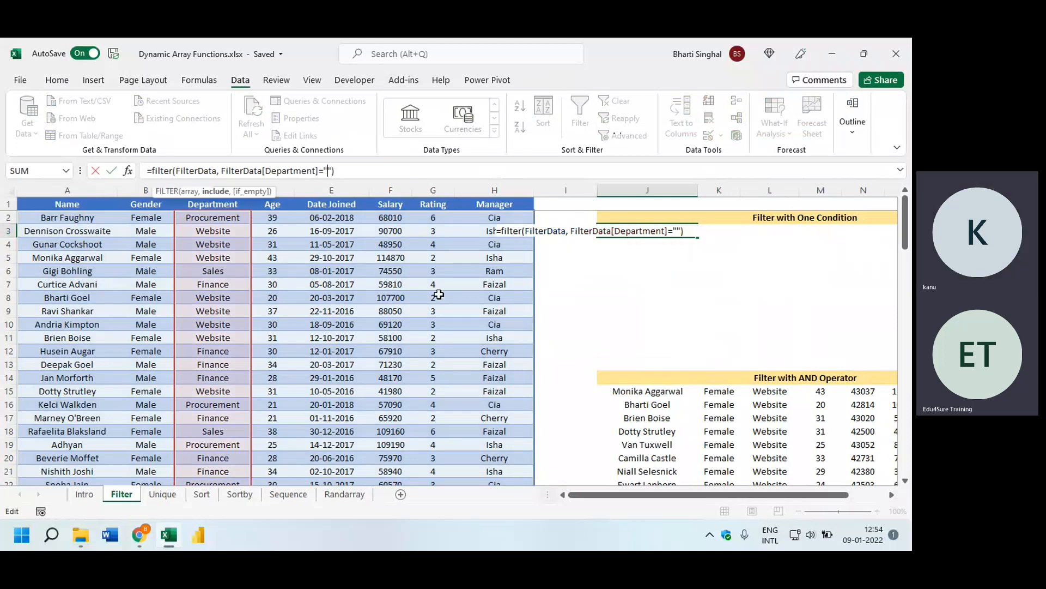
text(HR)
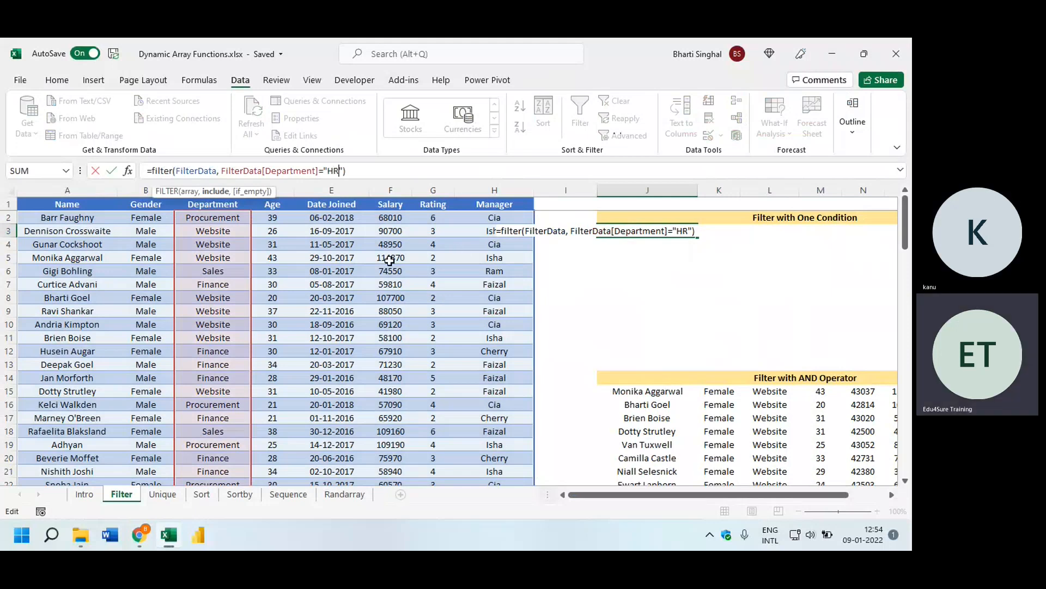
click(416, 172)
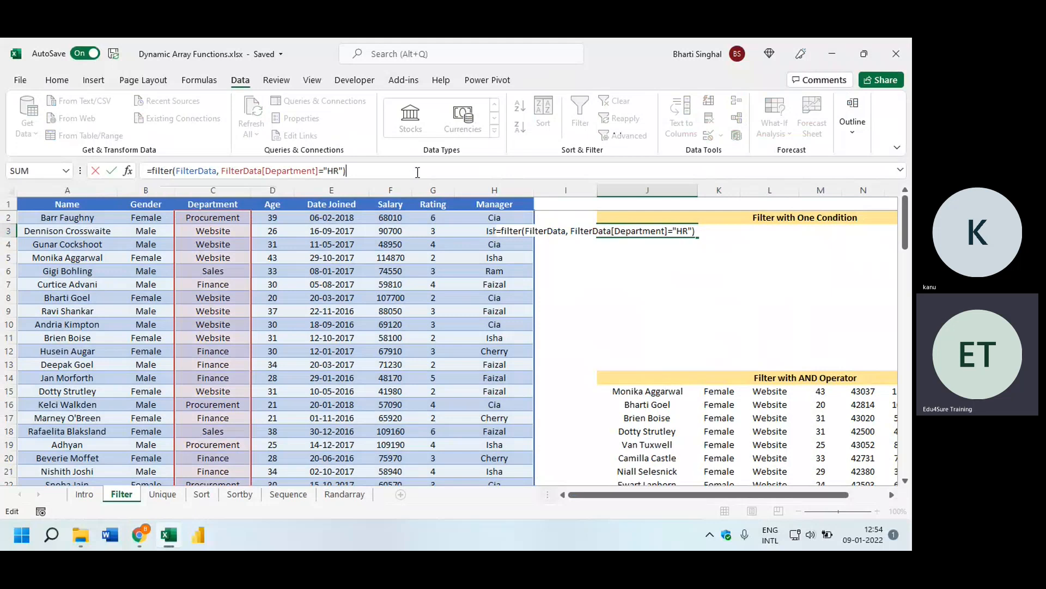
key(Return)
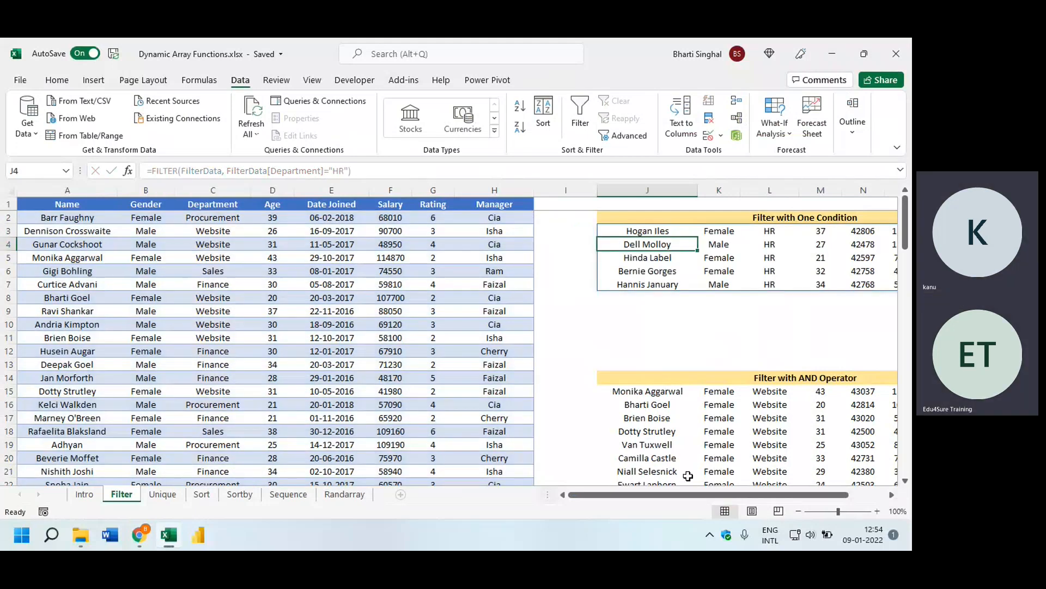
Step: Examine the HR records returned under Filter with One Condition across all columns
drag(654, 495, 691, 495)
drag(485, 231, 851, 284)
click(714, 324)
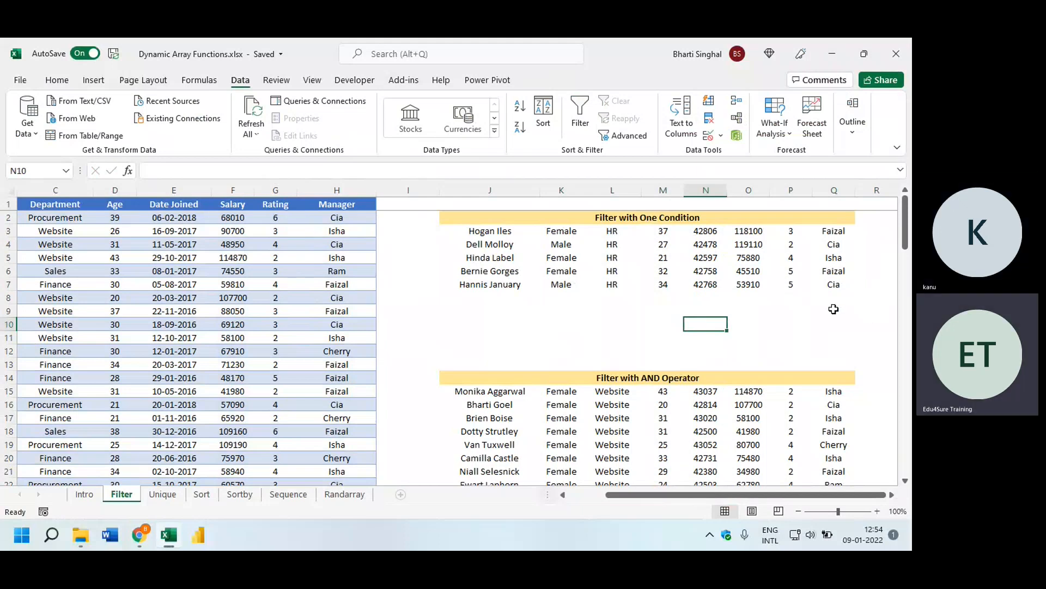
drag(756, 497, 715, 496)
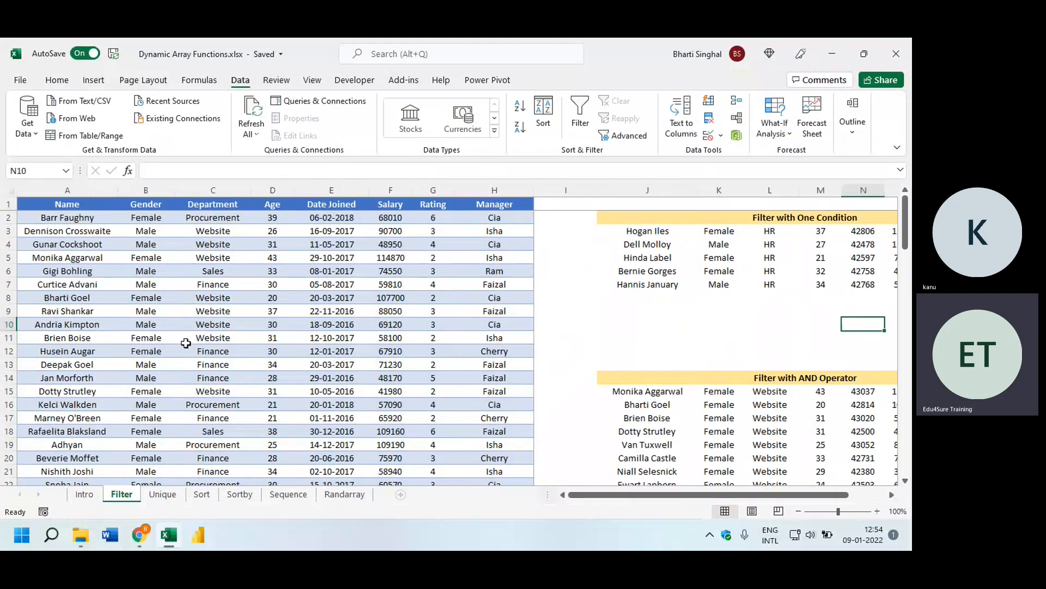
Step: Narrow columns I and J on the Filter sheet
drag(698, 188, 682, 194)
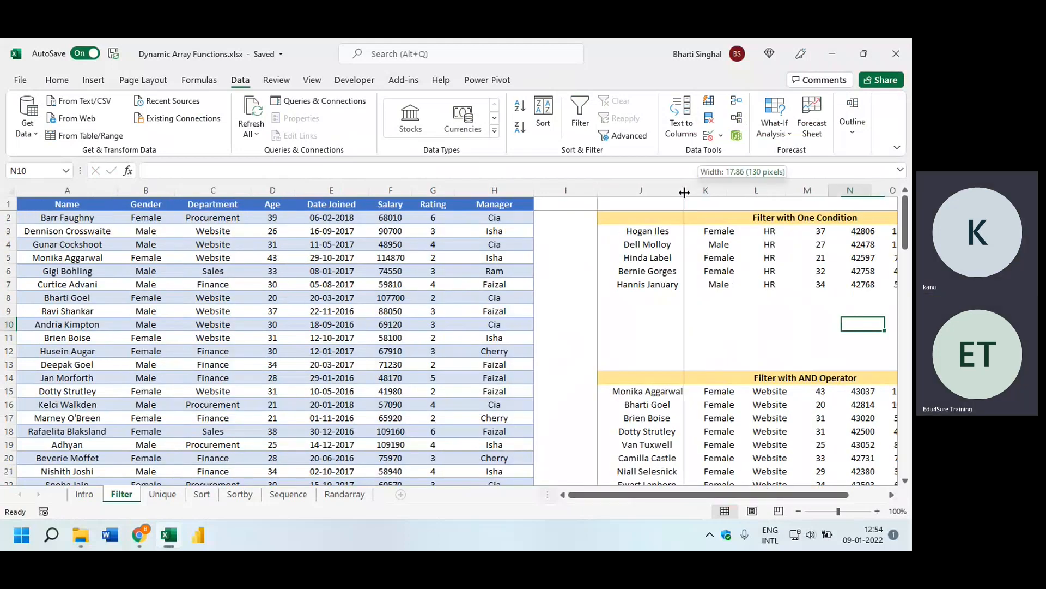
drag(599, 194, 593, 194)
drag(679, 192, 663, 192)
Step: Inspect the FILTER formula under Filter with AND Operator in J15 and compare it with the one-condition formula in J3
drag(684, 493, 714, 506)
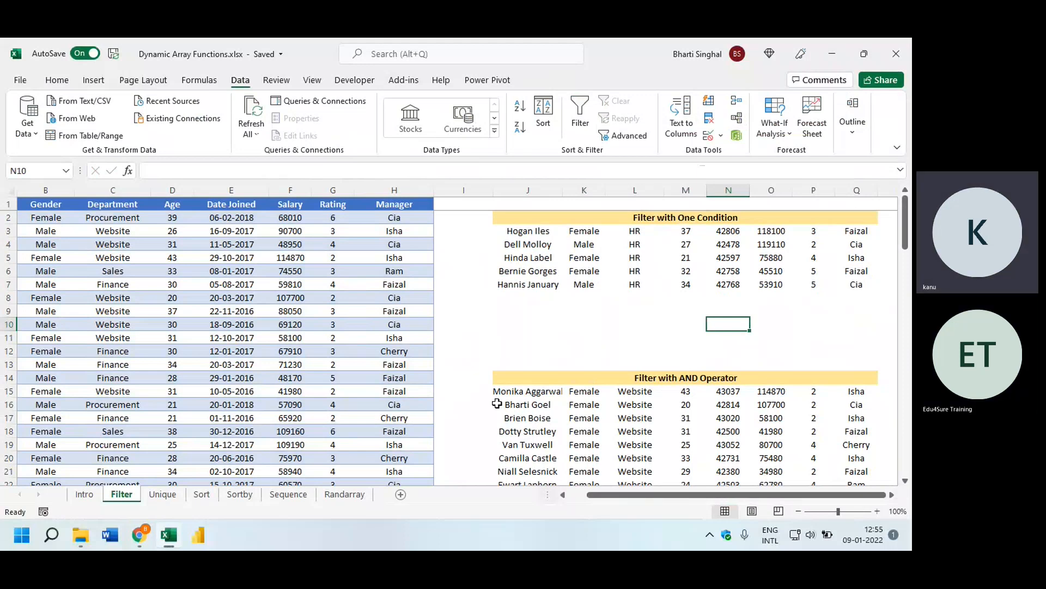
click(520, 395)
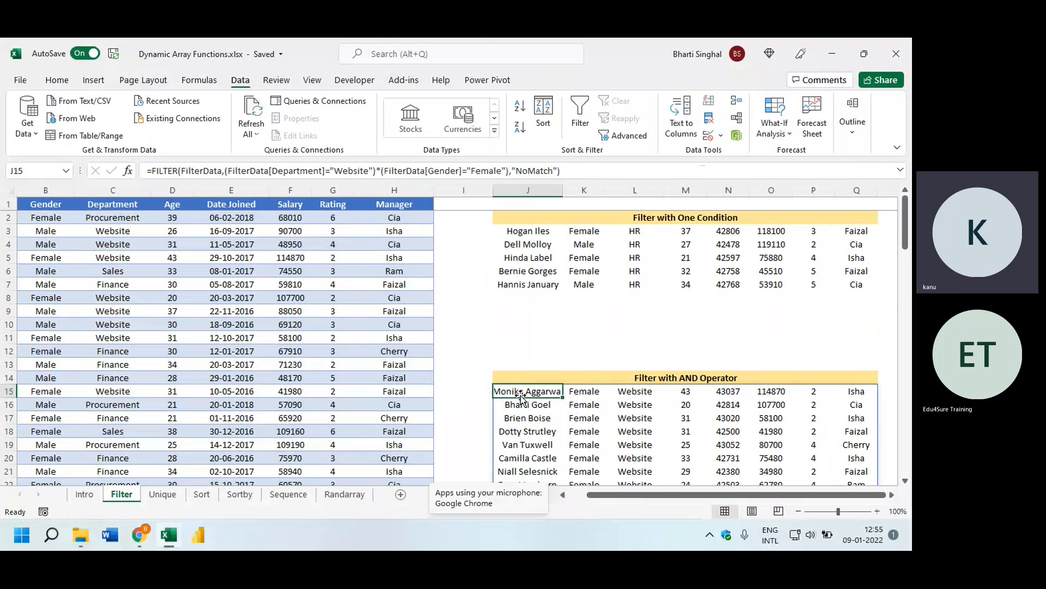
click(539, 232)
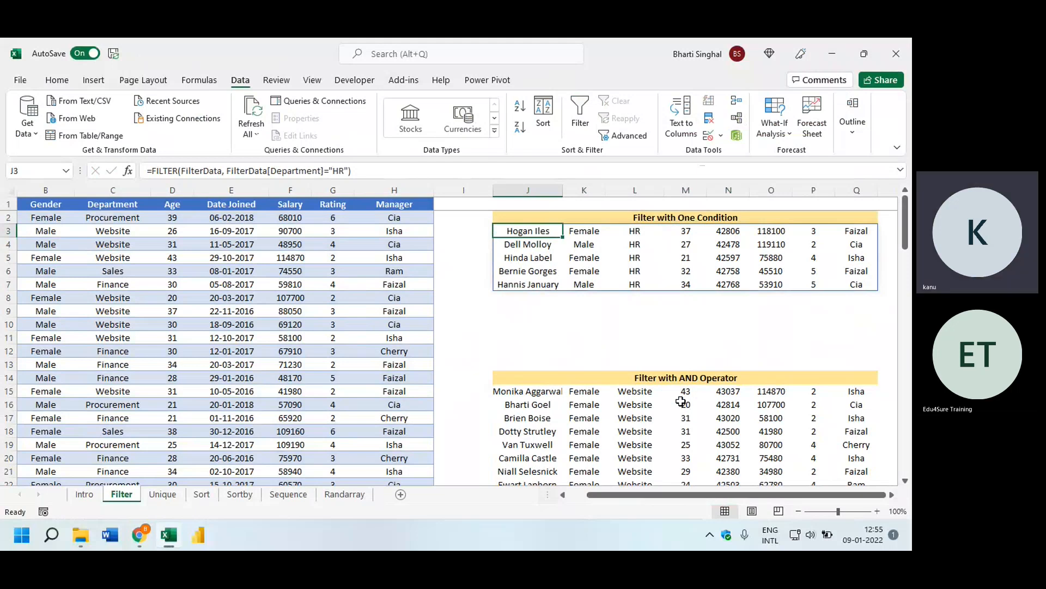
click(464, 297)
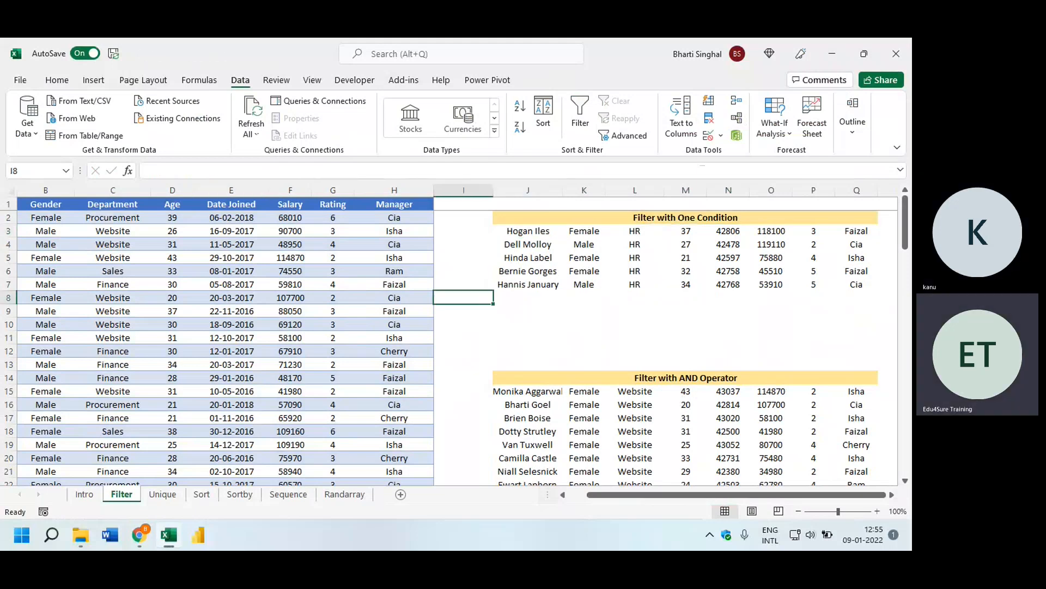
Step: Check the J3 formula's source by viewing the employee table's name in its table properties
click(57, 80)
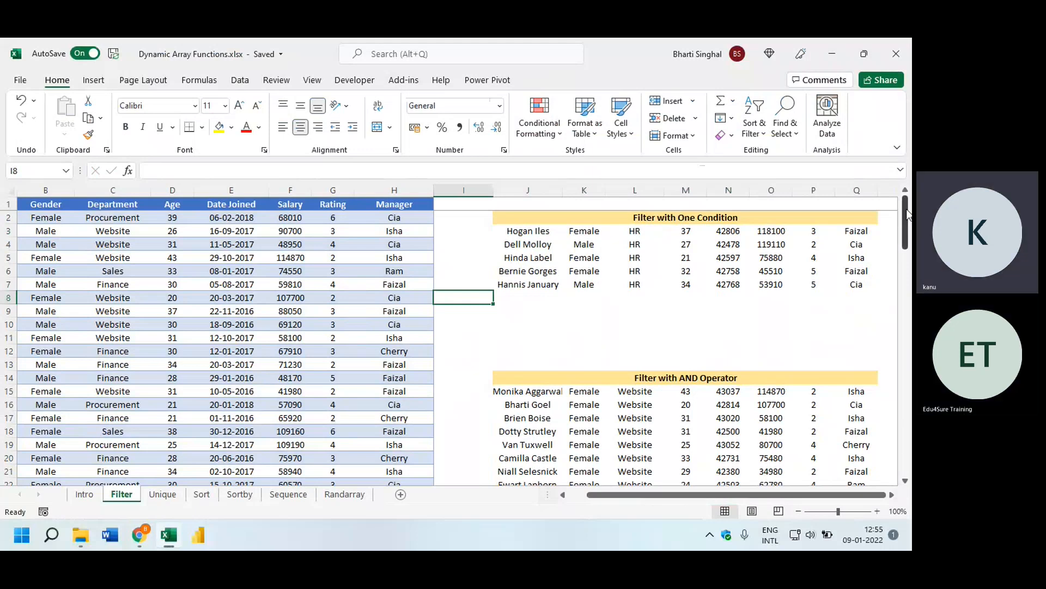
click(522, 230)
click(329, 256)
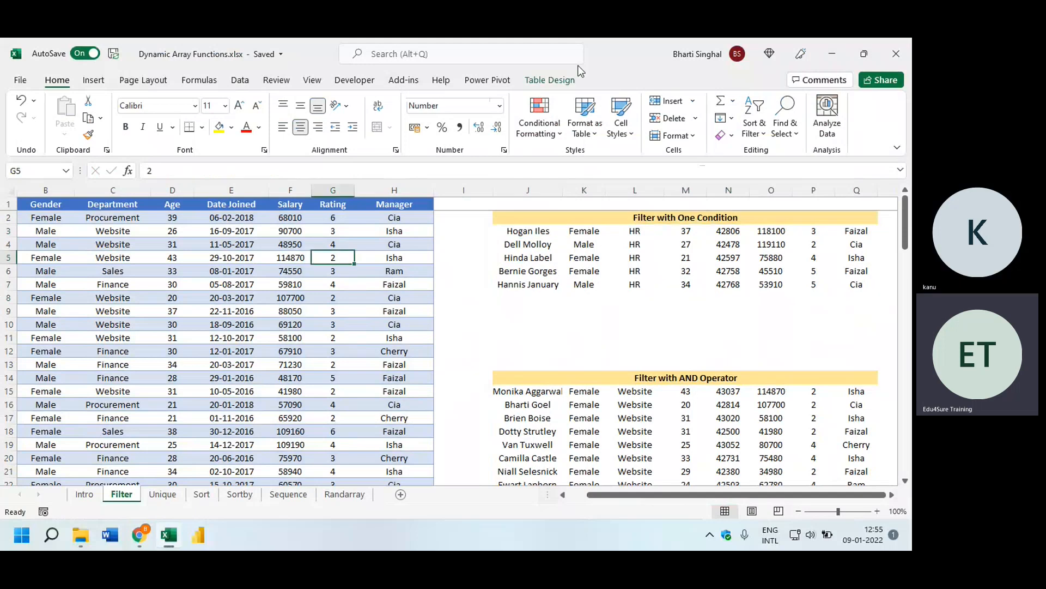
click(549, 79)
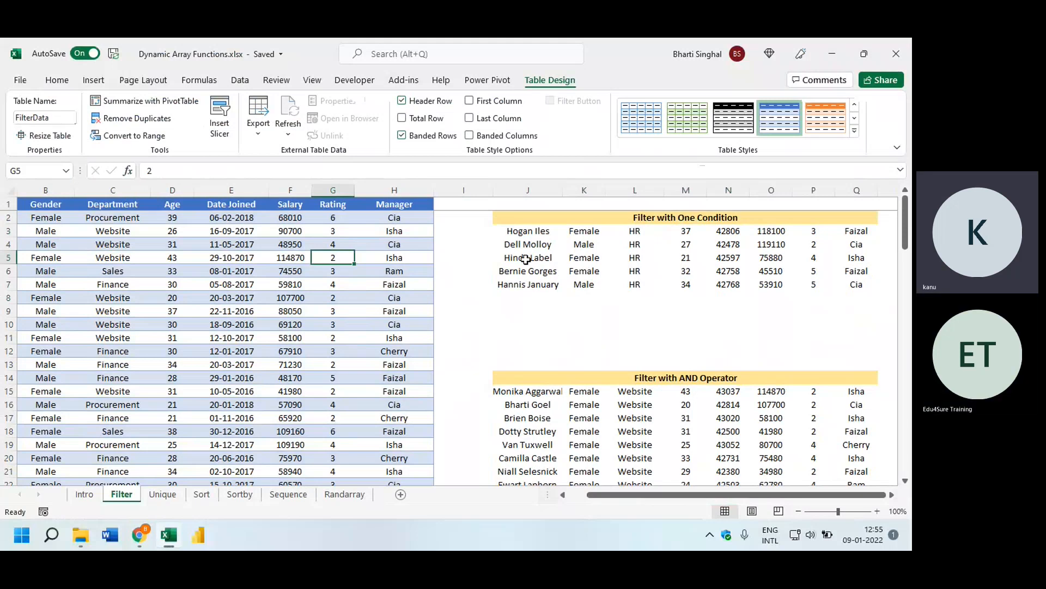
Step: Clear the FILTER formula from J3 under Filter with One Condition
click(529, 232)
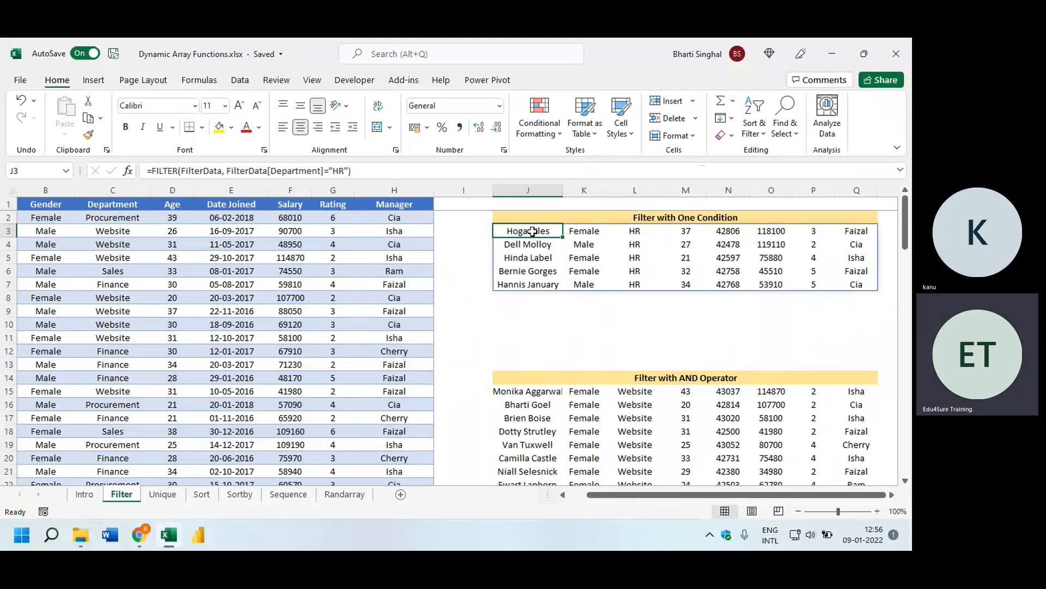
key(Delete)
text(=fil)
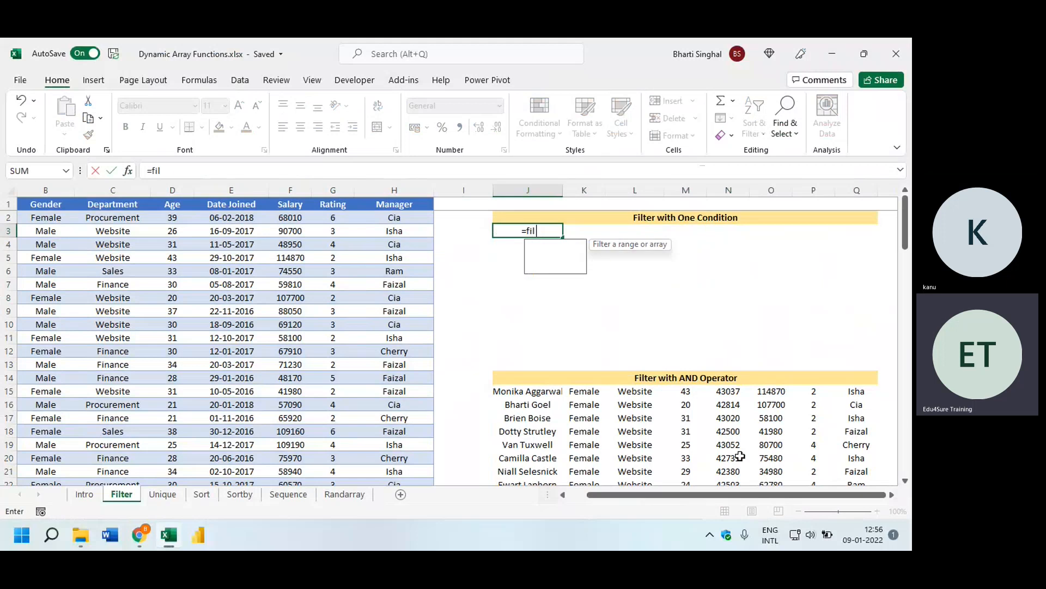
text(ter()
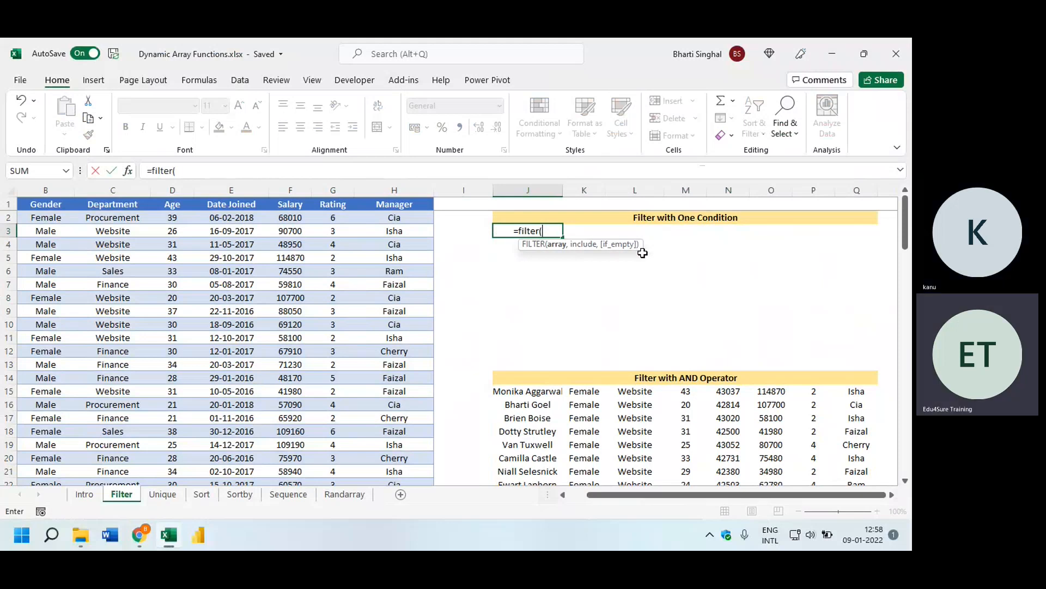
drag(907, 212, 894, 361)
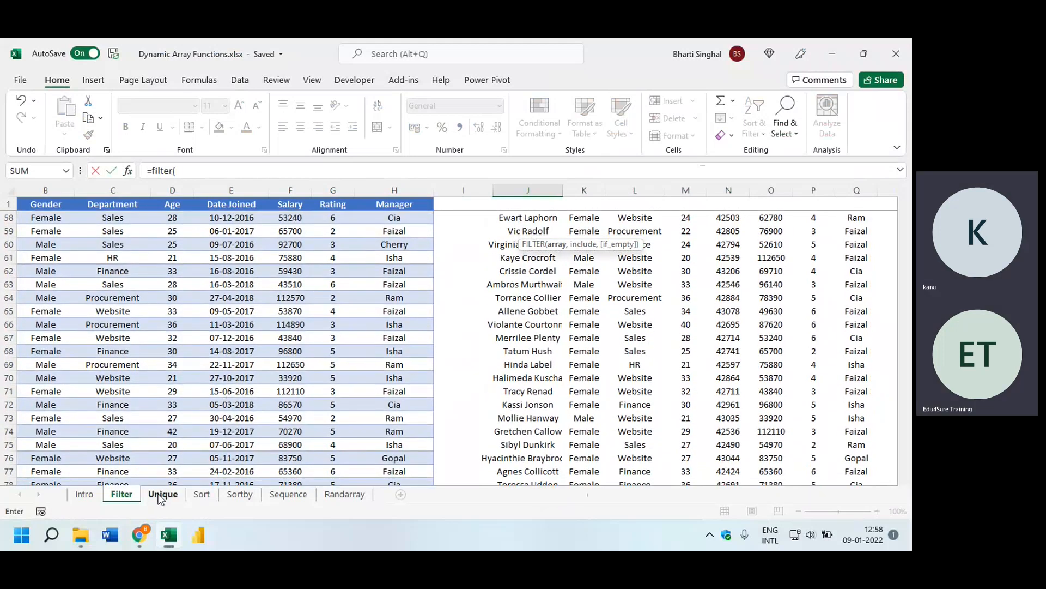
click(161, 494)
drag(903, 242, 902, 207)
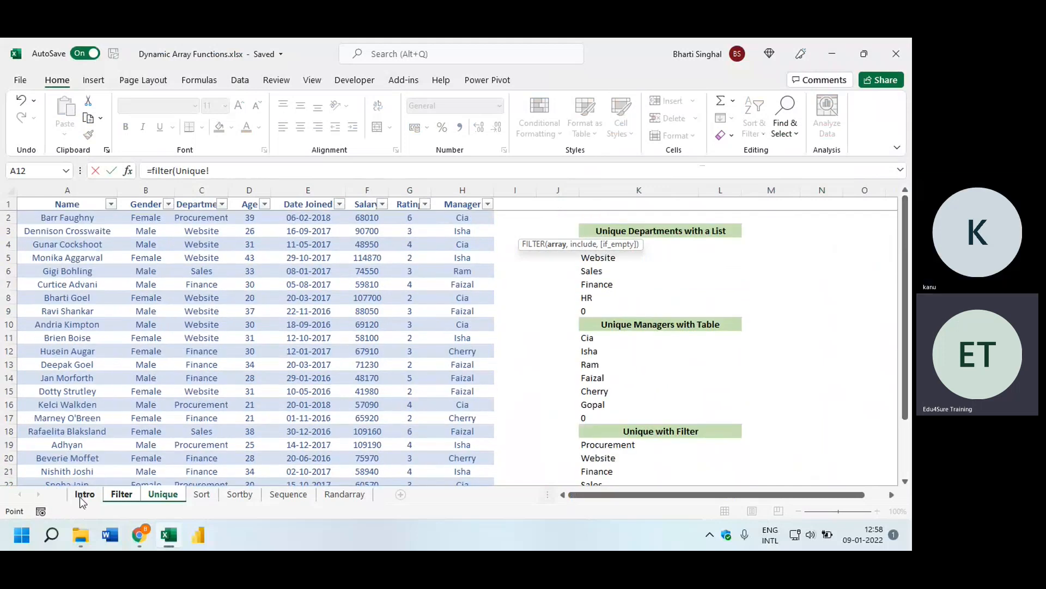
click(81, 498)
click(657, 366)
click(121, 493)
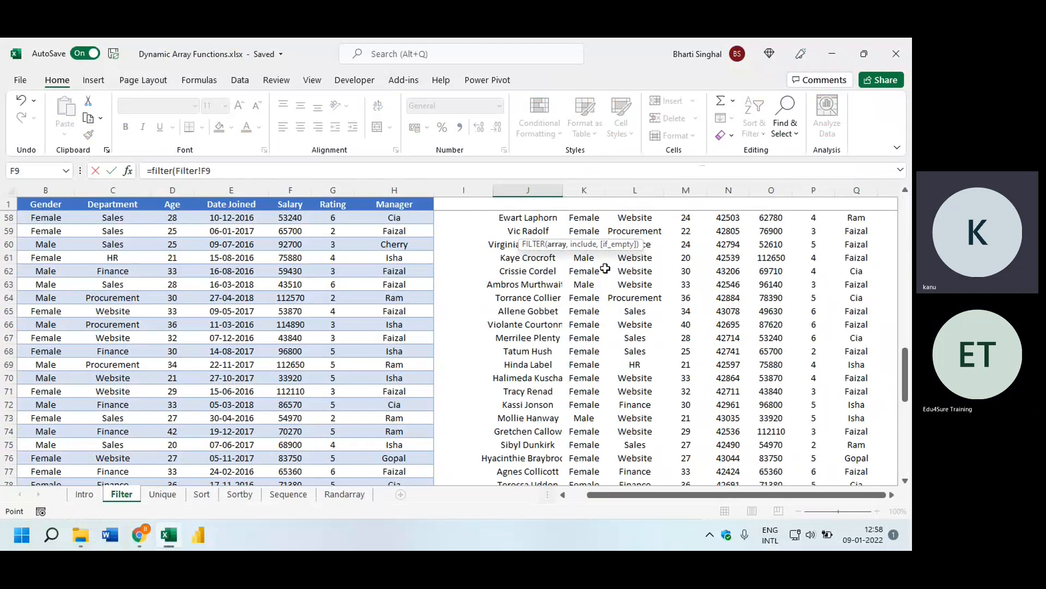
drag(904, 376, 905, 207)
click(568, 304)
key(BackSpace)
key(BackSpace)
key(BackSpace)
key(BackSpace)
key(BackSpace)
key(BackSpace)
key(BackSpace)
key(BackSpace)
key(BackSpace)
key(BackSpace)
key(BackSpace)
key(BackSpace)
key(BackSpace)
key(BackSpace)
key(BackSpace)
key(BackSpace)
key(BackSpace)
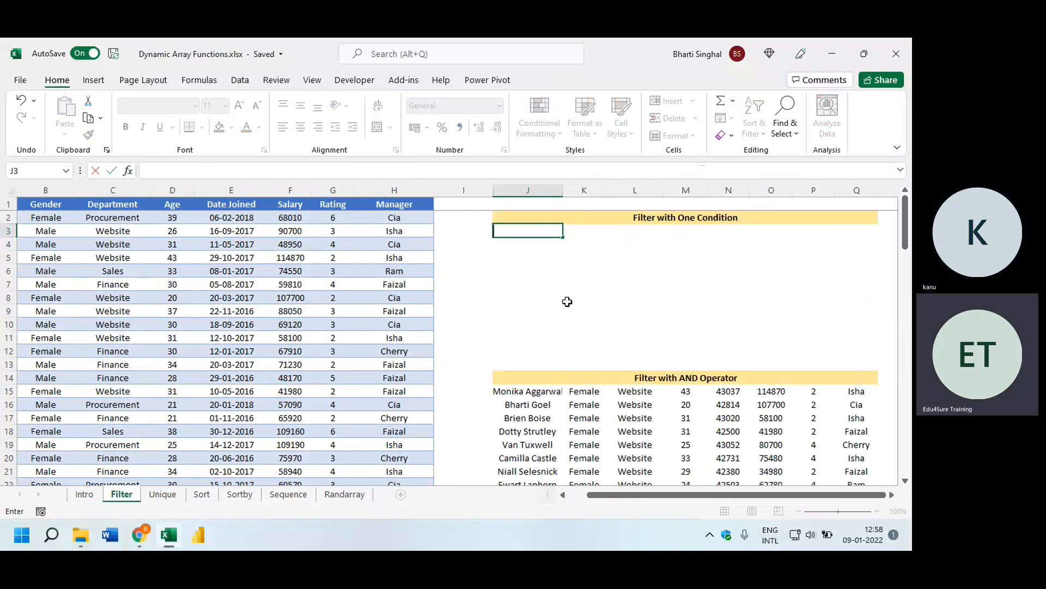
Step: View the Dynamic Array Functions workbook's file information and close the workbook
click(20, 79)
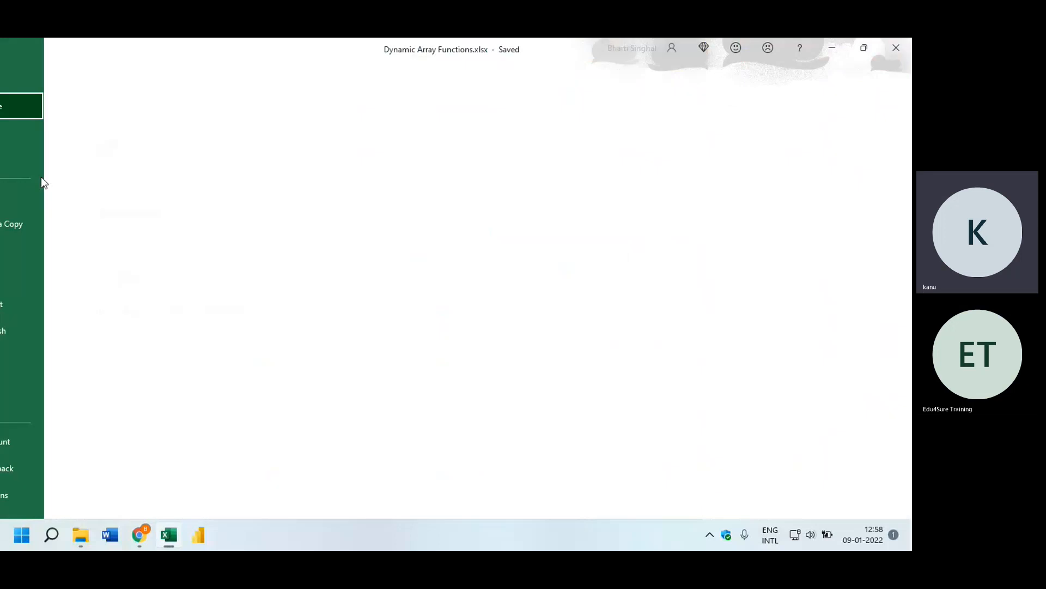
click(18, 76)
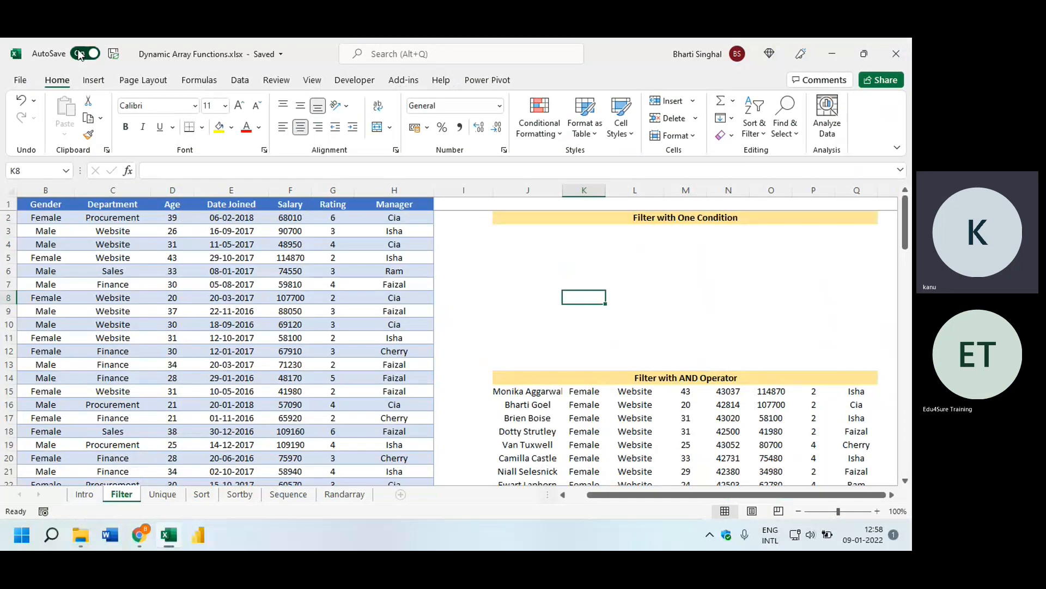
click(20, 80)
click(44, 205)
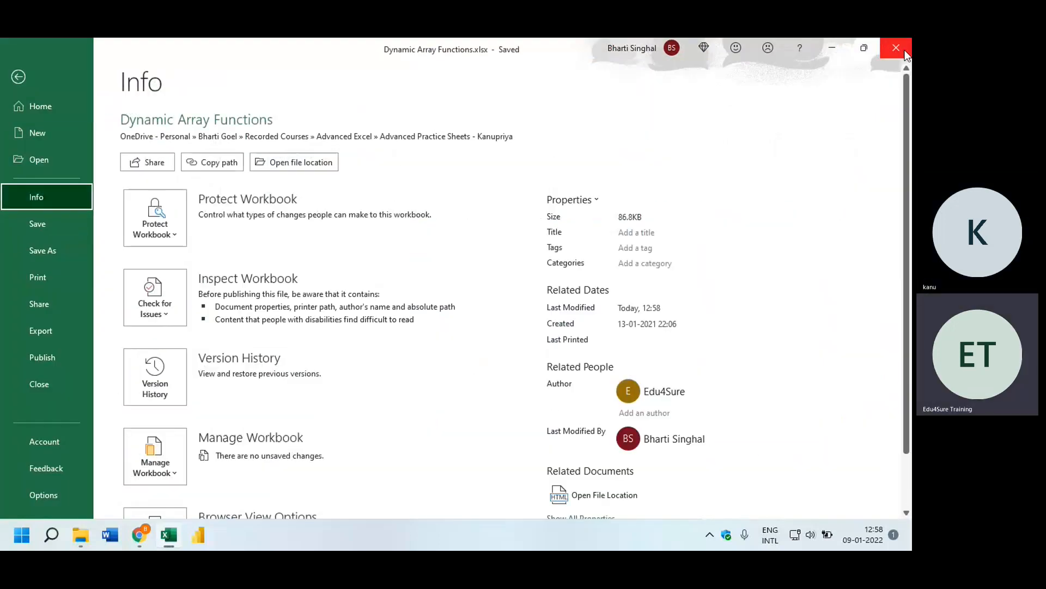
click(903, 50)
Step: Open Dynamic Pivot, Chart.xlsx from the practice folder in File Explorer, look over its sheets and close it
click(79, 534)
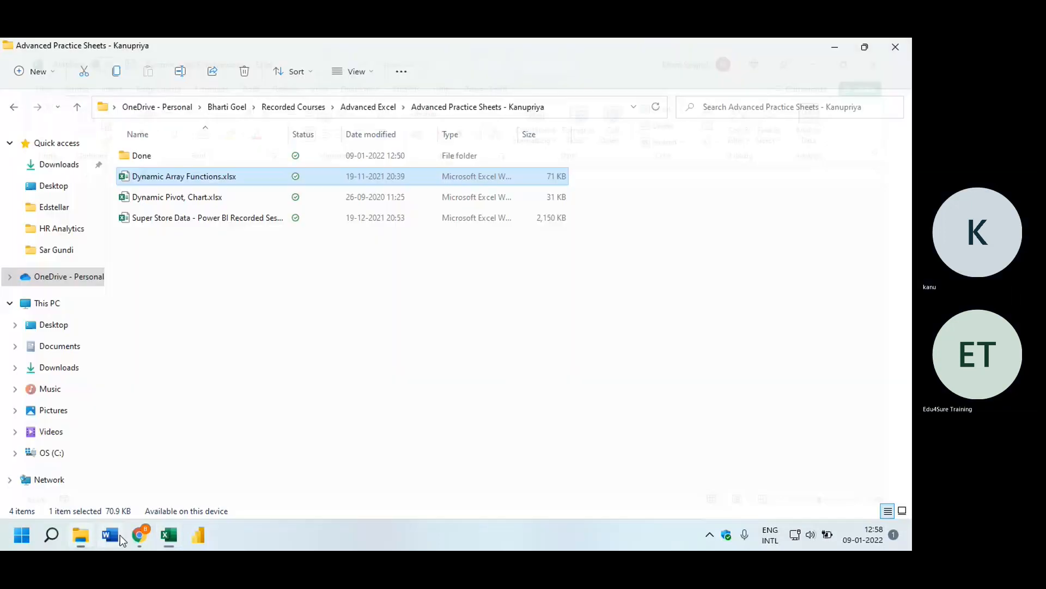
click(196, 273)
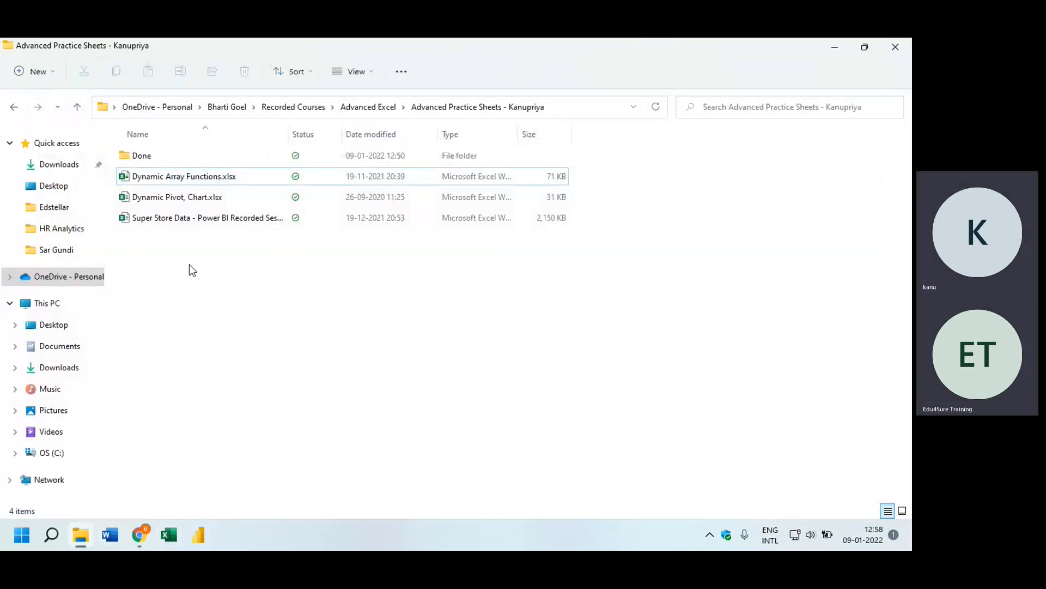
double_click(203, 199)
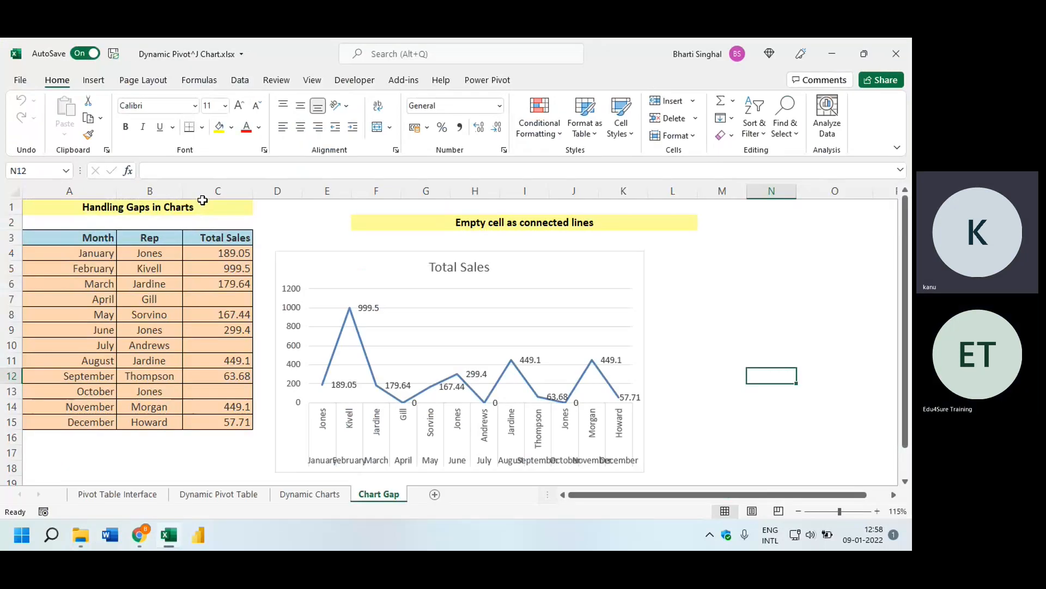
click(222, 495)
click(310, 494)
click(392, 494)
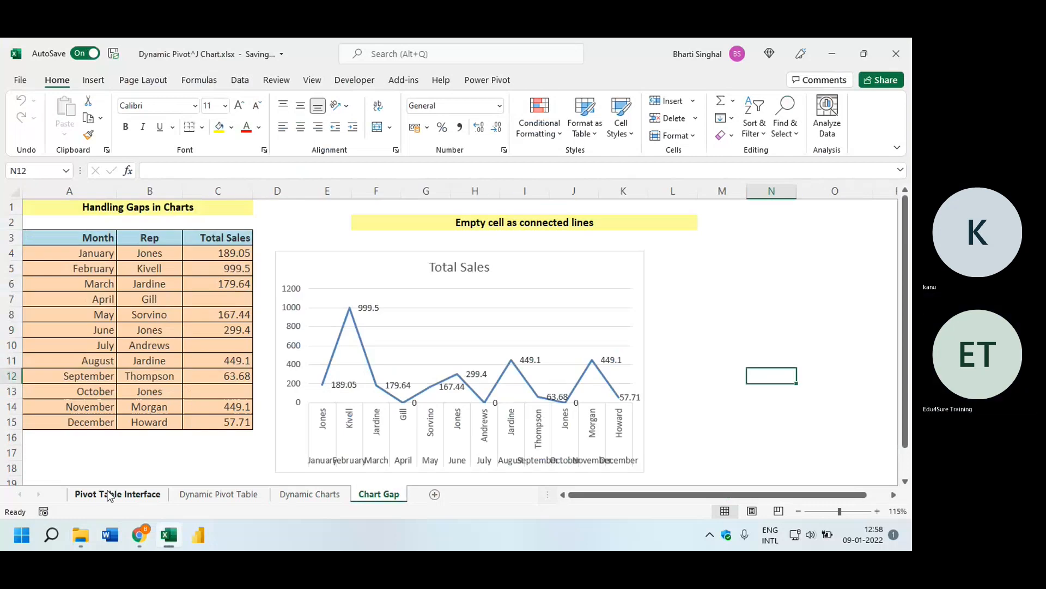
click(109, 495)
click(896, 54)
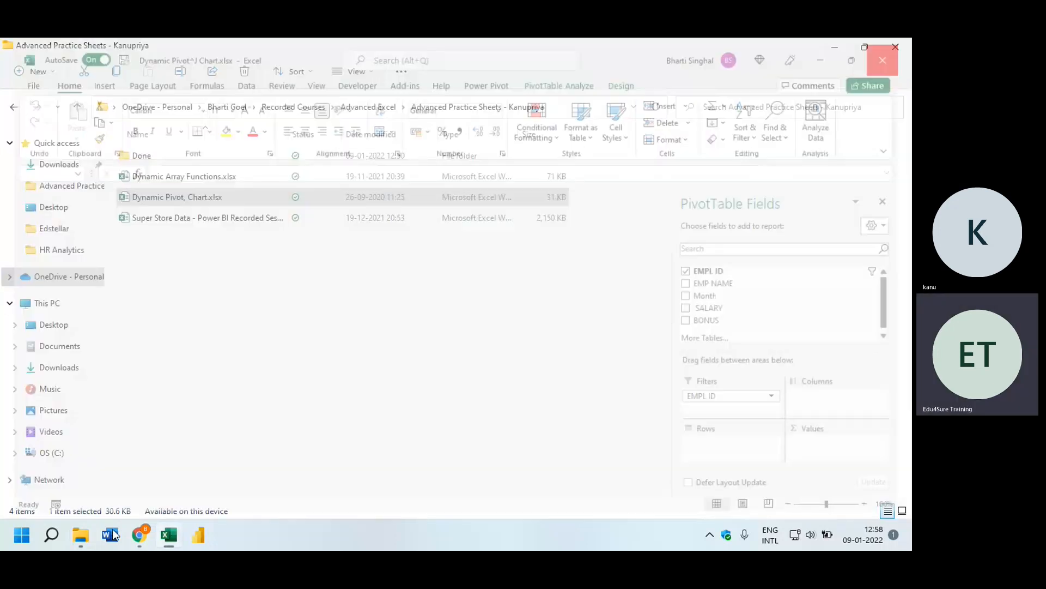
Step: Open Super Store Data - Power BI Recorded Sessions.xlsx and delete the Sheet1, Sheet2 and Returns sheets together
double_click(171, 219)
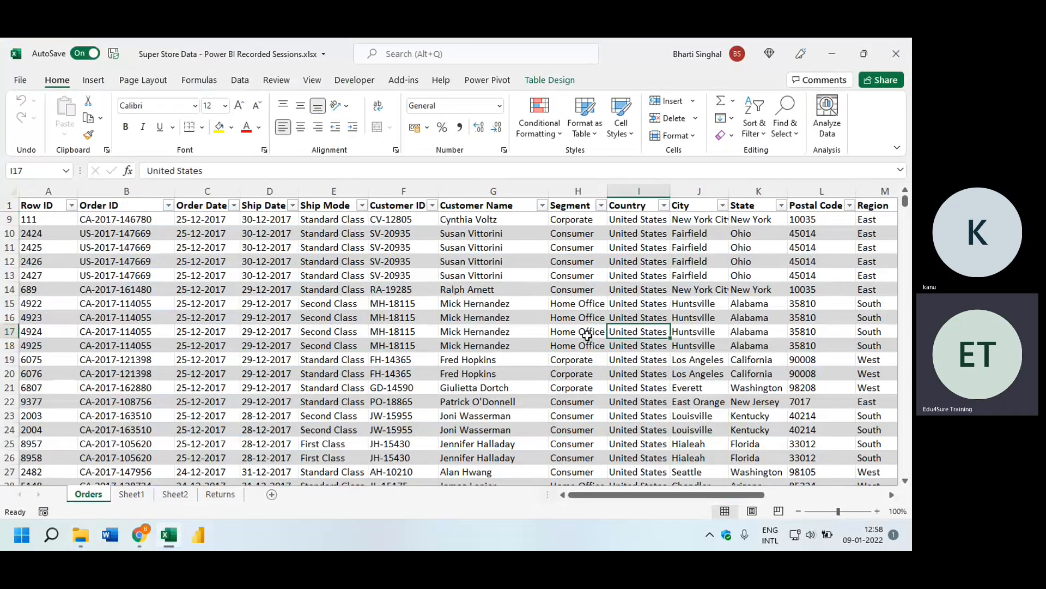
click(221, 495)
click(131, 494)
ctrl+click(175, 494)
ctrl+click(213, 495)
right_click(213, 495)
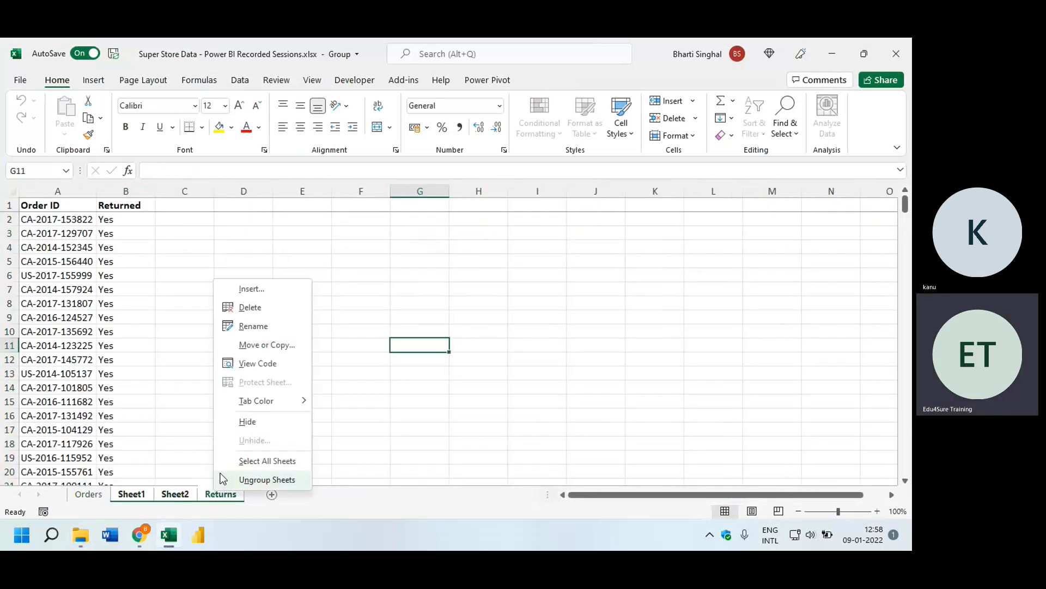
click(236, 306)
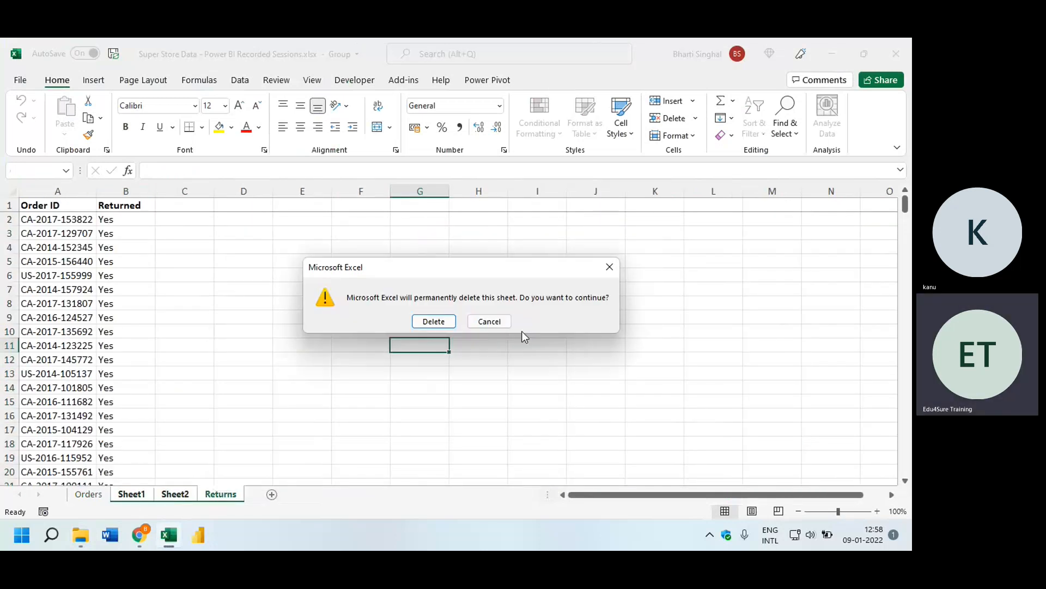
click(433, 322)
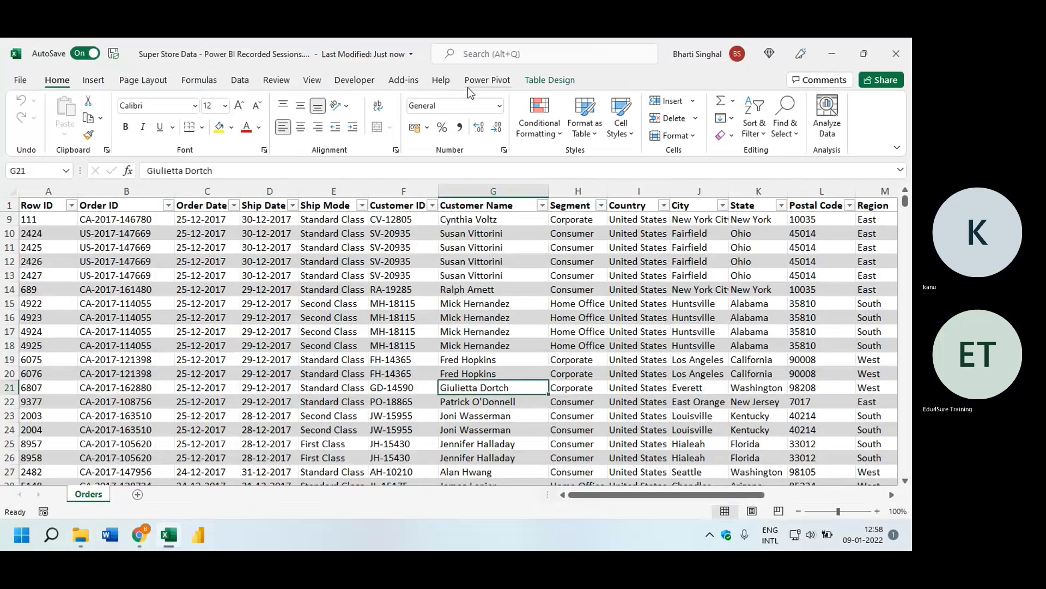
Step: Check the name of the table on the Orders sheet in its table properties
click(550, 80)
click(64, 123)
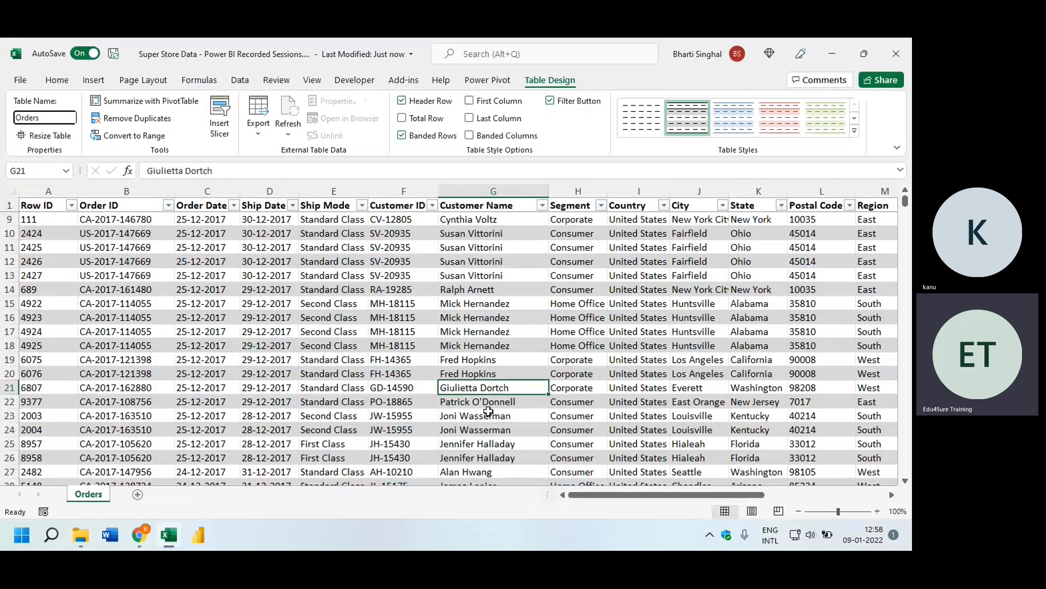
drag(503, 344, 505, 327)
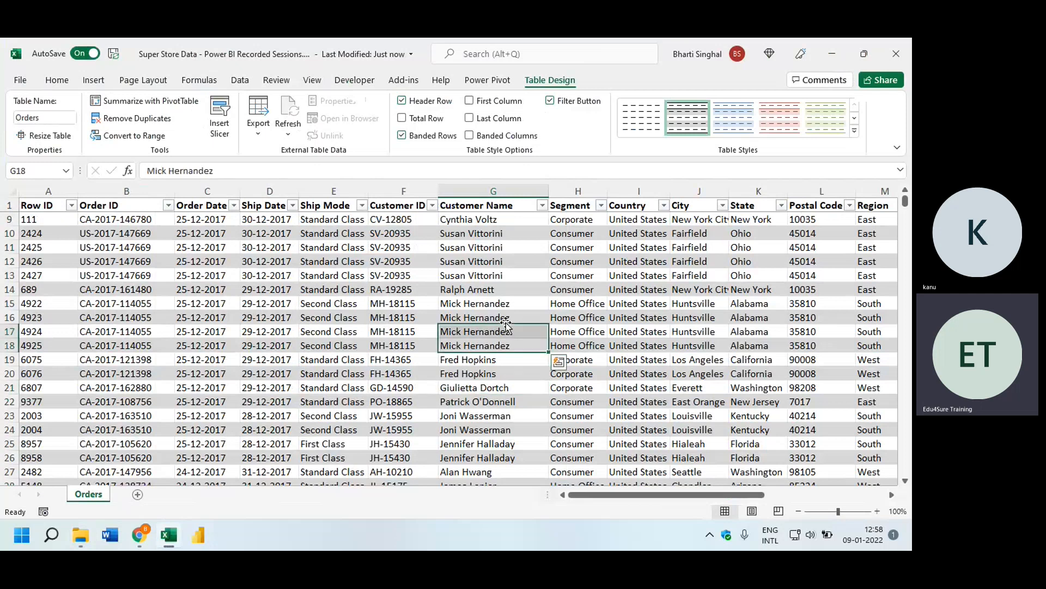
Step: Remove the filter buttons from the Orders table's header row and return to the table's first records
click(808, 207)
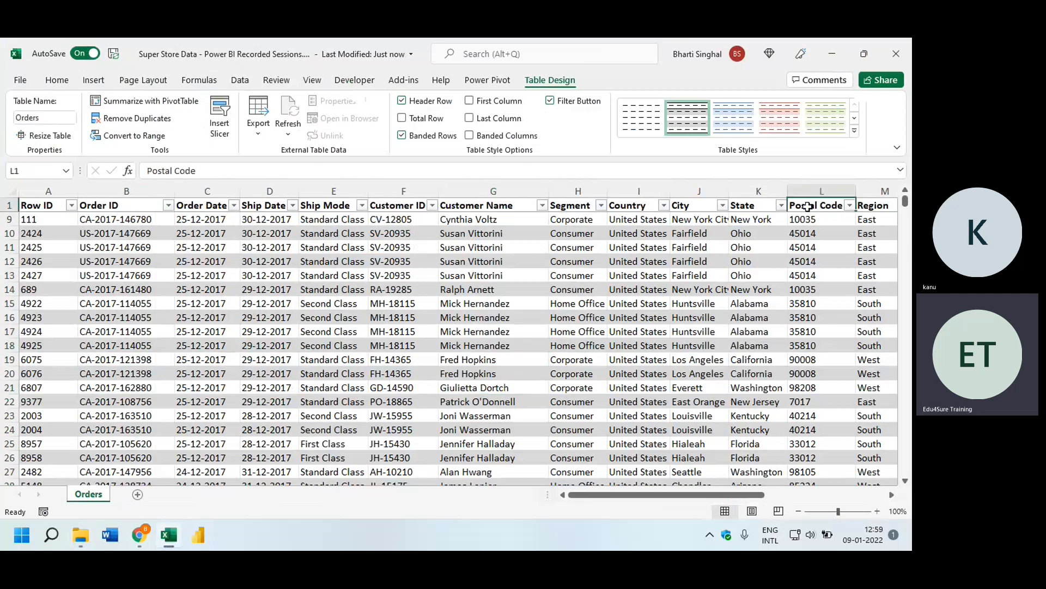
click(240, 80)
click(579, 113)
click(528, 321)
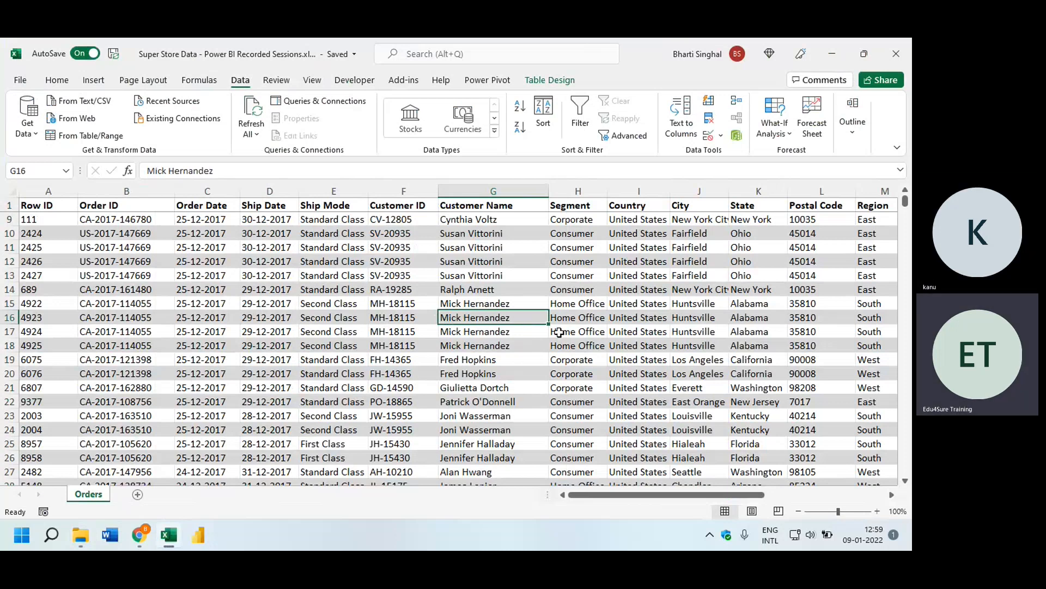
click(49, 222)
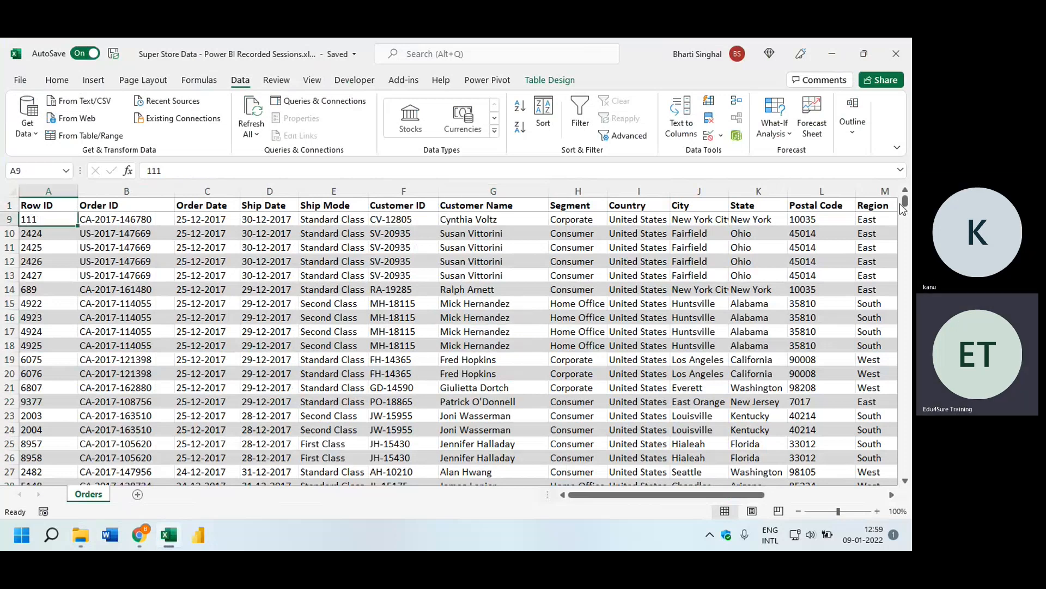
scroll(906, 201, up, 3)
click(48, 233)
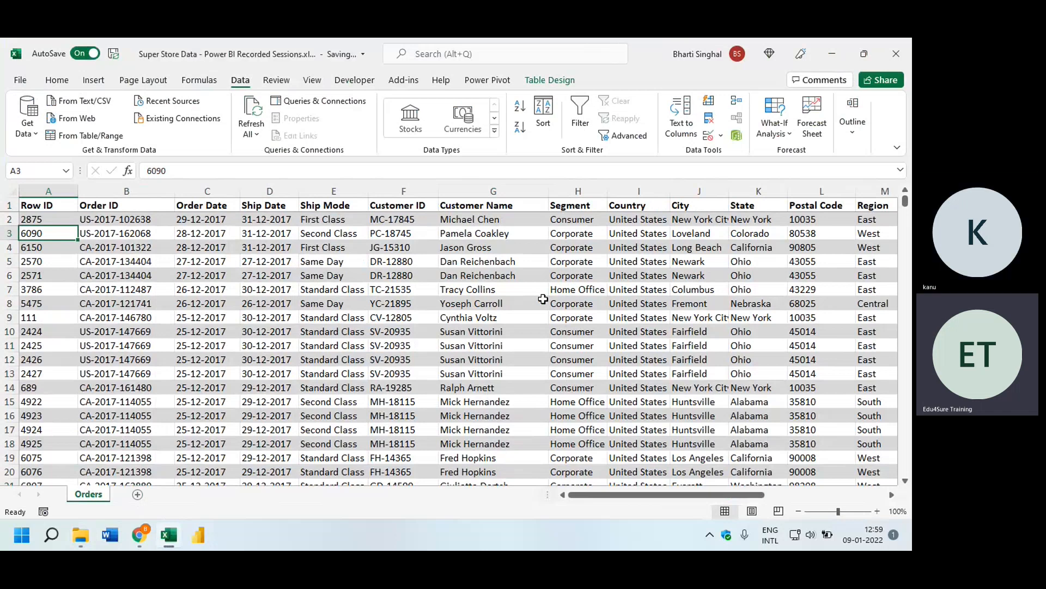
Step: Add a new worksheet and create a PivotTable from the Orders table at cell B3 of that sheet
click(138, 494)
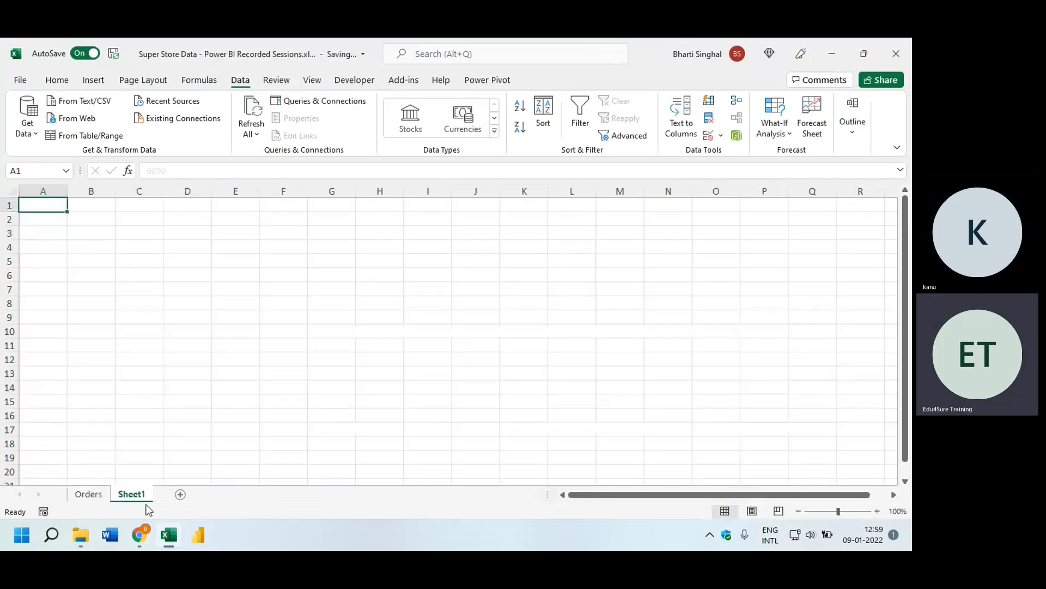
click(93, 80)
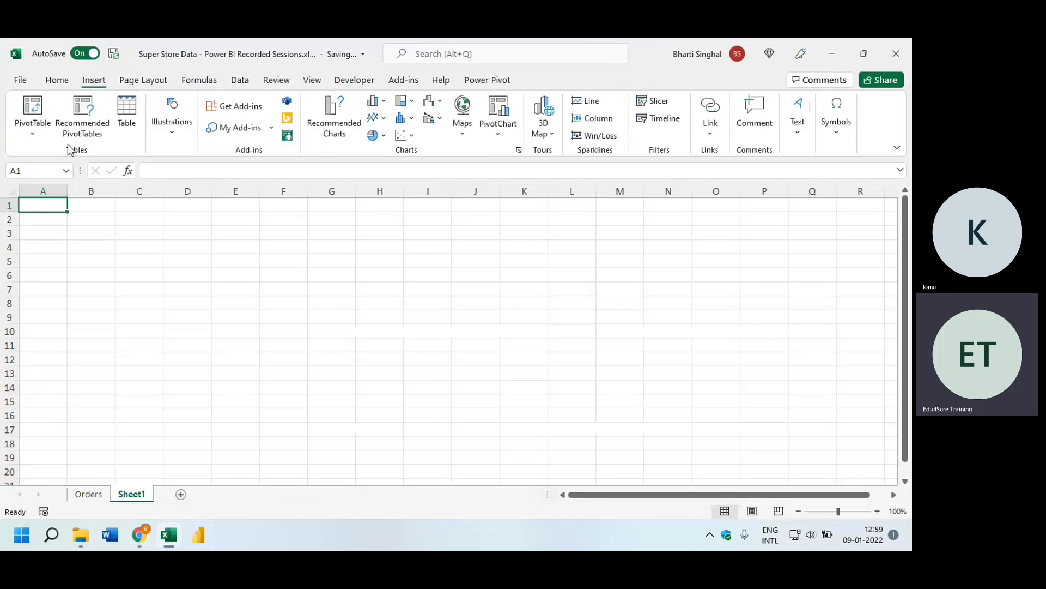
click(33, 130)
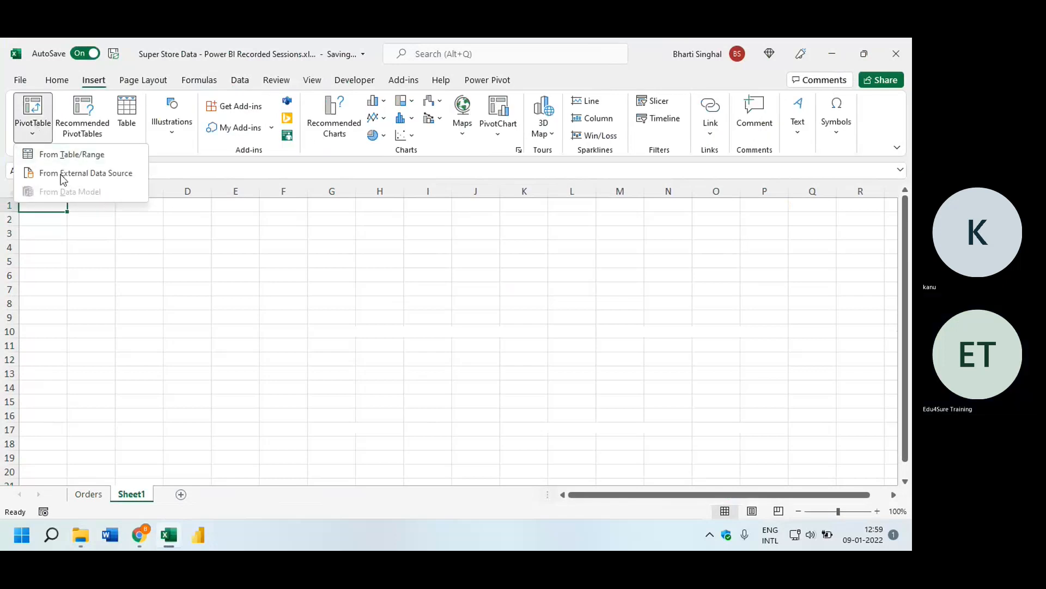
click(366, 255)
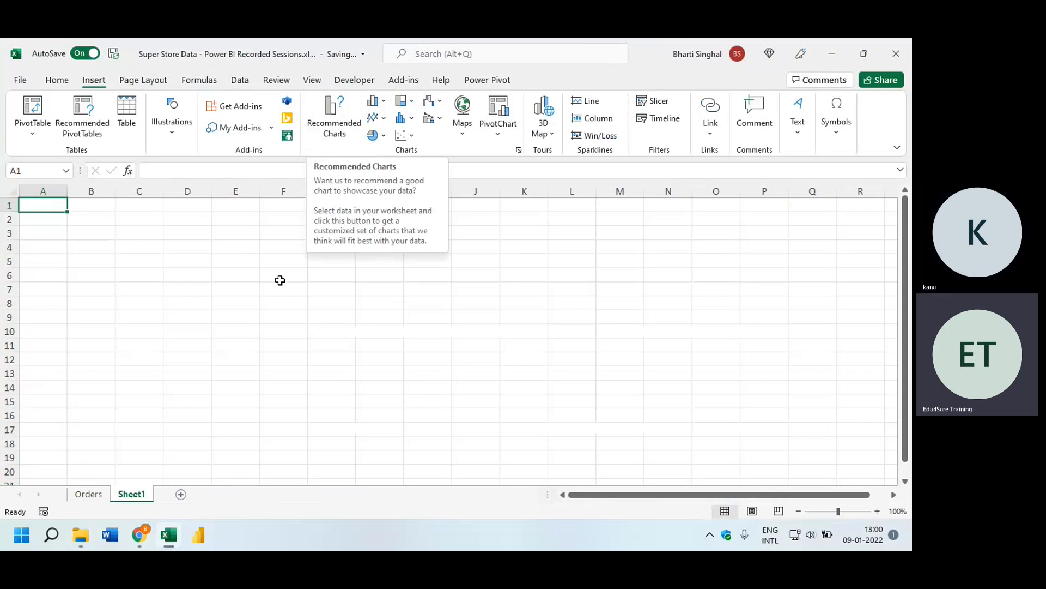
click(93, 238)
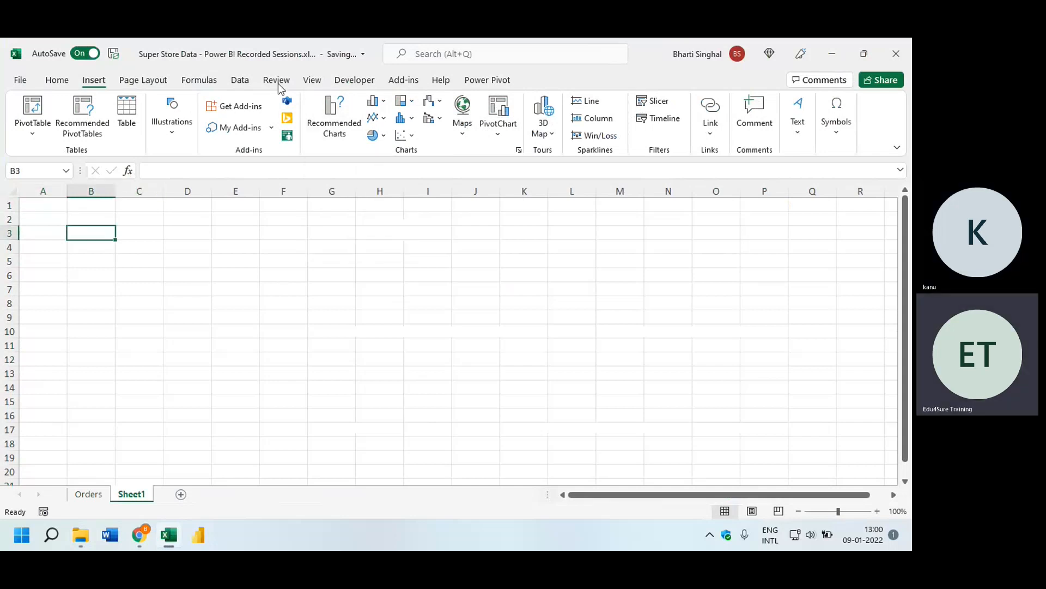
click(32, 125)
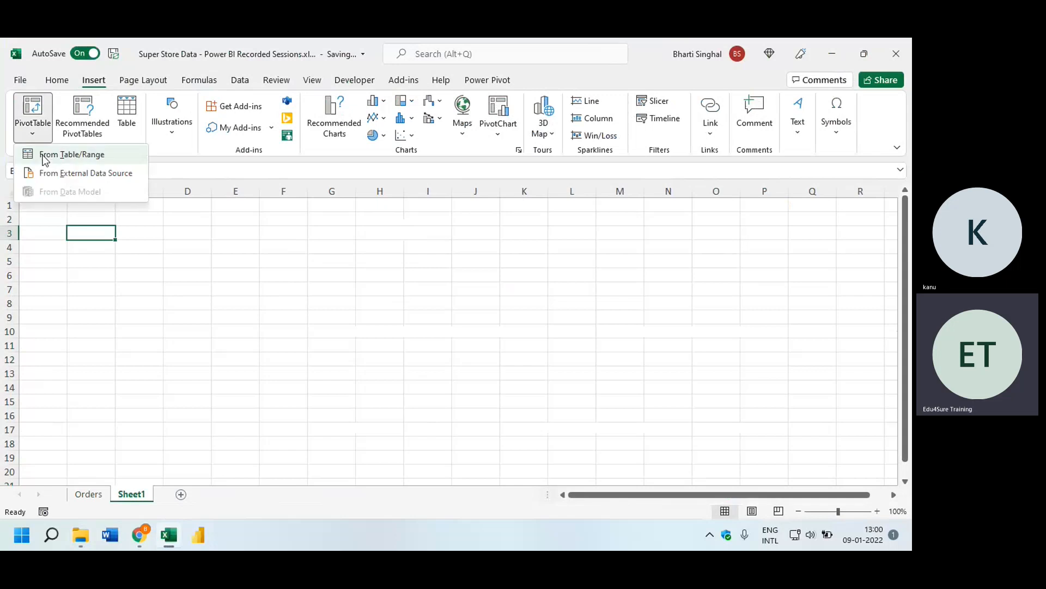
click(44, 157)
text(O)
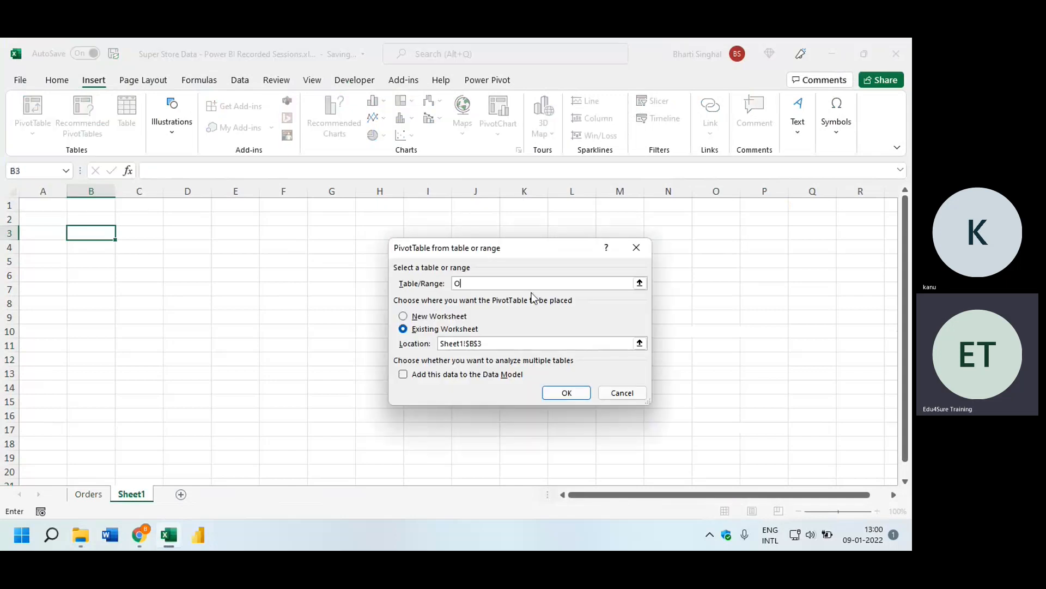
text(rders)
click(565, 393)
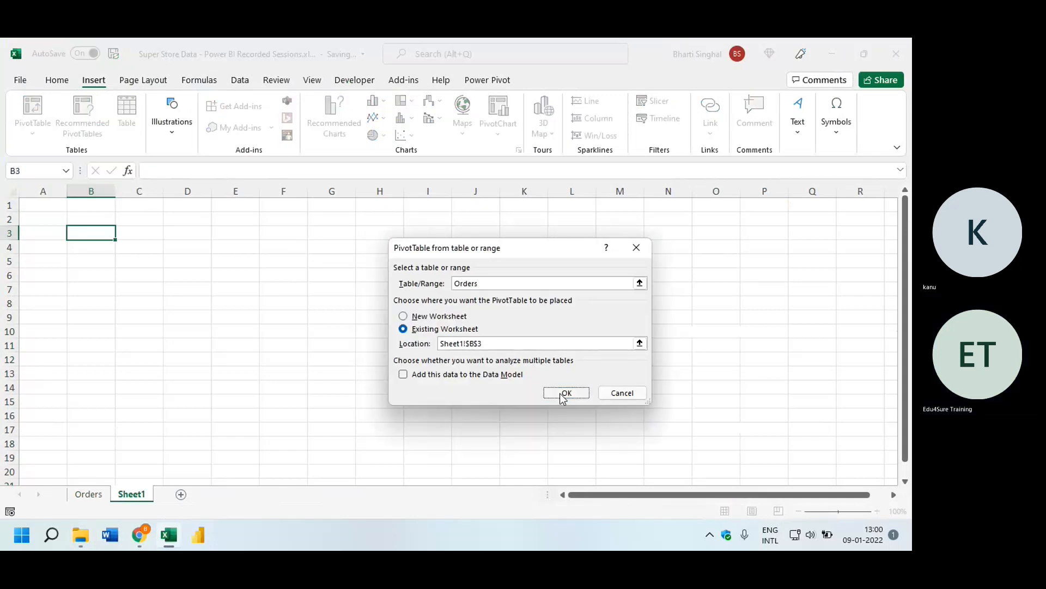
Step: Place the Segment field in the PivotTable's rows and the Sales field in its values
click(737, 248)
text(seg)
drag(717, 272, 739, 458)
double_click(734, 247)
text(sales)
drag(714, 272, 834, 453)
click(225, 384)
Step: Preview the recommended charts for the segment sales from the adjacent cell D6 without inserting one
drag(93, 247, 159, 276)
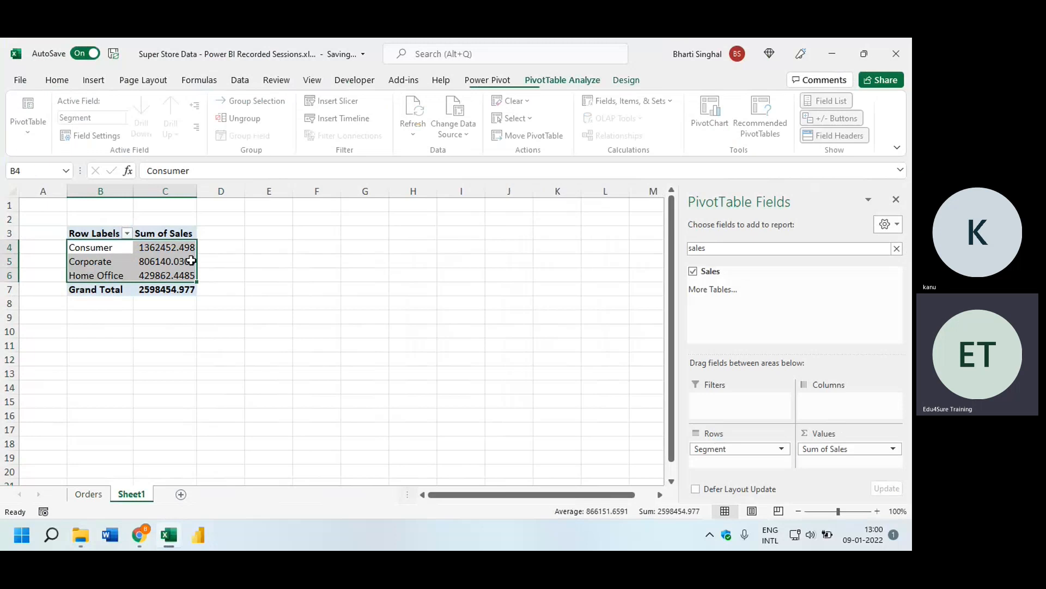
click(237, 275)
click(93, 80)
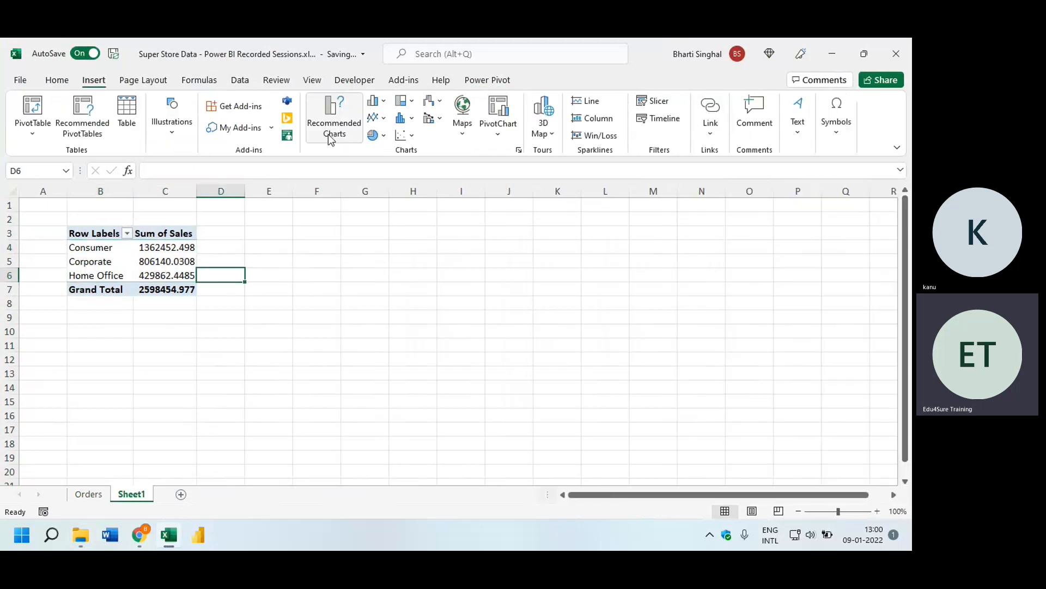
click(334, 124)
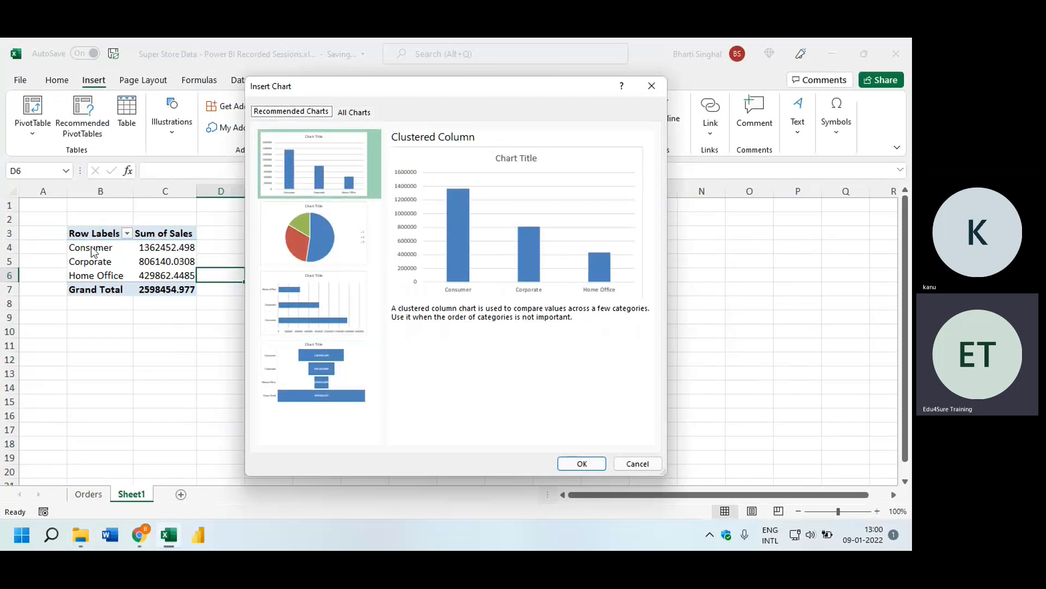
click(650, 85)
Step: Try to open the recommended charts with the empty cell J11 selected
click(509, 345)
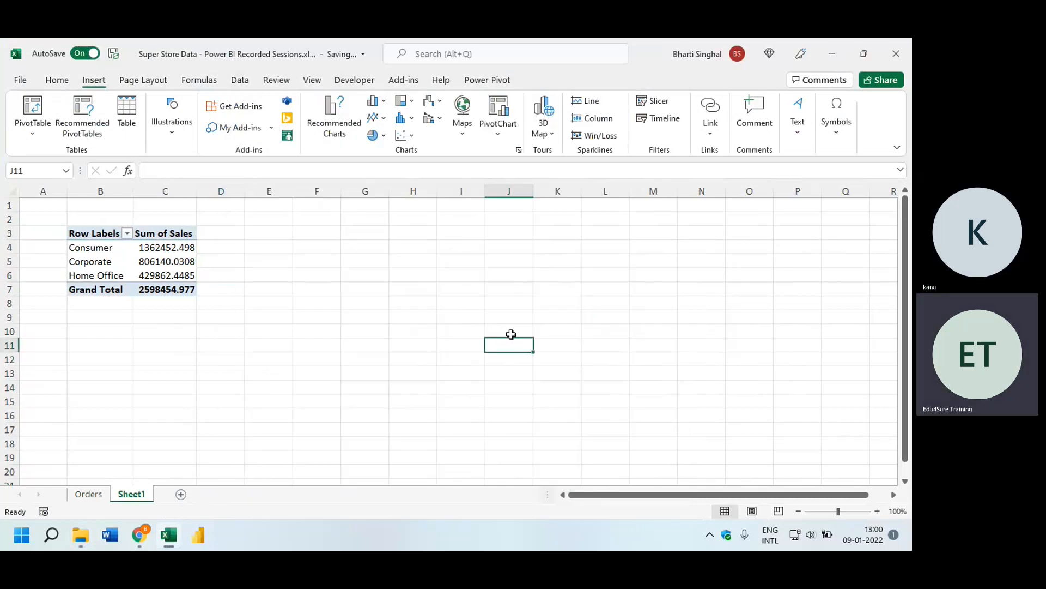
click(345, 139)
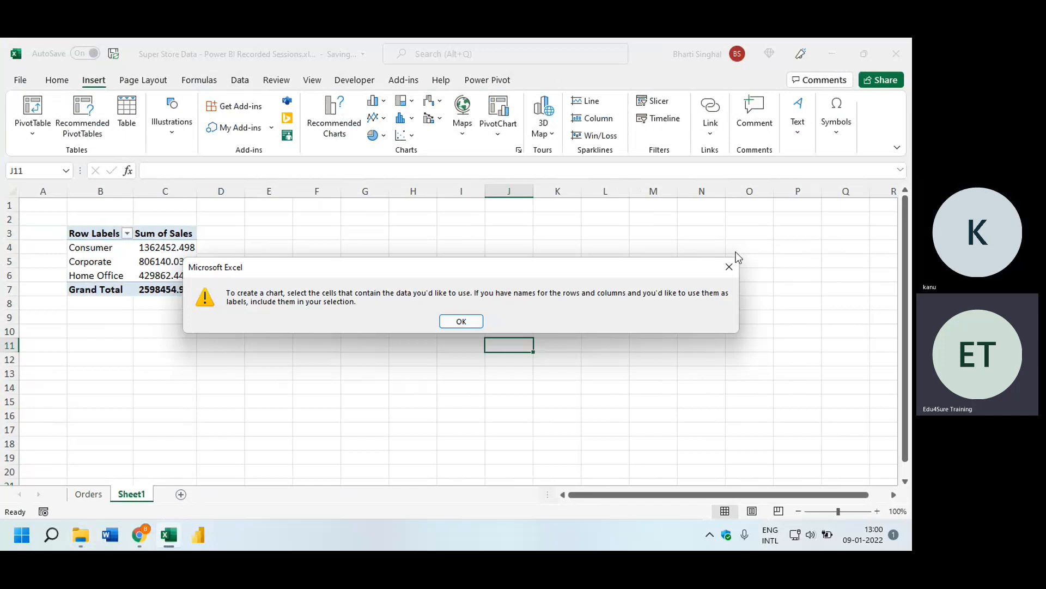
click(729, 266)
Step: Insert a pie PivotChart of the segment sales in B4:C6 after comparing chart types, and place it beside the PivotTable
drag(101, 248, 158, 274)
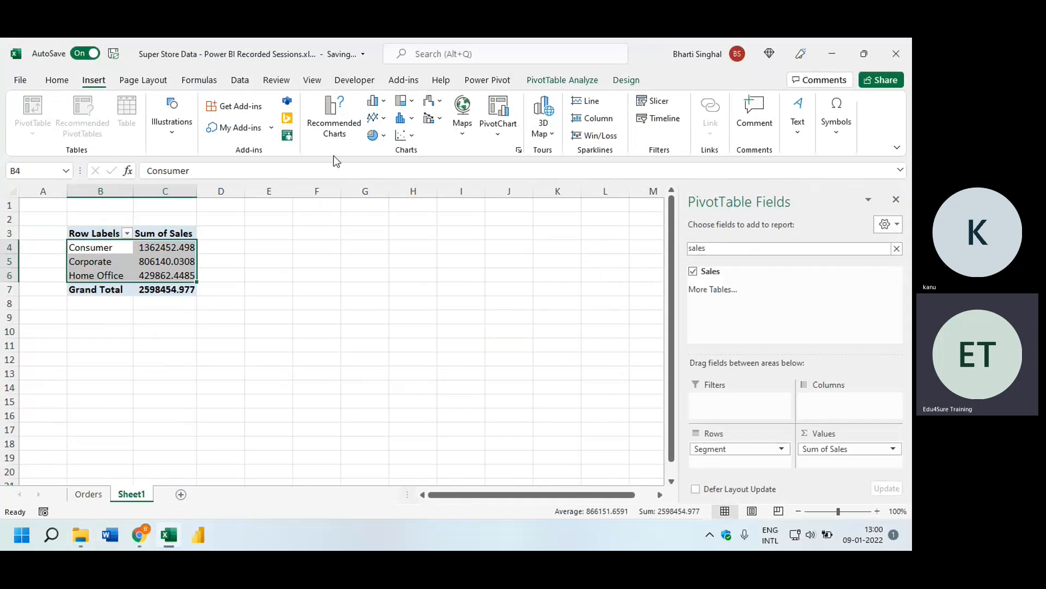
click(334, 134)
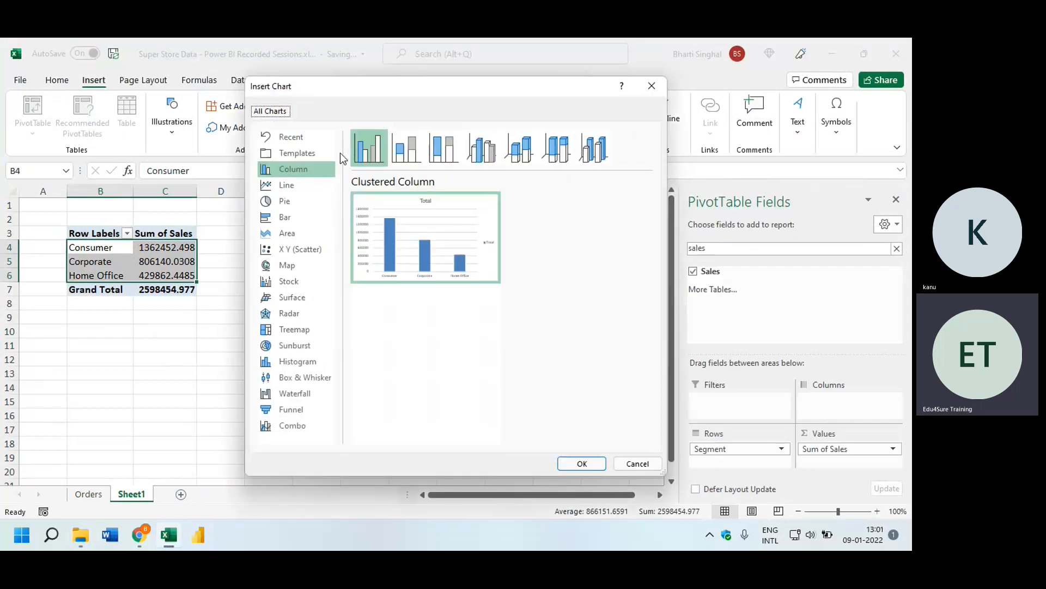
mouse_move(443, 234)
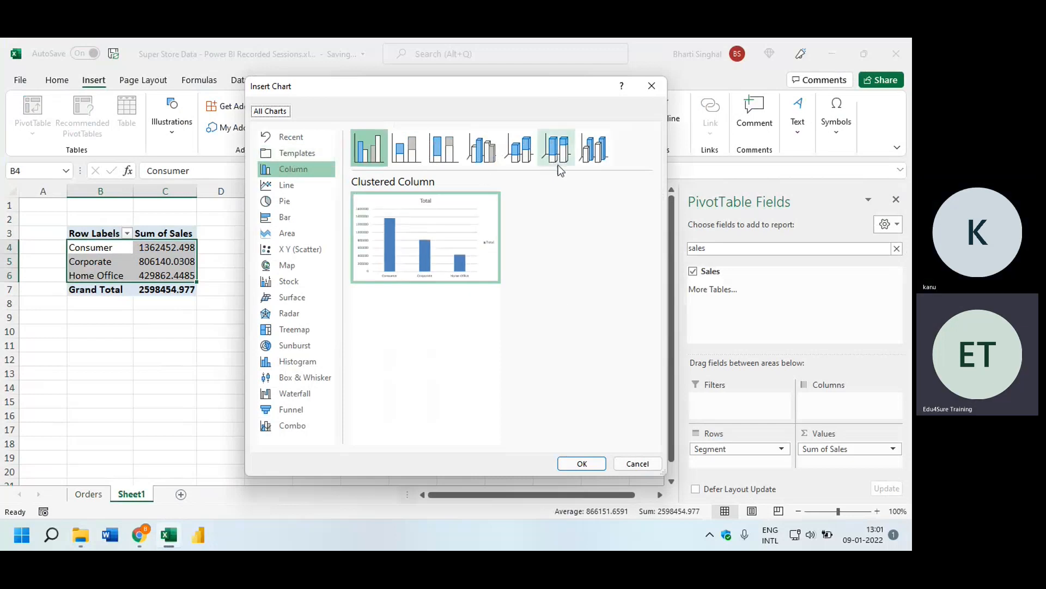
click(298, 187)
click(299, 218)
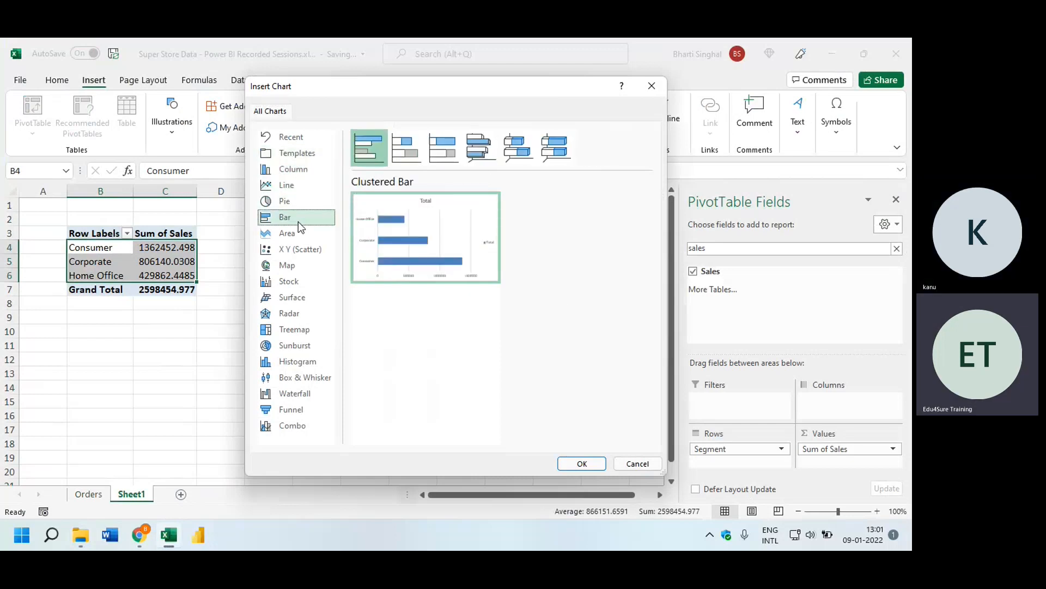
click(297, 138)
click(297, 170)
click(298, 186)
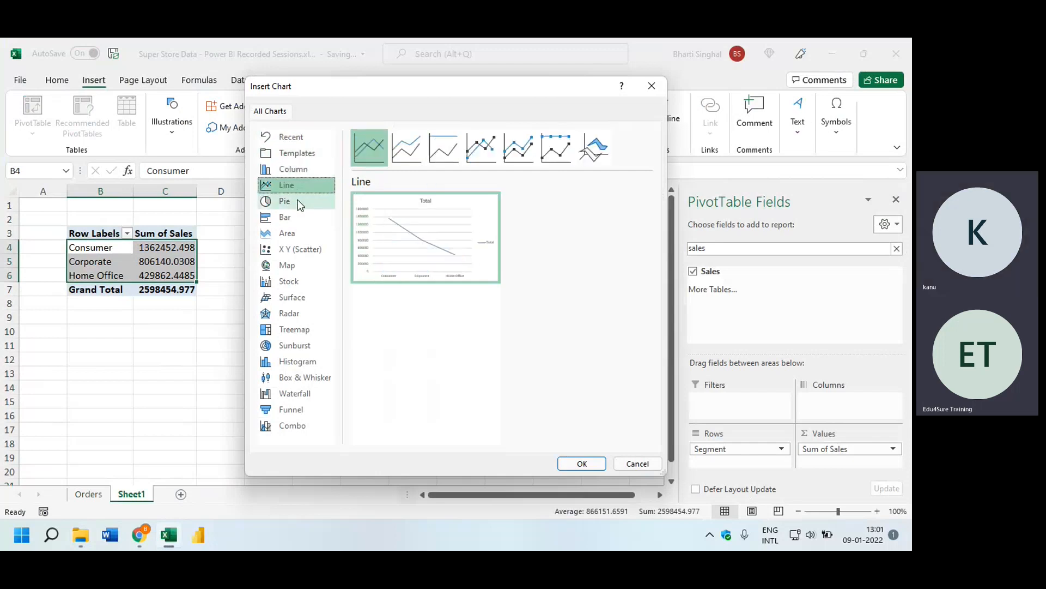
click(298, 200)
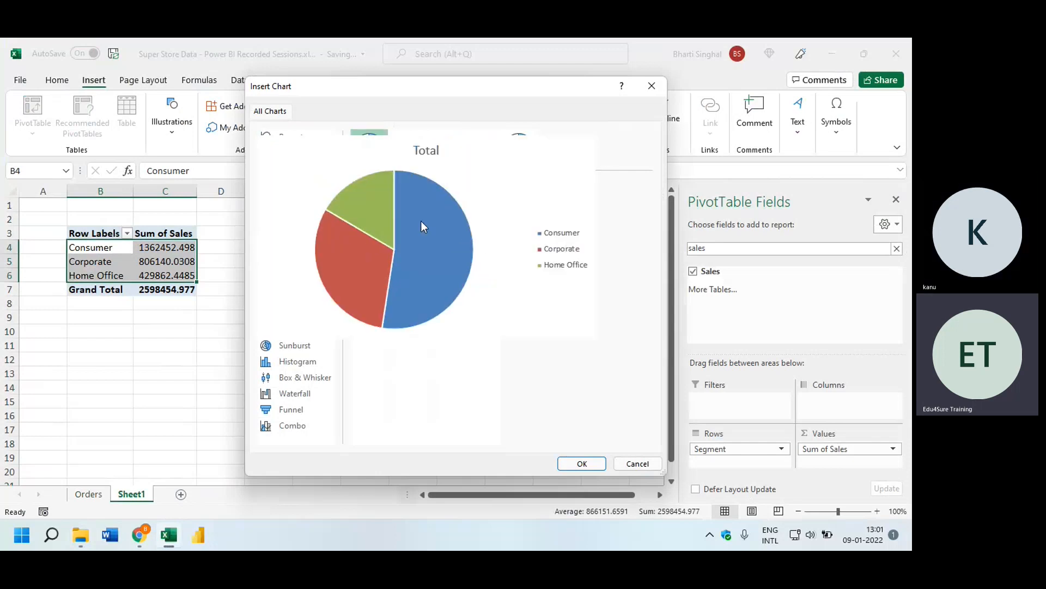
click(582, 463)
drag(412, 285, 464, 270)
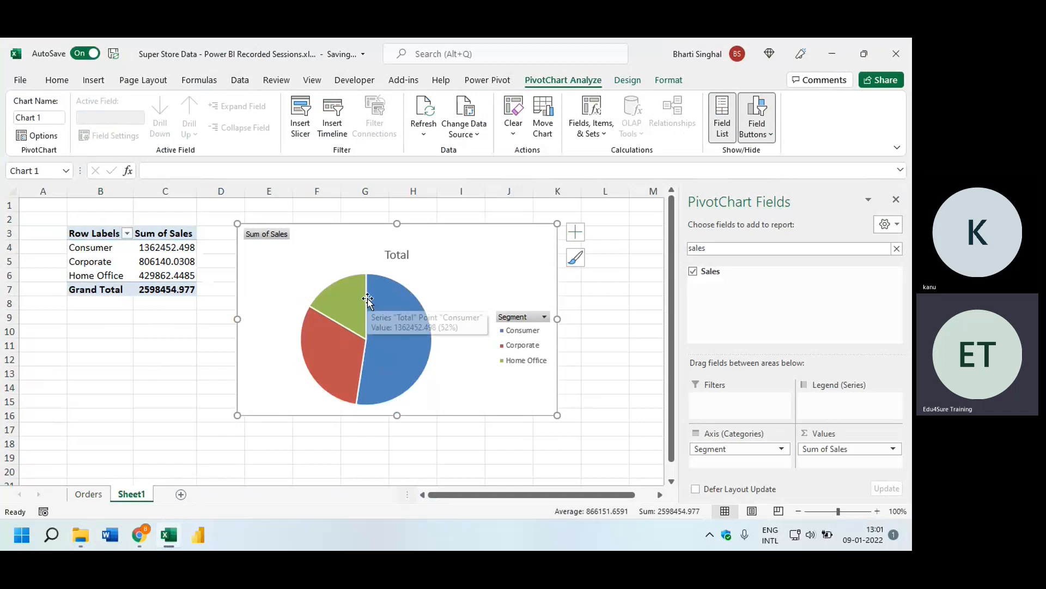
Step: Reselect the segment sales data in B4:C6 and delete the pie chart from the sheet
click(98, 250)
drag(99, 249, 168, 273)
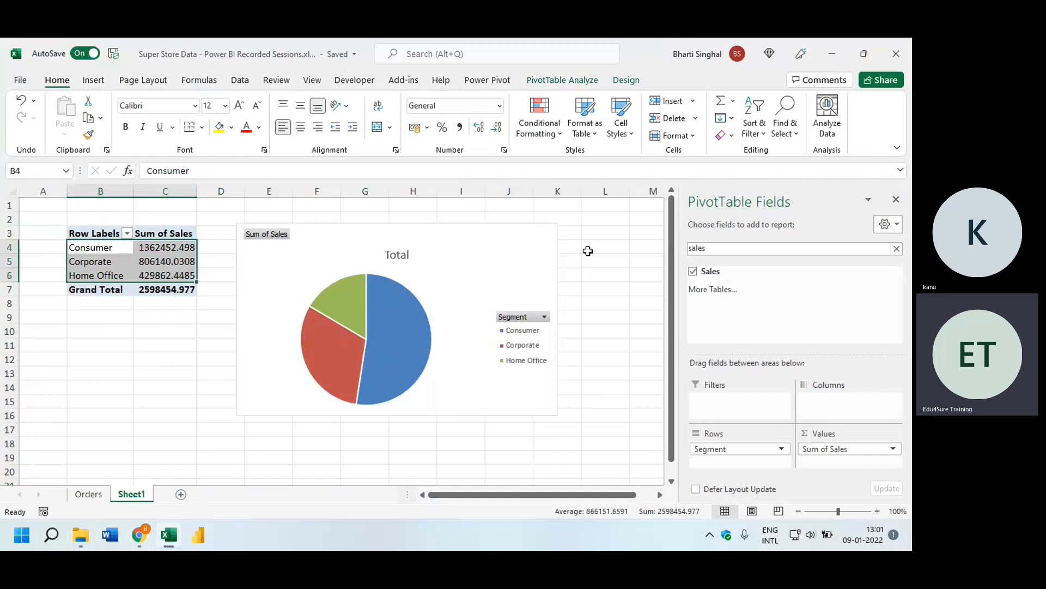
click(532, 256)
key(Delete)
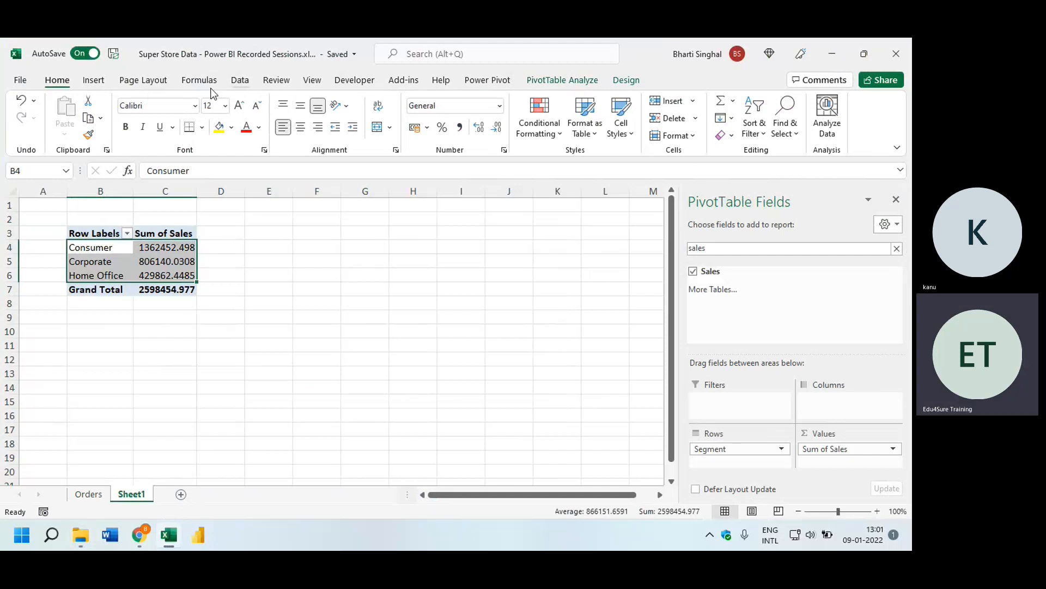
Step: Look at the PivotChart creation options offered while the PivotTable data is selected
click(93, 80)
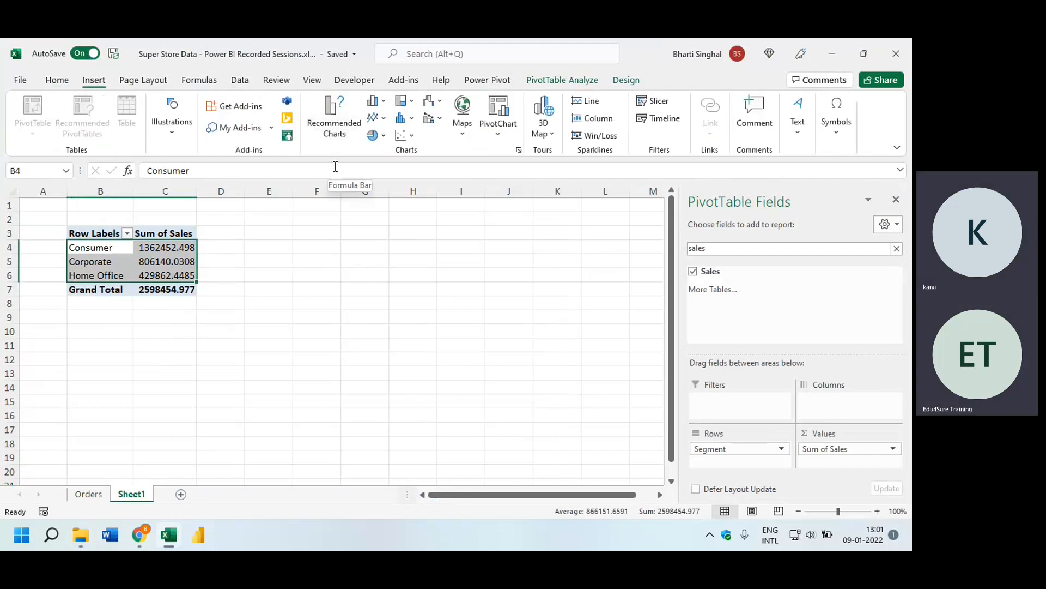
click(503, 136)
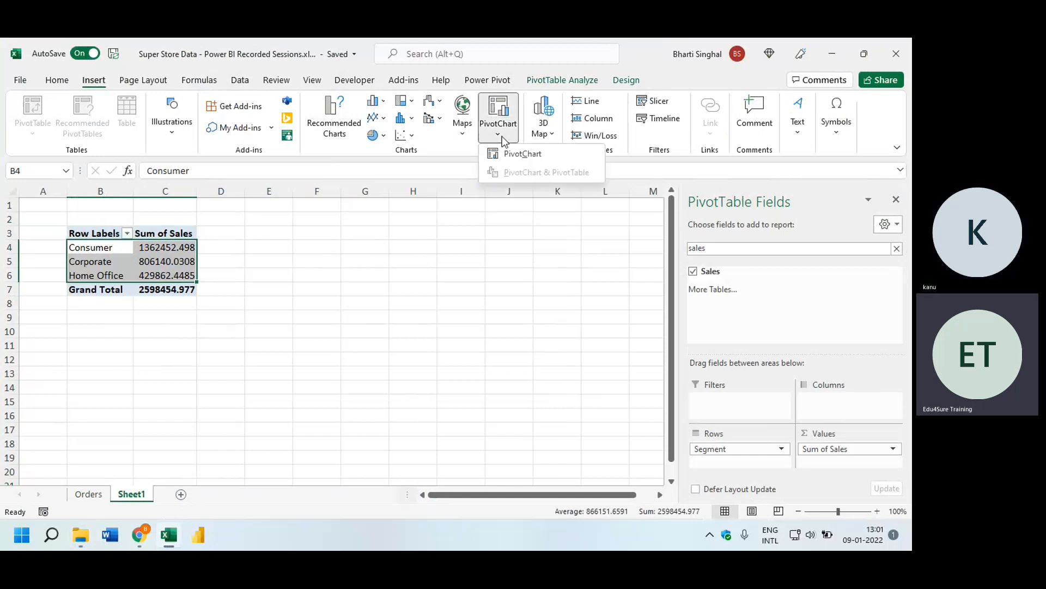
click(532, 158)
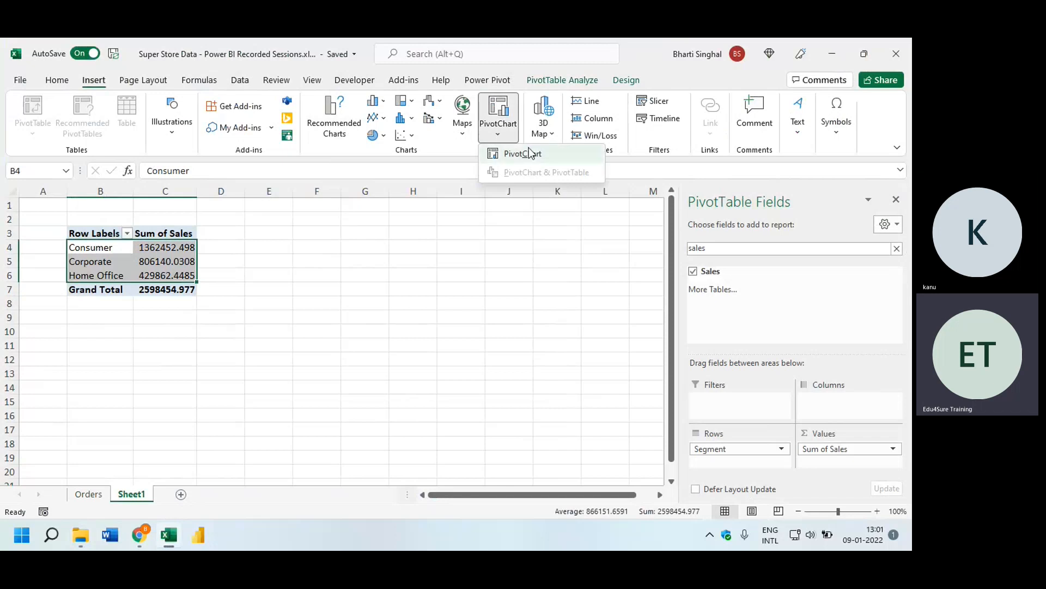
Step: Create a PivotChart from the Orders table at cell I9 of Sheet1 and move the empty chart up beside the first PivotTable
click(444, 320)
click(499, 134)
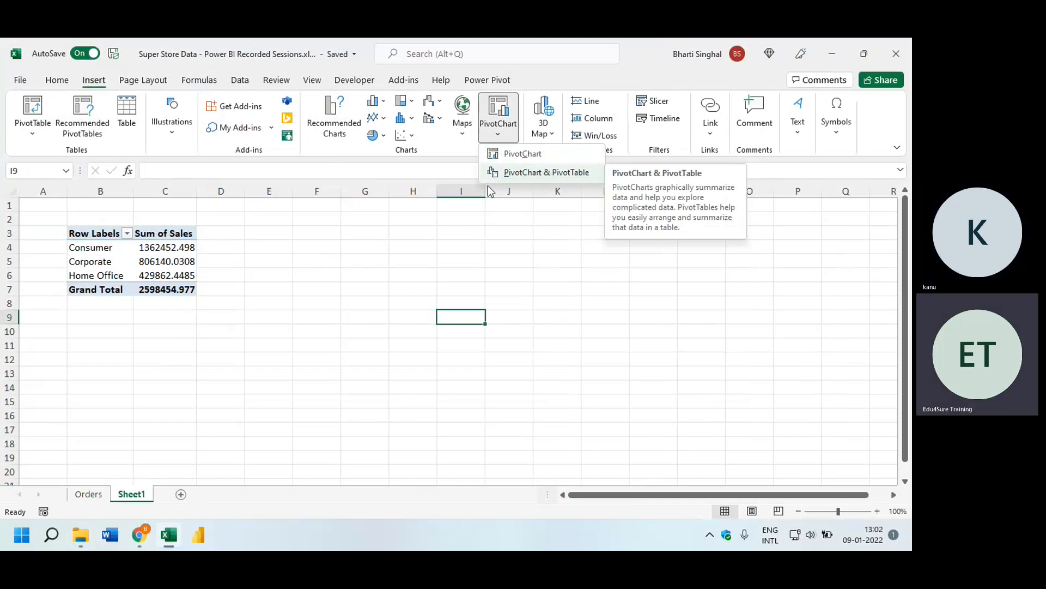
click(519, 155)
text(Orders)
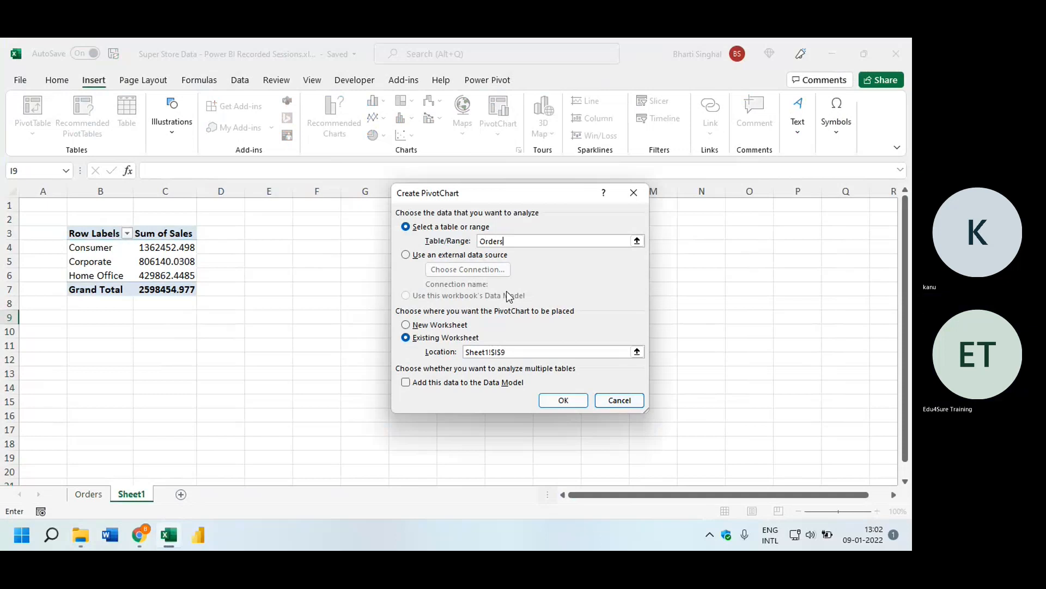
click(562, 401)
drag(533, 249, 470, 211)
drag(569, 347, 519, 455)
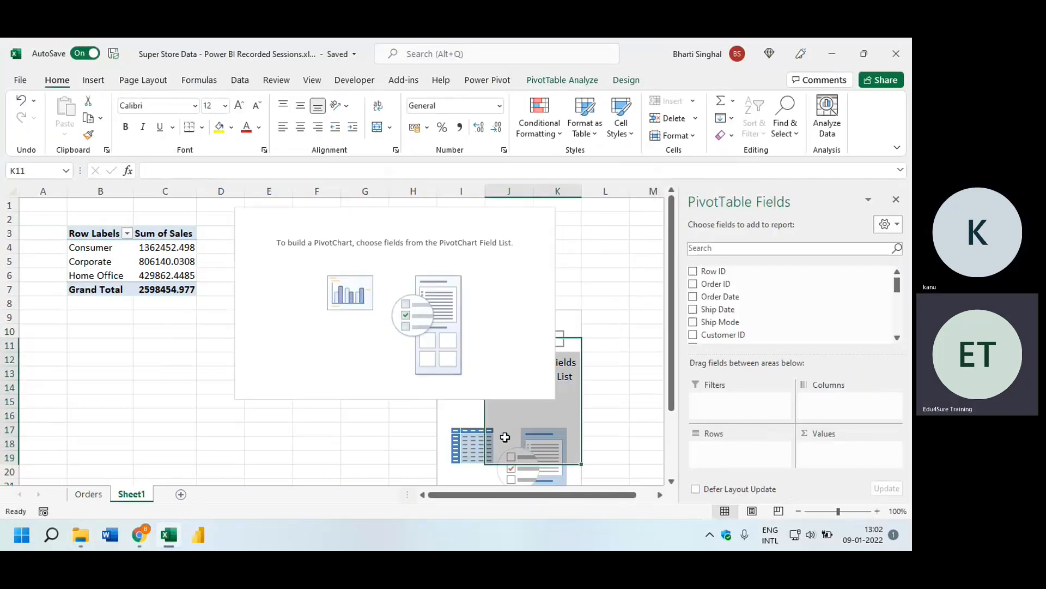
click(452, 416)
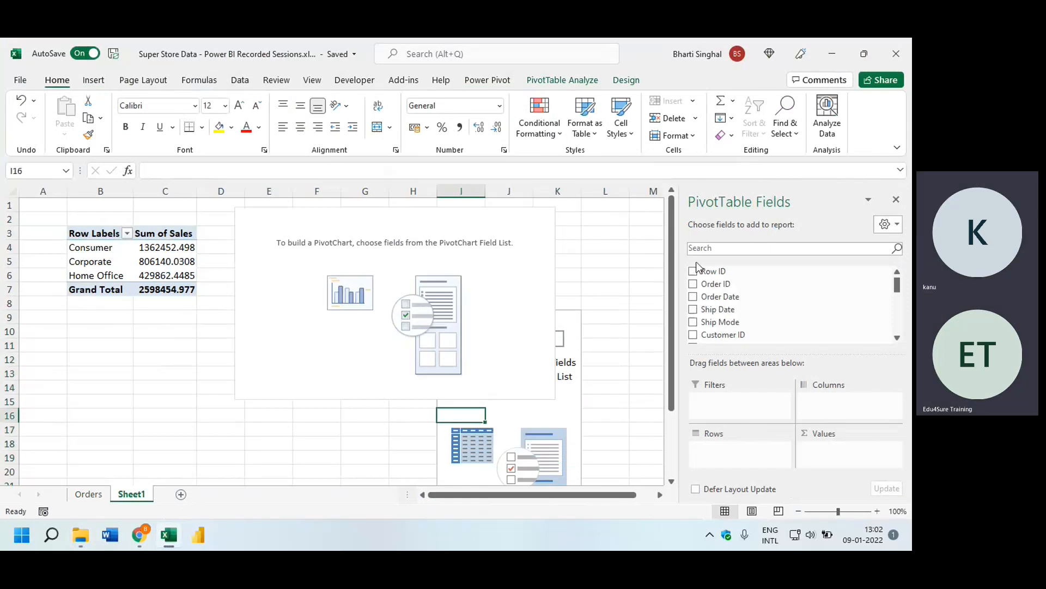
Step: Plot Sales by Segment in the new PivotChart and move the chart off its PivotTable at I9
click(736, 248)
text(seg)
drag(730, 268, 732, 460)
double_click(724, 249)
text(sales)
drag(710, 271, 845, 453)
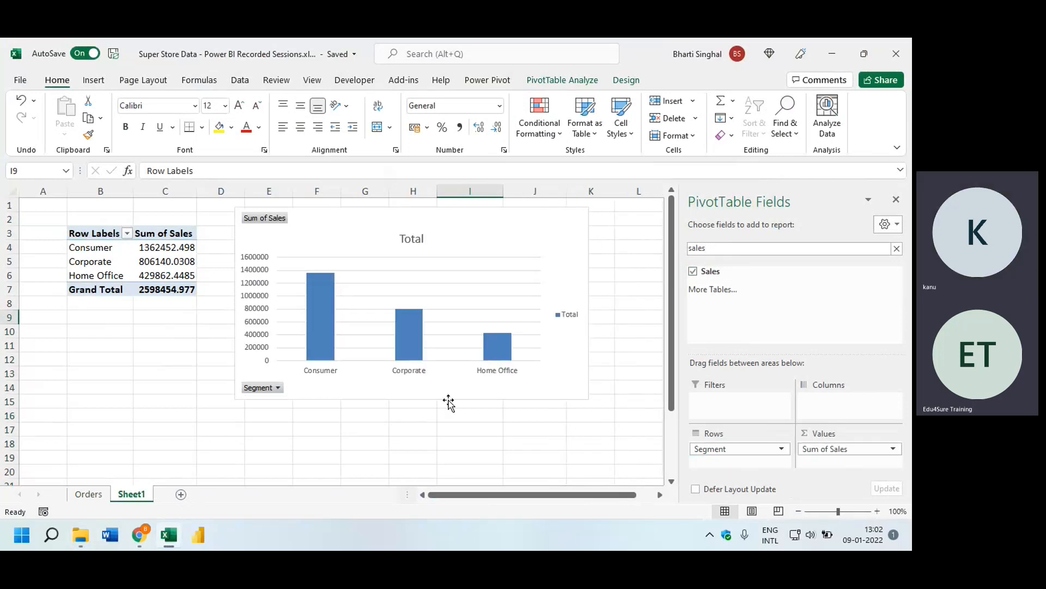
drag(486, 222, 311, 295)
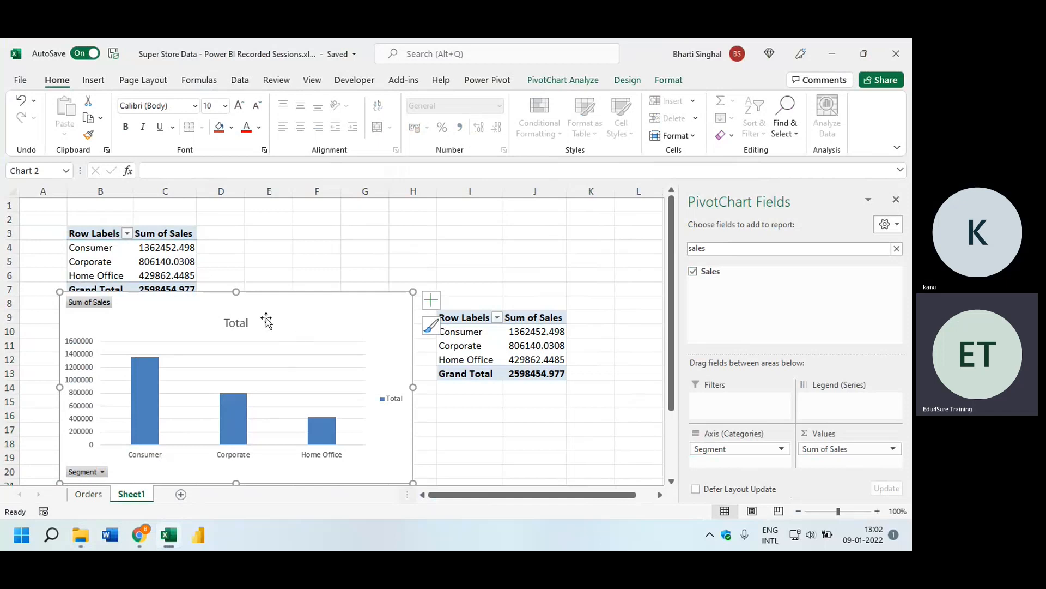
mouse_move(530, 341)
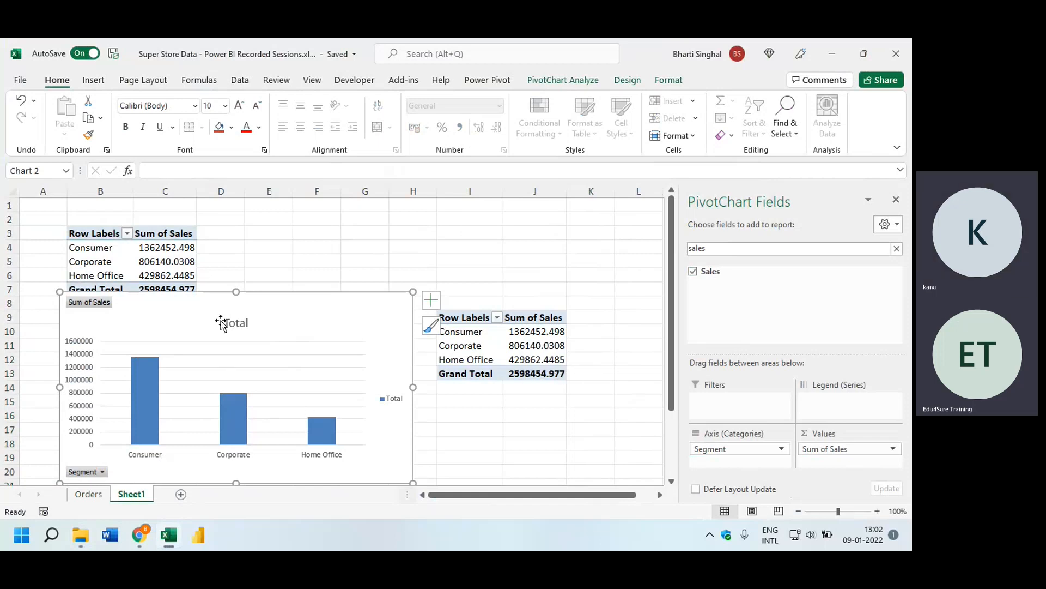
Step: Insert a pie PivotChart from the first PivotTable's segment sales in B4:C6
click(93, 80)
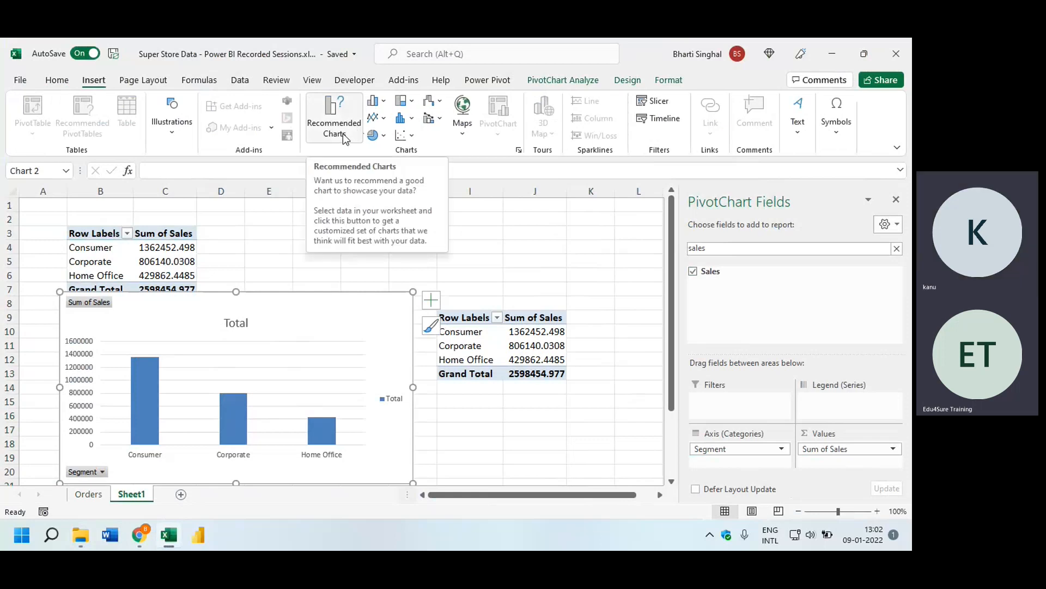
click(470, 274)
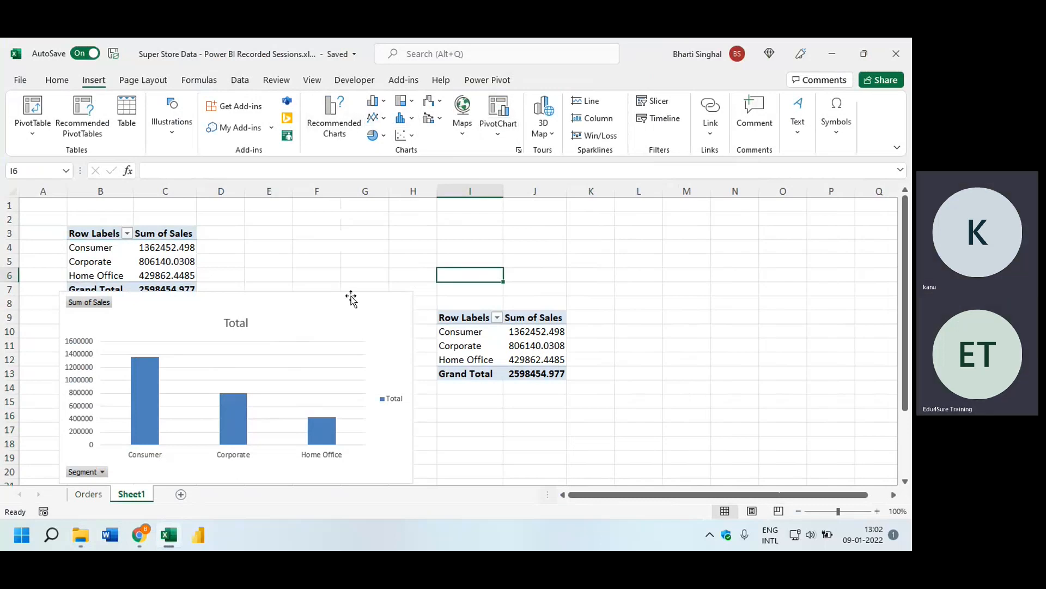
drag(351, 297, 911, 221)
click(364, 234)
drag(112, 247, 166, 276)
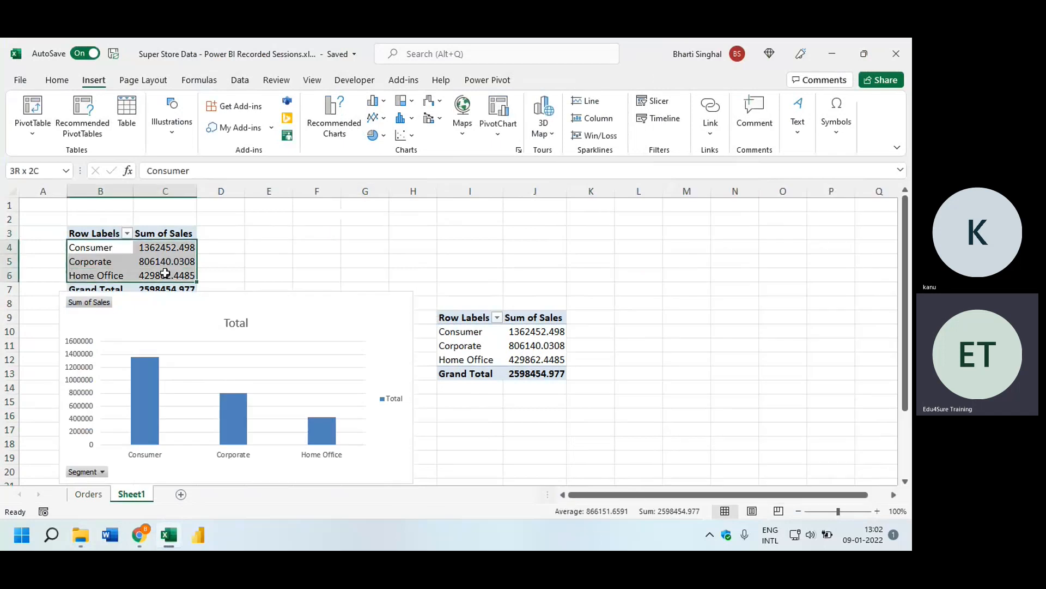
click(375, 137)
click(385, 182)
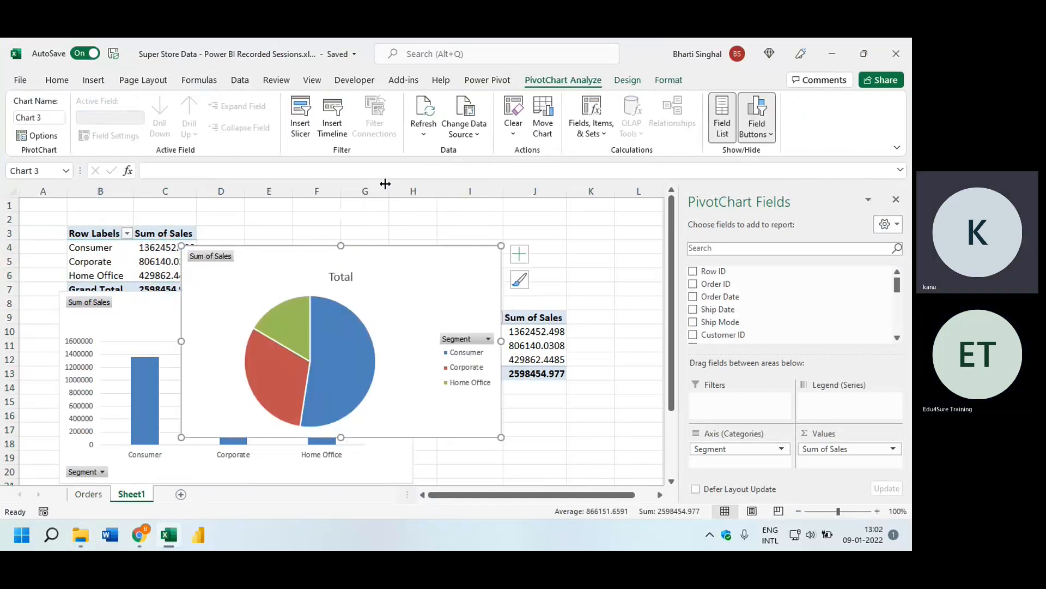
Step: Delete both the pie chart and the column chart from Sheet1
click(93, 80)
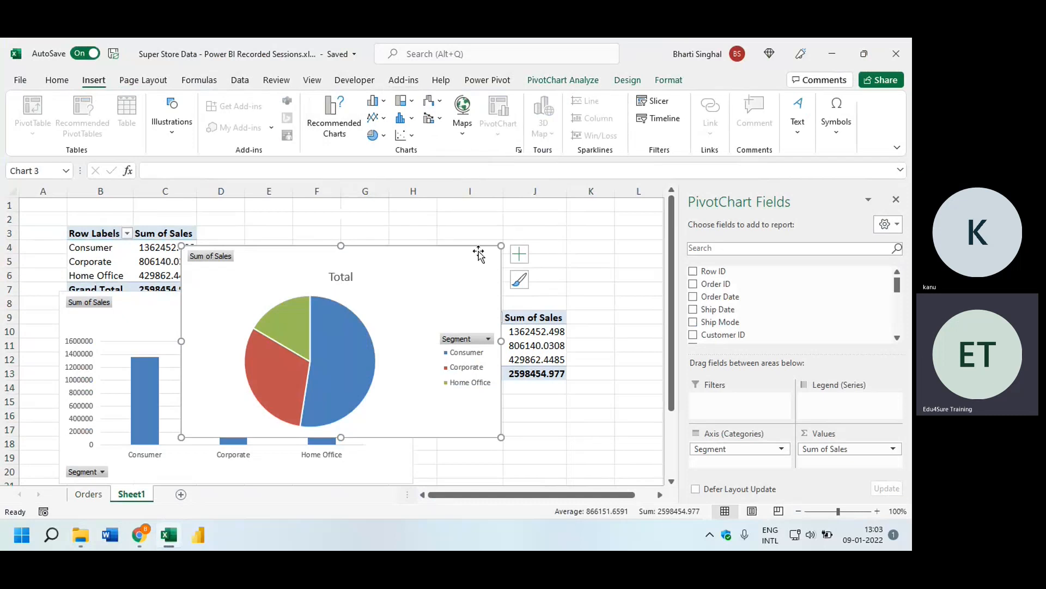
key(Delete)
click(364, 323)
key(Delete)
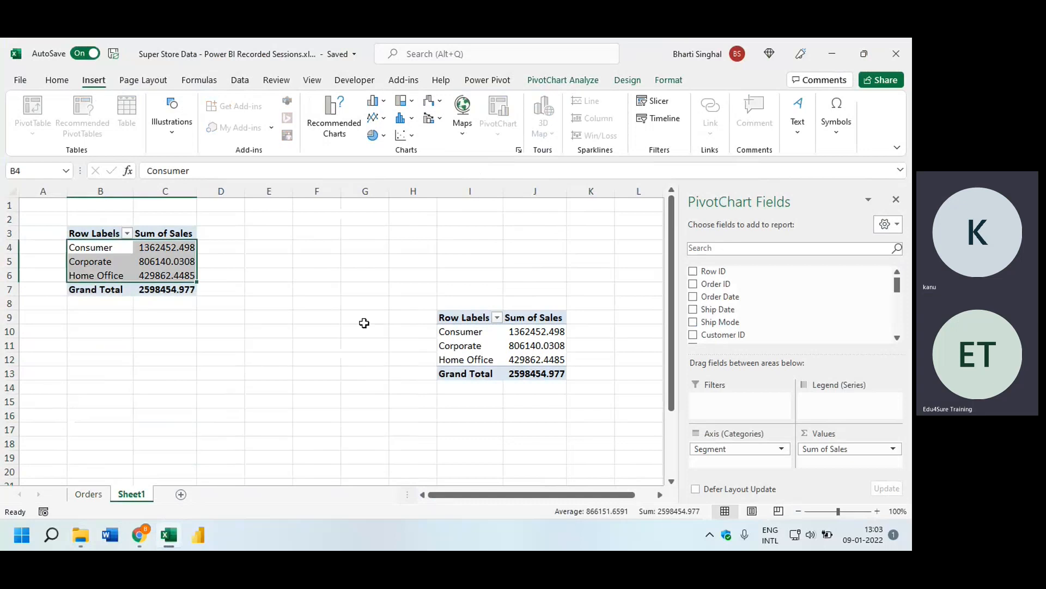
Step: Delete columns B through K of Sheet1 to remove both PivotTables
click(316, 317)
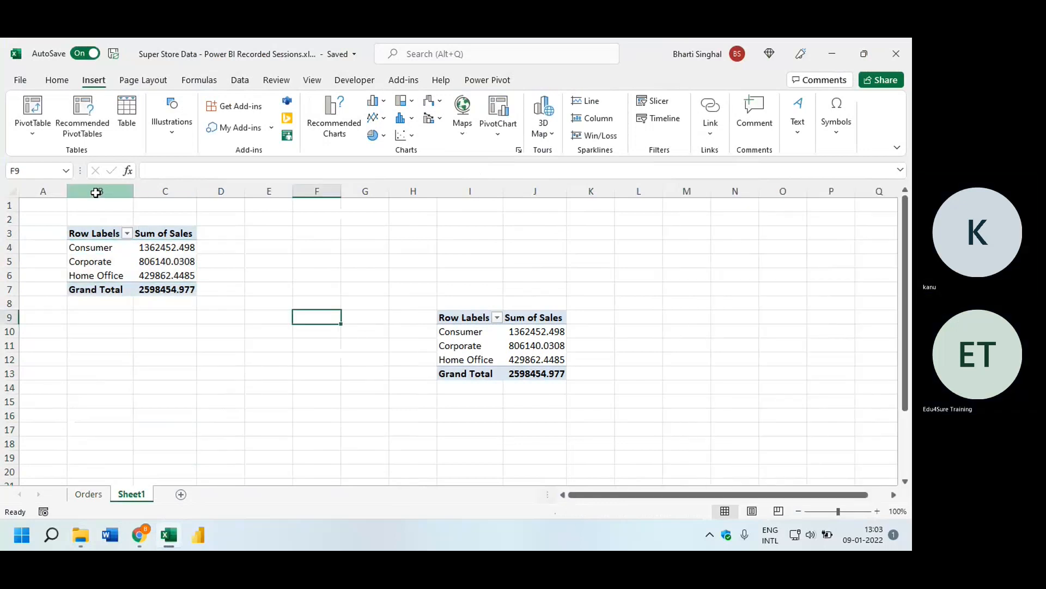
drag(98, 191, 578, 188)
right_click(579, 188)
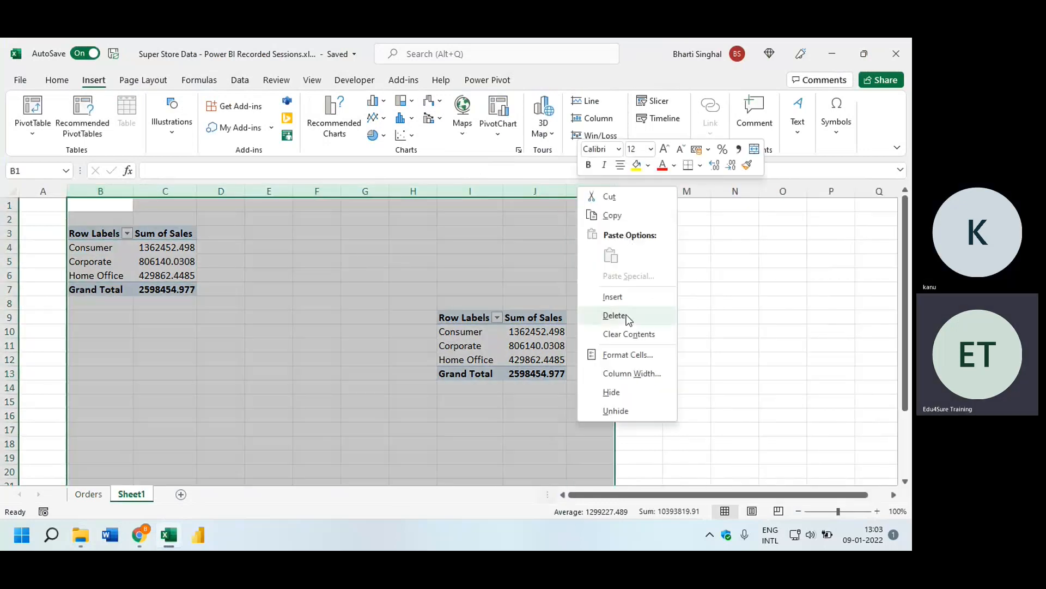
click(610, 315)
click(227, 251)
Step: Create a PivotChart from the Orders table at cell C3 of Sheet1
click(134, 232)
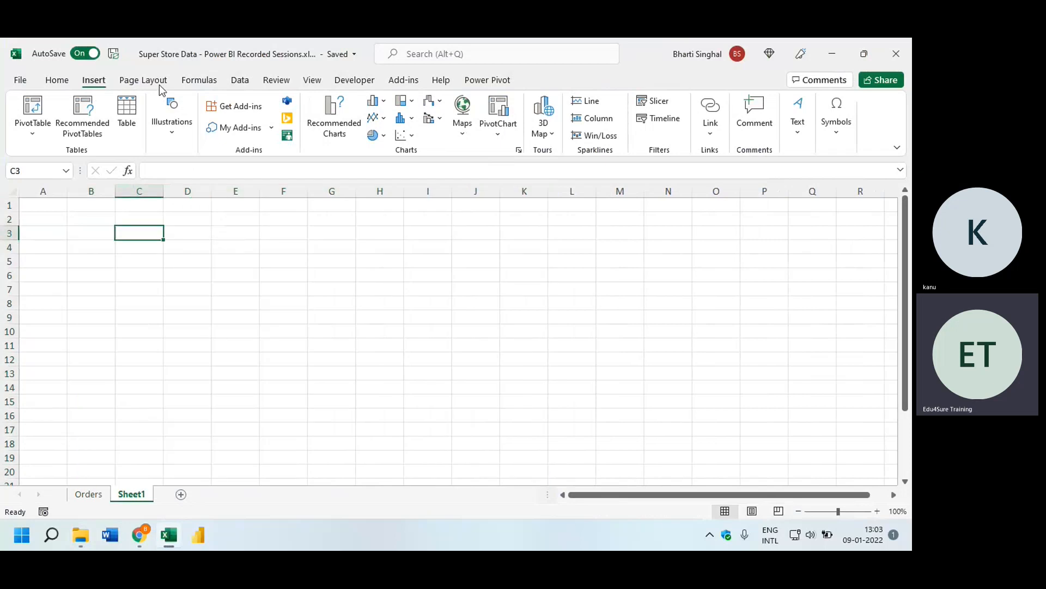
click(497, 129)
click(516, 158)
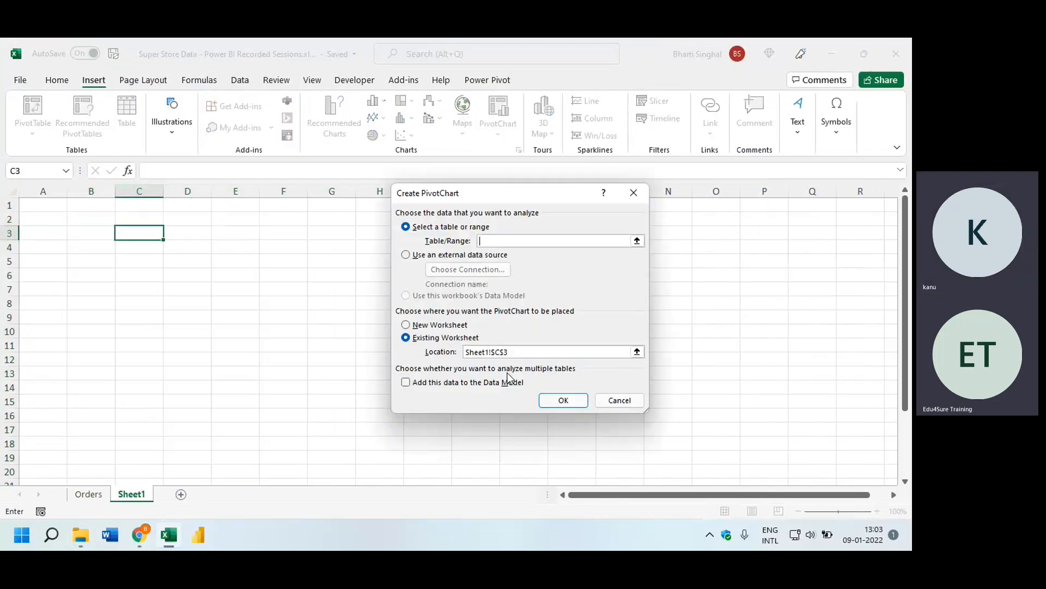
text(Orders)
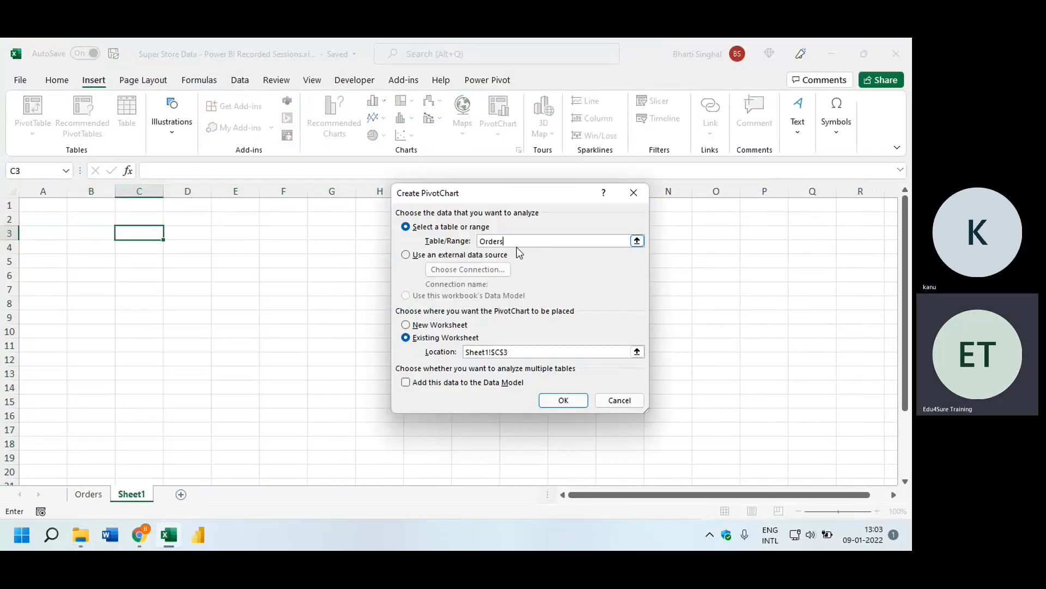
click(561, 400)
Step: Put Segment on the PivotChart's axis and Sales in its values, and shift the chart slightly closer to the PivotTable
click(725, 250)
text(seg)
drag(716, 271, 752, 463)
key(BackSpace)
key(BackSpace)
key(BackSpace)
text(sales)
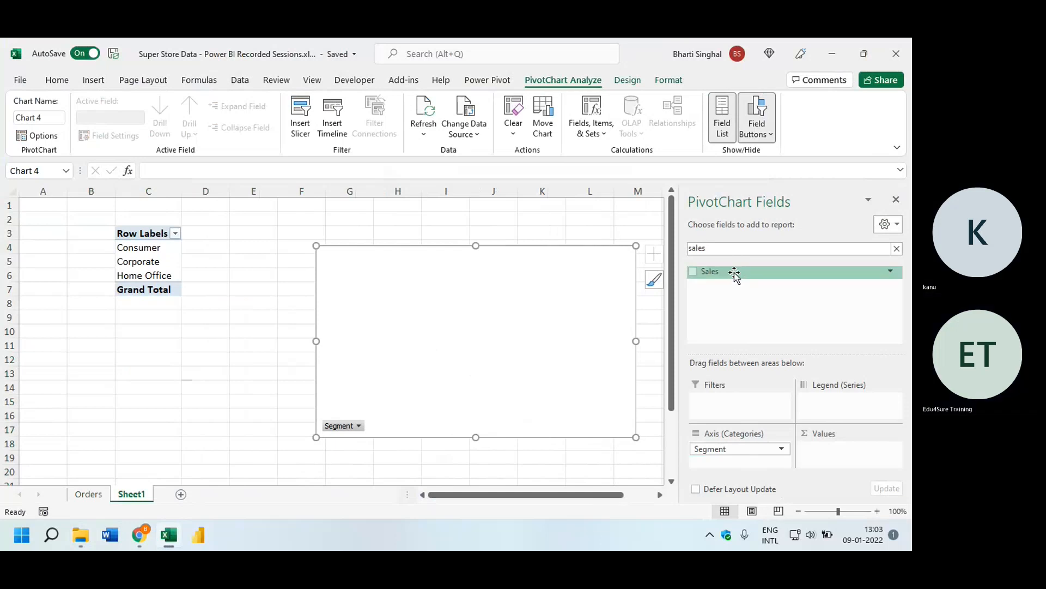
drag(733, 273, 832, 454)
drag(544, 267, 508, 257)
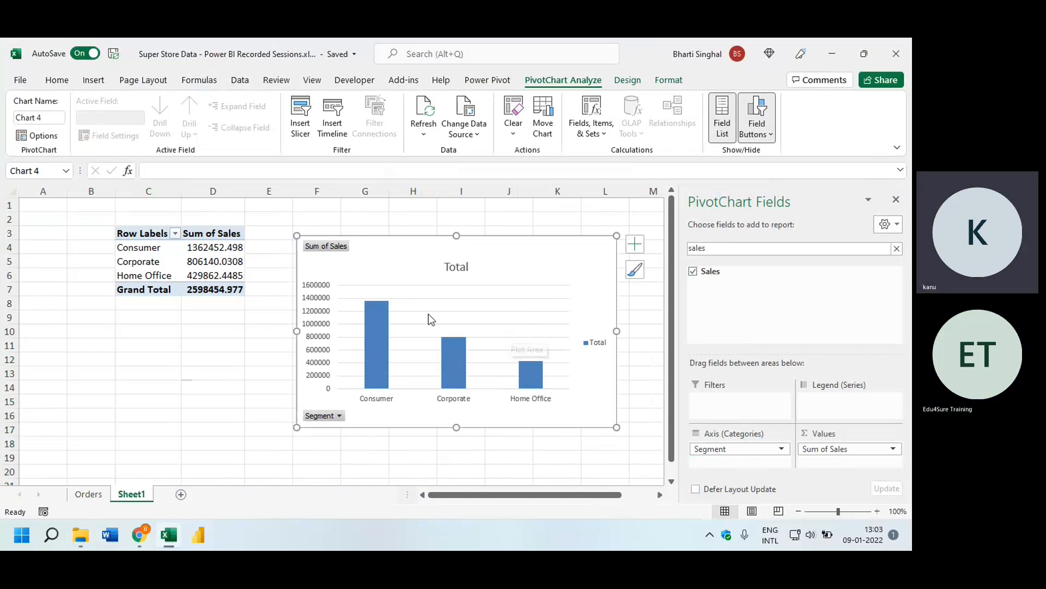
Step: Open the chart type choices for the PivotChart and preview the Line, Pie, Bar and Area types
right_click(502, 254)
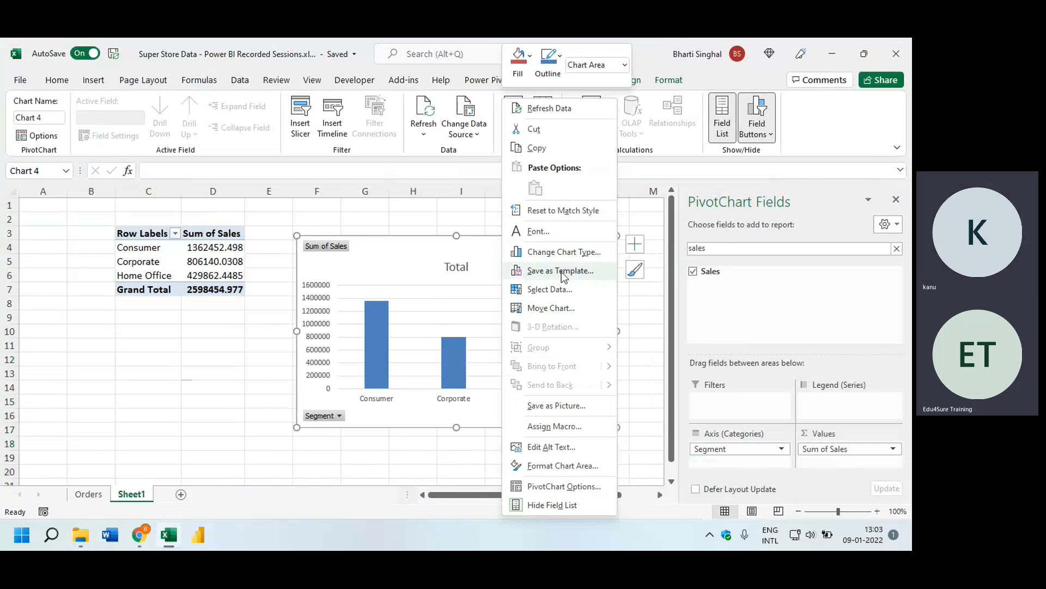
click(561, 257)
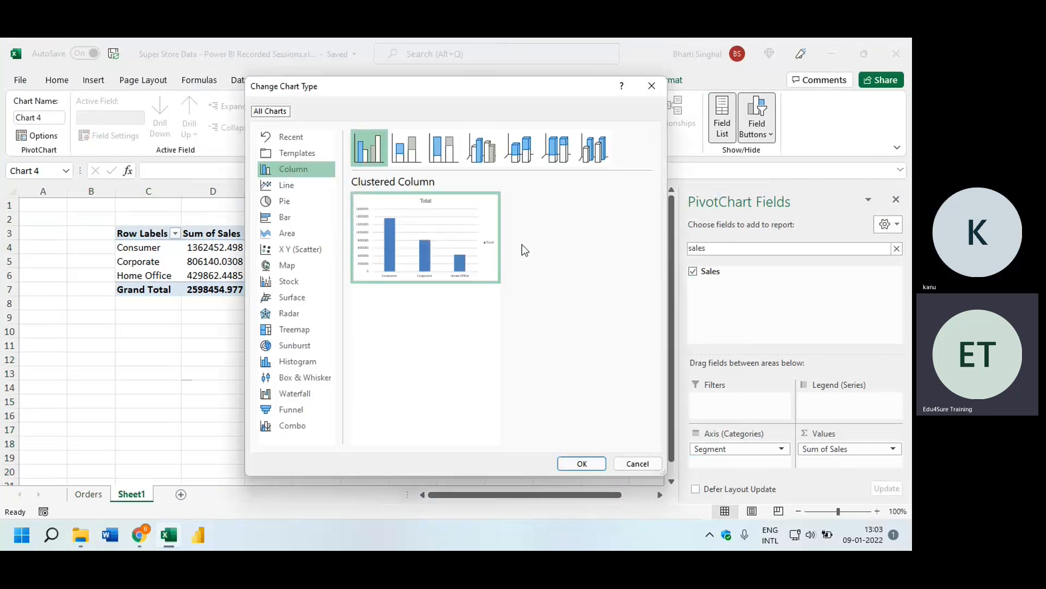
drag(489, 90, 796, 121)
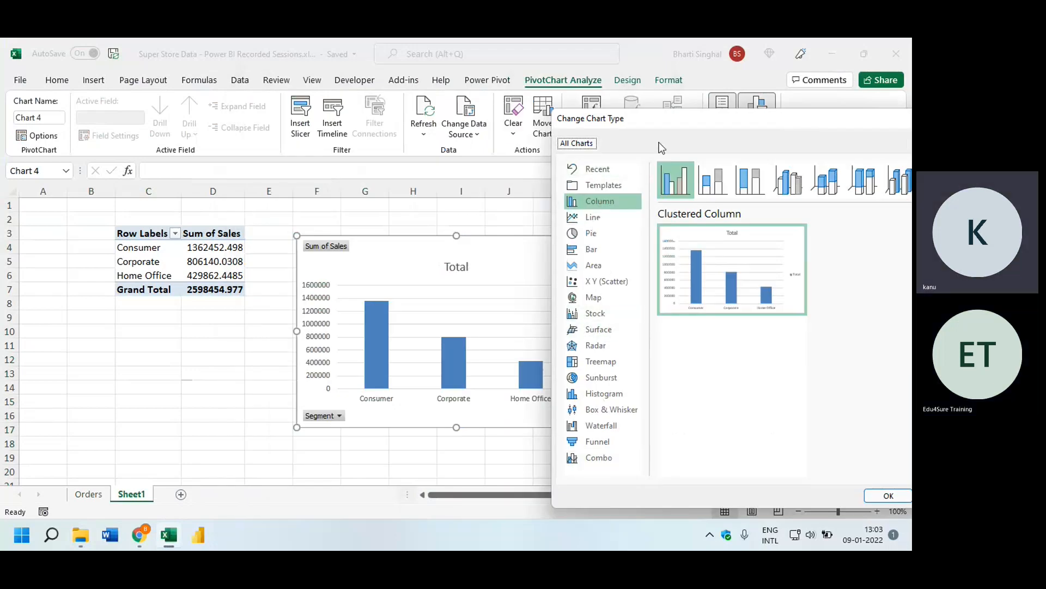
drag(679, 117, 574, 112)
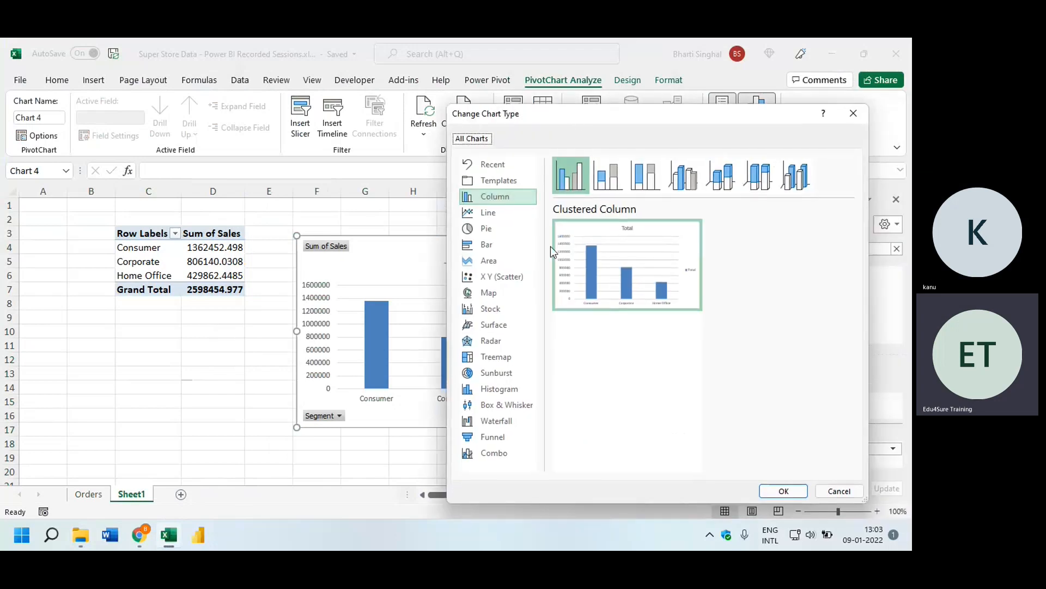
click(505, 216)
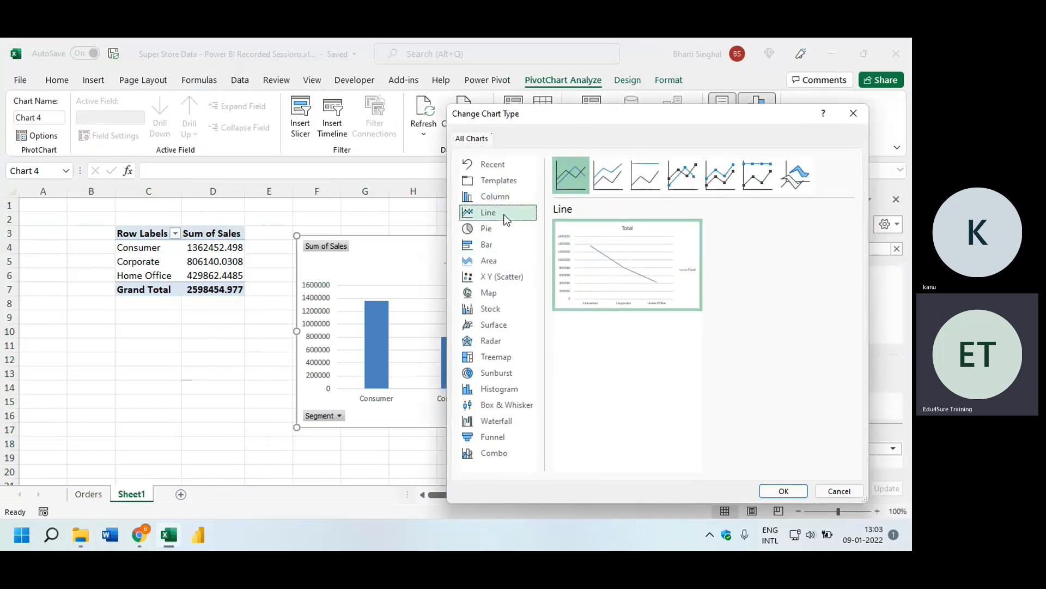
click(496, 230)
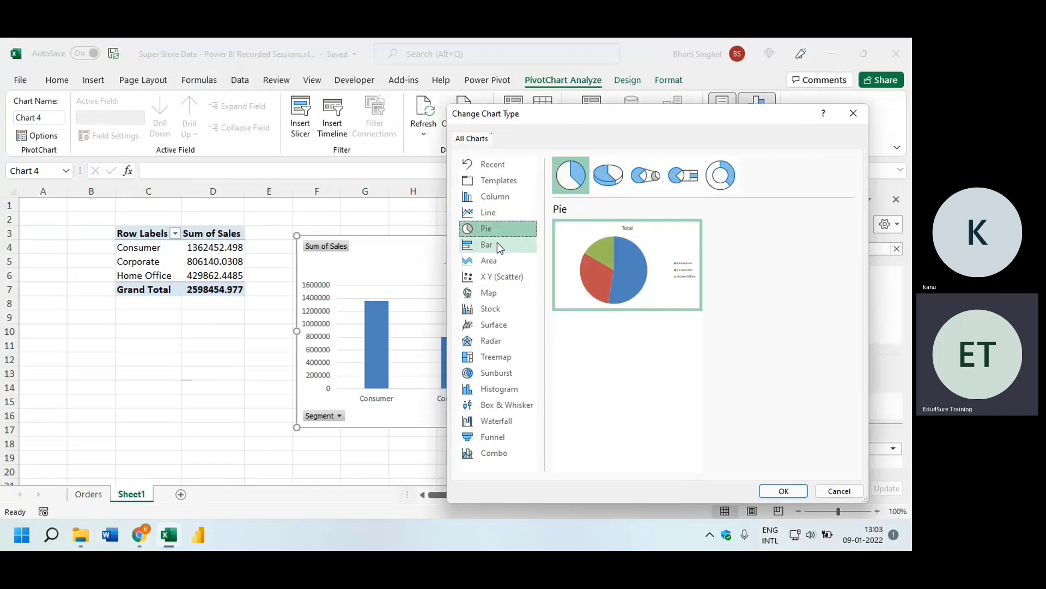
click(498, 242)
click(497, 260)
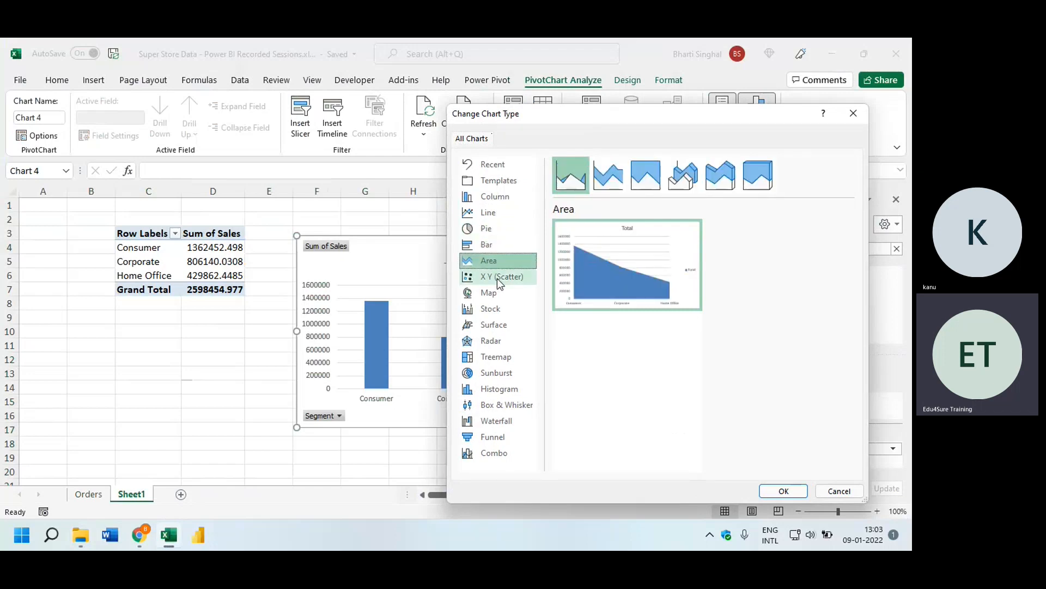
Step: Check the remaining chart types from X Y (Scatter) through Combo for the PivotChart, and close the choices without changing the type
click(497, 278)
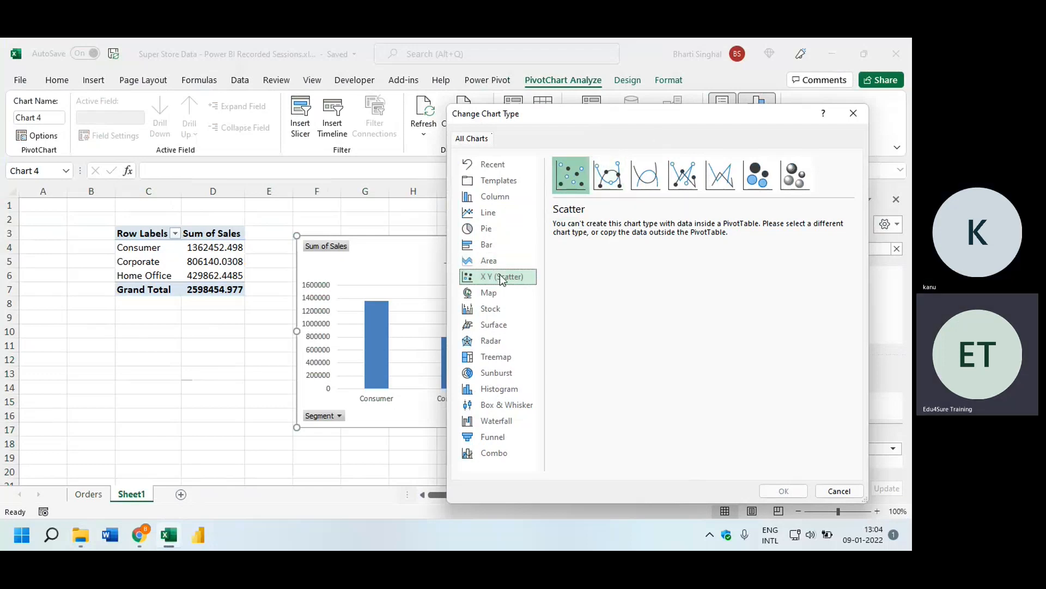
click(501, 291)
click(501, 309)
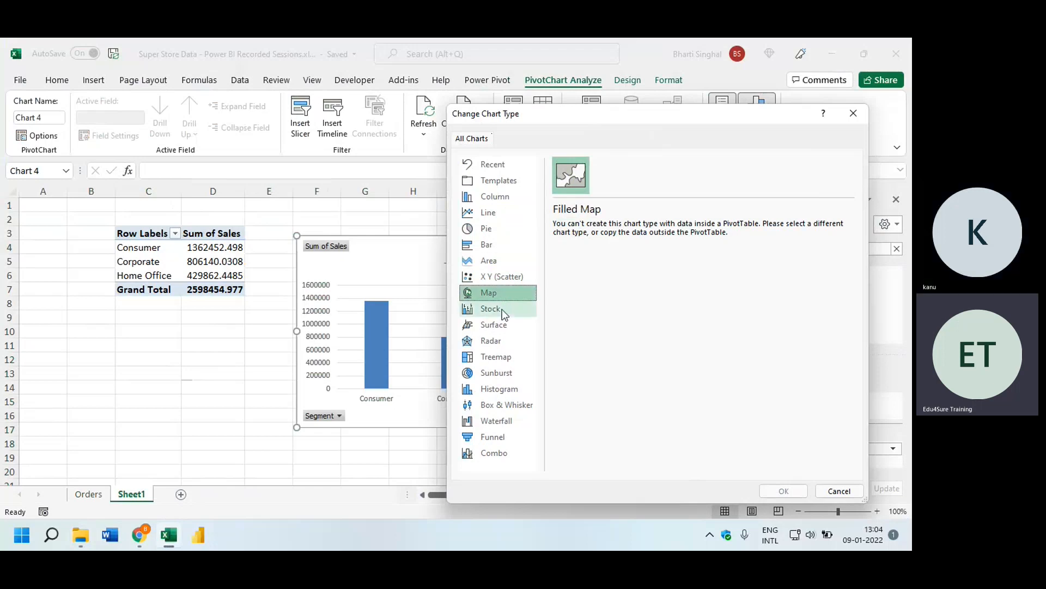
click(506, 324)
click(506, 344)
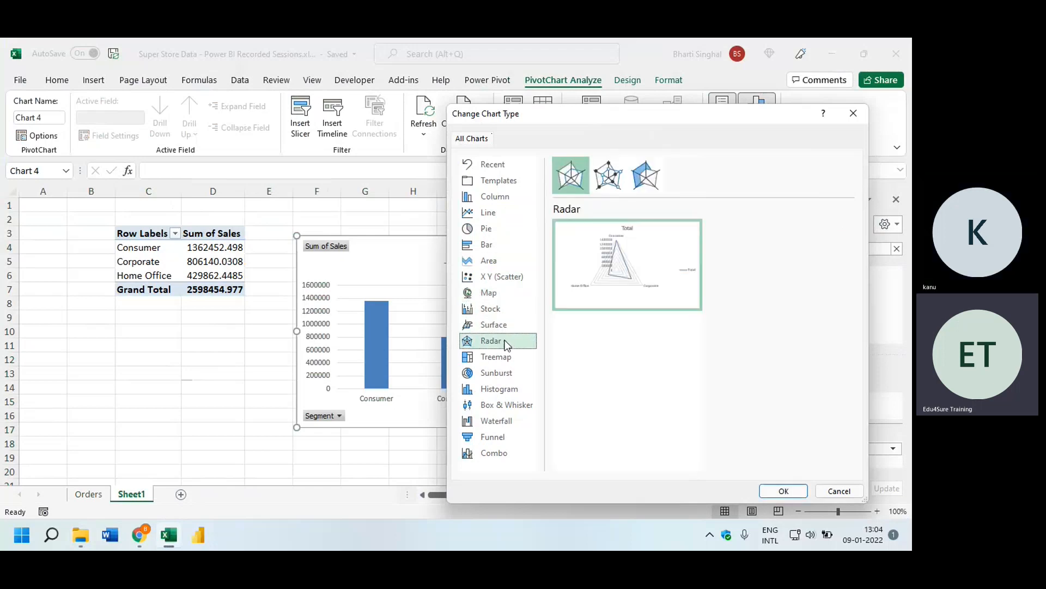
click(501, 356)
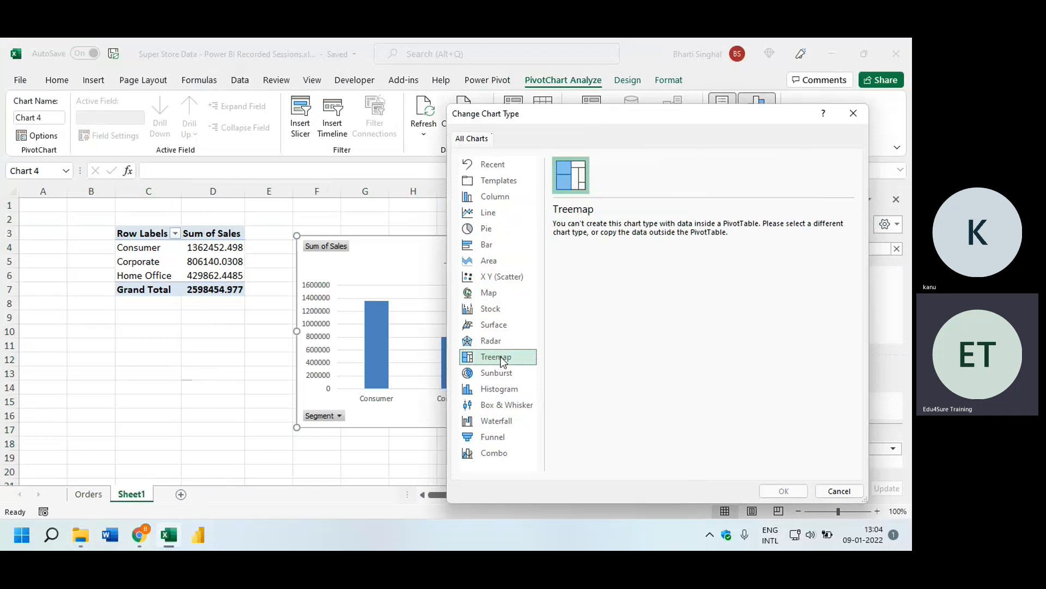
click(499, 373)
click(499, 389)
click(497, 405)
click(497, 421)
click(497, 436)
click(499, 452)
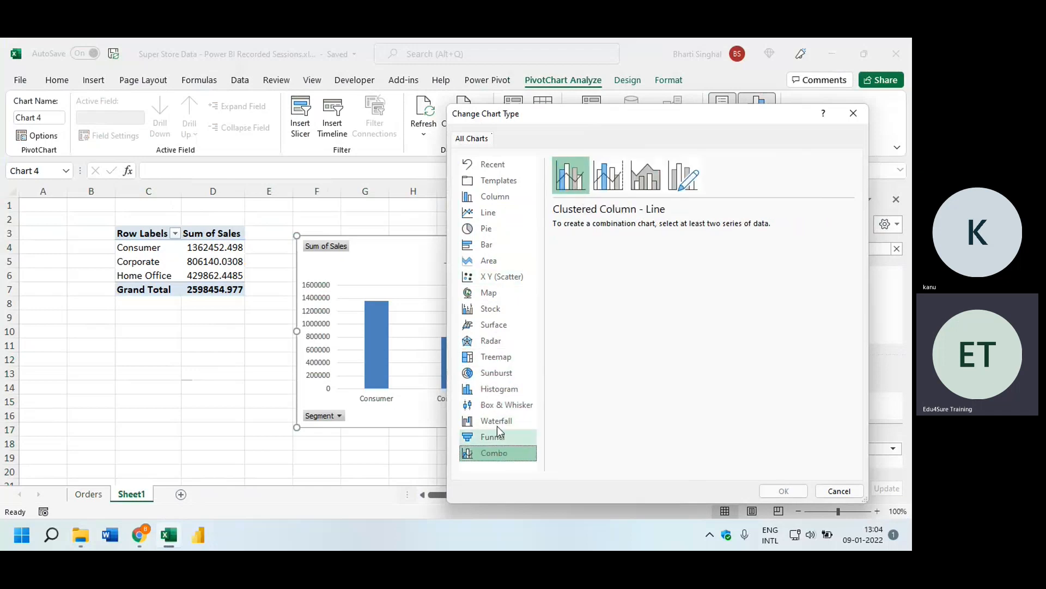
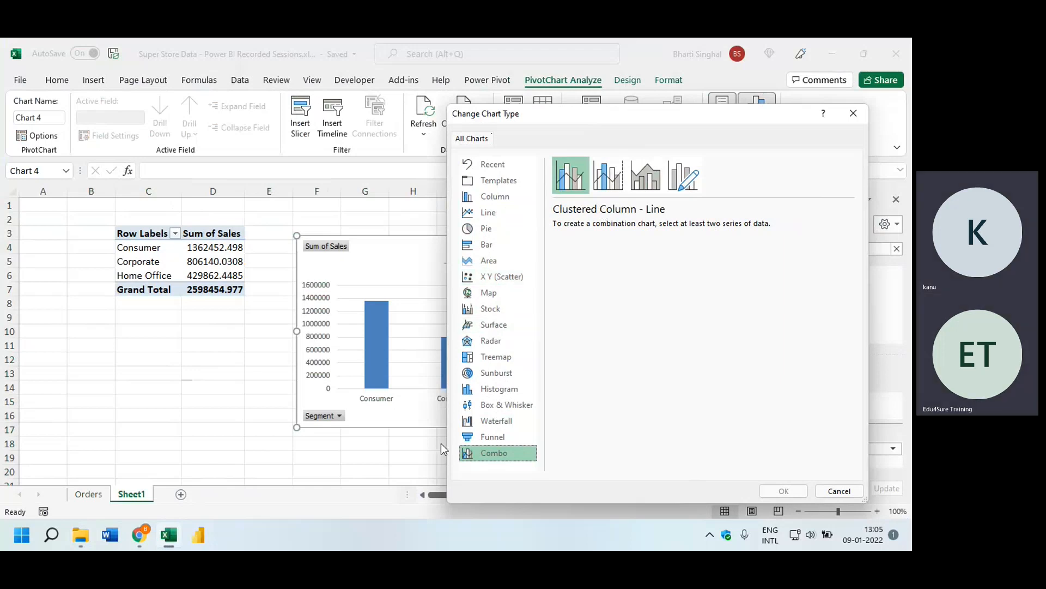
click(854, 113)
Step: Copy the segment names and sales values in C4:D6 of the PivotTable to cell B12
drag(147, 247, 212, 274)
key(ctrl+c)
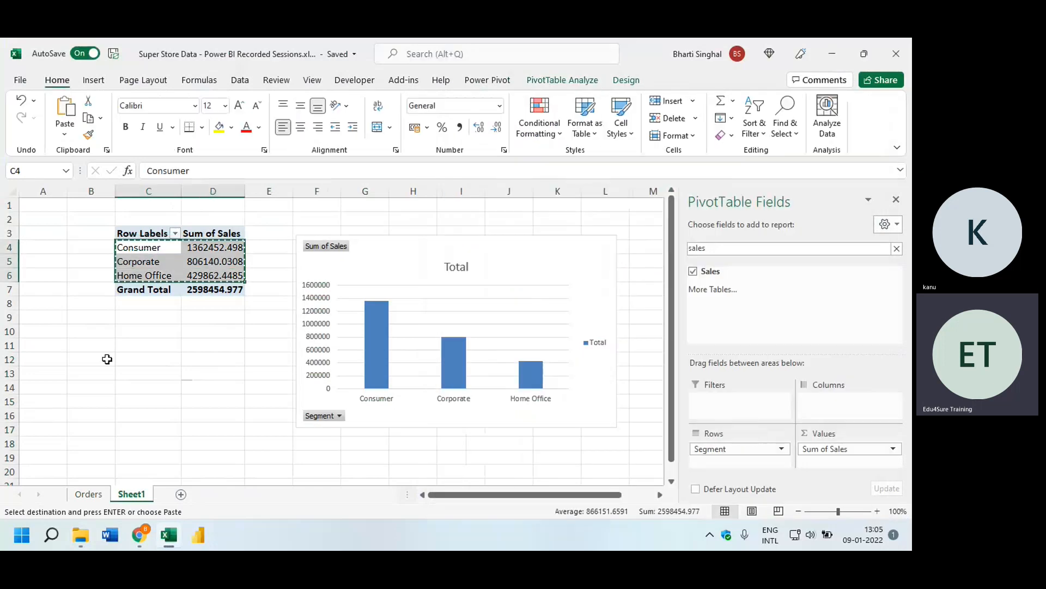
click(107, 358)
key(ctrl+v)
Step: Enter the headers Seg in B11 and Sales in C11 above the pasted data
key(Up)
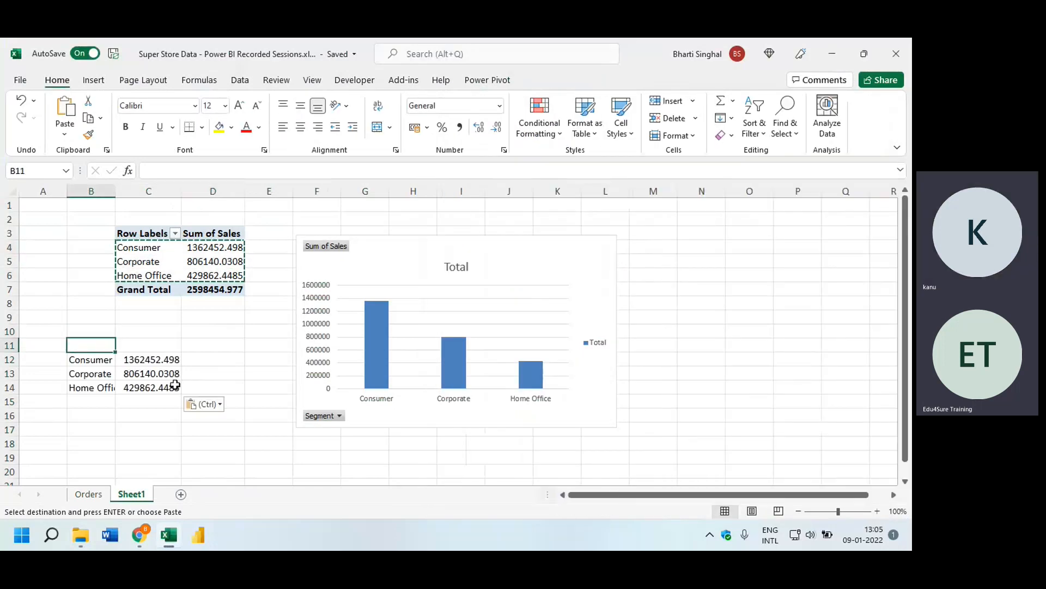
text(Seg)
click(164, 343)
text(Sales)
click(175, 434)
Step: Open all chart types for the copied range B11:C14 and preview the Scatter and Filled Map charts
drag(82, 345, 147, 388)
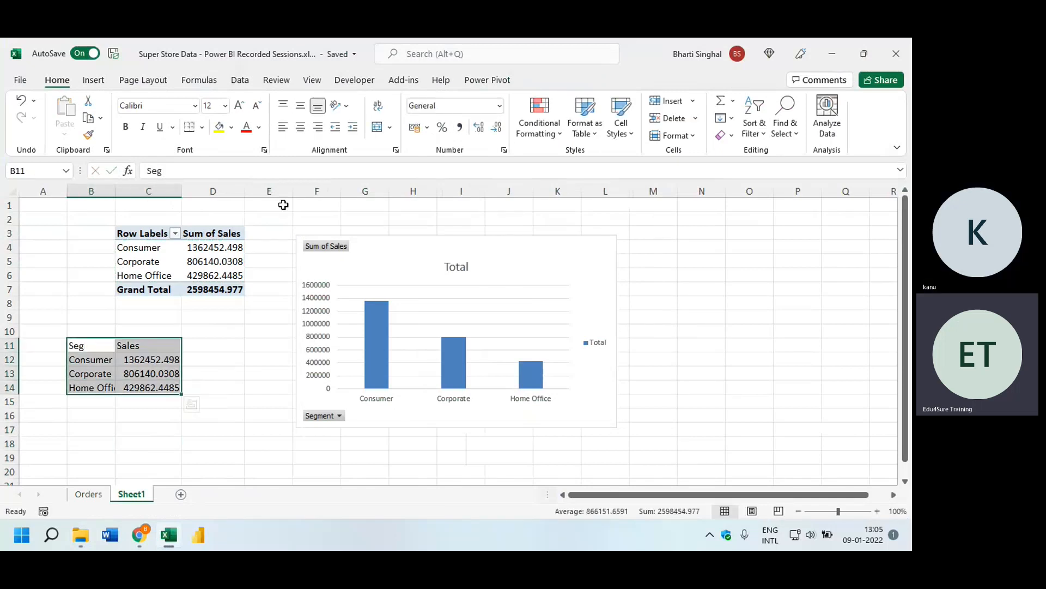
click(101, 80)
click(339, 114)
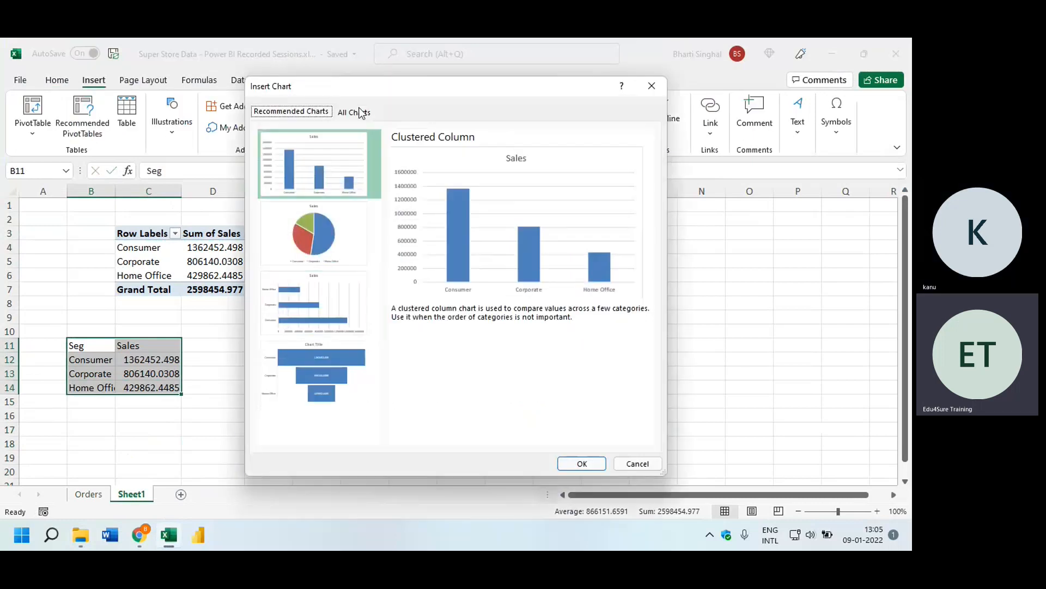
click(360, 112)
click(311, 254)
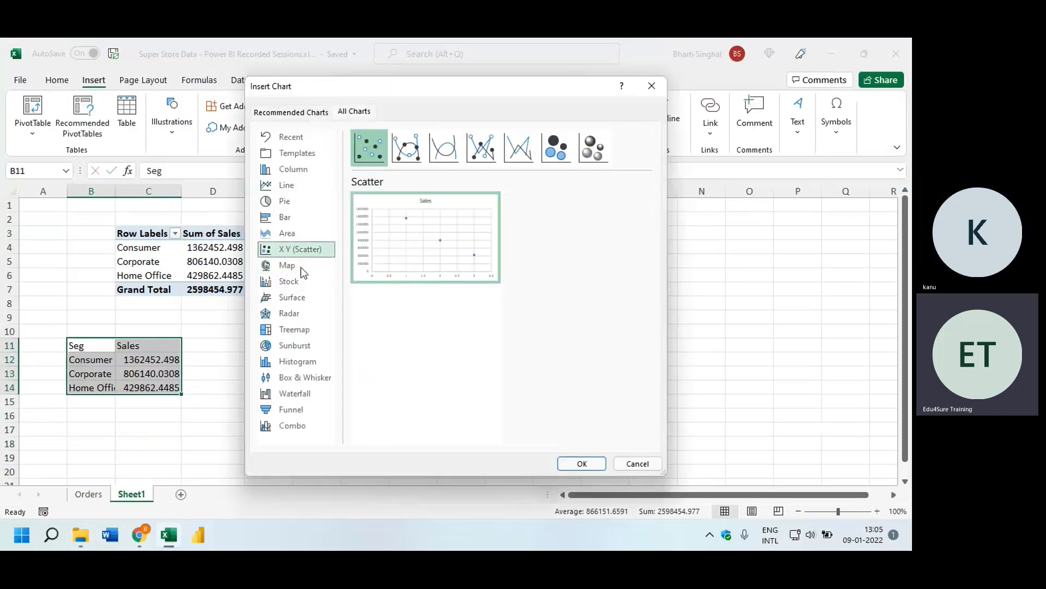
click(299, 267)
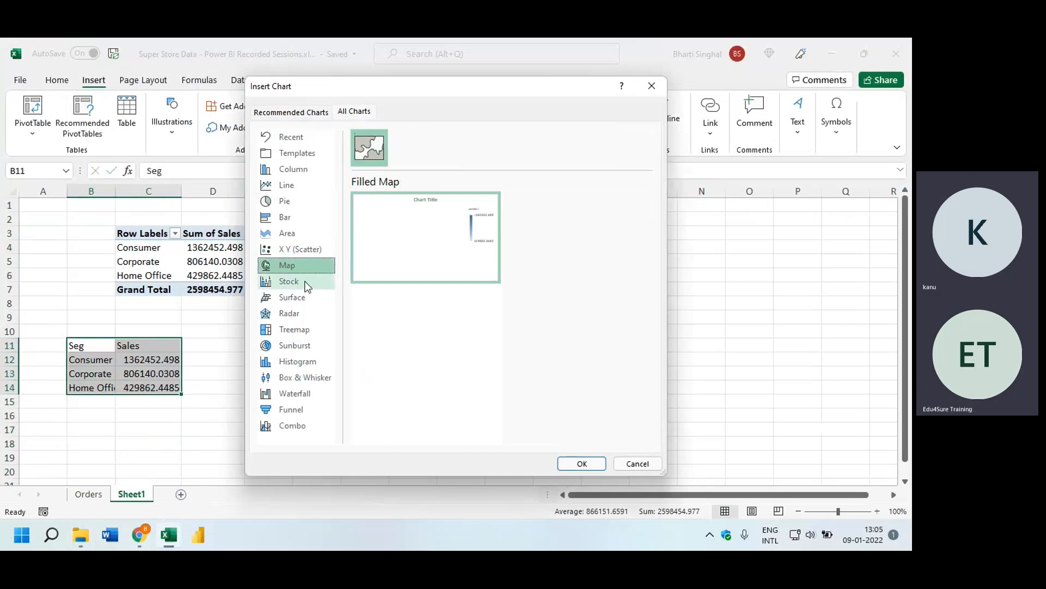
Step: Preview the Stock, Surface, Radar, Treemap, Sunburst, Histogram, Waterfall and Funnel charts for the copied data, and close without inserting one
click(304, 281)
click(300, 298)
click(299, 313)
click(297, 330)
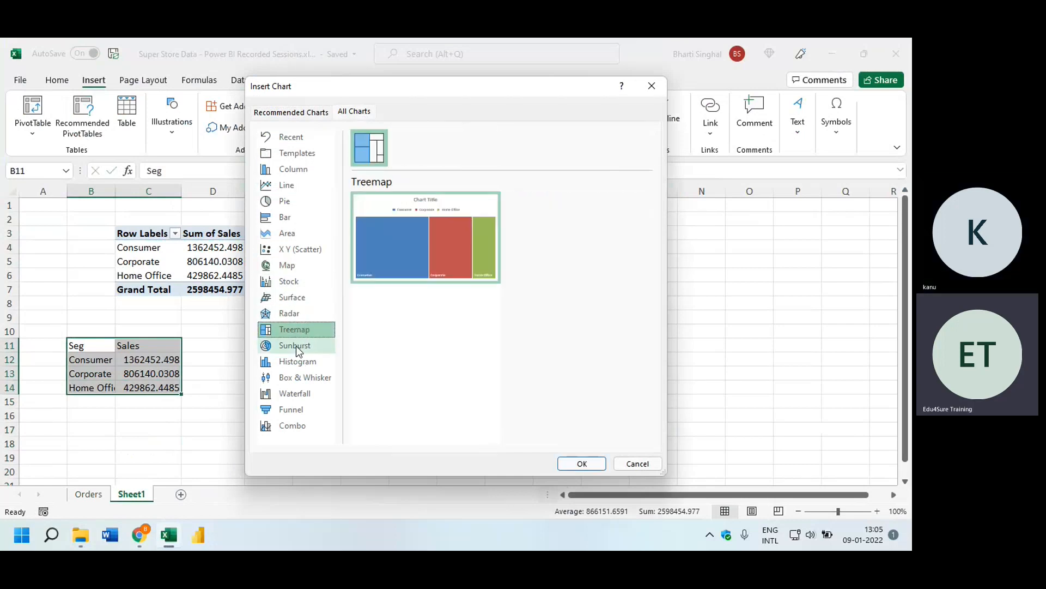
click(296, 346)
click(297, 363)
click(296, 393)
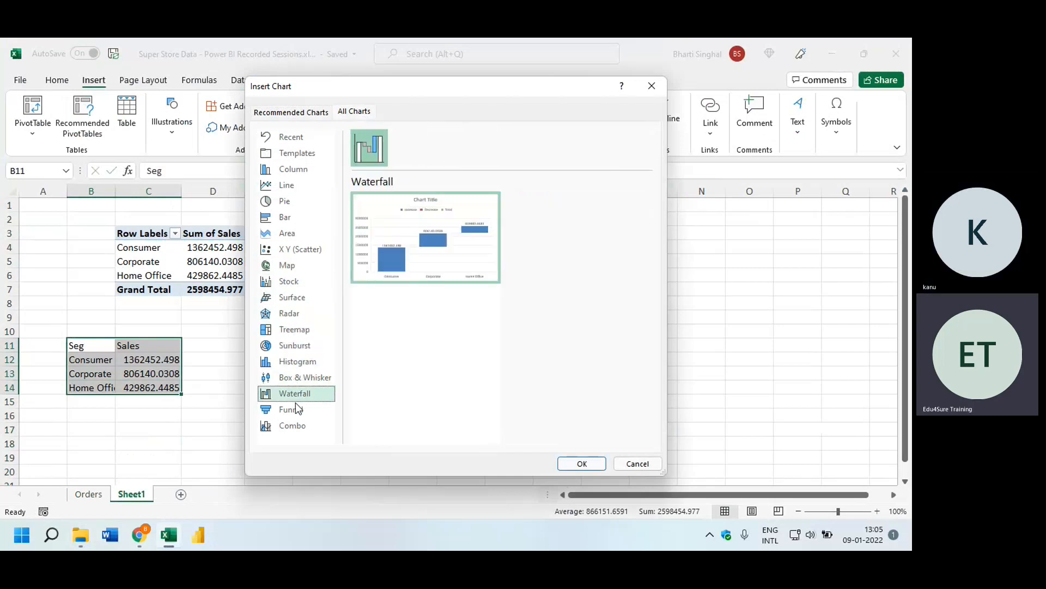
click(296, 407)
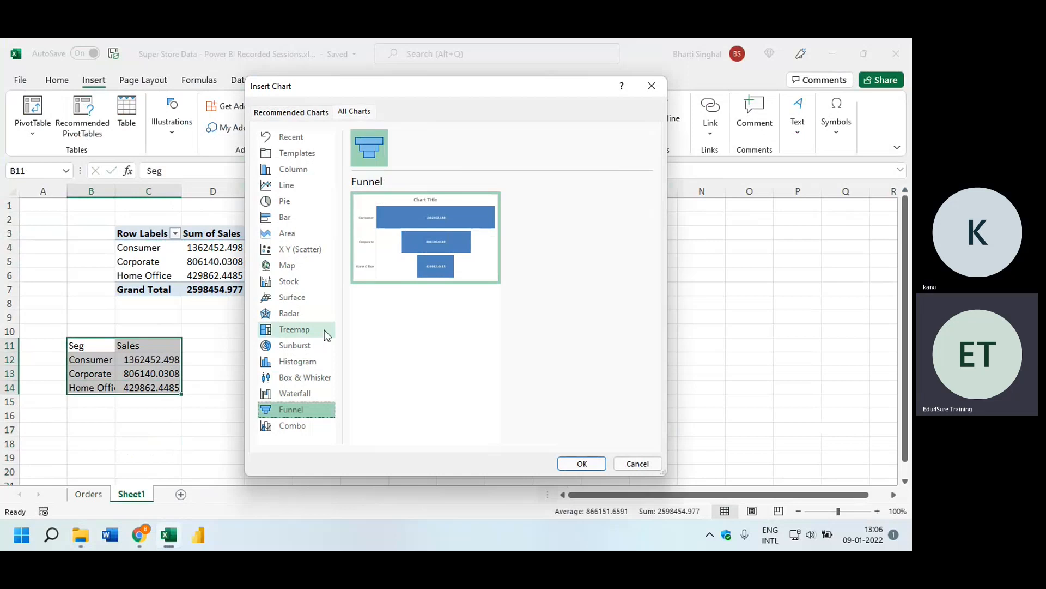
click(653, 85)
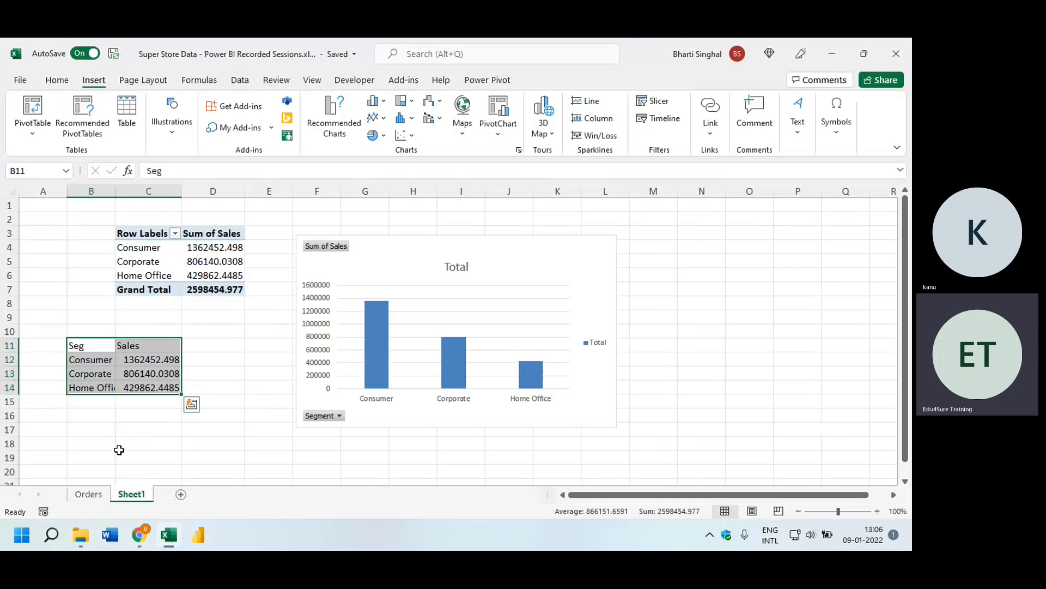
Step: Add data labels, a data table and error bars to the PivotChart, keeping its gridlines on
click(524, 253)
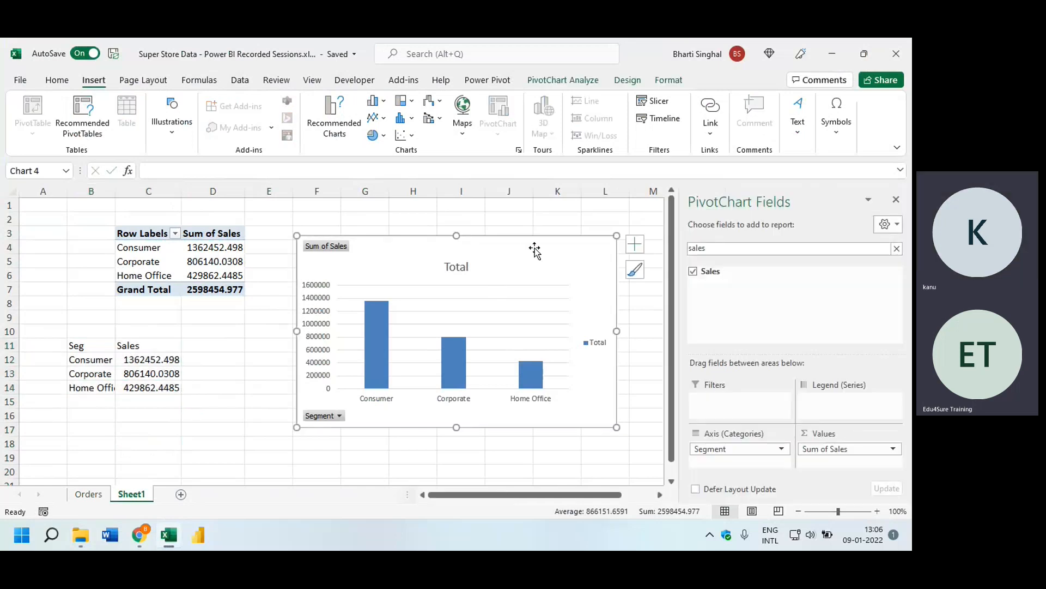
click(637, 246)
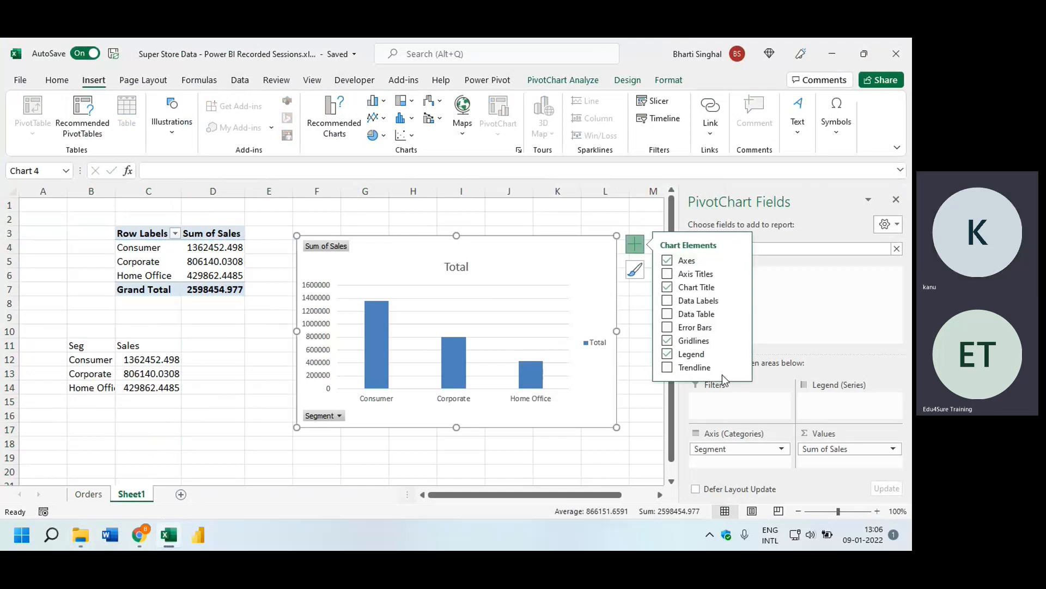
click(667, 301)
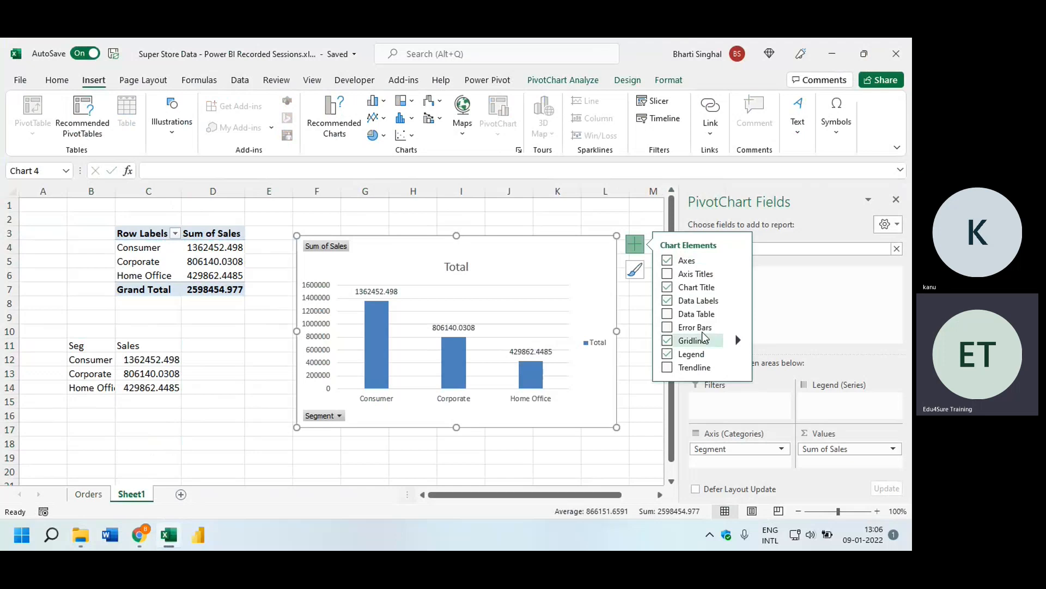
click(668, 315)
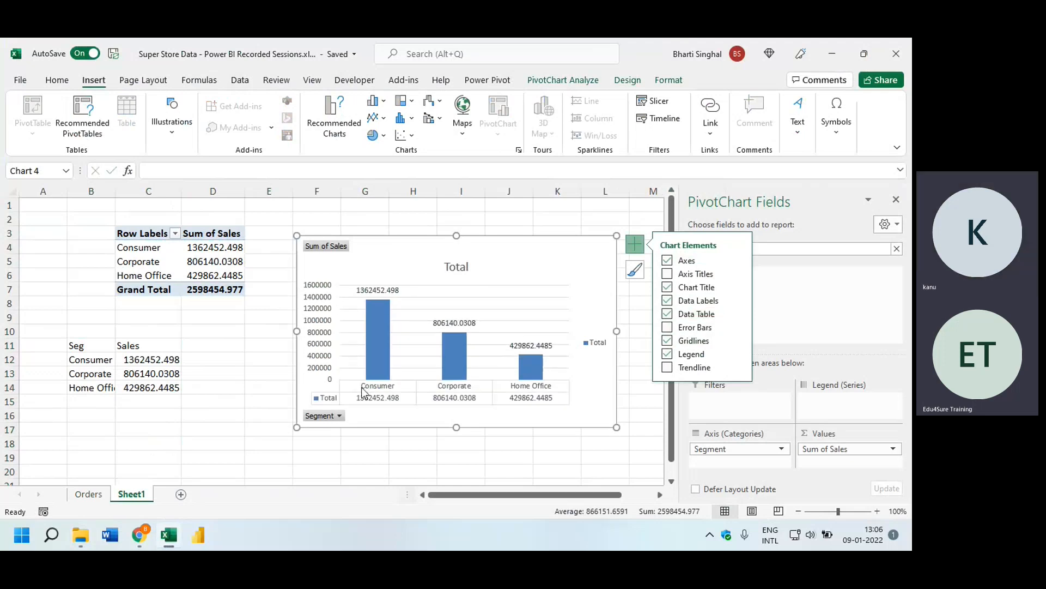
click(668, 327)
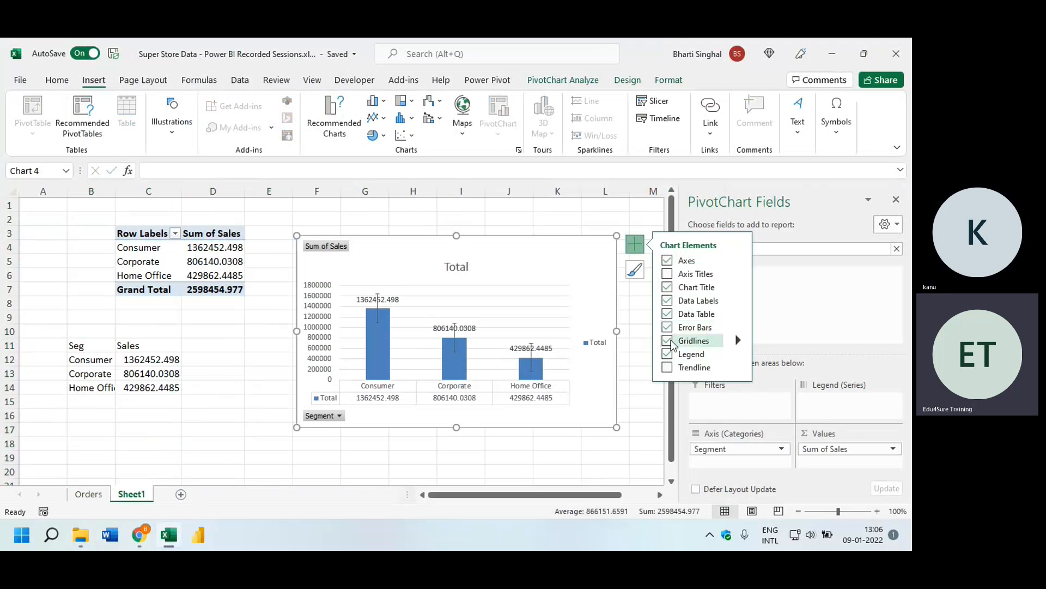
click(672, 342)
click(672, 343)
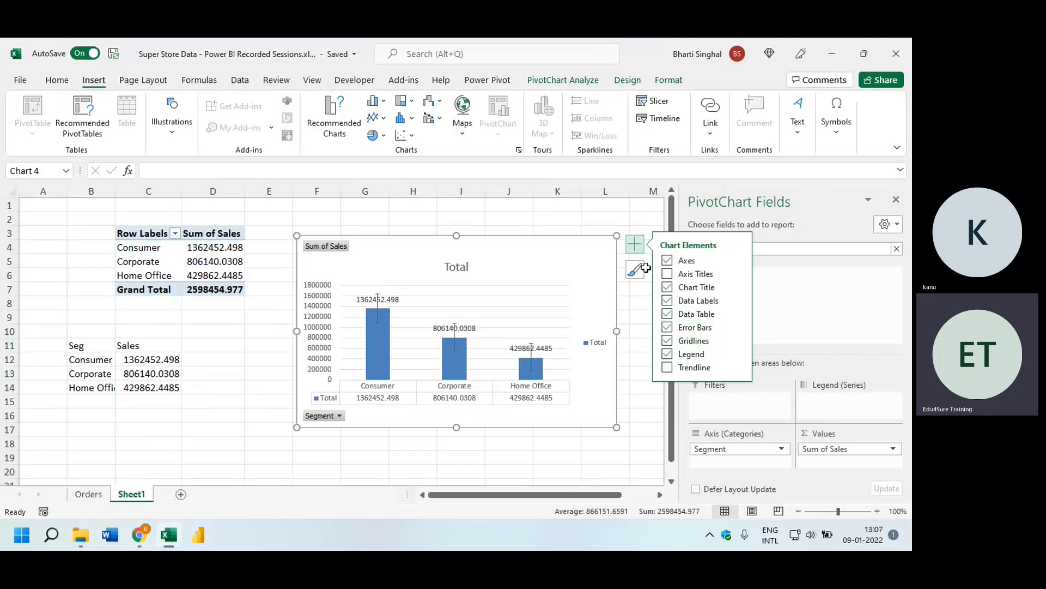
click(653, 316)
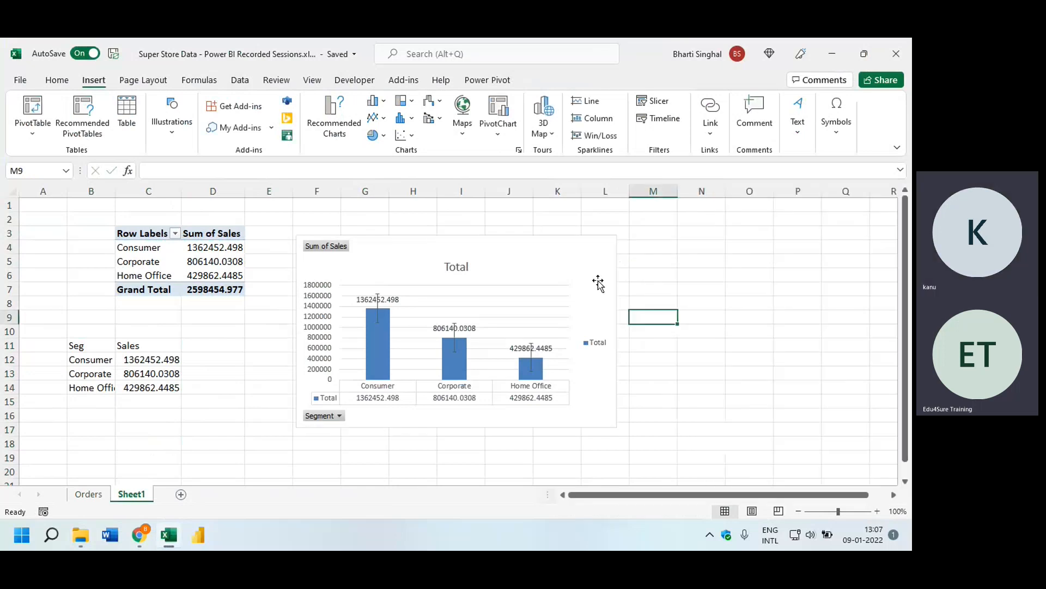
Step: Try several chart styles on the PivotChart and apply the last style in the gallery, with glossy blue columns
click(598, 283)
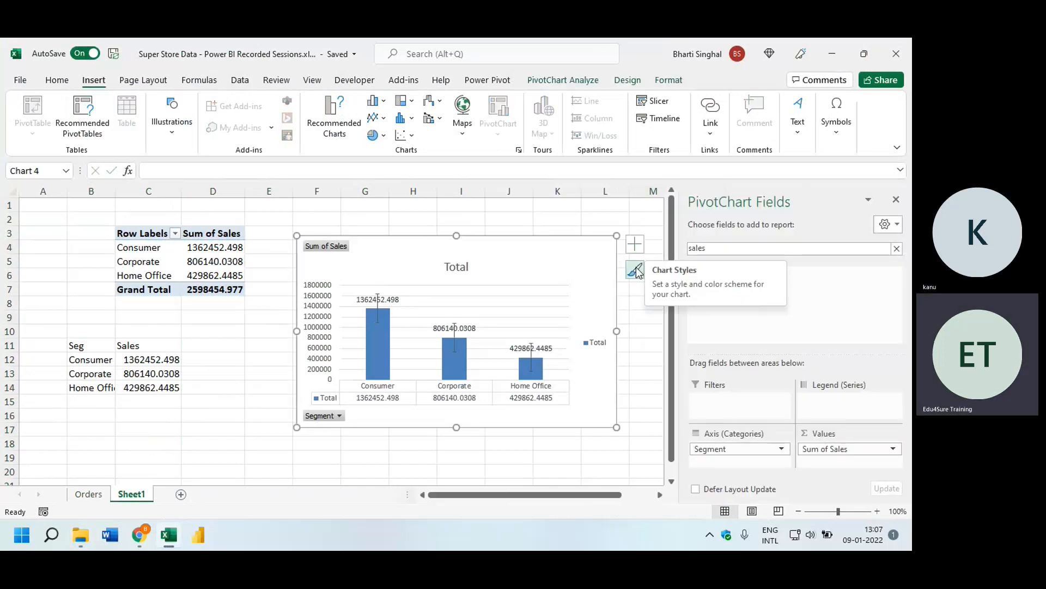
click(635, 269)
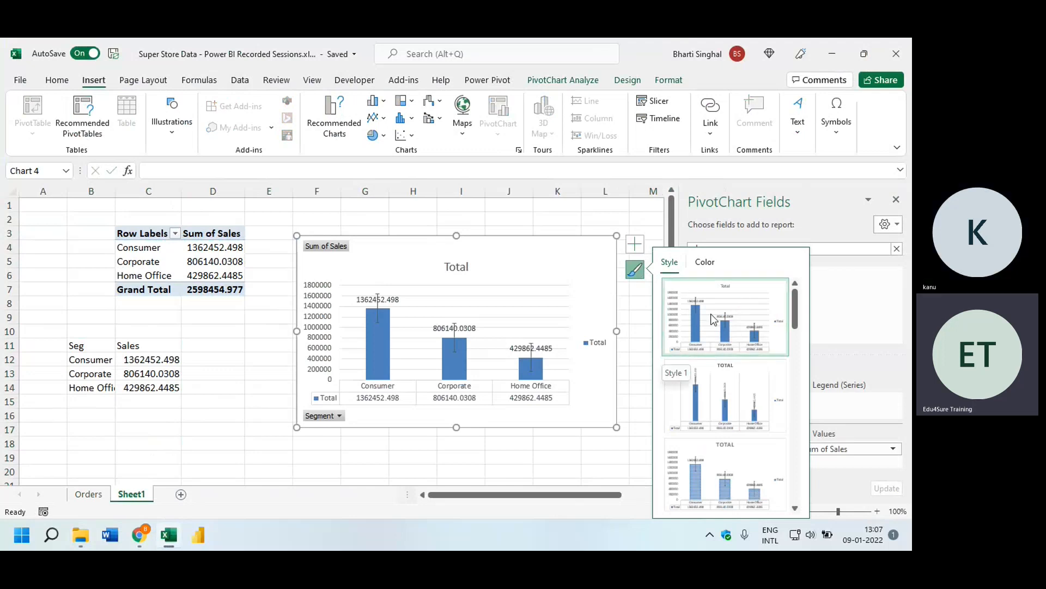
click(739, 481)
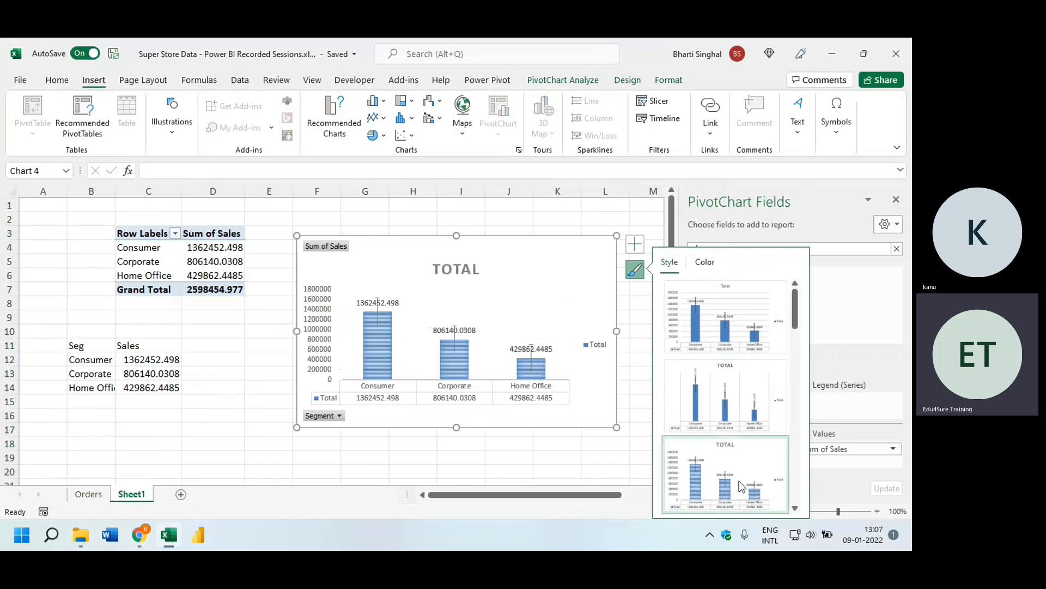
drag(799, 321, 796, 357)
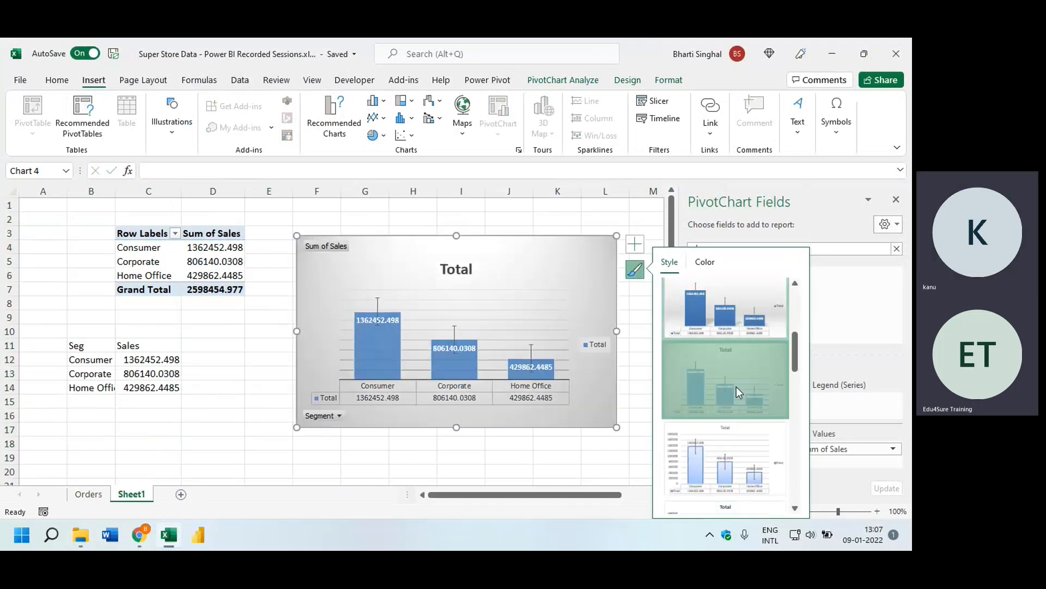
drag(799, 346, 799, 430)
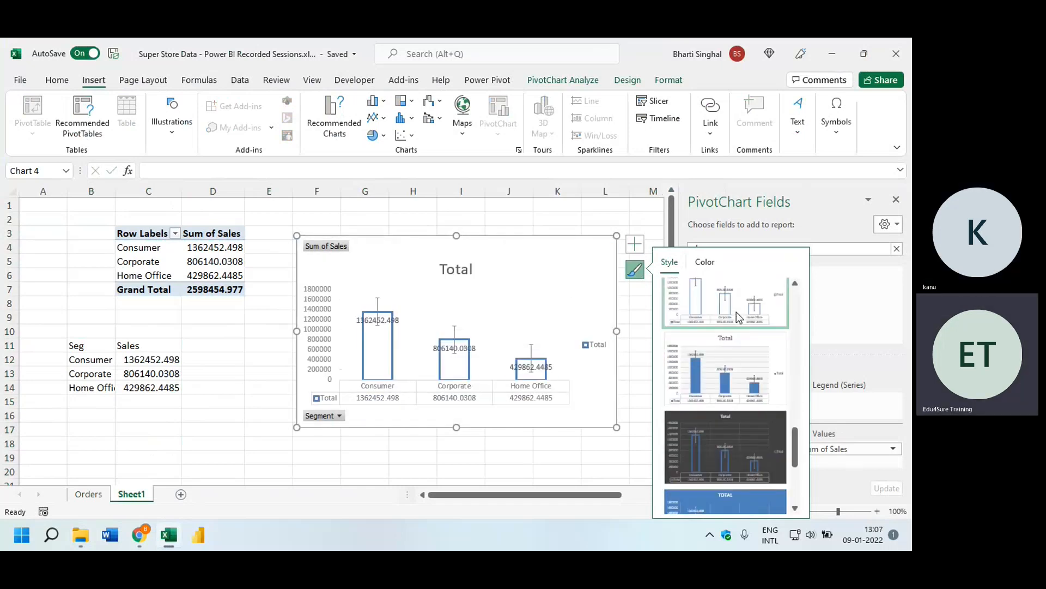
drag(796, 440, 799, 462)
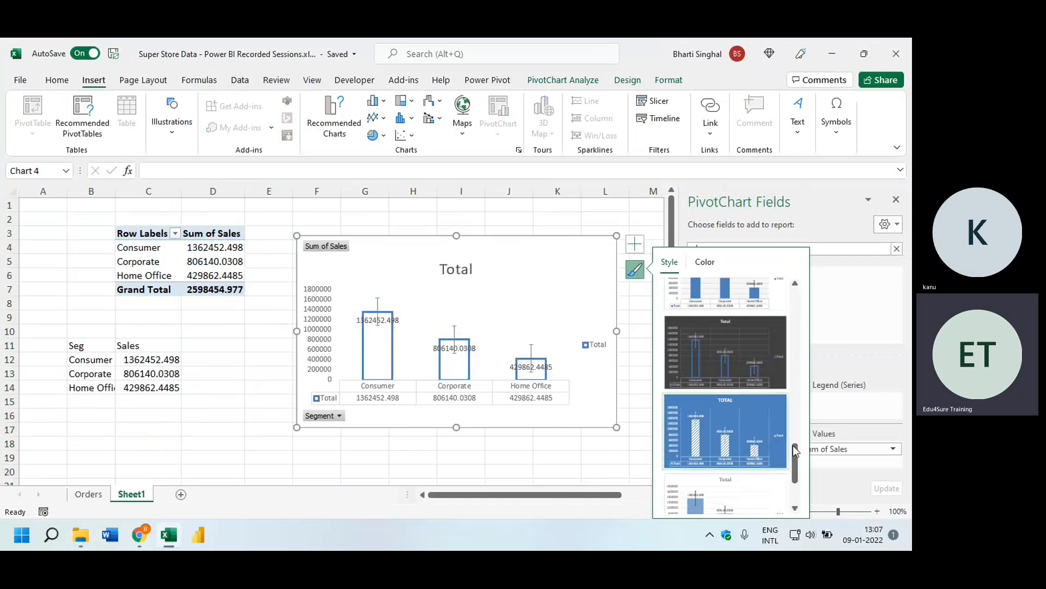
click(773, 437)
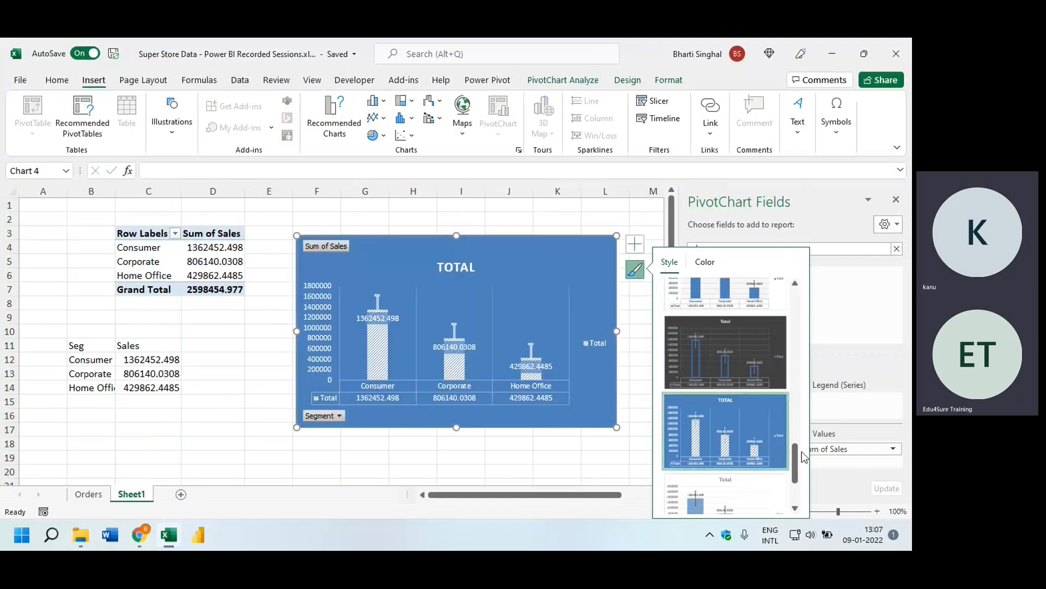
drag(796, 451, 793, 471)
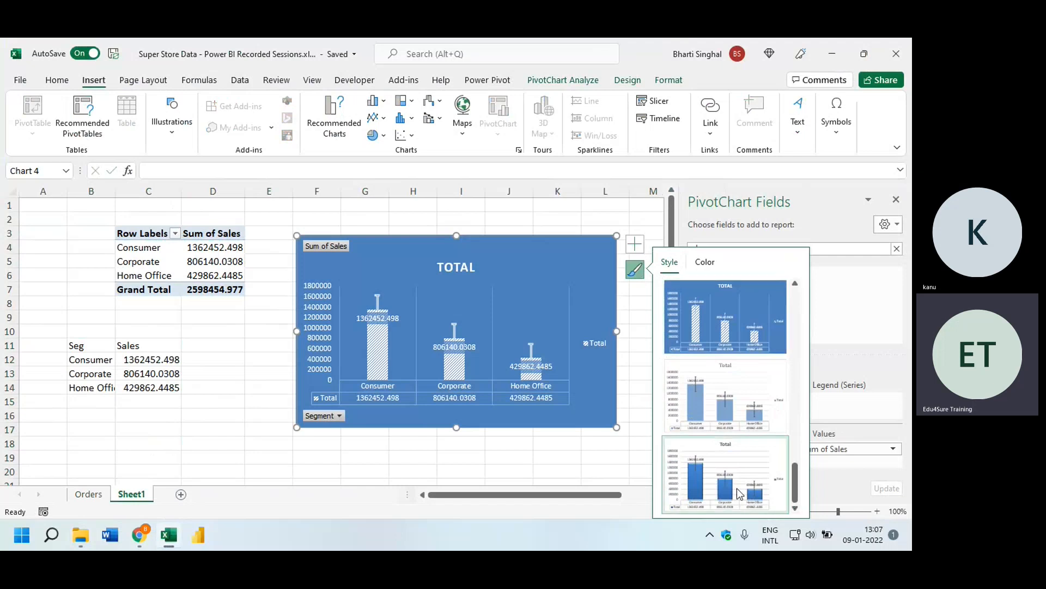
click(727, 474)
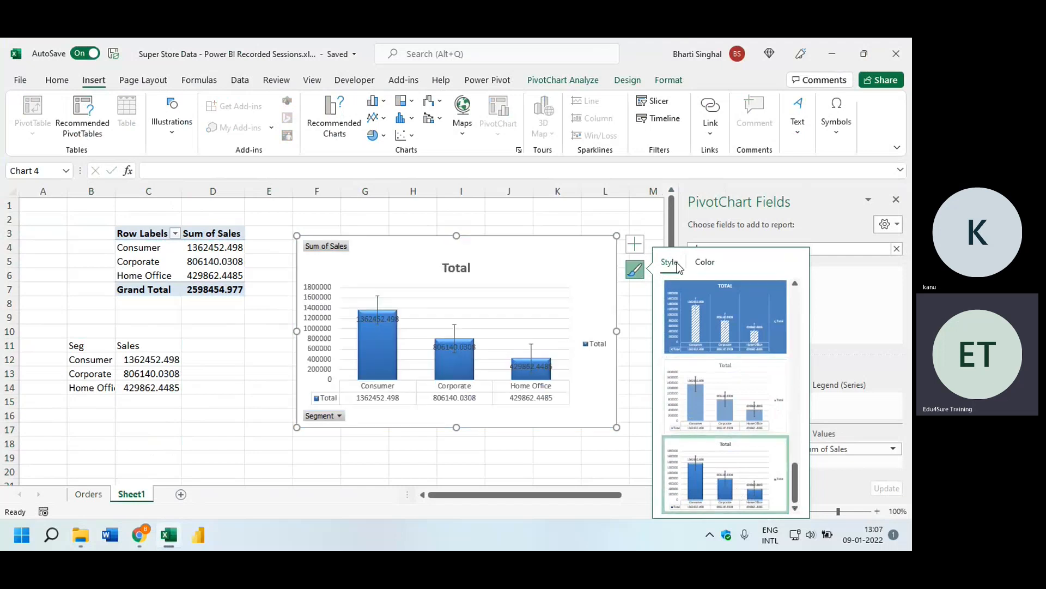
Step: Apply the blue monochromatic color palette to the PivotChart and close the chart styles gallery
click(705, 263)
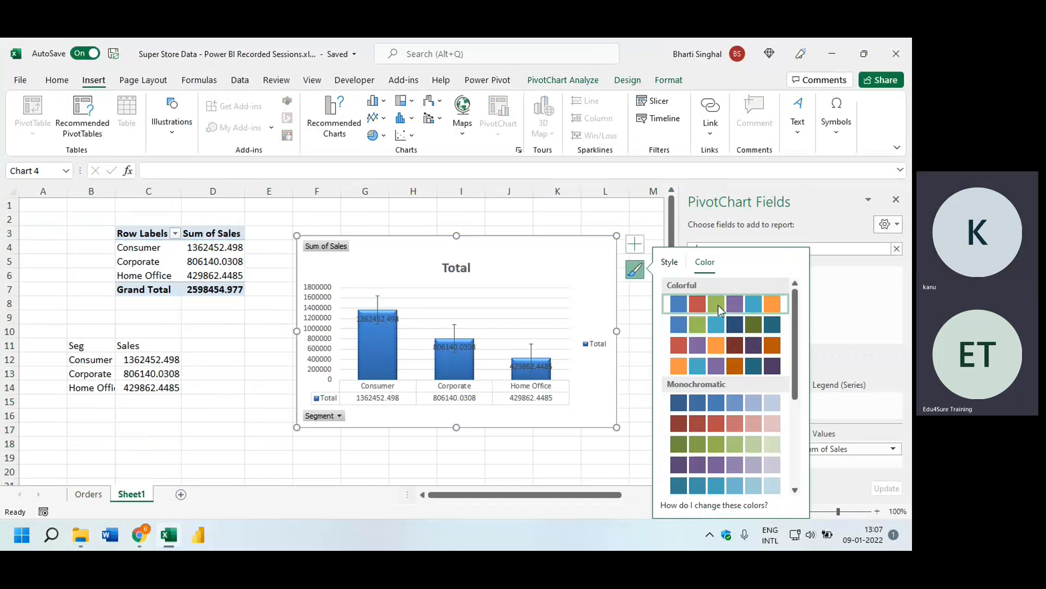
click(718, 402)
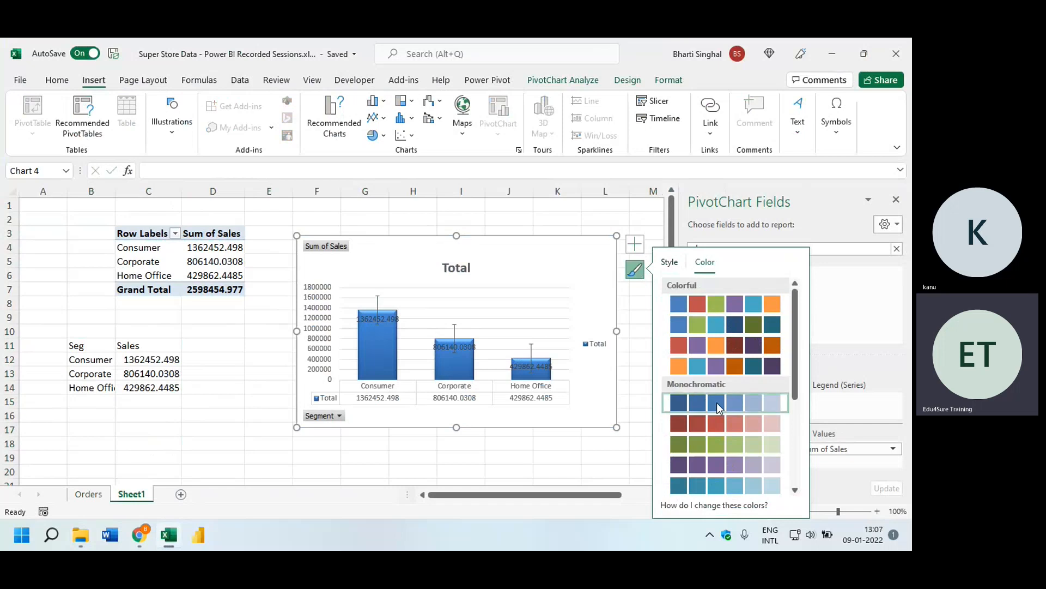
mouse_move(794, 334)
mouse_down()
mouse_move(813, 453)
mouse_move(807, 331)
mouse_up()
click(669, 261)
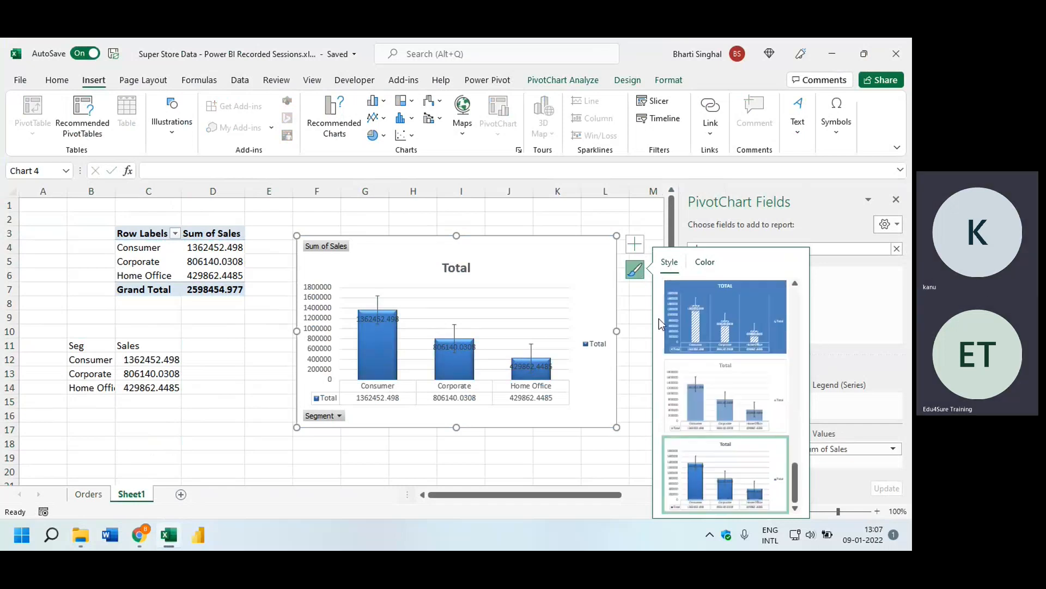
click(659, 318)
click(553, 246)
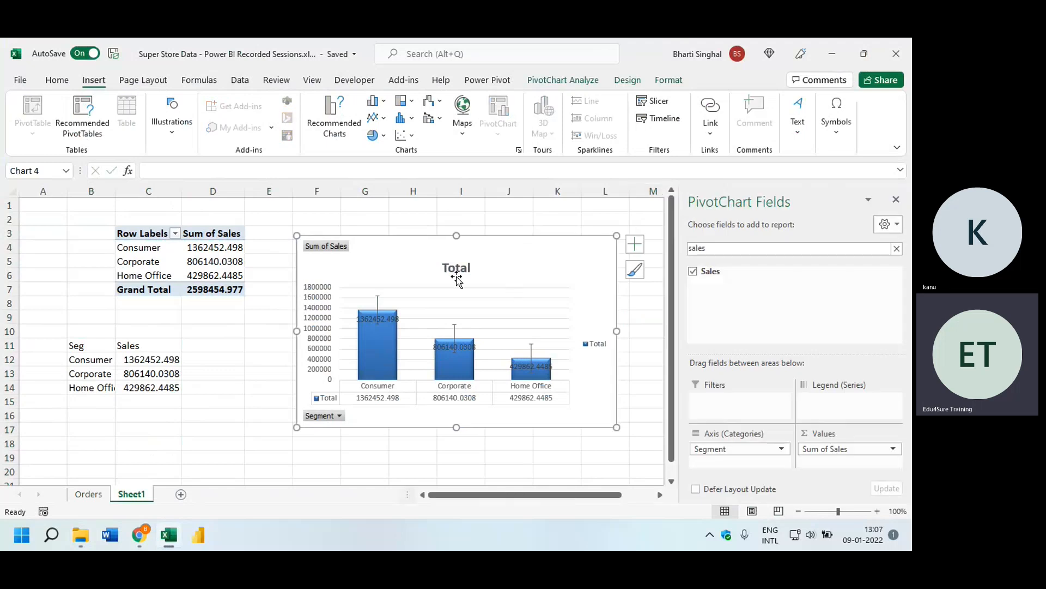
Step: Hide the PivotChart field list and show it again
right_click(514, 261)
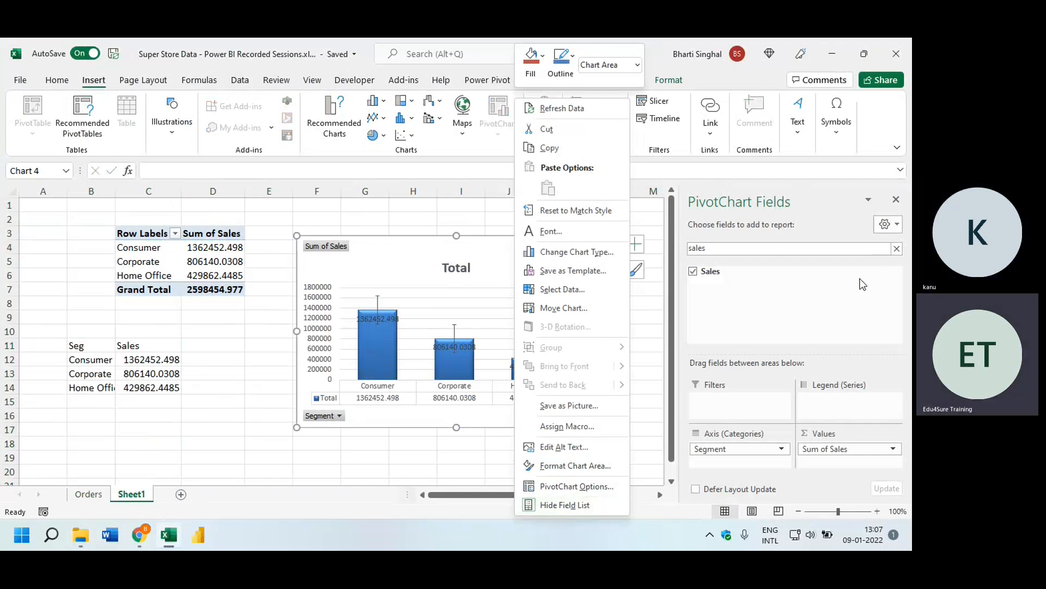
click(550, 505)
right_click(516, 243)
click(578, 504)
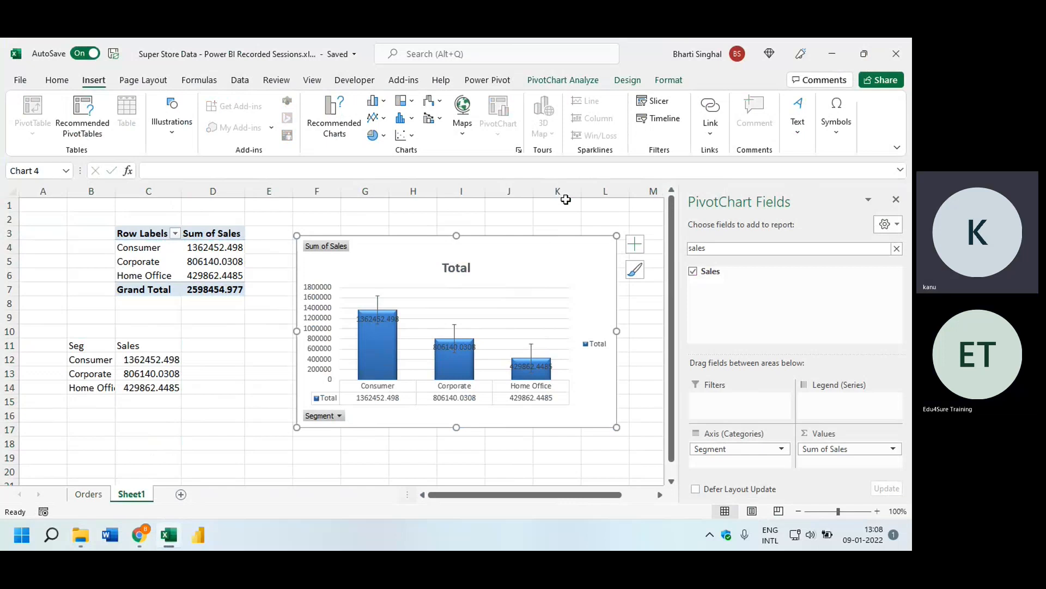
Step: Turn off grand totals for both rows and columns in the PivotChart's options
right_click(520, 253)
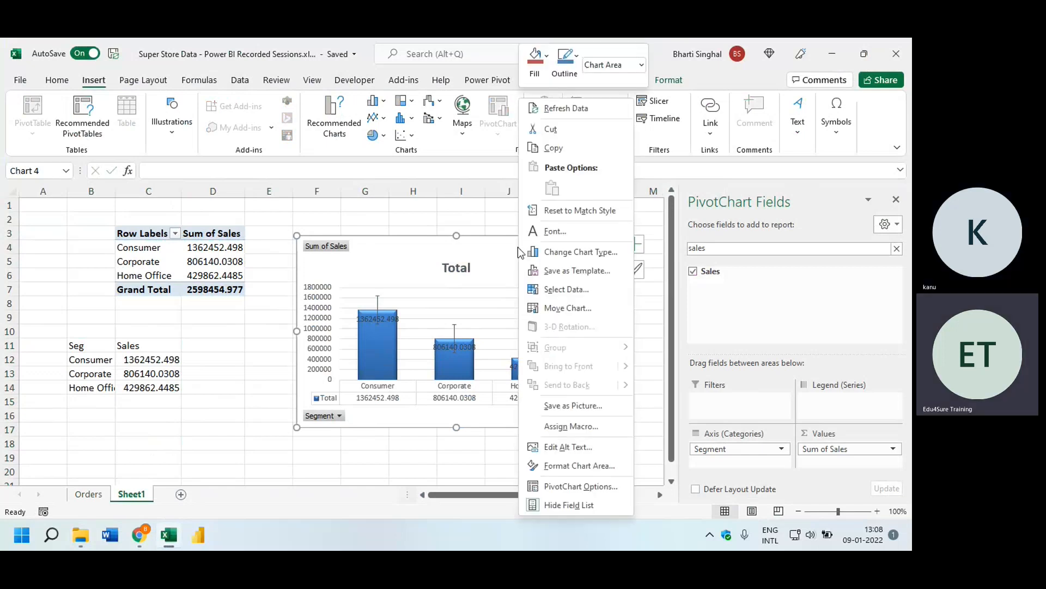
click(573, 486)
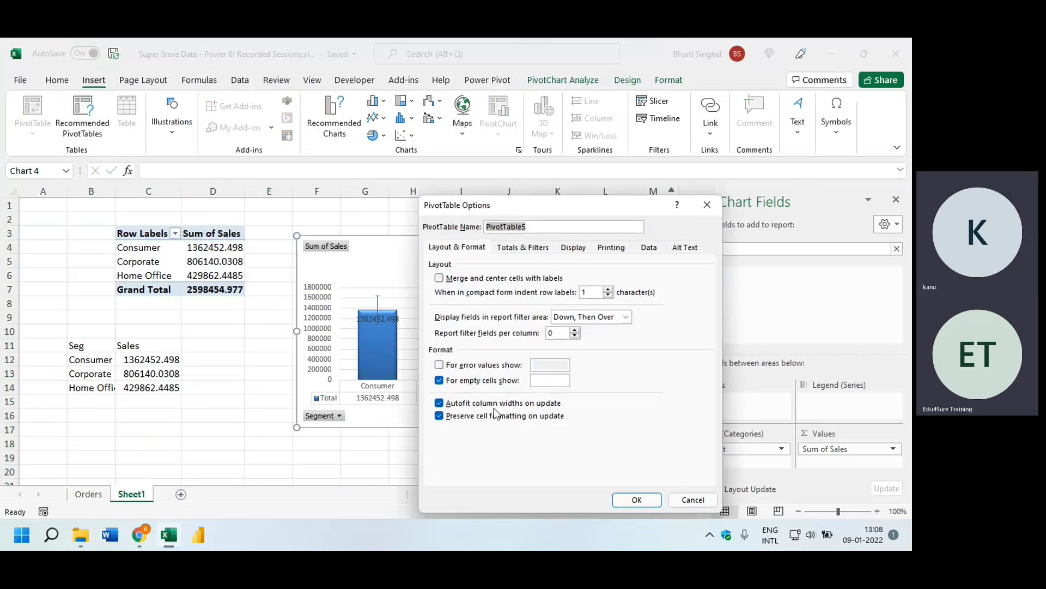
click(517, 243)
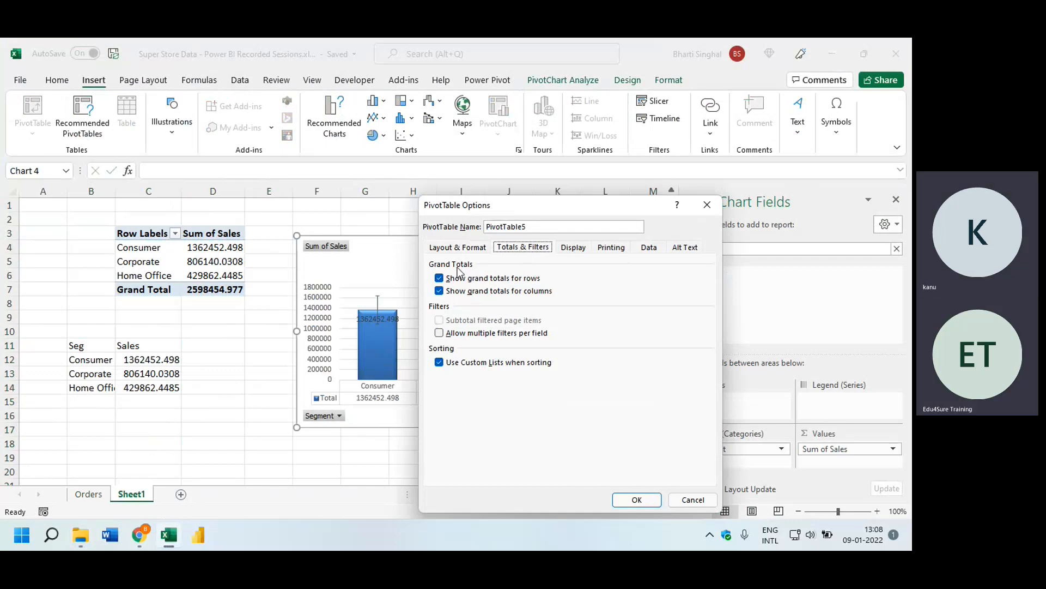
click(442, 279)
click(440, 291)
click(634, 499)
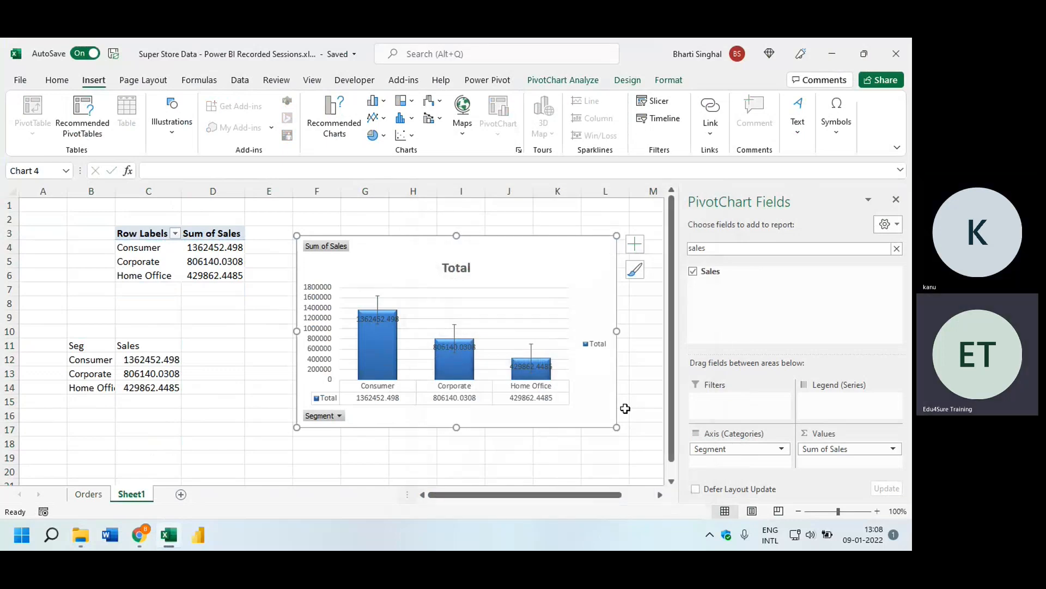
Step: Format the chart area's fill, trying solid and gradient fills before applying a picture or texture fill
right_click(531, 262)
key(Escape)
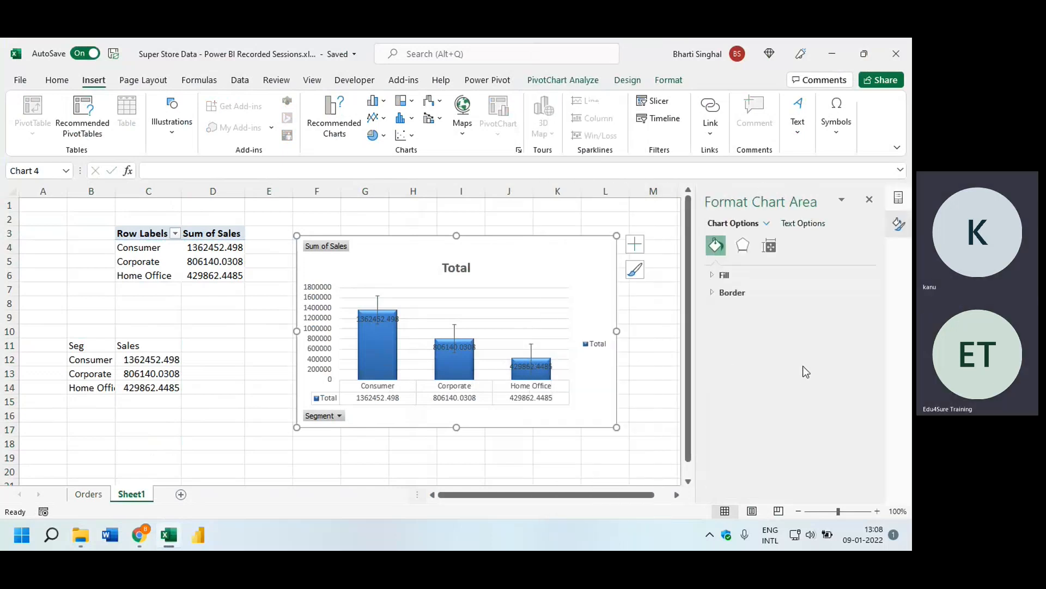
click(724, 275)
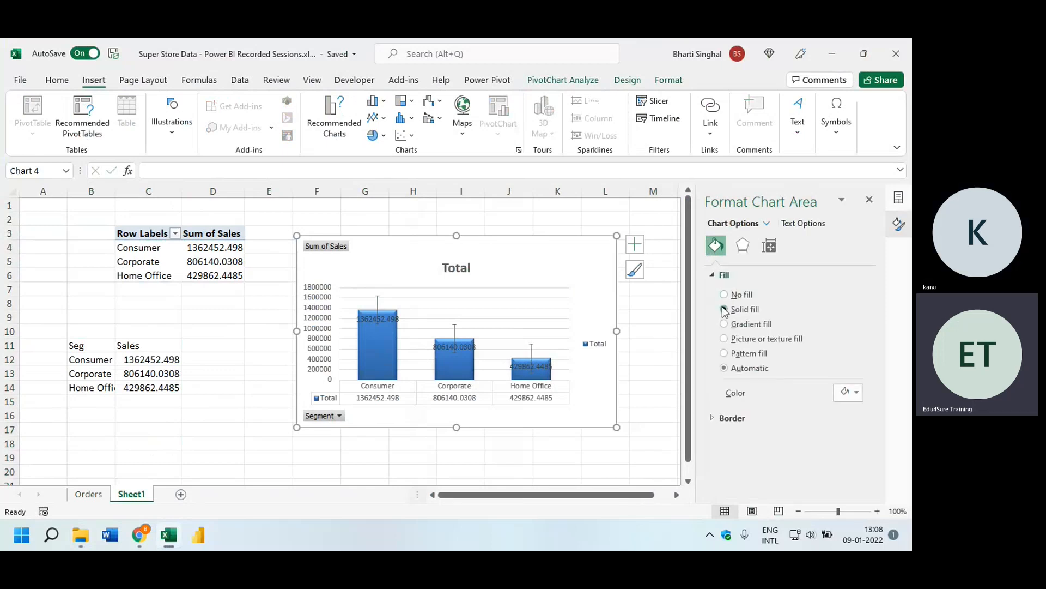
click(725, 309)
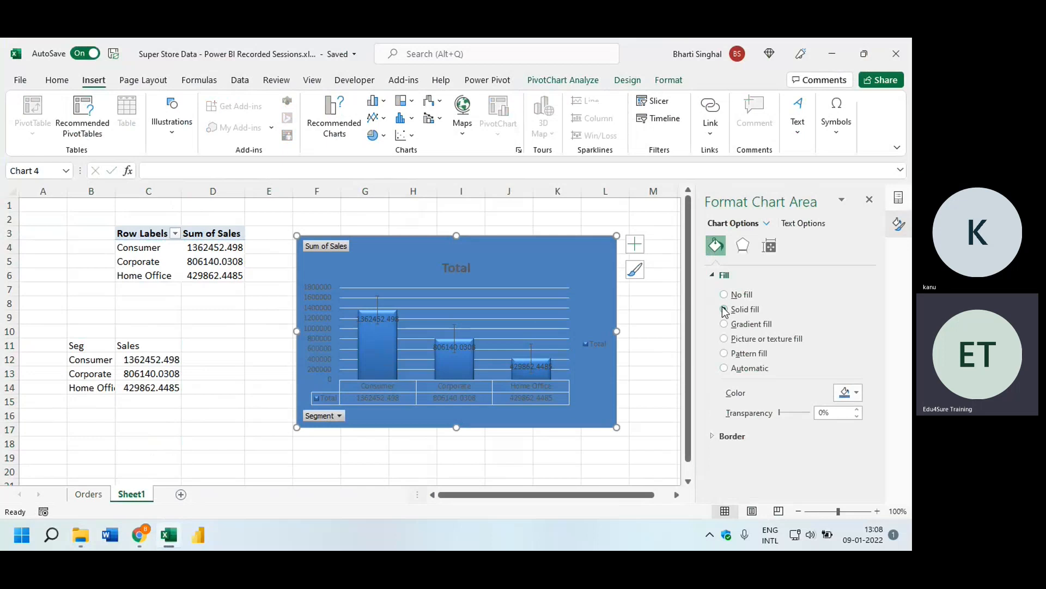
click(724, 324)
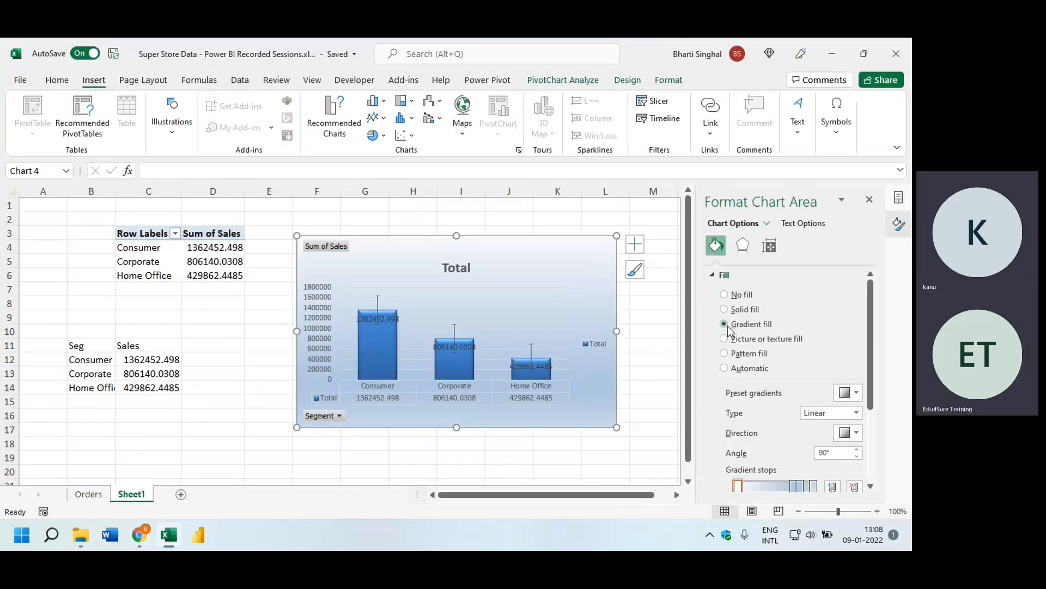
click(725, 339)
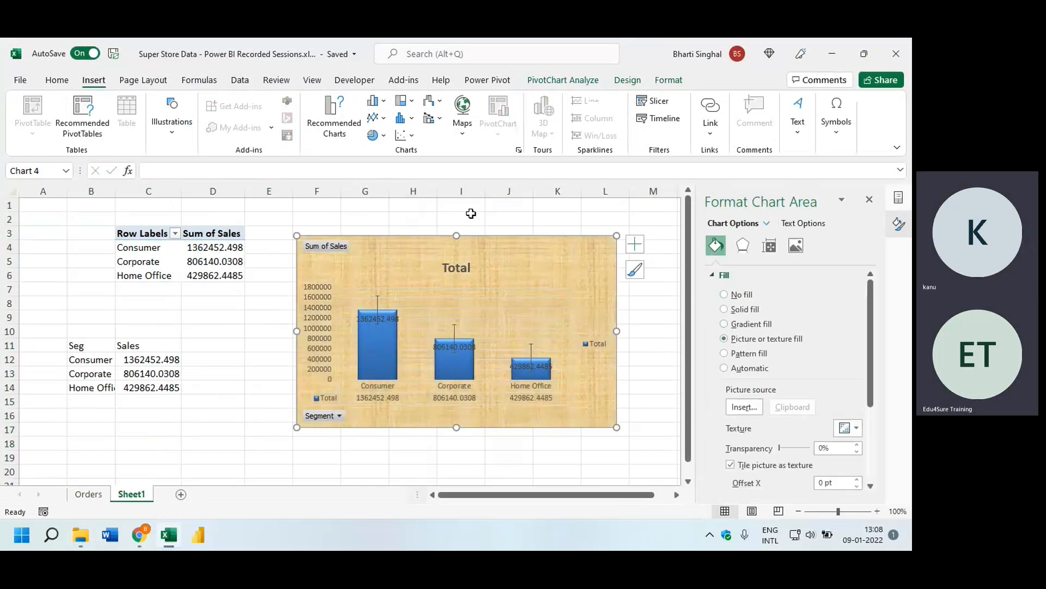
click(713, 277)
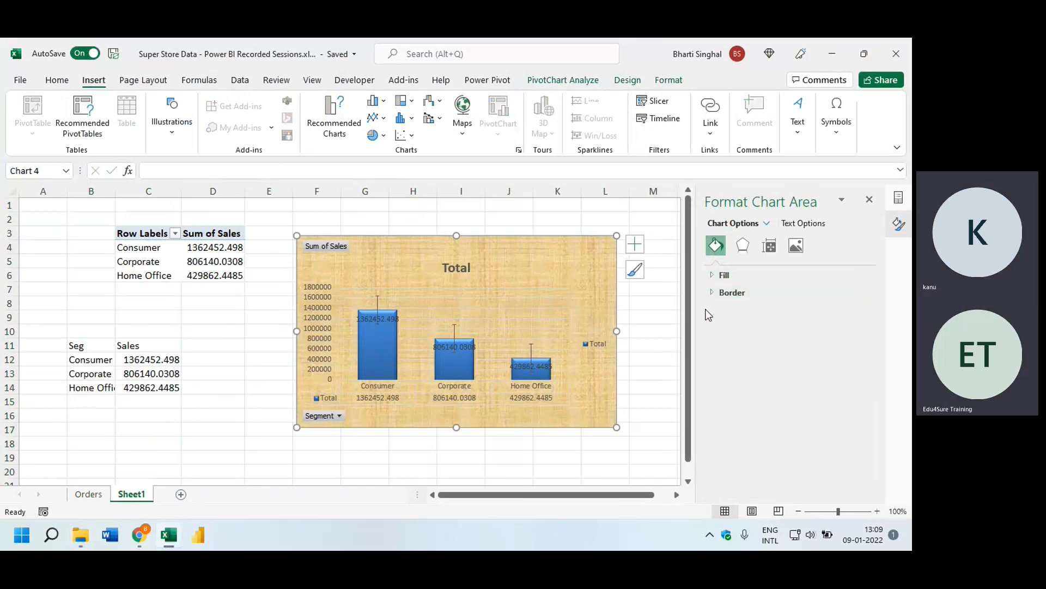
Step: Set the chart area's border to No line and view the chart unselected
click(714, 292)
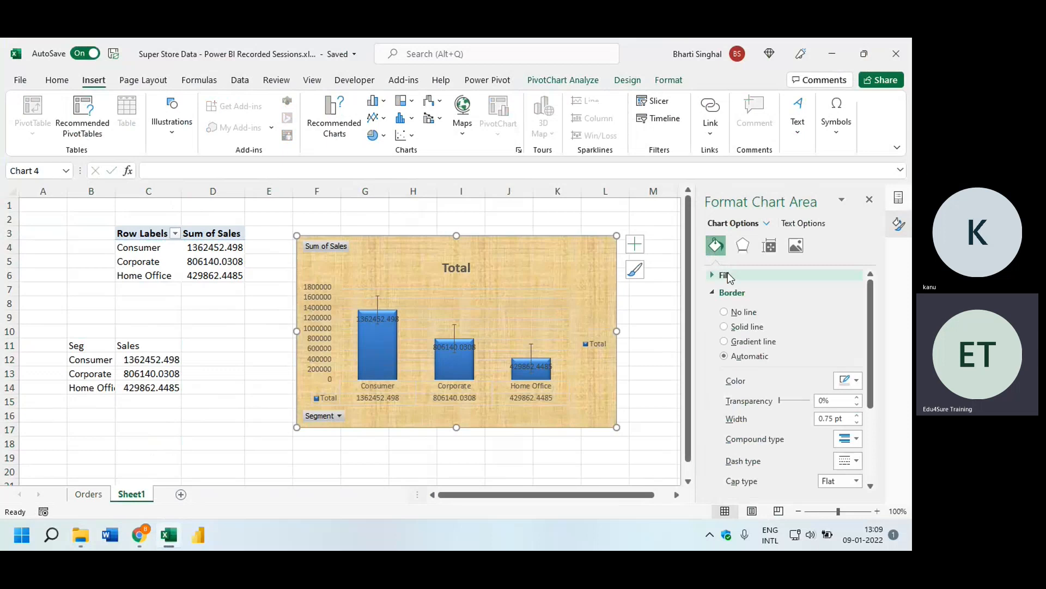
click(724, 312)
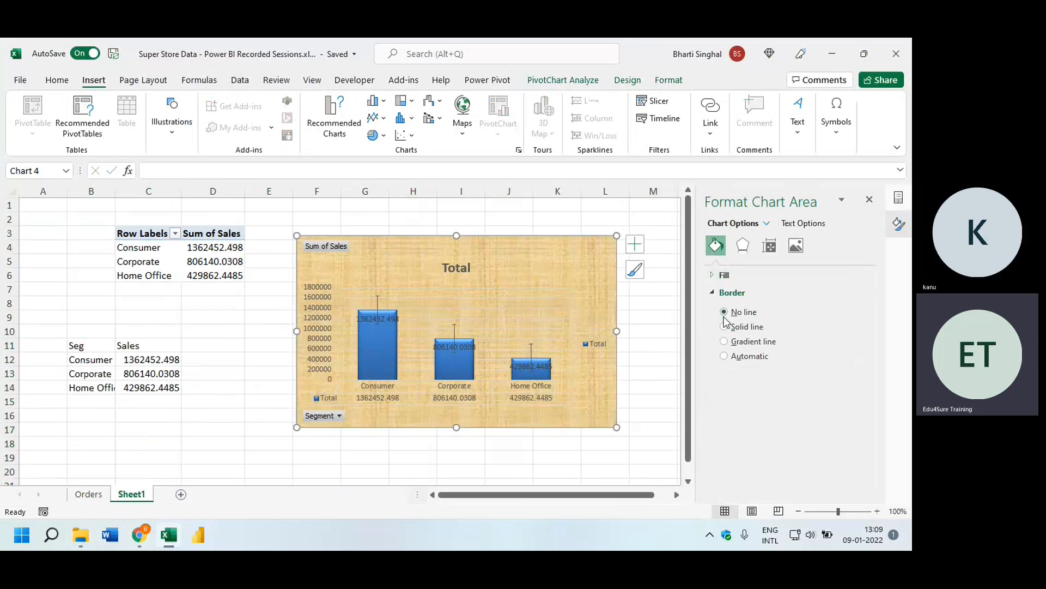
click(654, 333)
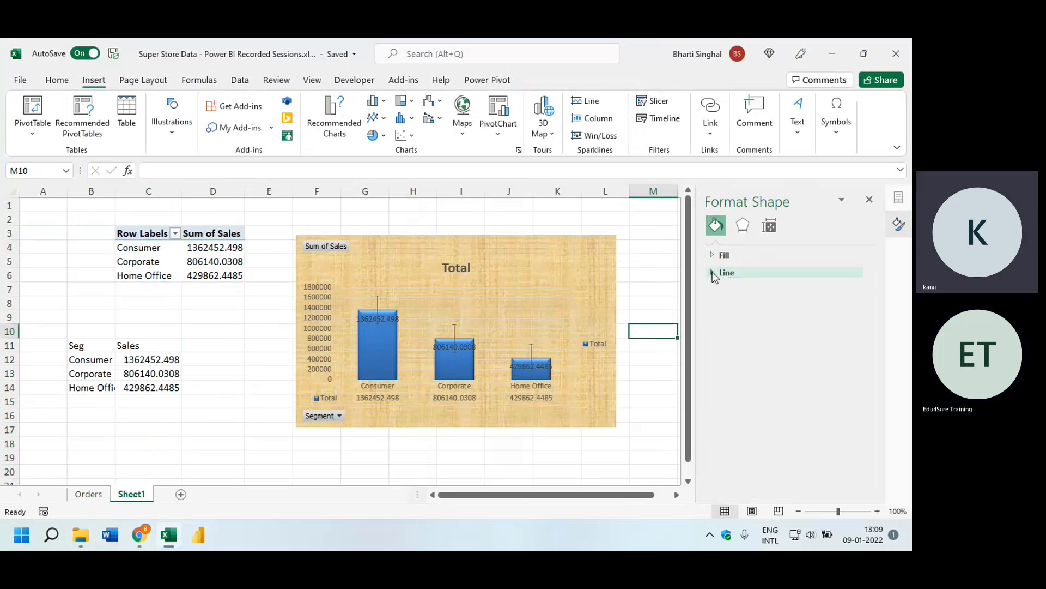
click(536, 252)
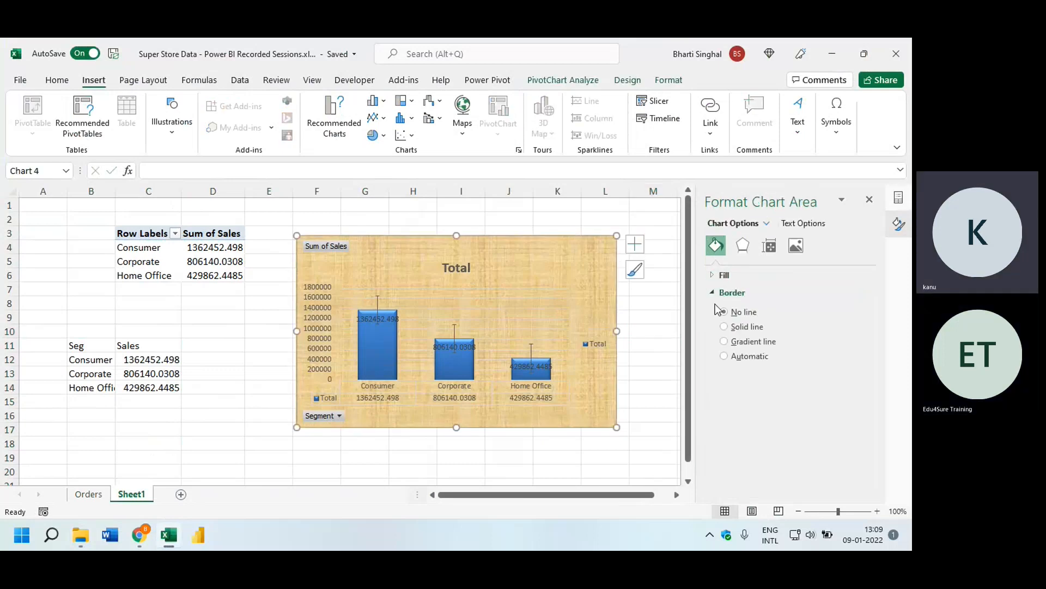
Step: Give the chart area a solid line border in standard yellow
click(724, 326)
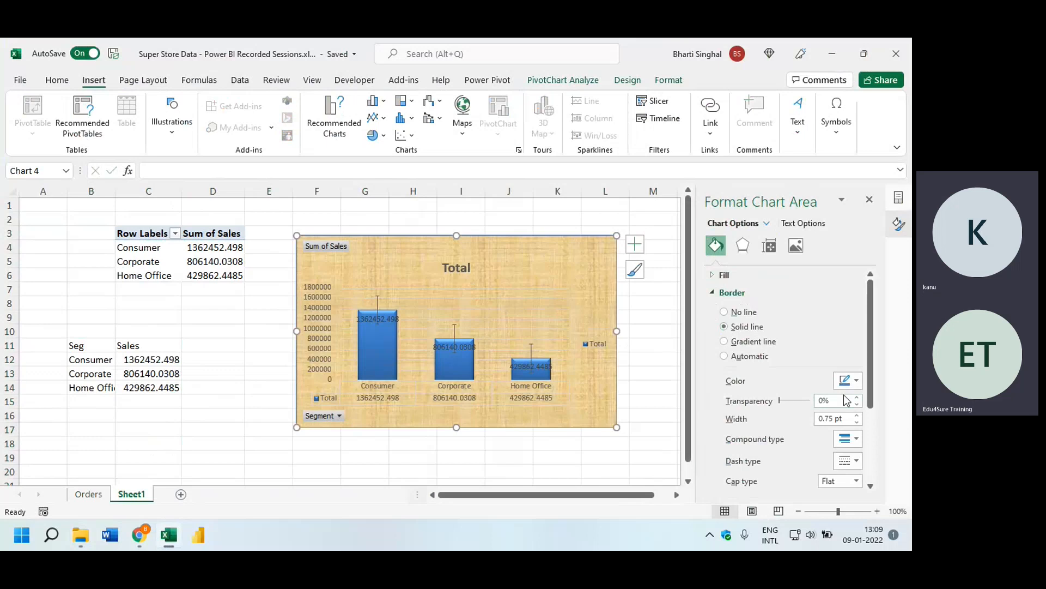
click(857, 381)
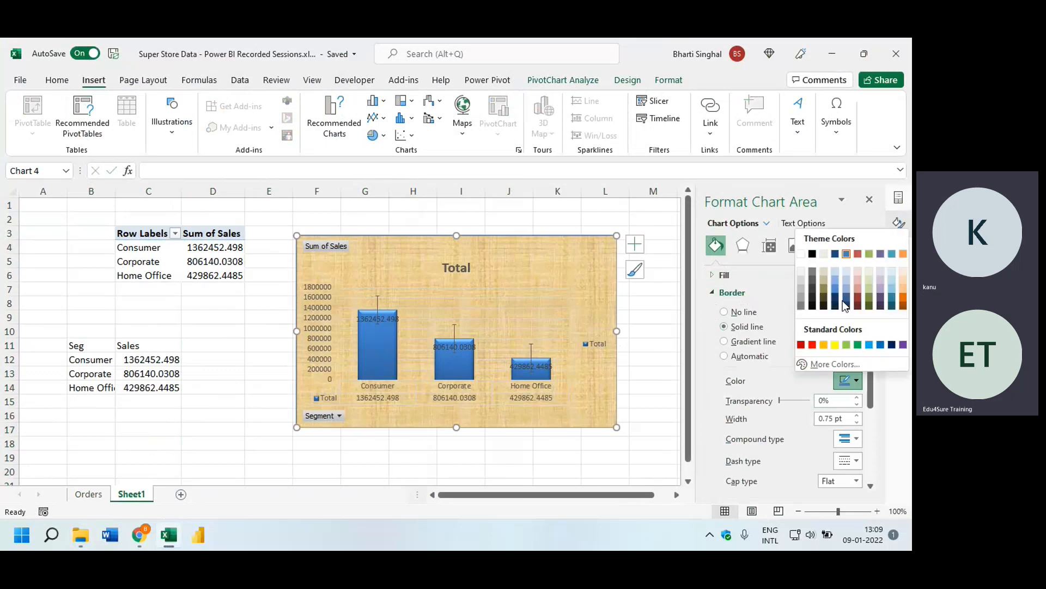
click(831, 343)
click(649, 317)
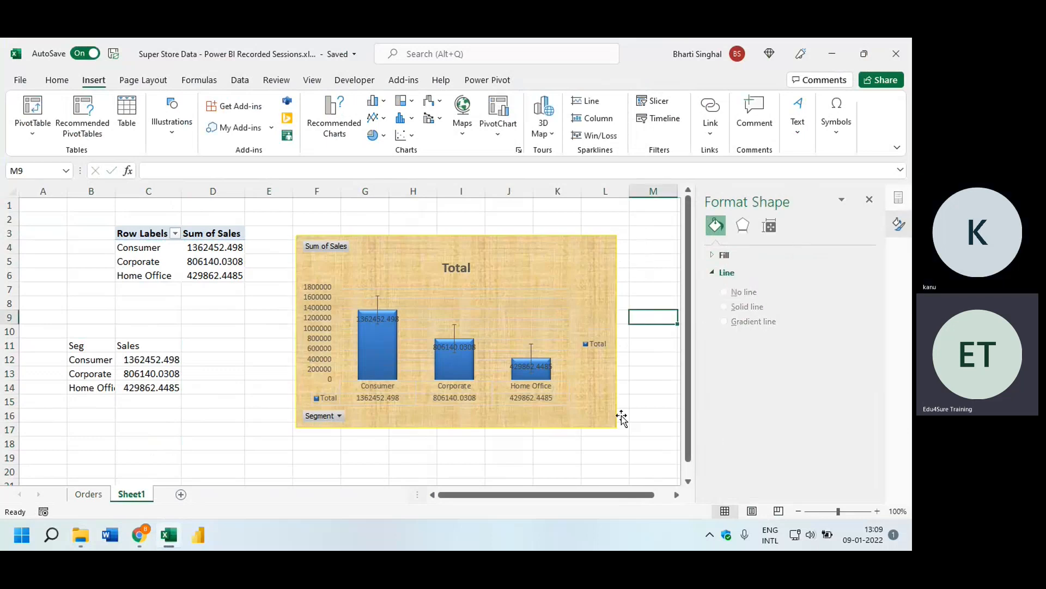
Step: Turn on rounded corners for the chart area's border and deselect the chart
click(556, 285)
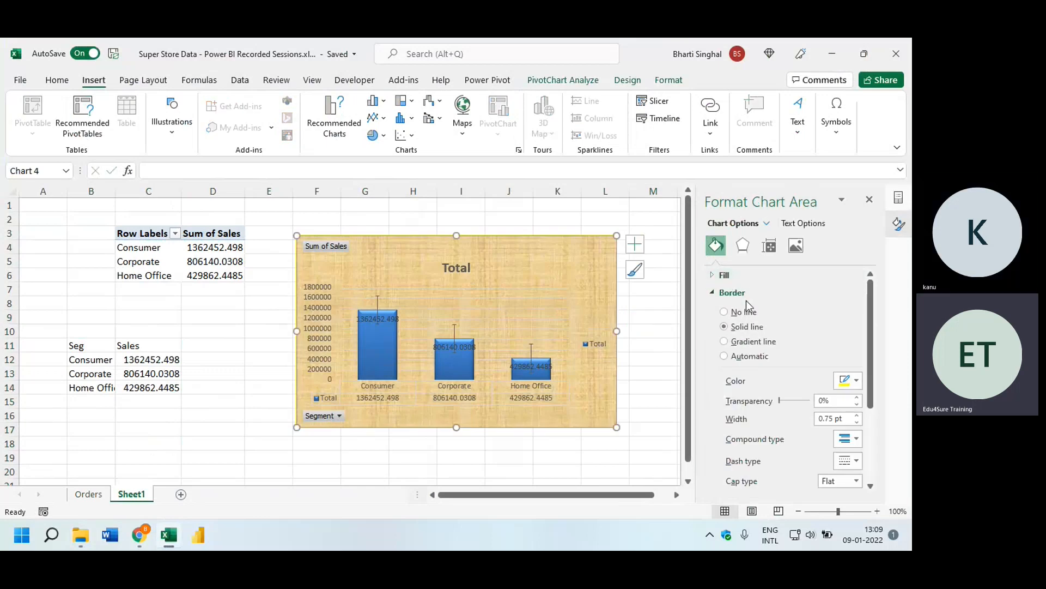
drag(870, 327, 867, 394)
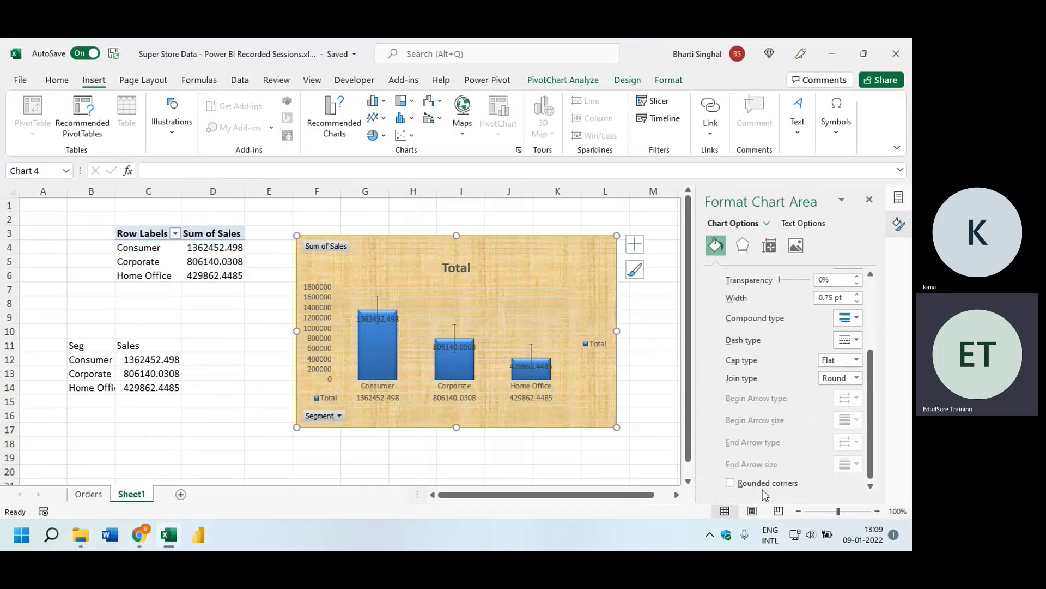
click(731, 482)
click(666, 365)
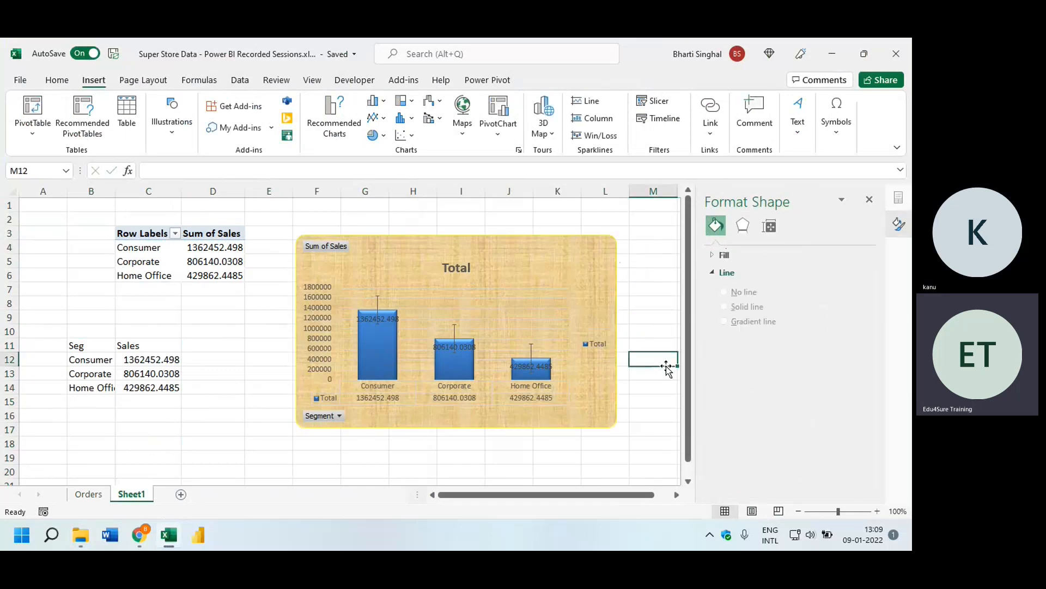
Step: Select the chart area and view its shadow and other effect options
click(593, 258)
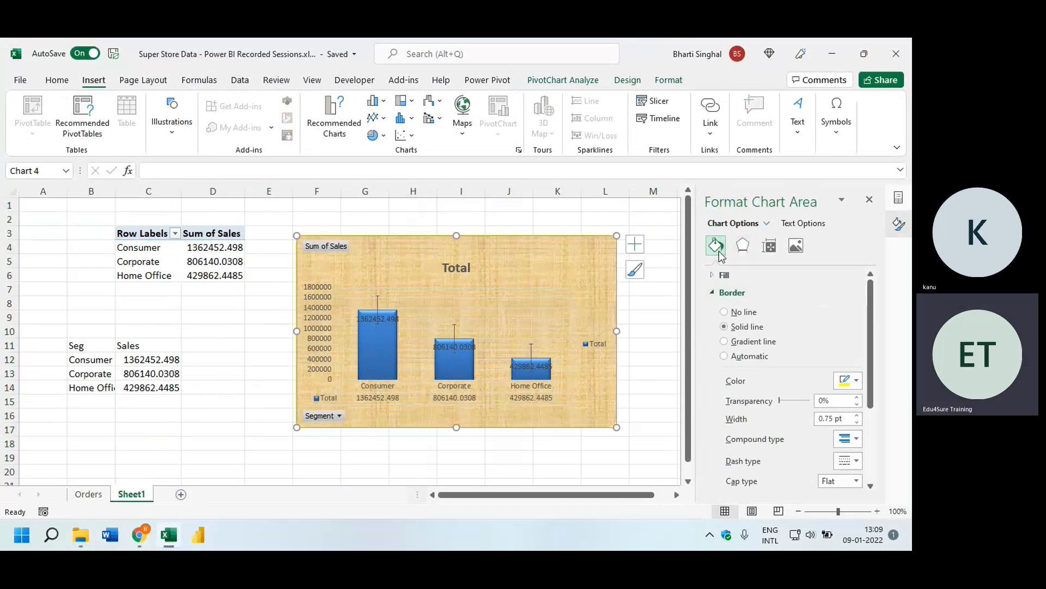
click(744, 247)
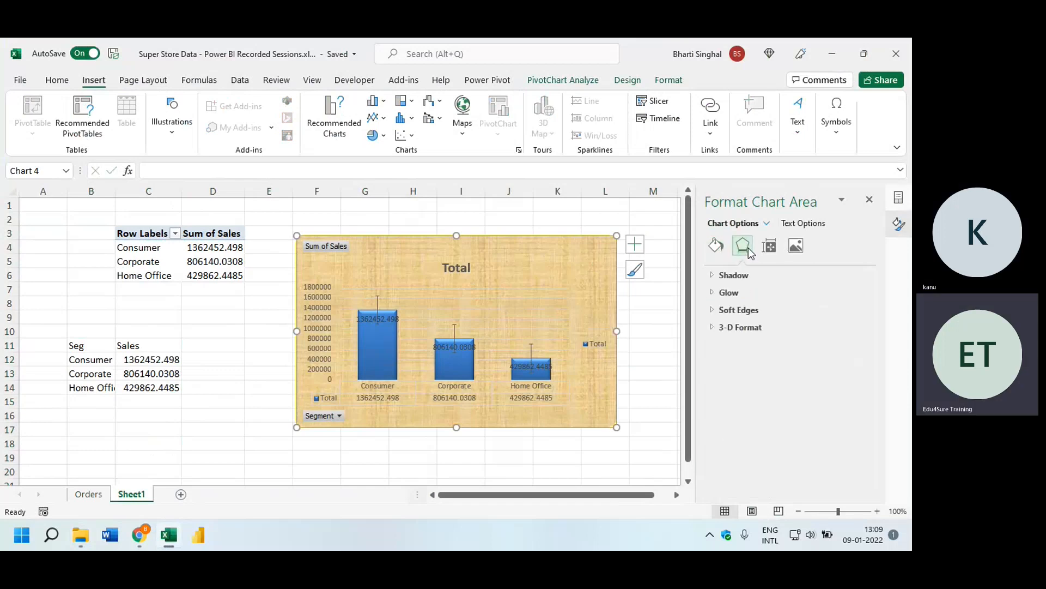
click(723, 275)
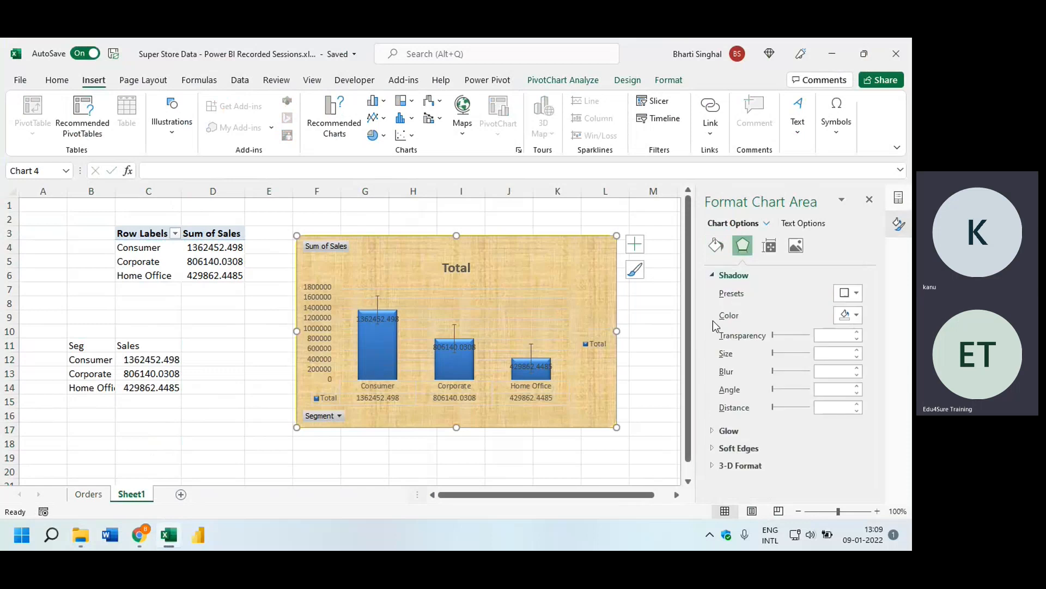
drag(872, 329, 866, 275)
Step: Show the chart area's size settings and shrink the chart to about 7.41 cm high and 12.66 cm wide
click(774, 247)
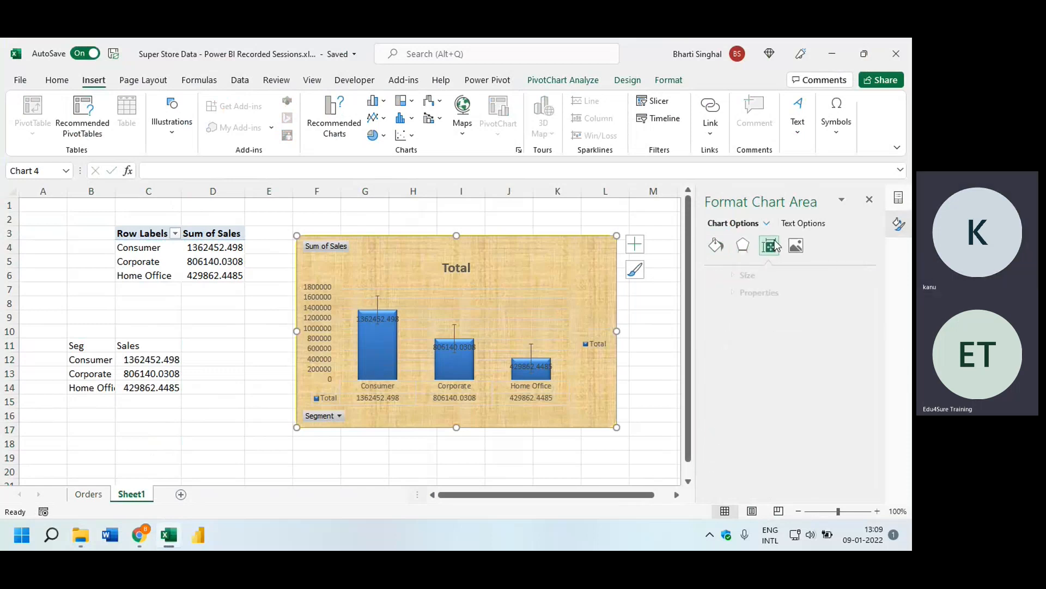
click(710, 276)
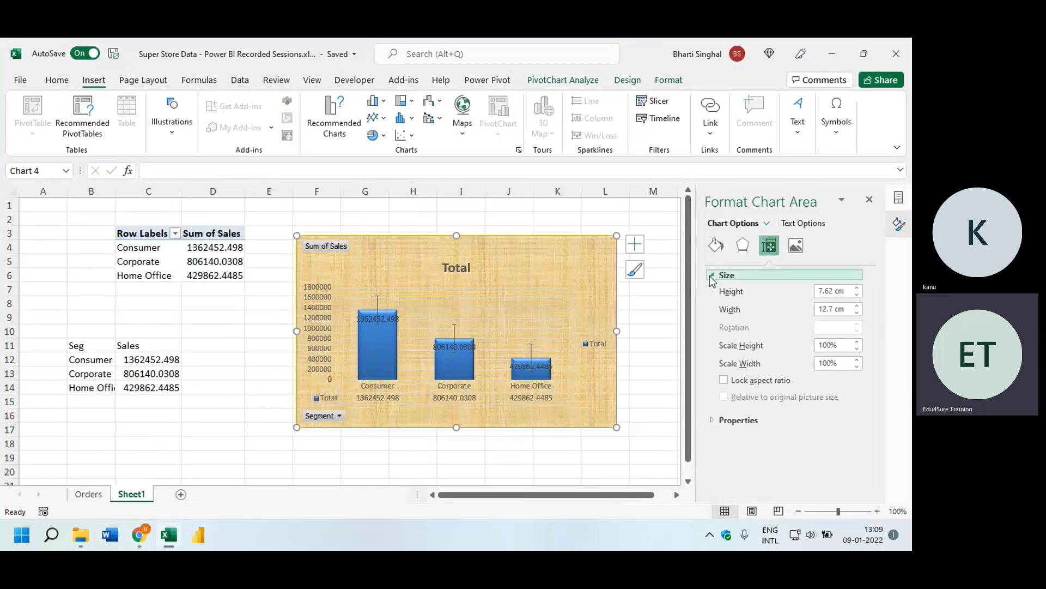
mouse_move(615, 237)
mouse_down()
mouse_move(544, 266)
mouse_move(616, 241)
mouse_up()
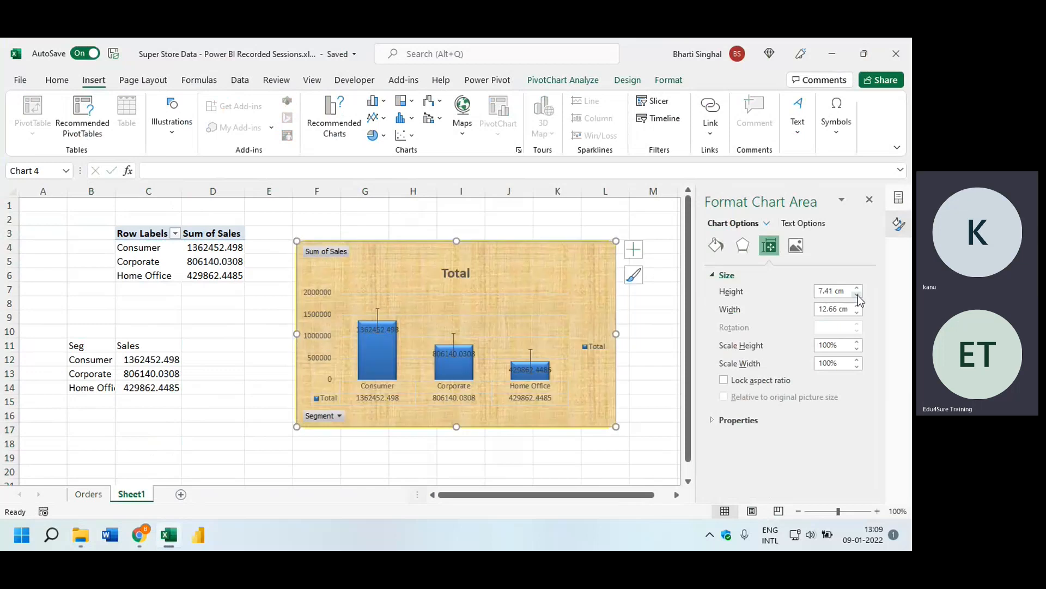
Step: View the chart area's placement and print properties and its picture transparency settings
click(713, 424)
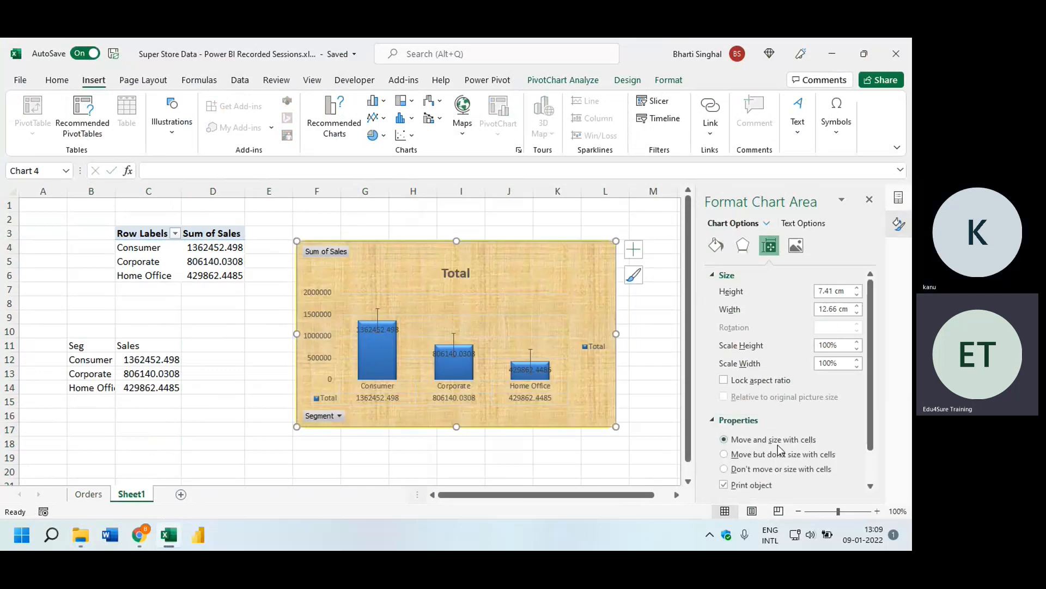
drag(868, 391, 864, 427)
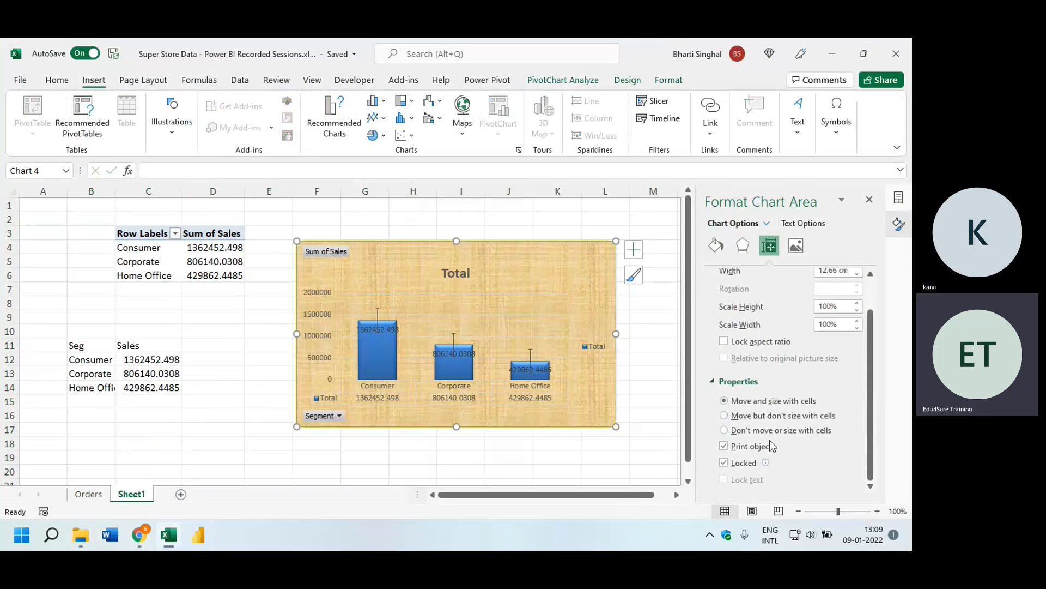
click(796, 247)
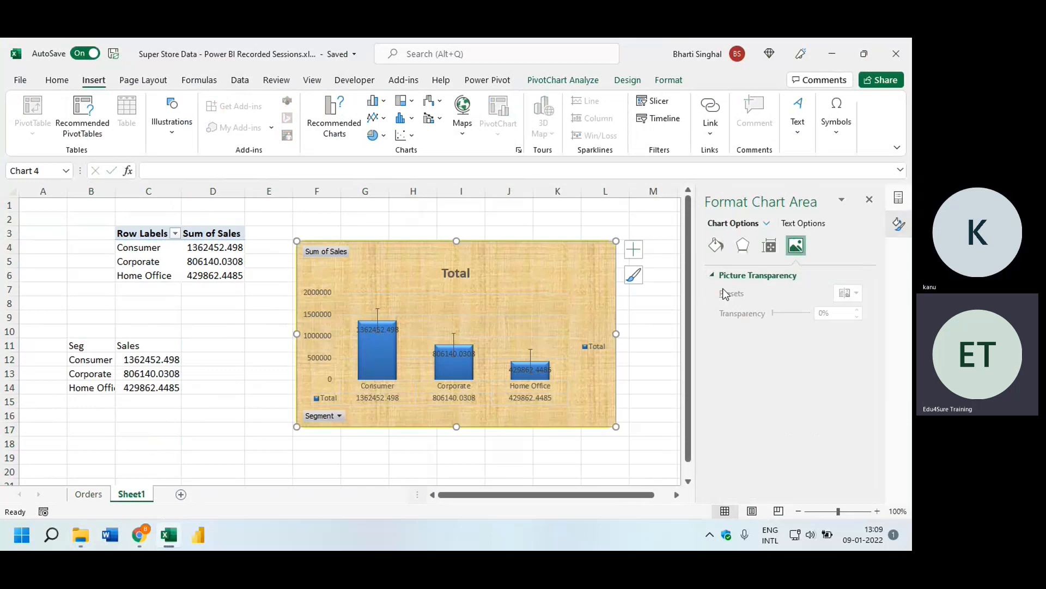
Step: Review the chart area's text fill, outline, effects and text box options, and deselect the chart
click(803, 224)
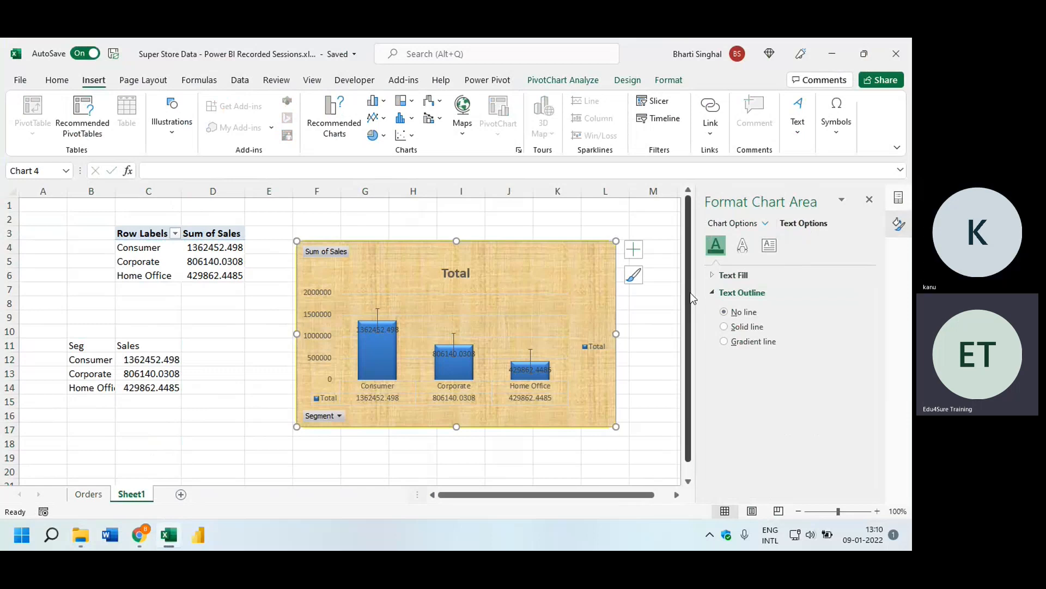
click(714, 274)
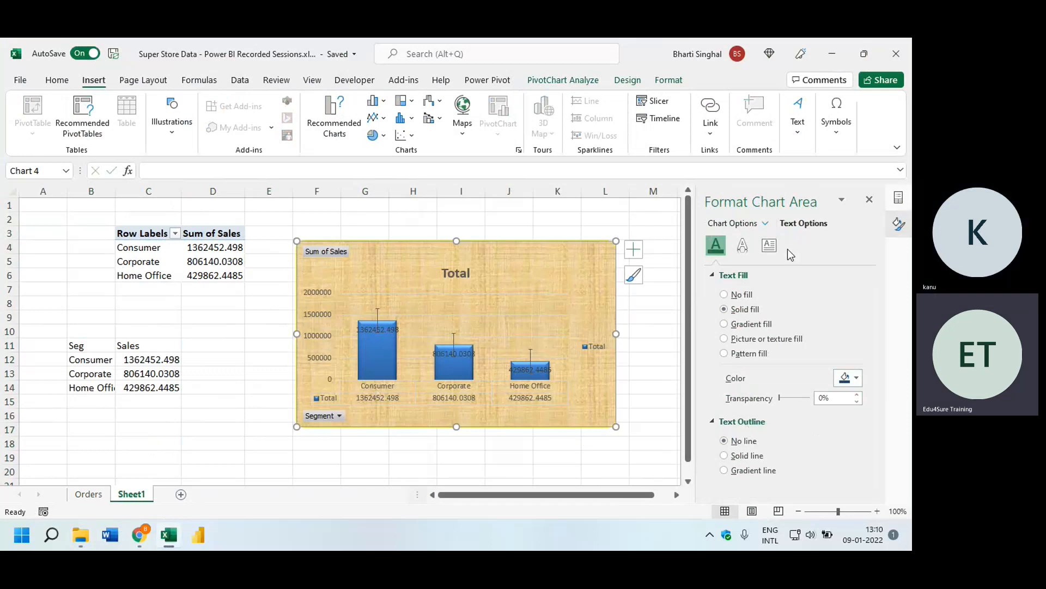
click(744, 248)
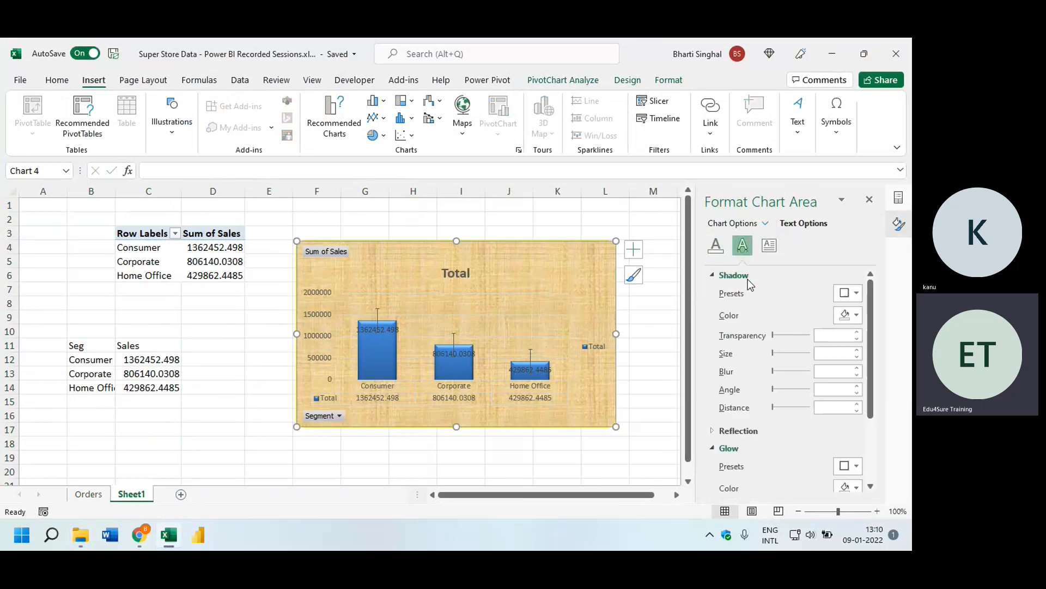
click(770, 245)
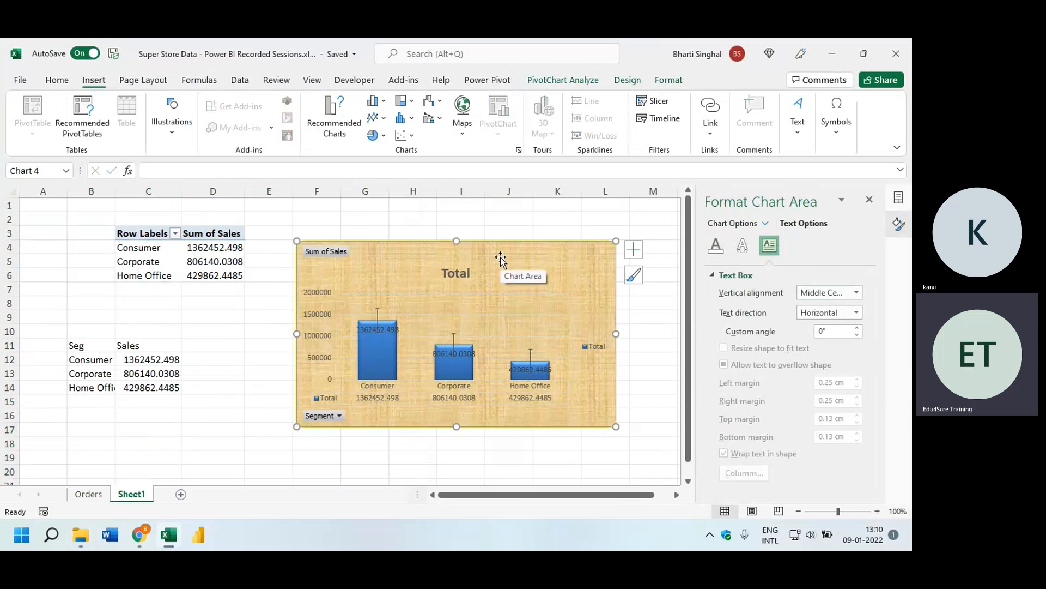
click(545, 218)
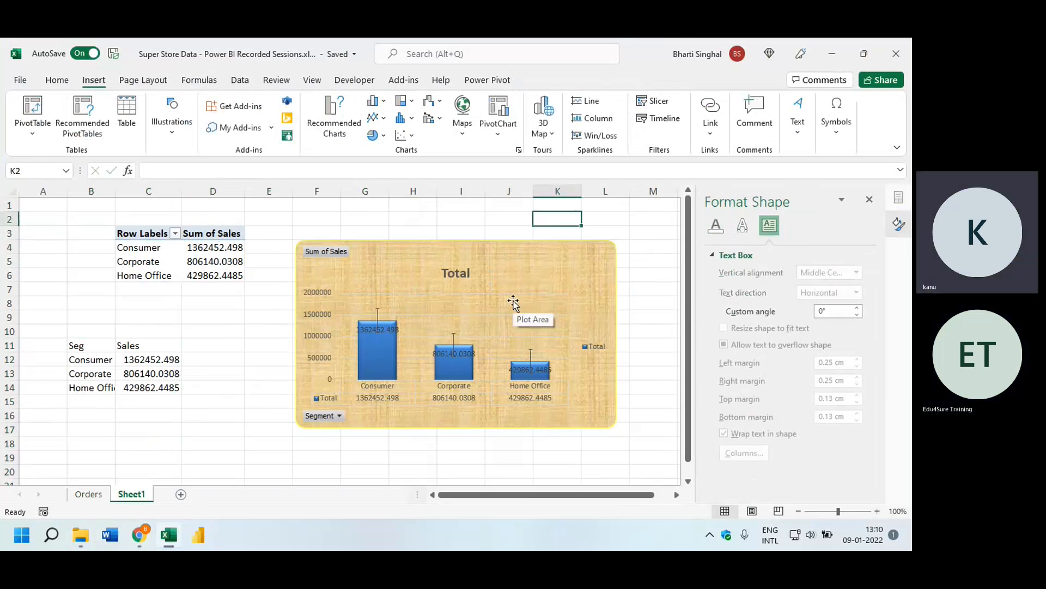
Step: Select the data labels and the column series to view their format options, and deselect the chart
click(479, 357)
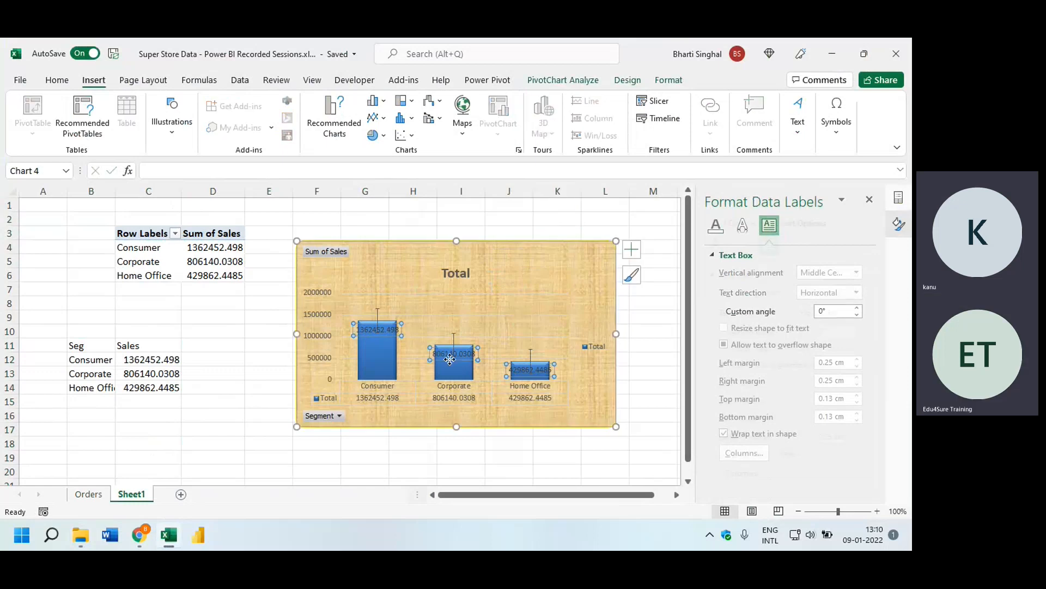
click(452, 367)
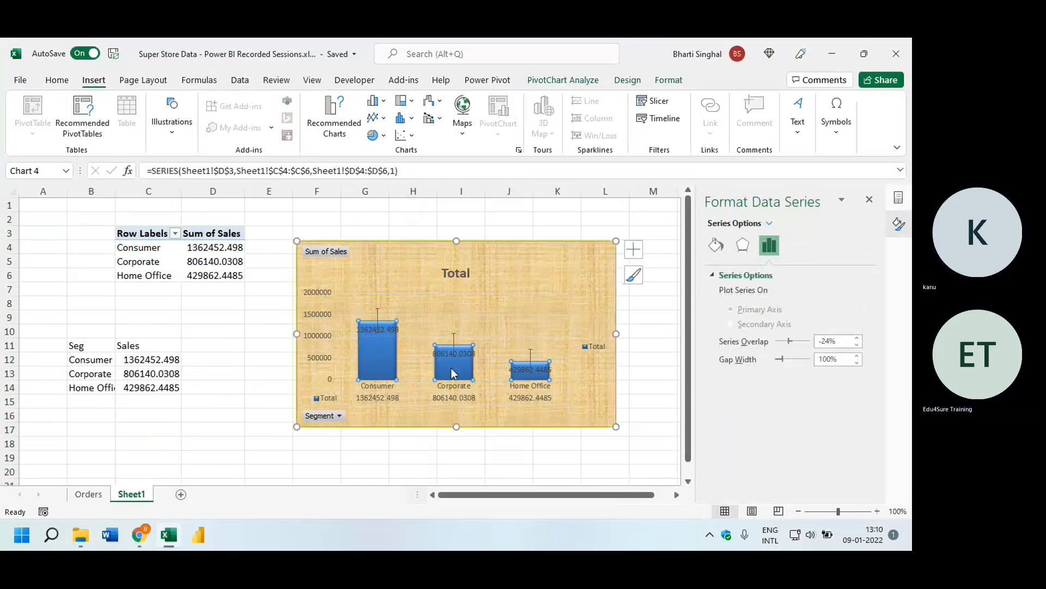
click(441, 220)
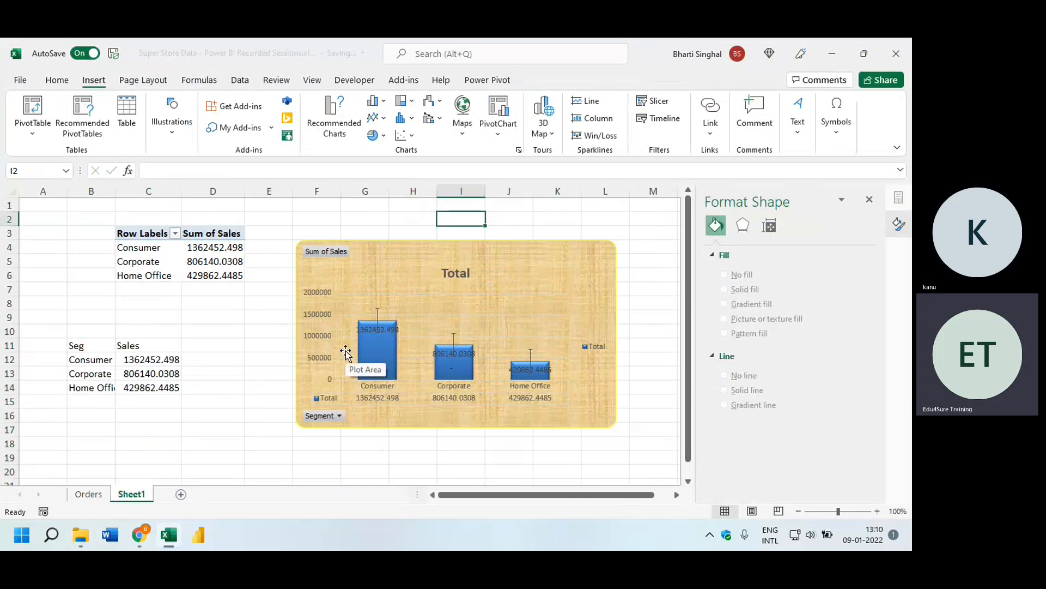
Step: Highlight the Sum of Sales values in D4:D6 and view the list of elements available for the PivotChart
drag(205, 247, 215, 275)
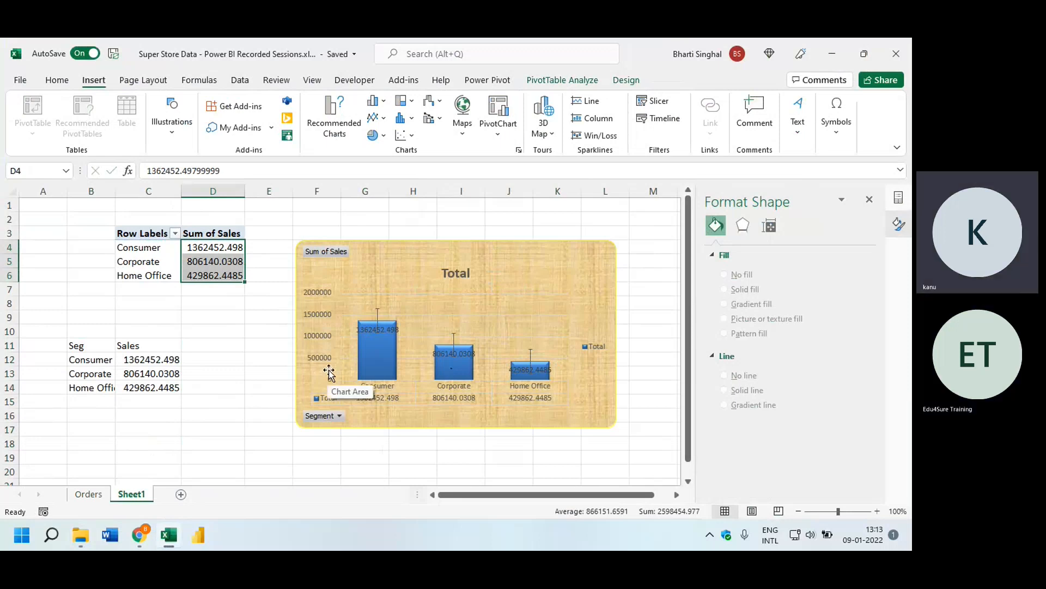
click(531, 264)
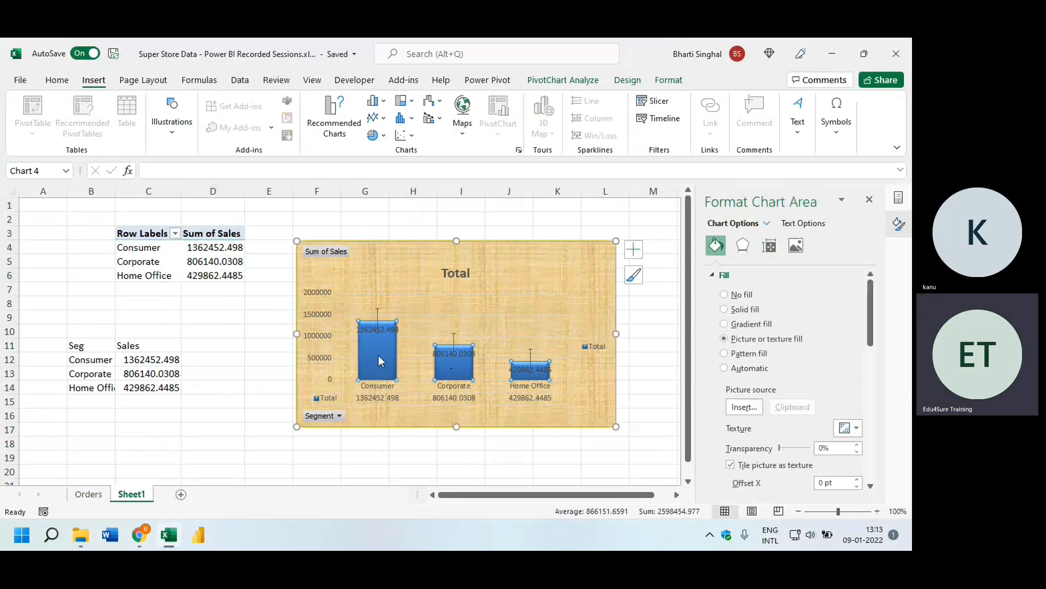
click(633, 249)
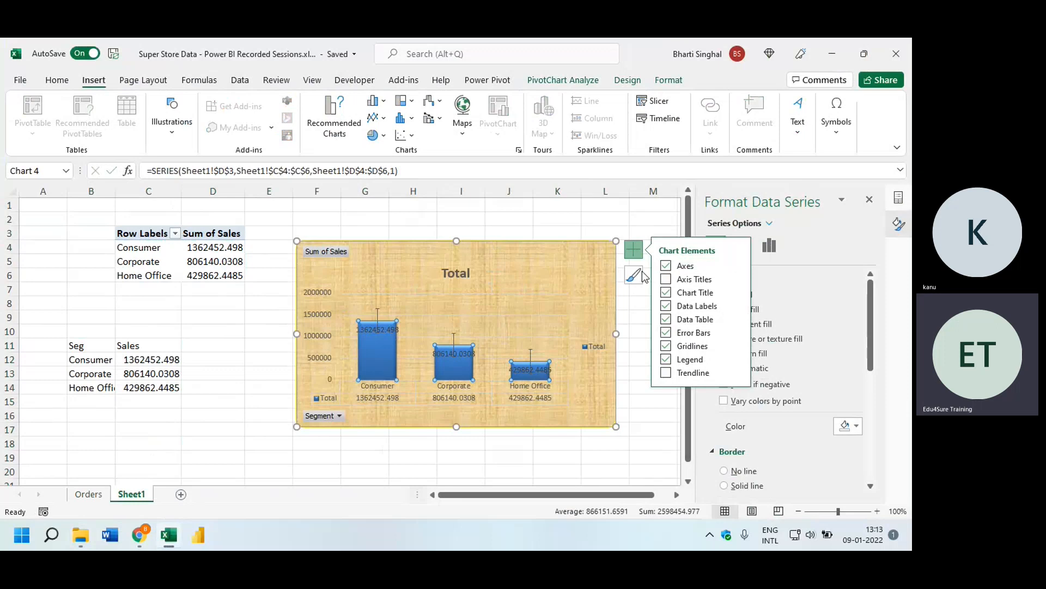
click(585, 313)
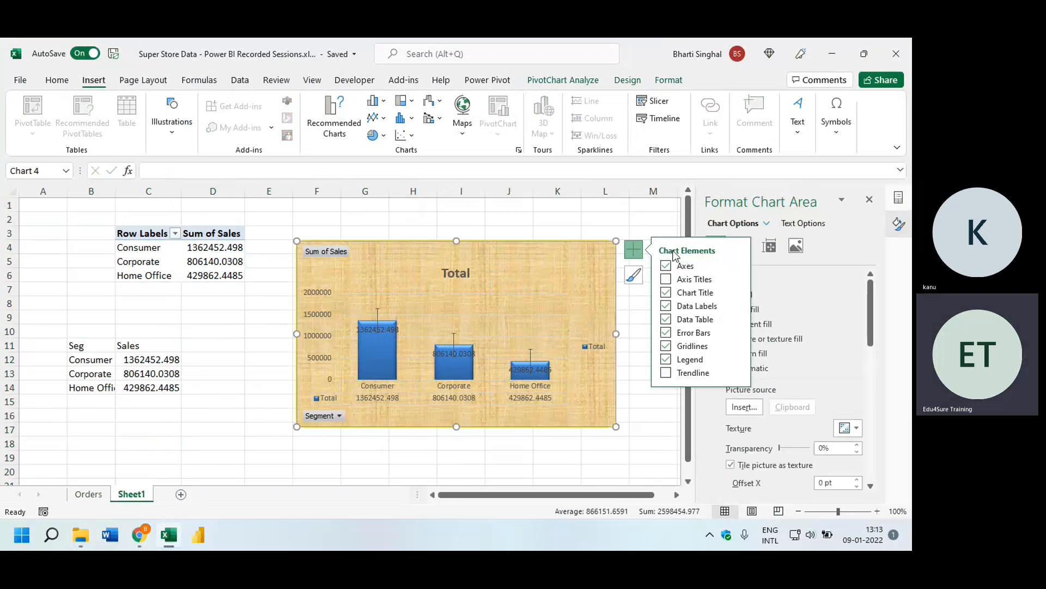
Step: Give the chart's column series a solid orange fill
click(360, 345)
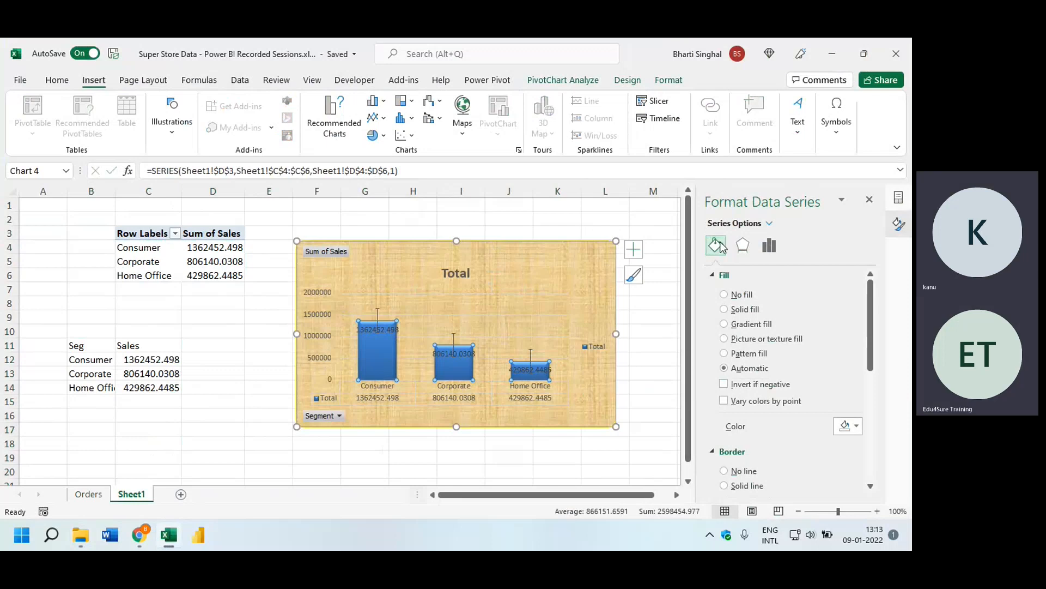
click(724, 309)
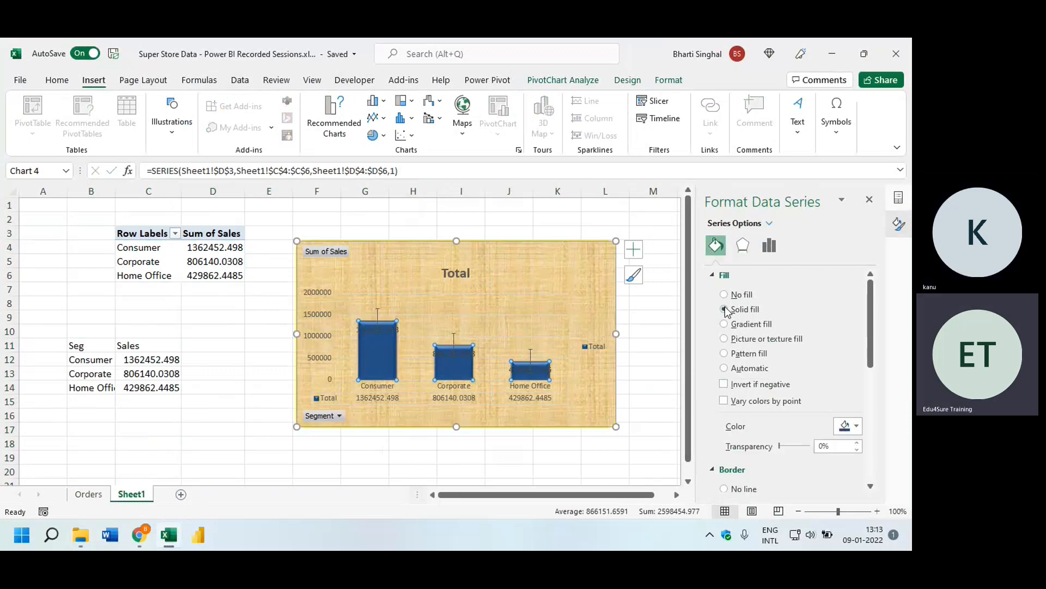
click(858, 425)
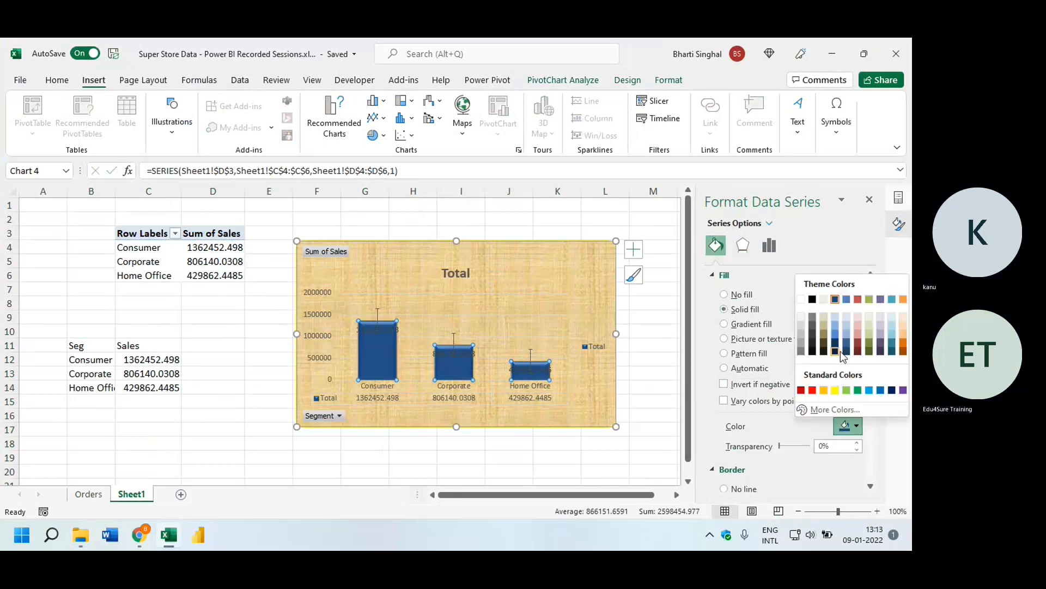
click(905, 340)
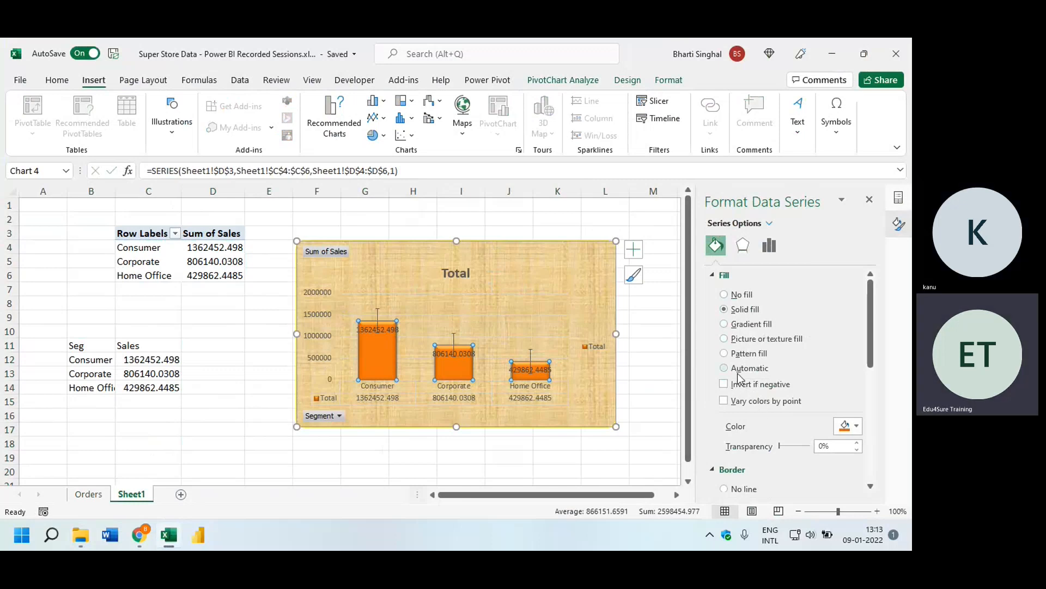
Step: Turn on Invert if negative for the column series and view the colors offered for negative values
click(723, 384)
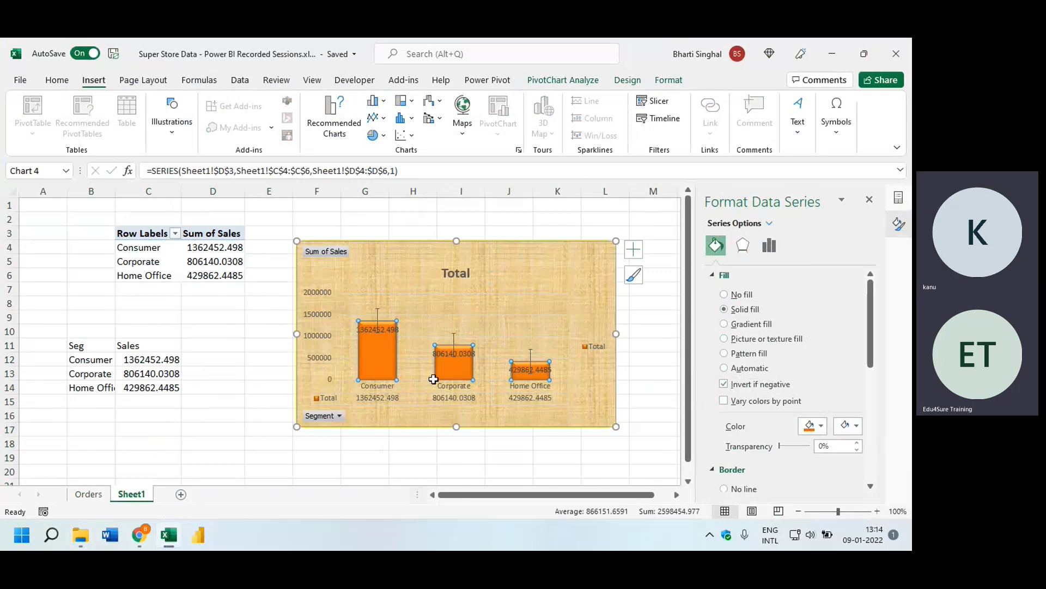
click(858, 426)
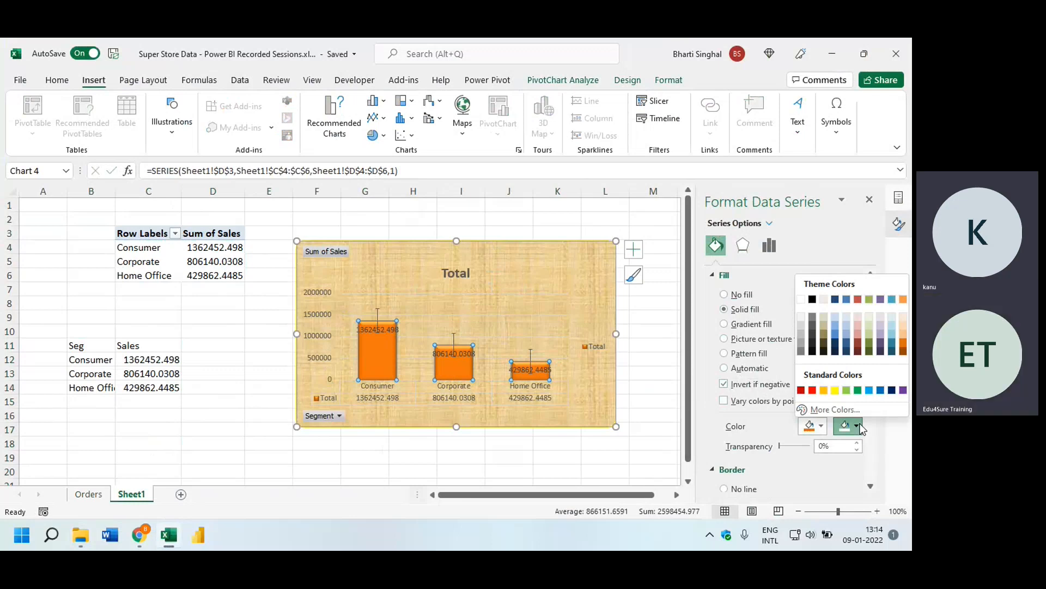
click(570, 271)
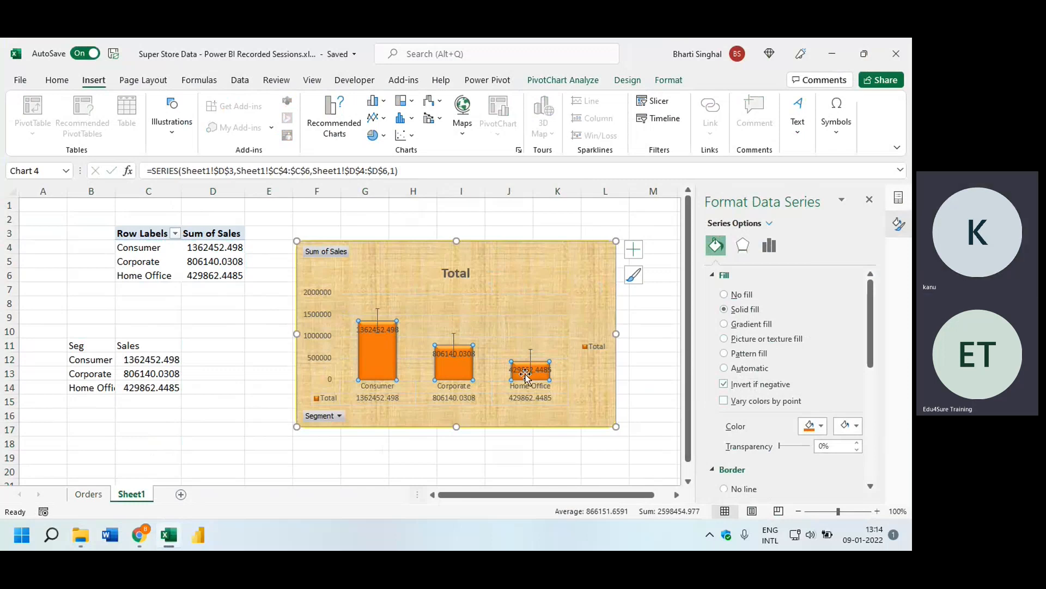
Step: Make the Home Office sales value in C14 negative
click(138, 410)
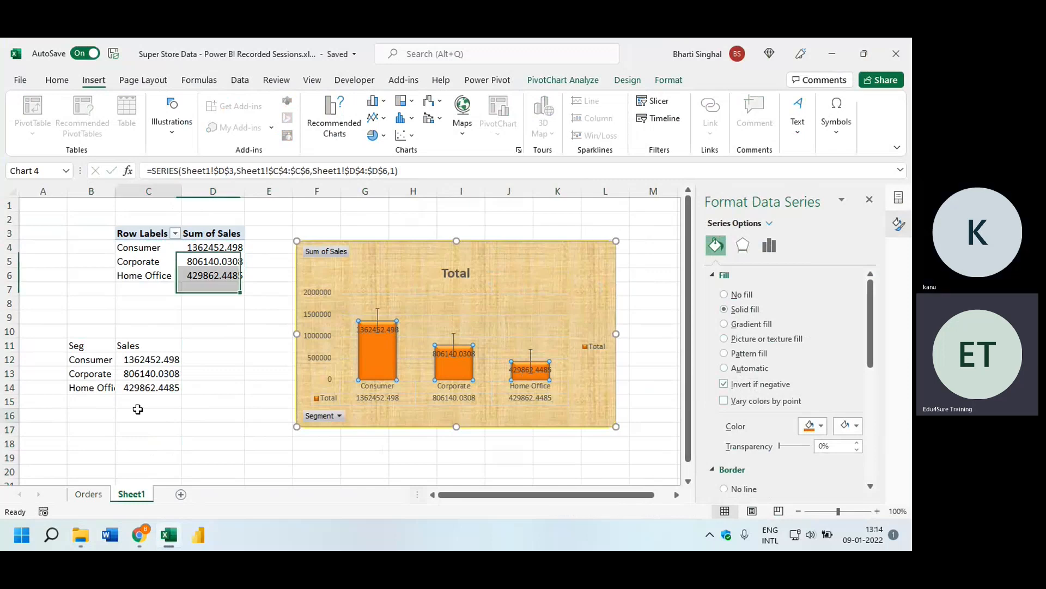
click(140, 385)
key(F2)
key(Home)
text(-)
key(Return)
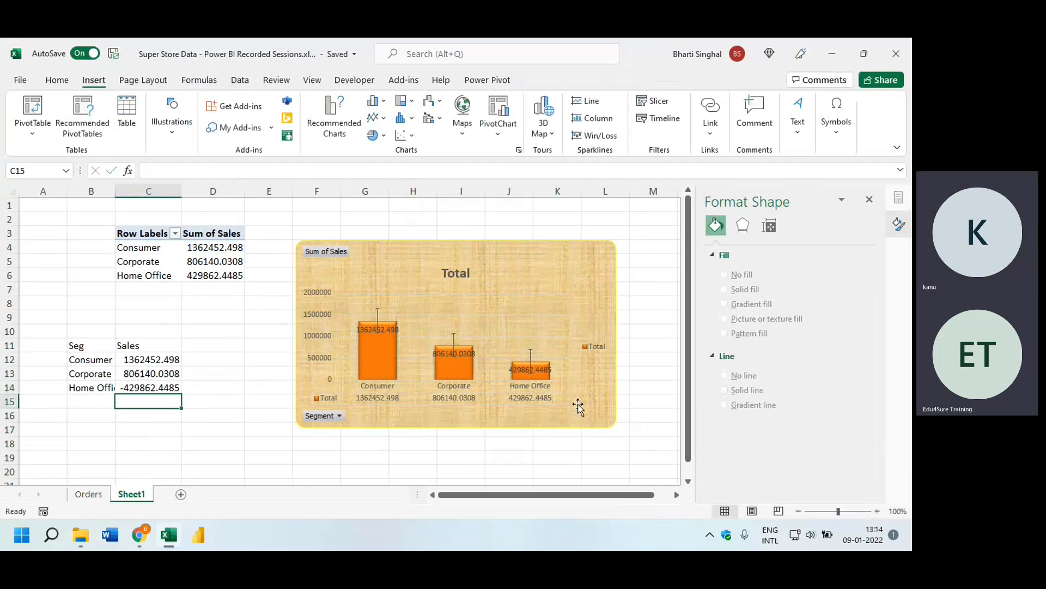
Step: Refresh the PivotChart's data and inspect its data source
click(511, 339)
right_click(521, 264)
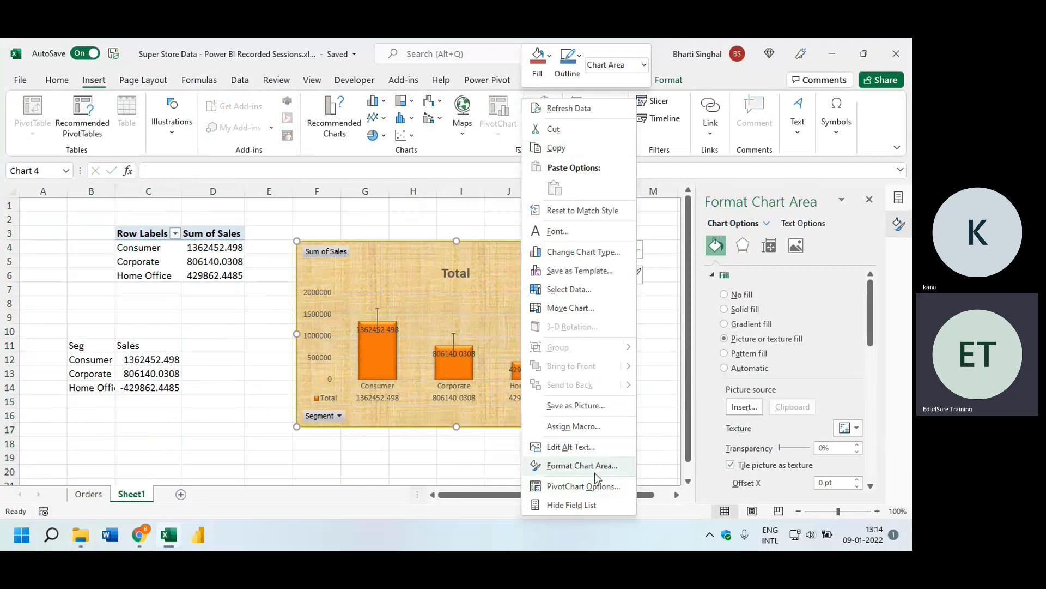
click(570, 112)
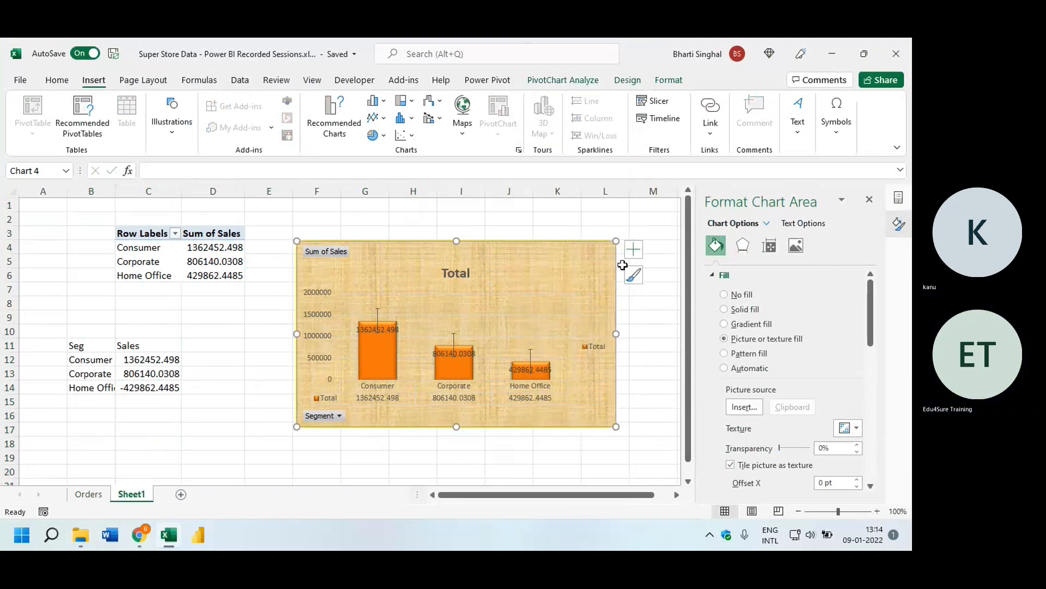
right_click(531, 264)
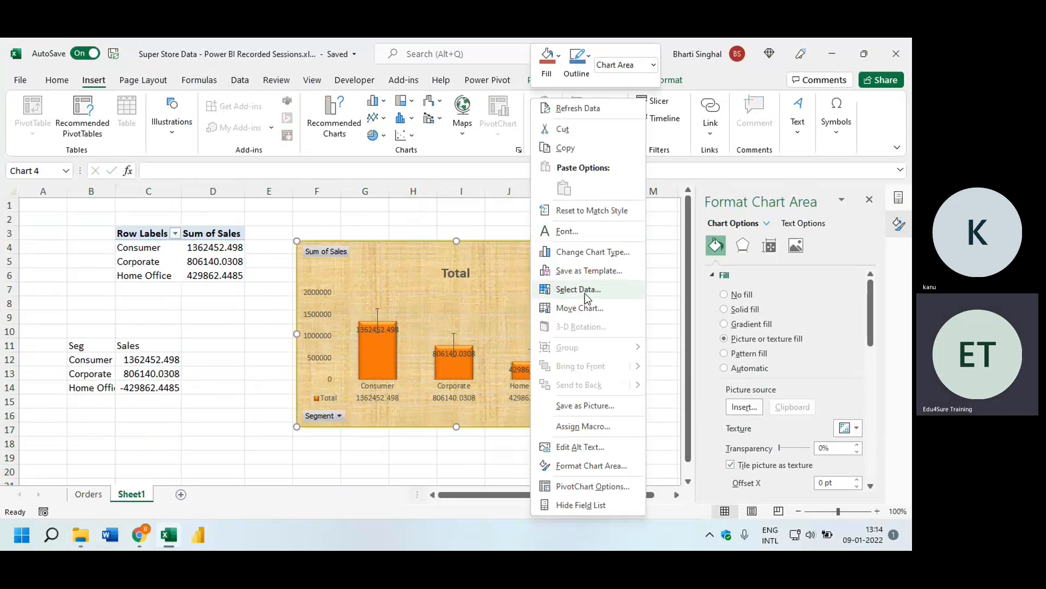
click(580, 289)
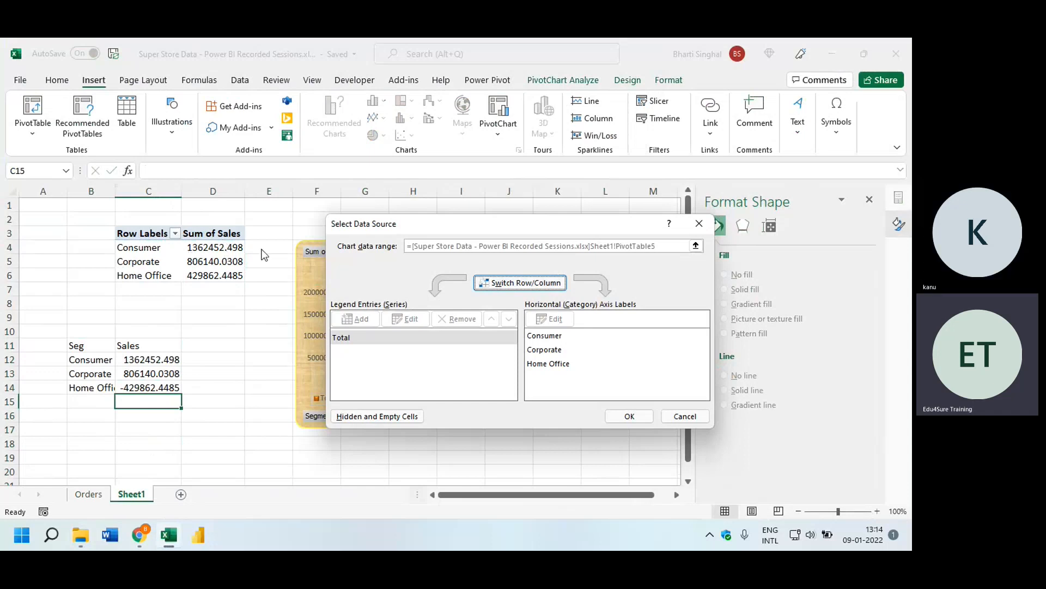
click(700, 224)
Step: Delete the PivotChart and insert a clustered column chart from the Seg and Sales data in B11:C14
key(Delete)
drag(109, 345, 134, 387)
click(334, 131)
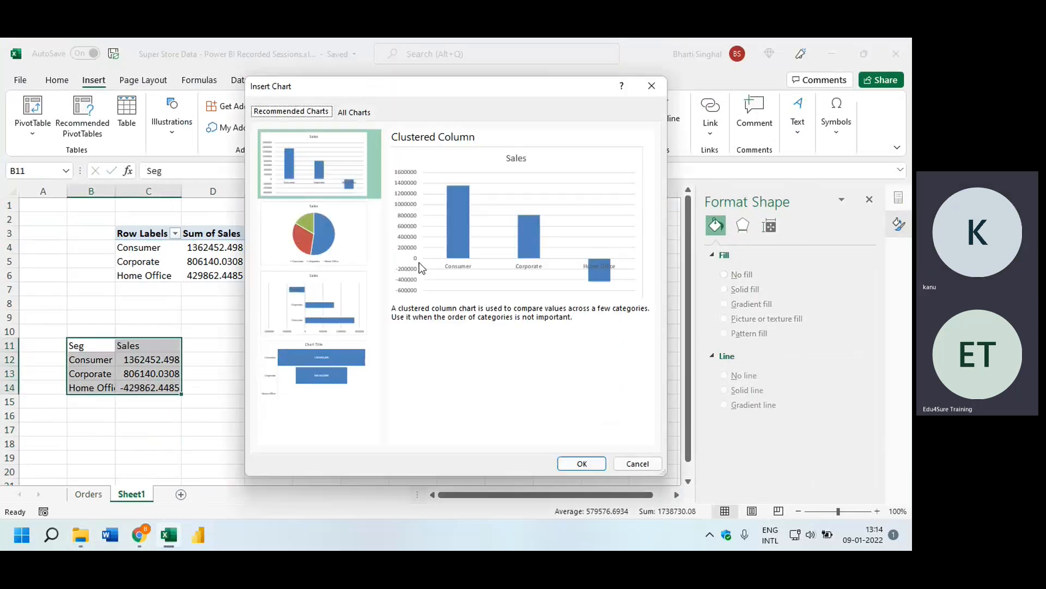
click(582, 463)
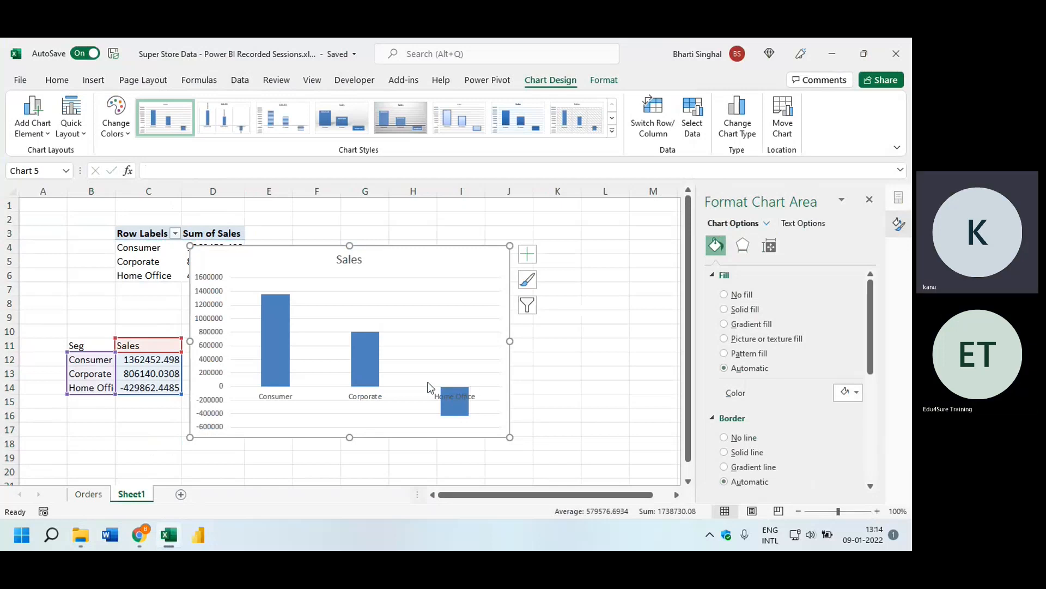
Step: Turn on Invert if negative for the new chart's Sales column series
click(280, 330)
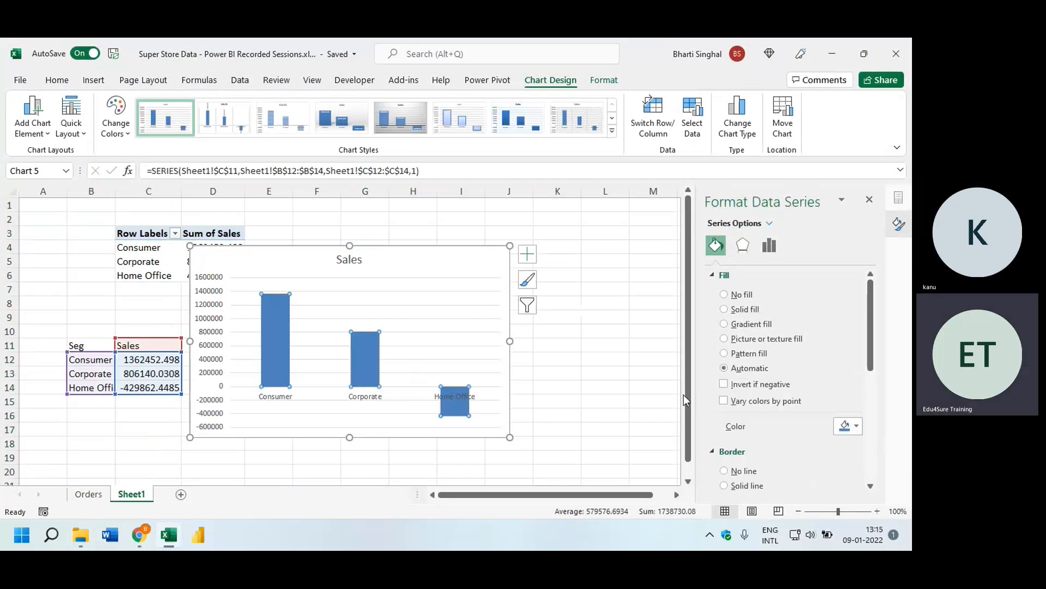
click(724, 384)
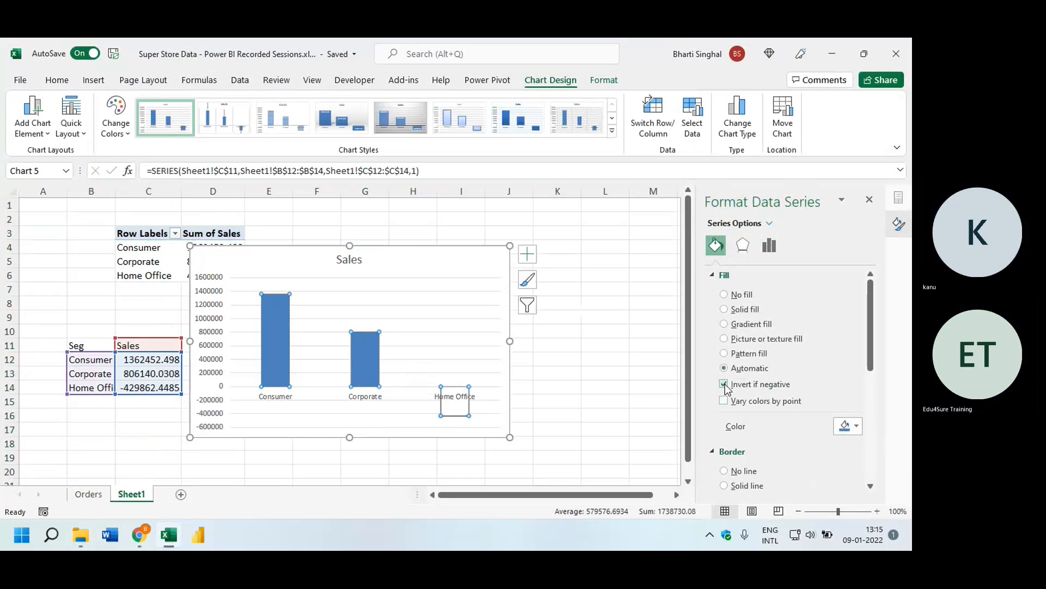
click(404, 371)
click(266, 331)
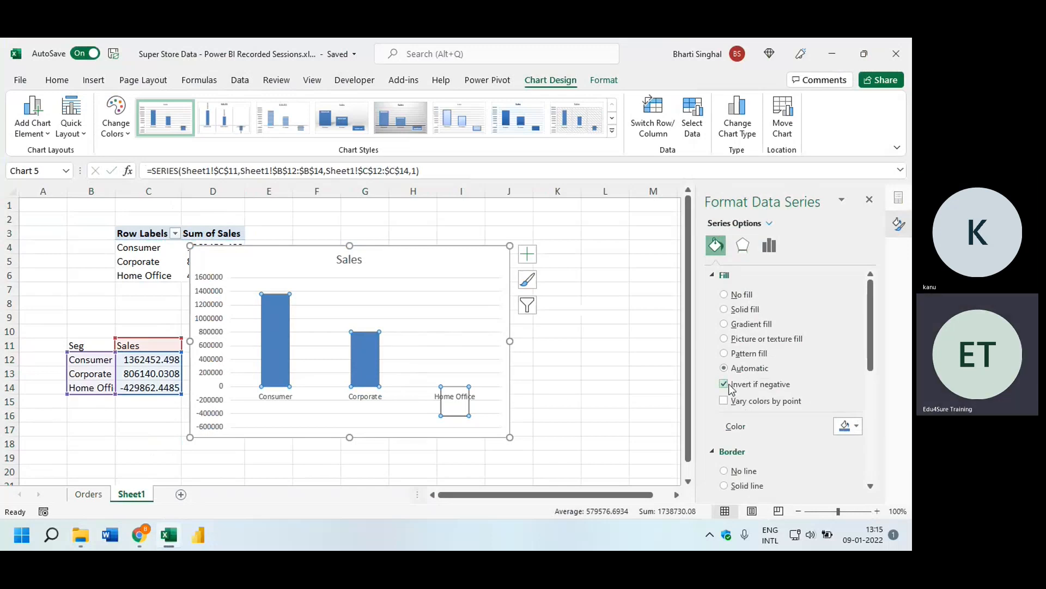
Step: Fill the Sales series solid yellow and set its inverted color for negative values to light aqua
click(858, 426)
click(834, 389)
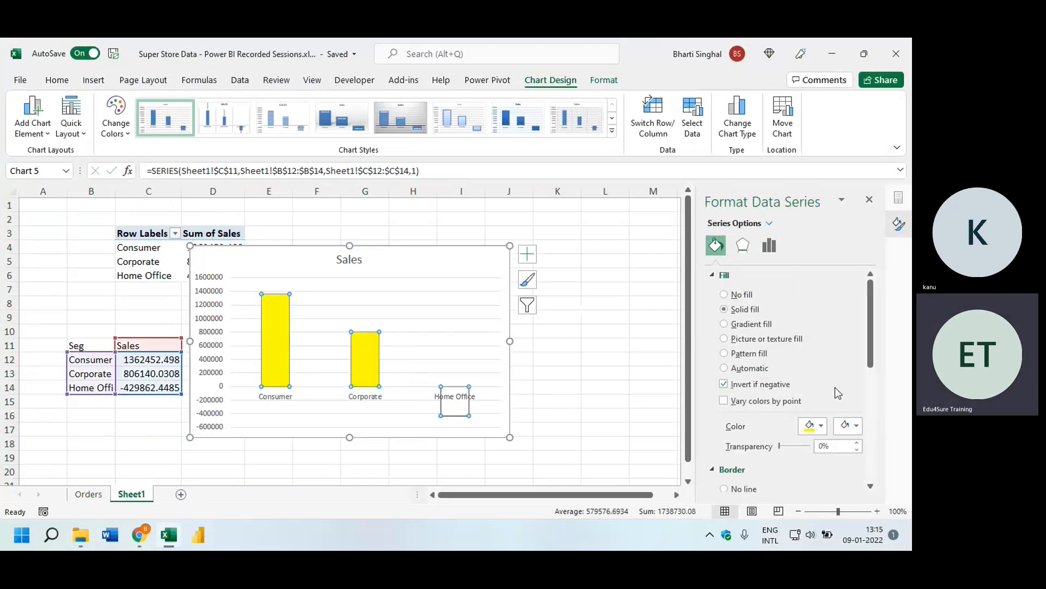
click(857, 425)
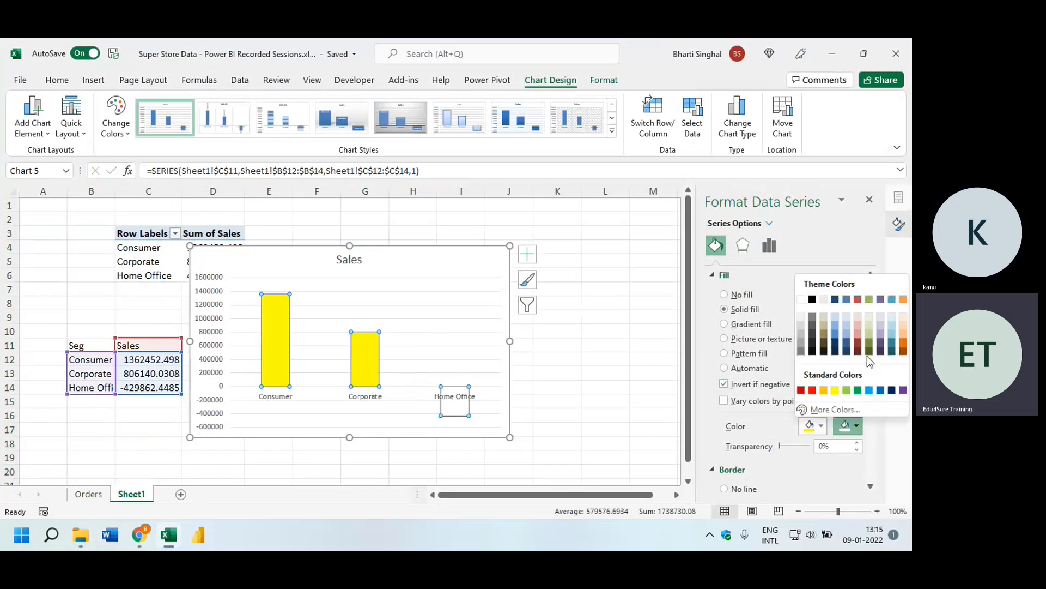
click(891, 334)
click(643, 384)
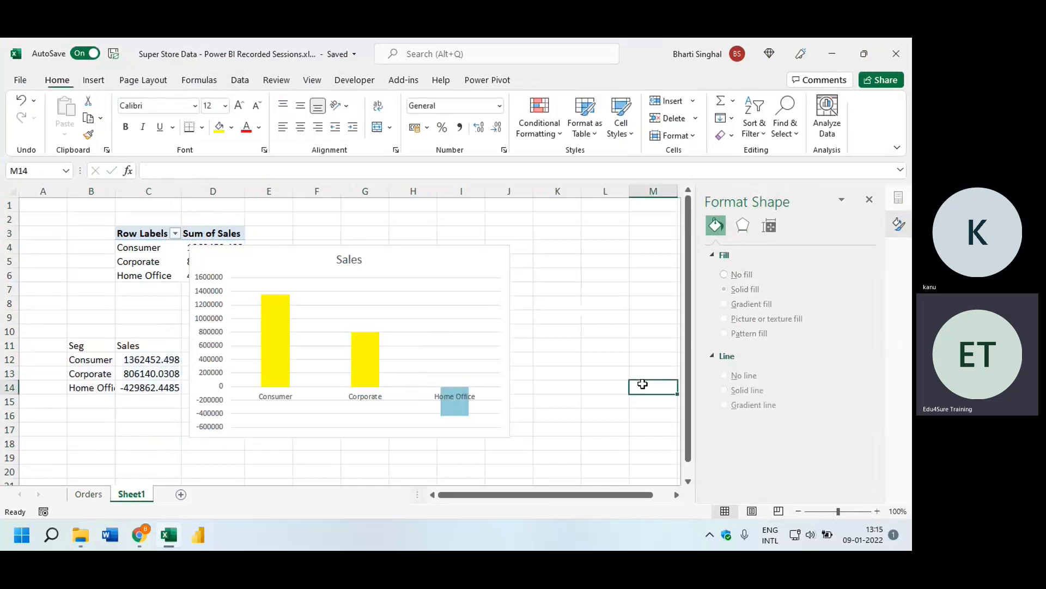
Step: Move the Sales chart clear of the PivotTable so that it starts in column F
click(430, 255)
drag(430, 254, 552, 246)
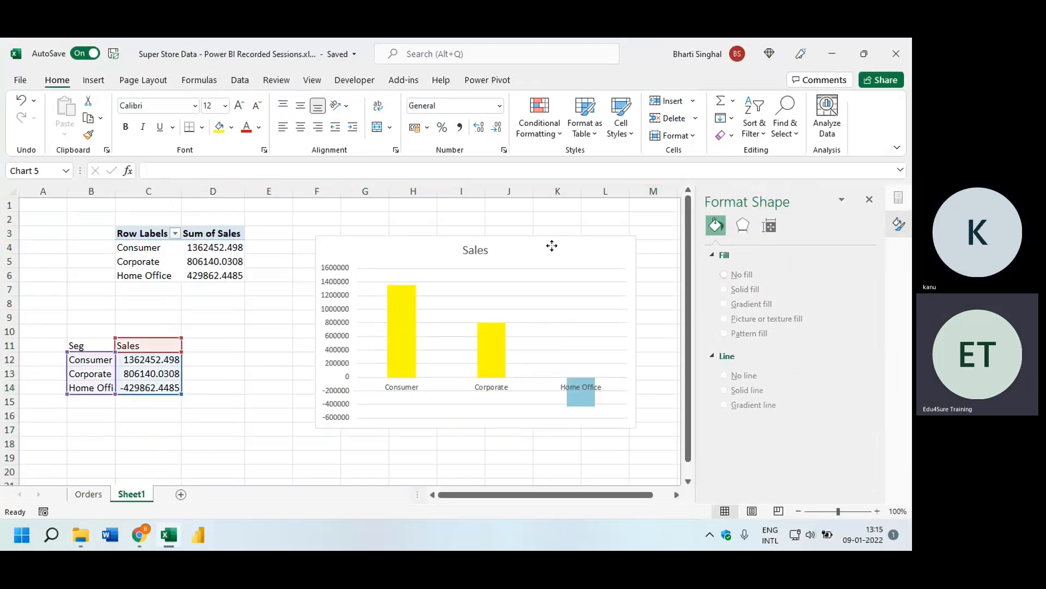
click(552, 246)
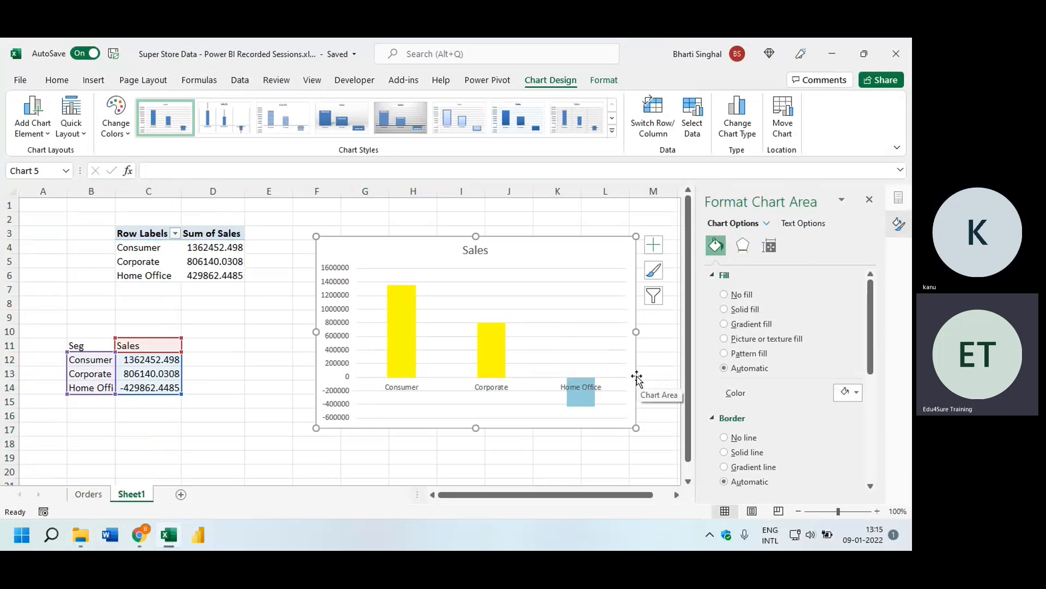
right_click(564, 253)
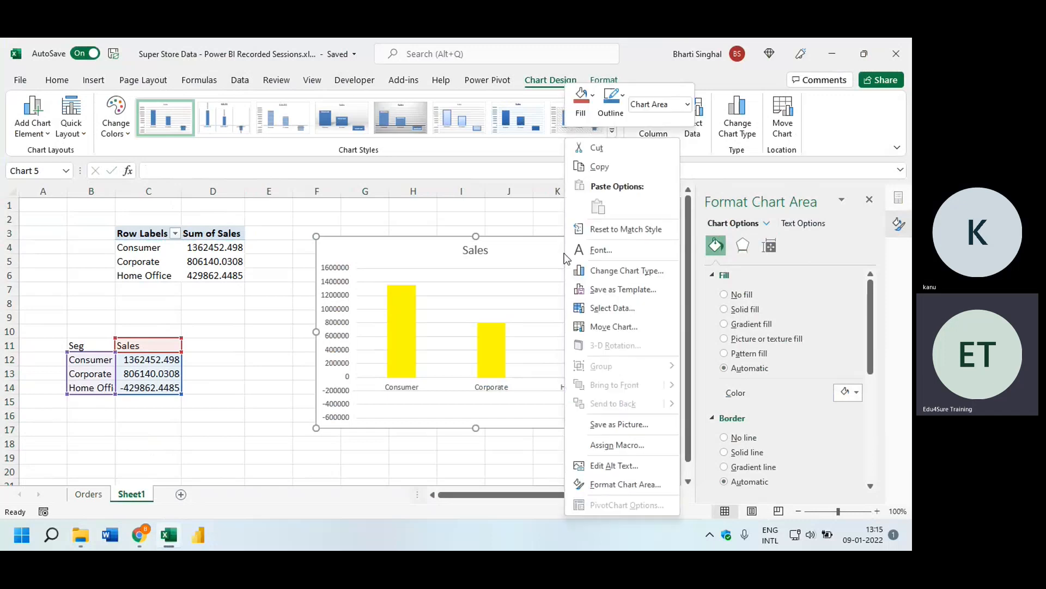
right_click(459, 288)
click(386, 243)
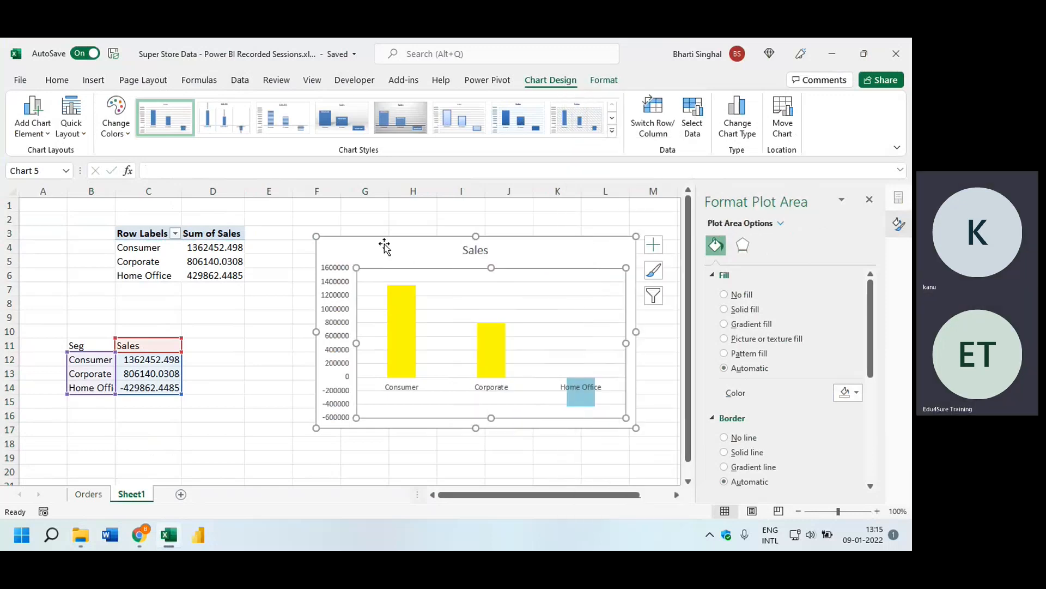
right_click(381, 245)
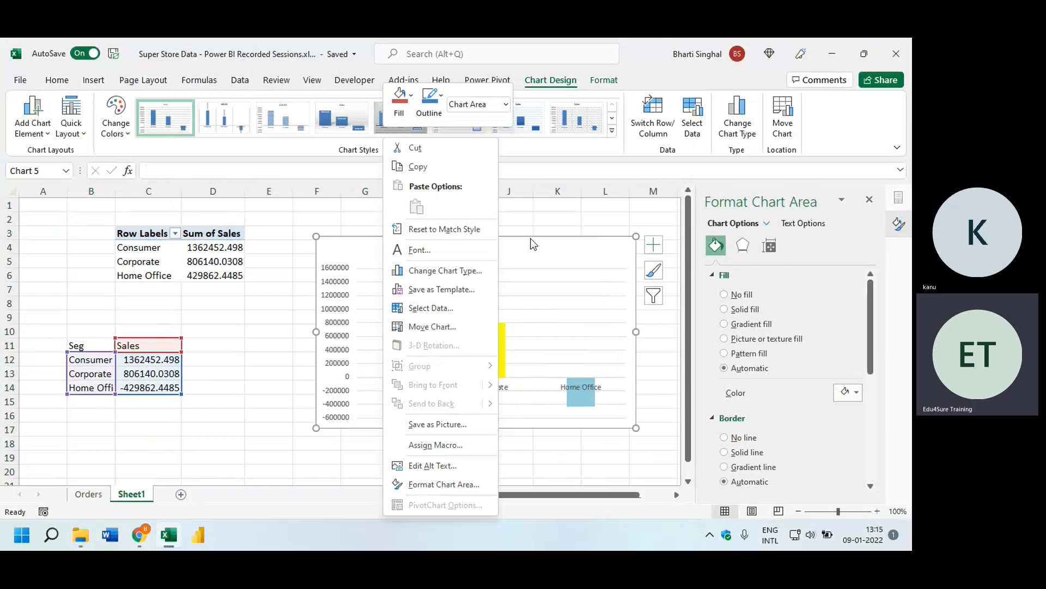
click(534, 244)
right_click(382, 249)
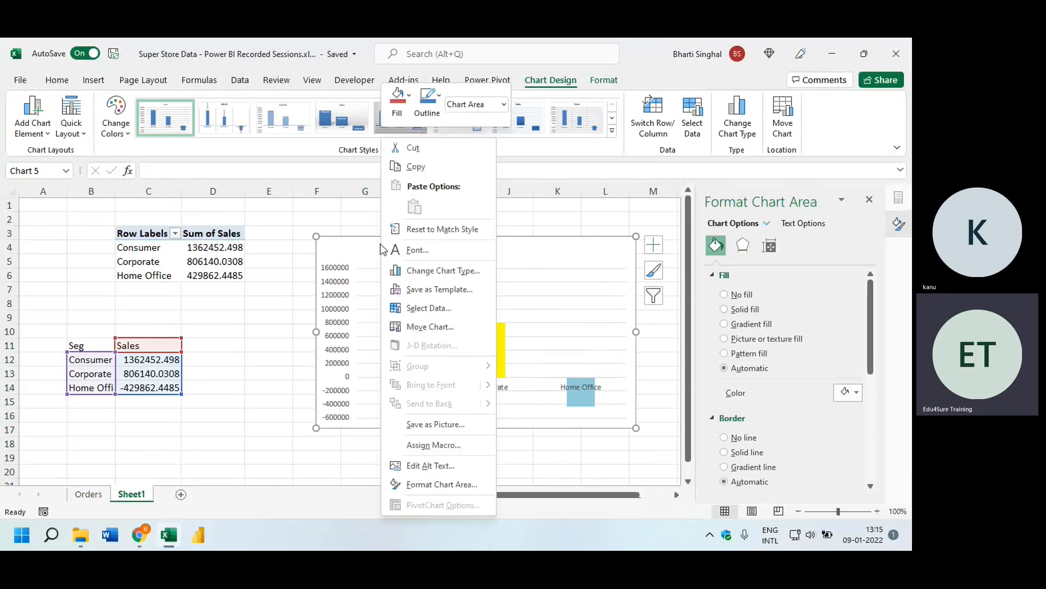
click(502, 244)
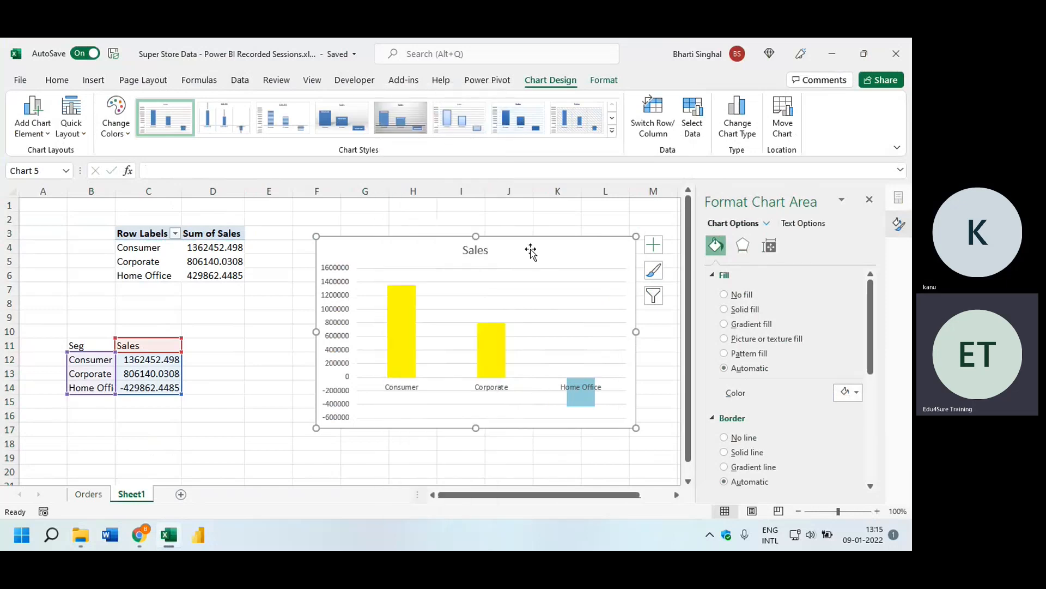
Step: Add a linear trendline to the Sales series and look through its type, name and forecast options
right_click(397, 330)
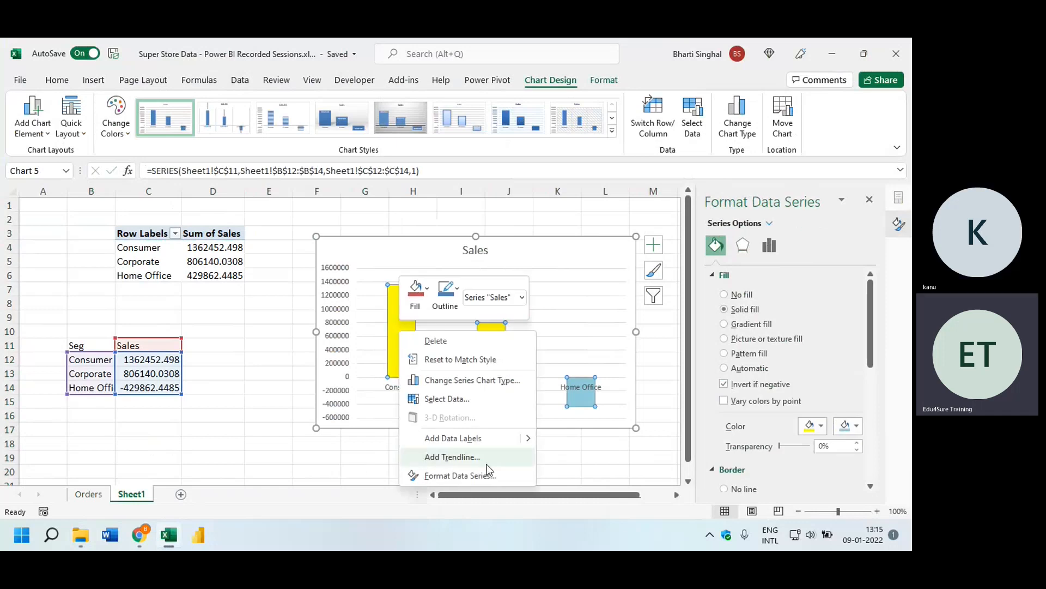
click(400, 317)
right_click(400, 318)
click(441, 441)
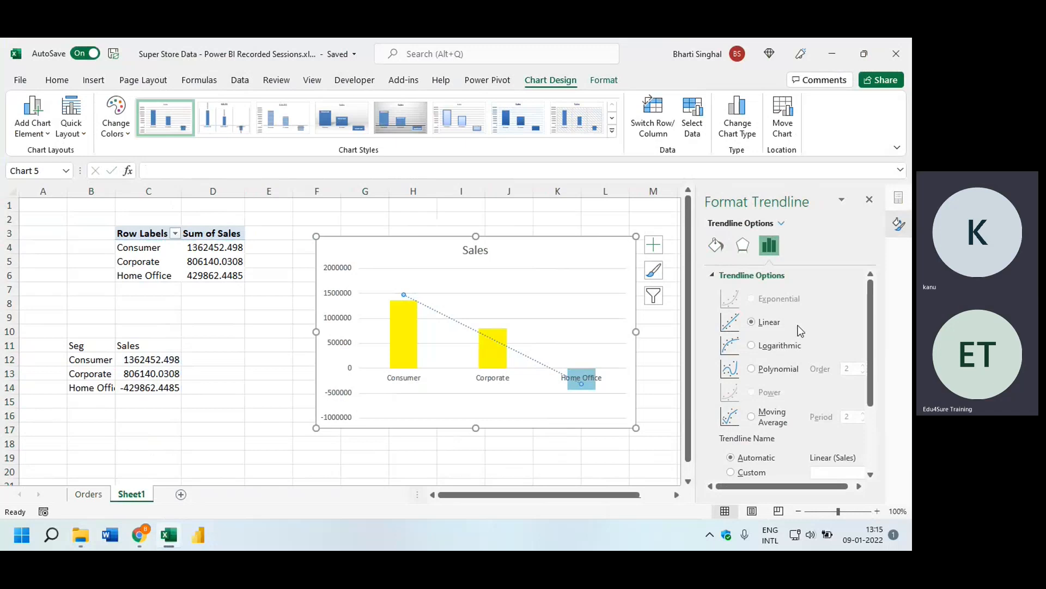
scroll(866, 390, down, 3)
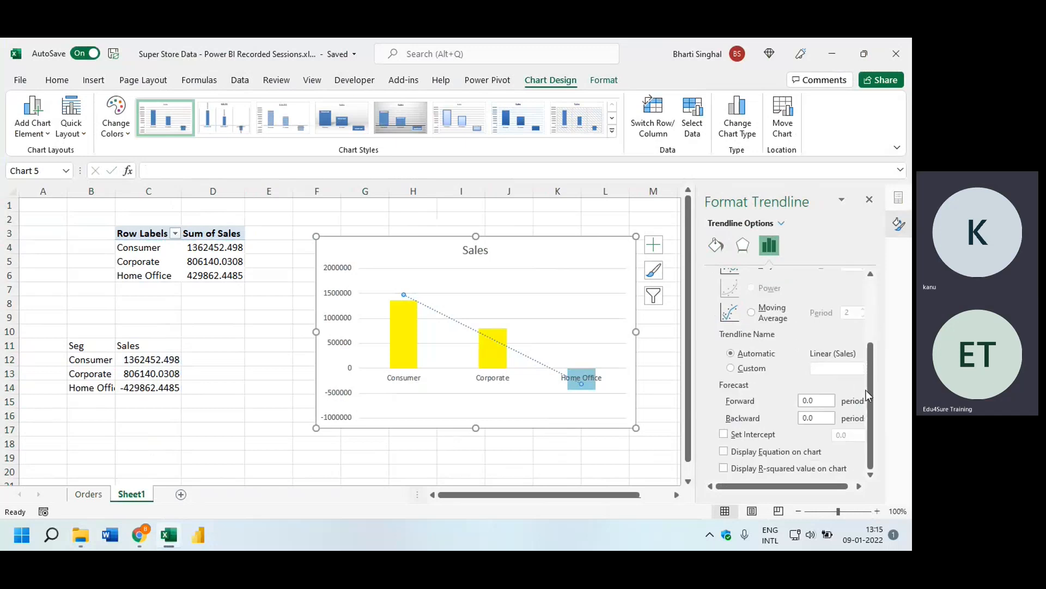
scroll(858, 430, up, 3)
mouse_move(414, 327)
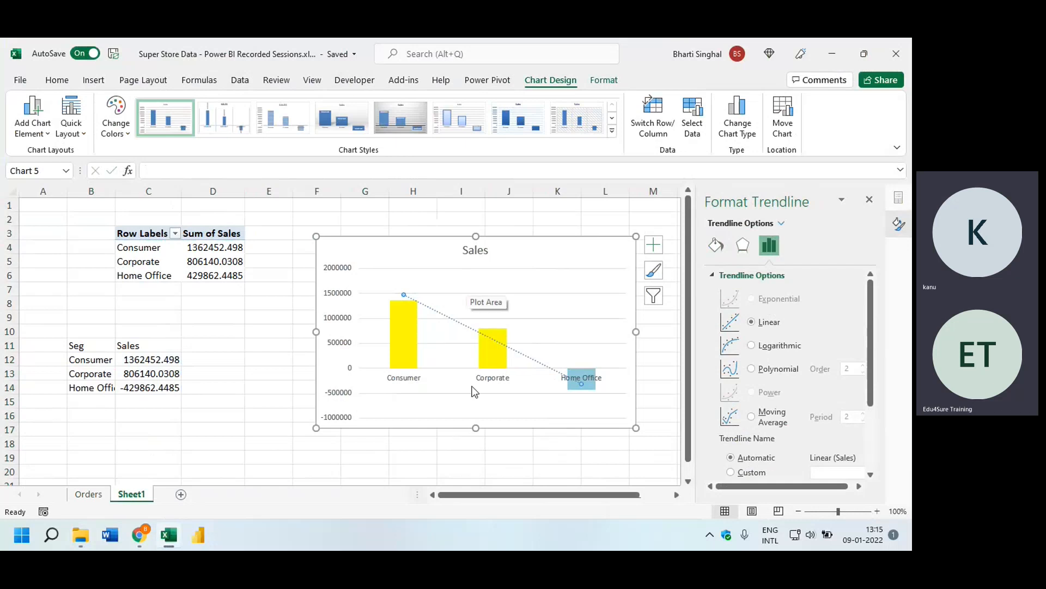
Step: View the commands available for the plot area and open the chart area's fill and border formatting options
right_click(408, 402)
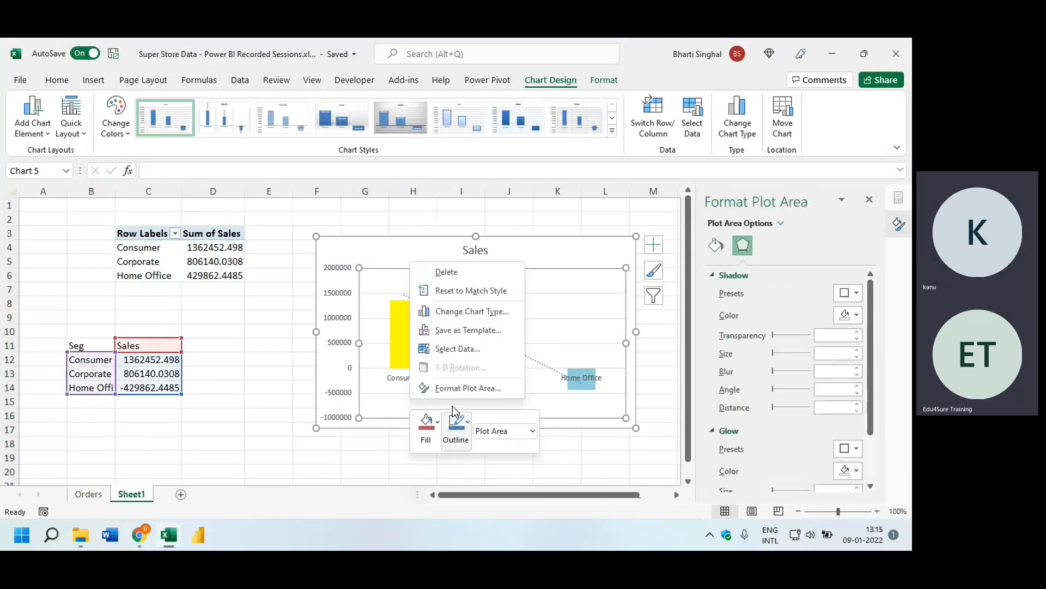
right_click(376, 306)
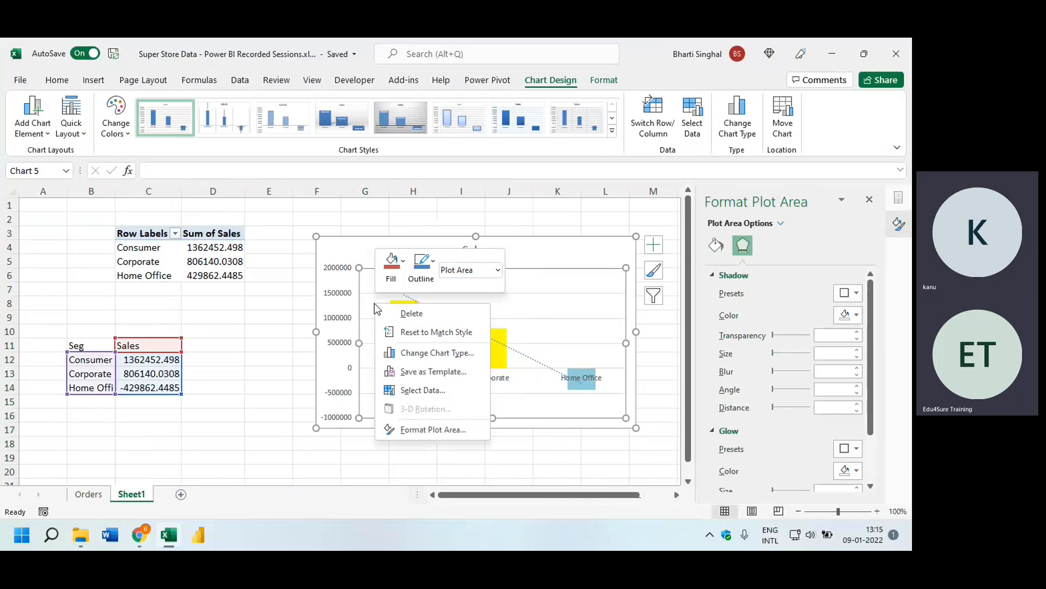
click(556, 303)
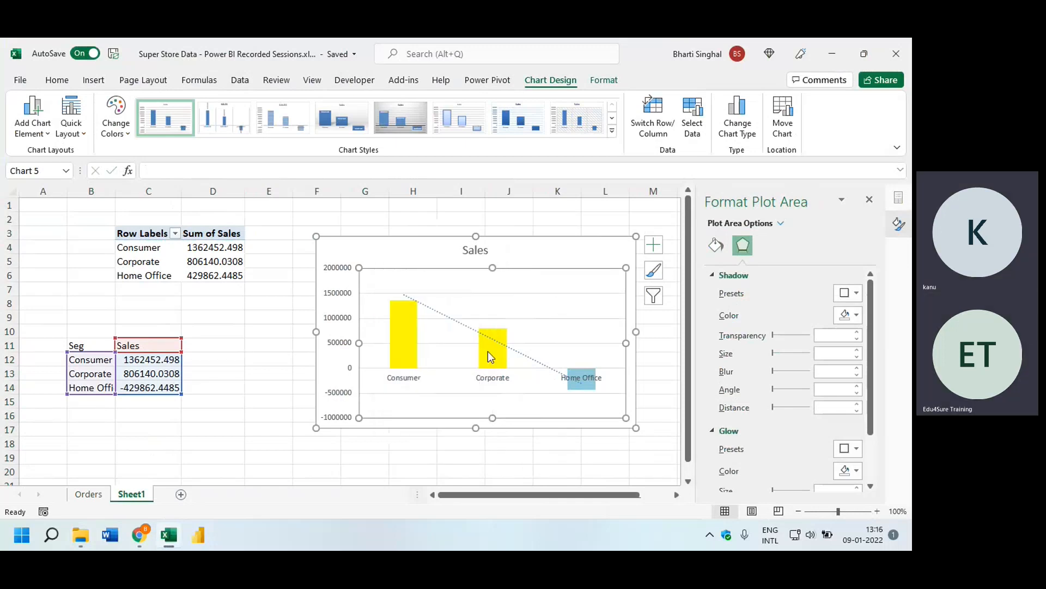
right_click(402, 250)
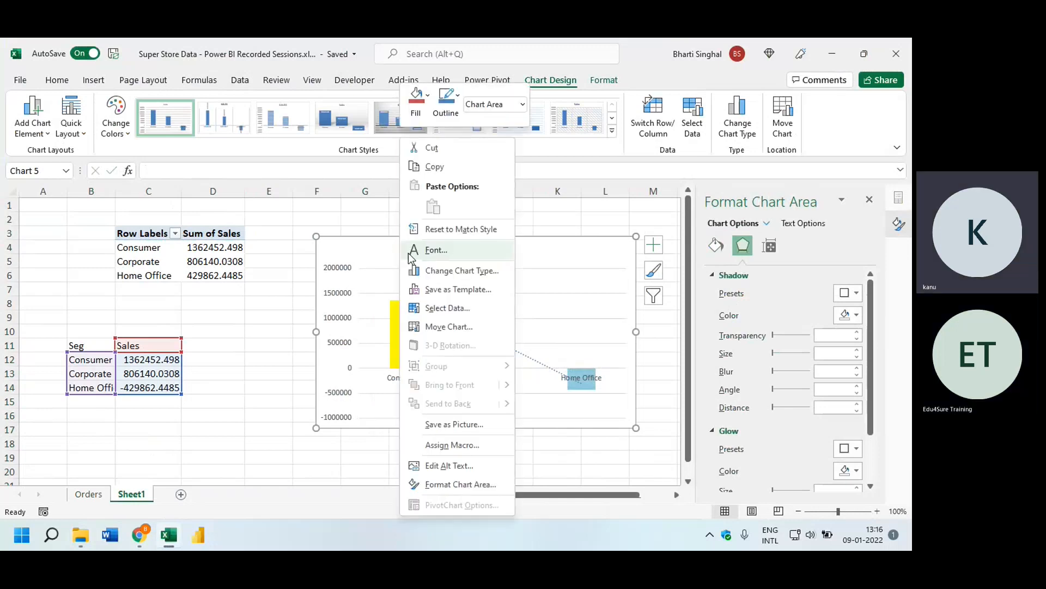
click(435, 484)
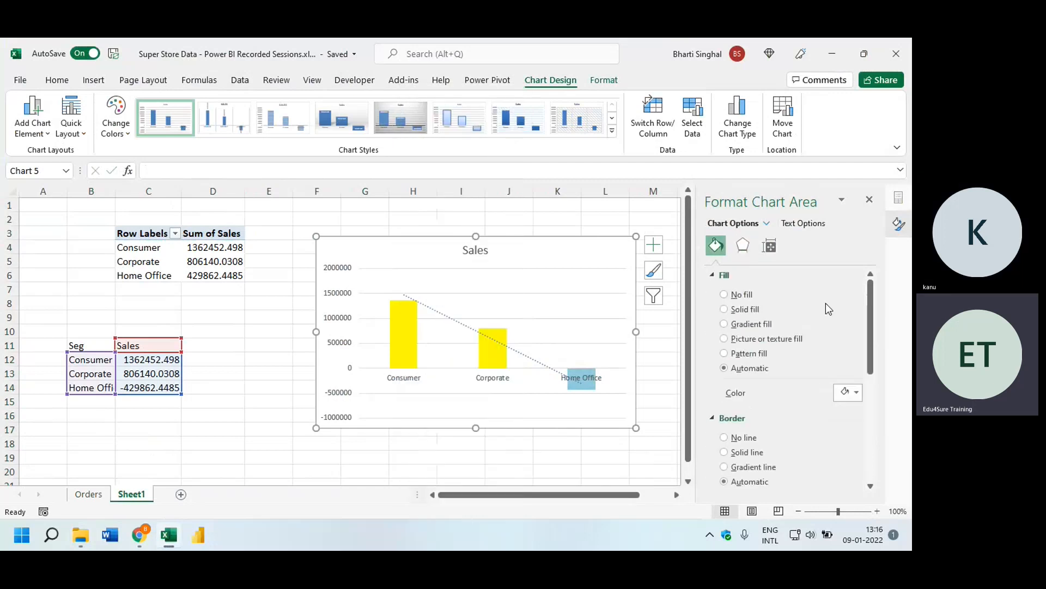
Step: Inspect the chart's placement options and its source data range, leaving both unchanged
right_click(529, 252)
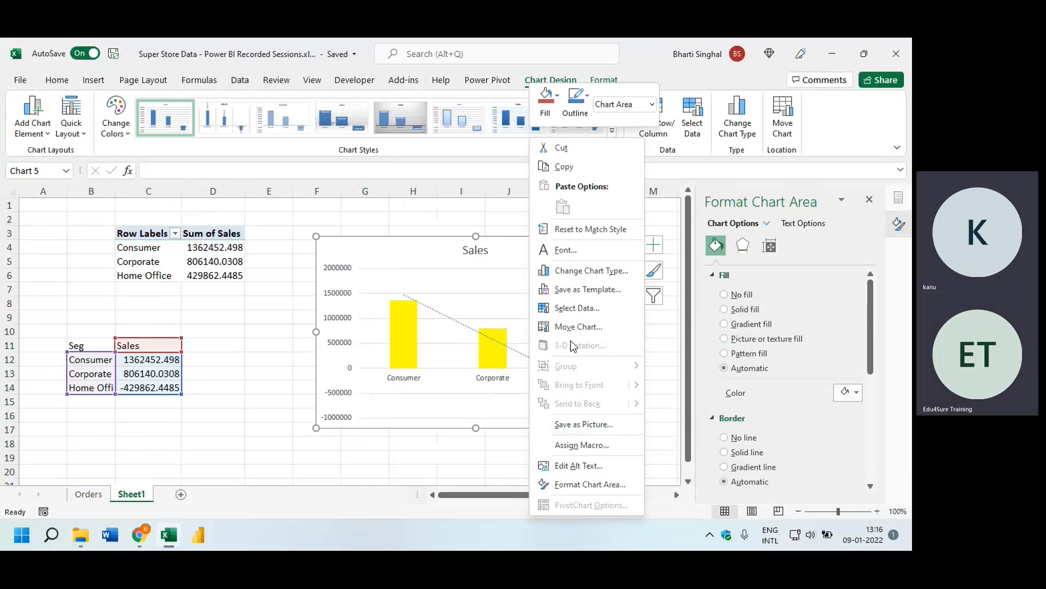
click(576, 327)
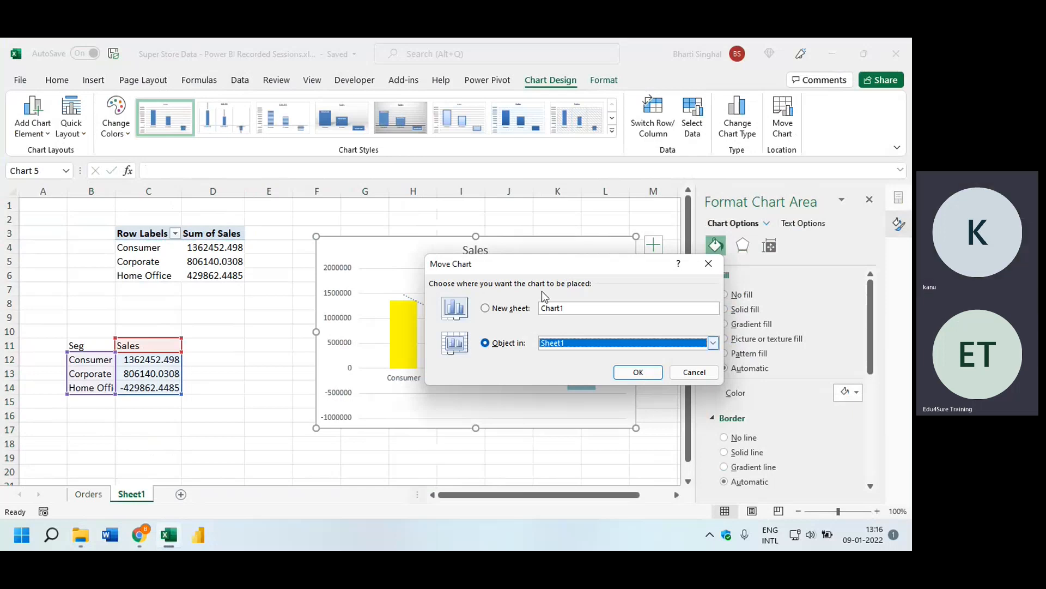
click(709, 264)
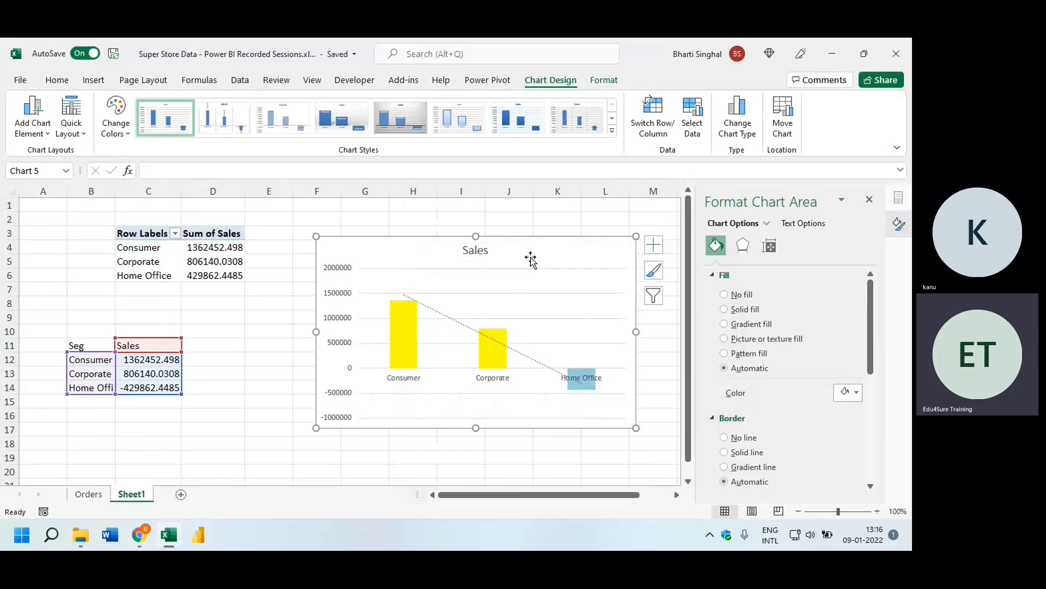
right_click(522, 254)
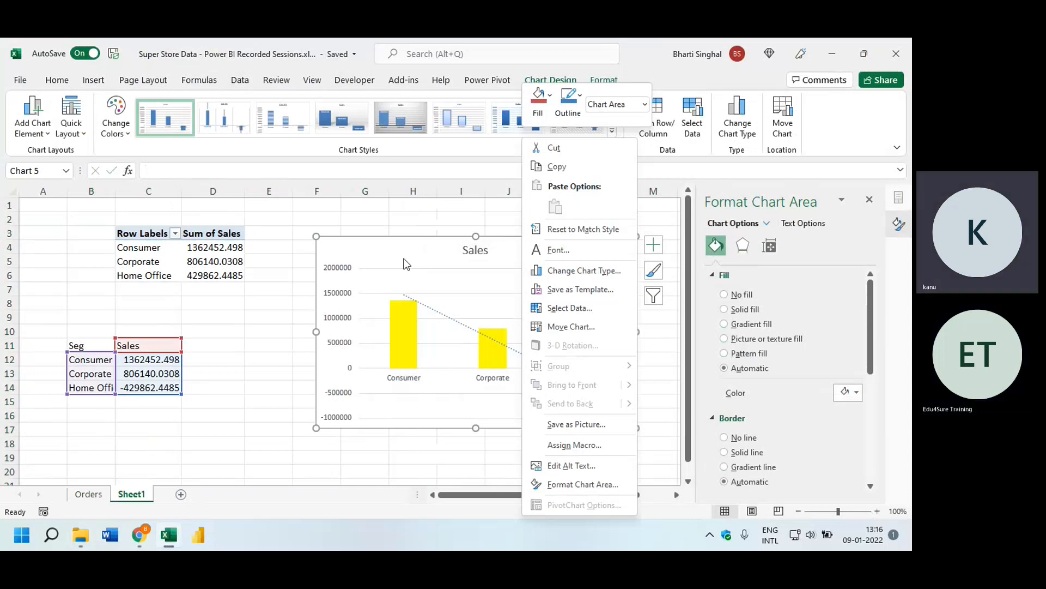
click(561, 308)
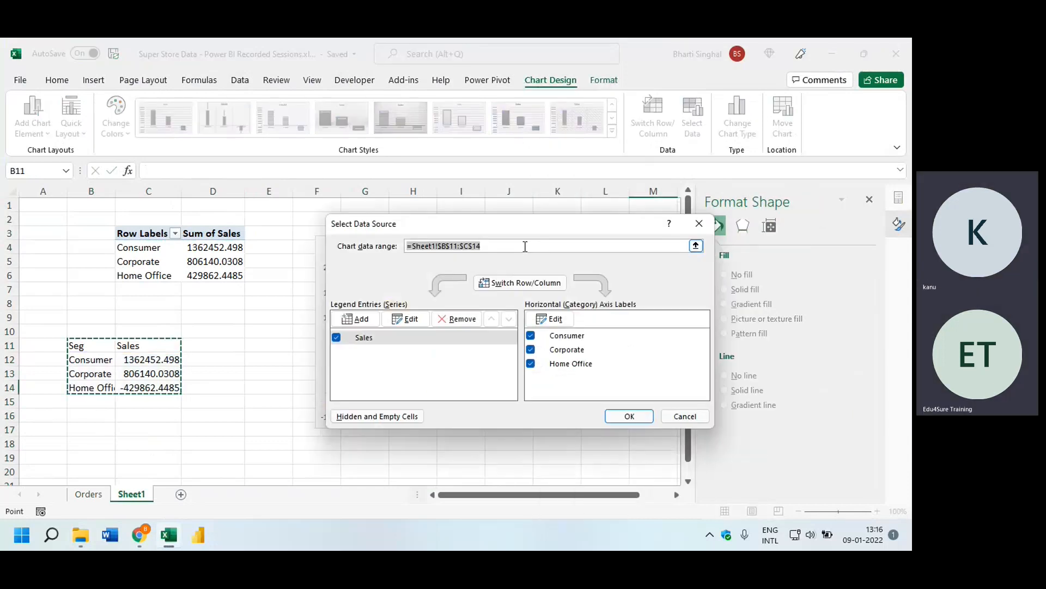
click(699, 224)
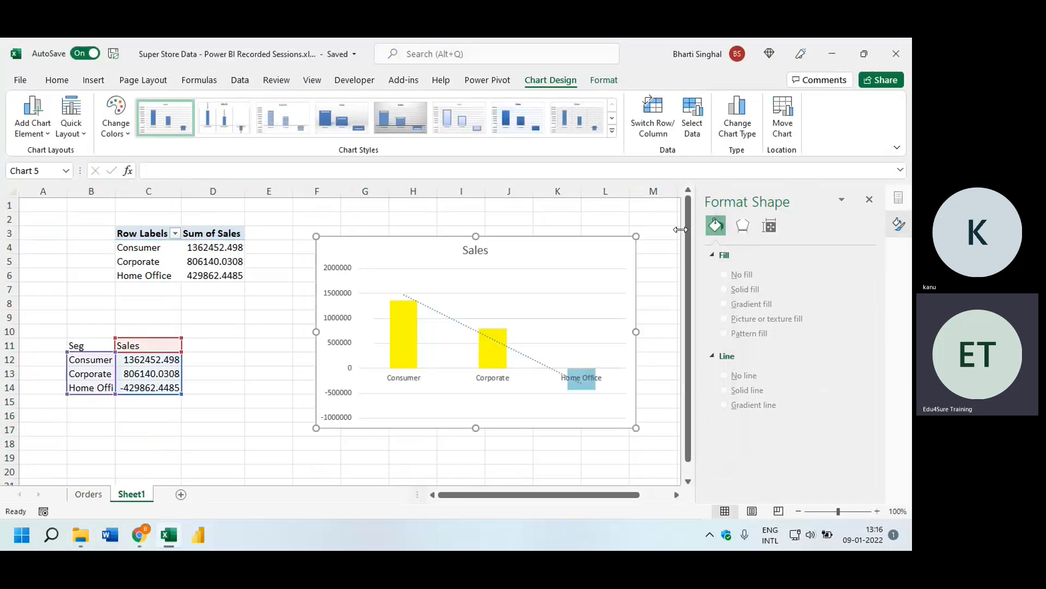
Step: Save the Sales chart as the template Chart1.crtx in the Desktop folder and show the Windows desktop
right_click(477, 280)
click(421, 254)
right_click(420, 254)
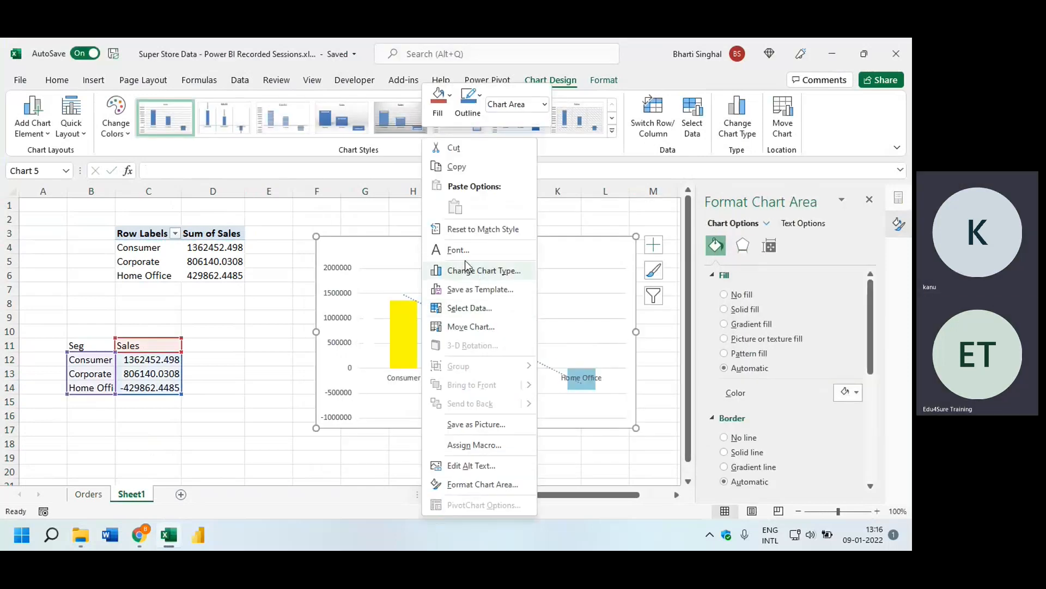
click(495, 292)
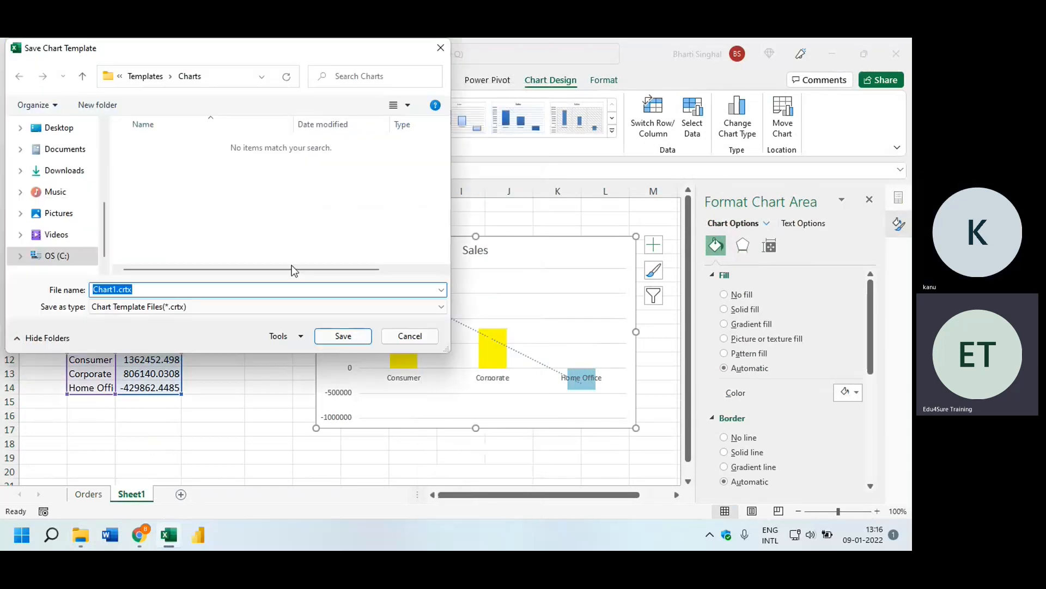
scroll(92, 185, up, 5)
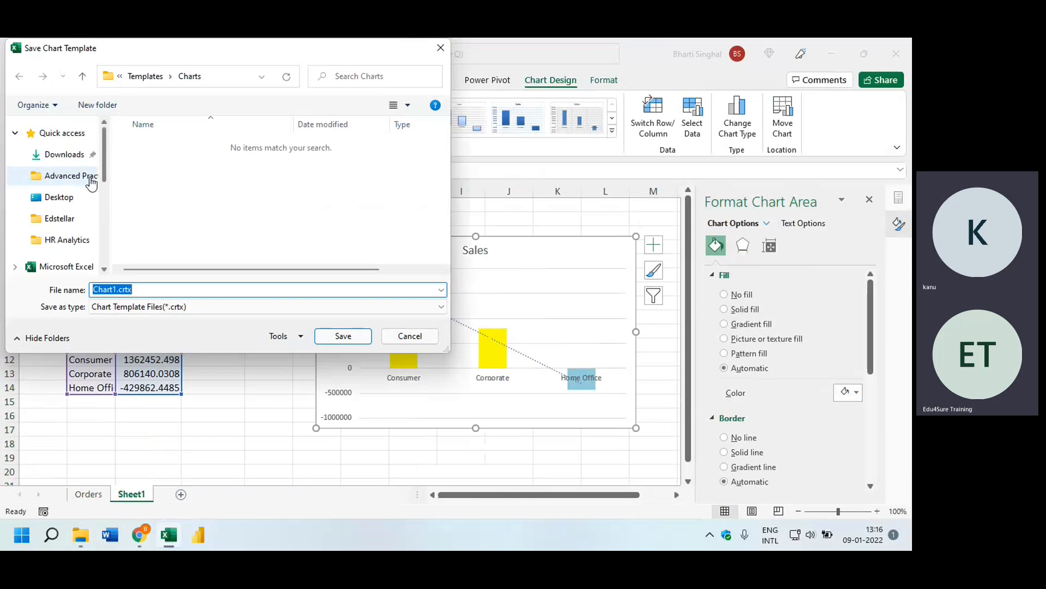
click(59, 197)
click(345, 337)
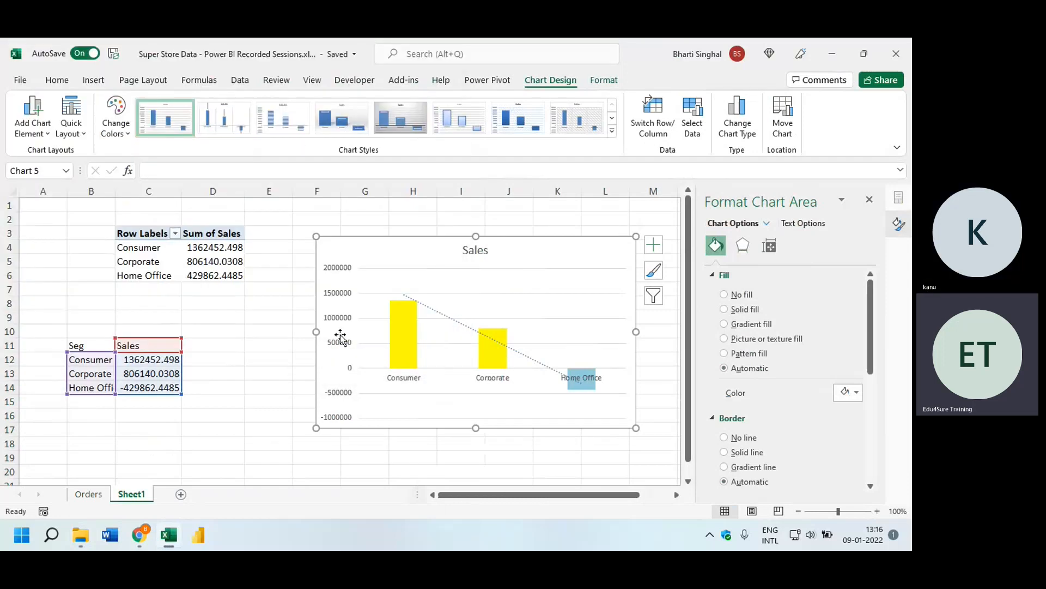
key(super+d)
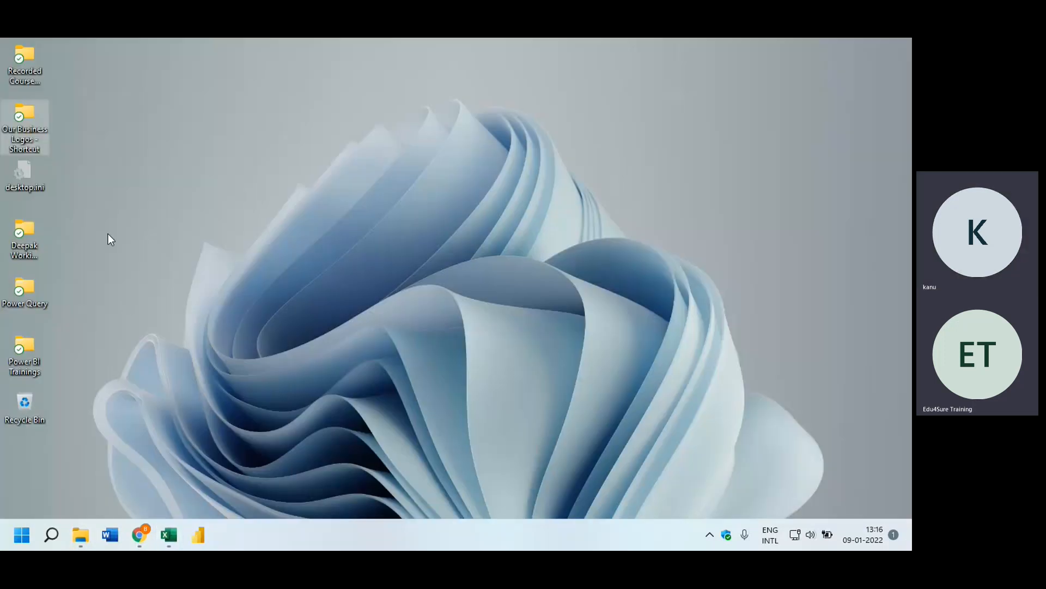
Step: Refresh the desktop, check the saved Chart1 template file there, and return to the Sales chart in Excel
right_click(108, 222)
click(156, 276)
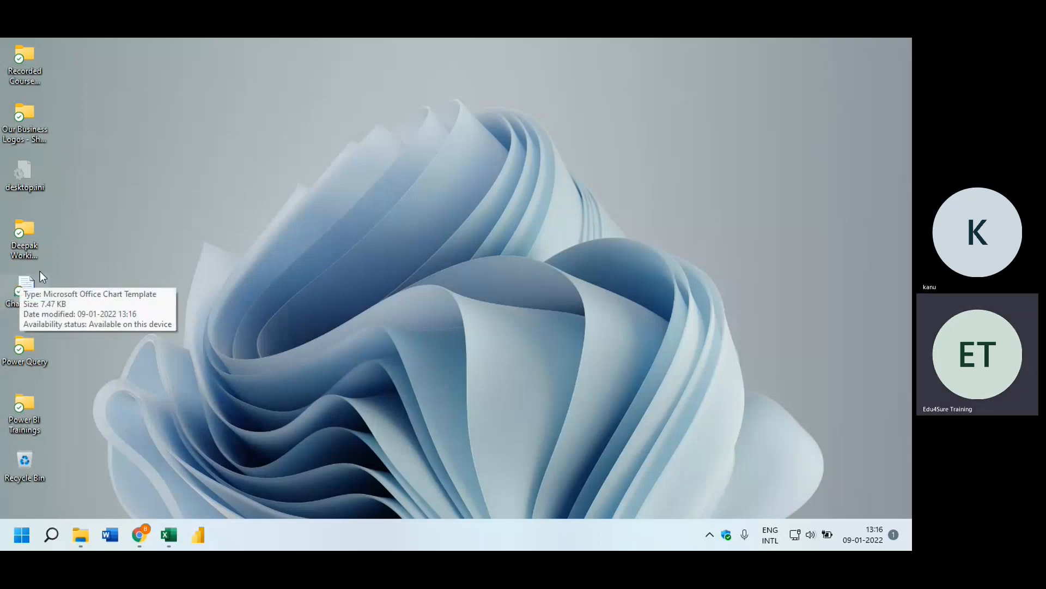
click(169, 535)
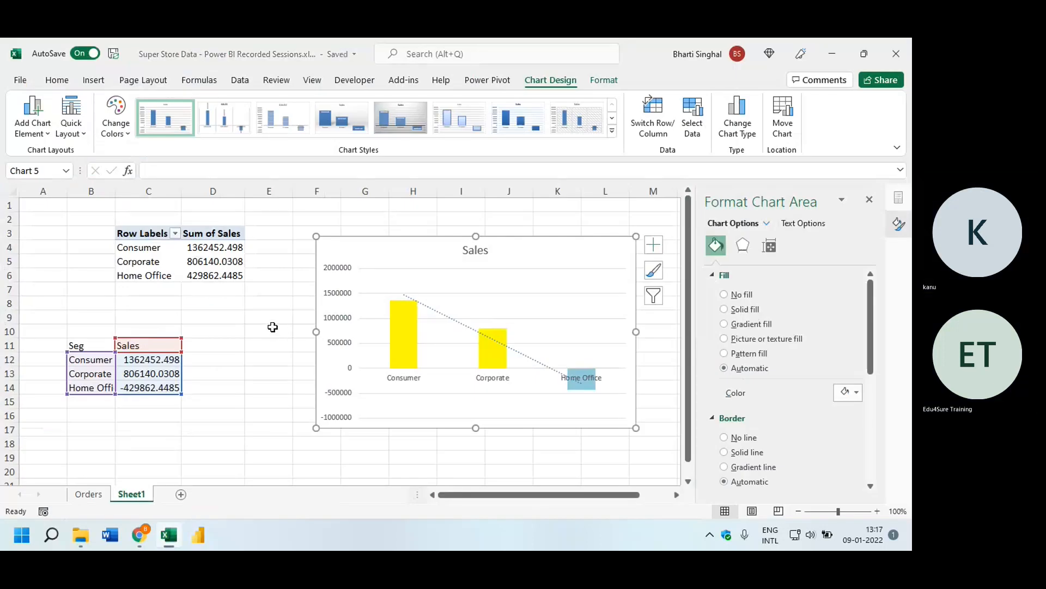
mouse_move(402, 315)
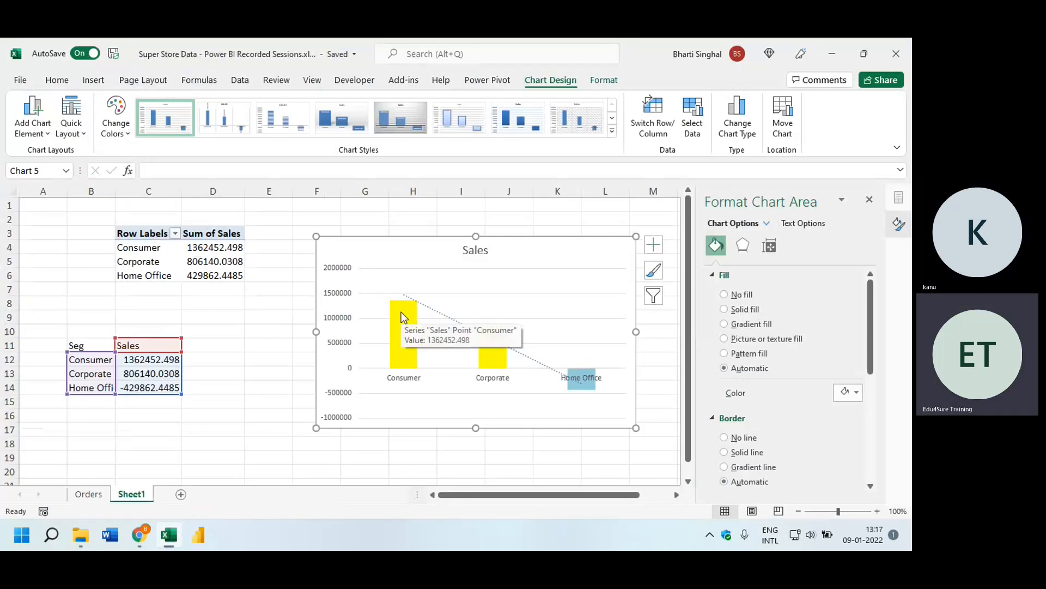
click(534, 217)
click(535, 255)
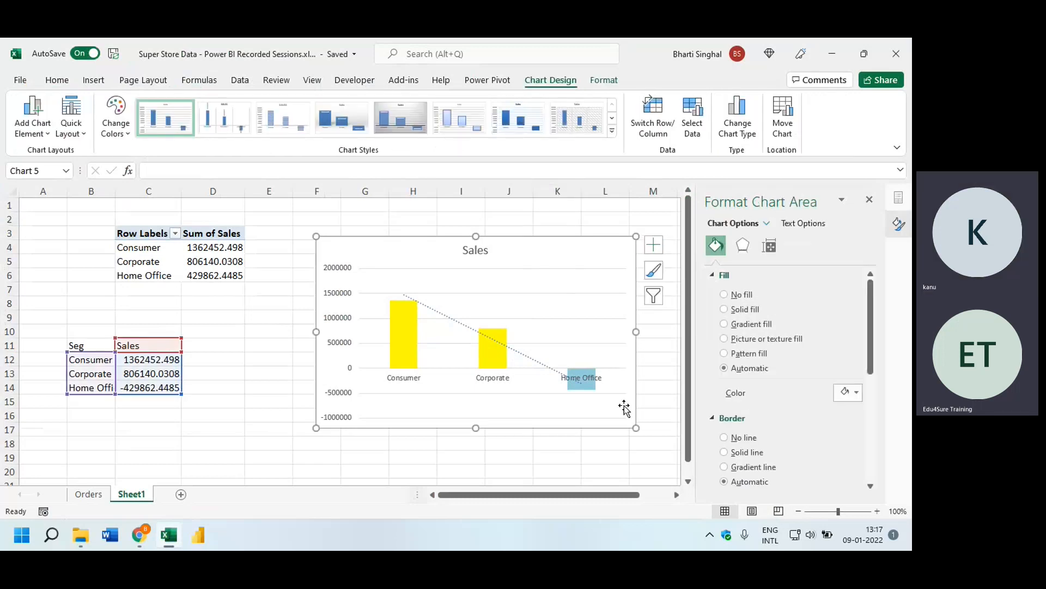
Step: Compare the commands available for the chart area and the plot area, and view the plot area's fill and border options
right_click(556, 252)
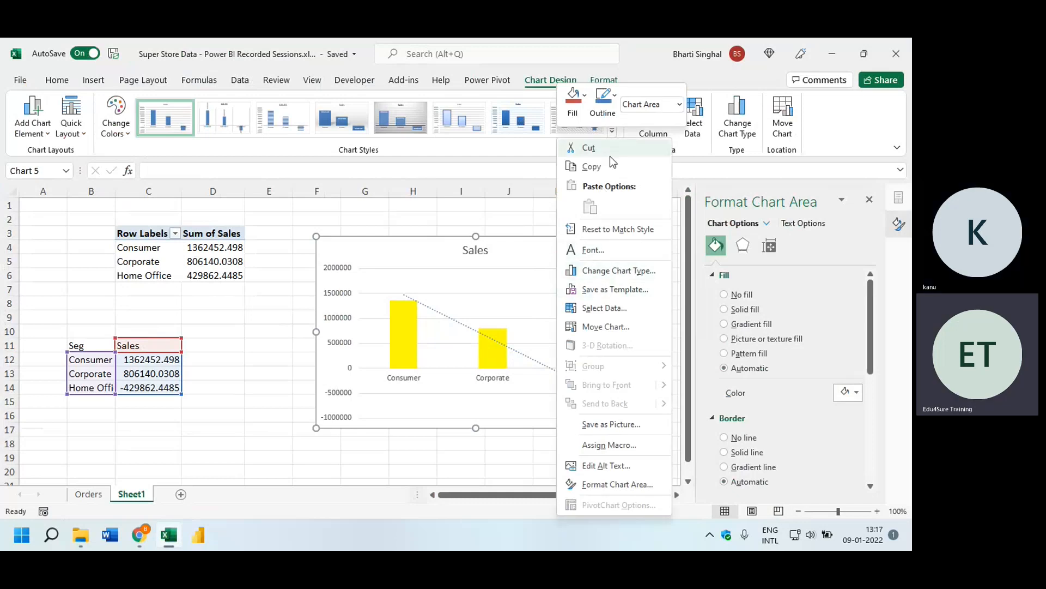
click(436, 280)
click(475, 285)
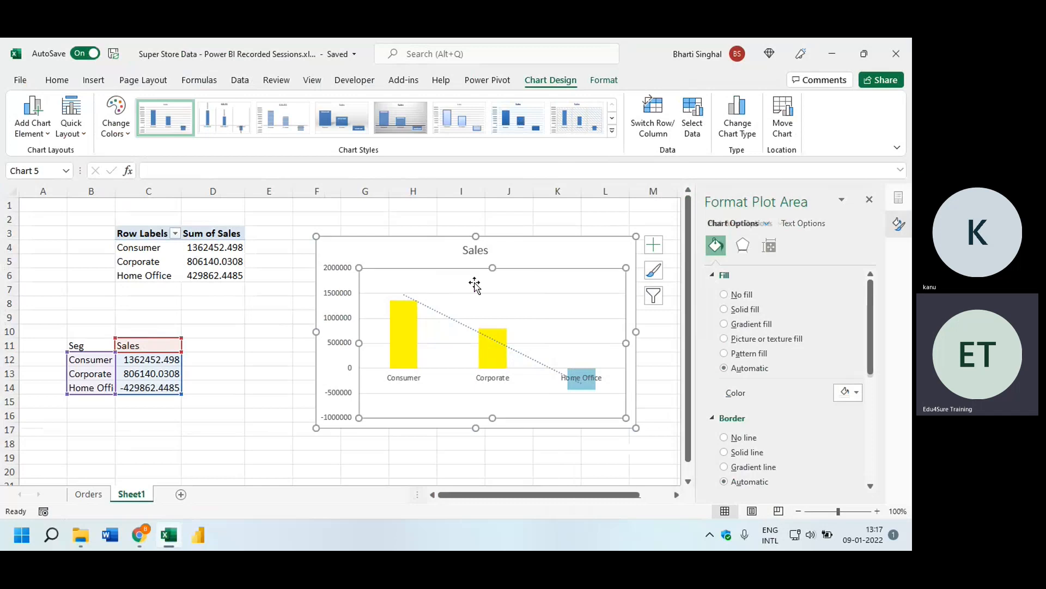
right_click(475, 284)
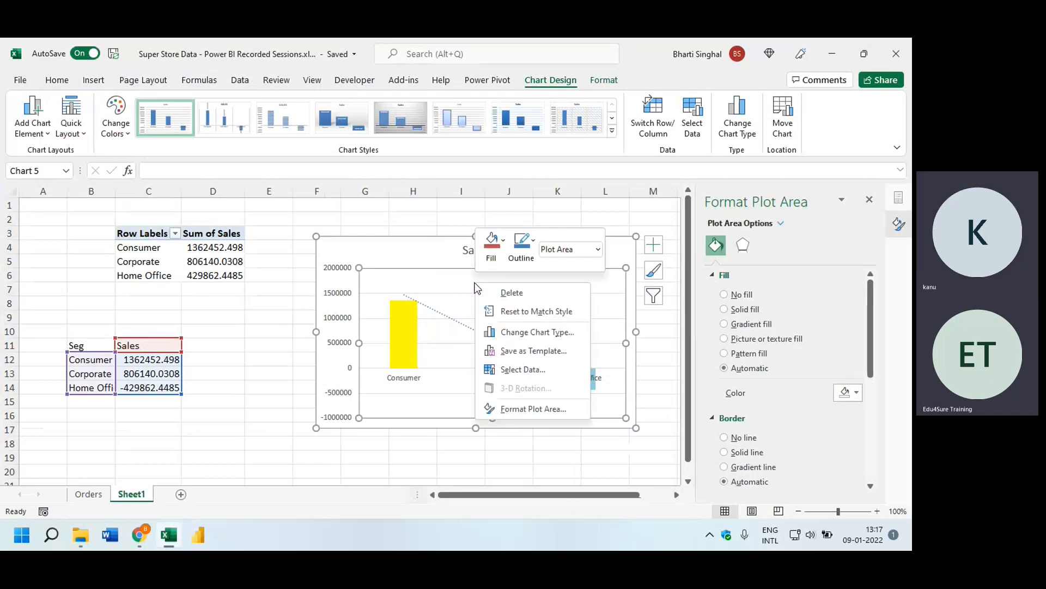
click(519, 410)
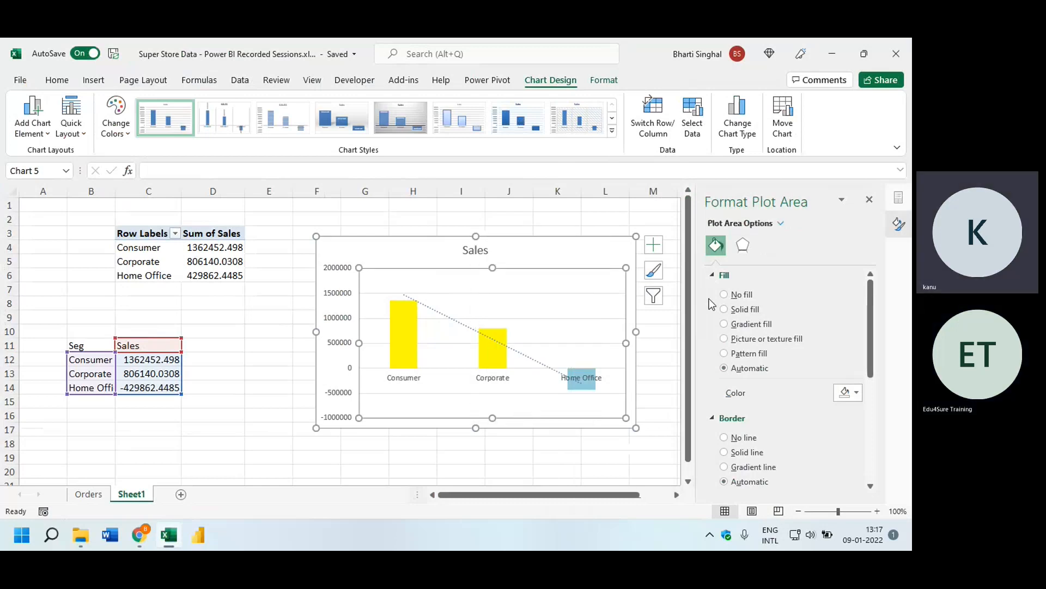
right_click(498, 311)
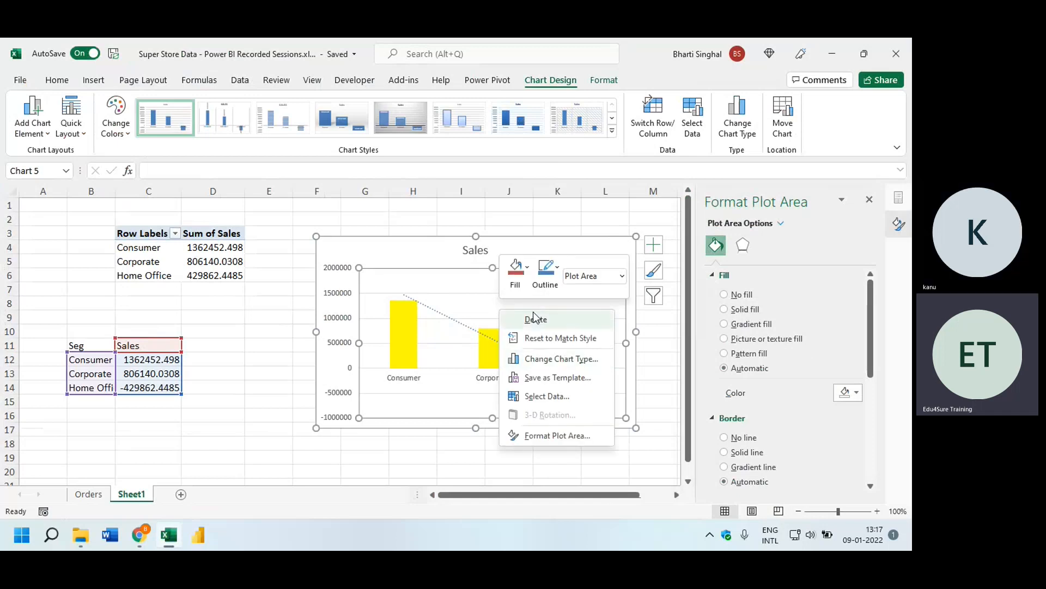
click(389, 250)
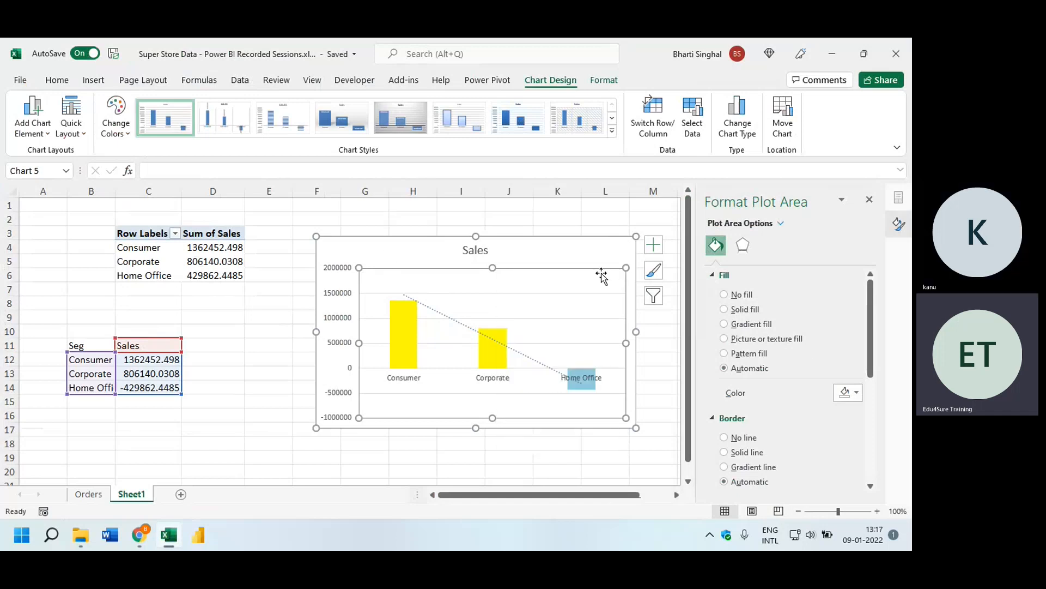
click(359, 452)
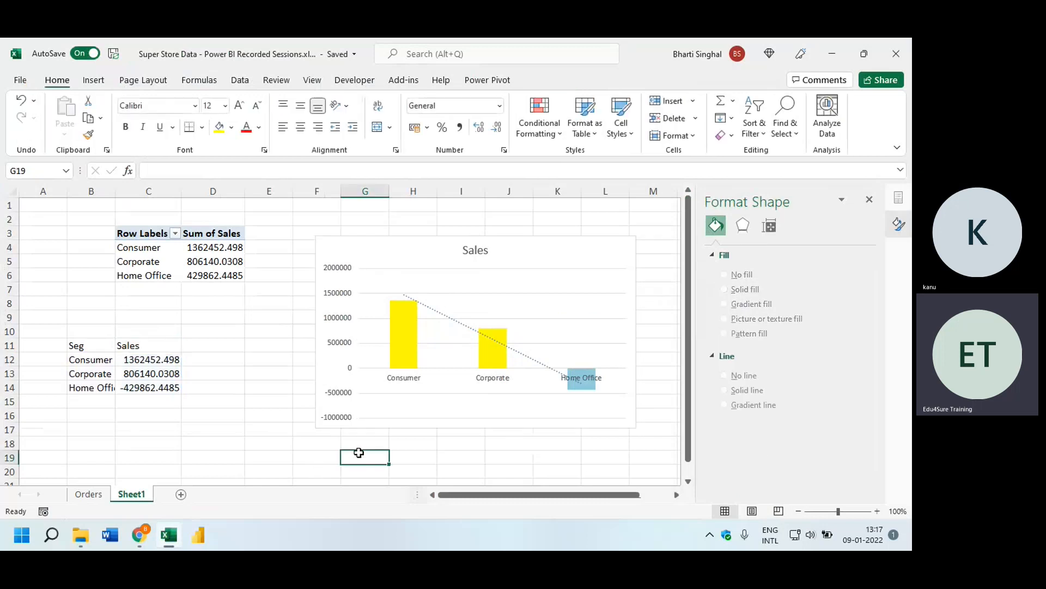
Step: Look through the elements that can be added to the Sales chart, from axes to trendline
click(401, 243)
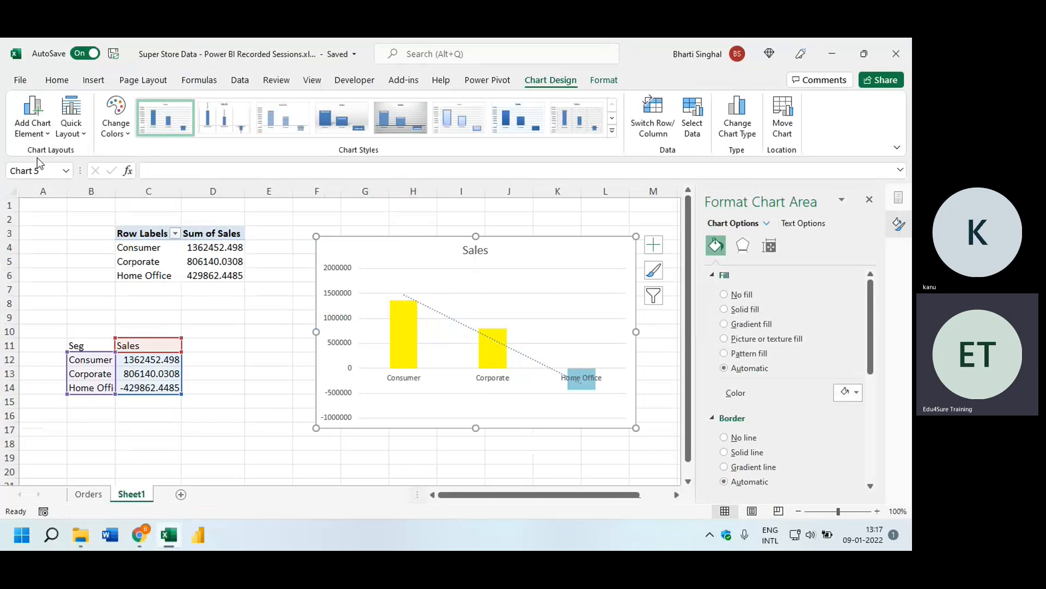
click(50, 137)
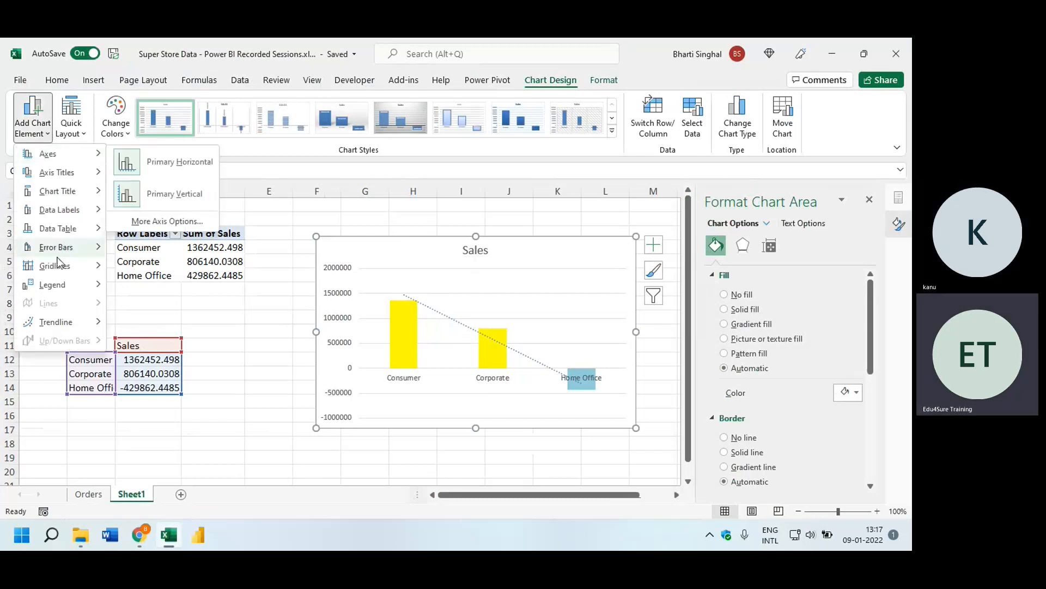
mouse_move(62, 332)
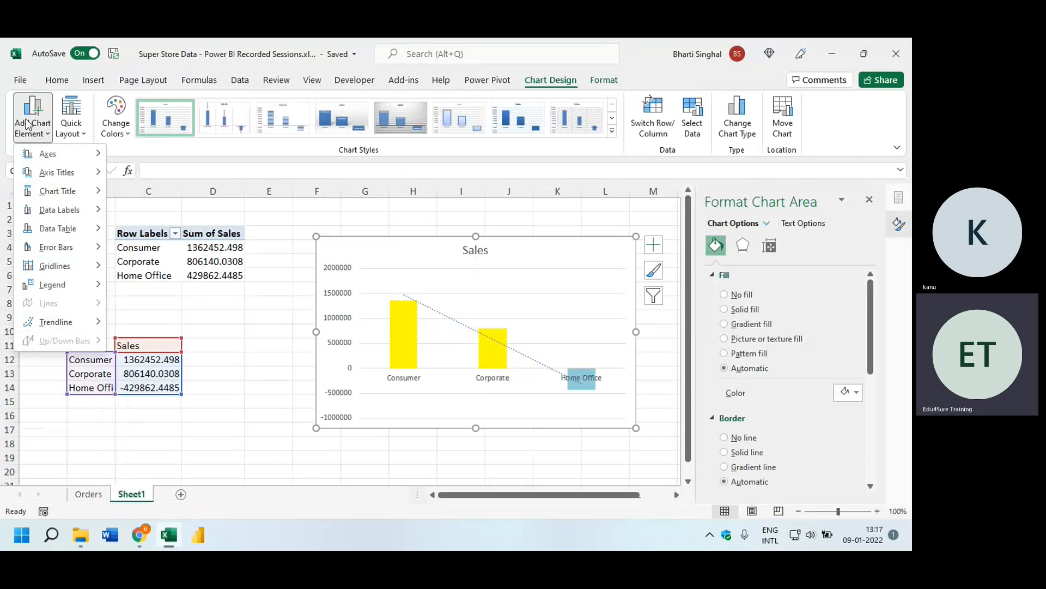
Step: Try the quick layout with a data table, and apply the one with both axis titles and a side legend
click(84, 134)
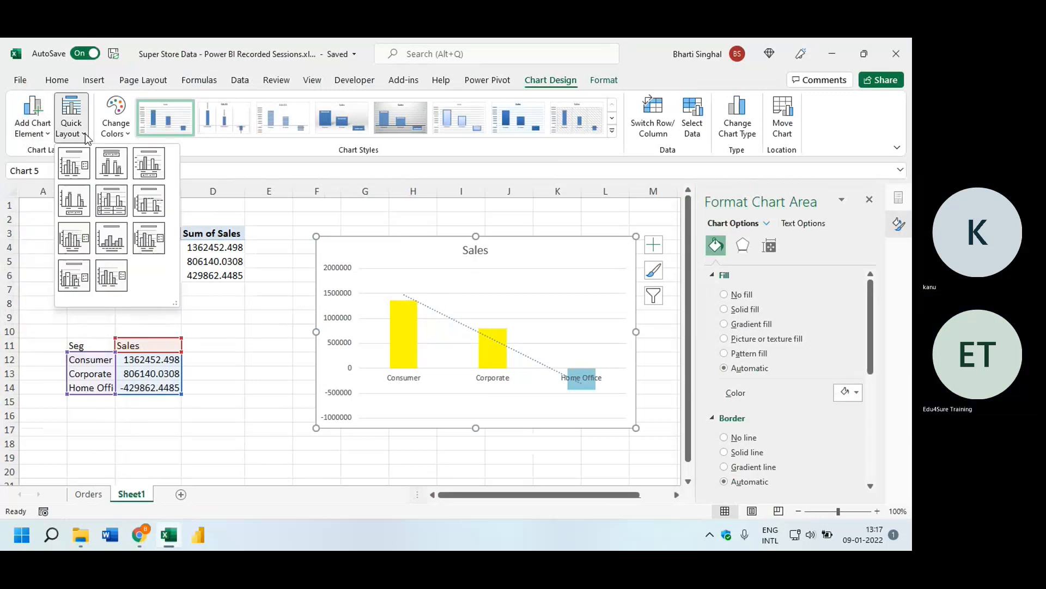
click(115, 202)
click(71, 123)
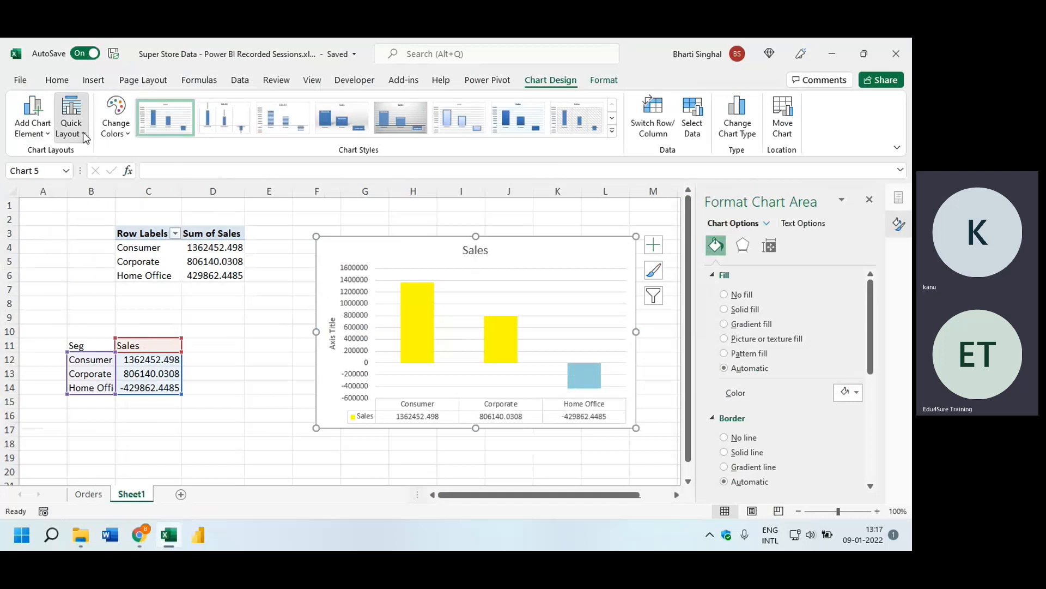
click(149, 229)
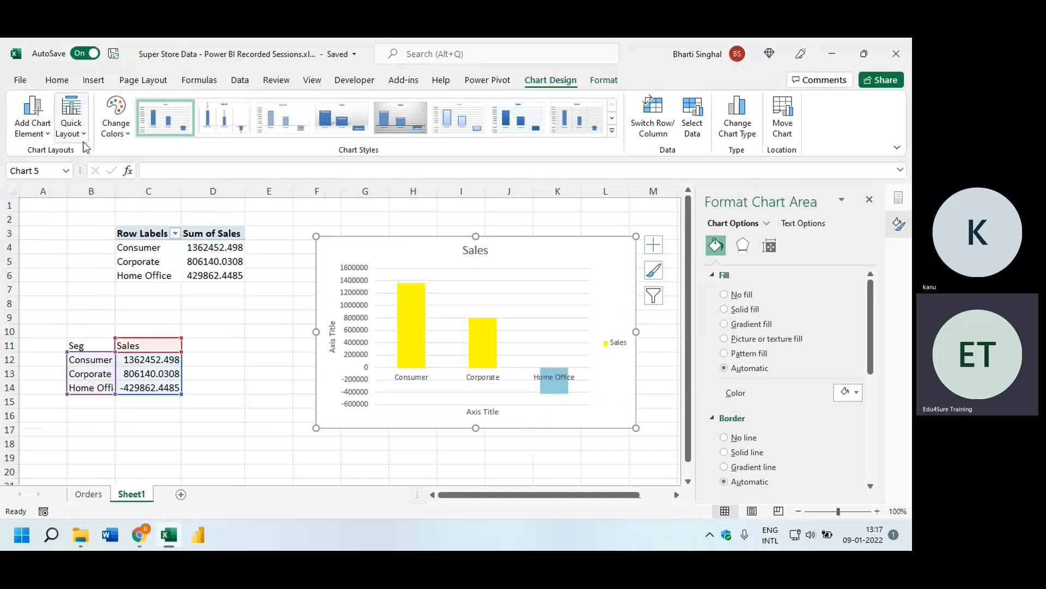
Step: Recolour the Sales chart with the third Colorful palette and apply the chart style with the hatched plot background
click(130, 129)
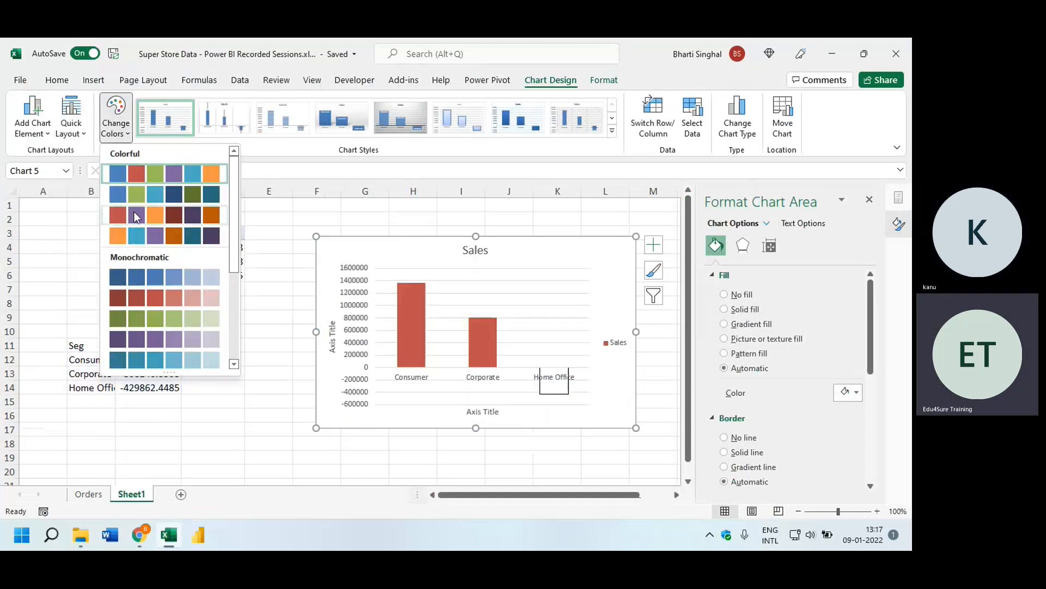
click(133, 212)
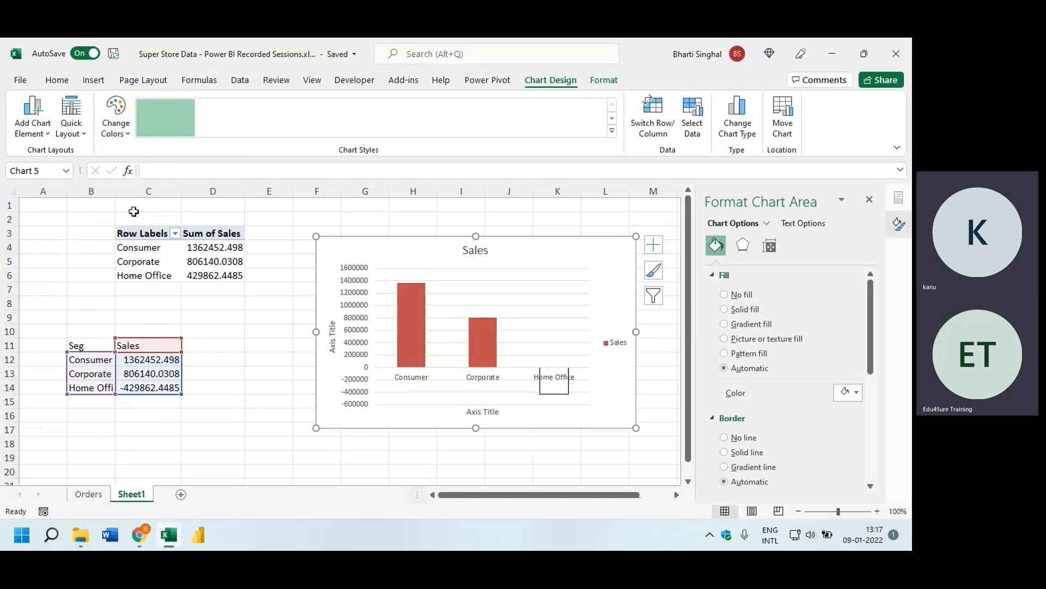
click(123, 138)
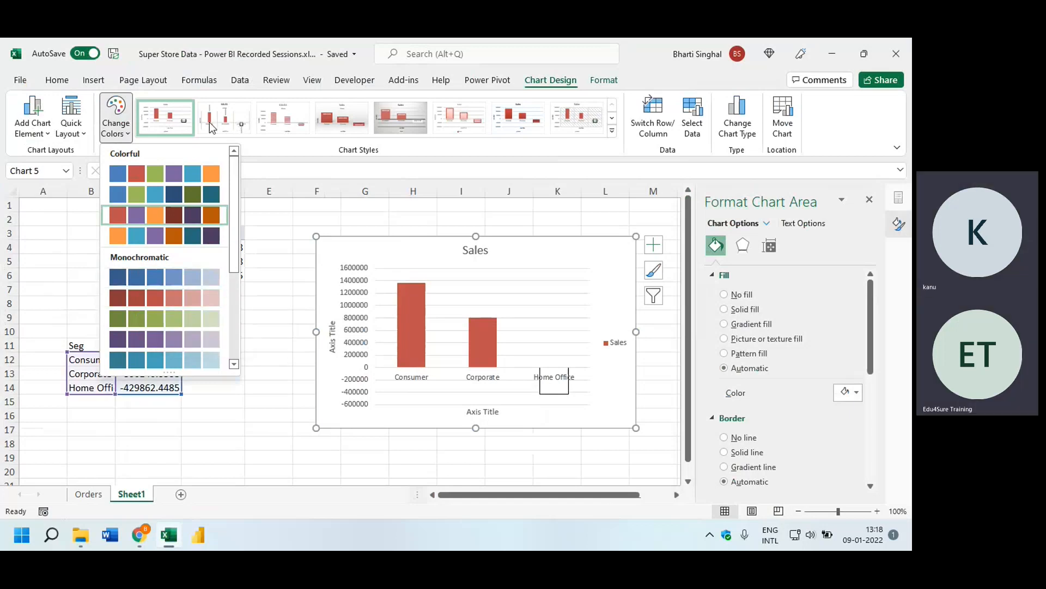
click(461, 119)
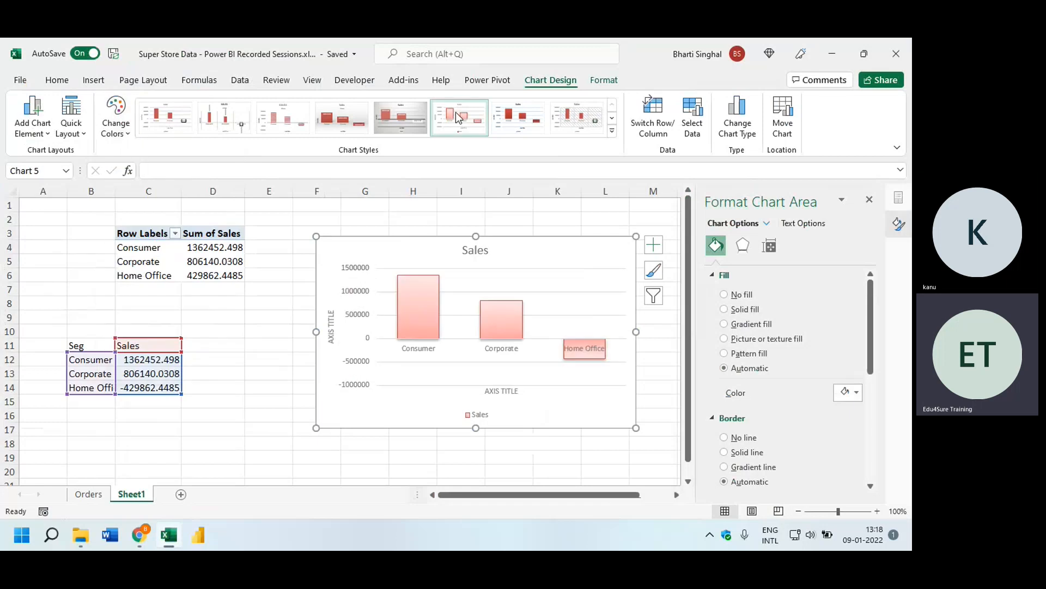
click(520, 118)
click(575, 119)
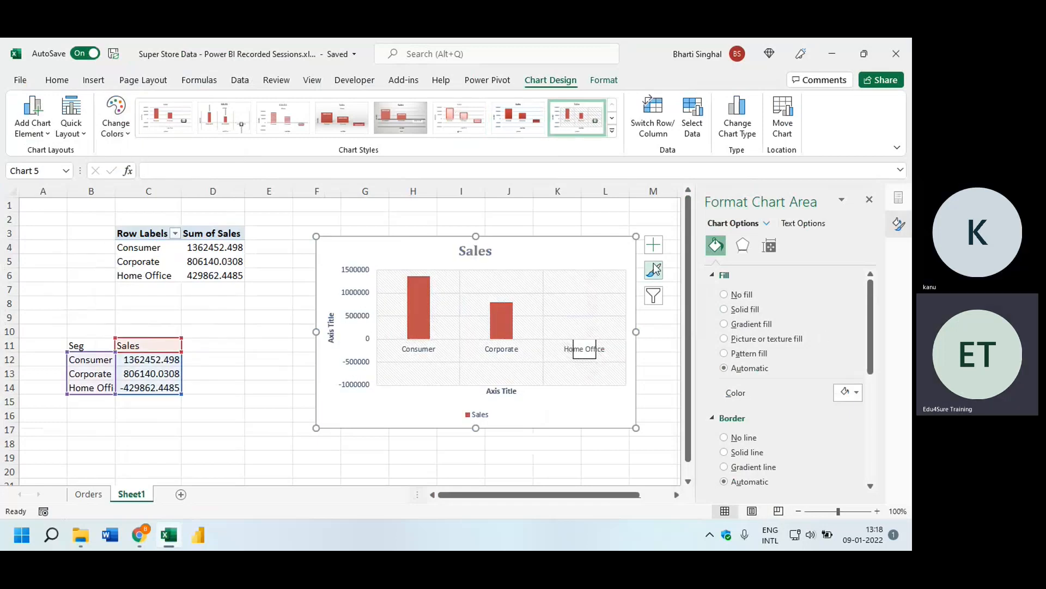
Step: Filter the Consumer category out of the Sales chart and close the chart area formatting pane
click(654, 296)
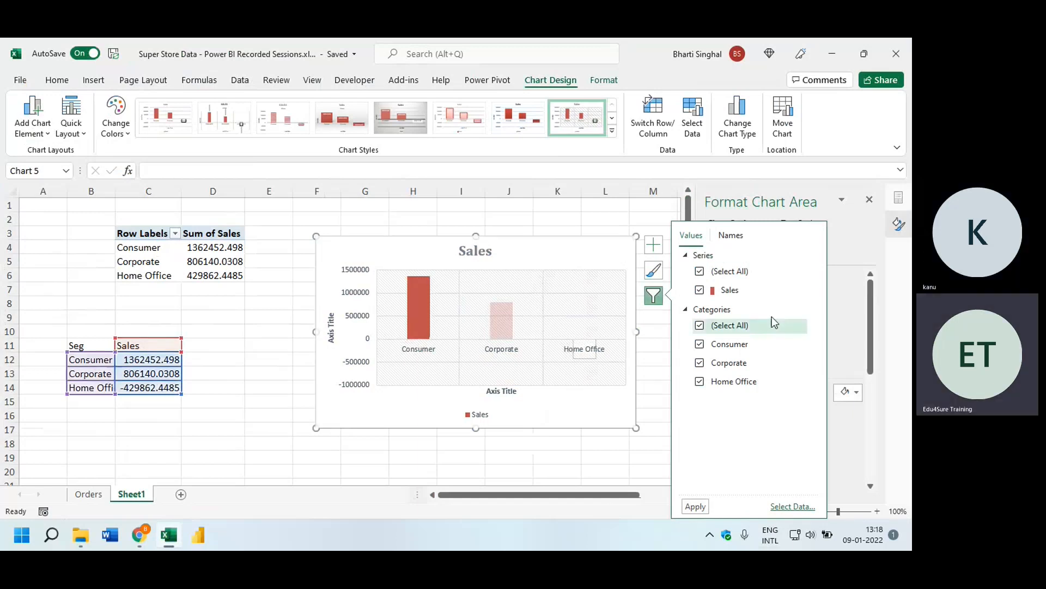
click(699, 345)
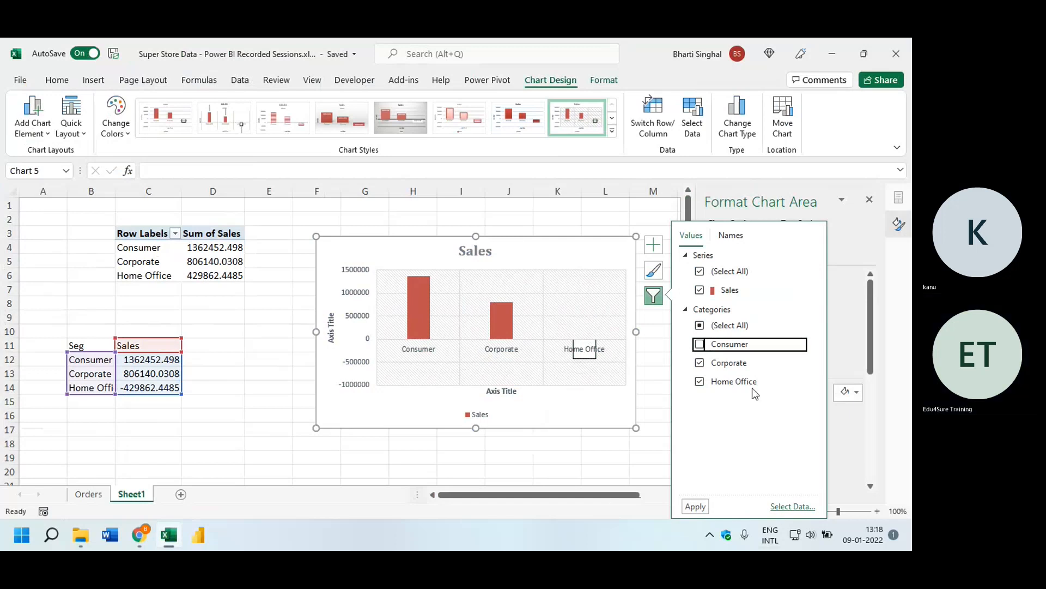
click(695, 507)
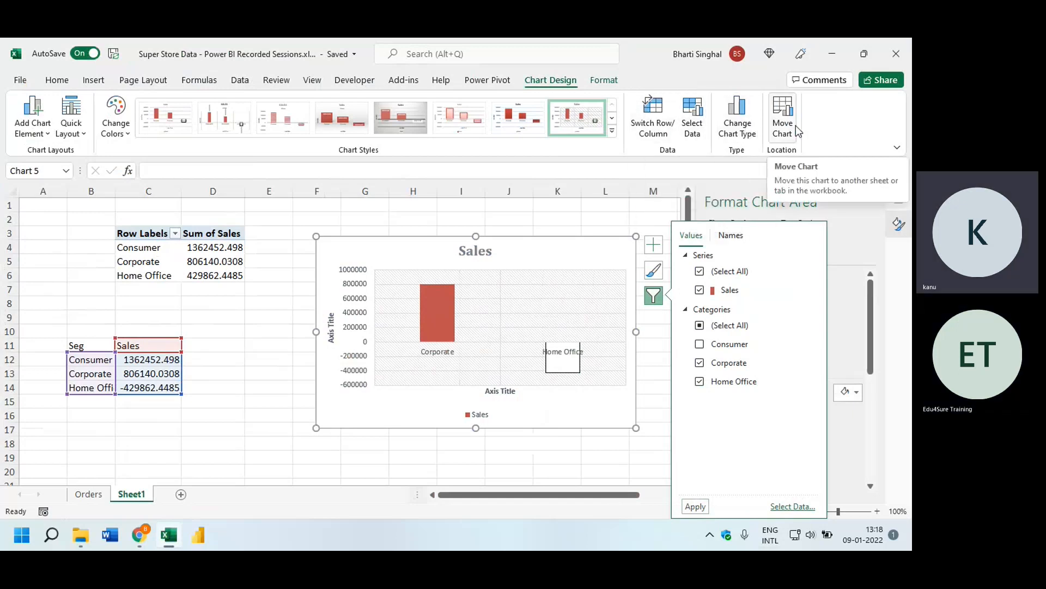
click(250, 362)
click(591, 256)
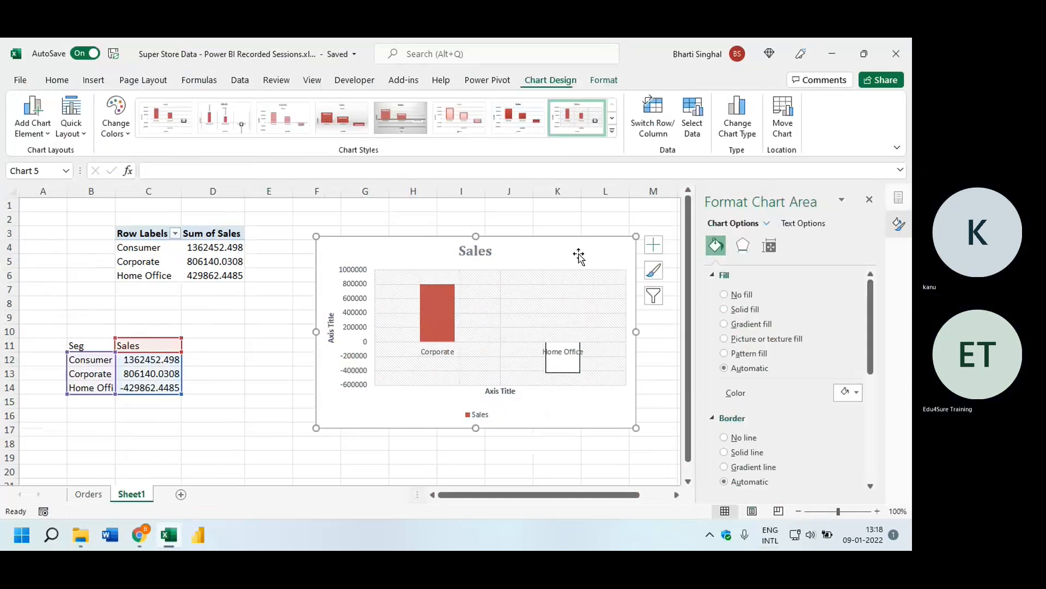
click(870, 200)
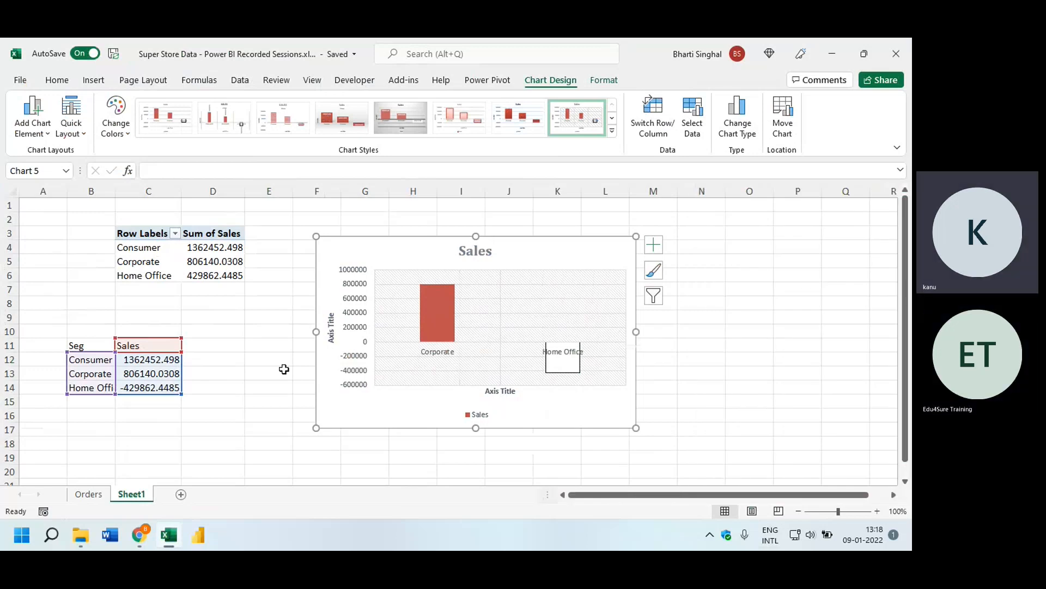
Step: Switch to the Teams meeting in Chrome, toggle the microphone off and on, and return to the Excel workbook
click(139, 535)
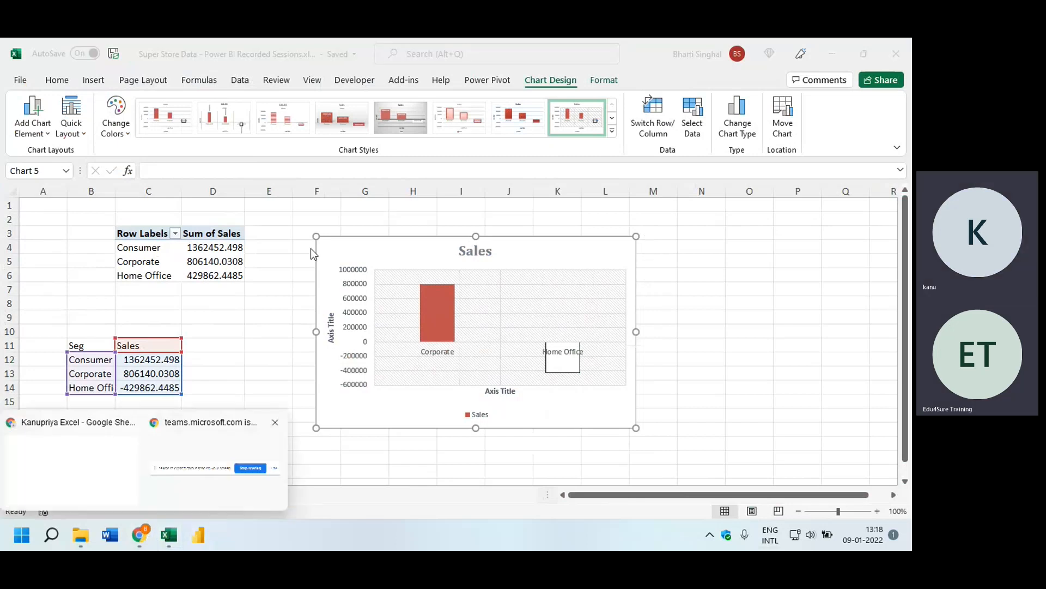
click(128, 478)
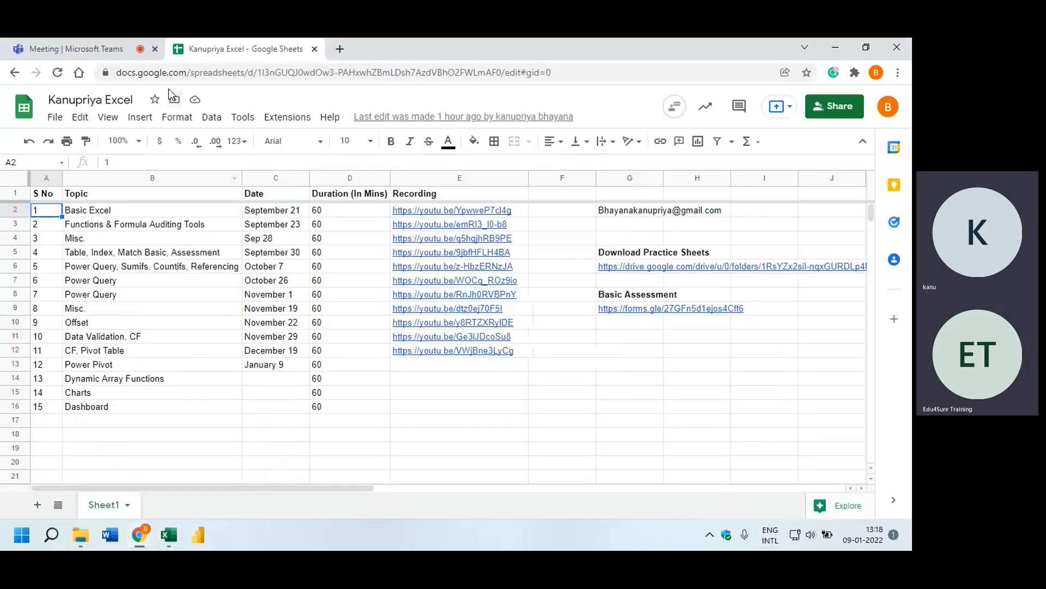
click(118, 50)
click(425, 426)
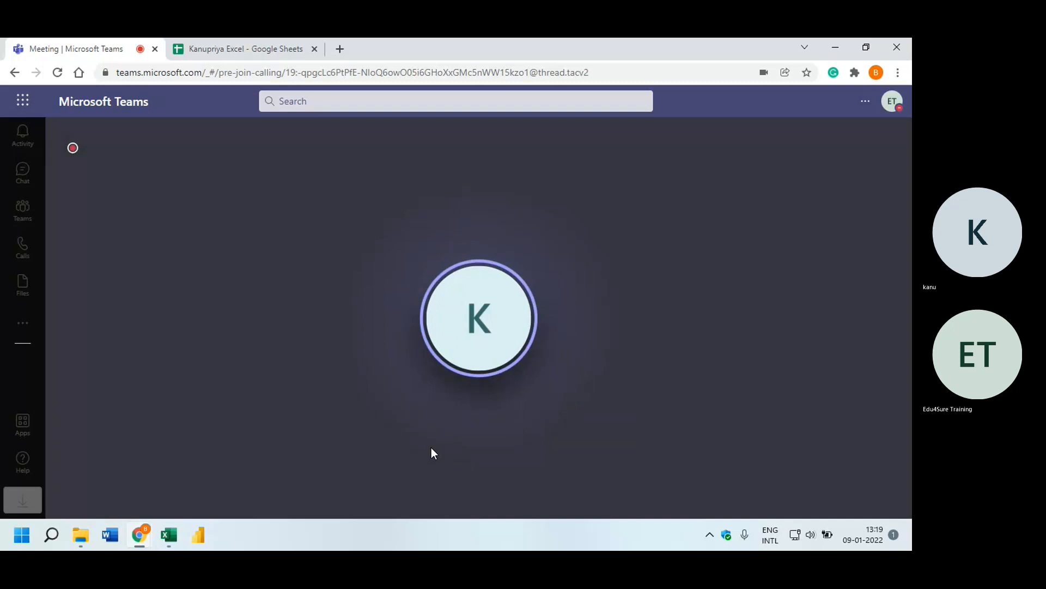
mouse_move(436, 358)
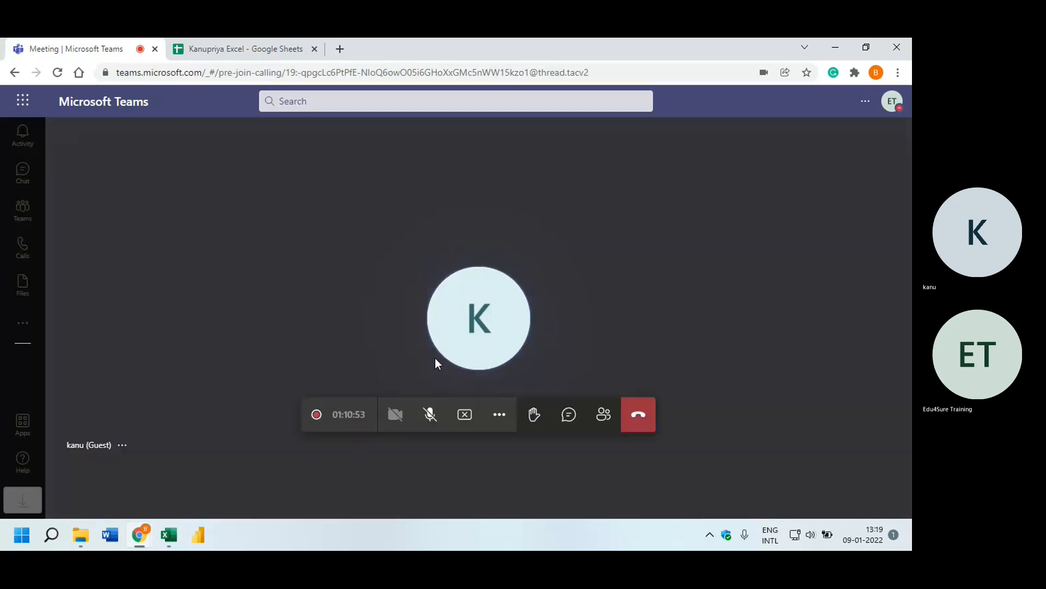
click(431, 416)
click(169, 534)
Step: Move the Sales chart to the right so that it spans about columns K to Q, and deselect it
click(231, 345)
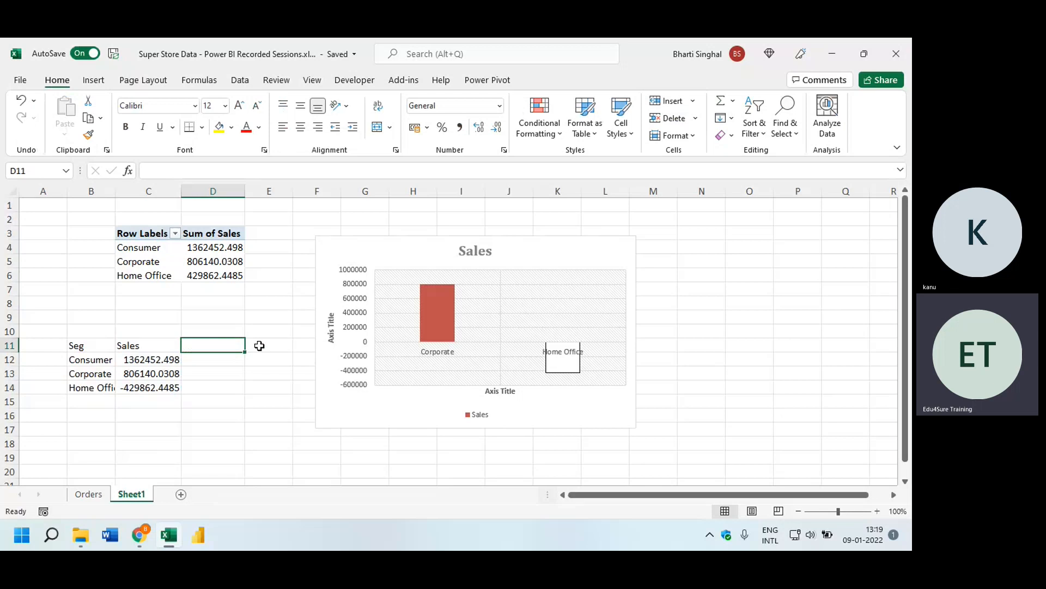
drag(381, 249, 612, 228)
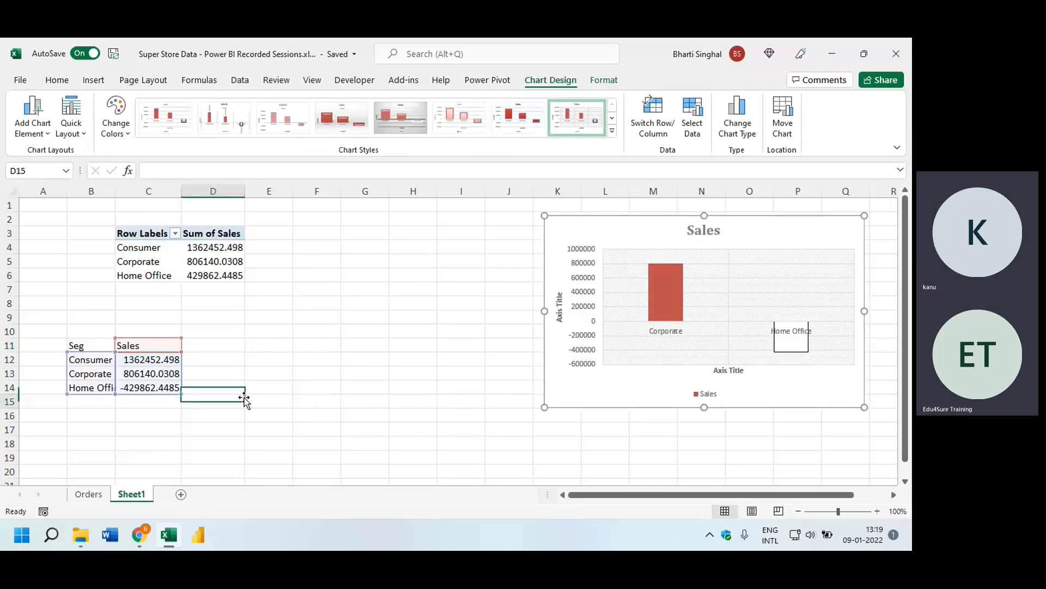
click(244, 397)
Step: Preview the Line chart type among all chart types available for insertion, and close the dialog without inserting a chart
click(90, 77)
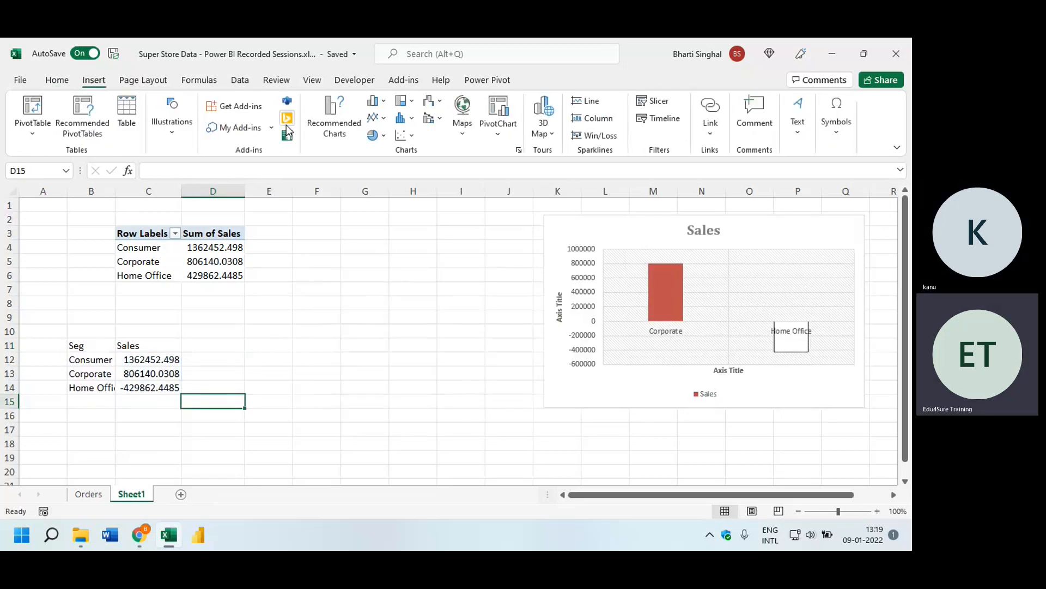
click(339, 131)
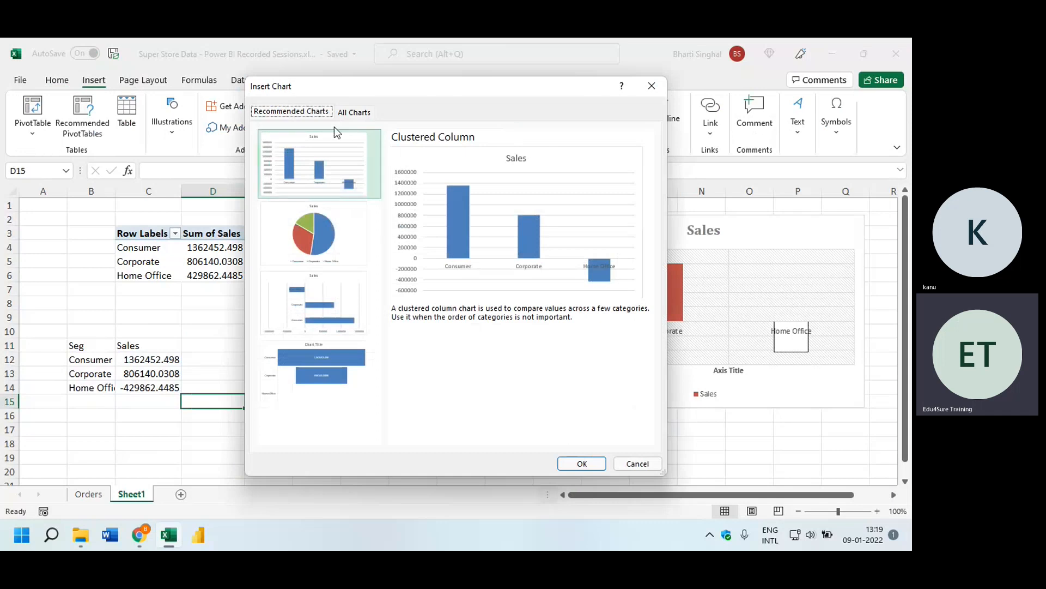
click(355, 111)
drag(430, 93, 523, 94)
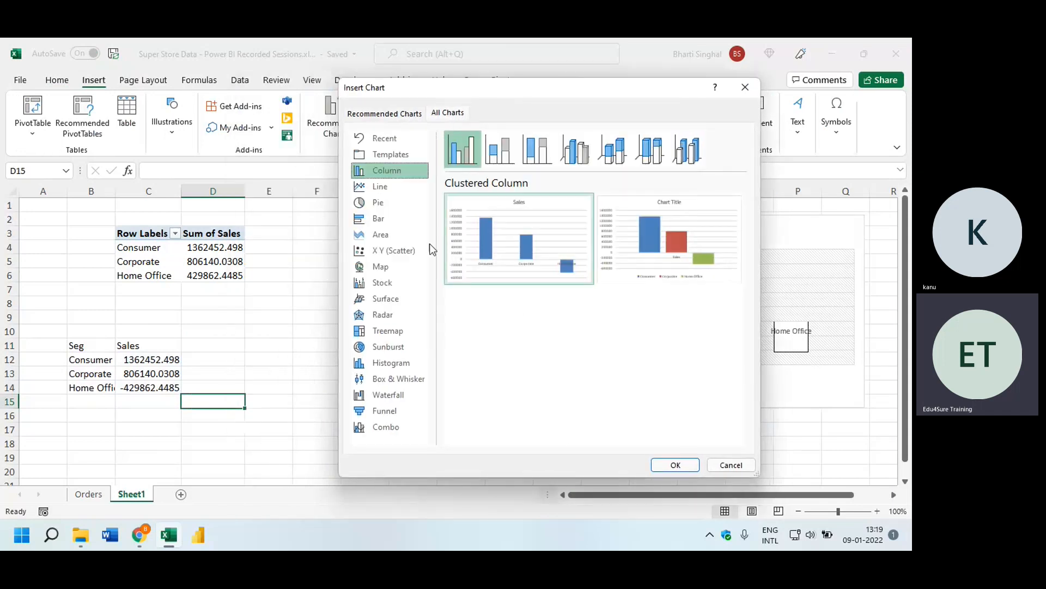
click(380, 186)
mouse_move(542, 230)
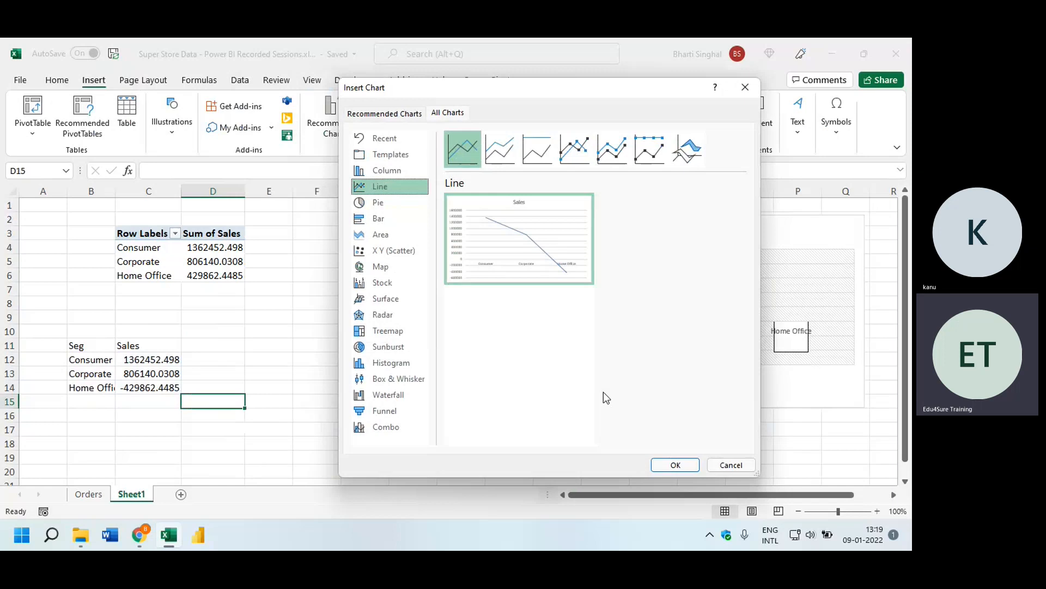
click(745, 87)
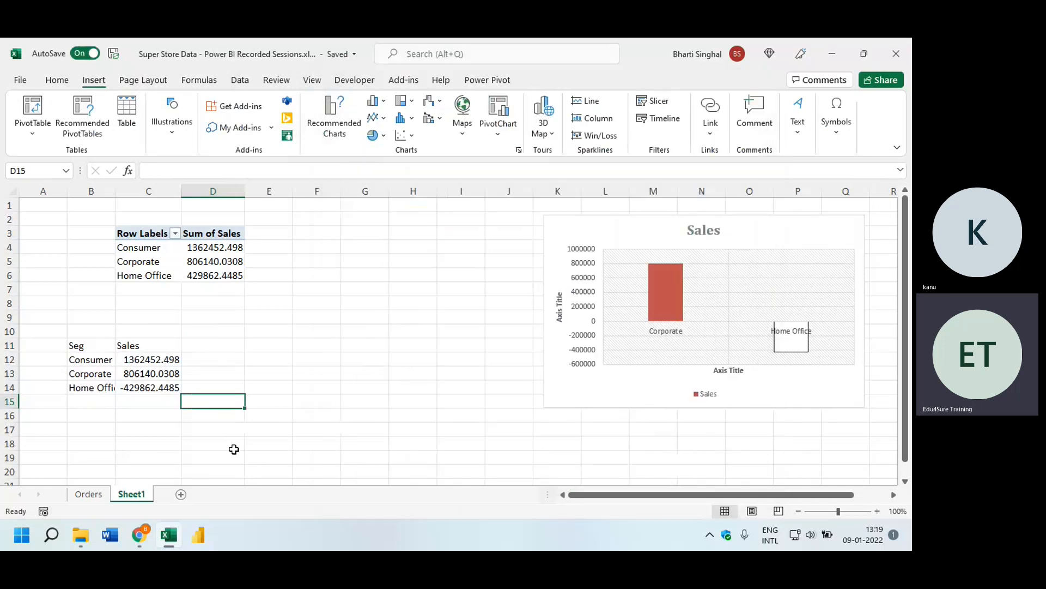
Step: Add a new blank worksheet to the workbook and return to Sheet1
click(181, 494)
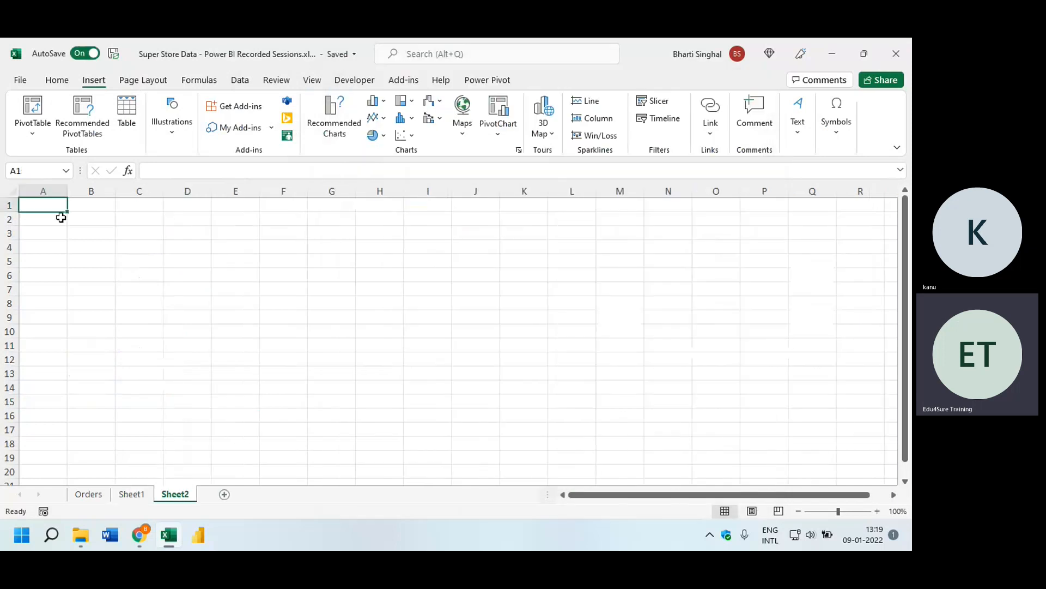
click(132, 494)
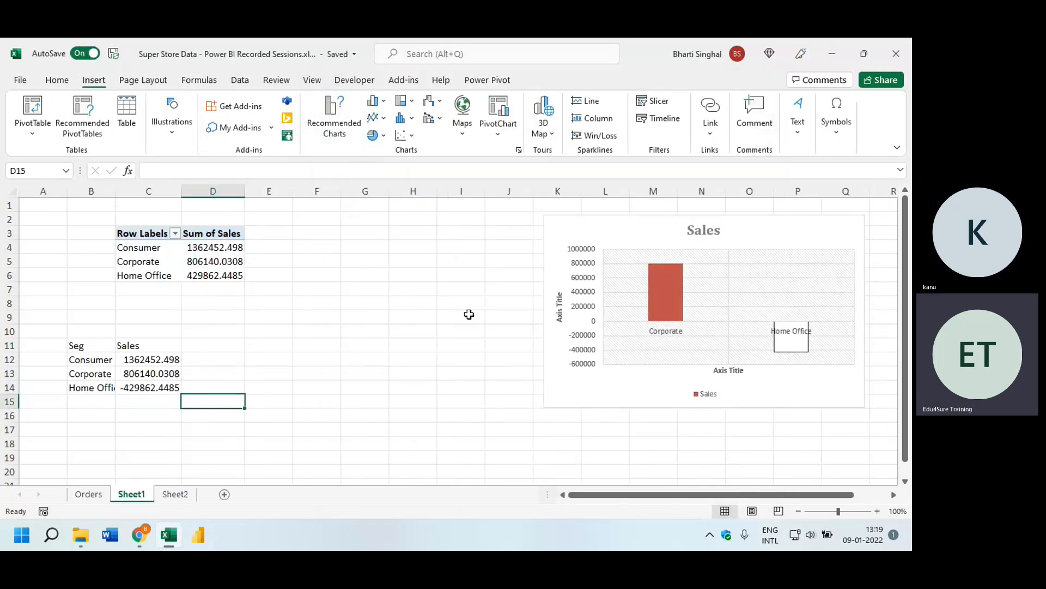
Step: Clear the copied Seg and Sales table in B11:C14 and delete the Sales chart from Sheet1
click(100, 348)
click(157, 232)
drag(95, 346, 164, 392)
key(Delete)
click(600, 236)
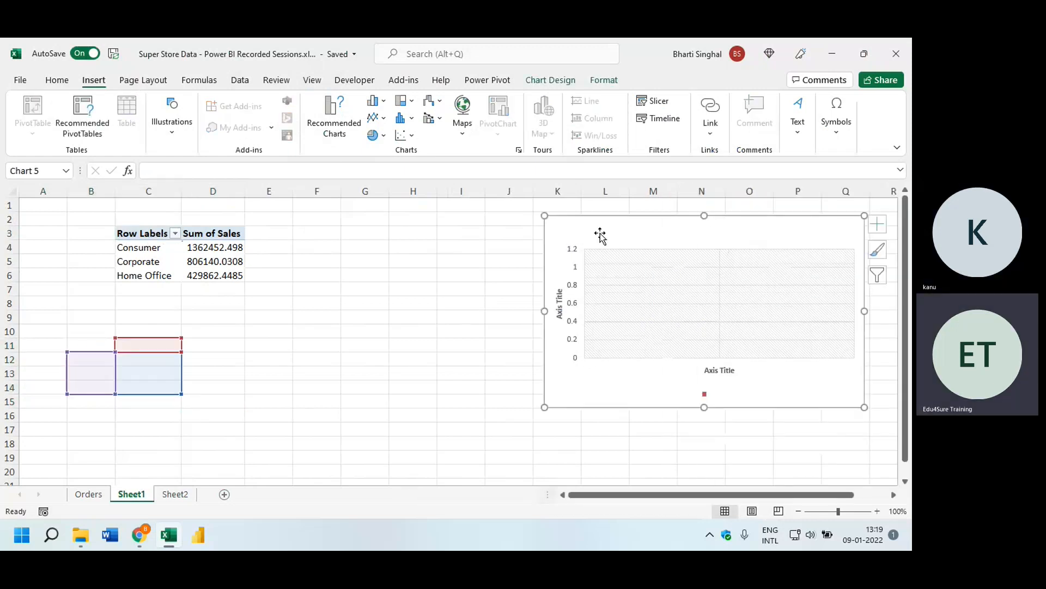
key(Delete)
Step: Remove the Sales field from the PivotTable at C3
click(136, 231)
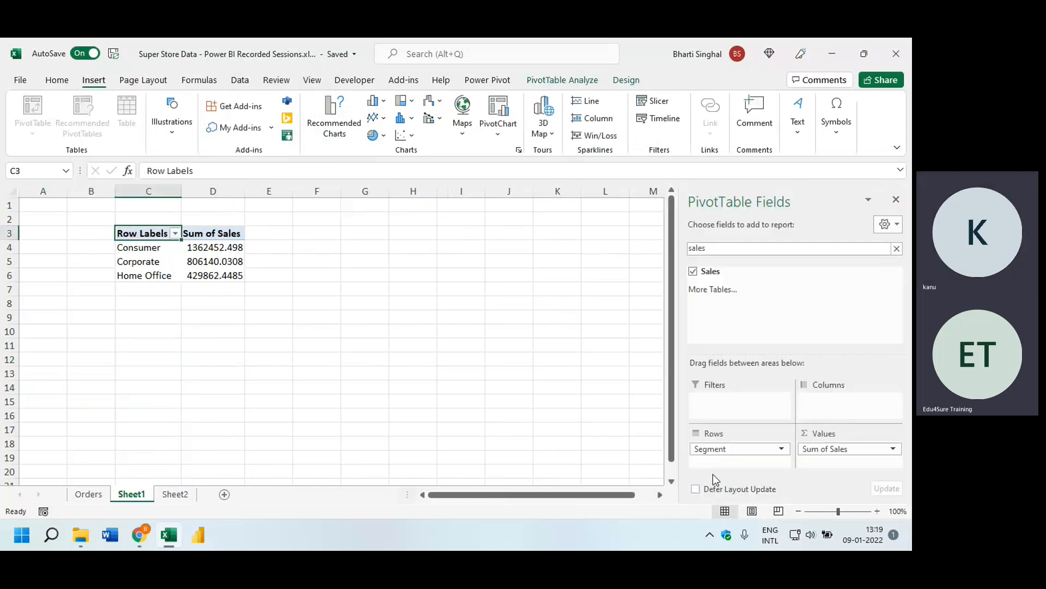
click(782, 449)
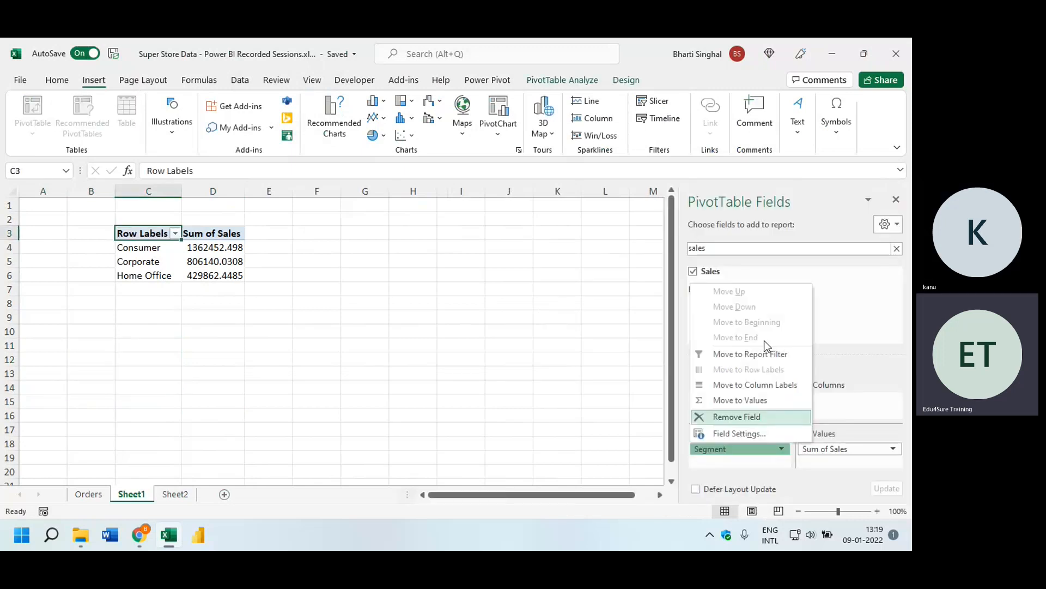
click(693, 271)
Step: Search the PivotTable field list for "date"
click(719, 249)
double_click(718, 250)
text(date)
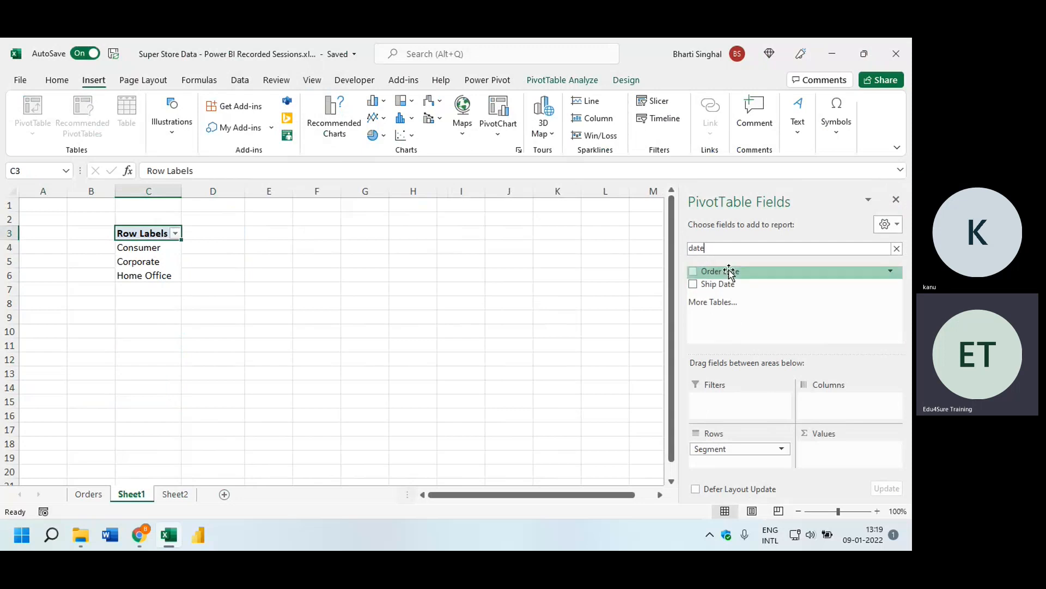
Step: Replace Segment with Order Date in the pivot table's rows and add Sales to the values
drag(729, 270, 772, 300)
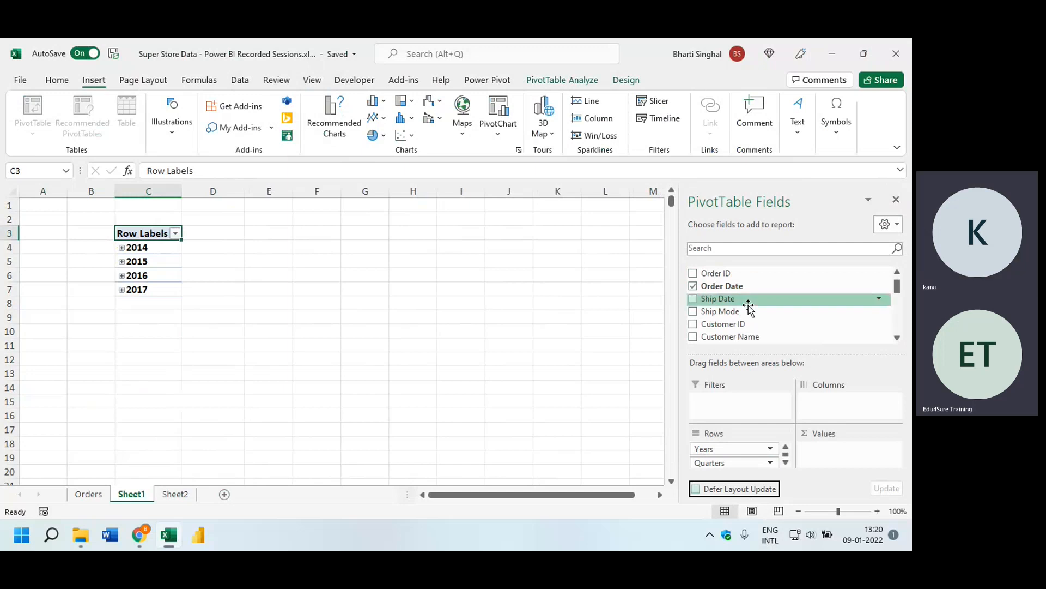
click(728, 250)
text(sales)
drag(725, 276, 867, 467)
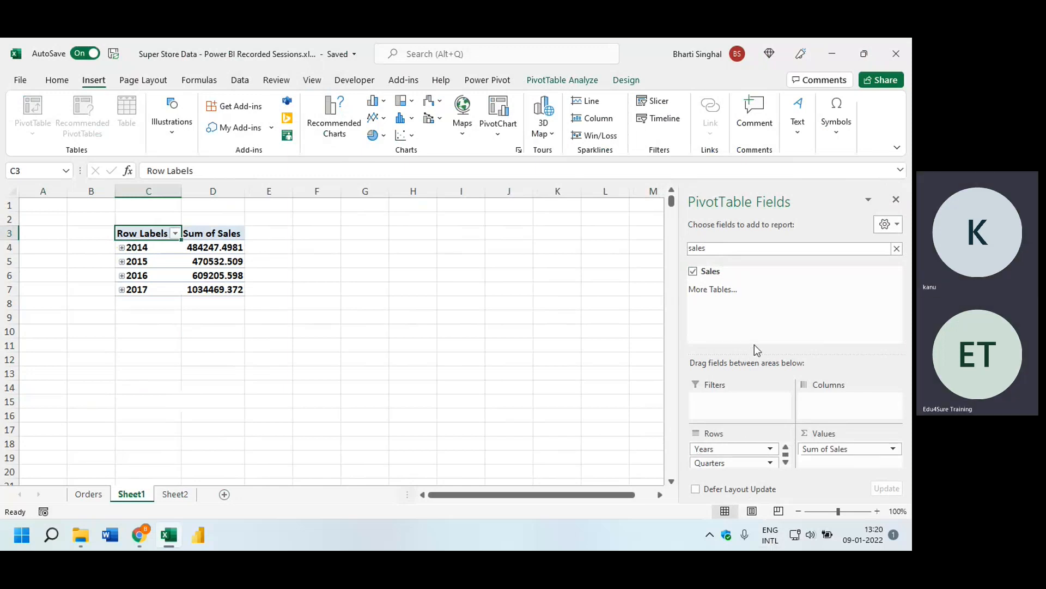
Step: Remove the Years and Quarters fields from the pivot rows and select the remaining month labels
drag(750, 355, 750, 280)
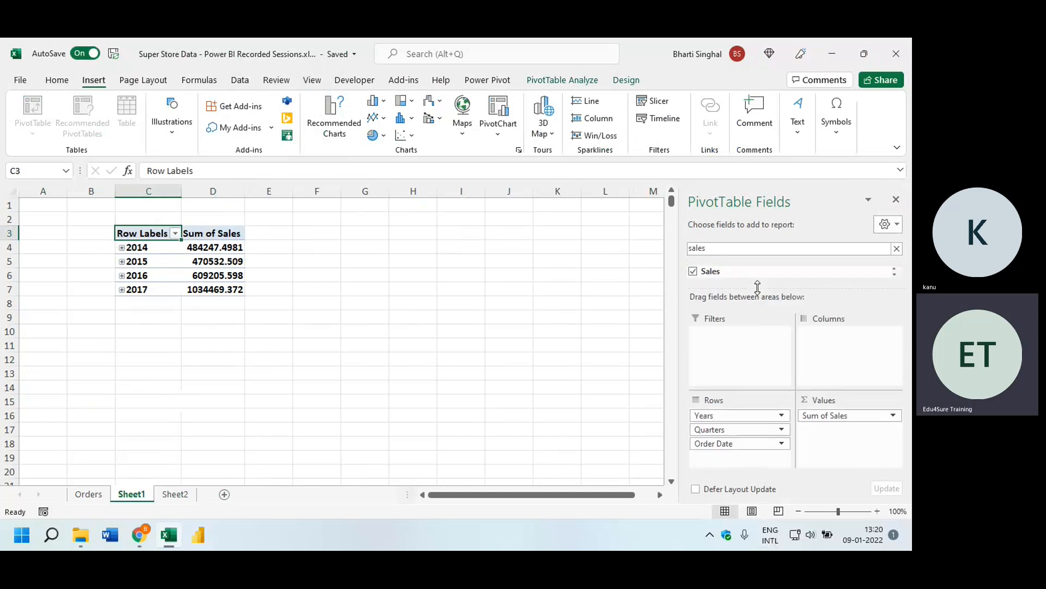
click(777, 439)
click(727, 451)
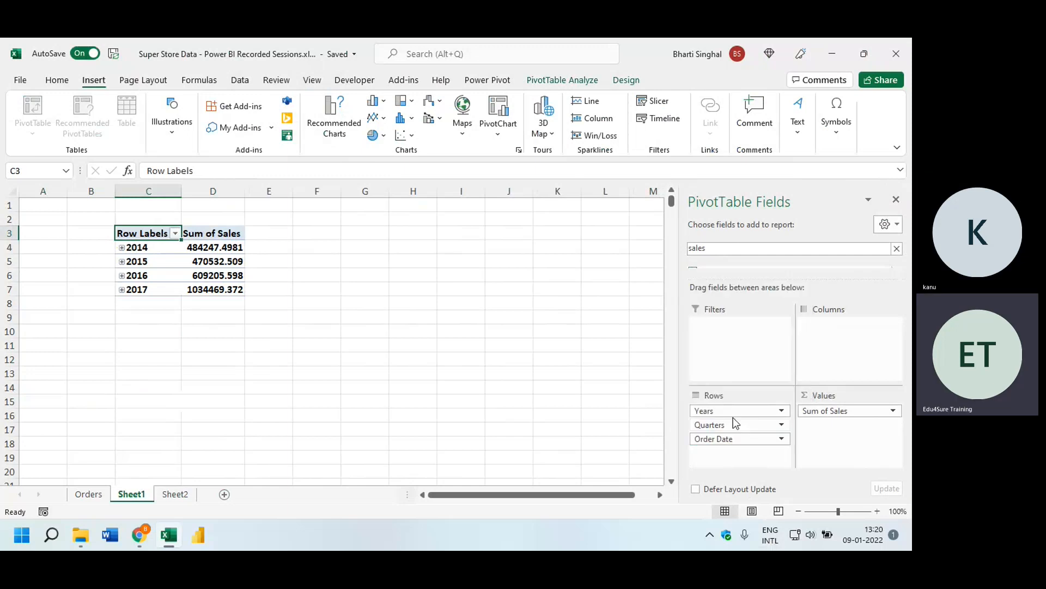
click(782, 410)
click(731, 375)
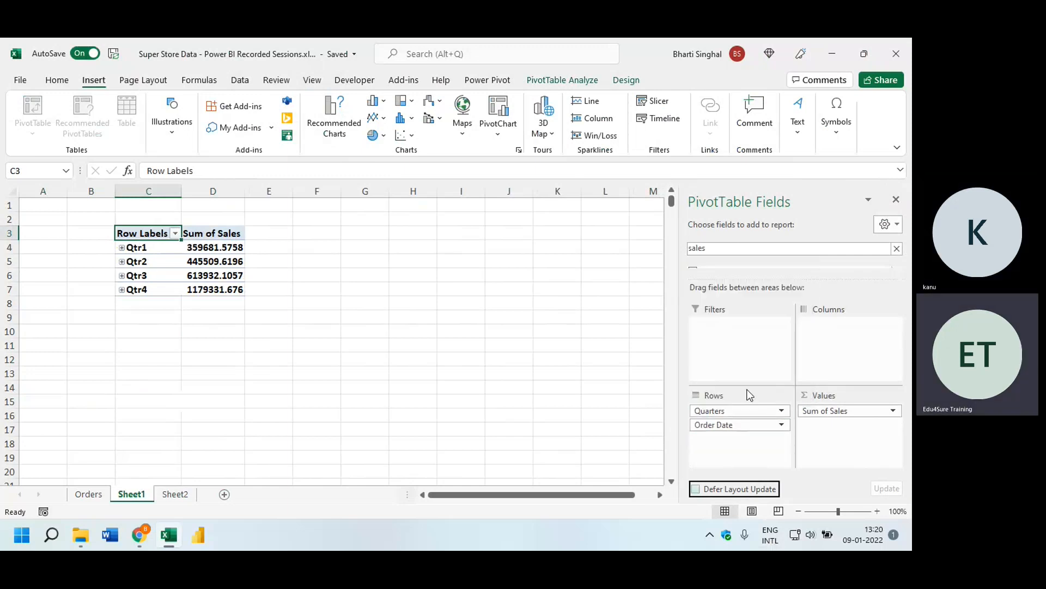
click(782, 411)
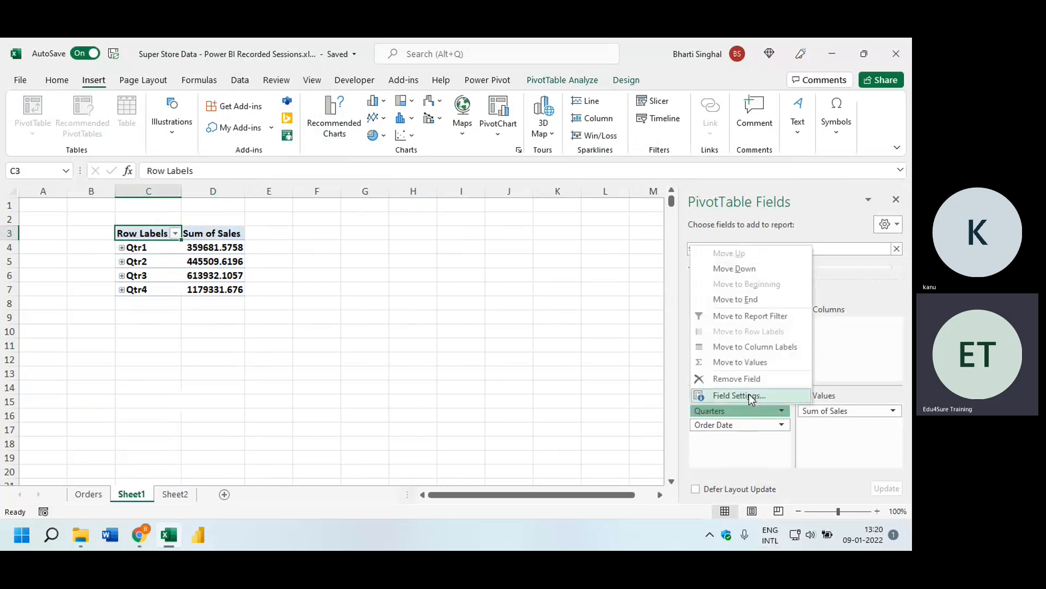
click(752, 391)
drag(144, 248, 145, 402)
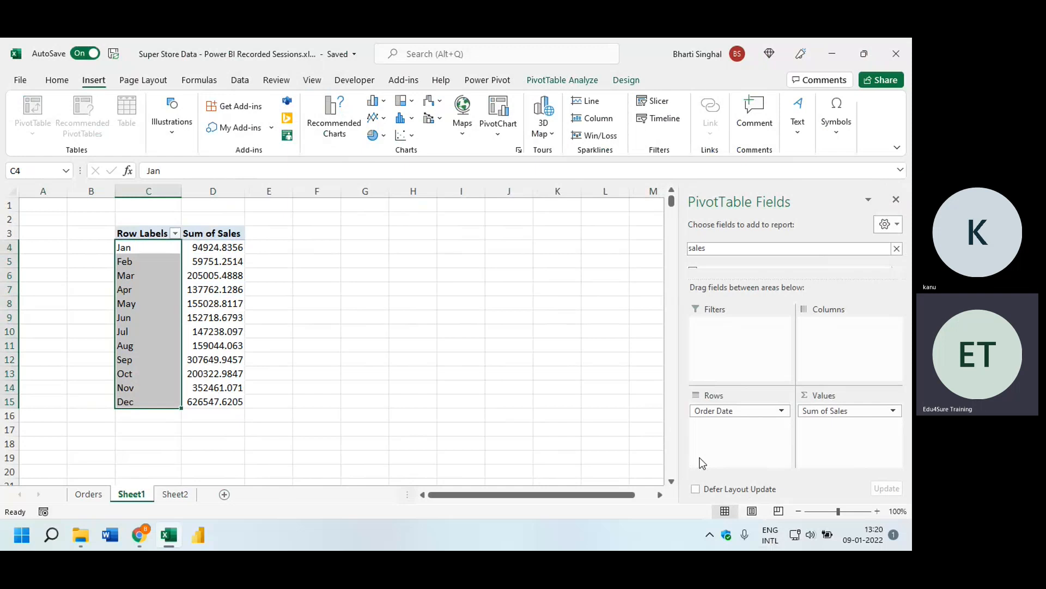
Step: Examine the Order Date column in the Orders sheet and return to Sheet1
click(84, 495)
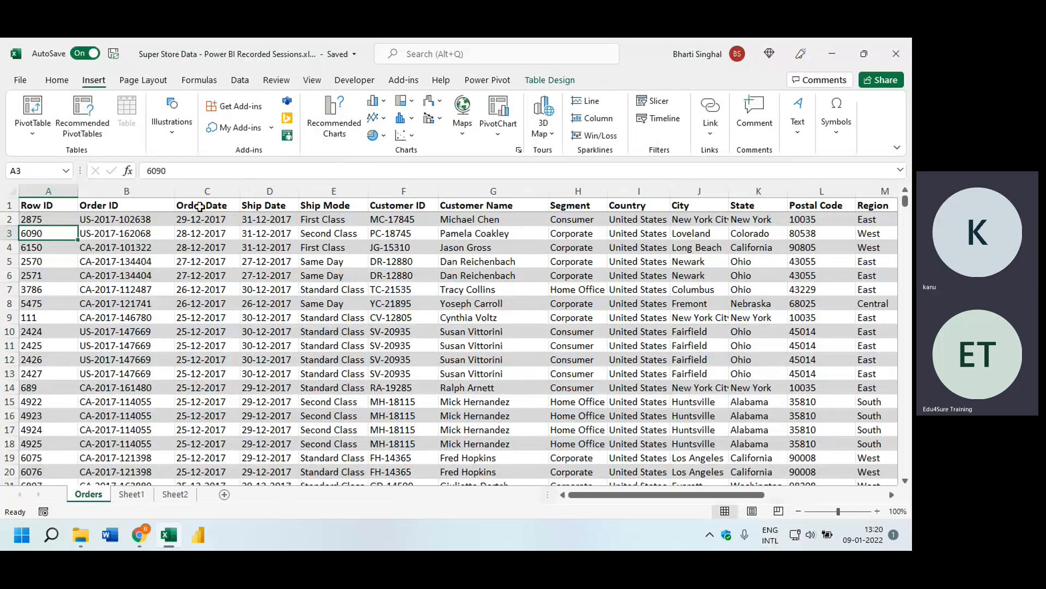
drag(207, 205, 207, 373)
click(138, 497)
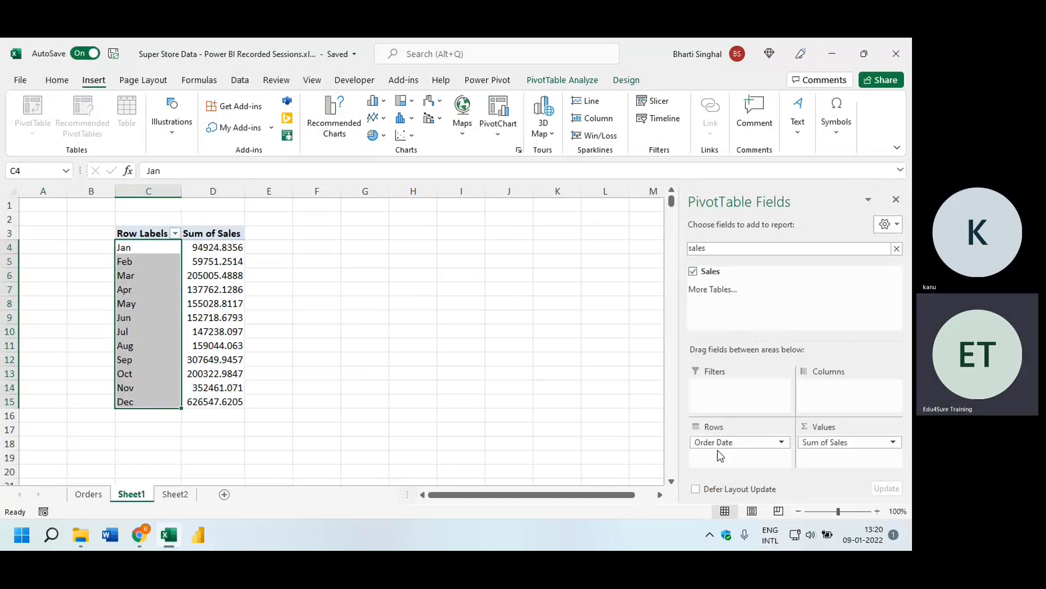
Step: Replace Order Date with the Years field in the pivot table's rows
click(739, 445)
click(734, 412)
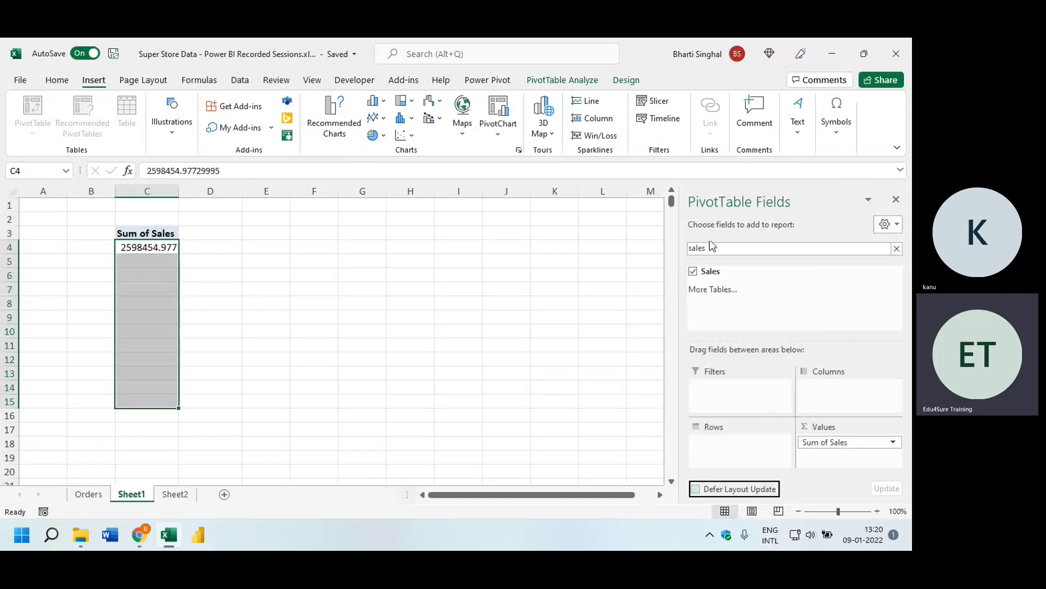
text(yeaqr)
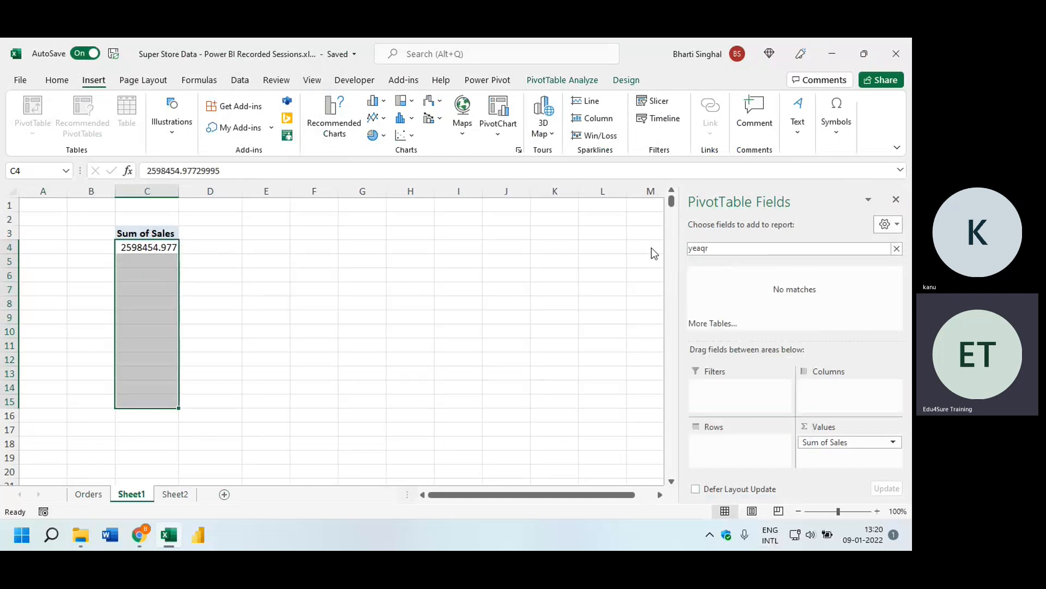
key(BackSpace)
key(BackSpace)
drag(711, 271, 728, 460)
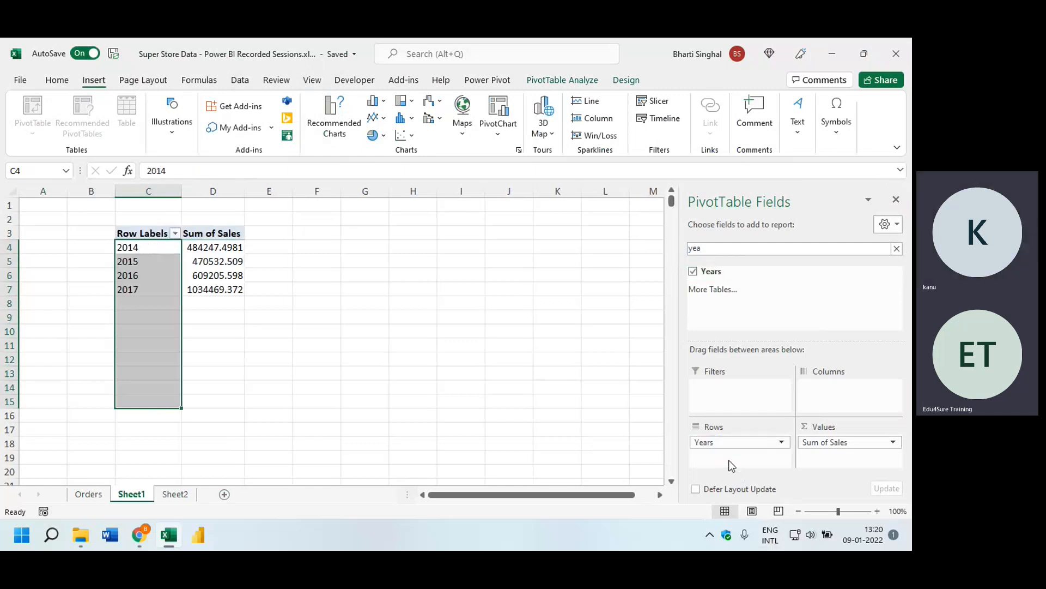
click(317, 345)
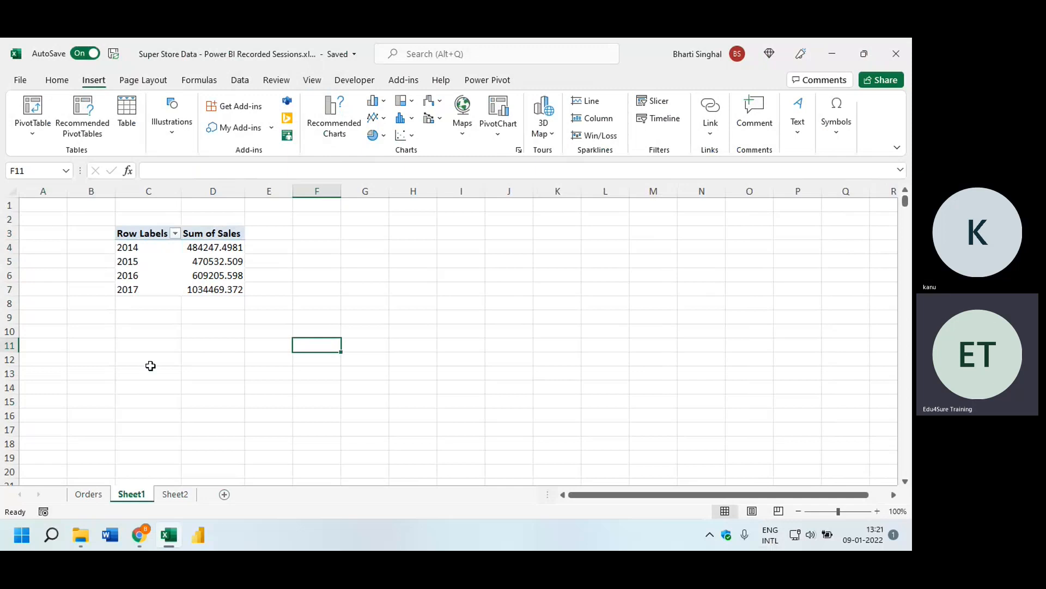
Step: Switch to the Microsoft Teams meeting in Chrome, mute and unmute the microphone, and return to the Excel workbook
click(140, 534)
click(127, 499)
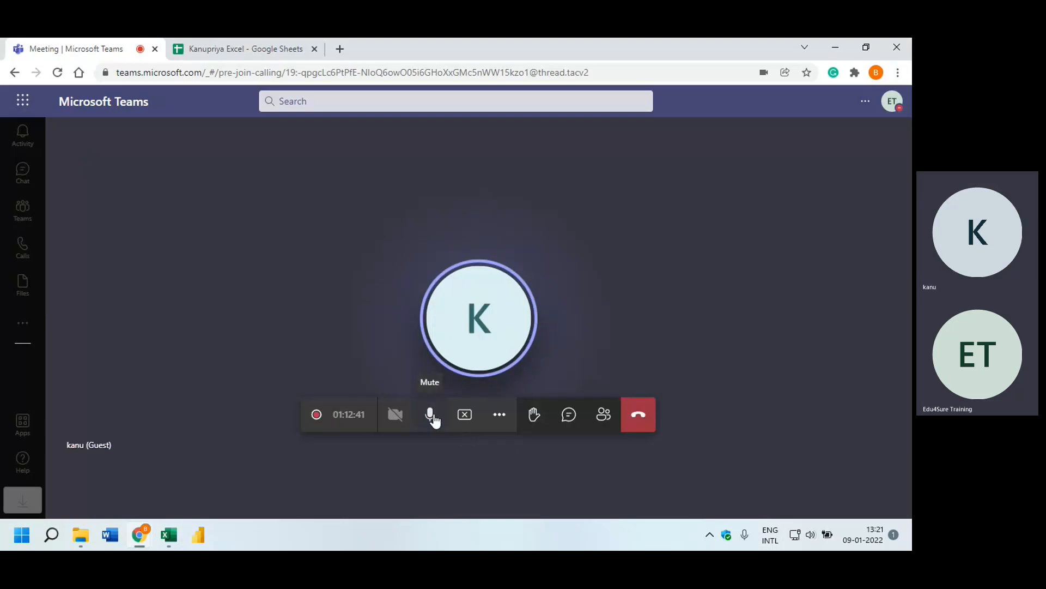
click(434, 415)
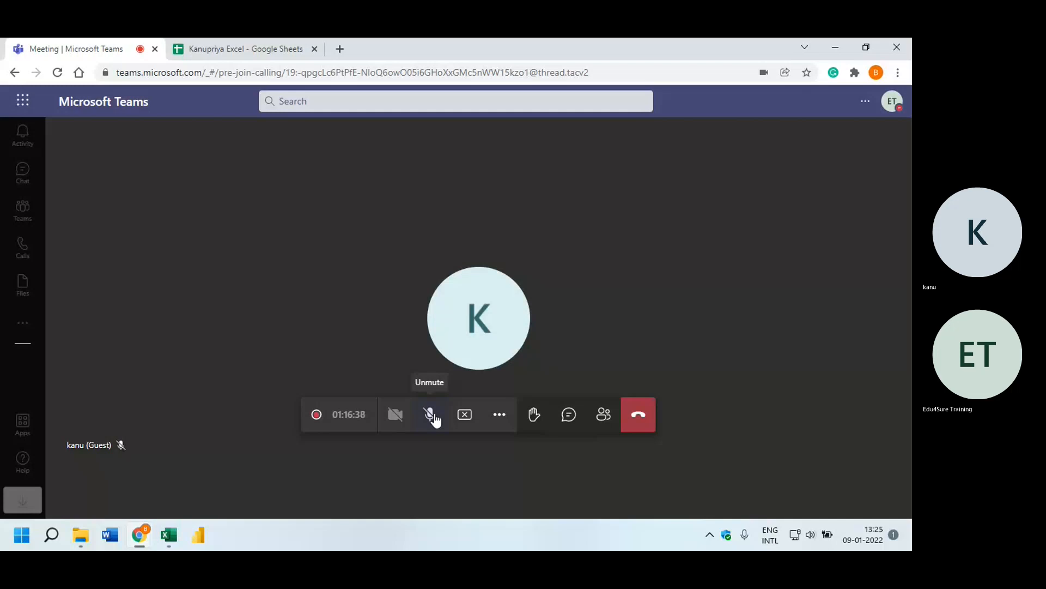
click(433, 415)
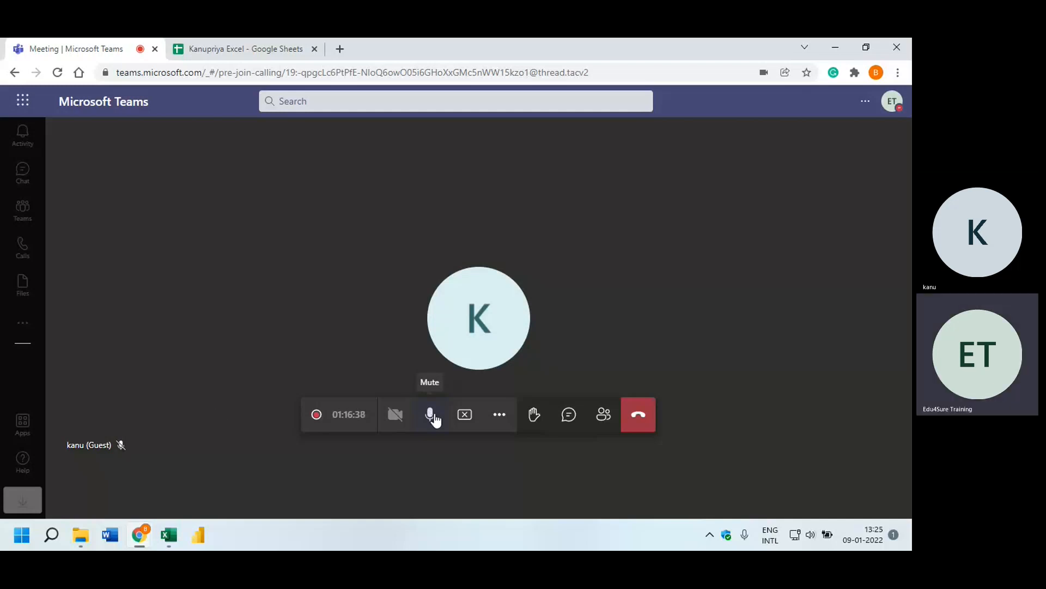
click(170, 535)
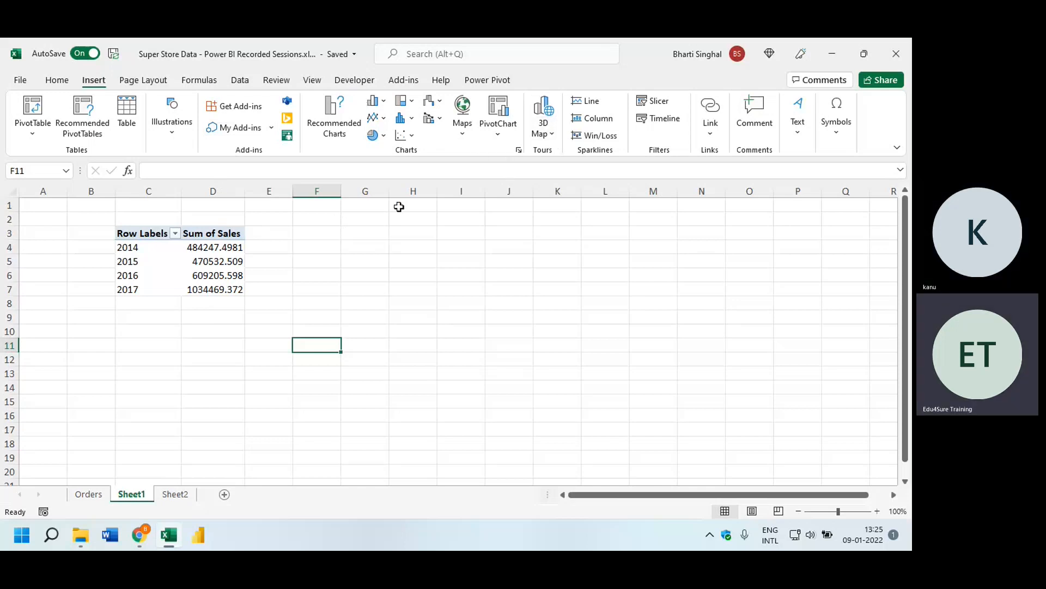
Step: Try to create a forecast sheet from the pivot table's years and sales in C4:D7
click(240, 80)
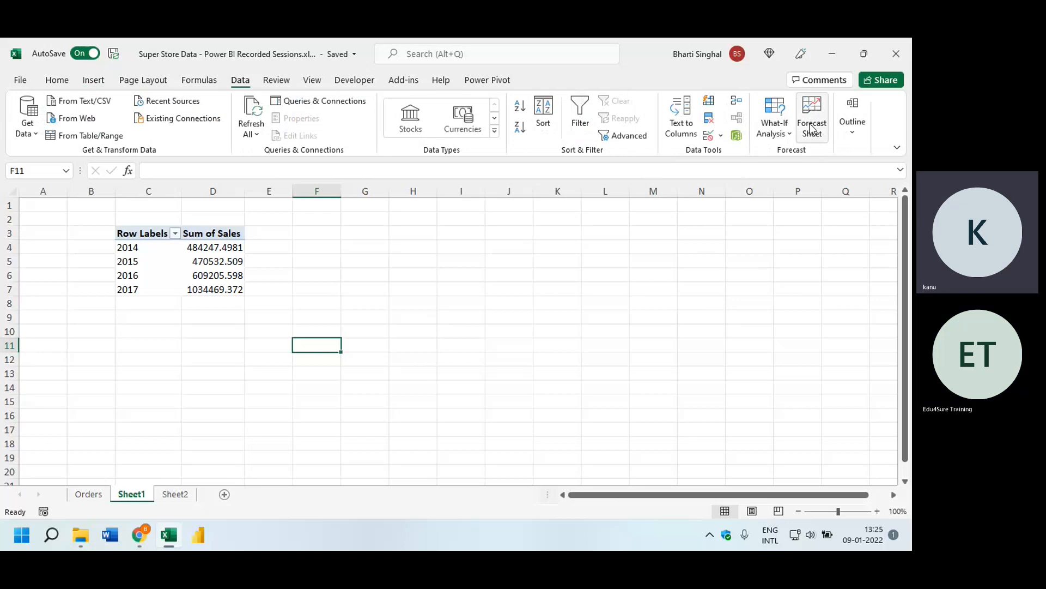
drag(131, 248, 221, 291)
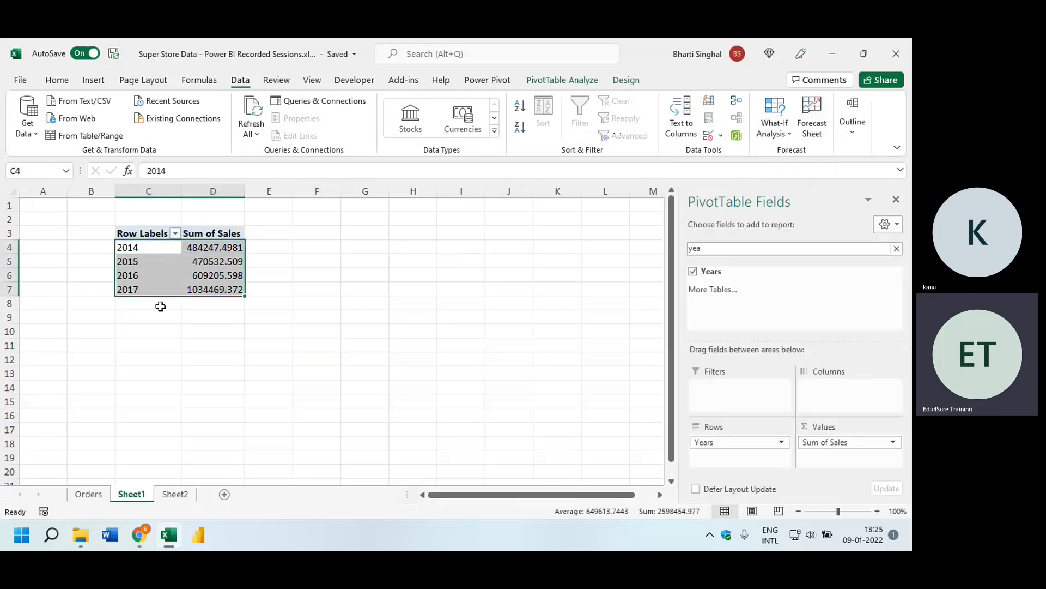
click(814, 121)
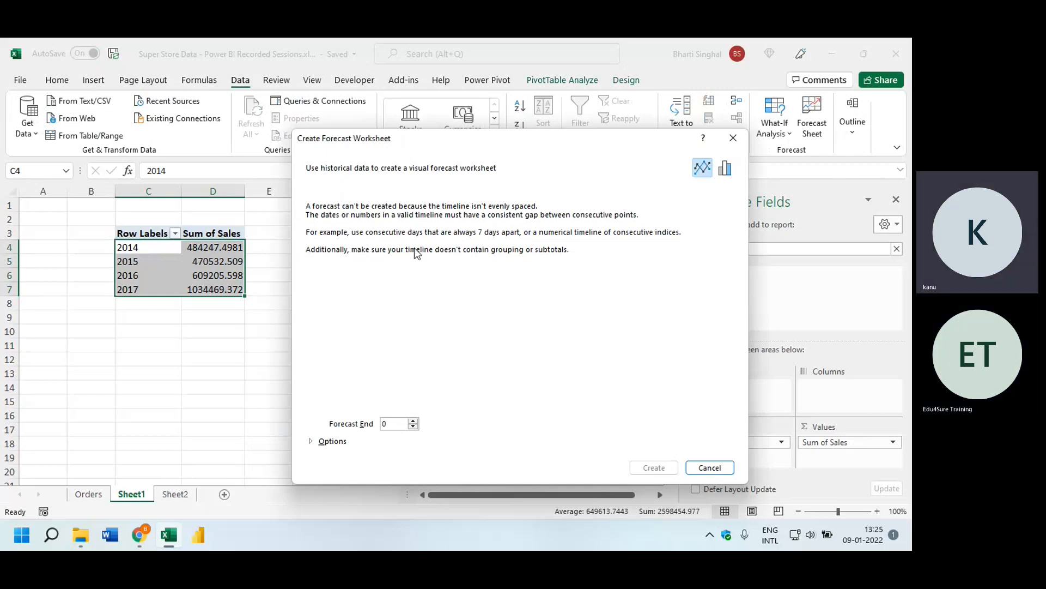
click(733, 139)
Step: Format the pivot table's year labels in C4:C7 as Date with the *14-03-2012 type
click(144, 289)
click(145, 252)
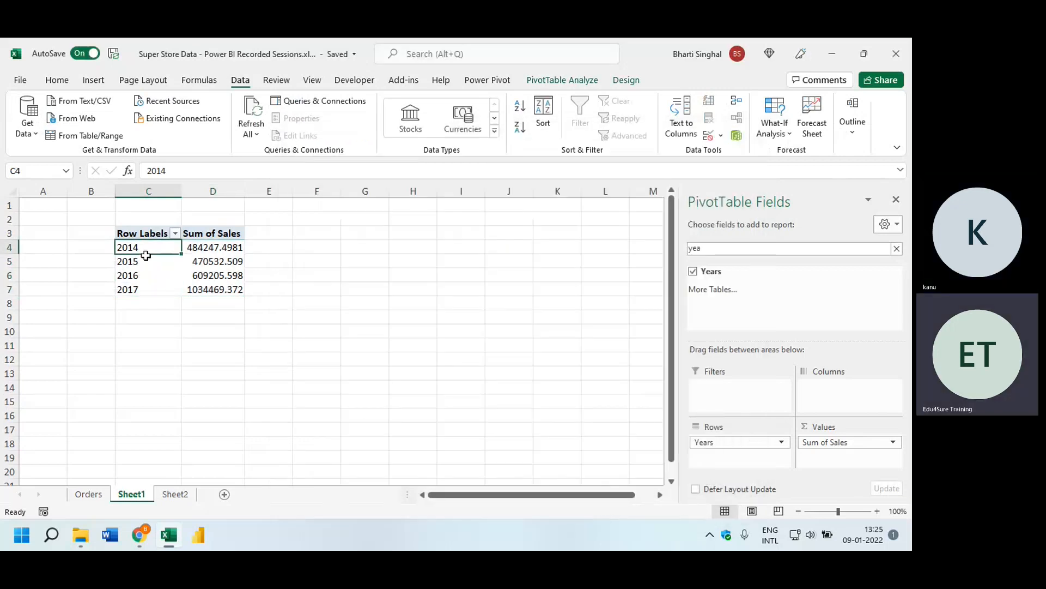
drag(146, 255, 145, 289)
right_click(153, 246)
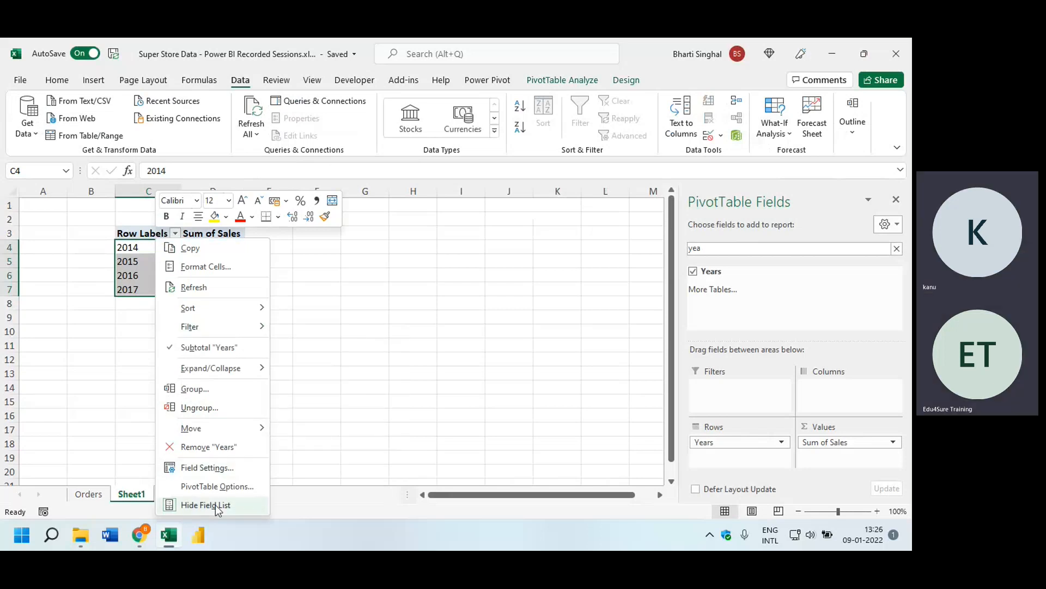
key(Escape)
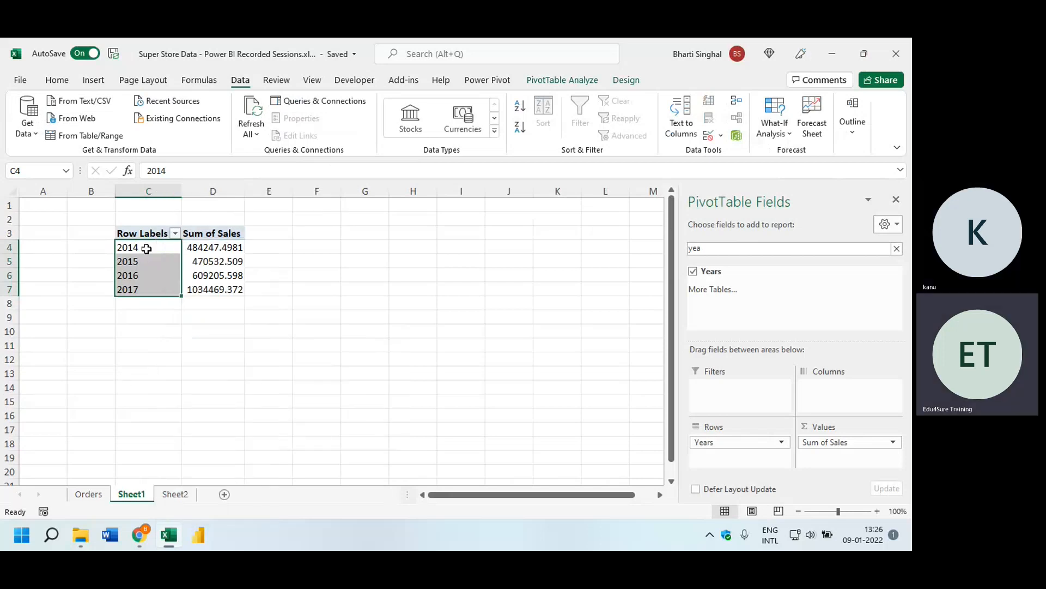
right_click(152, 288)
click(216, 267)
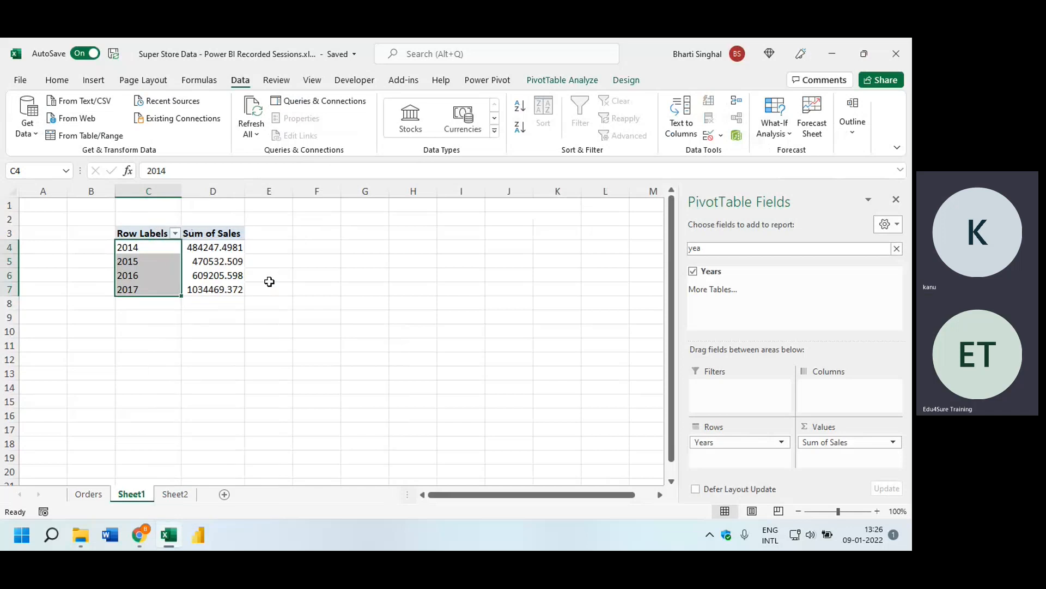
click(60, 196)
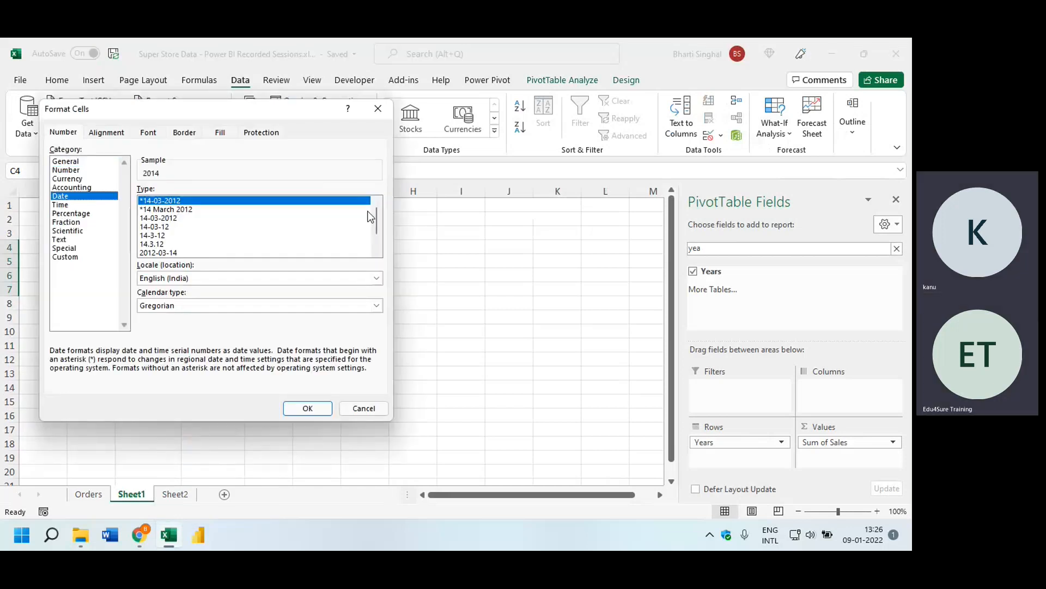
click(329, 410)
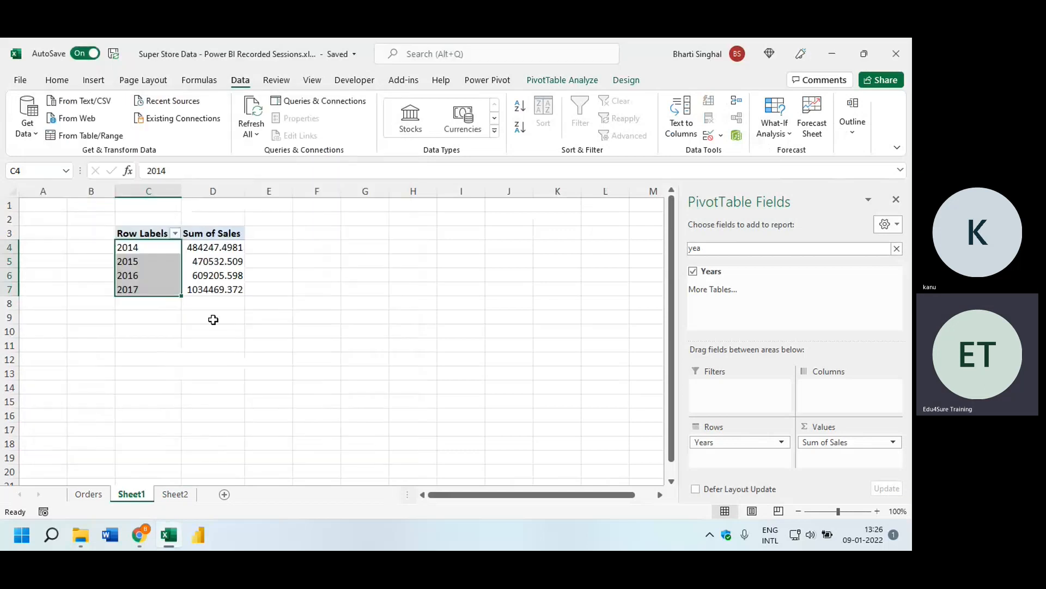
Step: Try to create a forecast sheet with only the year labels in C4:C7 selected
click(812, 117)
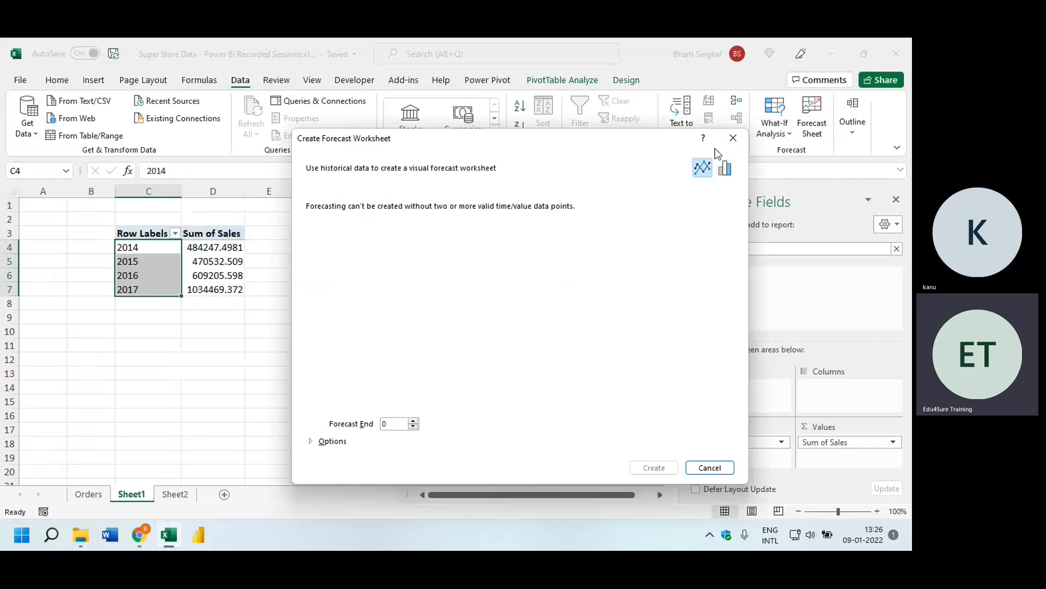
click(733, 138)
Step: Copy the pivot table's year and sales data from C4:D7 and paste it at C10
drag(133, 247, 204, 288)
key(ctrl+c)
click(141, 327)
key(ctrl+v)
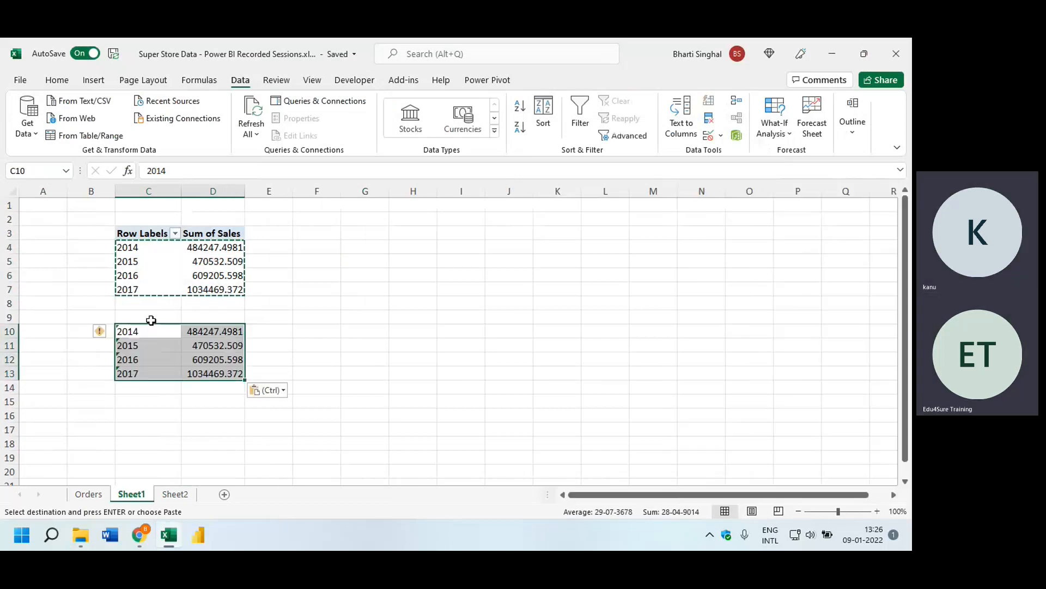
Step: Convert the pasted years in C10:C13 from text to numbers
click(149, 313)
click(122, 333)
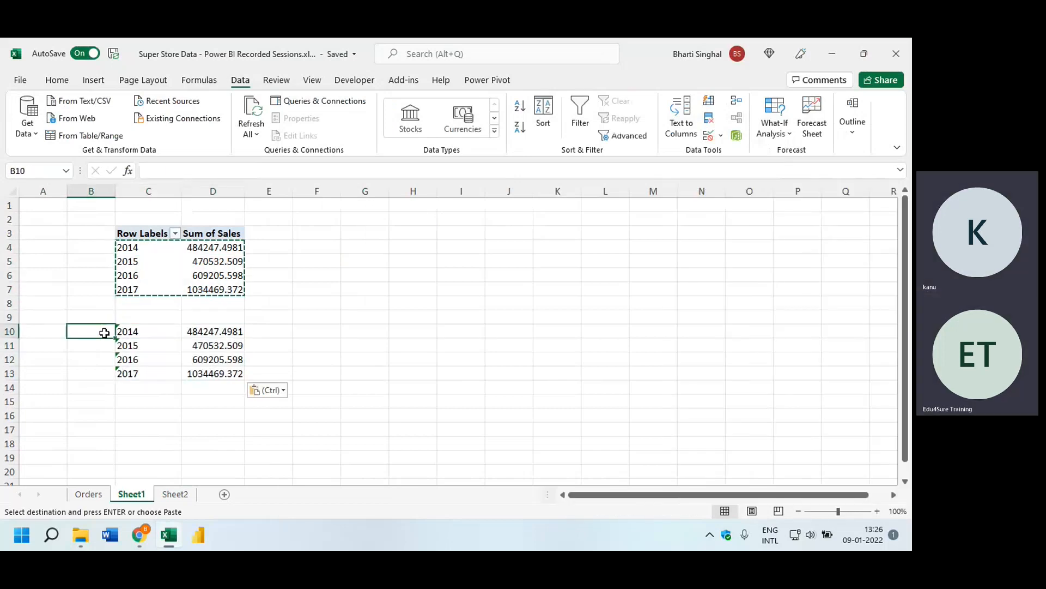
click(101, 334)
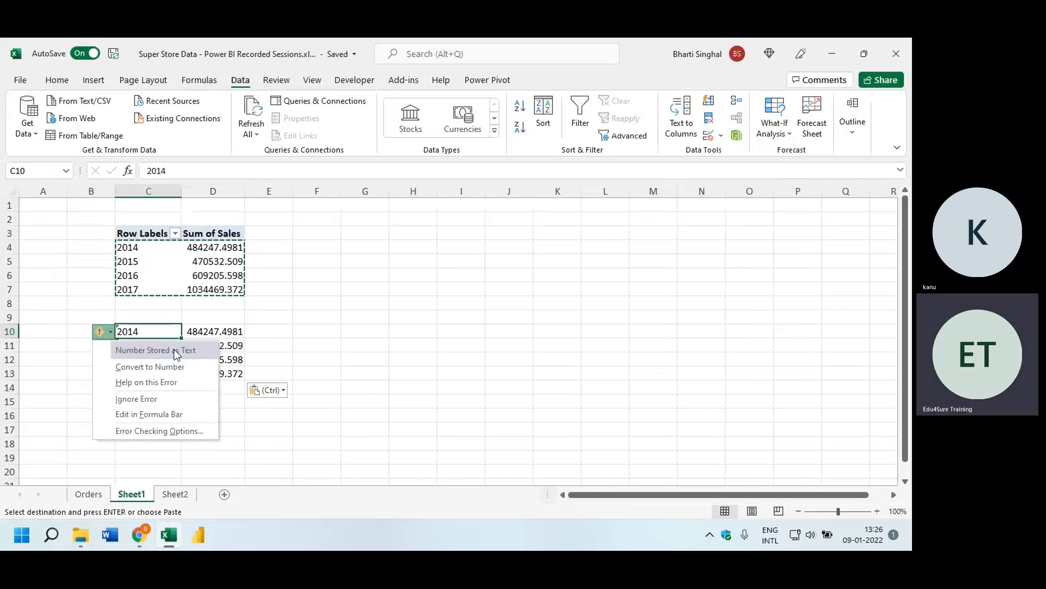
click(175, 366)
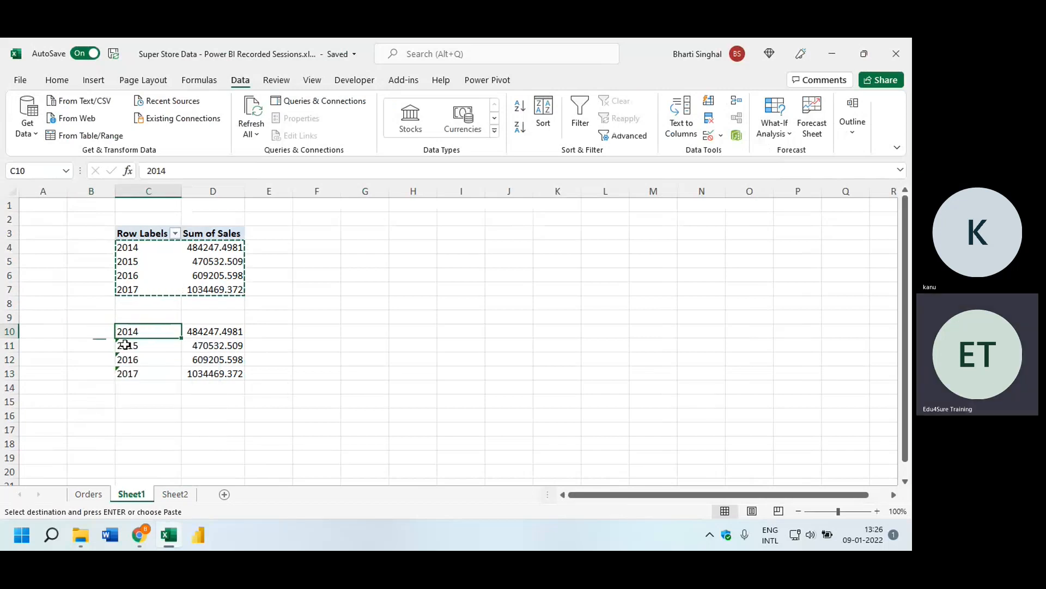
drag(122, 345, 128, 371)
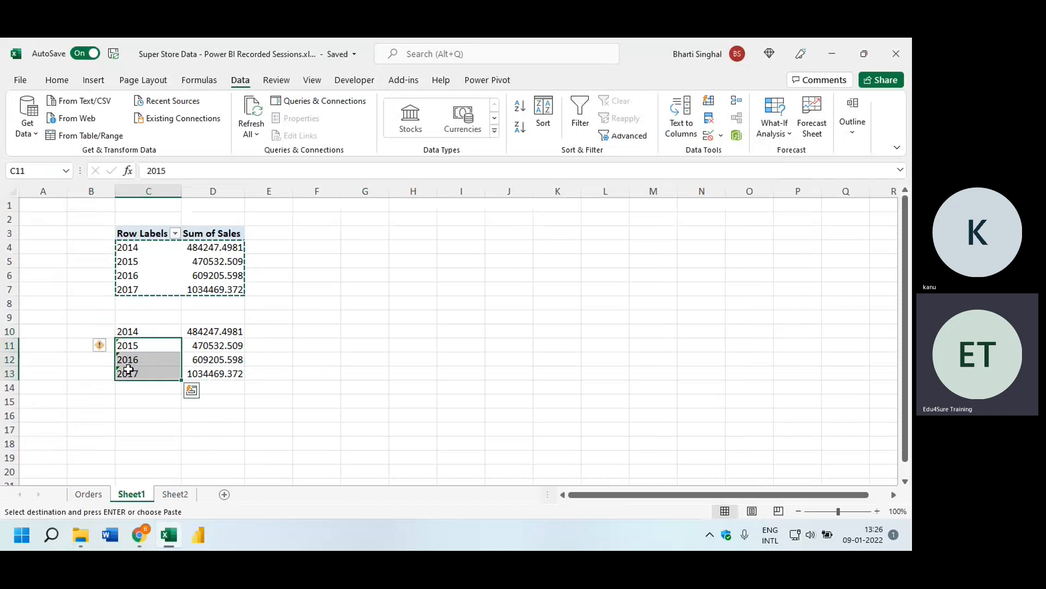
click(109, 346)
click(163, 380)
Step: Add the headers Year in C9 and Sales in D9 above the pasted data
click(147, 318)
text(Year)
key(Tab)
text(Sal)
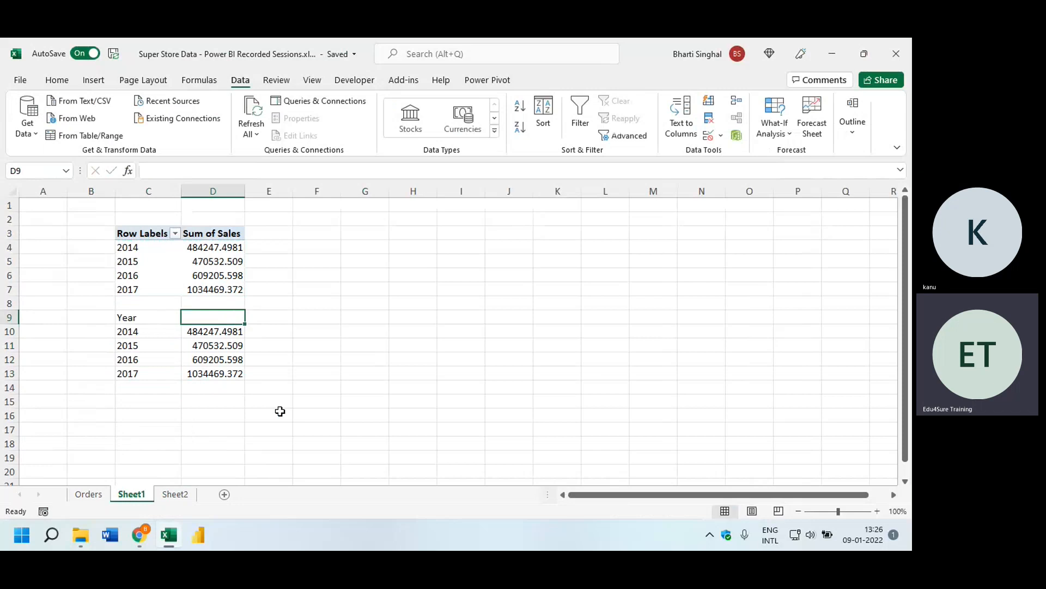
text(es)
click(280, 410)
Step: Start a forecast worksheet from the year and sales data in C9:D13, with the forecast end set to 2021
drag(126, 318, 213, 377)
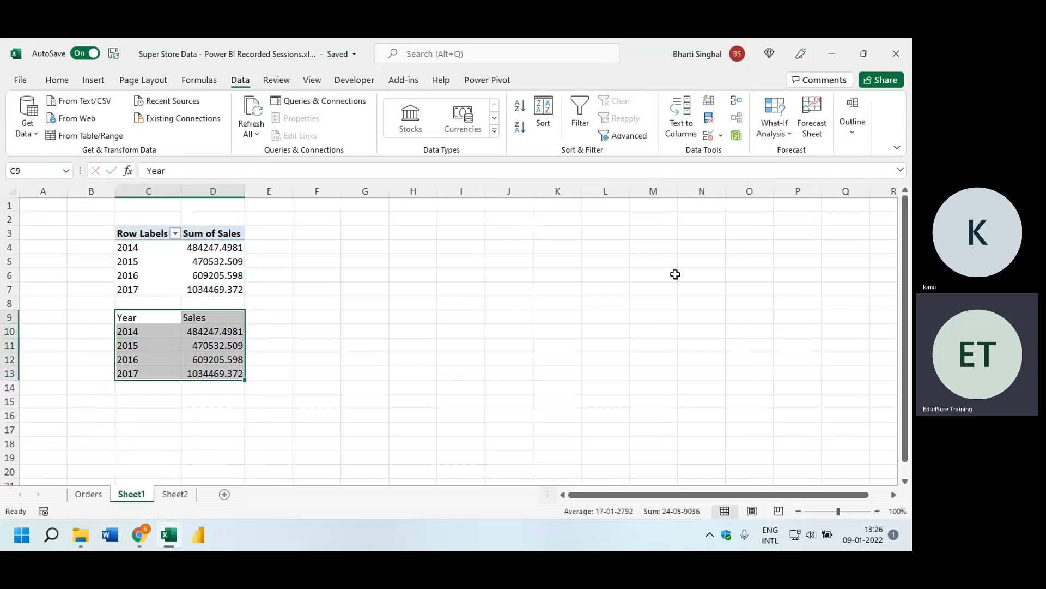
click(827, 131)
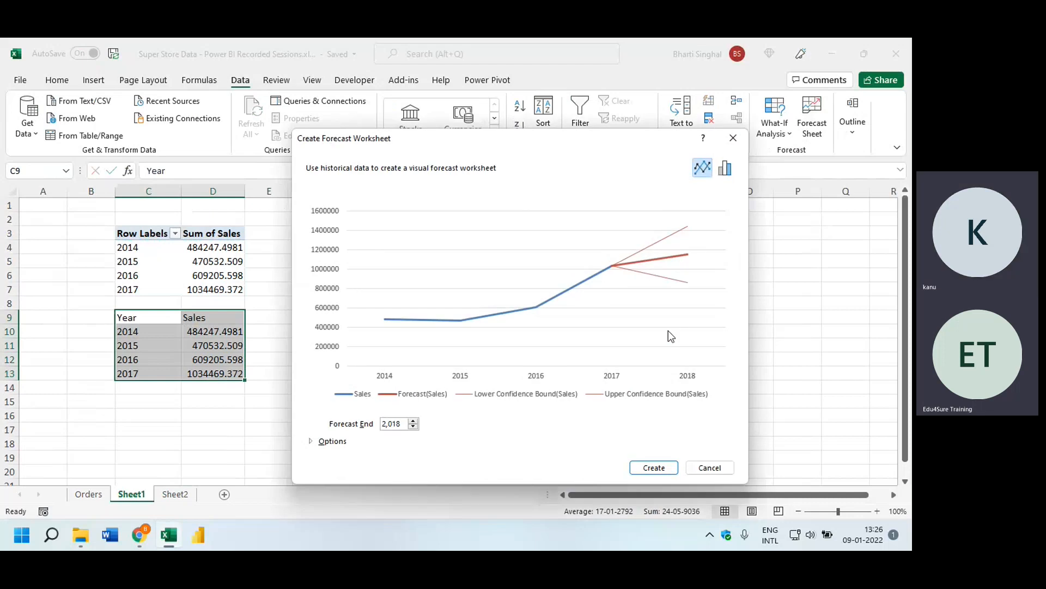
click(414, 420)
click(414, 421)
click(413, 421)
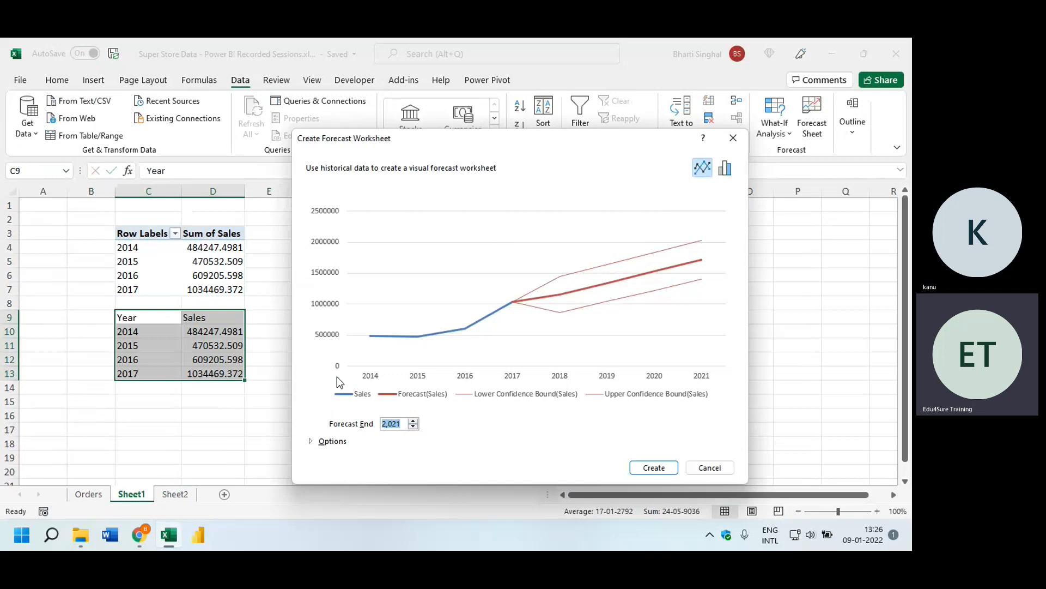
Step: Set the forecast's confidence interval to 99.99% and create the forecast sheet
click(311, 440)
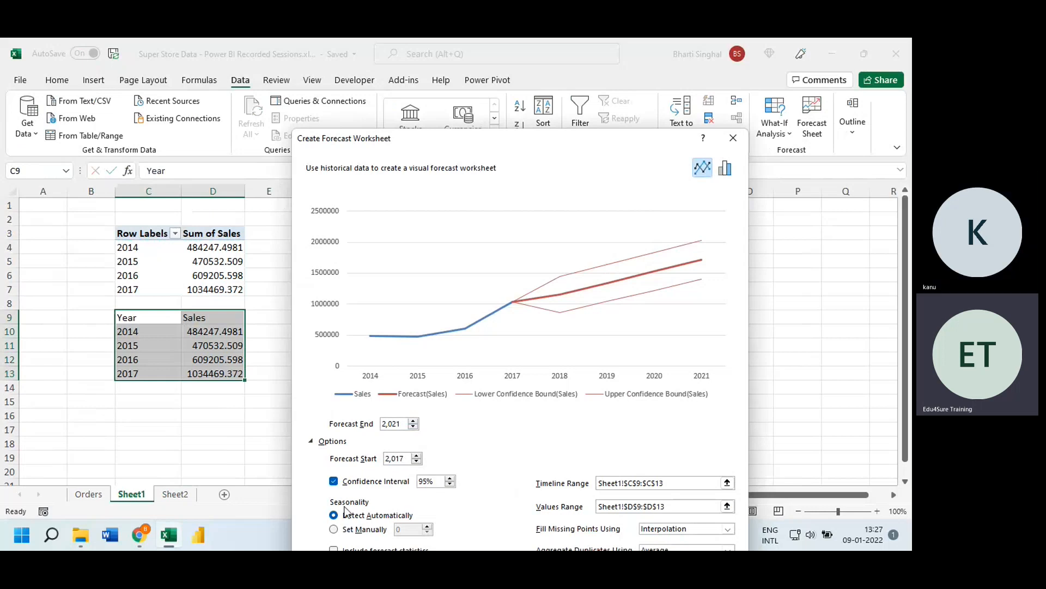
click(451, 478)
click(450, 478)
click(450, 478)
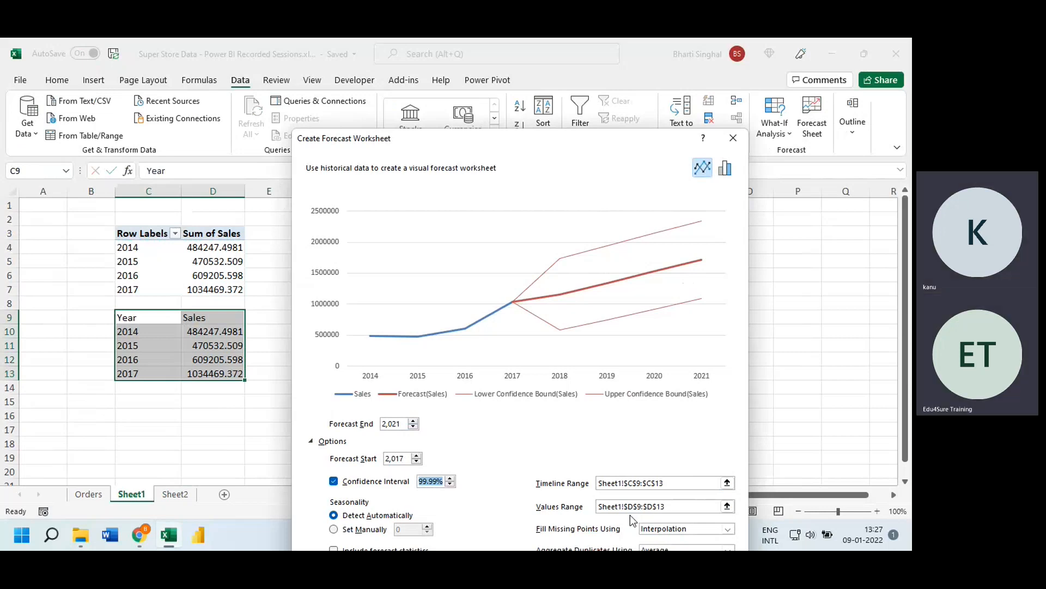
key(Return)
Step: Move and shrink the forecast chart on Sheet3 so that it sits beside the forecast table without covering it
drag(492, 273, 323, 361)
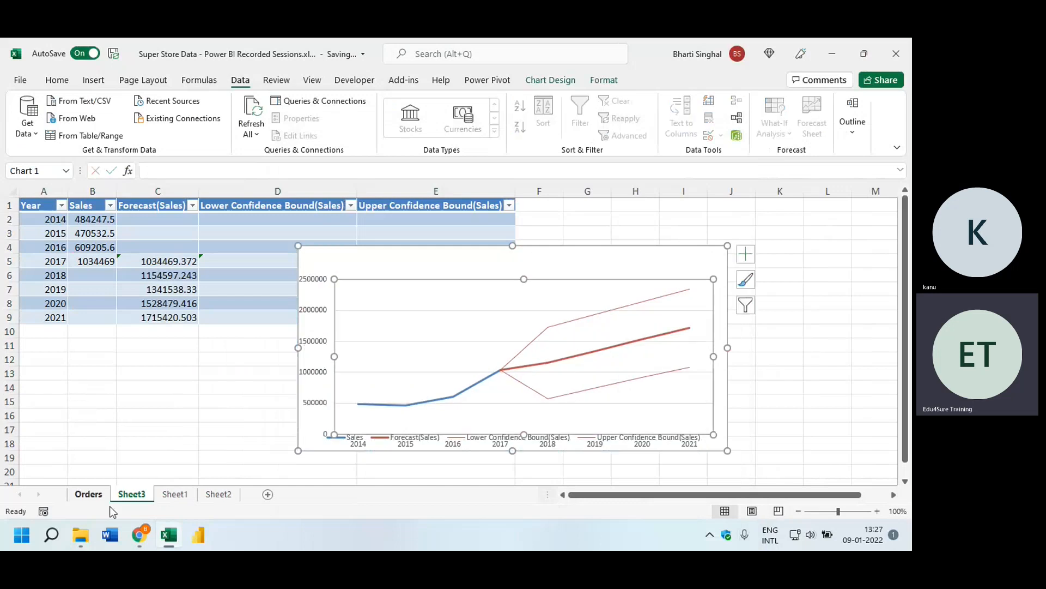
click(90, 494)
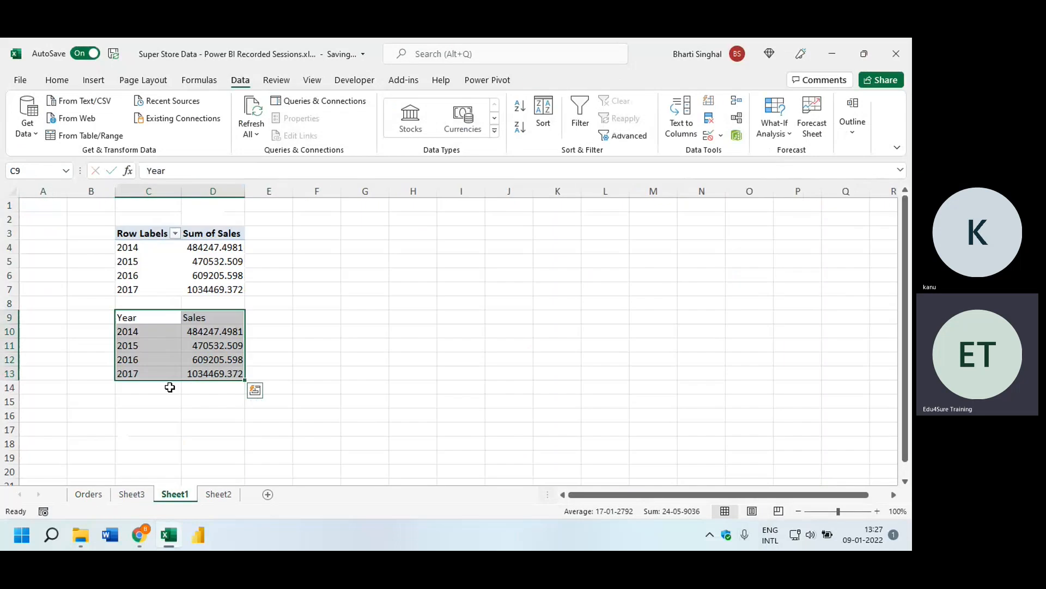
click(175, 494)
click(132, 496)
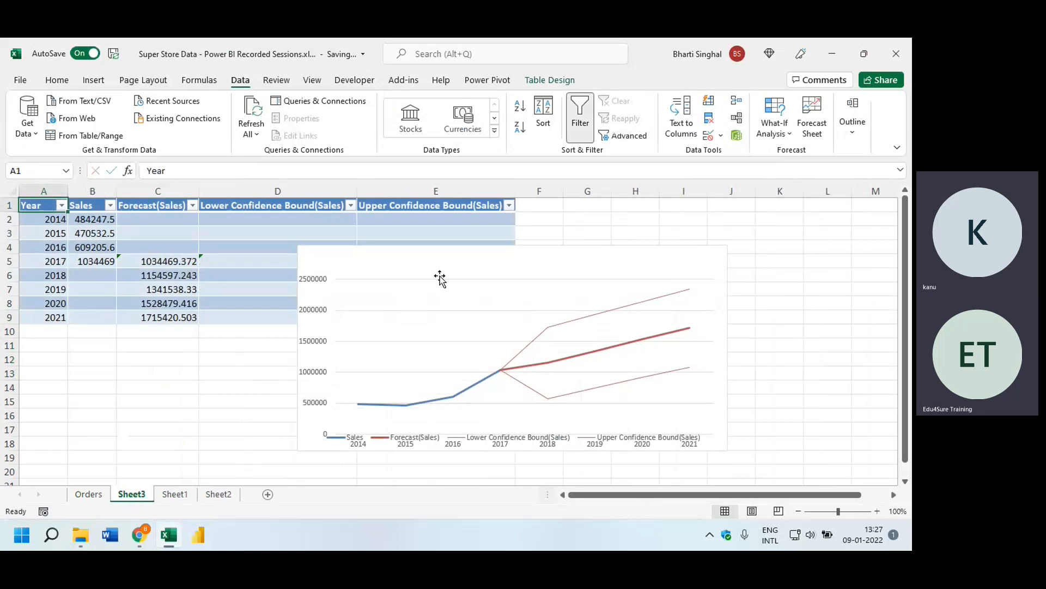
drag(439, 276, 591, 277)
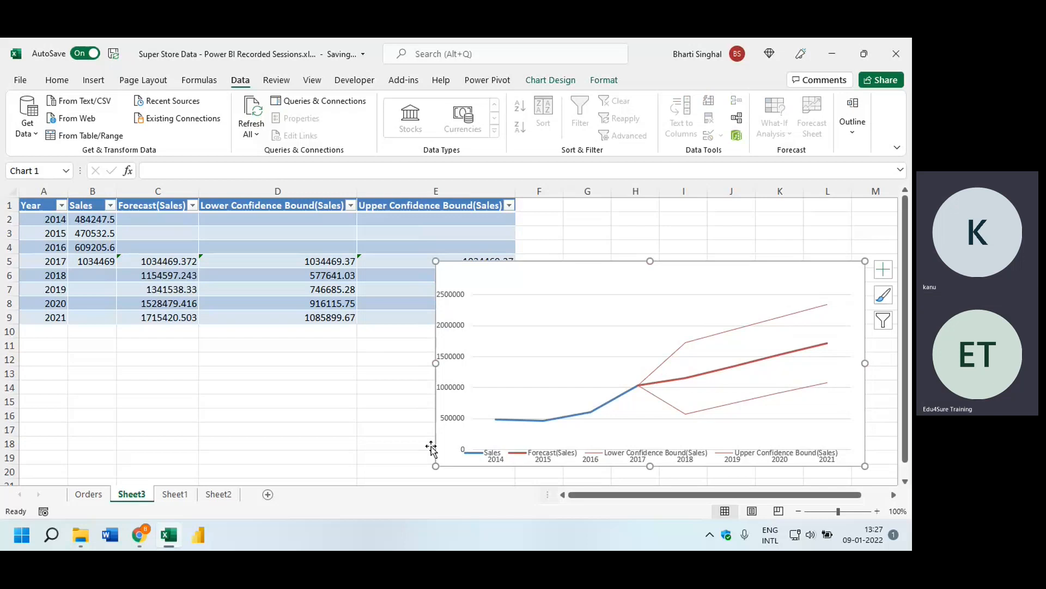
drag(435, 466, 527, 440)
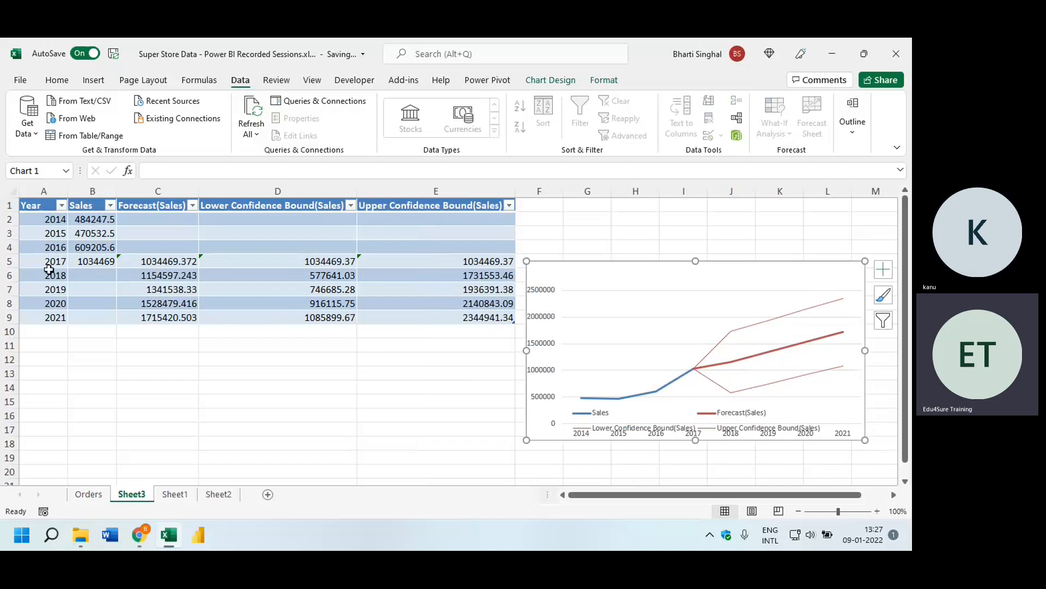
Step: Check the 2018 forecast formula in C6 and enter the note Regression Analysis in D14 below the table
click(170, 277)
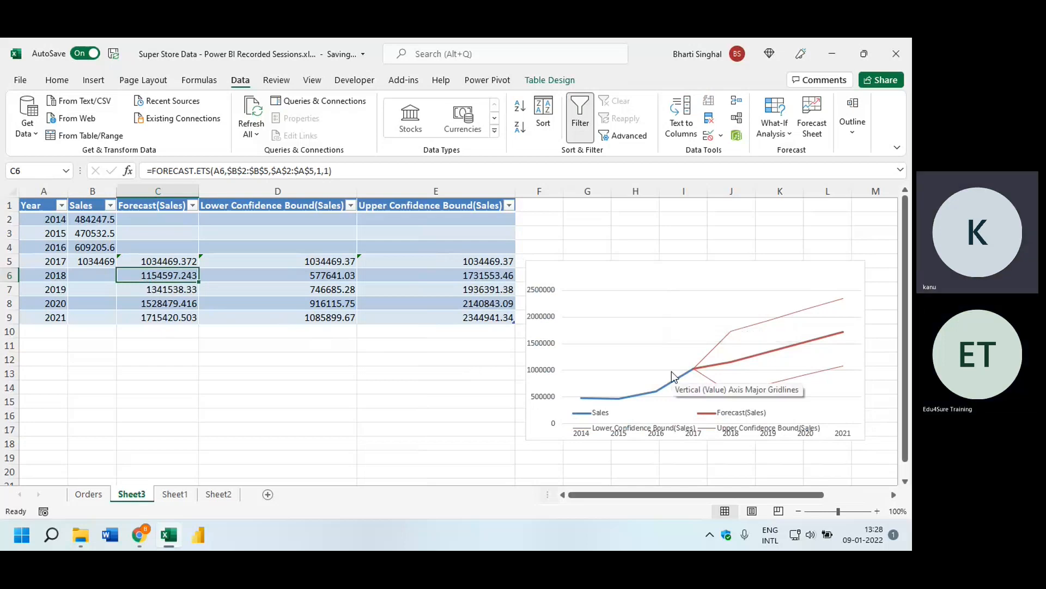
click(253, 388)
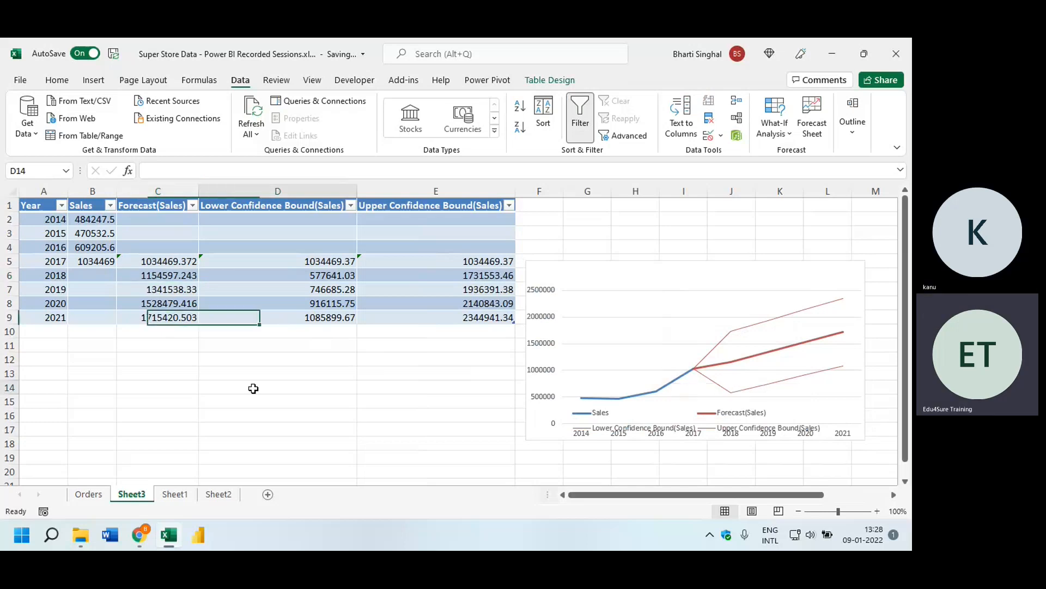
text(Regressi)
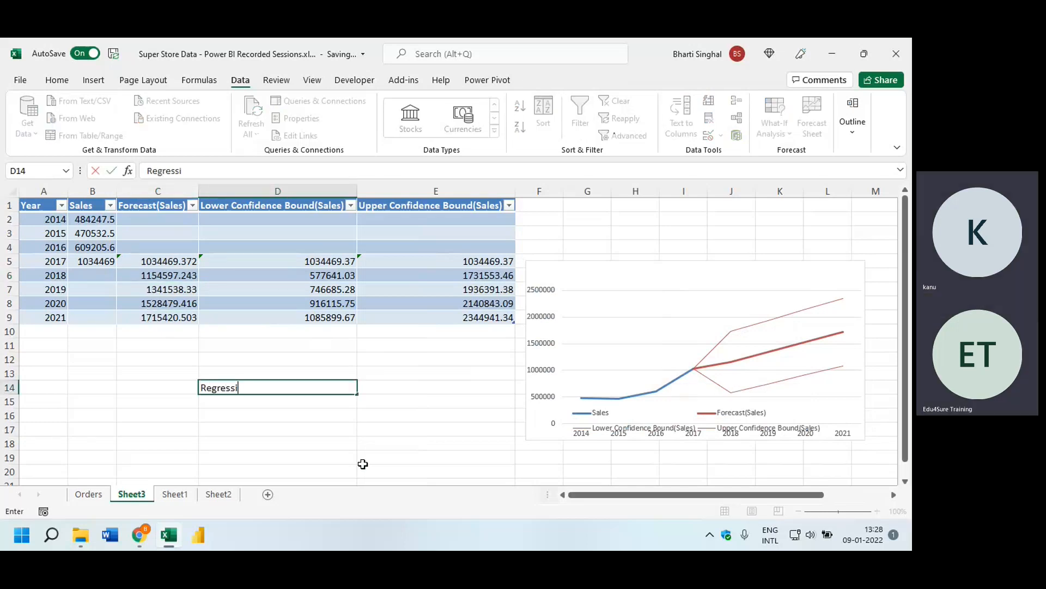
text(on Analysis)
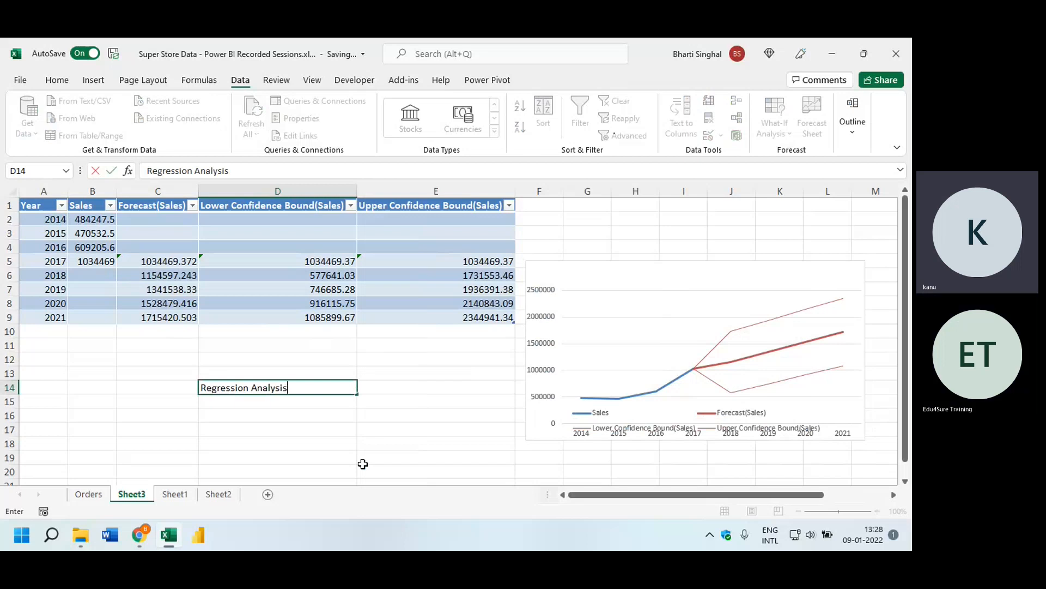
click(363, 463)
click(292, 390)
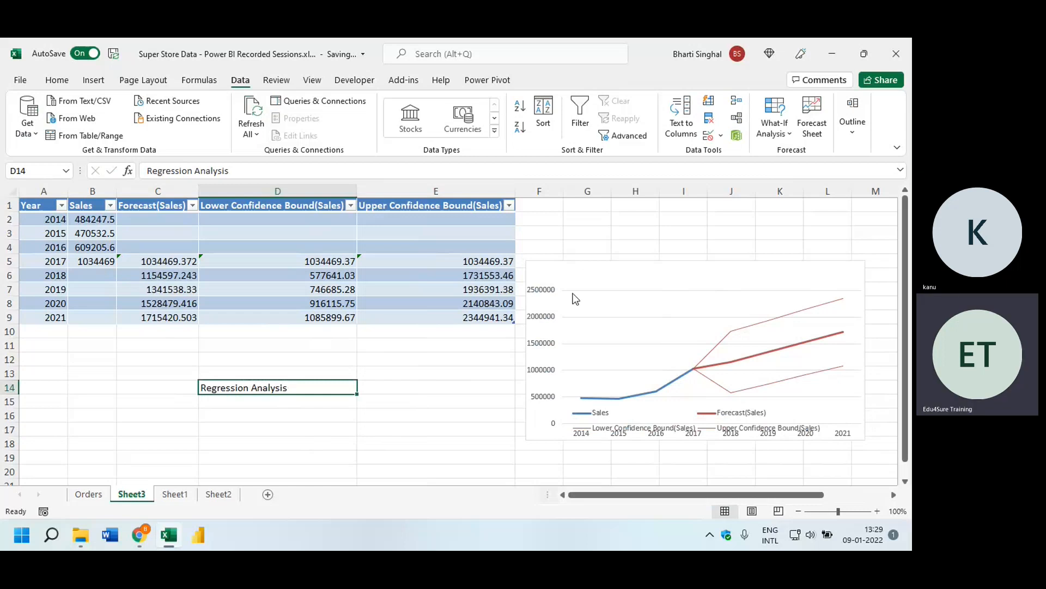
Step: Switch to Chrome and search Google Images for "dashboard in excel" in a new tab
click(173, 495)
click(320, 334)
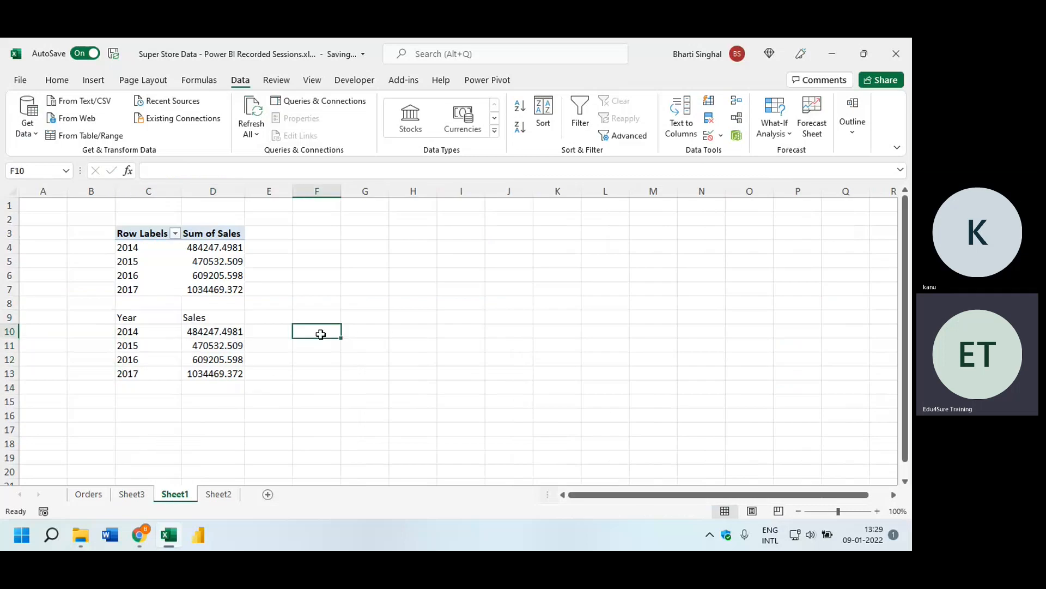
click(139, 535)
click(114, 448)
click(347, 43)
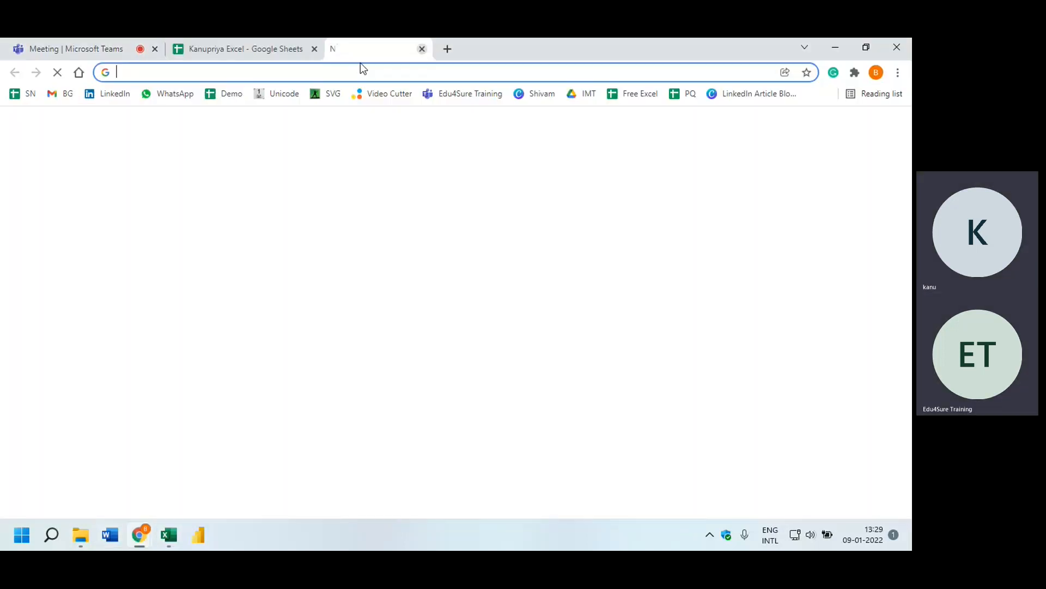
text(dashboar)
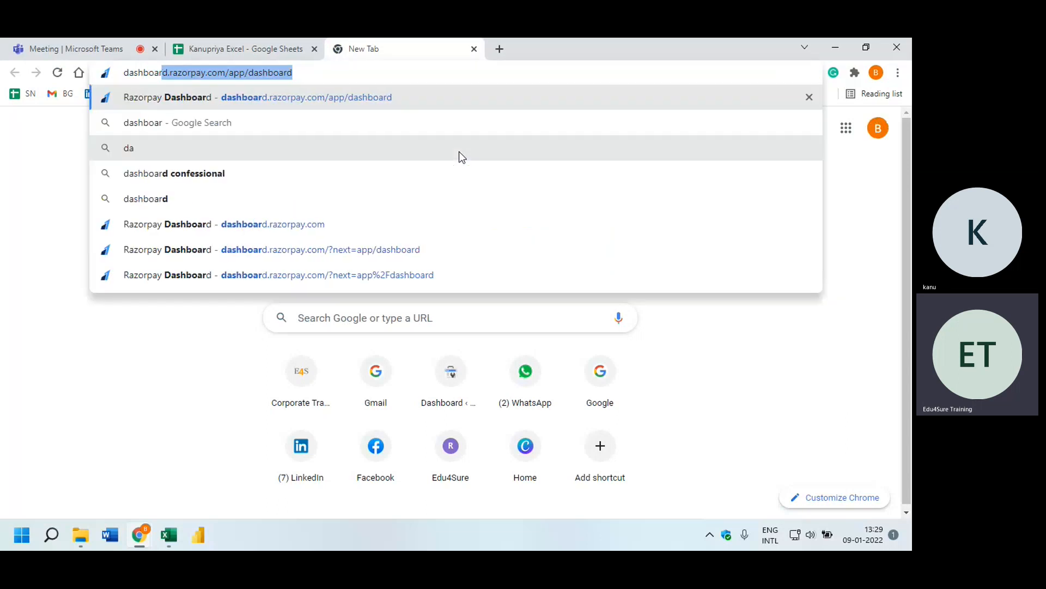
text(d in excel)
key(Return)
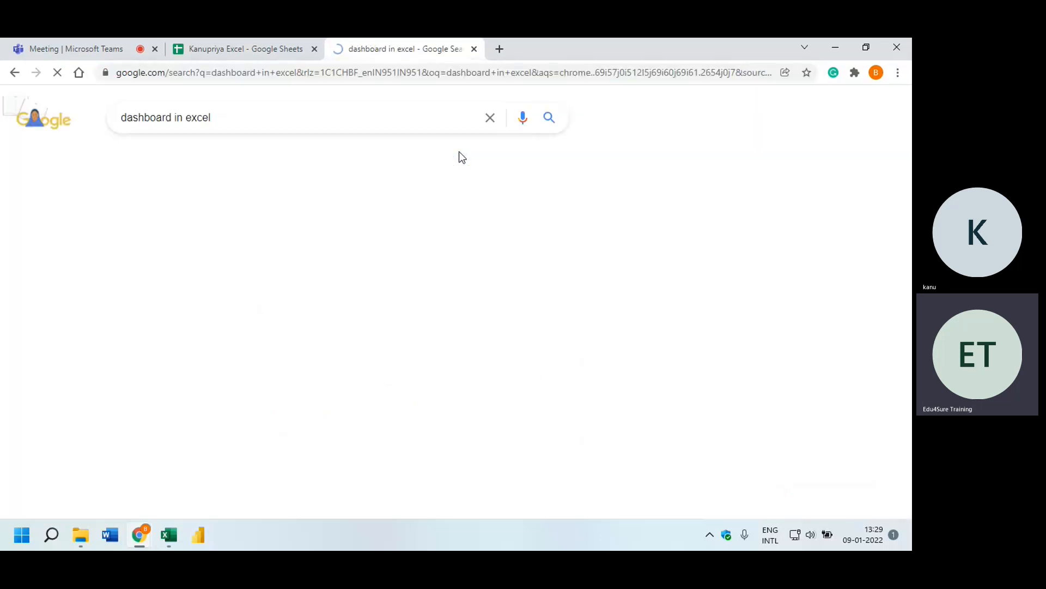
click(183, 159)
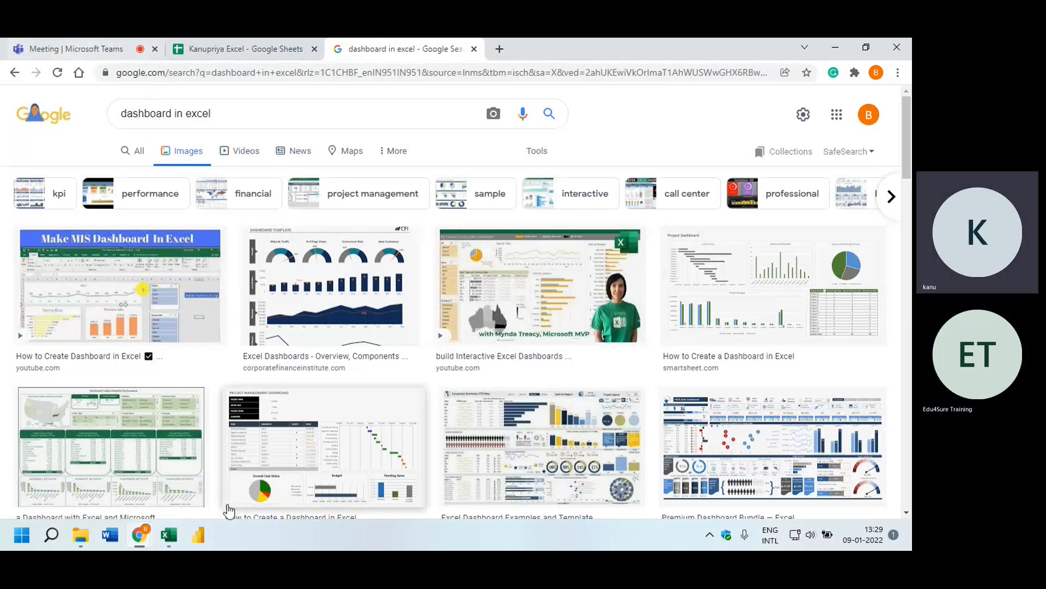
Step: Switch back to Sheet1 of the Super Store workbook in Excel and show the insert commands
click(164, 537)
click(444, 220)
click(91, 82)
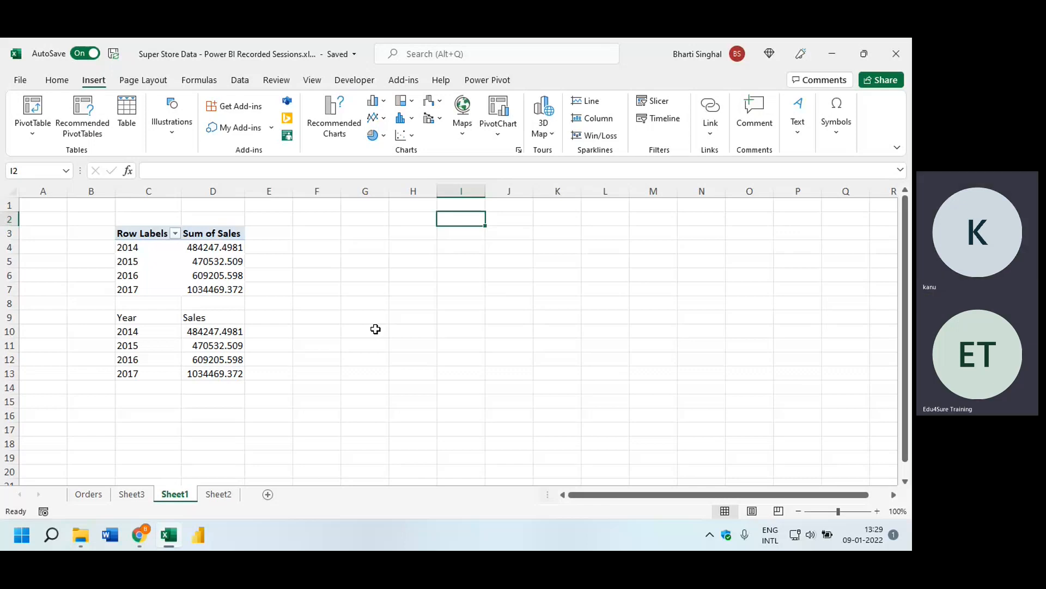
drag(278, 275, 584, 432)
click(461, 415)
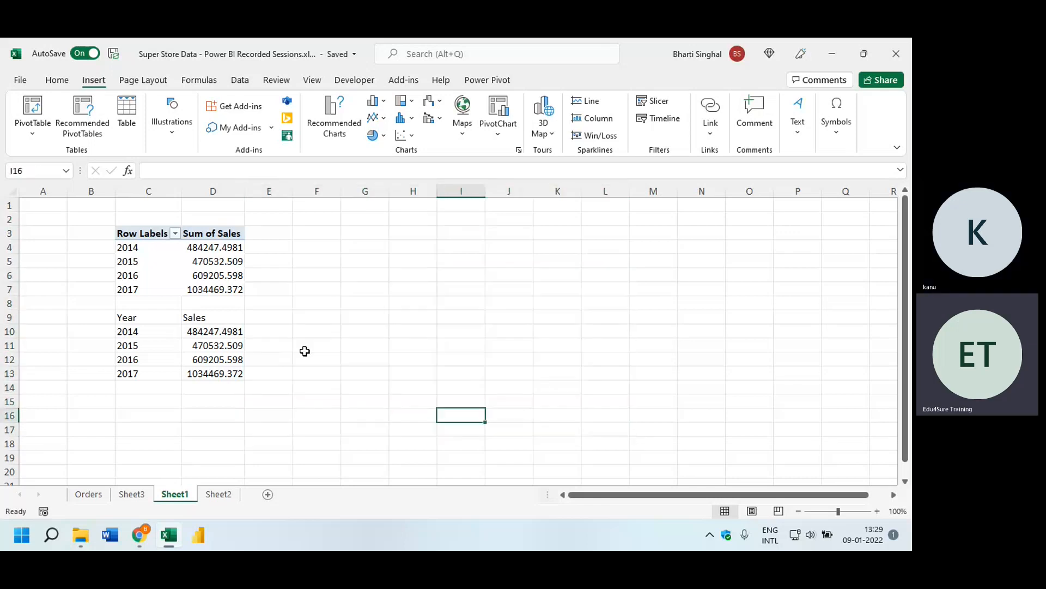
click(278, 338)
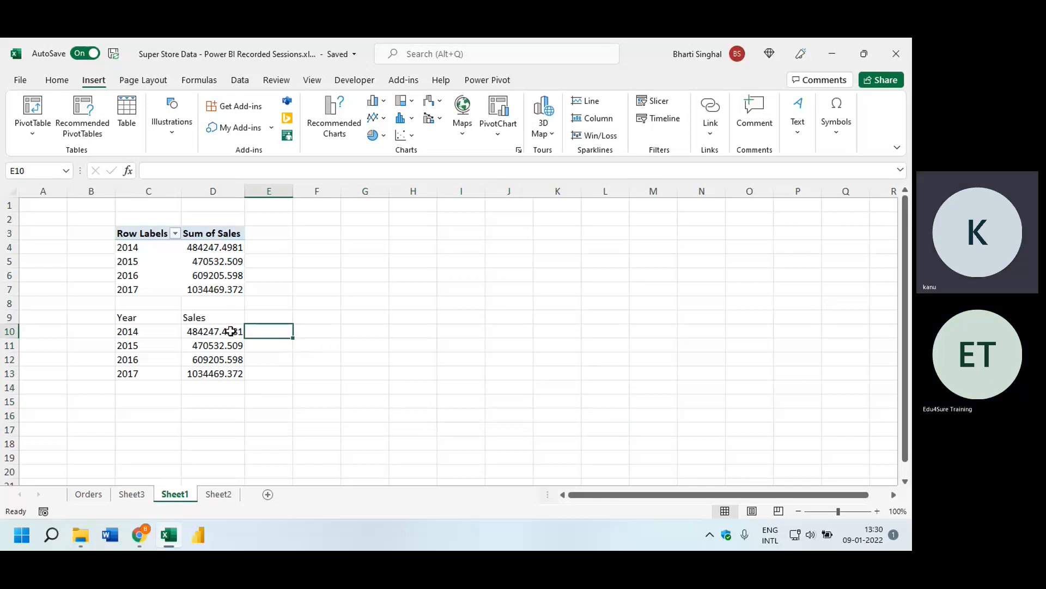
drag(229, 331, 226, 372)
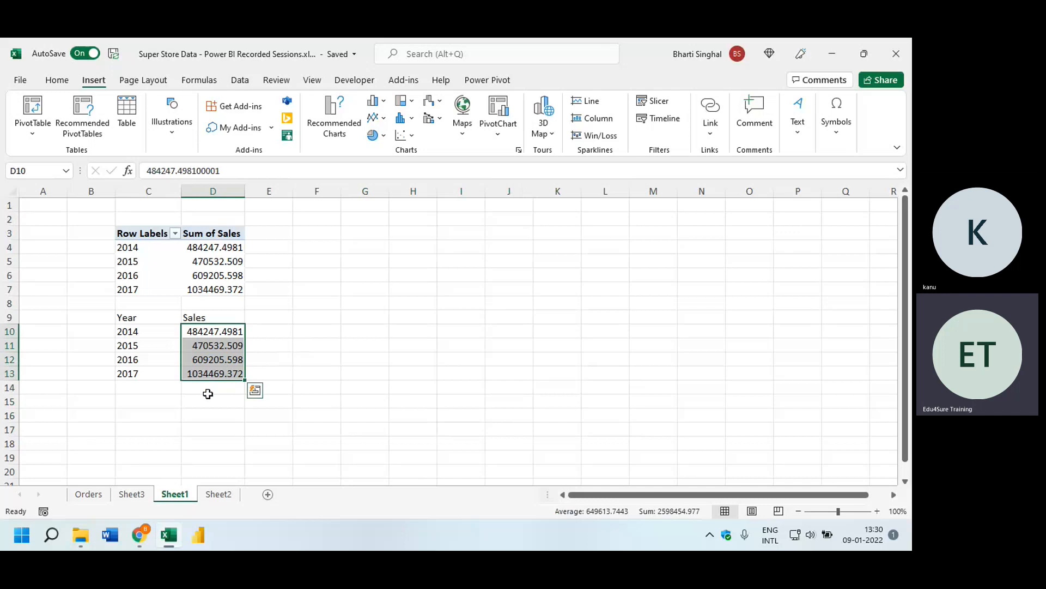
click(285, 332)
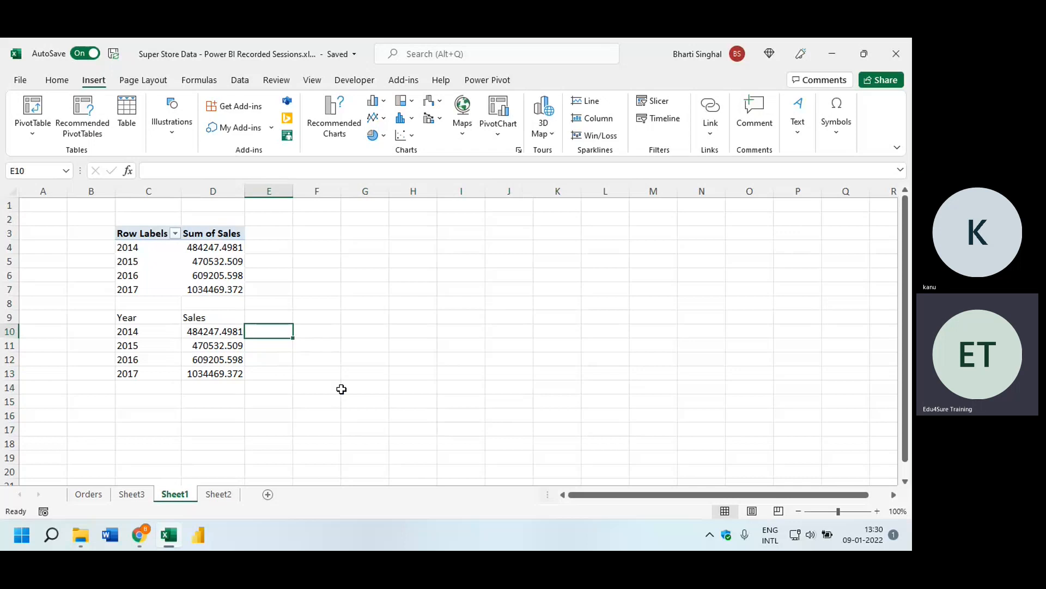
drag(221, 331, 218, 371)
click(204, 330)
click(267, 332)
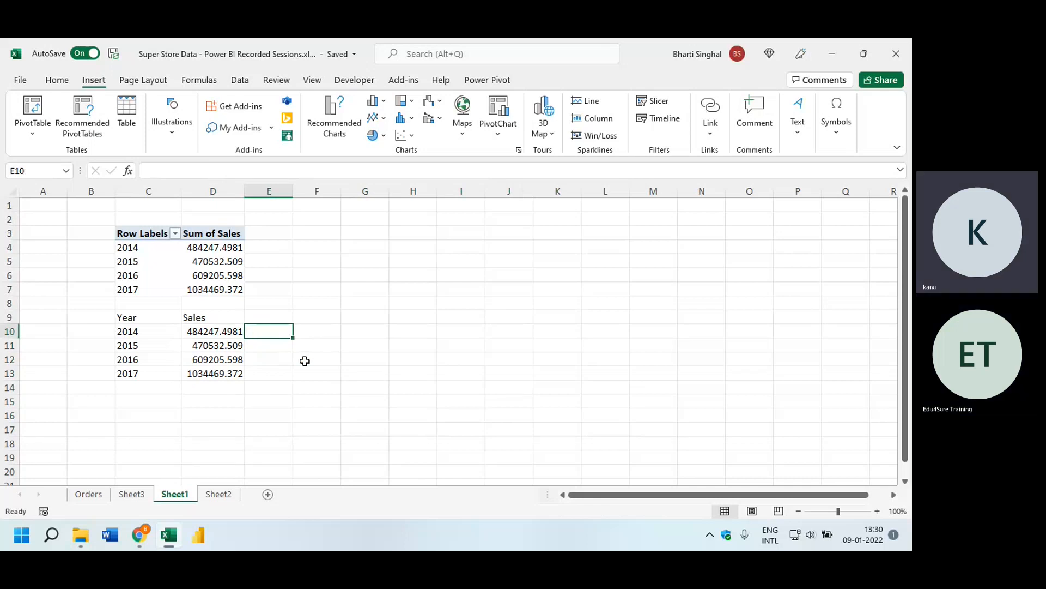
Step: Find the Quarters field with the search text "qua" and add it to the pivot table's columns
click(153, 232)
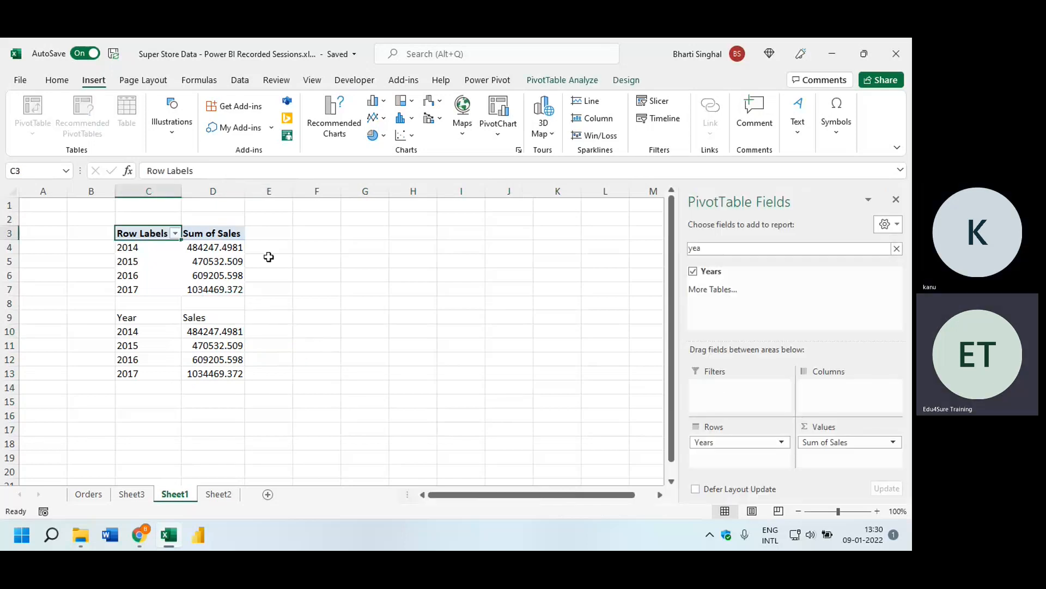
drag(700, 248, 666, 250)
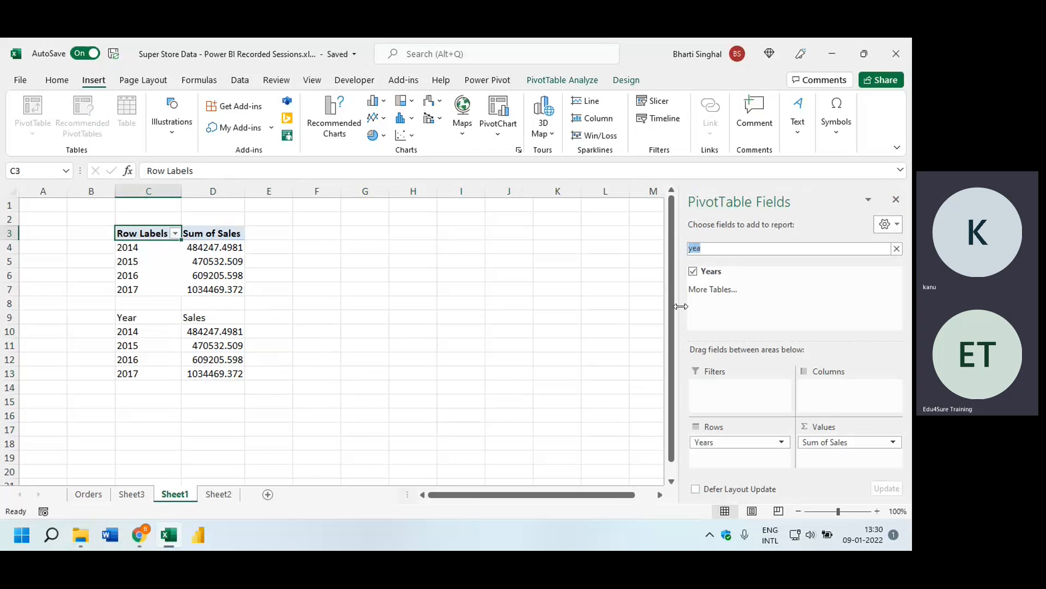
text(qua)
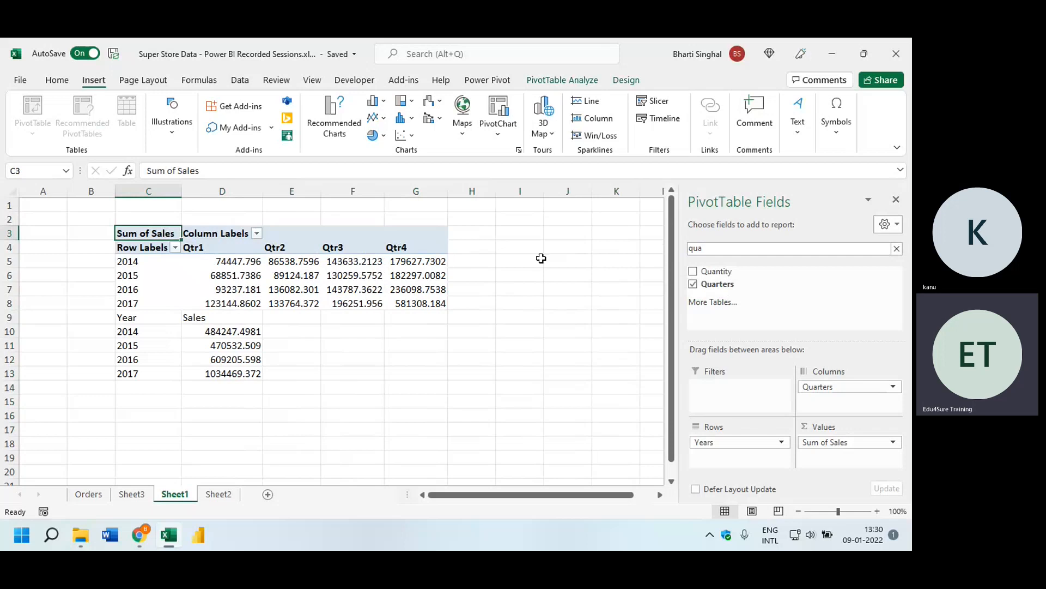
Step: Copy the pivot table's quarterly sales values from D5:G8 and paste them at D10
click(252, 262)
drag(240, 261, 411, 303)
key(ctrl+c)
click(256, 333)
key(ctrl+v)
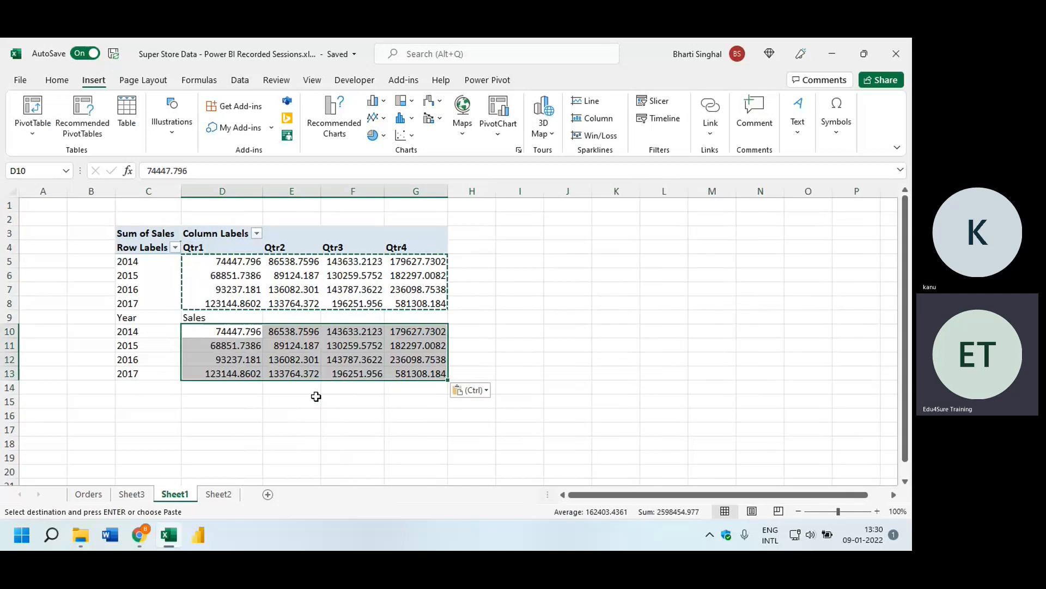
Step: Copy the quarter headers Qtr1 to Qtr4 from D4:G4 and paste them at D9 above the pasted values
drag(261, 248, 416, 245)
key(ctrl+c)
click(218, 318)
key(ctrl+v)
click(364, 409)
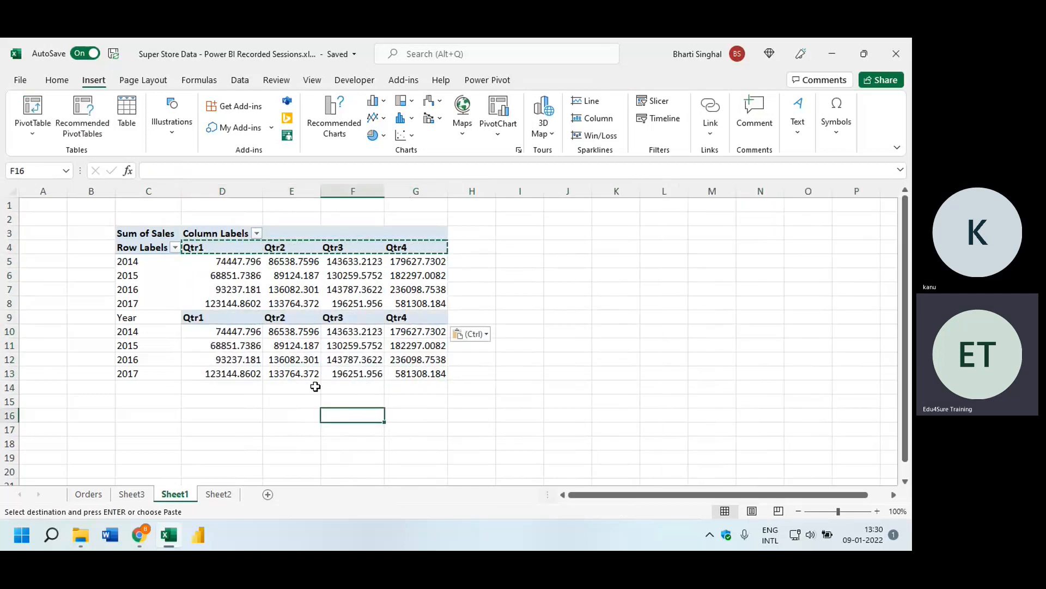
Step: Insert line sparklines for the quarterly sales in D10:G13, placed in H10:H13
drag(227, 332, 416, 373)
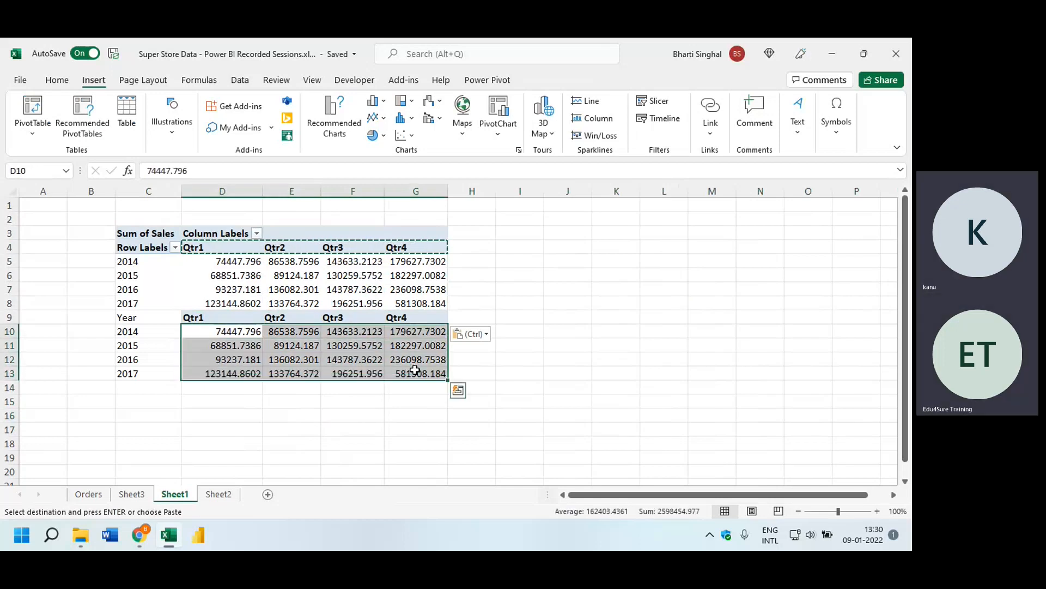
click(598, 109)
drag(547, 327, 620, 226)
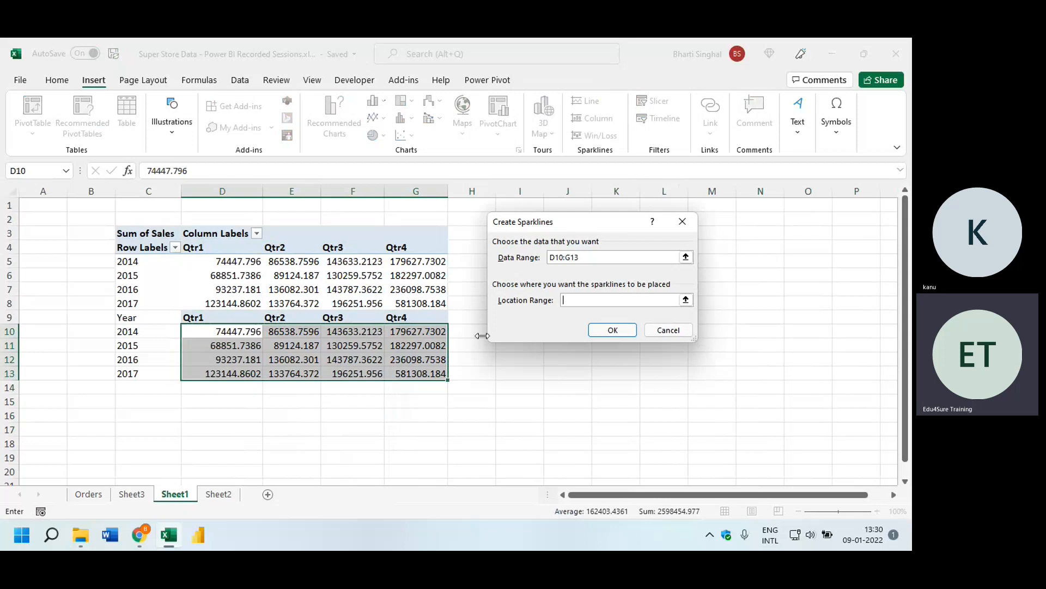
drag(462, 327, 461, 373)
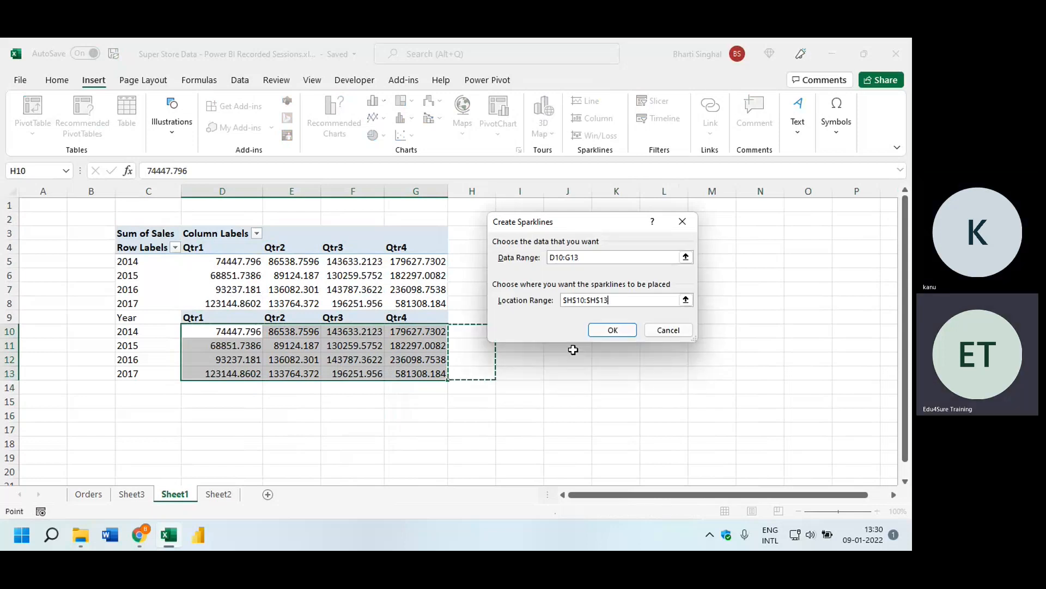
click(614, 334)
click(649, 367)
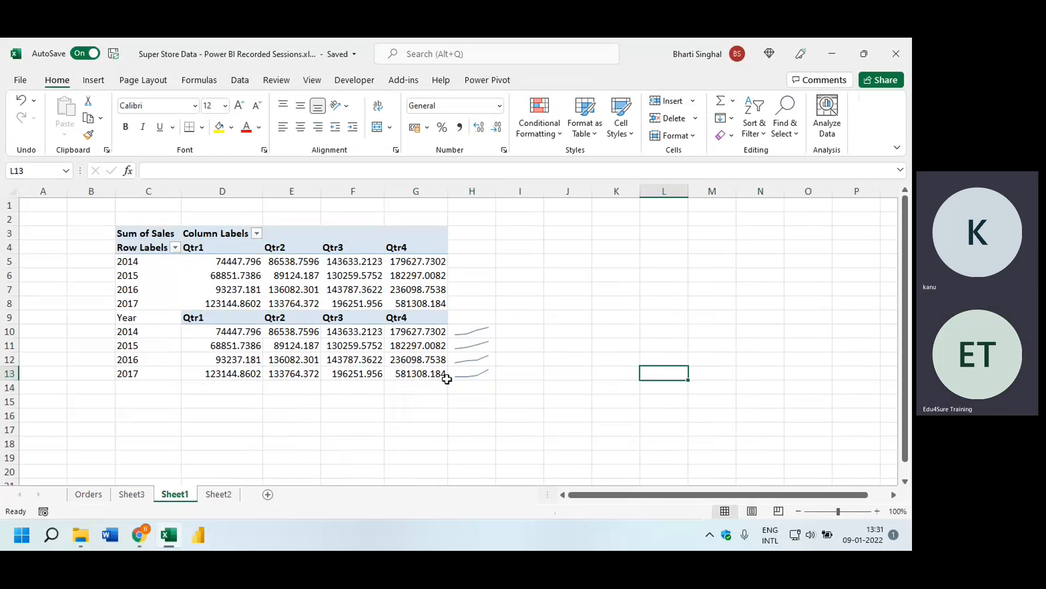
click(131, 495)
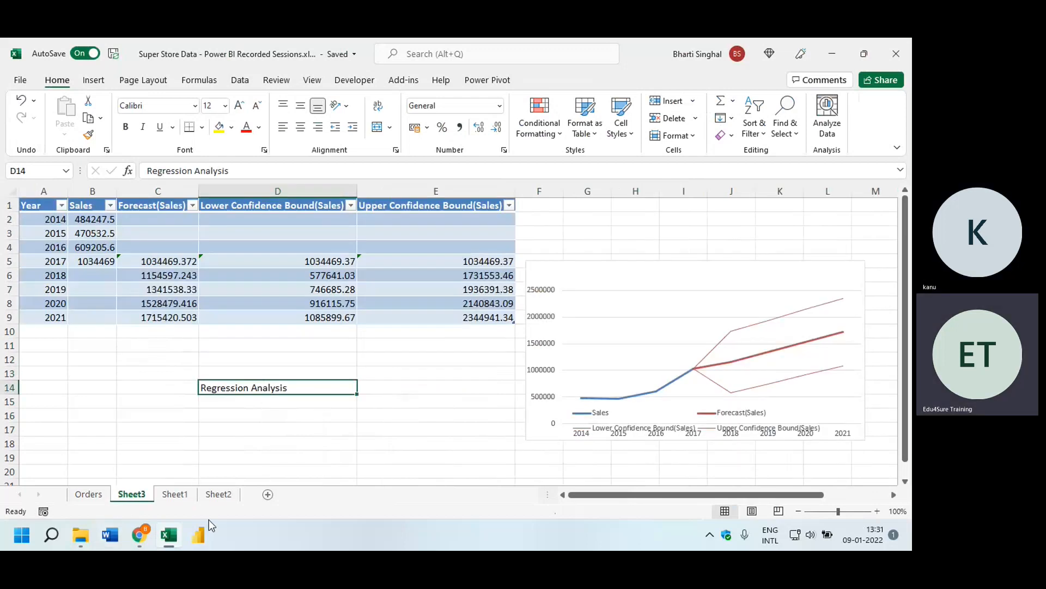
click(220, 494)
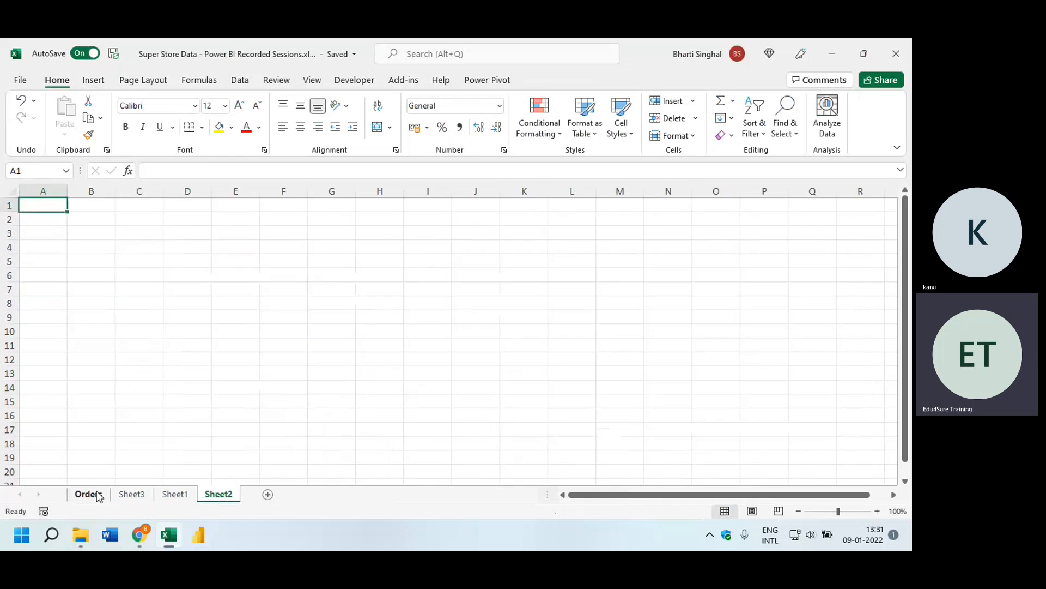
click(131, 494)
click(175, 495)
click(275, 416)
click(109, 82)
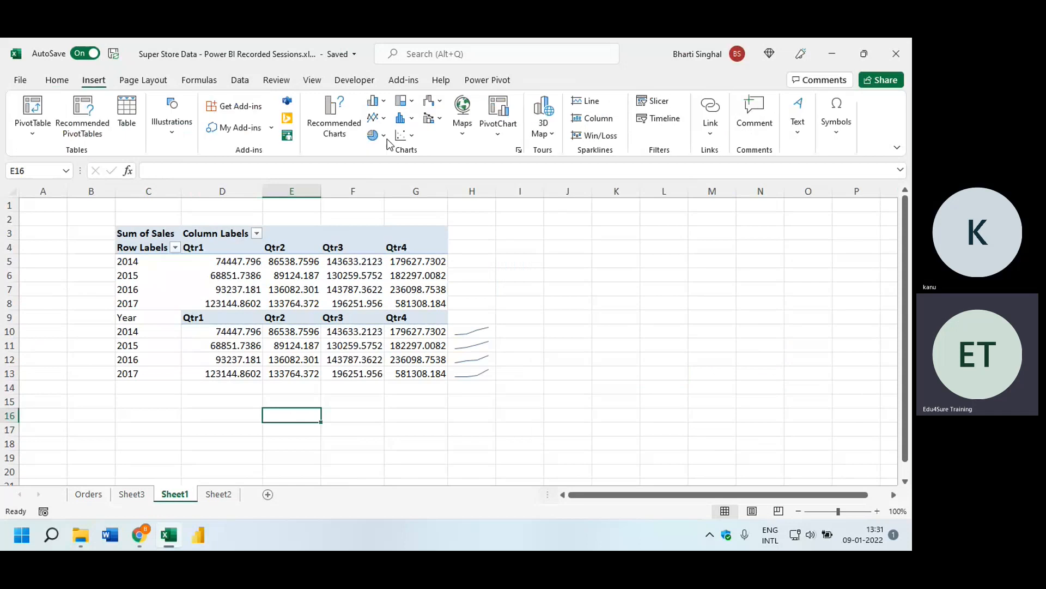
click(501, 134)
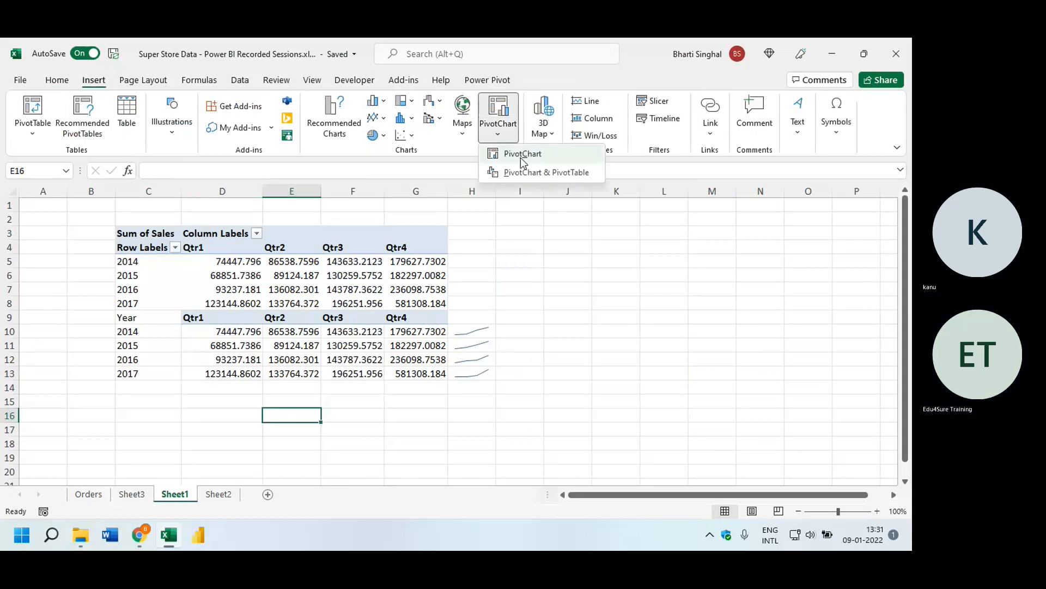
Step: Add a new worksheet and insert a PivotChart based on the Orders table at cell B2
click(267, 494)
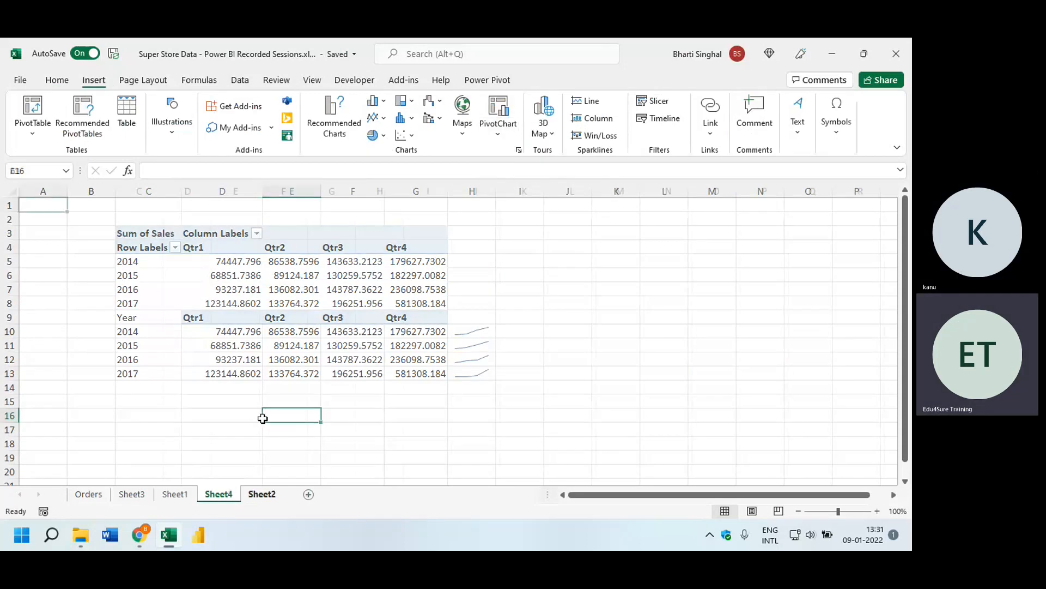
click(89, 224)
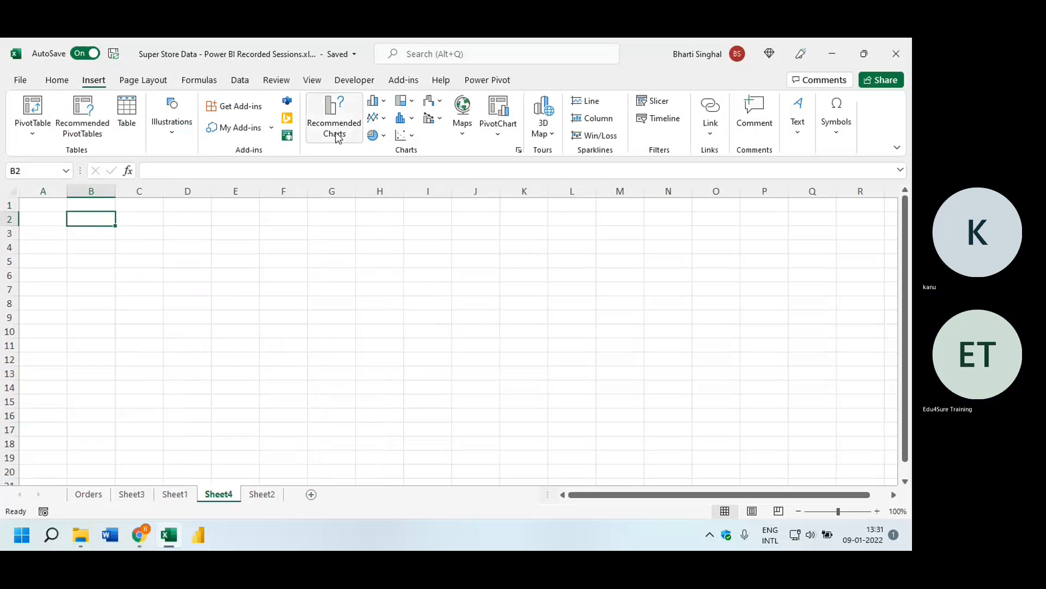
click(499, 131)
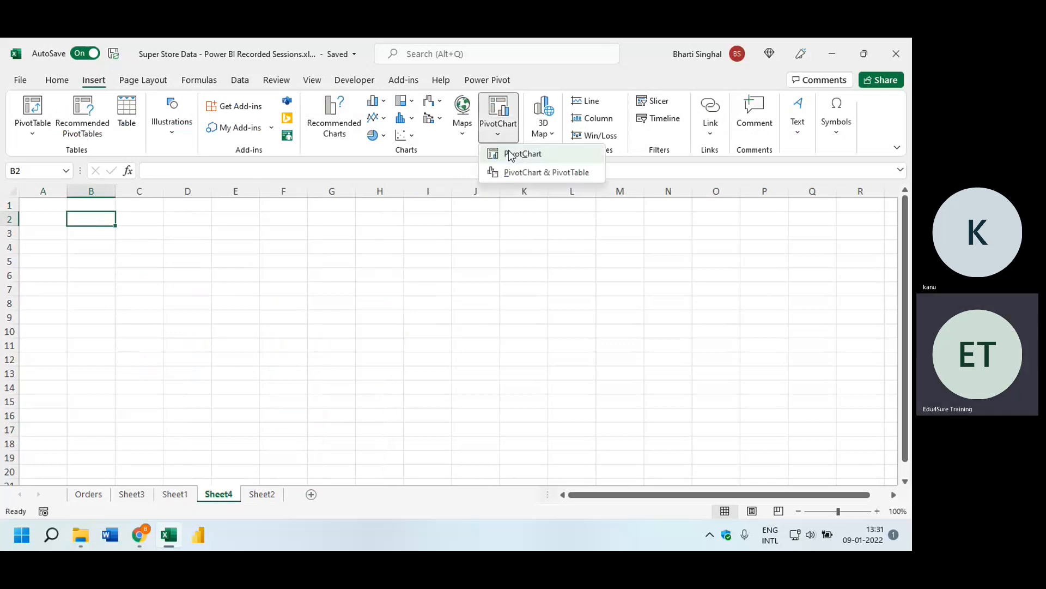
click(511, 155)
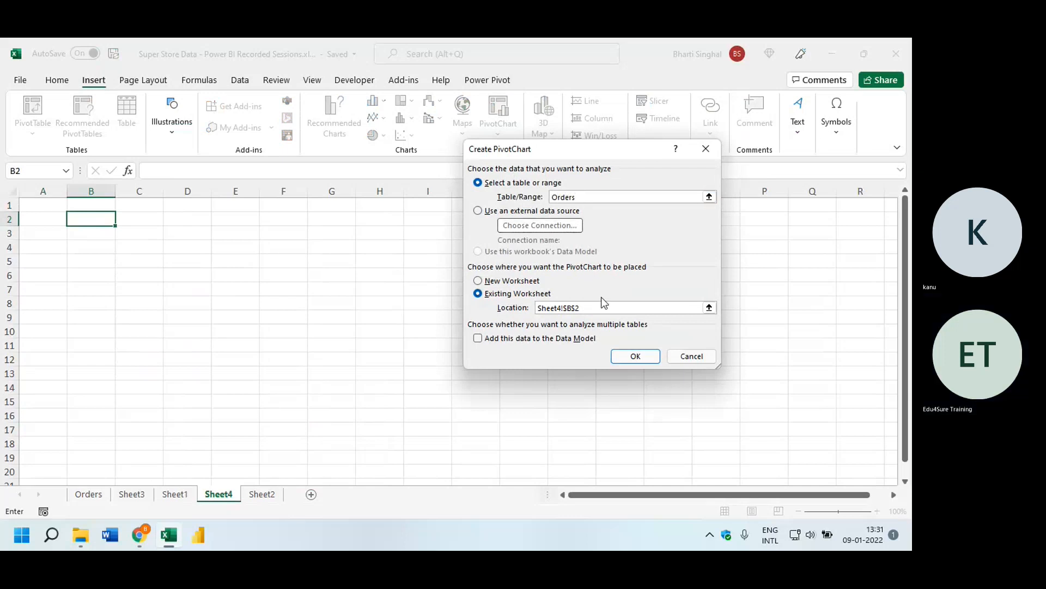
click(635, 356)
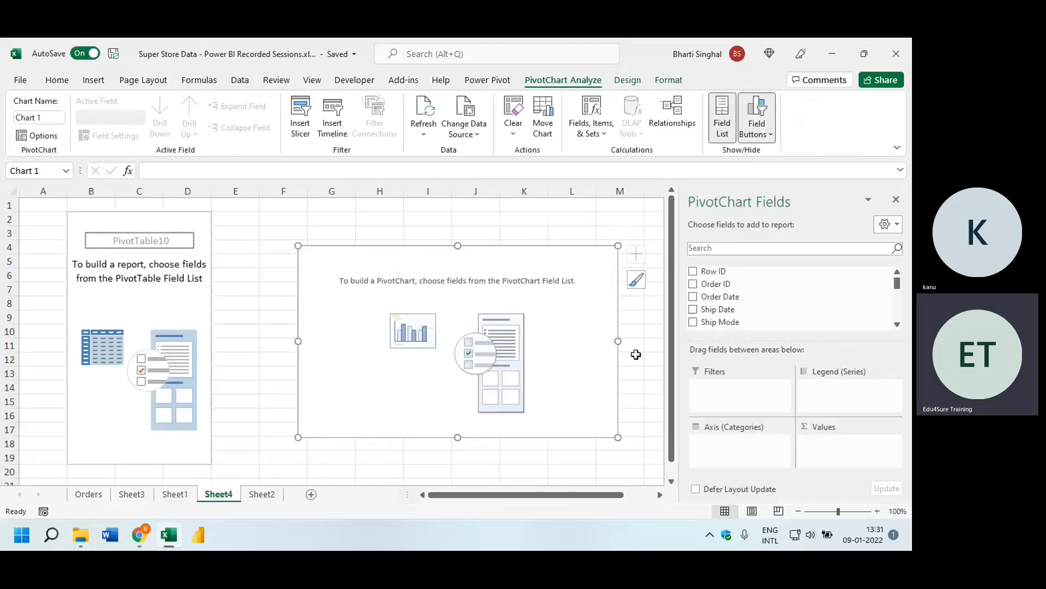
Step: Find the Segment and Sales fields and add Segment to the PivotChart's axis and Sales to its values
click(742, 252)
text(seg)
drag(735, 273, 739, 455)
key(BackSpace)
key(BackSpace)
text(ales)
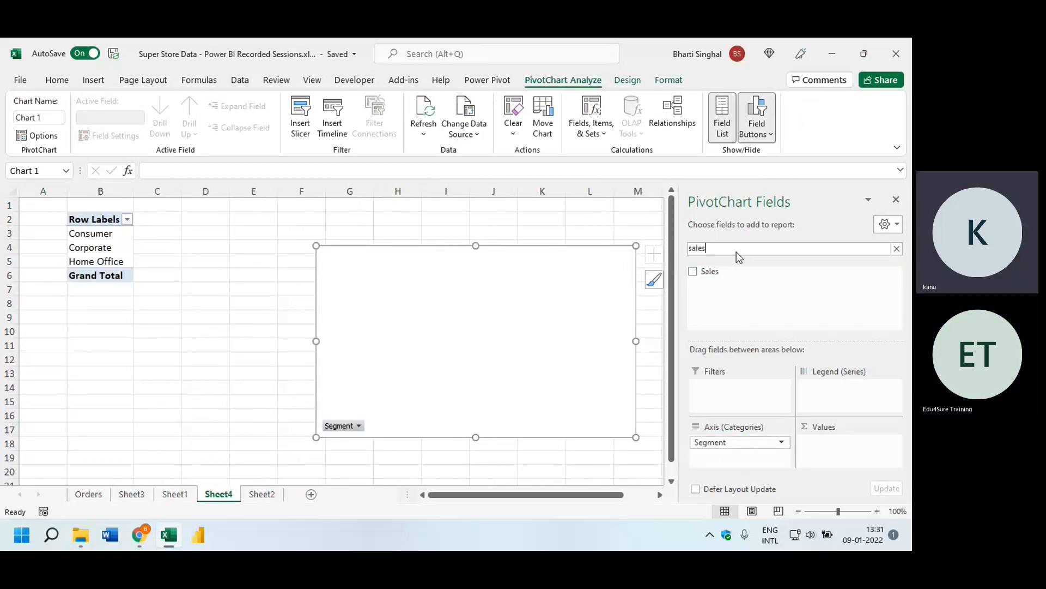
drag(715, 271, 825, 454)
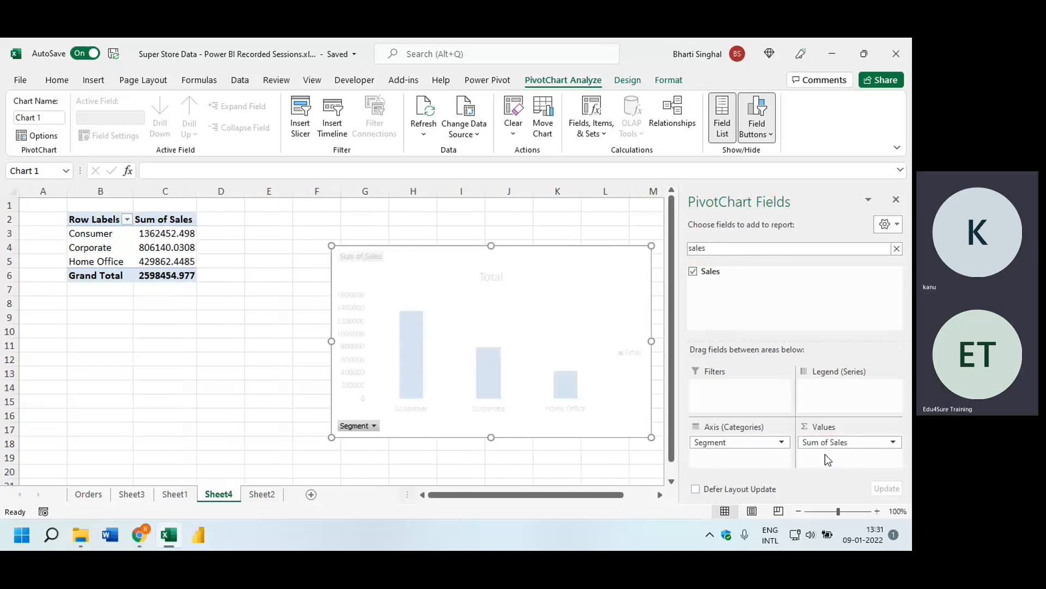
Step: Move the PivotChart closer to the pivot table, then copy the segment names and sales in B3:C5 to B10
drag(582, 292, 491, 272)
click(136, 236)
drag(136, 237, 169, 274)
key(ctrl+c)
click(94, 329)
key(ctrl+v)
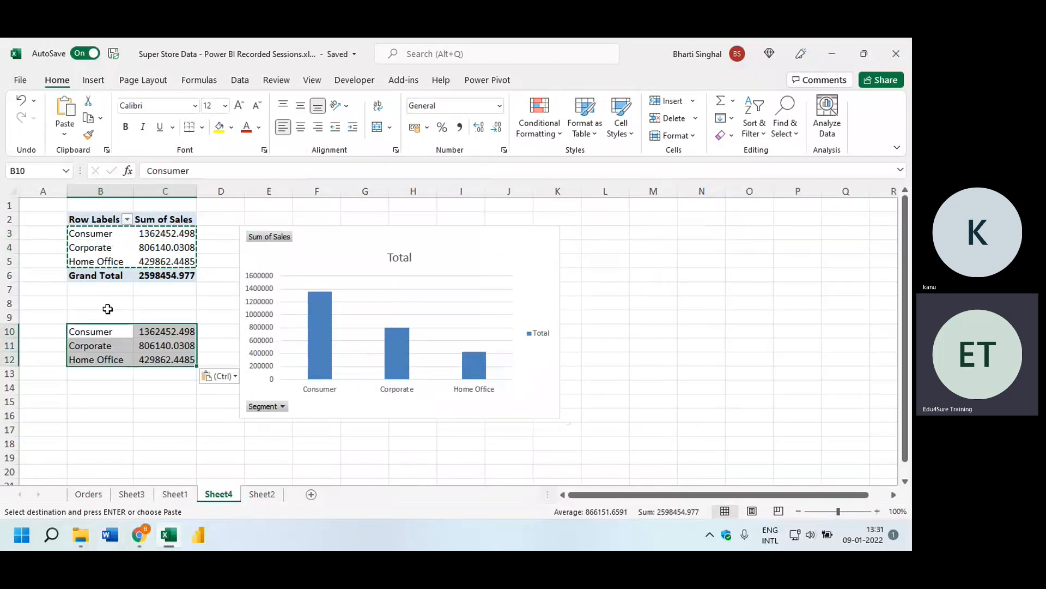
Step: Enter the headers Seg in B9 and Sales in C9 above the pasted segment data
click(129, 316)
text(Seg)
key(Tab)
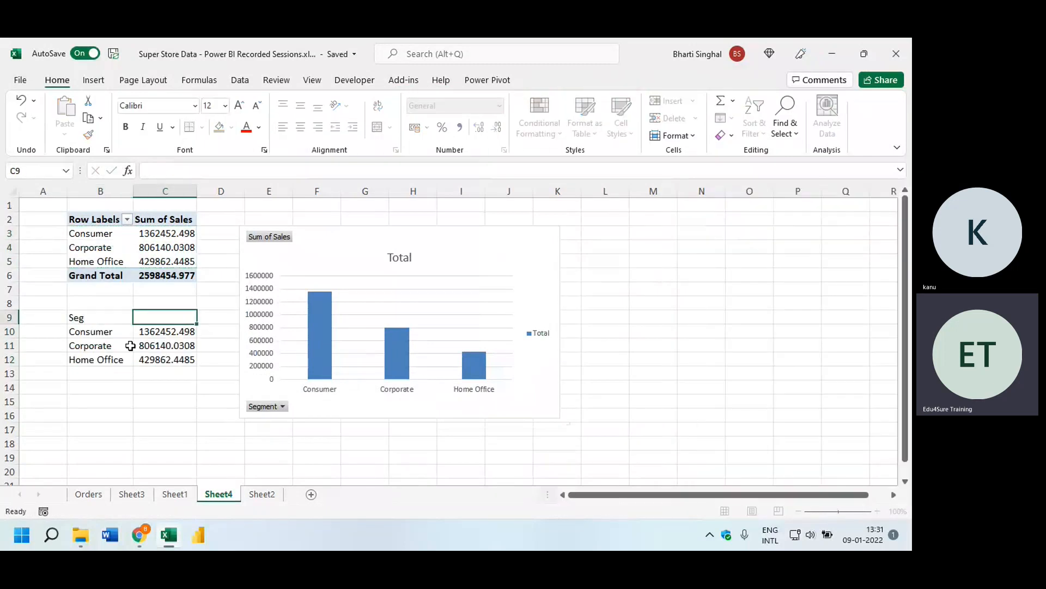
text(Sales)
click(135, 403)
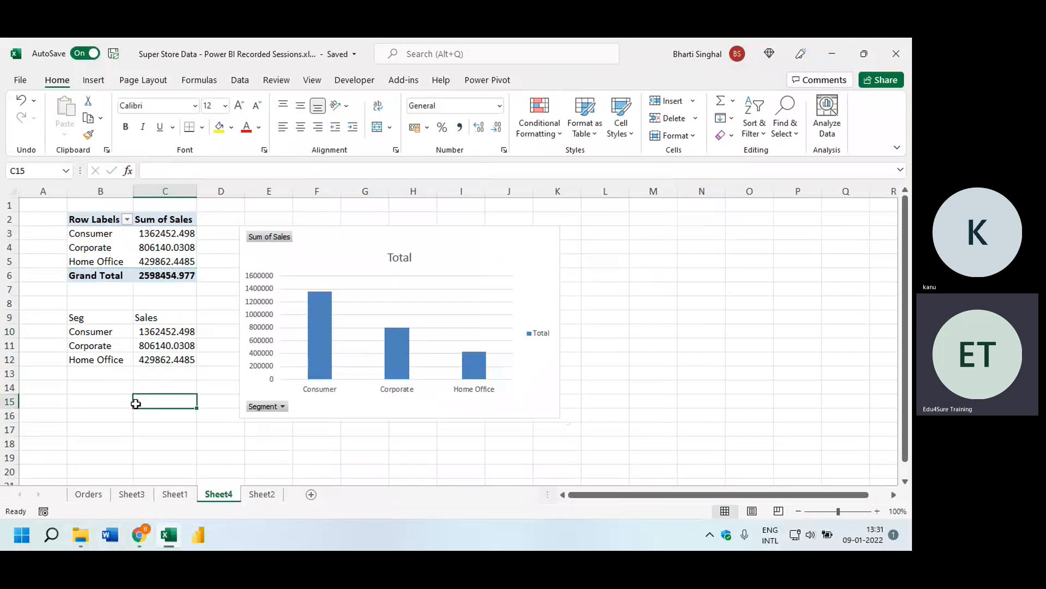
Step: Preview the line, pie, bar, column, area and scatter types for the PivotChart without applying any of them
drag(346, 236, 391, 249)
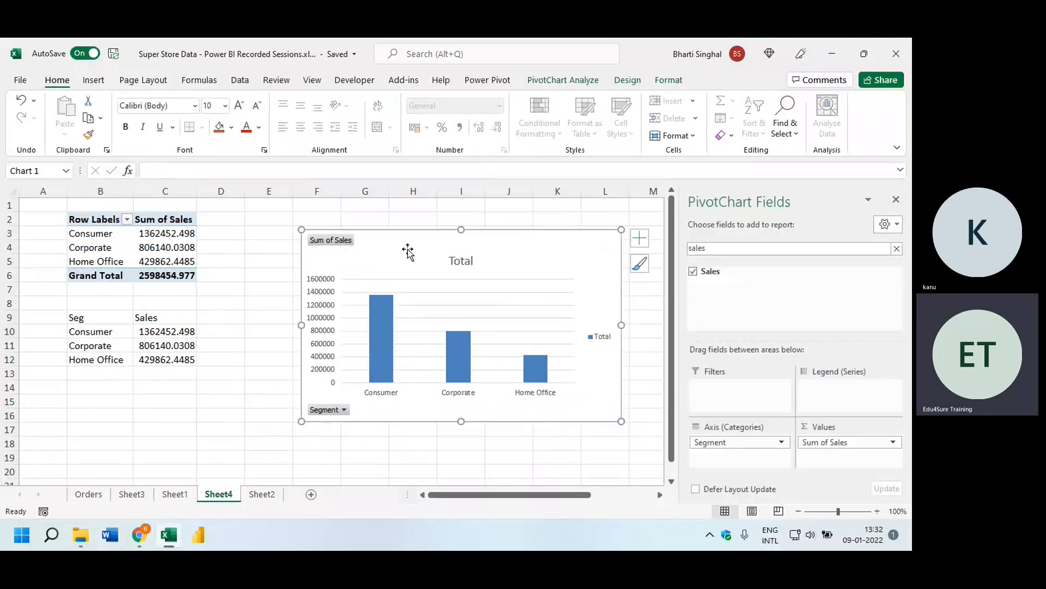
right_click(409, 250)
click(459, 254)
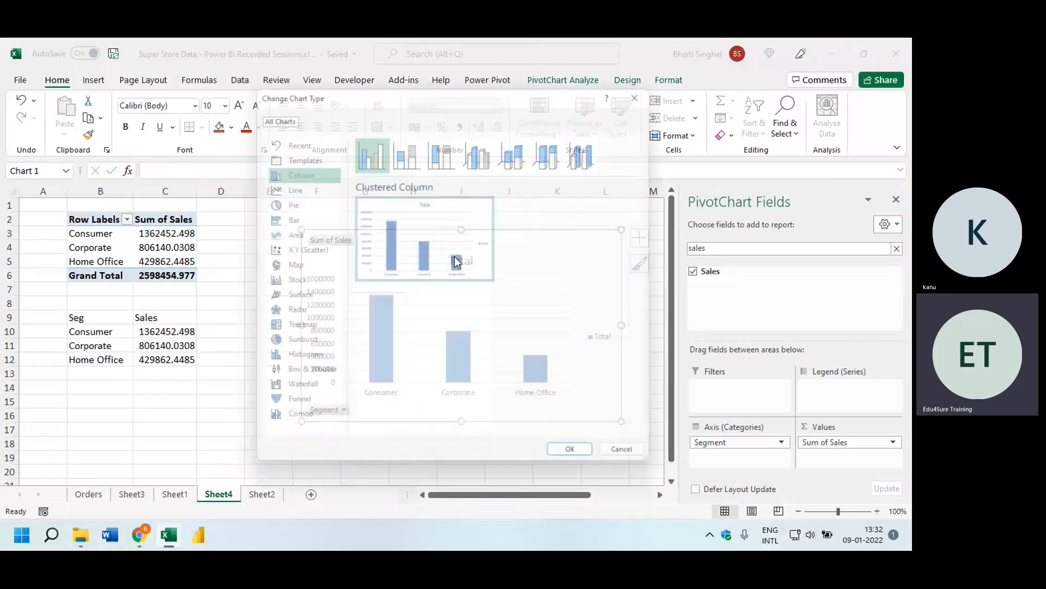
click(306, 187)
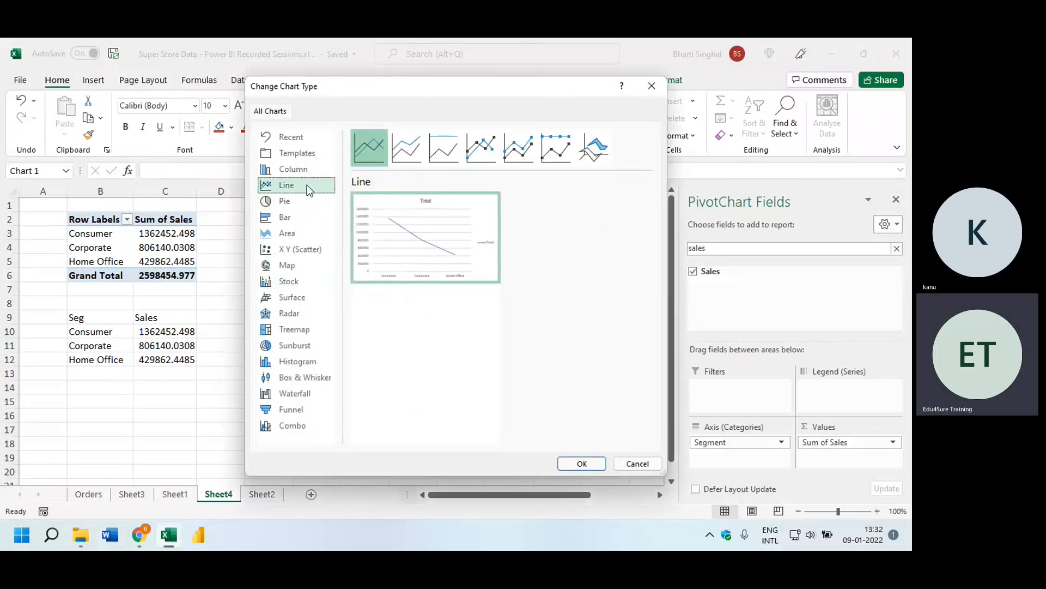
click(293, 202)
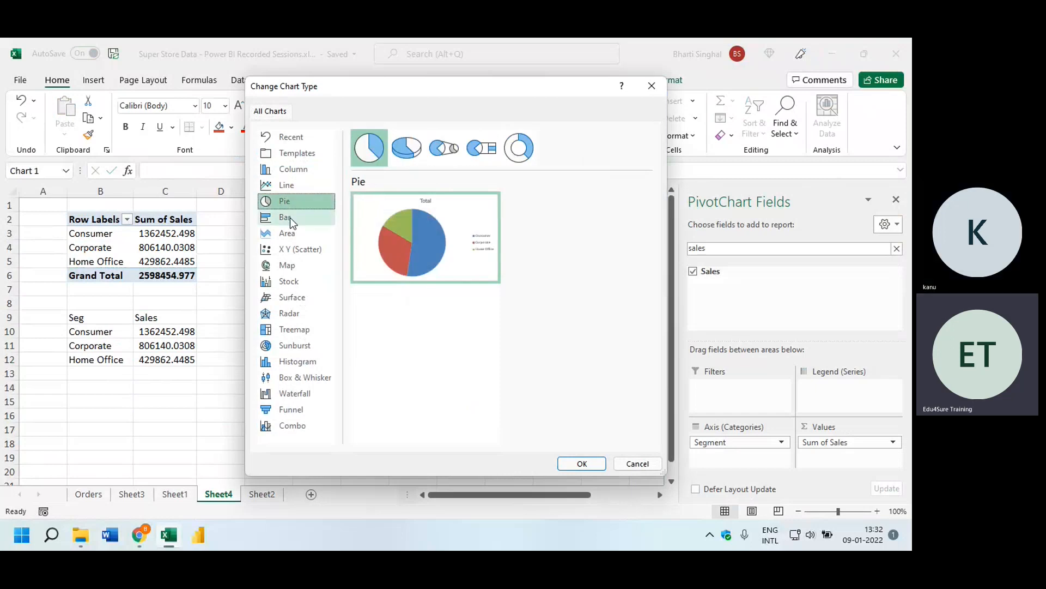
click(290, 217)
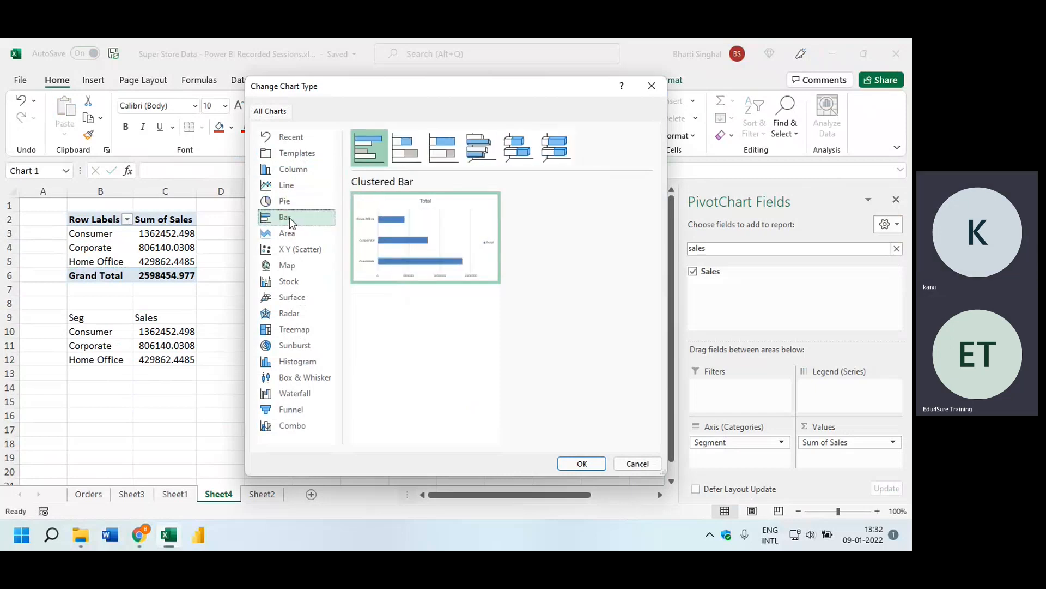
click(298, 173)
click(296, 215)
mouse_move(354, 268)
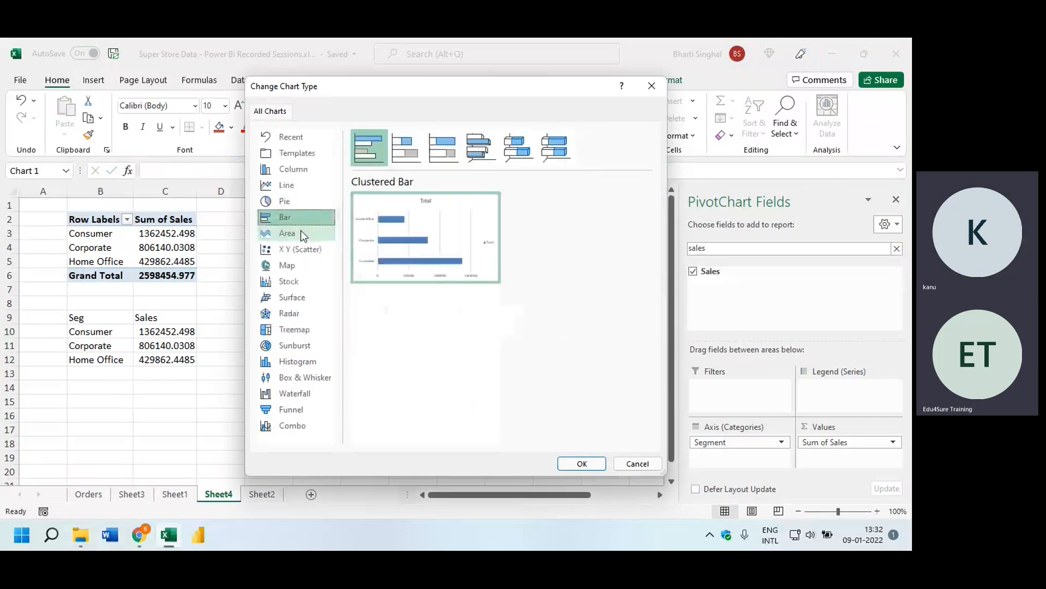
click(301, 233)
mouse_move(308, 250)
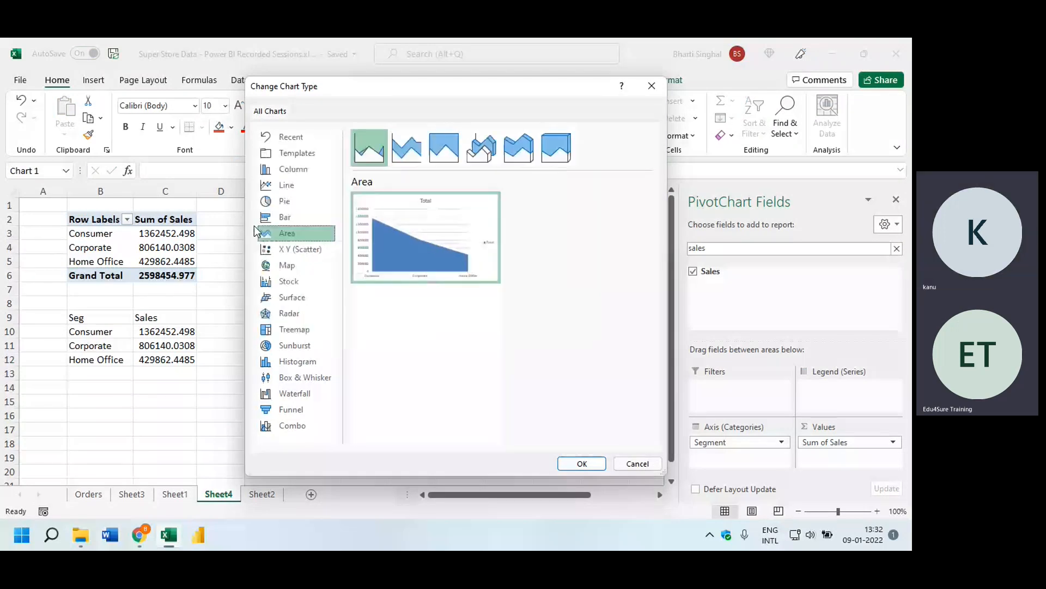
click(278, 217)
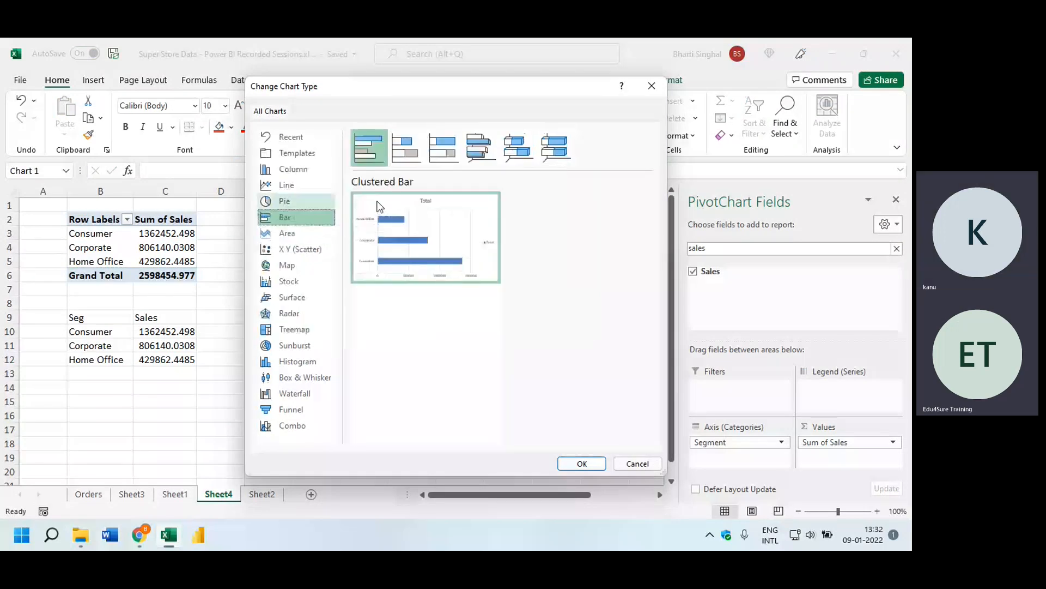
click(293, 235)
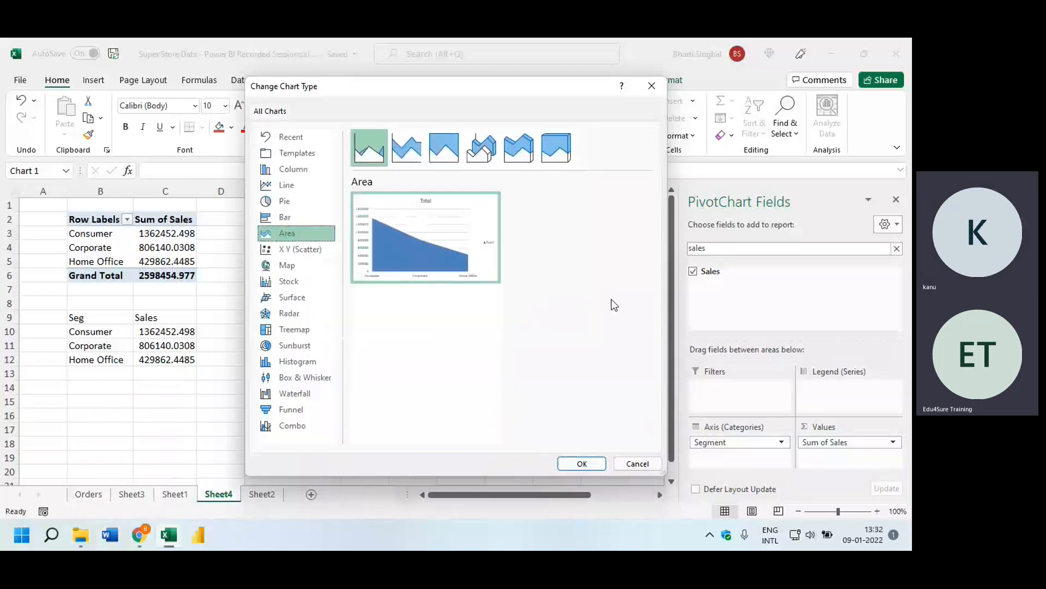
click(304, 249)
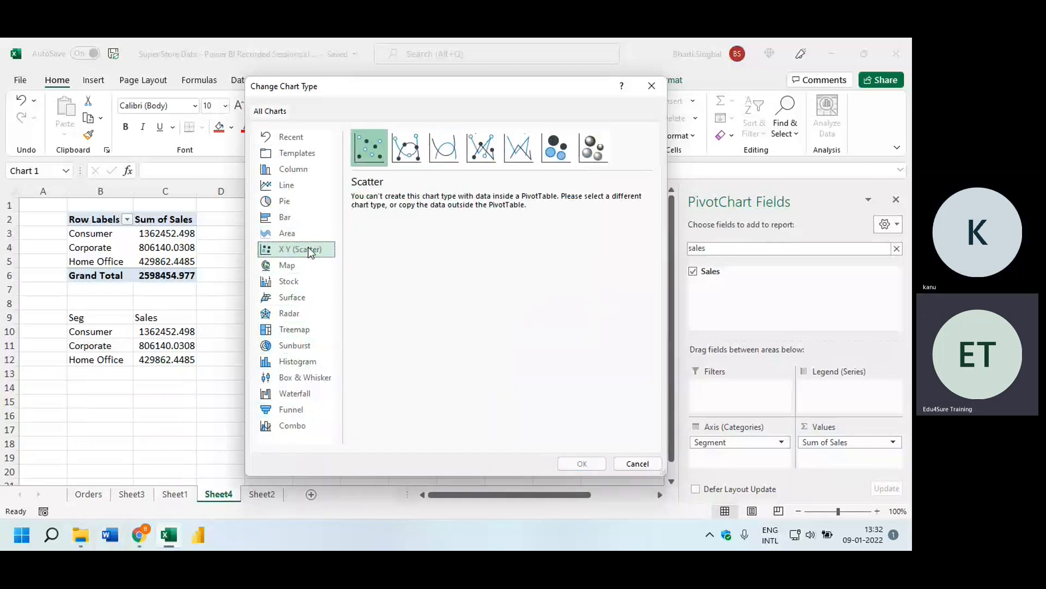
click(646, 88)
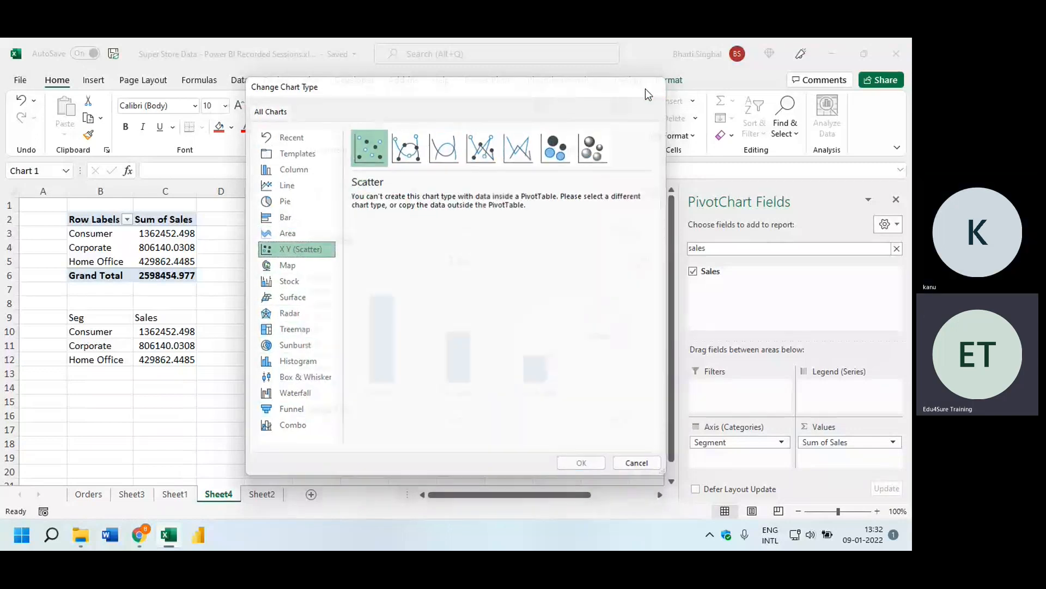
Step: Delete the PivotChart showing total sales by segment
drag(77, 317, 180, 375)
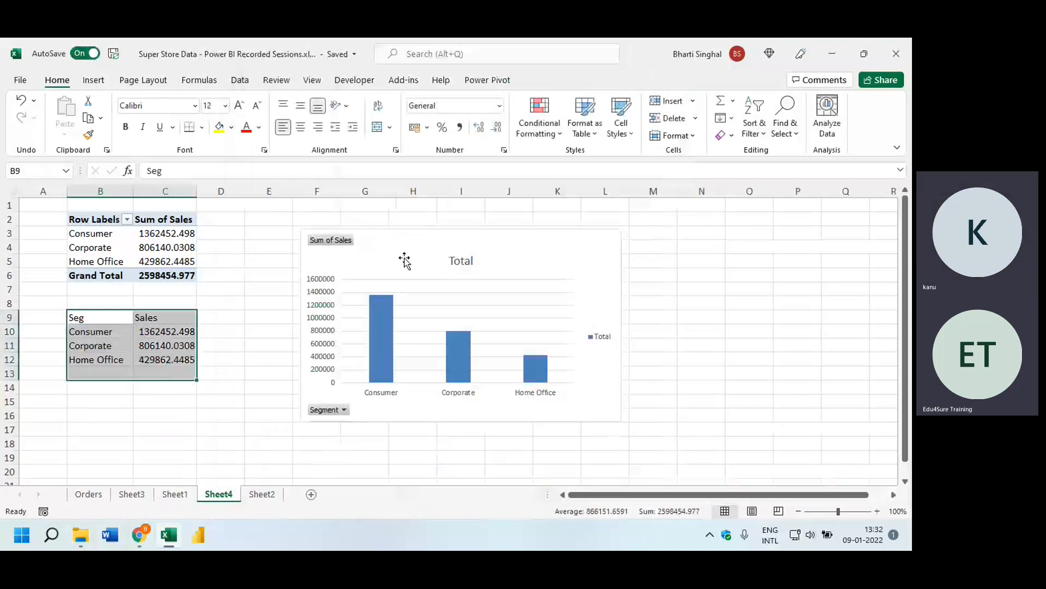
click(404, 261)
key(Delete)
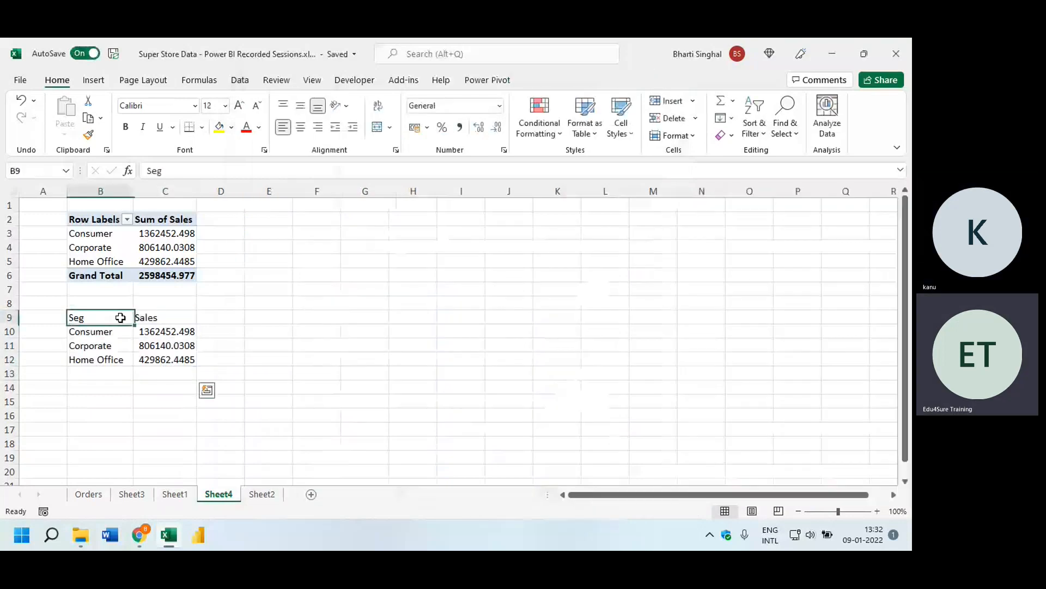
Step: Insert a scatter chart from the copied segment and sales data in B9:C12
drag(117, 316, 178, 360)
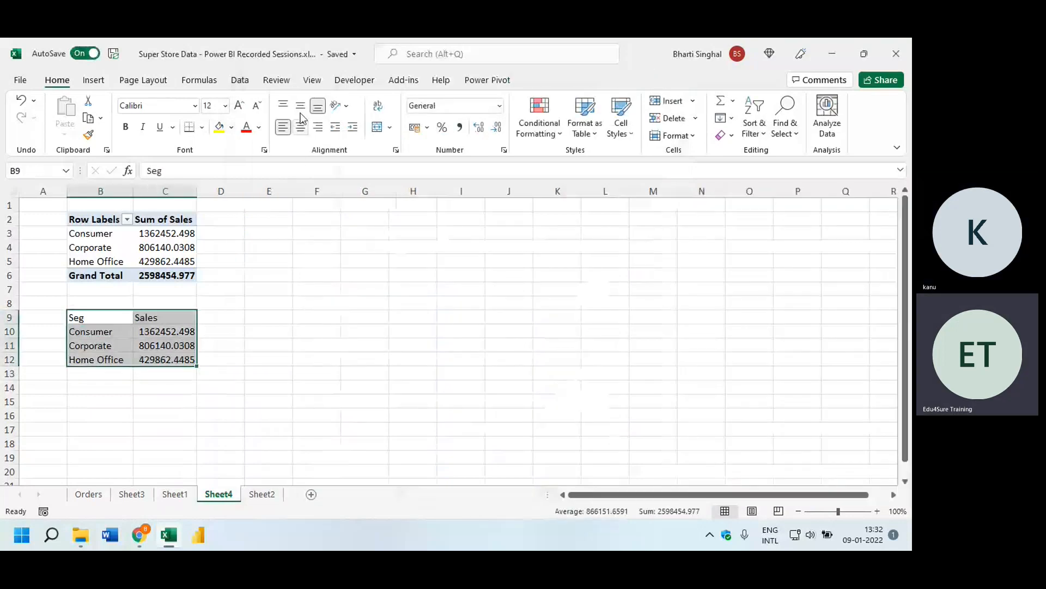
click(93, 80)
click(334, 117)
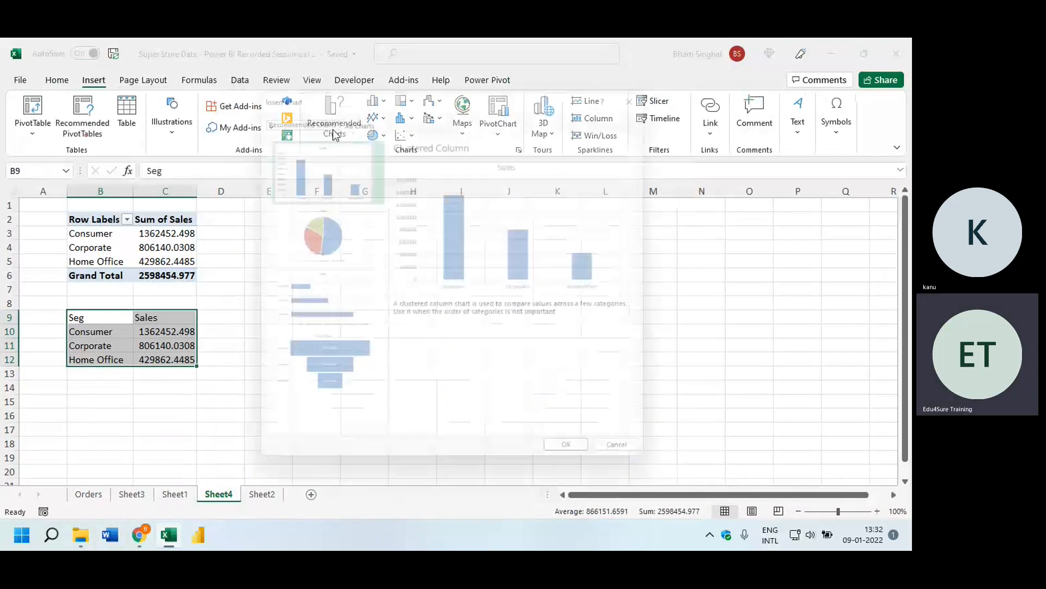
click(354, 114)
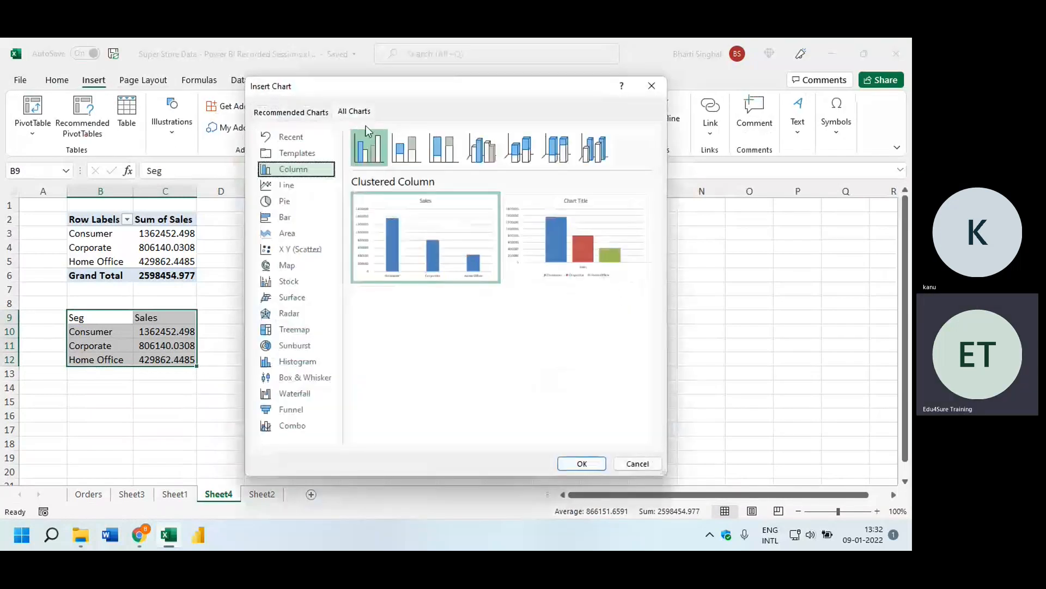
click(301, 250)
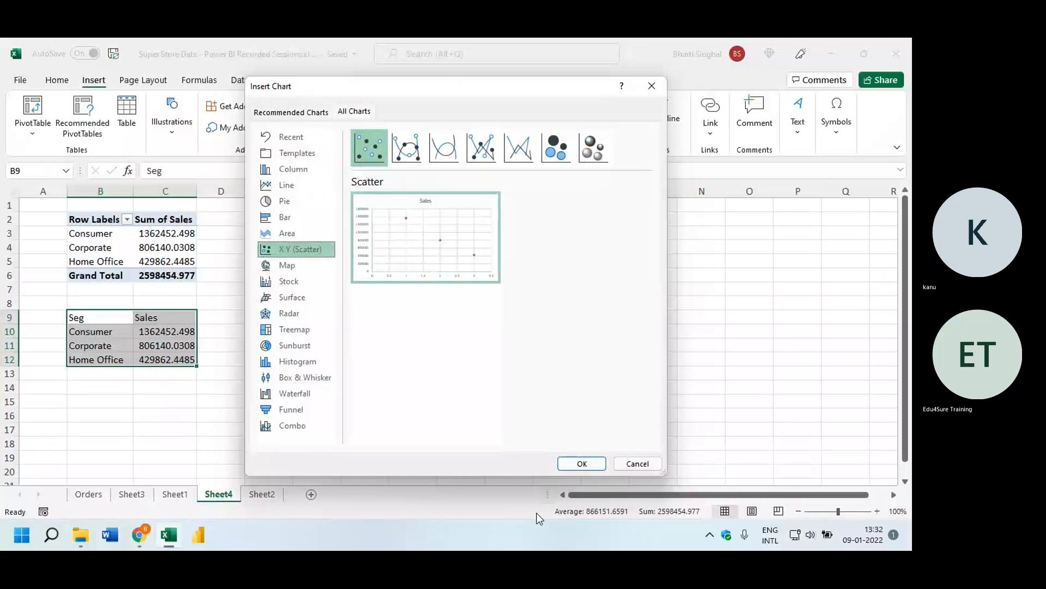
click(583, 464)
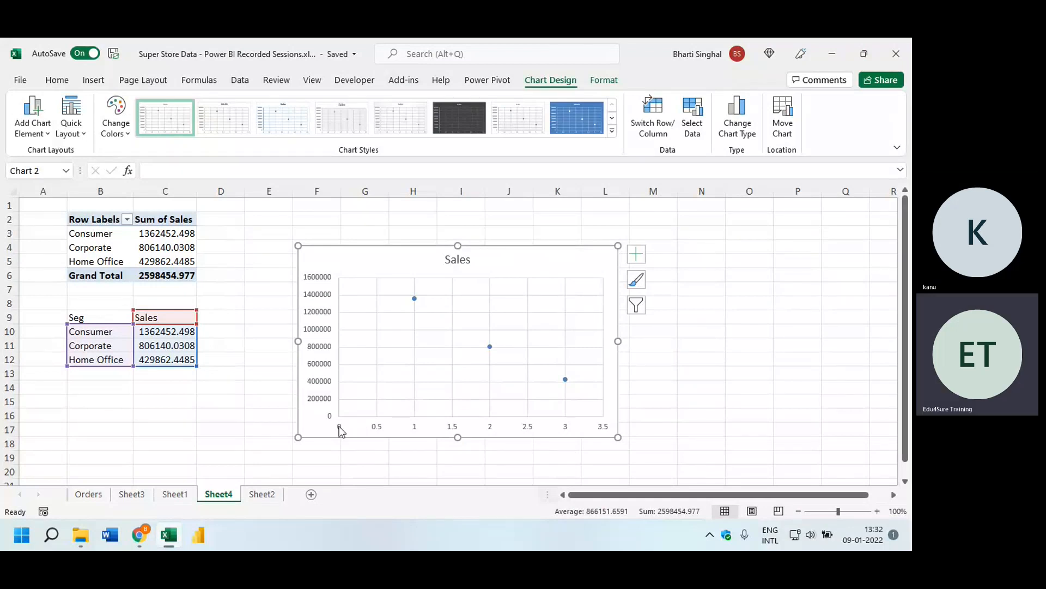
Step: Enlarge the Sales scatter chart slightly and compare its horizontal axis and points with the segment names in B10:B12
drag(618, 439, 642, 444)
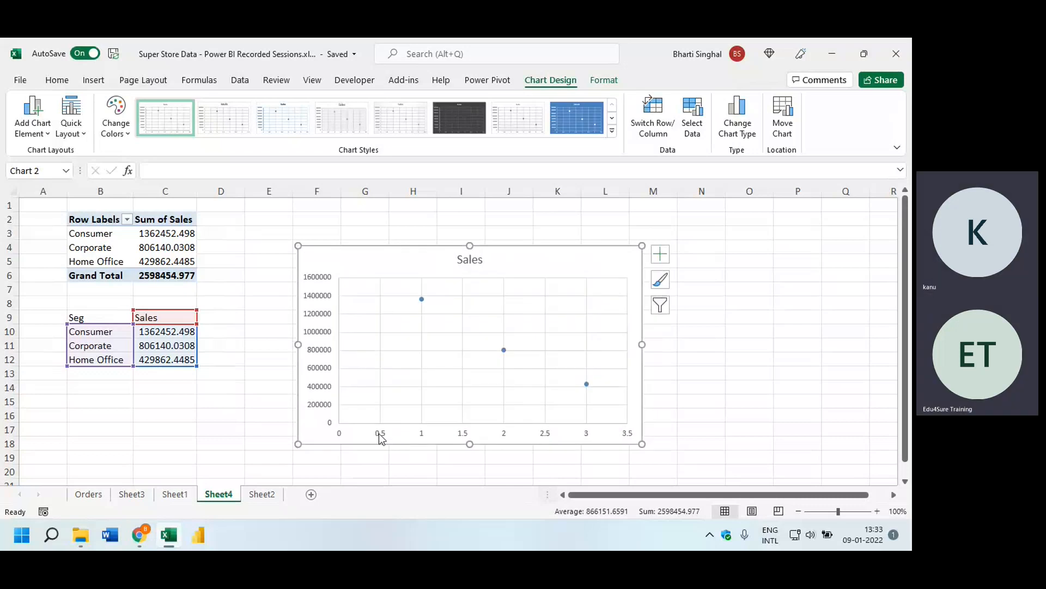
click(378, 433)
mouse_move(423, 299)
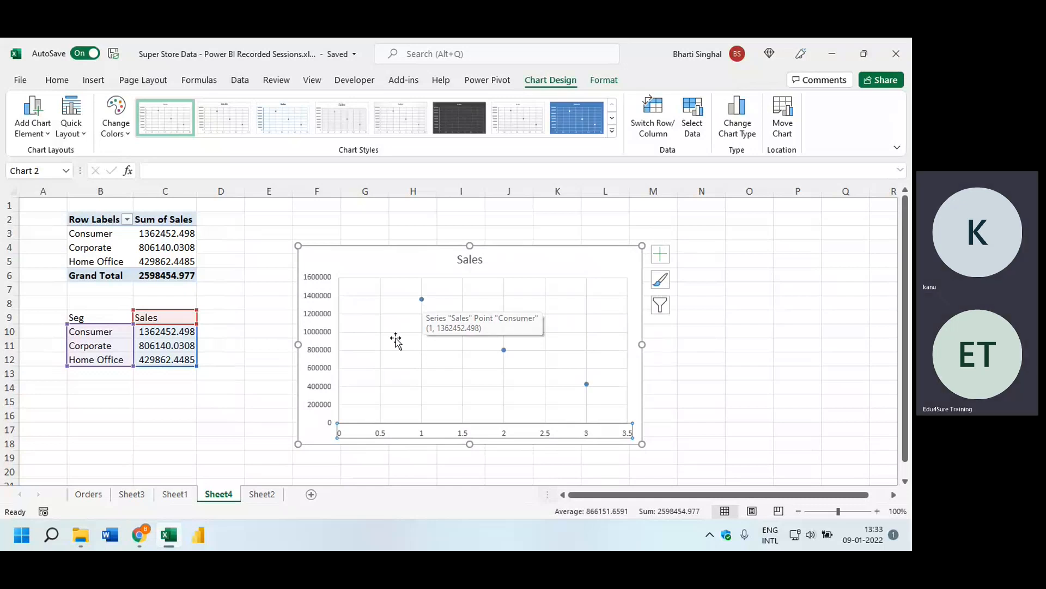
drag(77, 333, 78, 360)
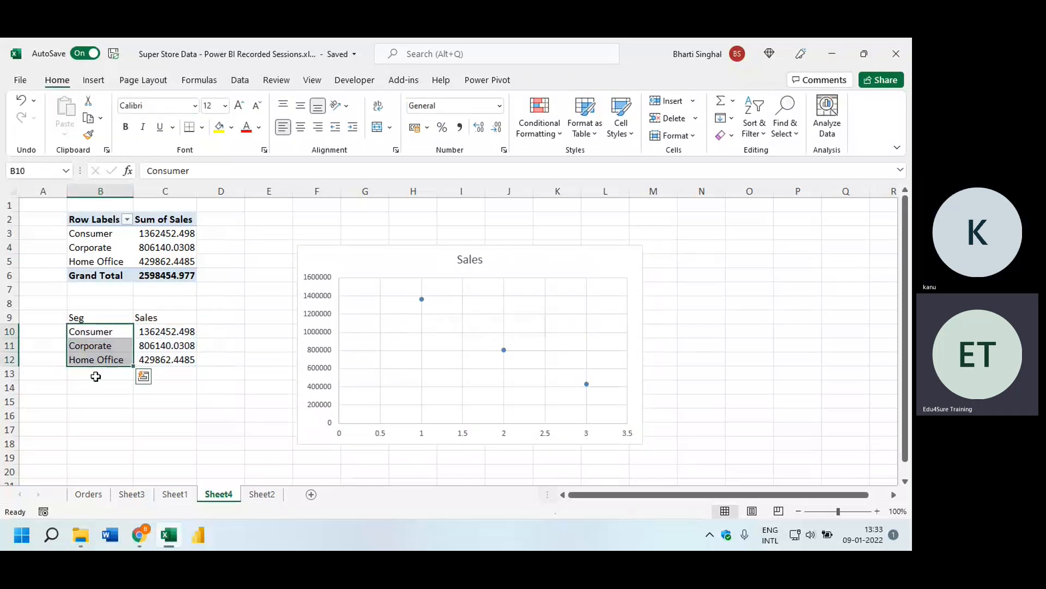
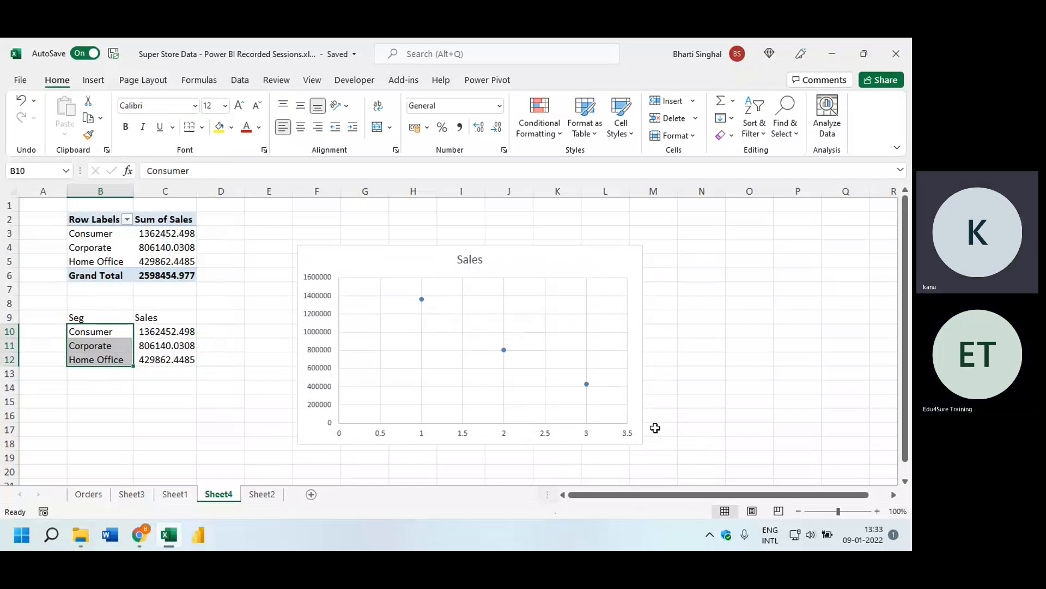
Step: Add the Profit field to the values of the segment pivot table, alongside Sum of Sales
click(100, 217)
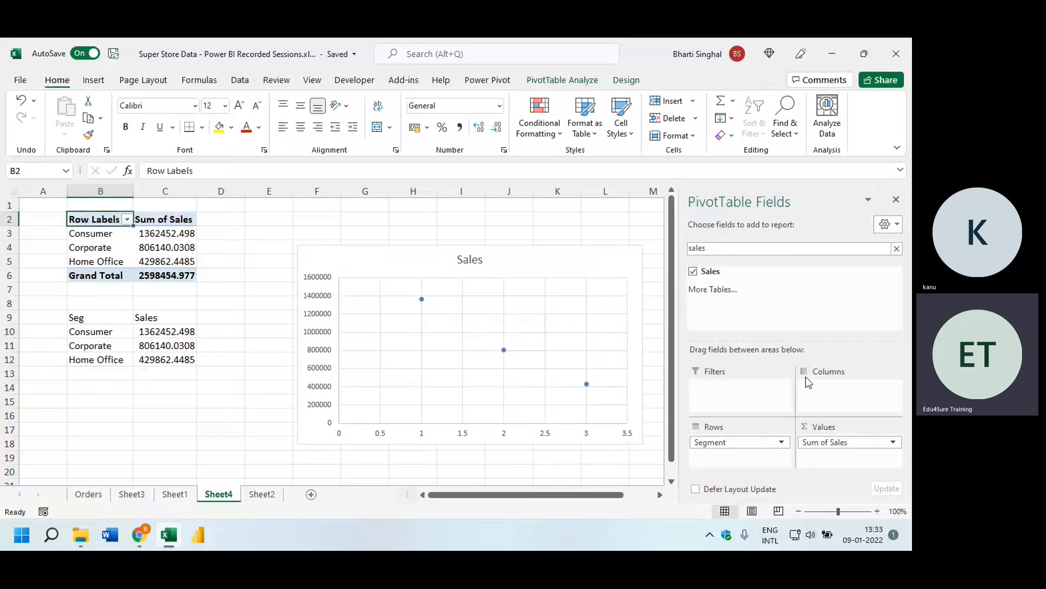
double_click(685, 249)
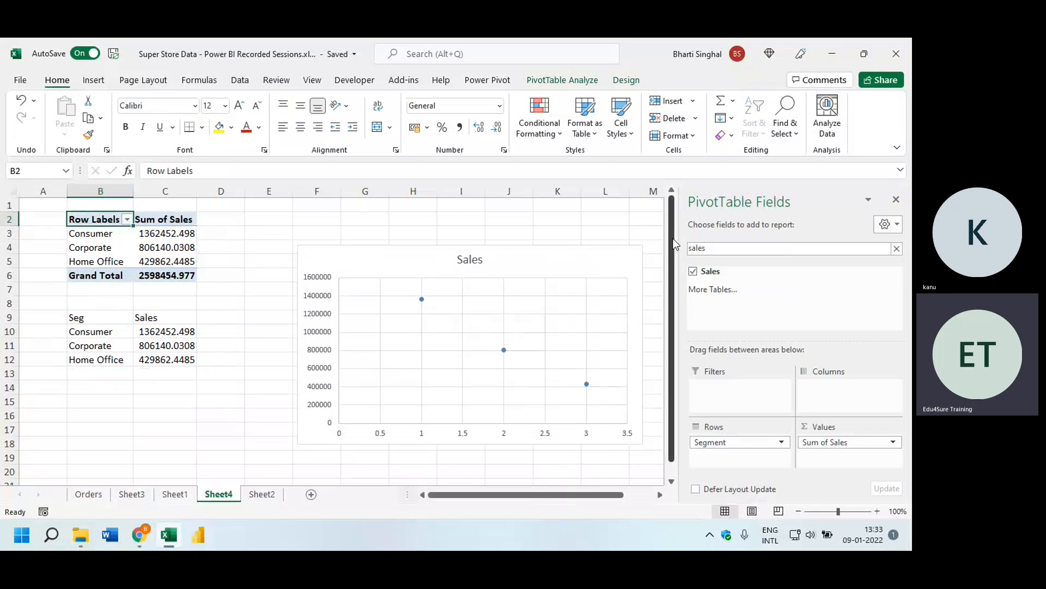
text(pro)
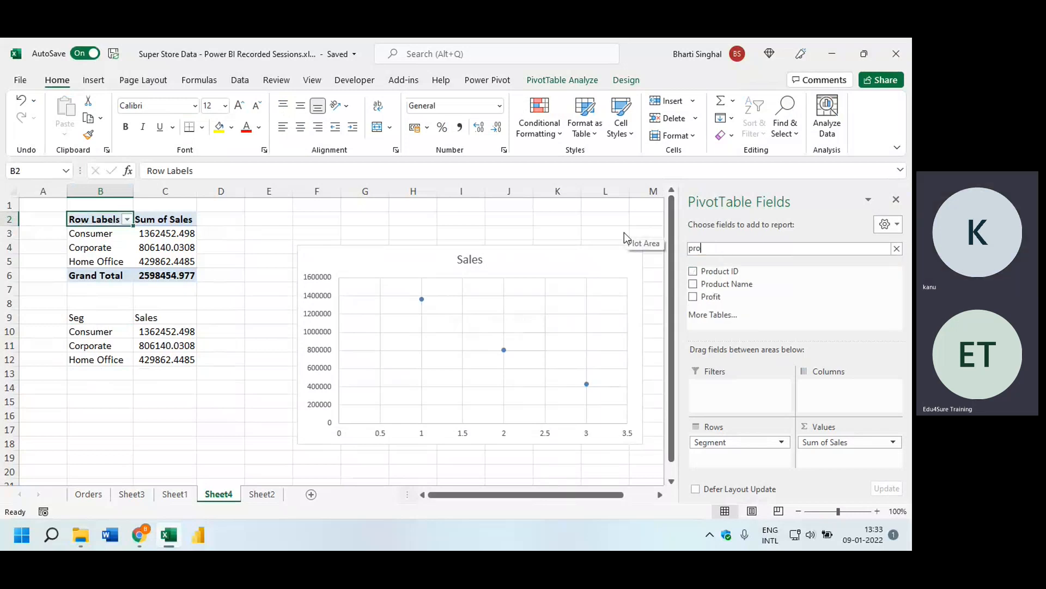
drag(710, 297, 824, 460)
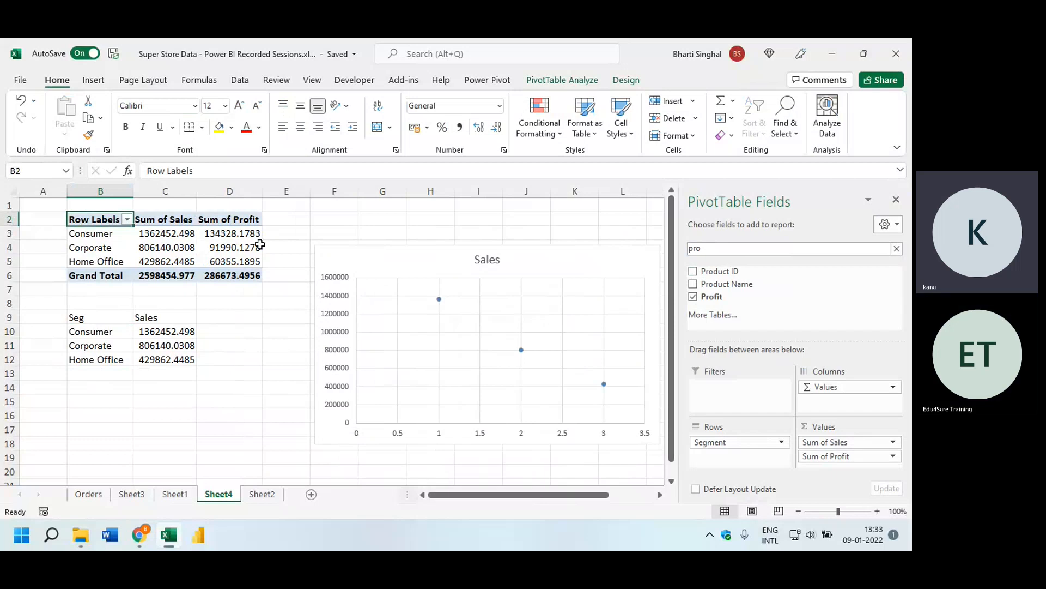
Step: Copy the pivot table's three segment profit values to D10:D12 and label D9 as Profit
drag(247, 234, 245, 262)
key(ctrl+c)
click(230, 330)
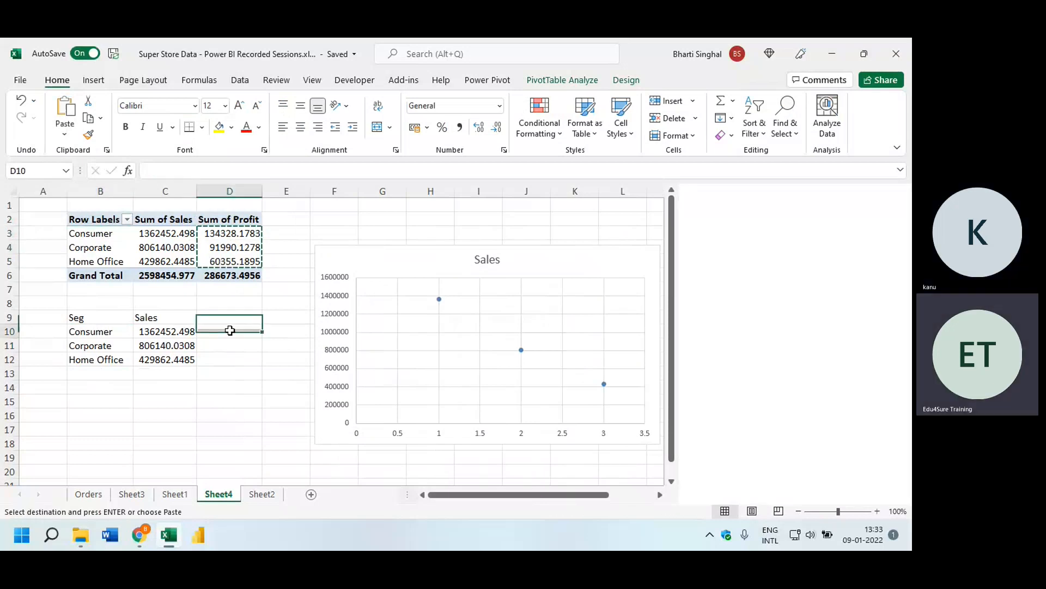
key(ctrl+v)
click(228, 315)
text(Profit)
click(233, 425)
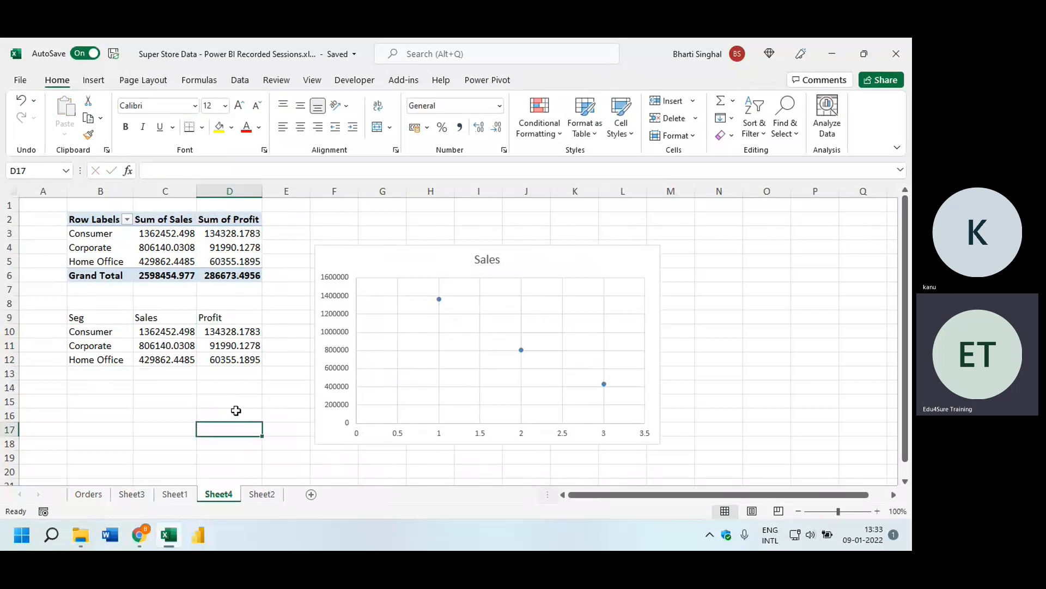
Step: Replace the Sales scatter chart with a new scatter chart of the segment, sales and profit data in B9:D12
click(541, 264)
key(Delete)
drag(129, 316, 234, 357)
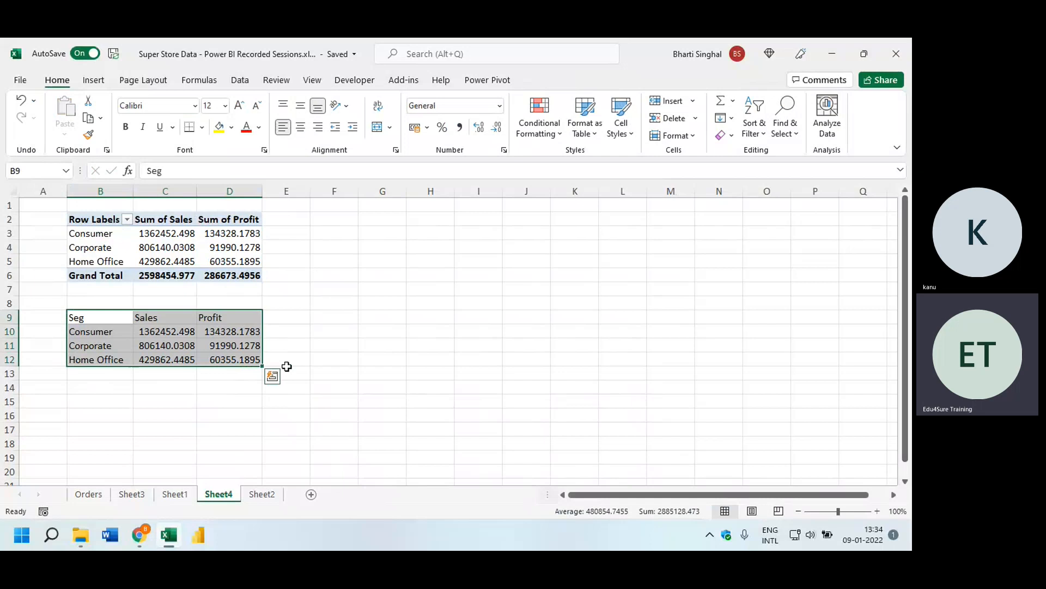
click(96, 81)
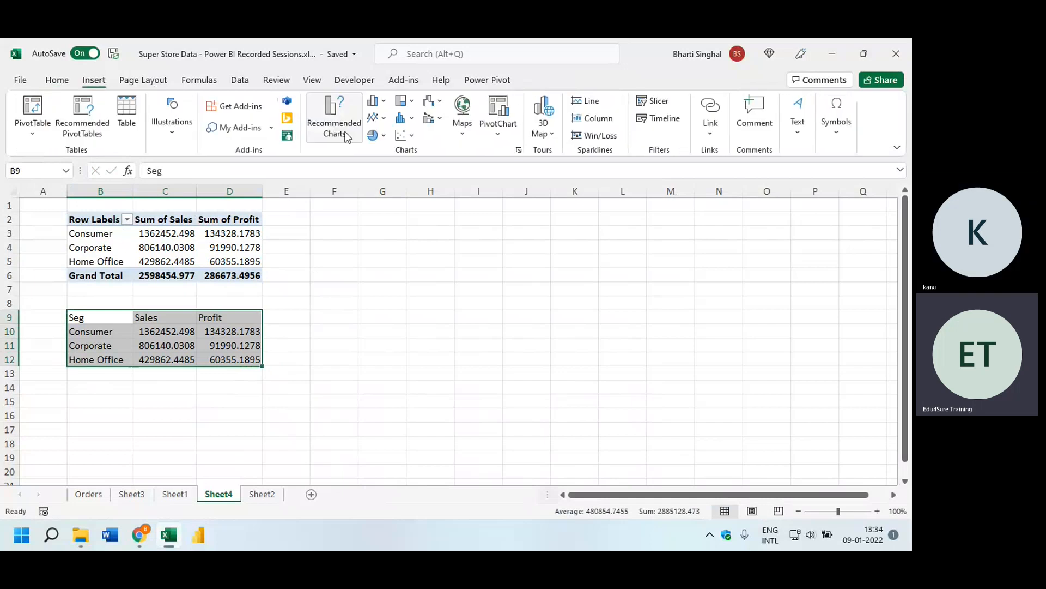
click(329, 125)
click(354, 111)
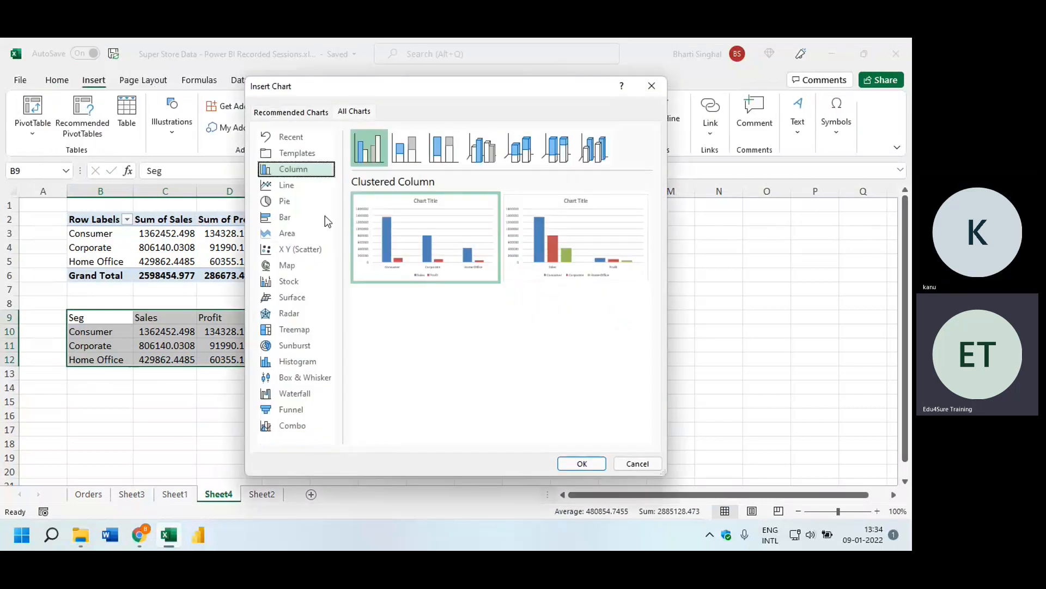
click(295, 252)
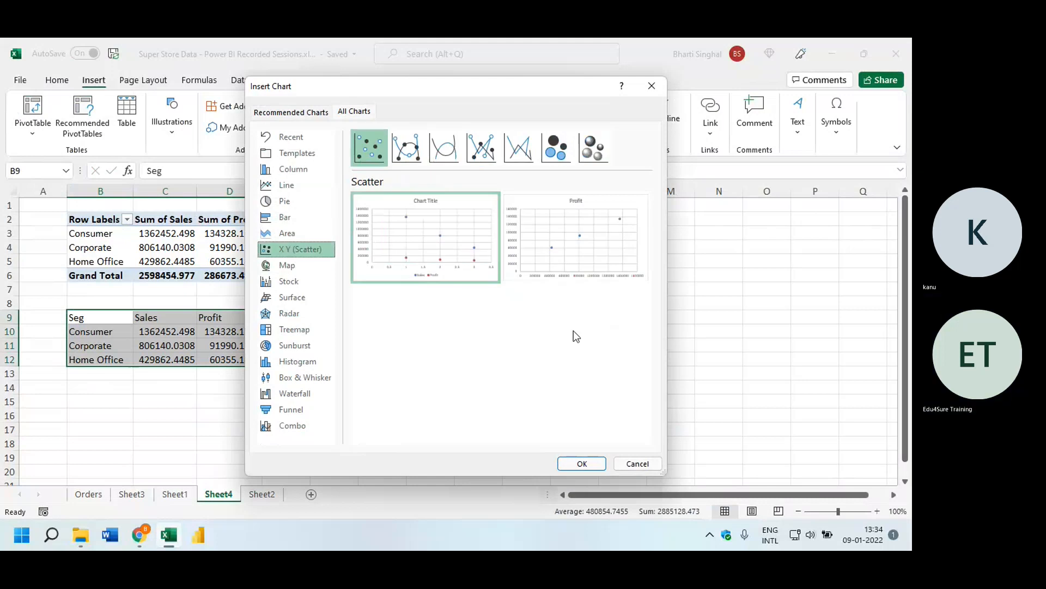
click(591, 461)
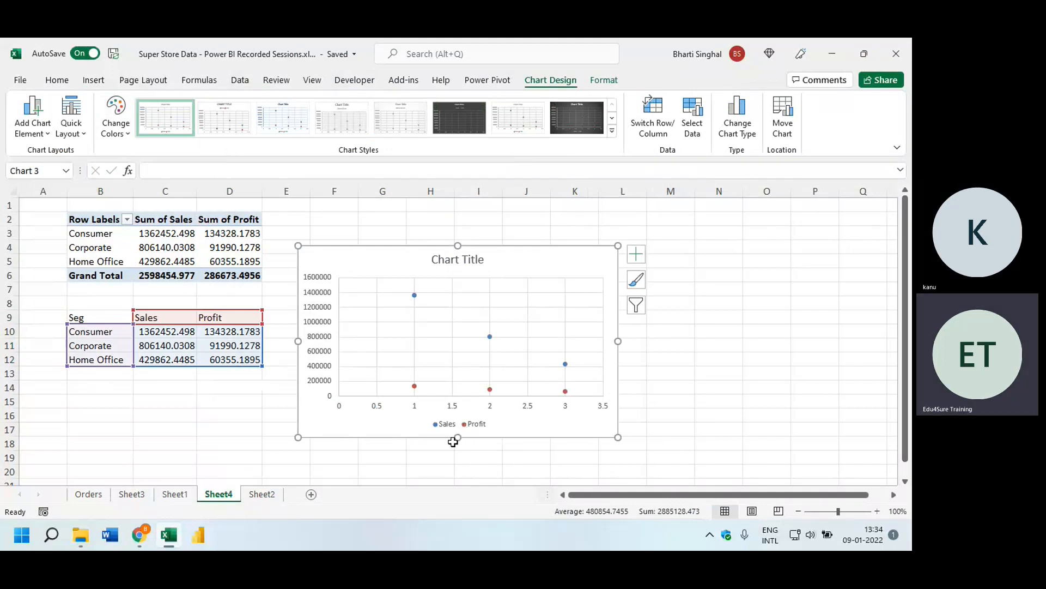
Step: Open the scatter chart's data source settings and toggle the Profit series off and back on
right_click(528, 264)
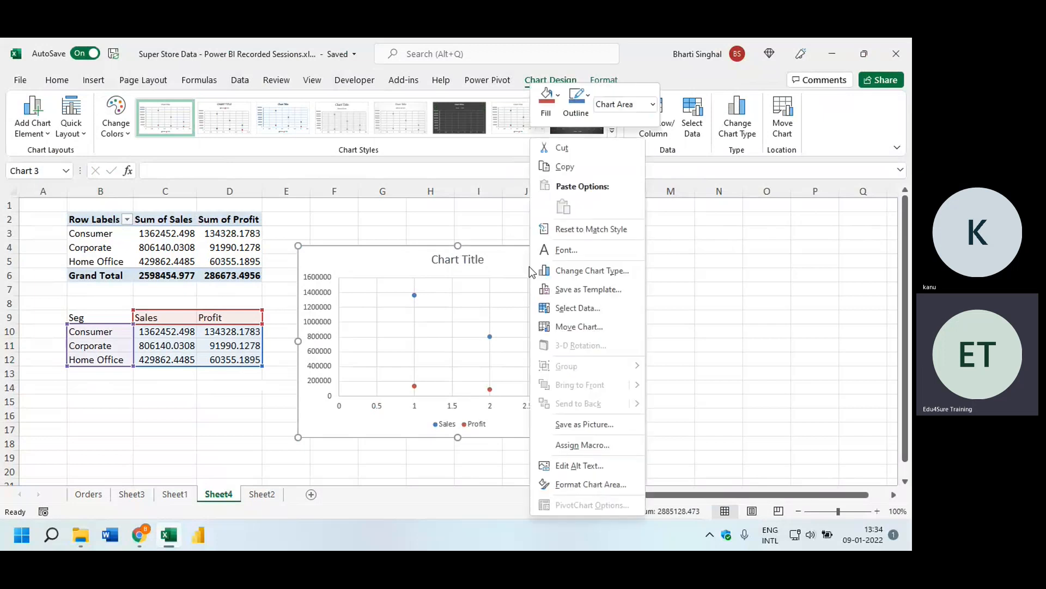
click(594, 312)
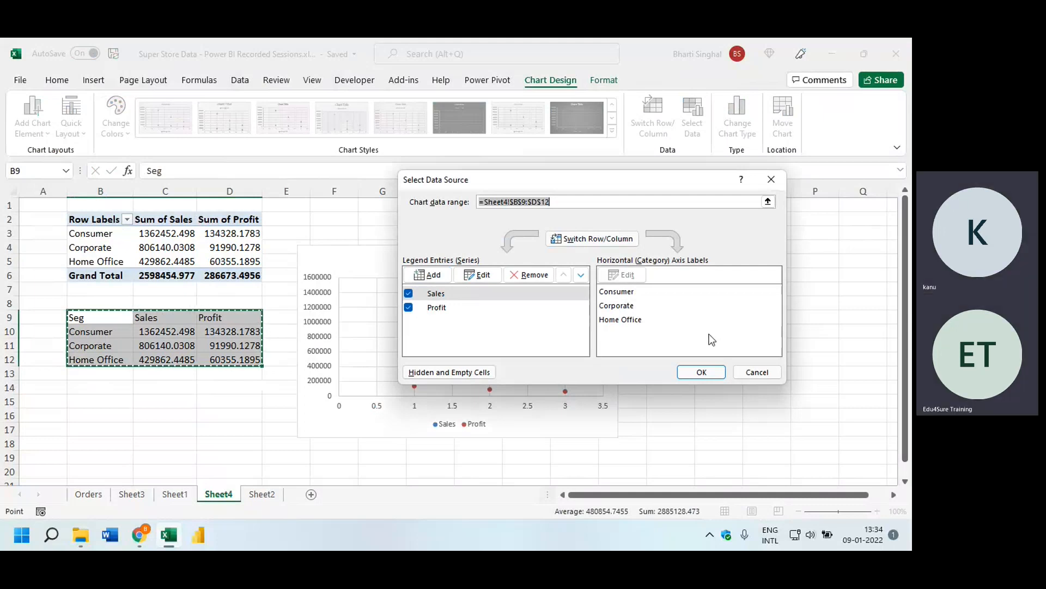
click(408, 307)
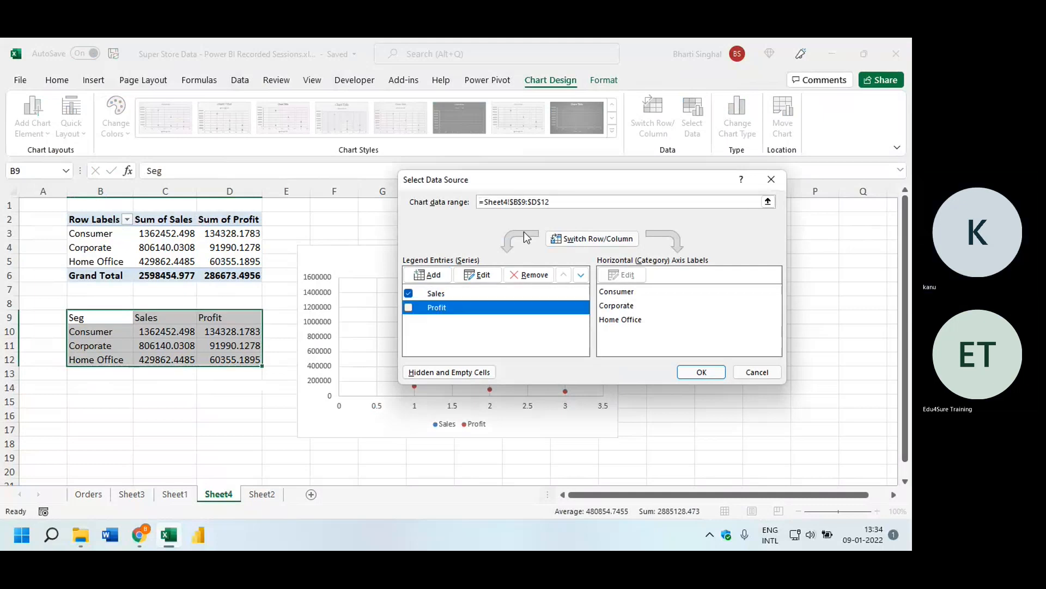
click(408, 307)
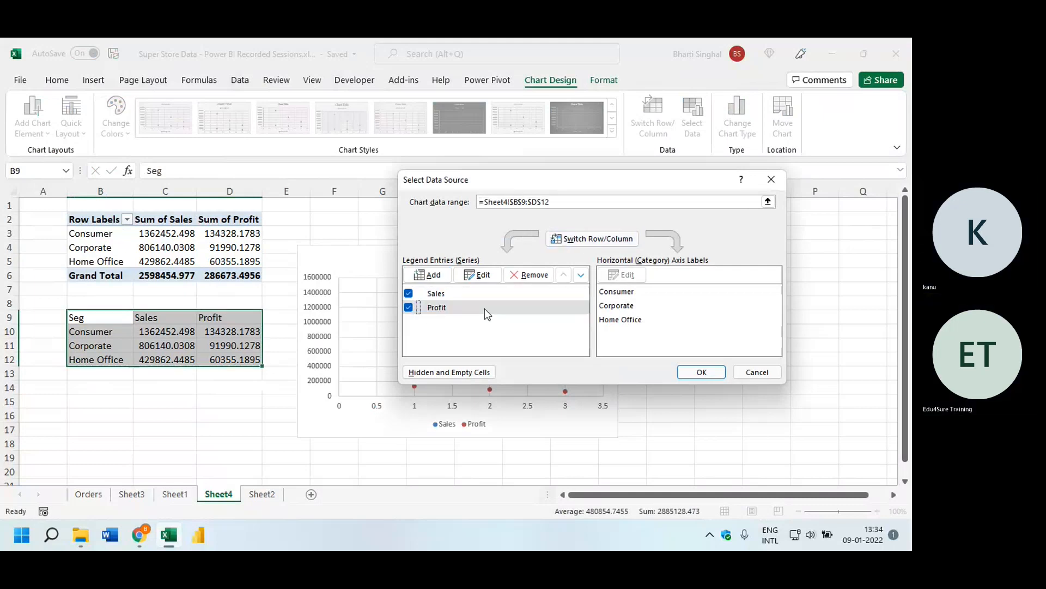
Step: Switch the chart's rows and columns, restore Sales and Profit as the series, and uncover the chart to check its points
click(600, 240)
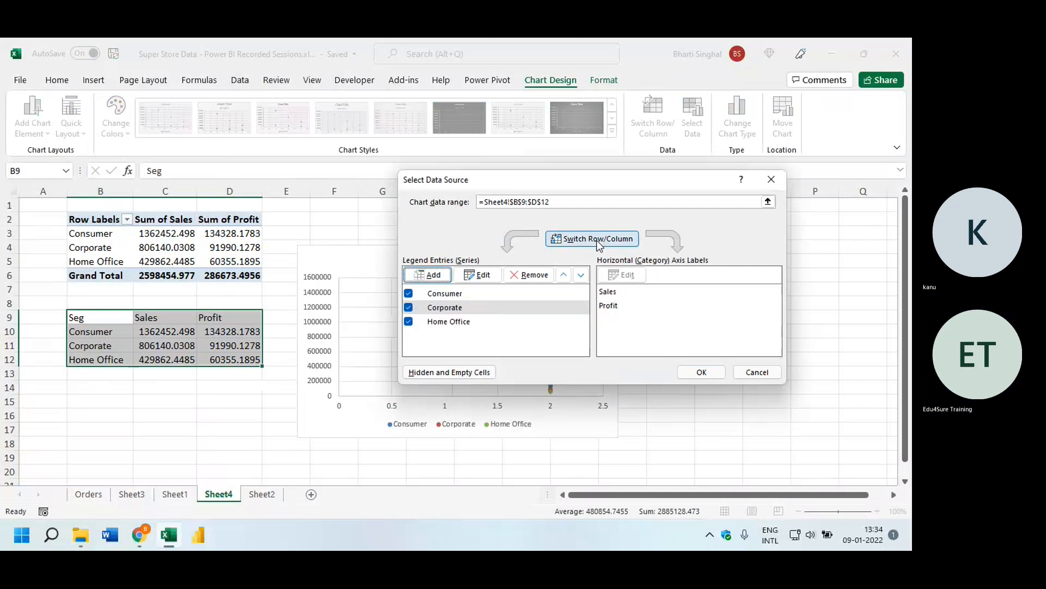
drag(587, 185, 527, 250)
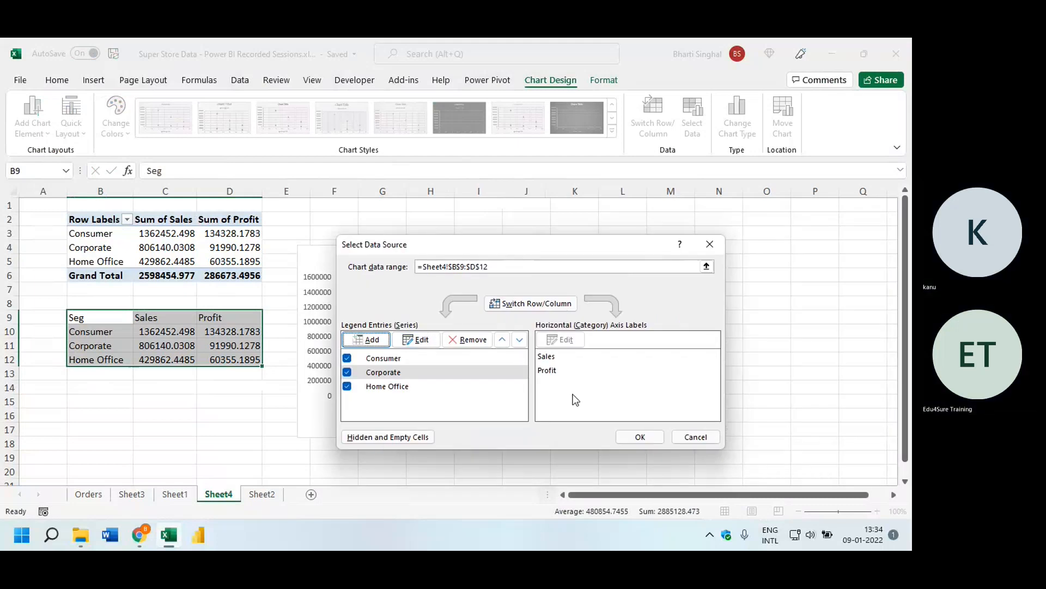
click(533, 303)
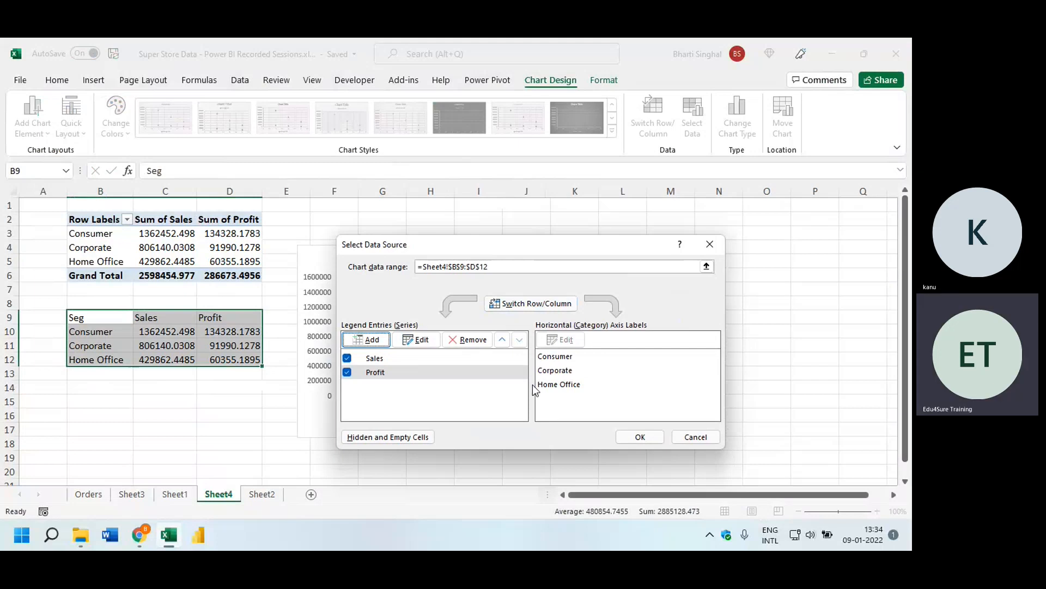
drag(493, 251, 776, 268)
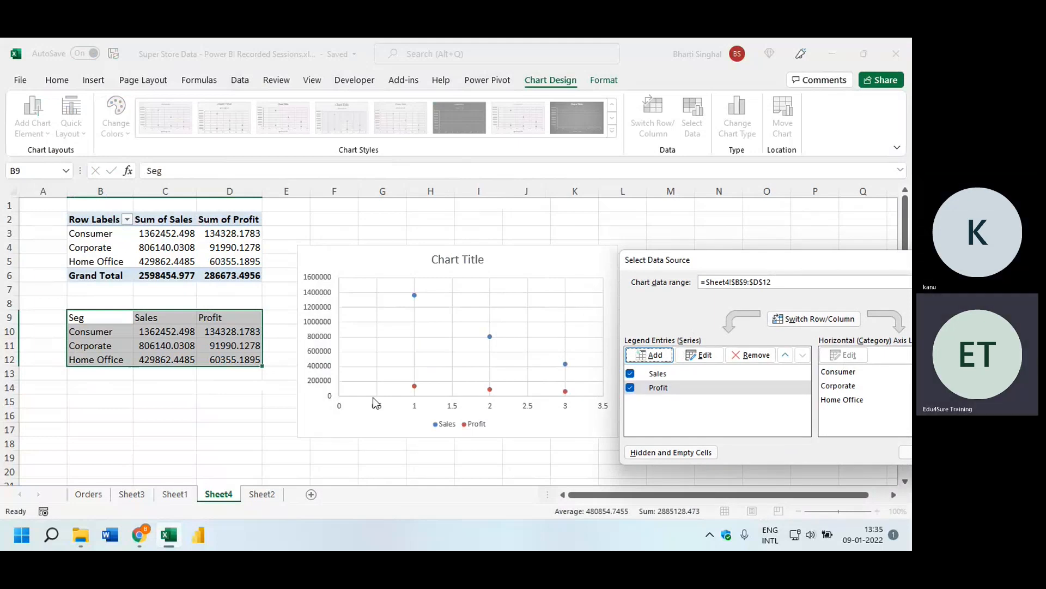
mouse_move(870, 256)
mouse_down()
mouse_move(729, 208)
mouse_move(715, 218)
mouse_move(739, 93)
mouse_move(761, 238)
mouse_move(873, 238)
mouse_up()
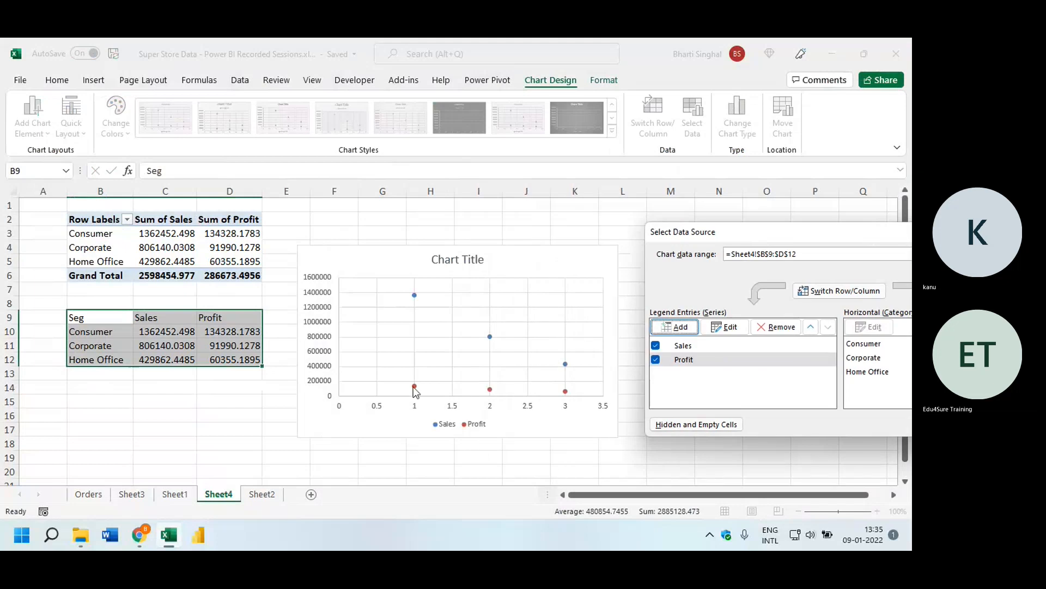
Step: Plot the segments as series again to inspect the scatter points, and return to the Sales and Profit series
click(690, 363)
drag(830, 232, 626, 225)
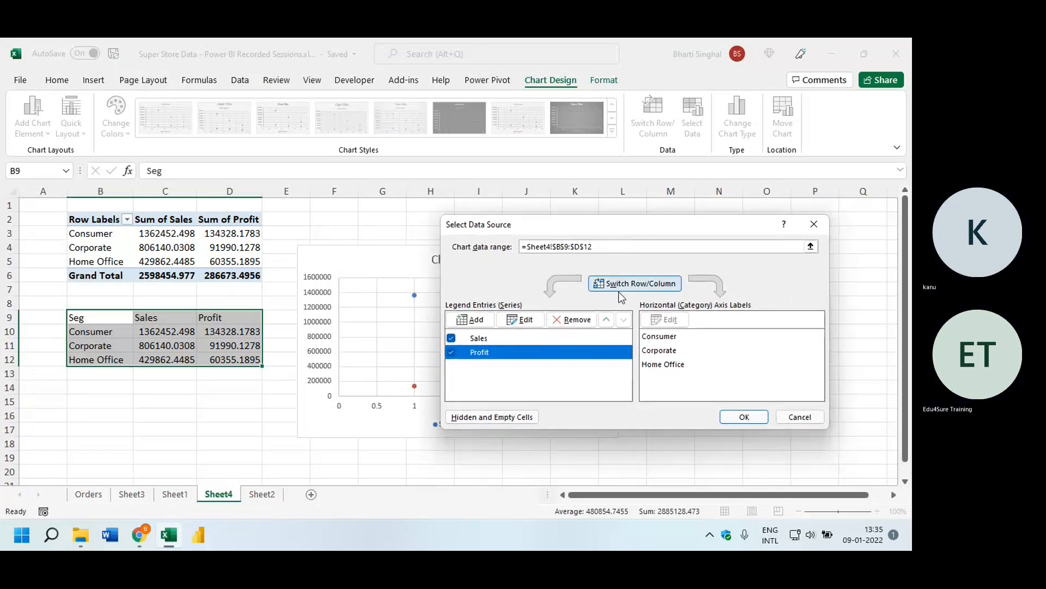
click(637, 284)
drag(634, 233, 828, 220)
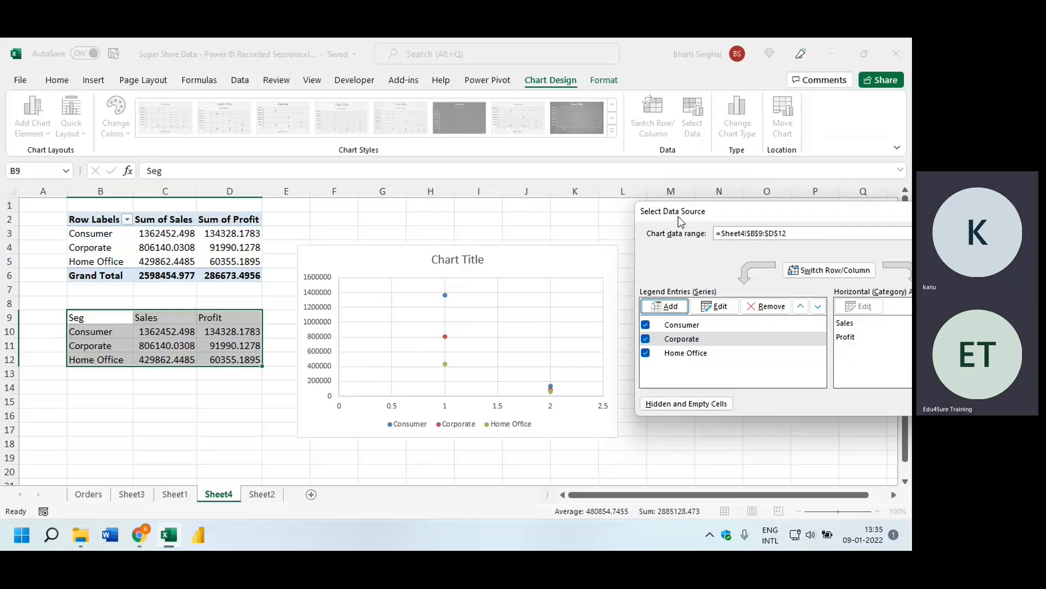
drag(771, 214, 664, 213)
click(698, 269)
Step: Remove the Sales series from the scatter chart and switch rows and columns to use the segments as series
click(562, 325)
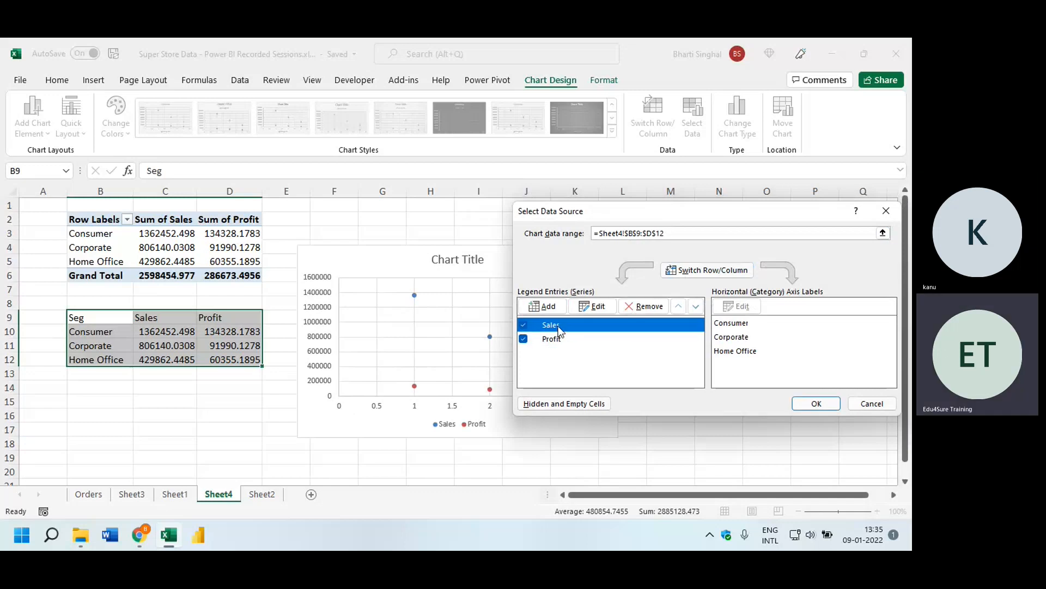
click(644, 305)
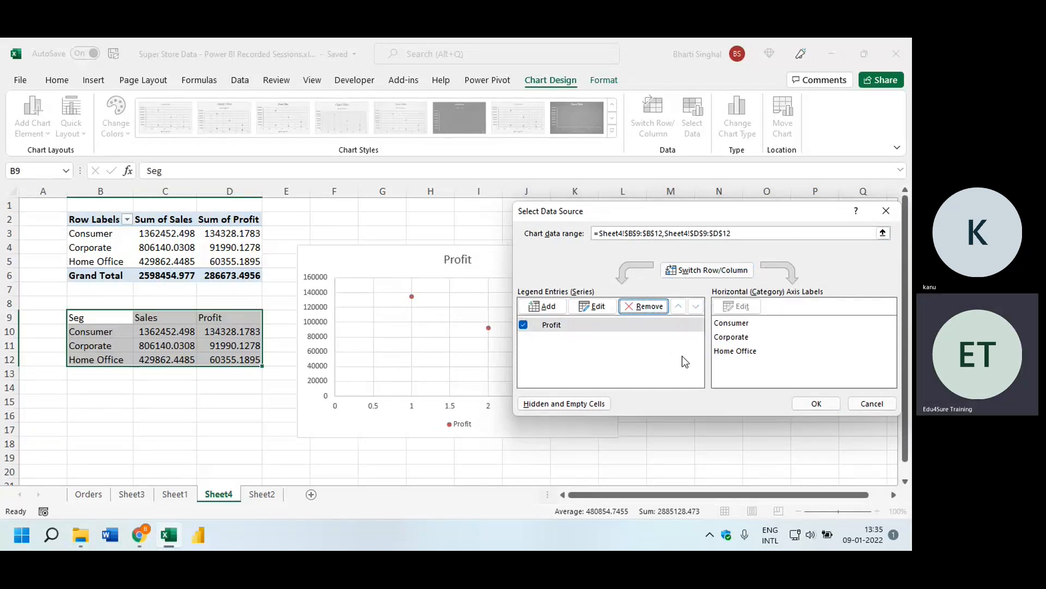
drag(700, 223, 854, 207)
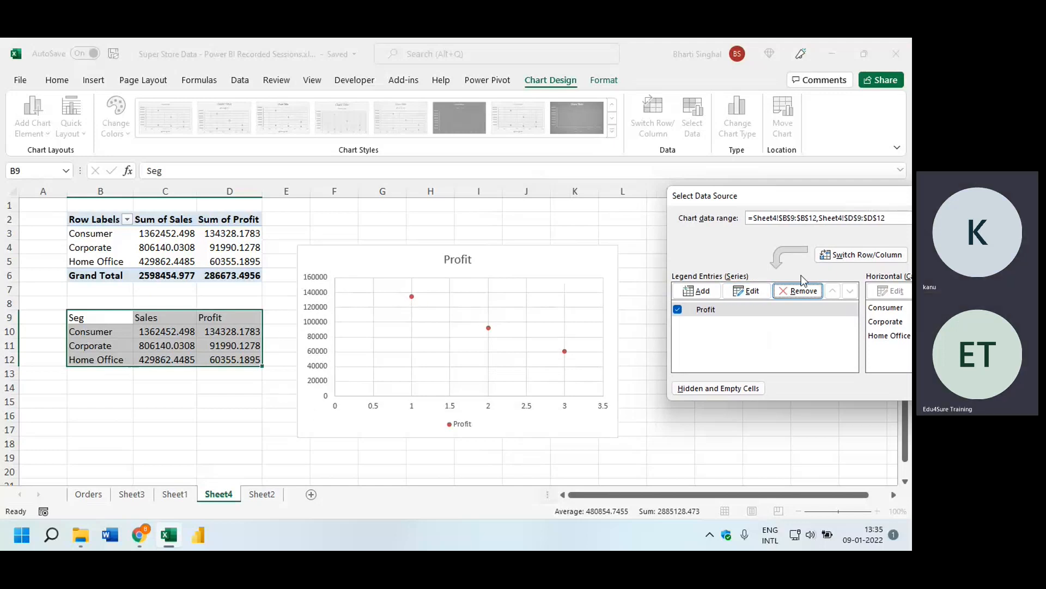
click(867, 256)
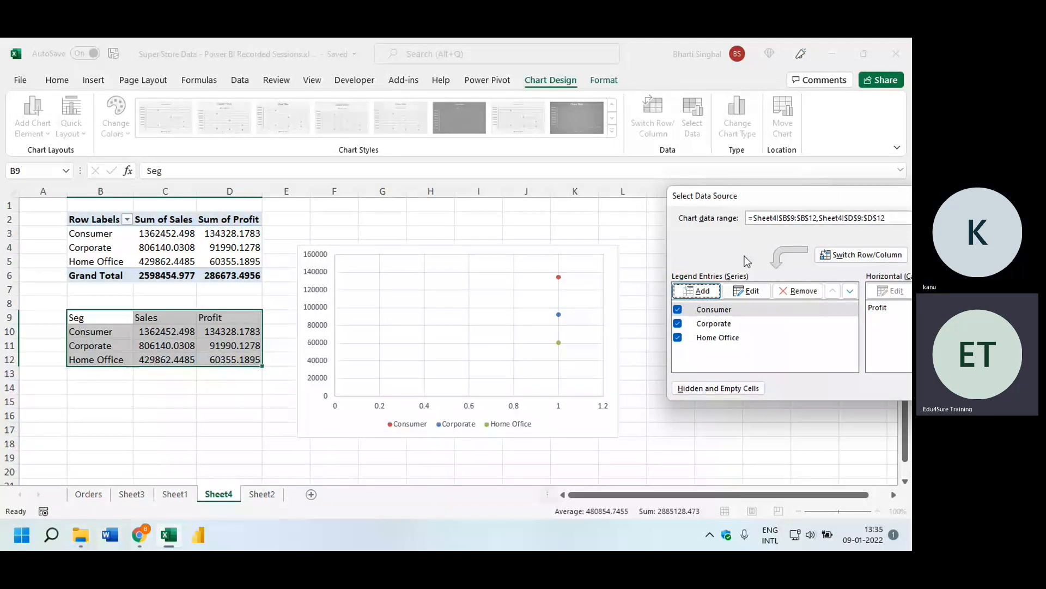
Step: Try adding a chart series with B9:D12 and C9:C12 as its name reference, and remove the added series
click(535, 268)
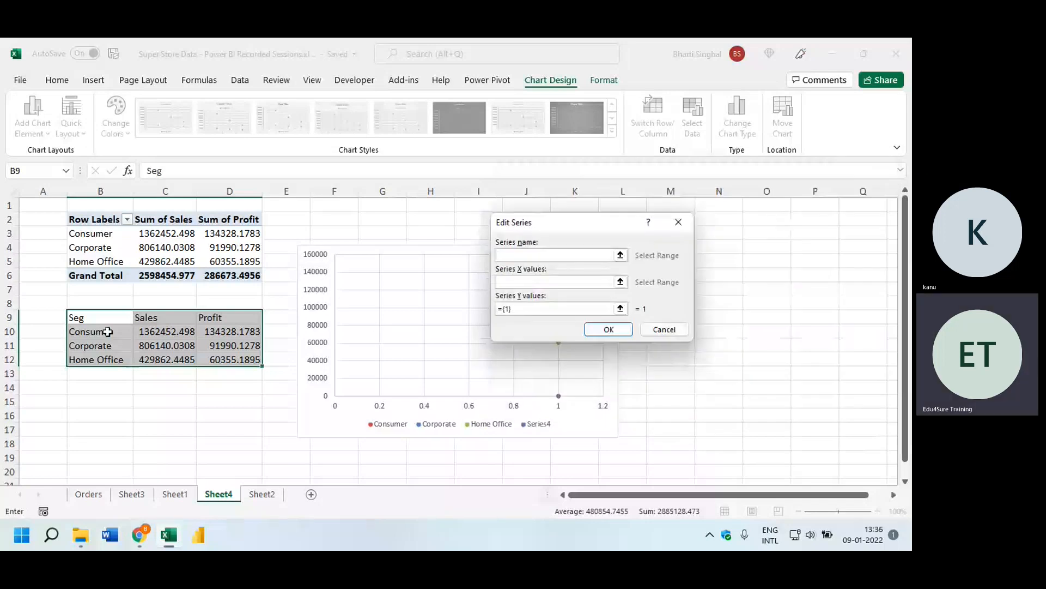
drag(90, 321, 229, 362)
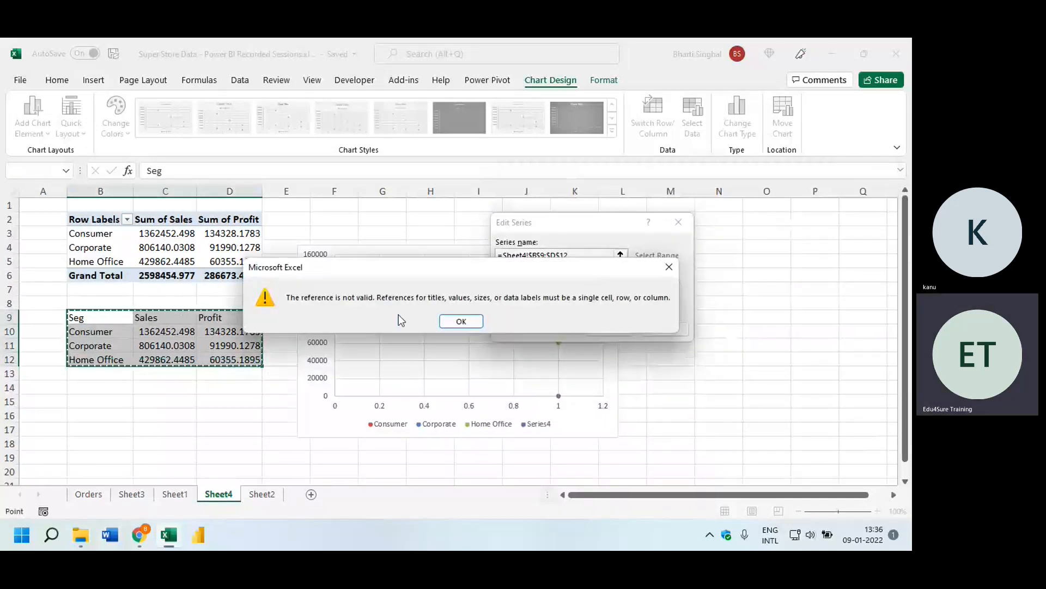
click(460, 322)
drag(165, 319, 188, 359)
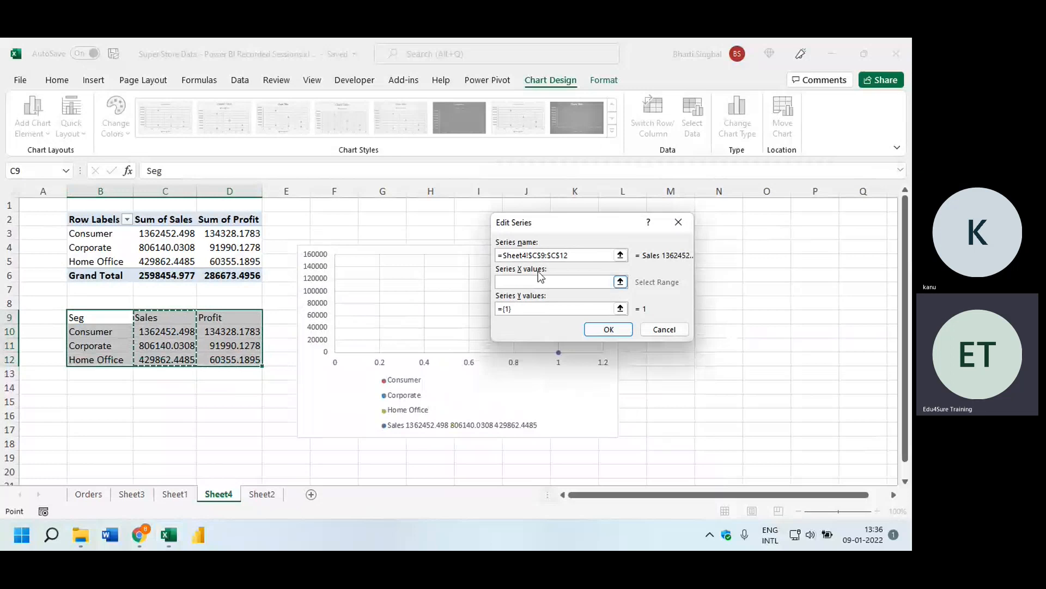
click(584, 330)
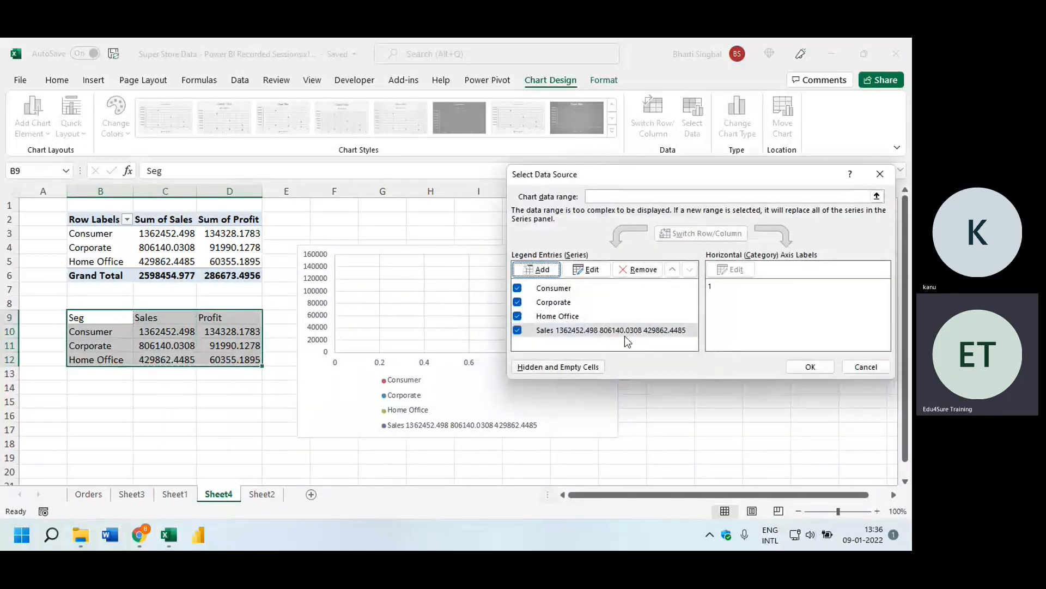
click(634, 272)
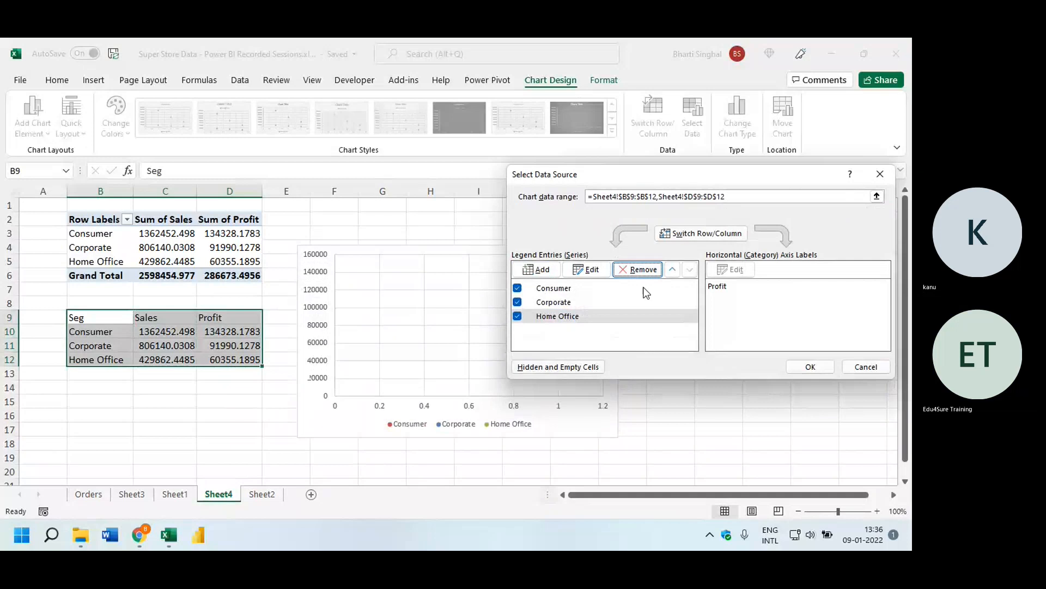
Step: Try B9:D12, B10:D12 and C10:D12 as the Home Office series' name reference, and set it to C10:C12
click(588, 271)
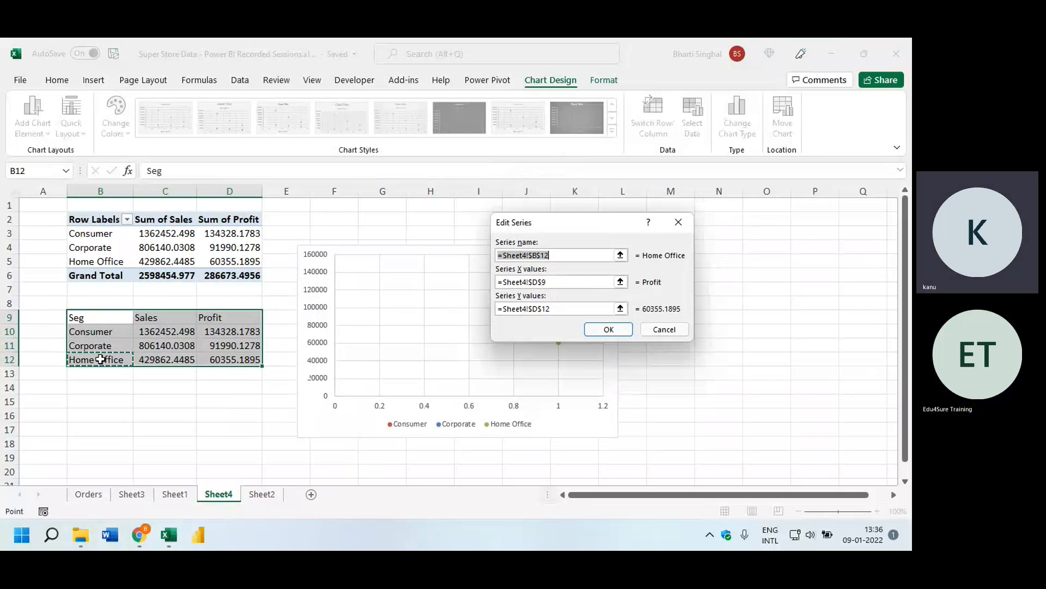
drag(107, 321, 259, 362)
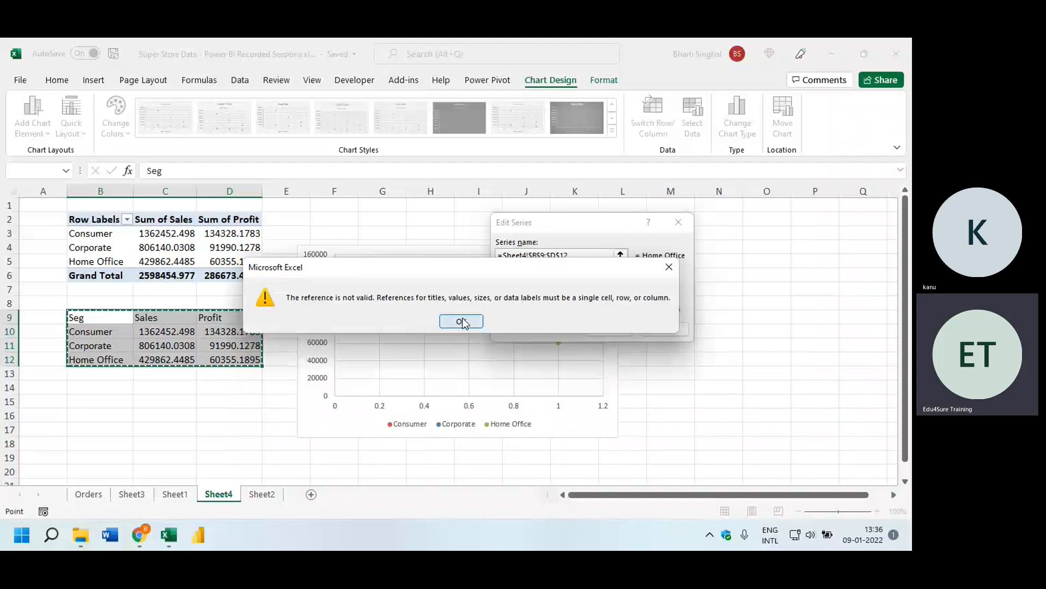
click(461, 322)
drag(97, 337, 259, 361)
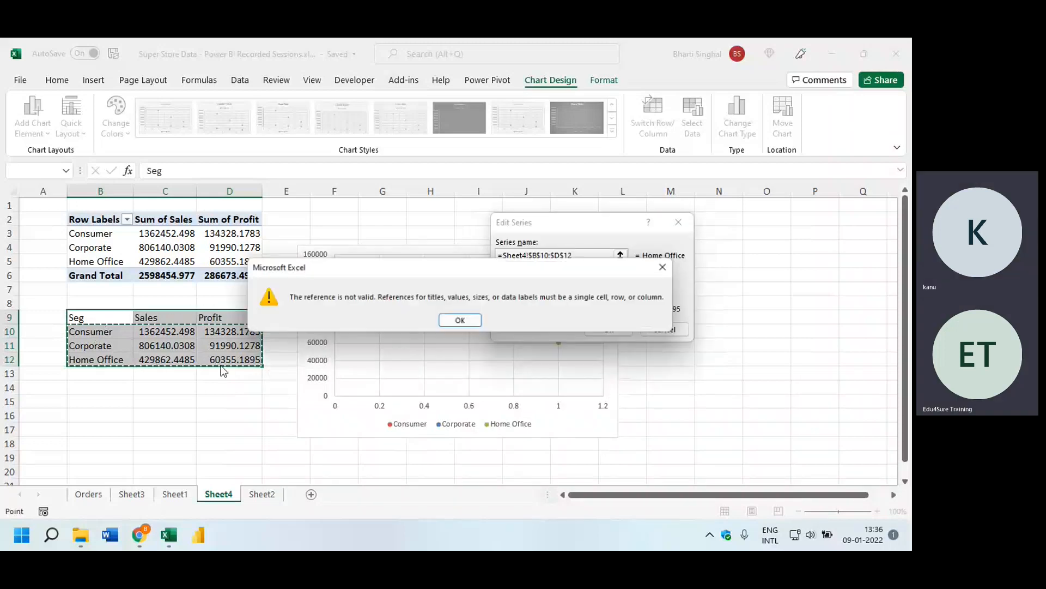
click(456, 322)
drag(175, 336, 224, 364)
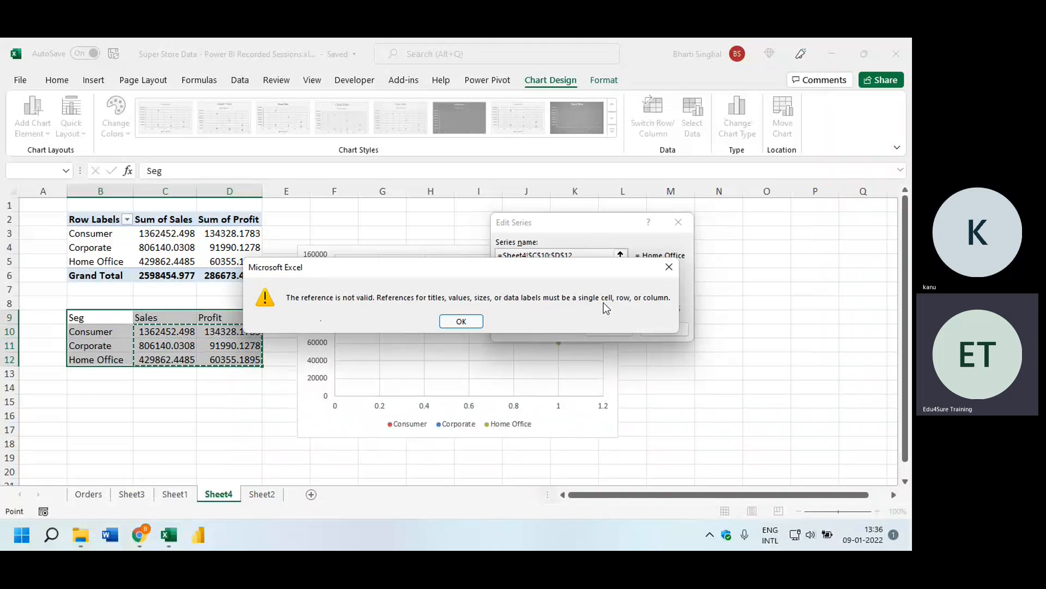
click(667, 271)
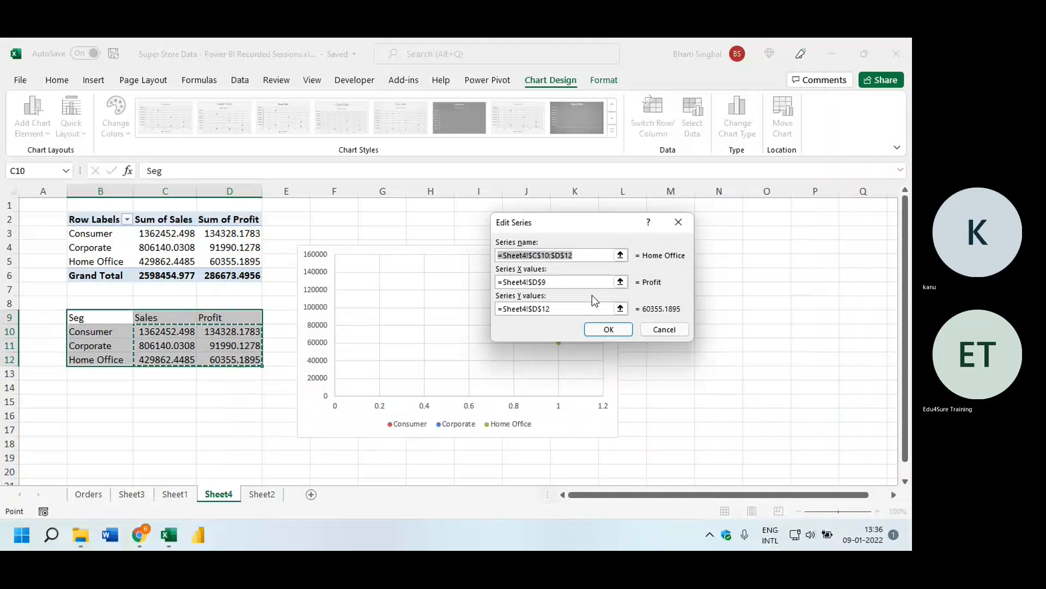
drag(187, 330, 171, 358)
Step: Try to set the edited series' X values to the Sales figures in C10:C12
drag(545, 283, 506, 286)
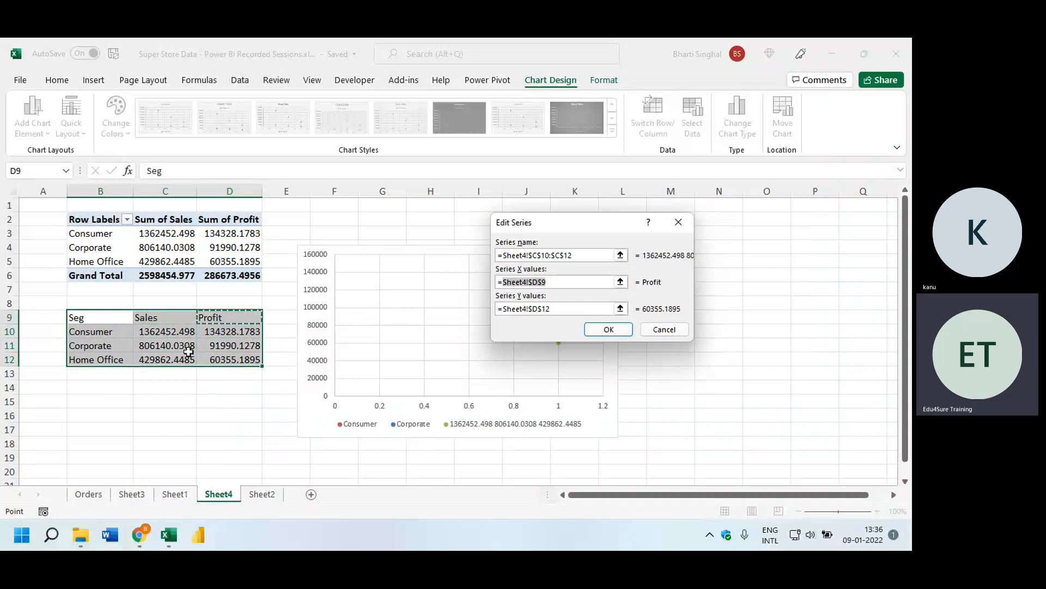
drag(164, 334, 164, 358)
click(434, 355)
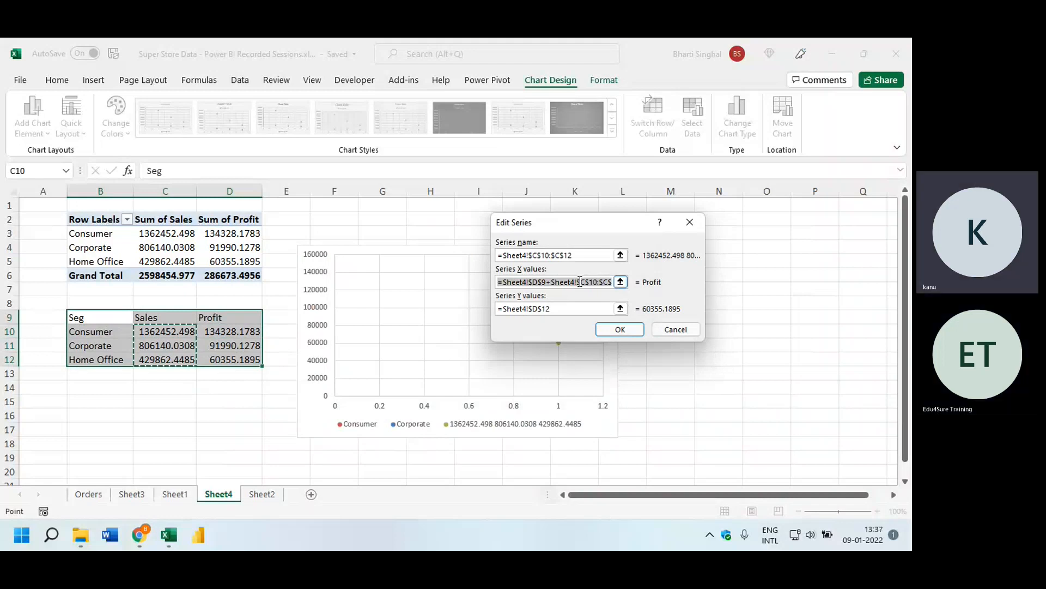
click(620, 281)
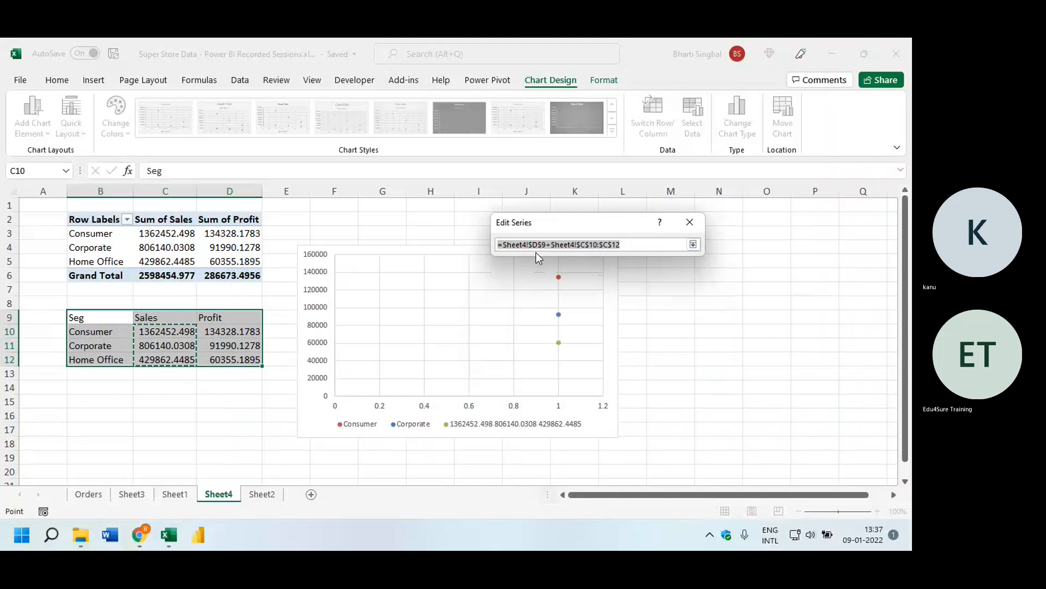
drag(182, 331, 180, 363)
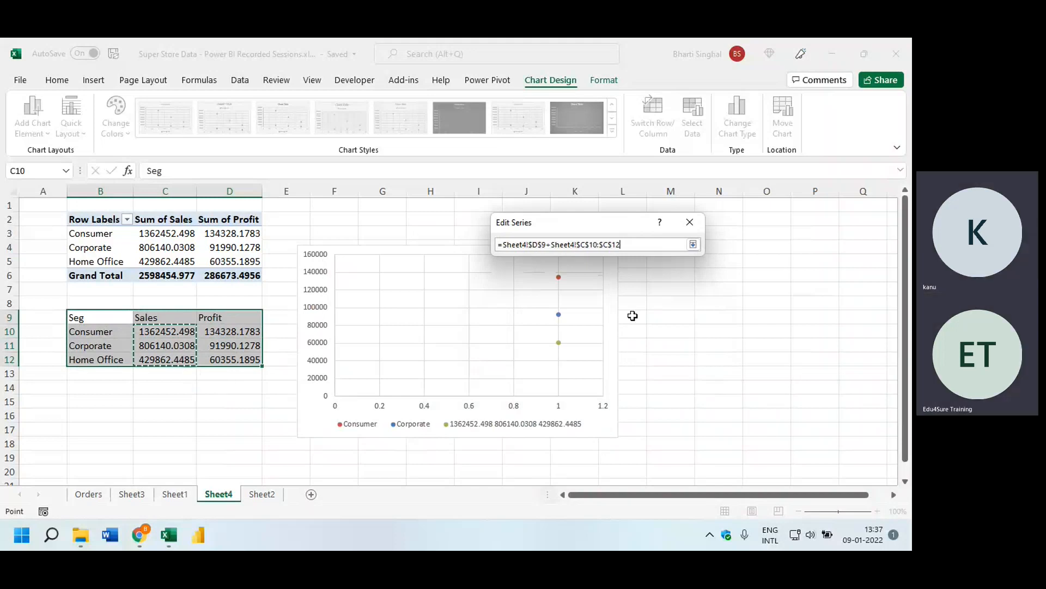
key(Return)
key(Return)
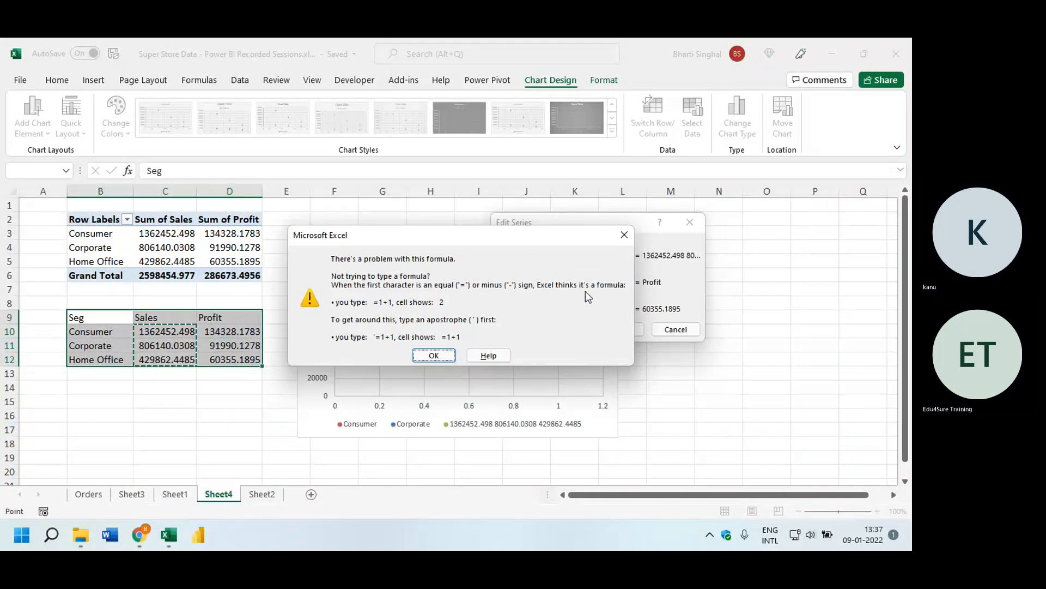
click(625, 235)
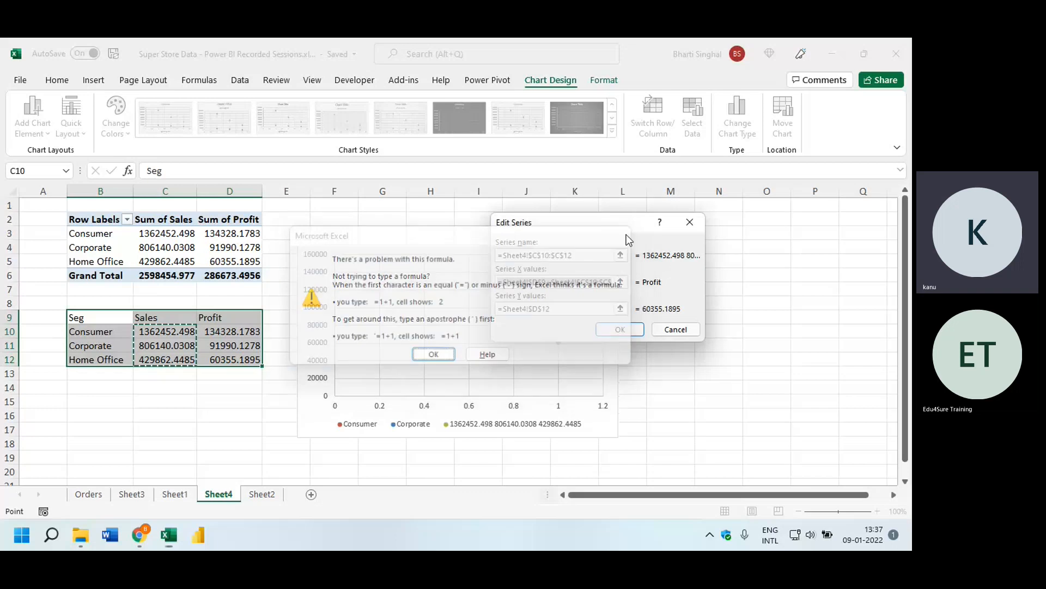
Step: Strip the leading equals sign from the X values reference and insert C10:C12 at its start
click(504, 281)
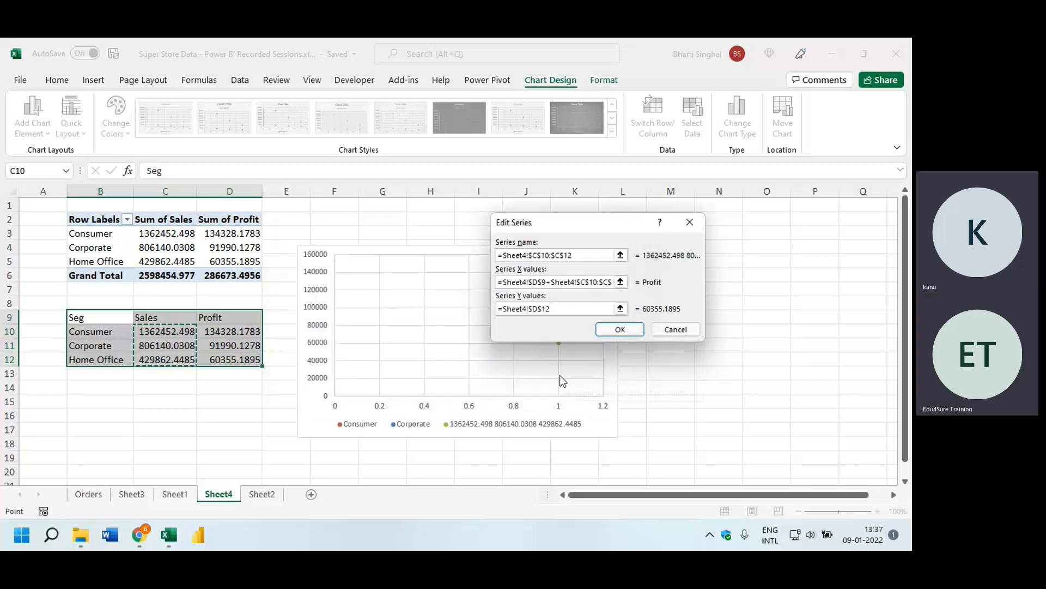
key(BackSpace)
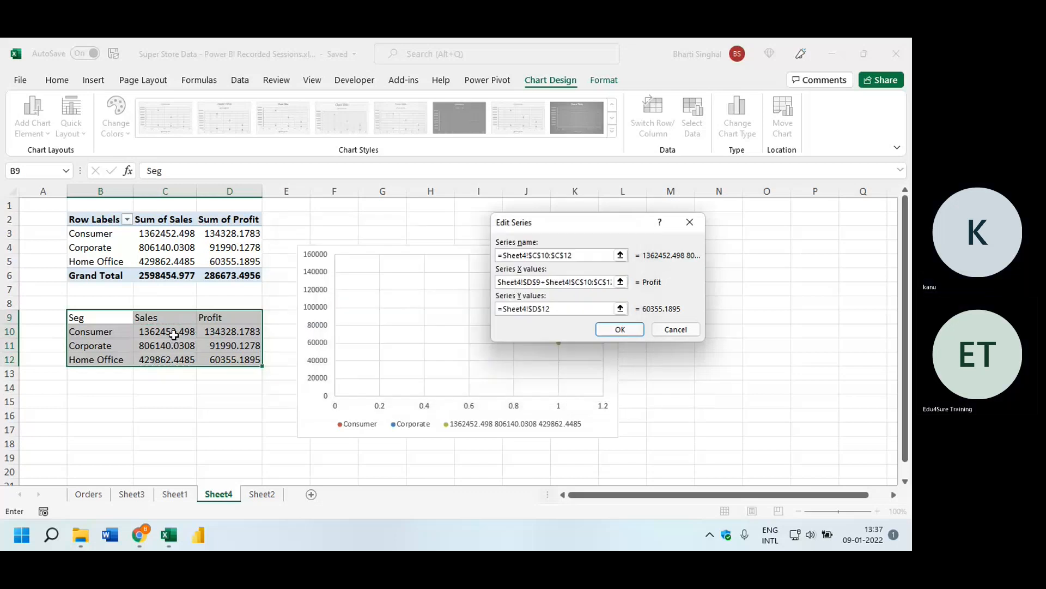
drag(173, 333, 173, 356)
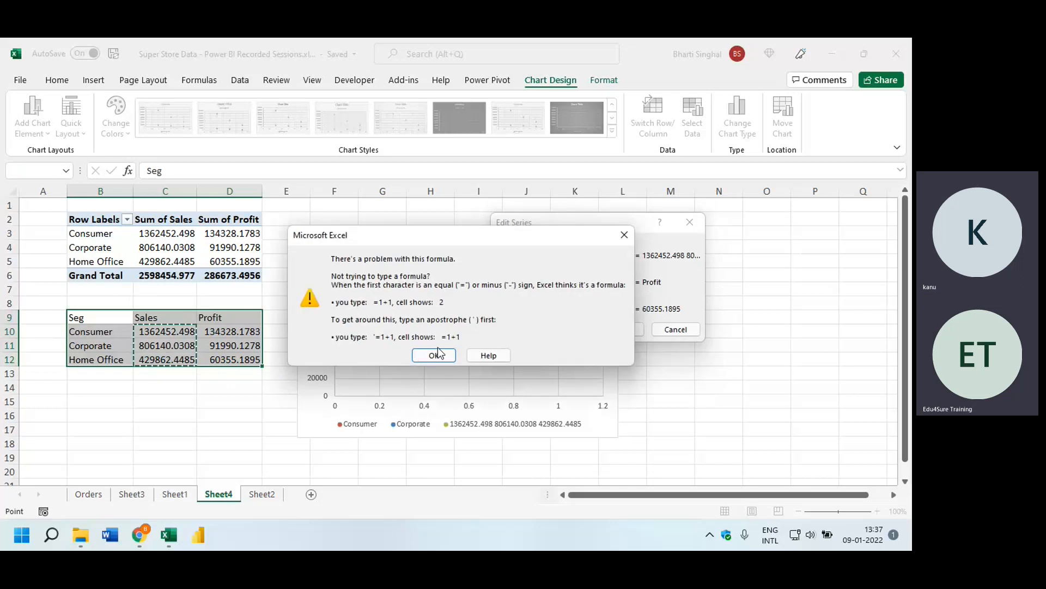
click(432, 355)
click(504, 283)
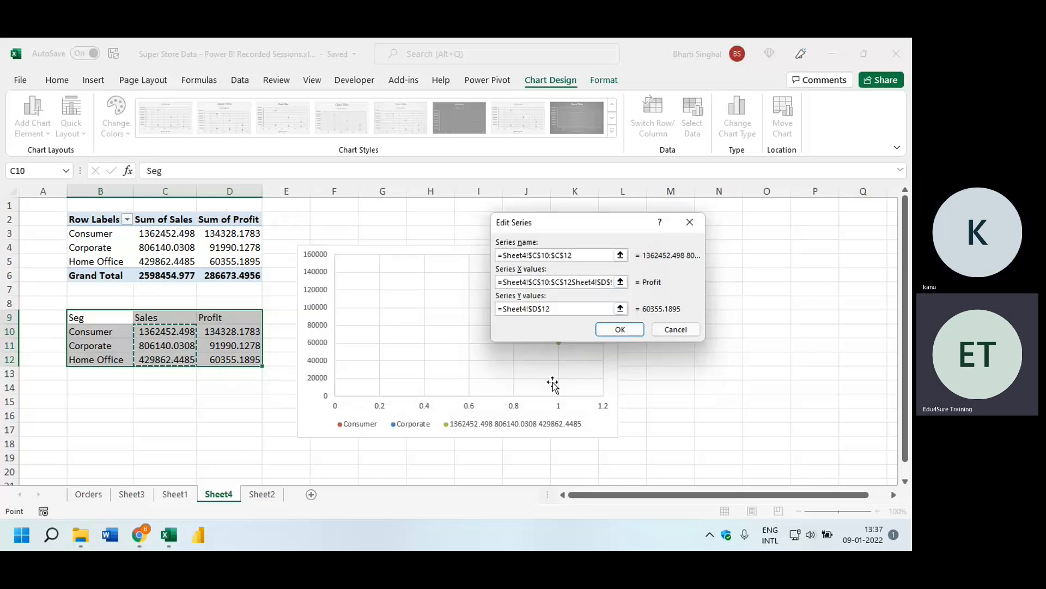
key(BackSpace)
Step: Set the edited series' Y values to Sheet4!$D$10:$D$12, apply the data source changes, and delete the scatter chart
click(502, 310)
key(BackSpace)
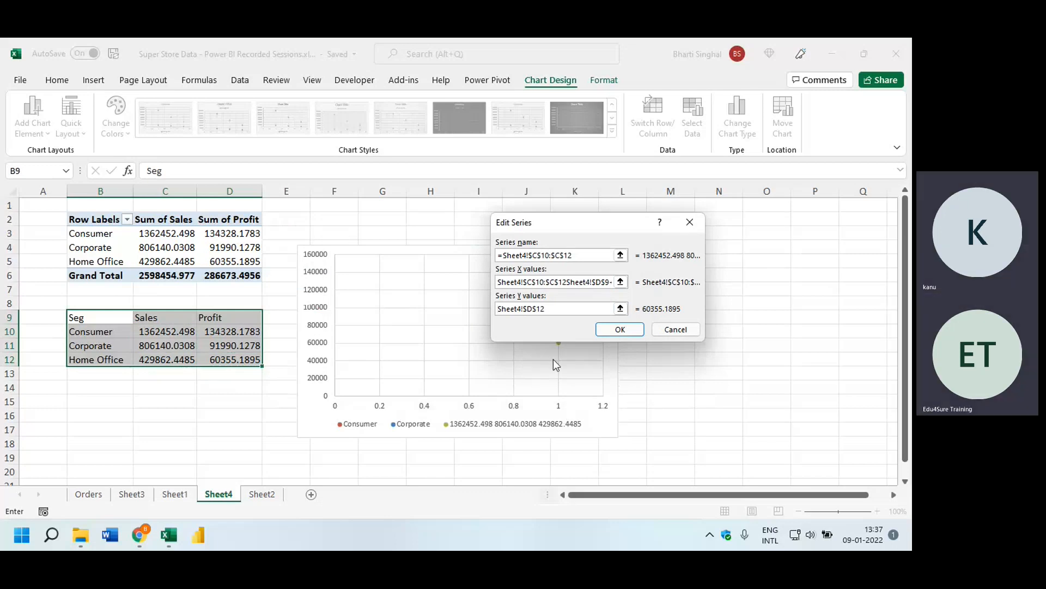
double_click(554, 309)
drag(231, 330, 234, 360)
click(502, 309)
key(BackSpace)
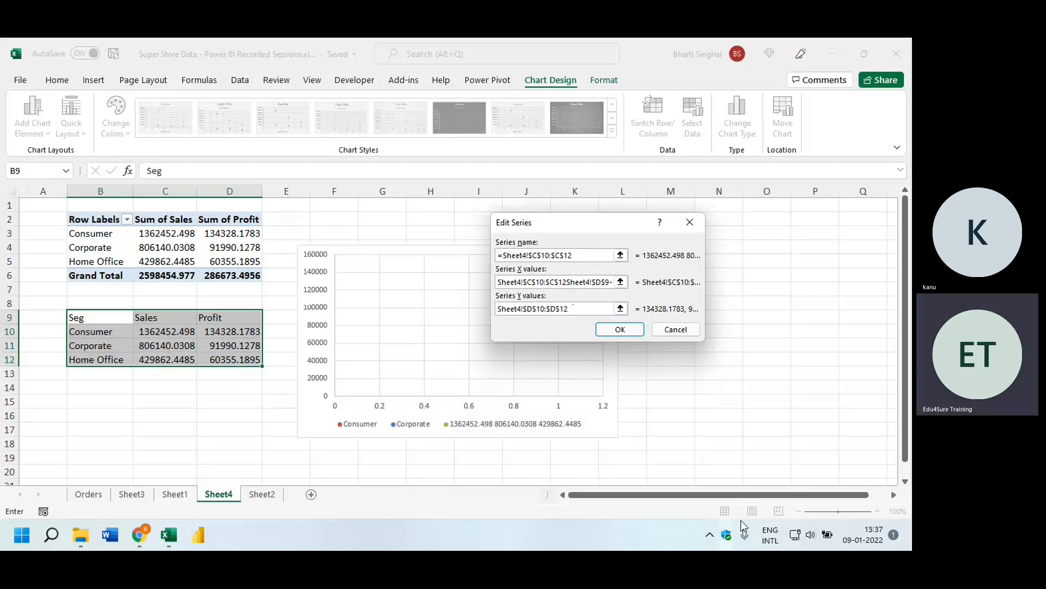
click(609, 329)
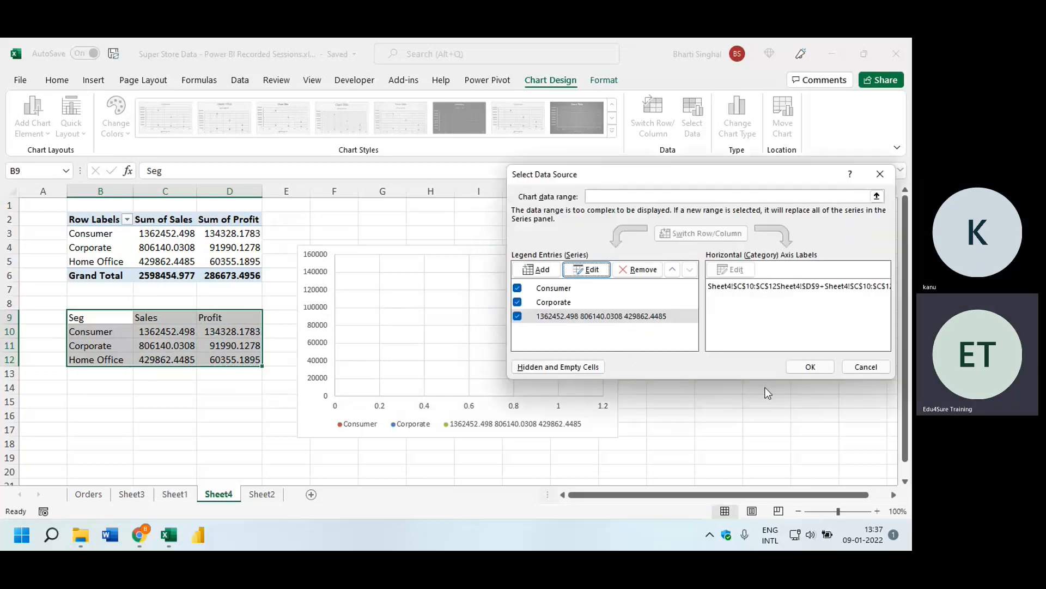
click(811, 366)
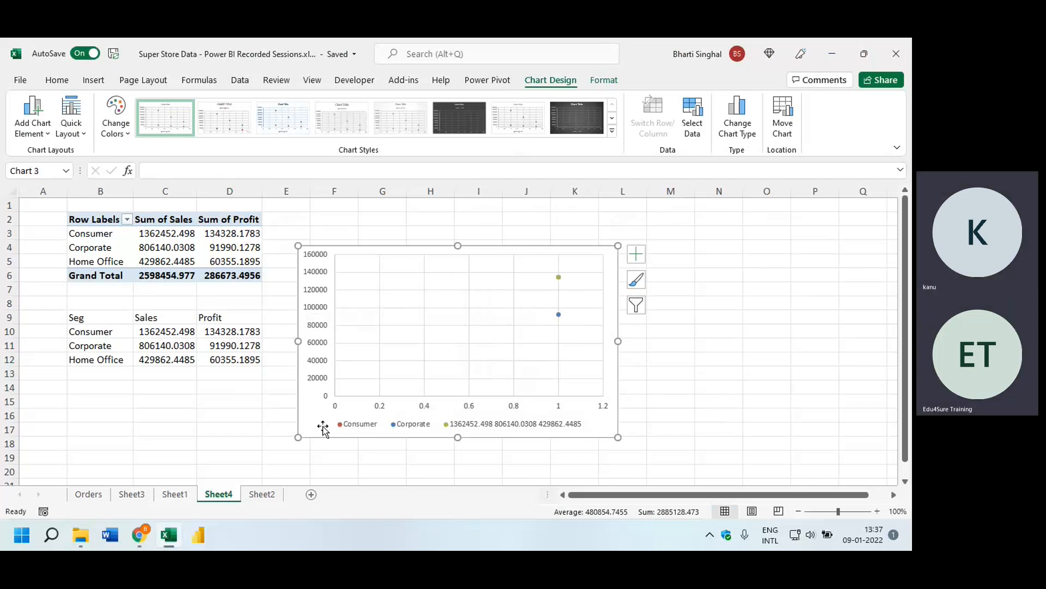
key(Delete)
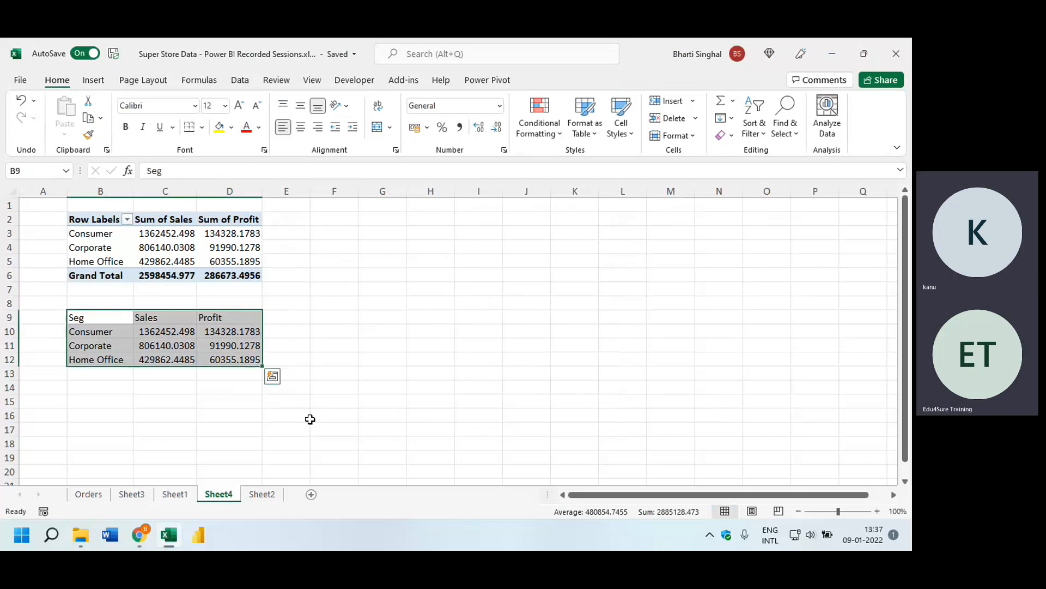
Step: Insert a Filled Map chart from the segment data in B9:D12 and delete it
click(93, 80)
click(334, 120)
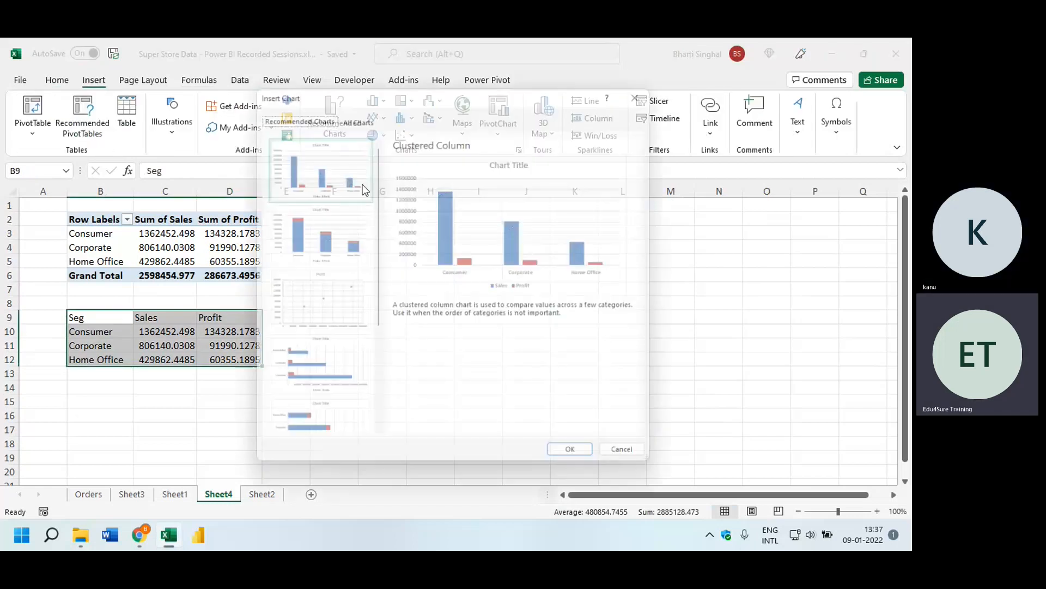
click(354, 111)
click(309, 264)
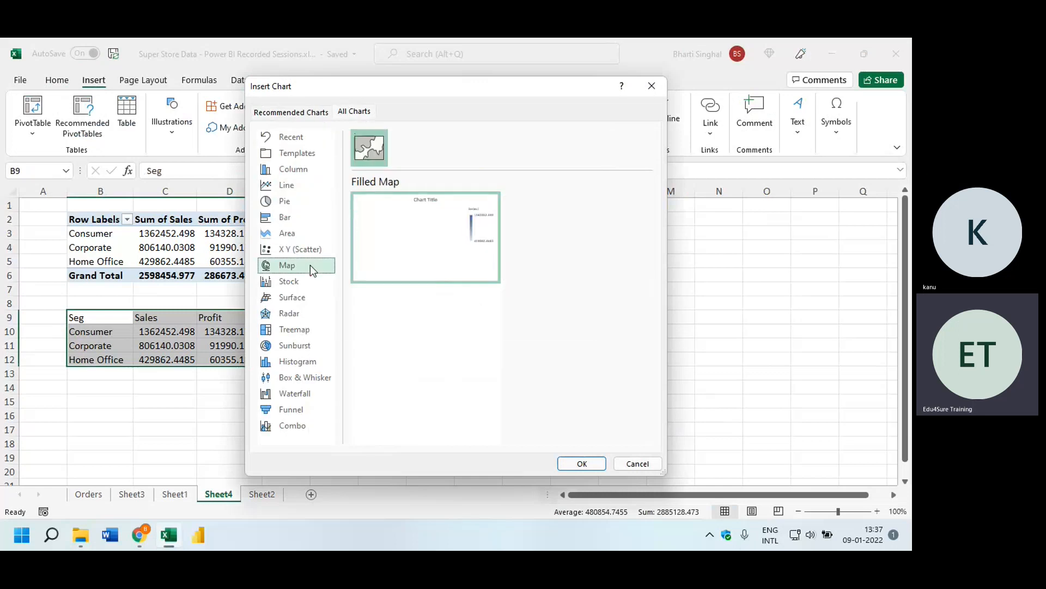
drag(470, 87, 585, 89)
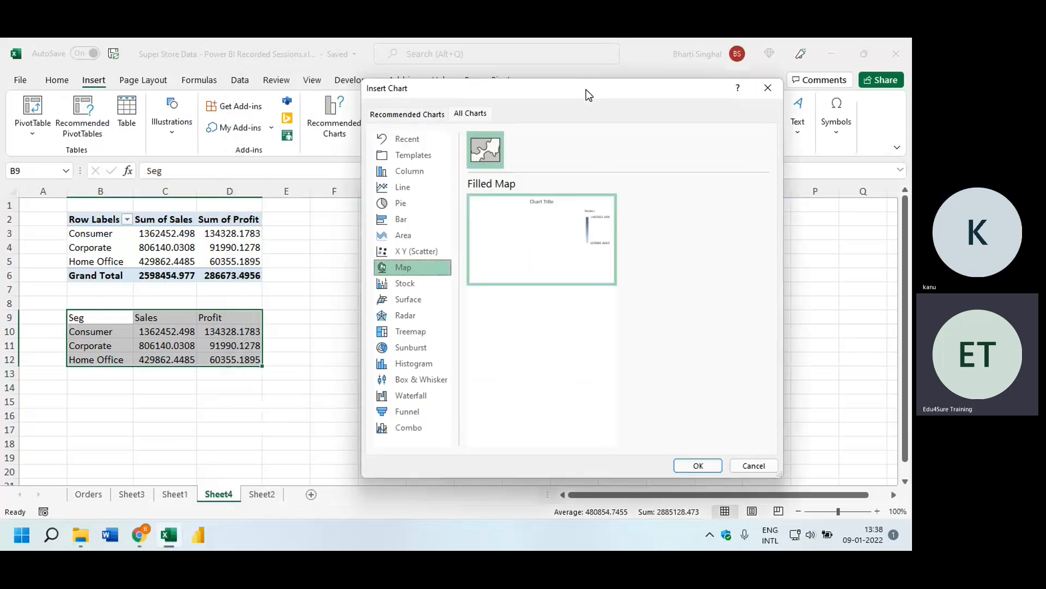
mouse_move(559, 269)
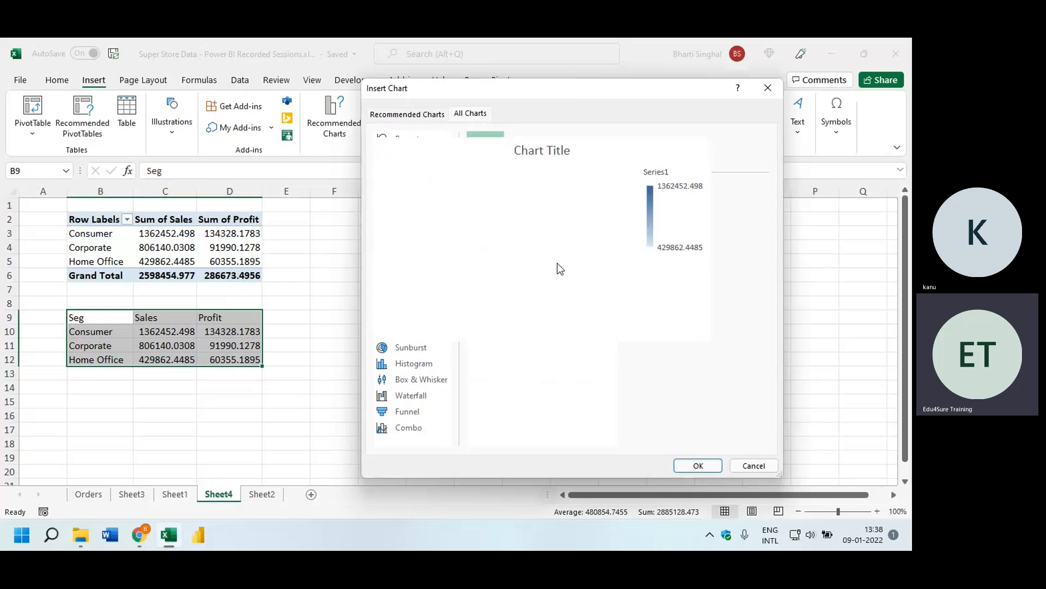
click(698, 466)
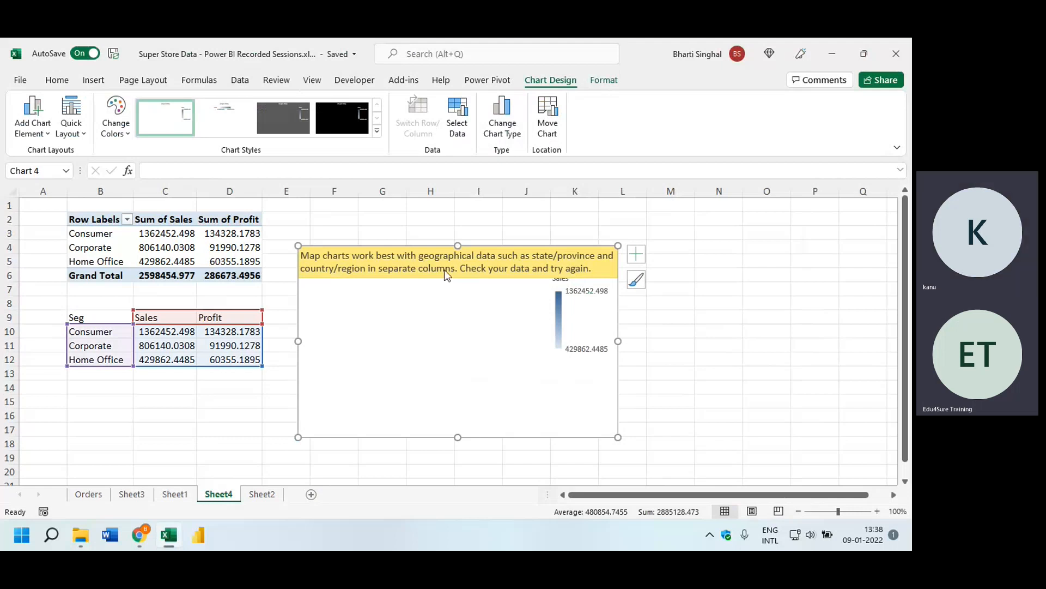
click(432, 349)
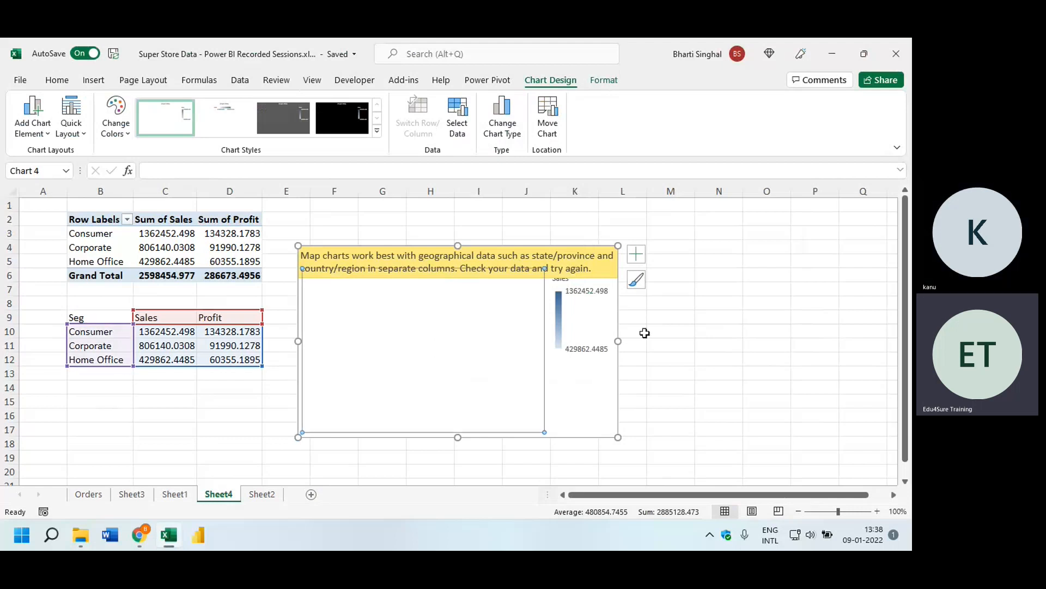
key(Delete)
Step: Replace Segment with State in the pivot table's rows, overwriting the existing cells, and remove Sum of Profit from the values
click(165, 254)
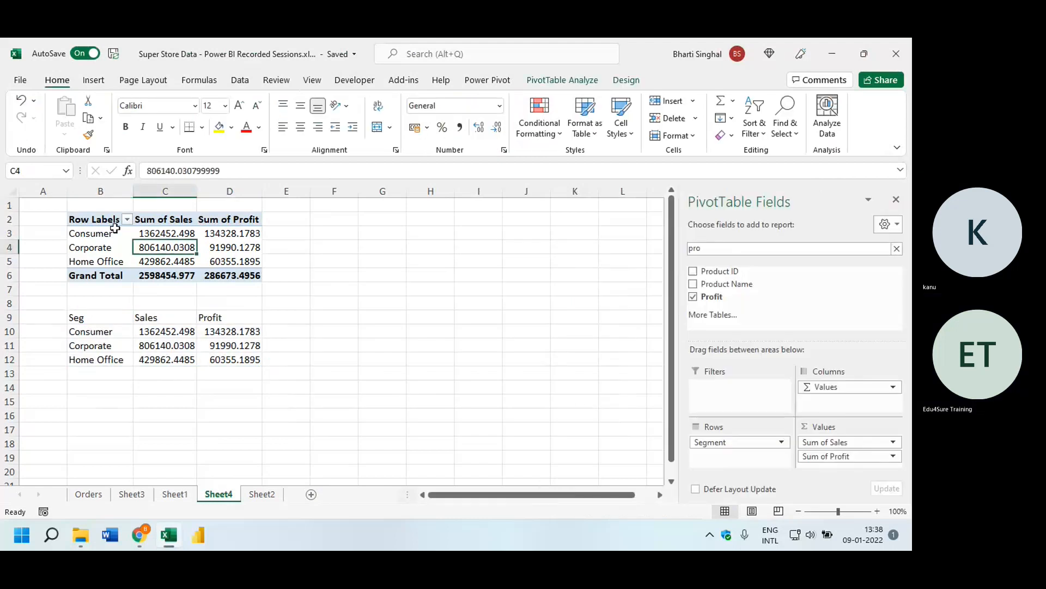
click(109, 220)
drag(728, 444, 774, 295)
double_click(716, 252)
text(state)
drag(709, 271, 702, 457)
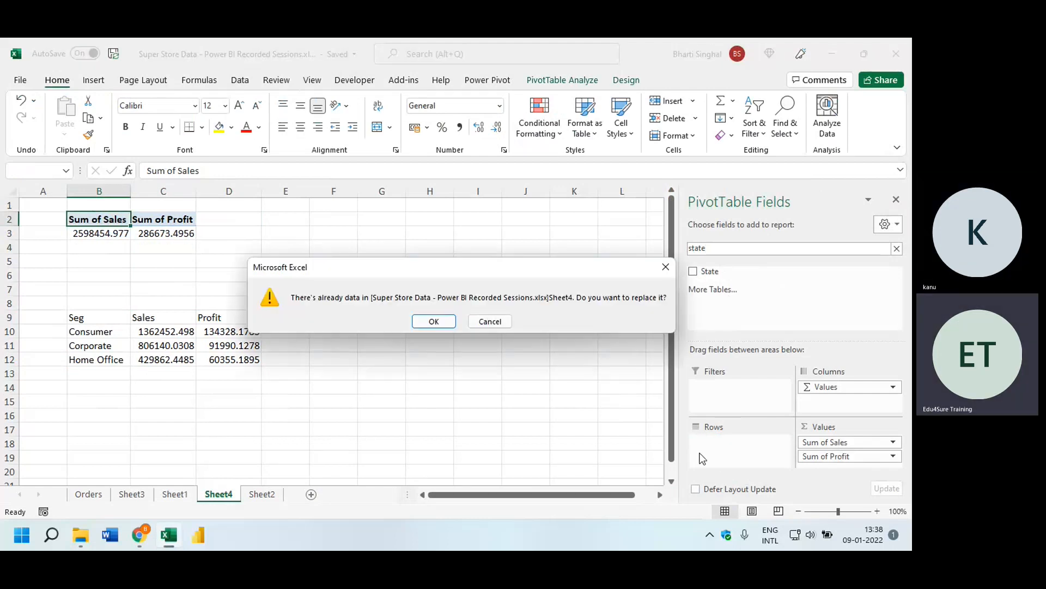
click(434, 322)
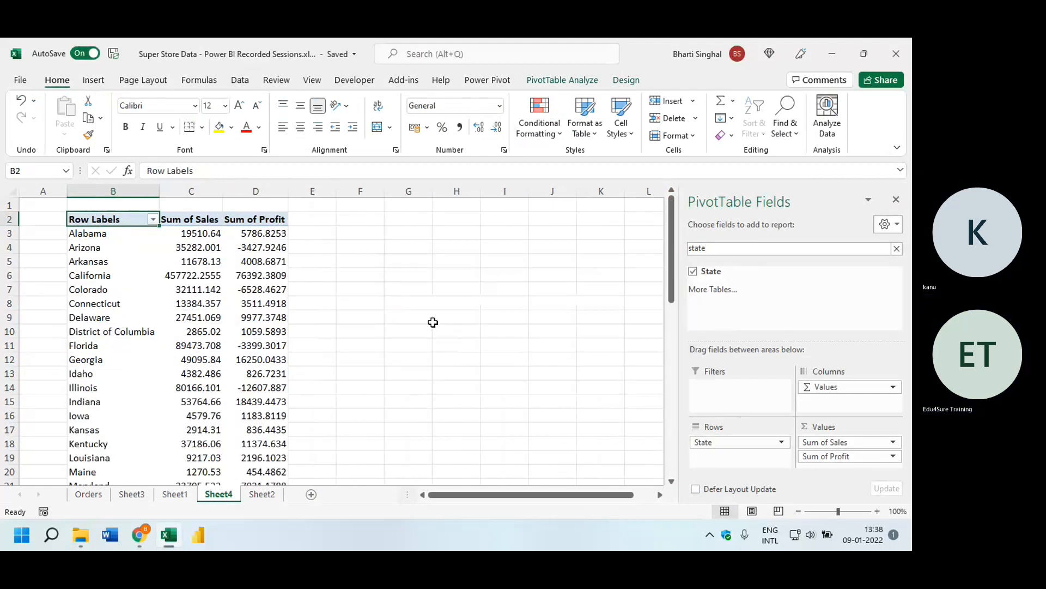
mouse_move(675, 251)
mouse_down()
mouse_move(666, 423)
mouse_move(671, 249)
mouse_up()
drag(864, 458, 841, 275)
Step: Copy the state names and their sales from the pivot table and paste them starting at E3
drag(80, 234, 202, 457)
key(ctrl+c)
drag(676, 406, 671, 240)
click(314, 231)
key(ctrl+v)
Step: Add the headers State in E2 and Sales in F2 above the pasted data
click(313, 219)
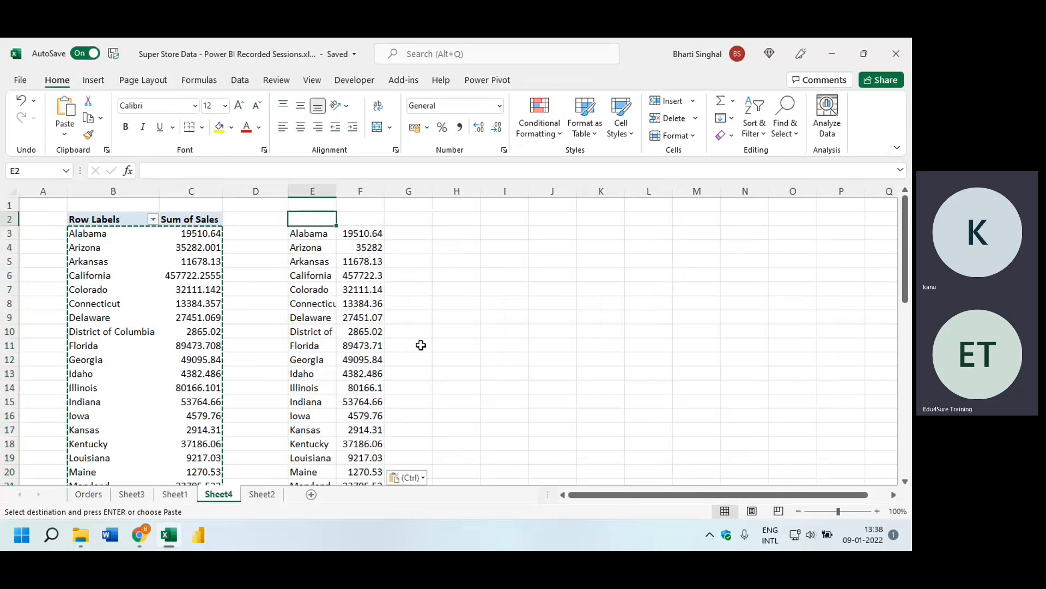
text(Sate)
text(t)
key(BackSpace)
key(BackSpace)
key(BackSpace)
key(BackSpace)
text(tate)
key(Tab)
text(Sales)
click(442, 346)
Step: Insert a Filled Map chart from the State and Sales data in E2:F51
click(315, 223)
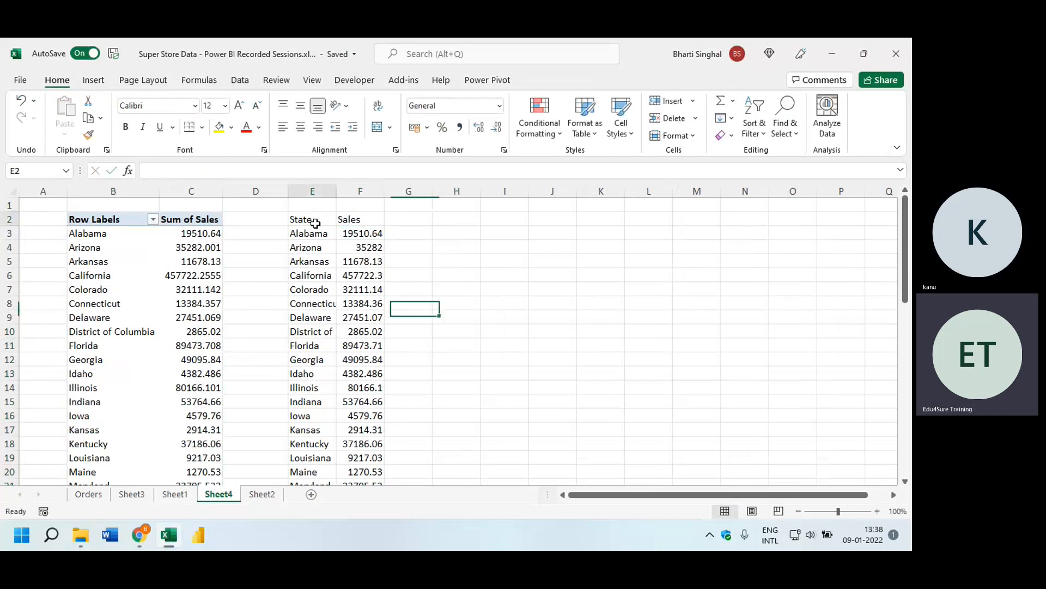
drag(315, 223, 349, 458)
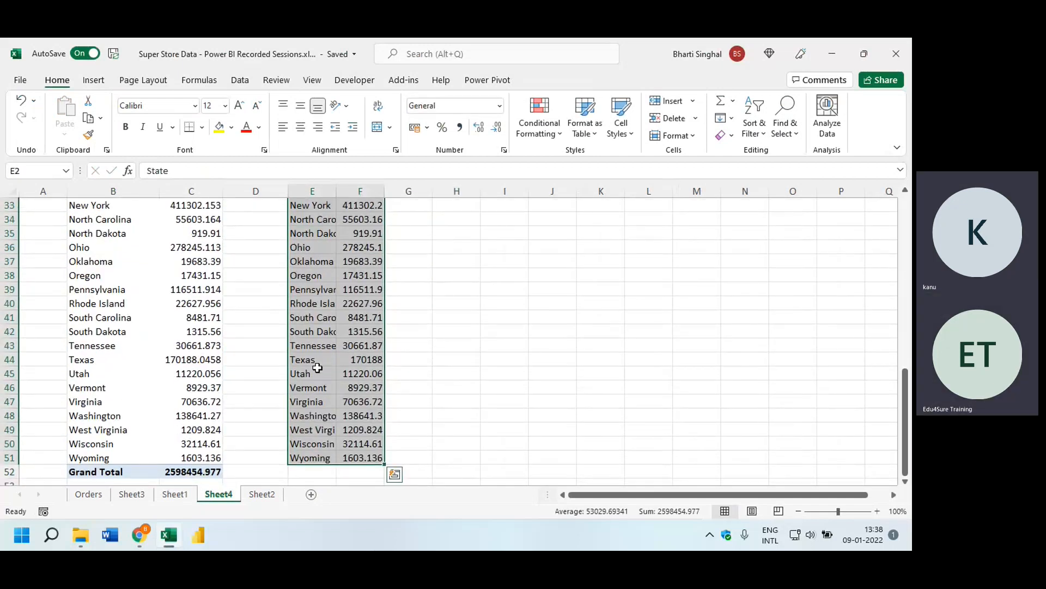
click(101, 80)
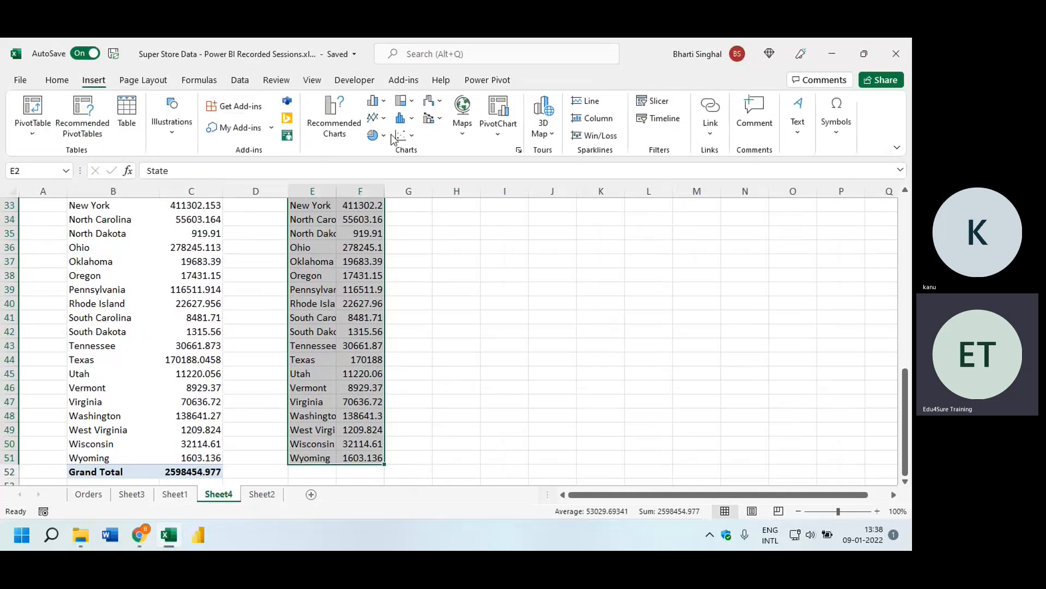
click(331, 135)
click(357, 111)
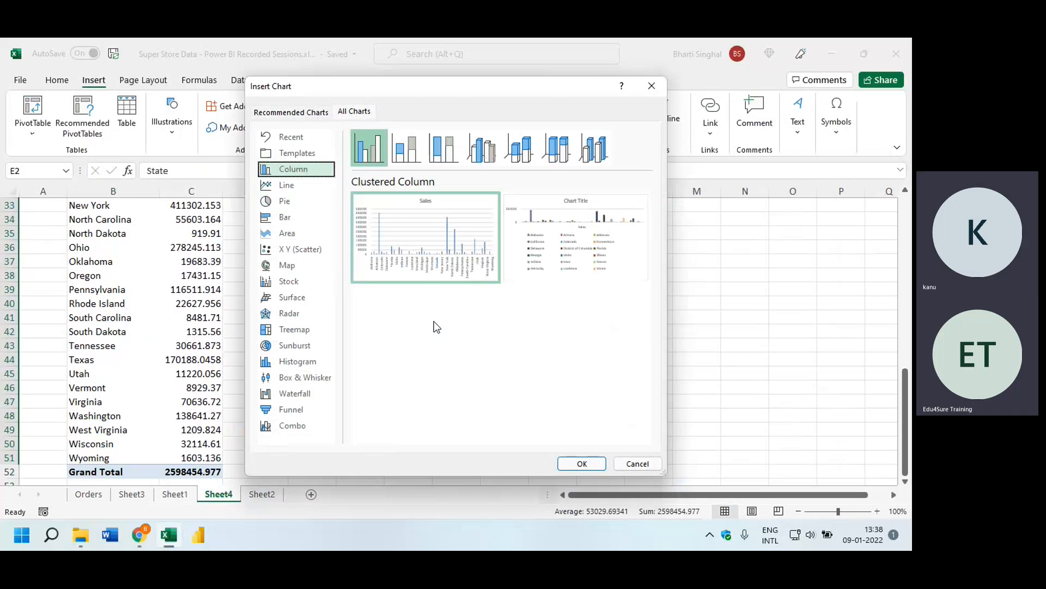
click(315, 265)
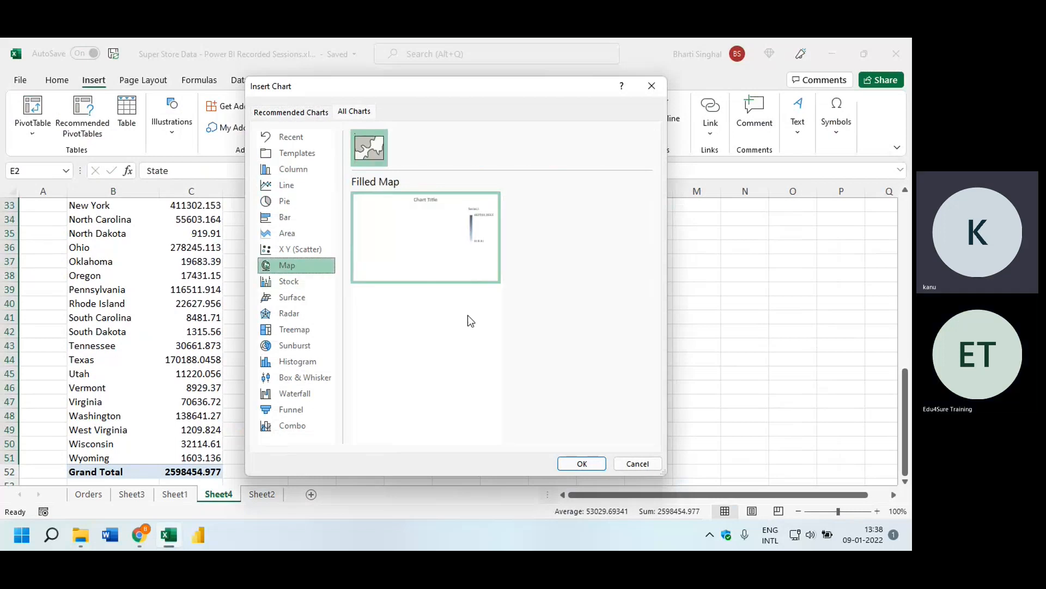
click(581, 463)
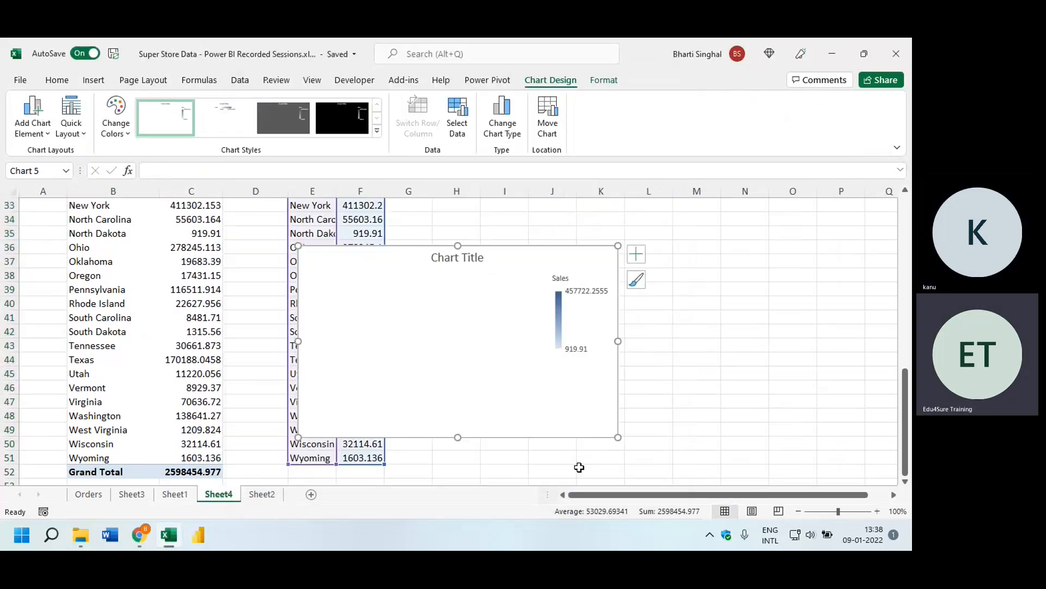
Step: Move the map chart up the sheet so it sits beside the first rows of the copied state data
drag(518, 264, 744, 234)
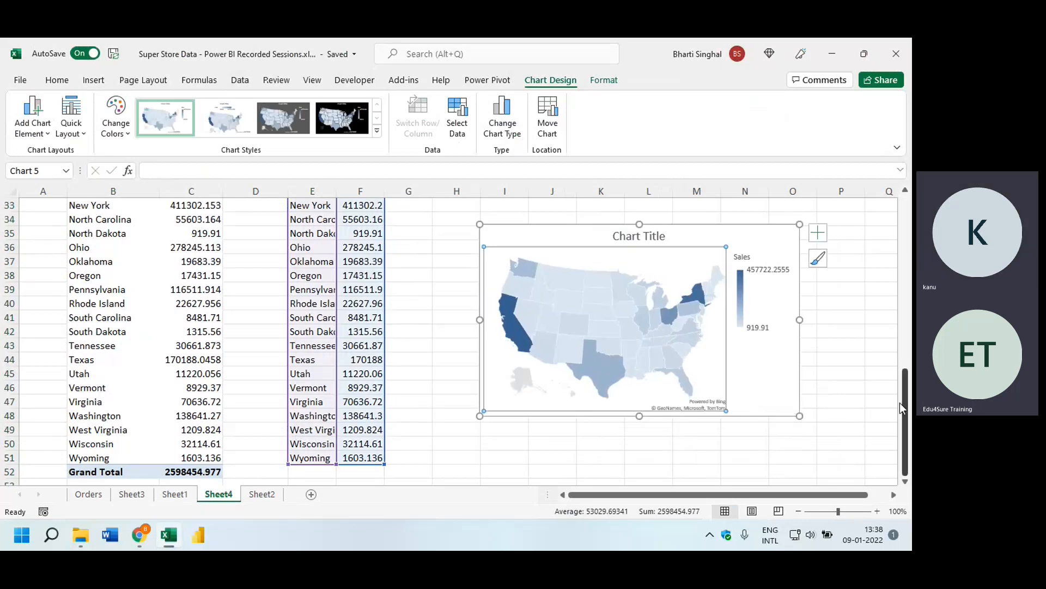
drag(902, 399, 893, 218)
drag(911, 279, 906, 406)
drag(714, 357, 681, 215)
drag(903, 412, 903, 346)
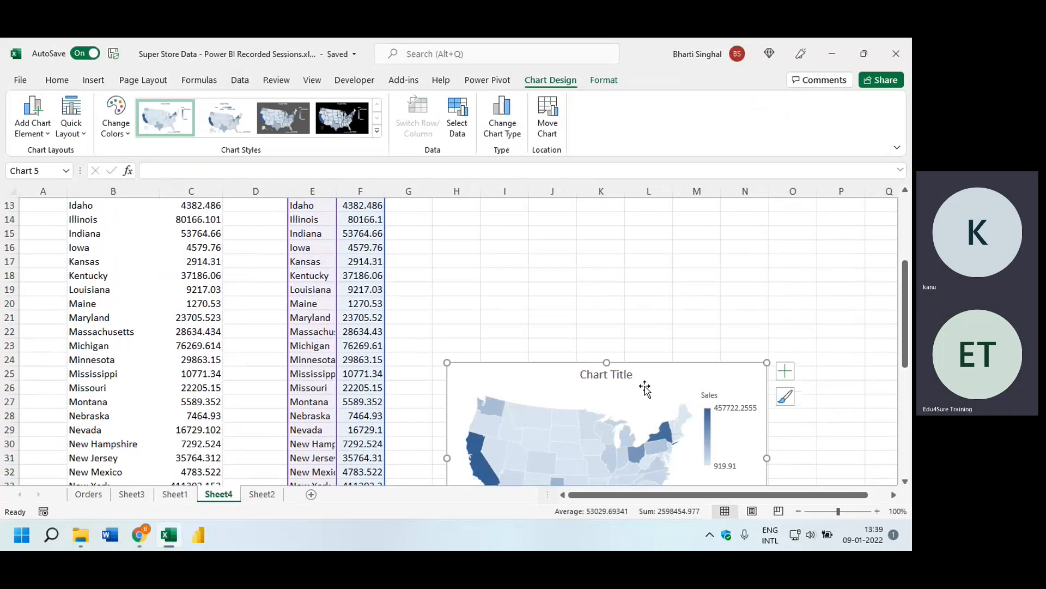
drag(717, 374, 667, 232)
drag(906, 322, 906, 235)
click(644, 423)
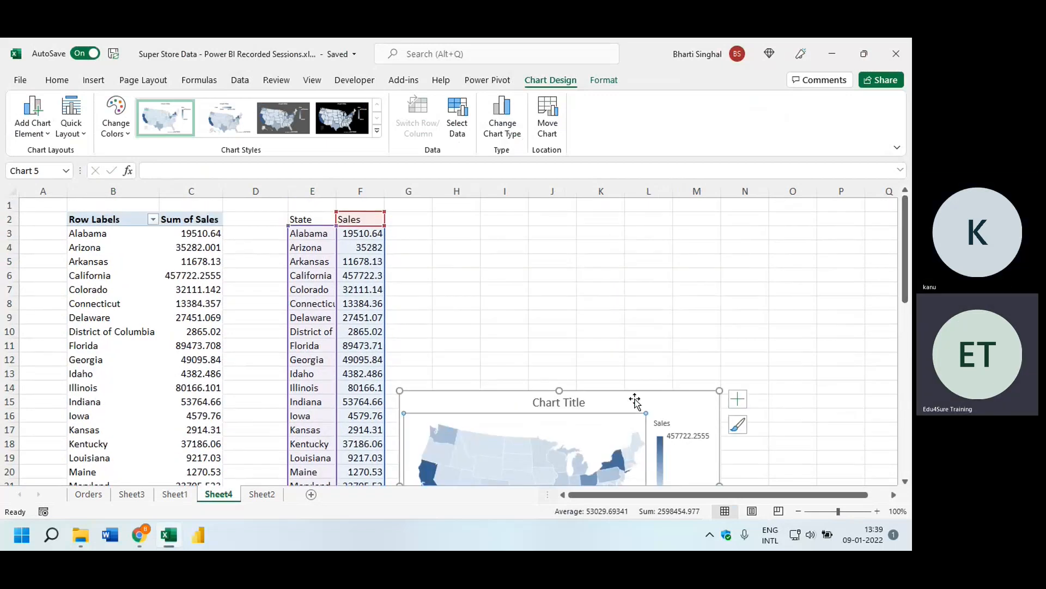
drag(635, 401, 661, 243)
Step: Sort the copied state data by Sales, first smallest to largest and finally largest to smallest
click(360, 234)
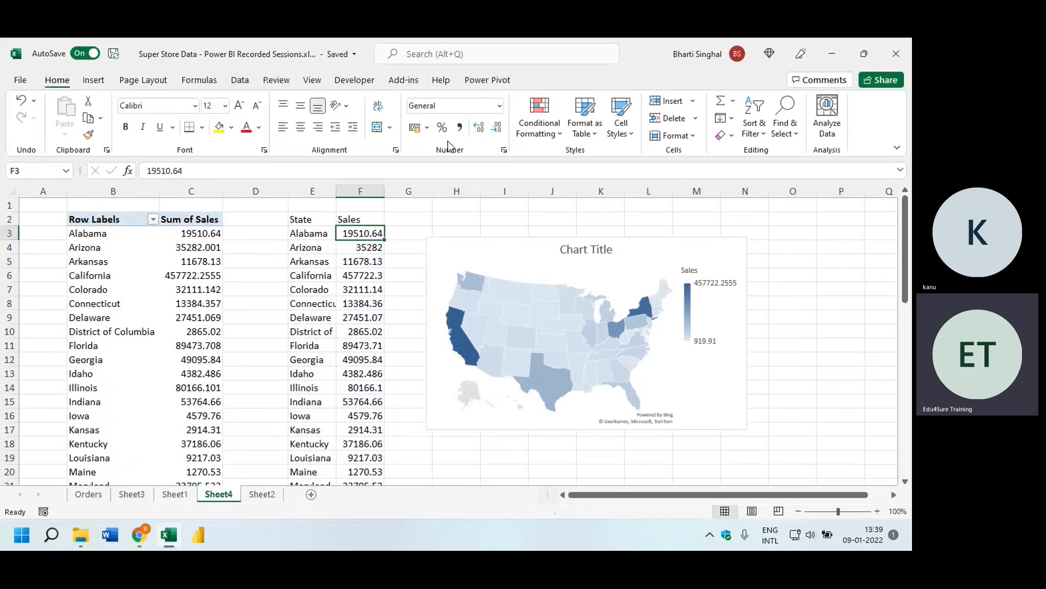
scroll(361, 101, down, 4)
click(520, 106)
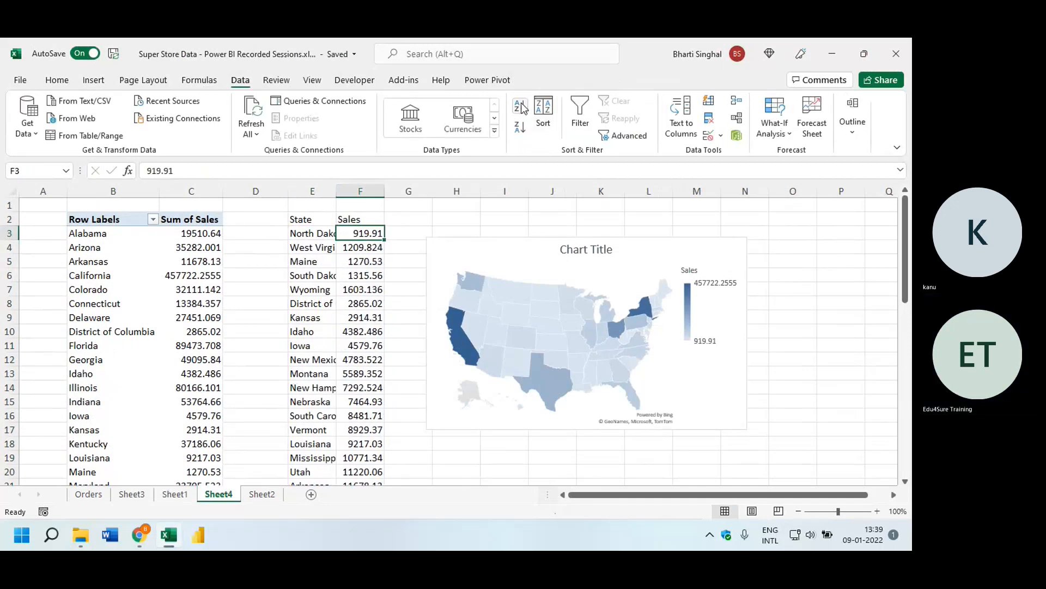
click(521, 130)
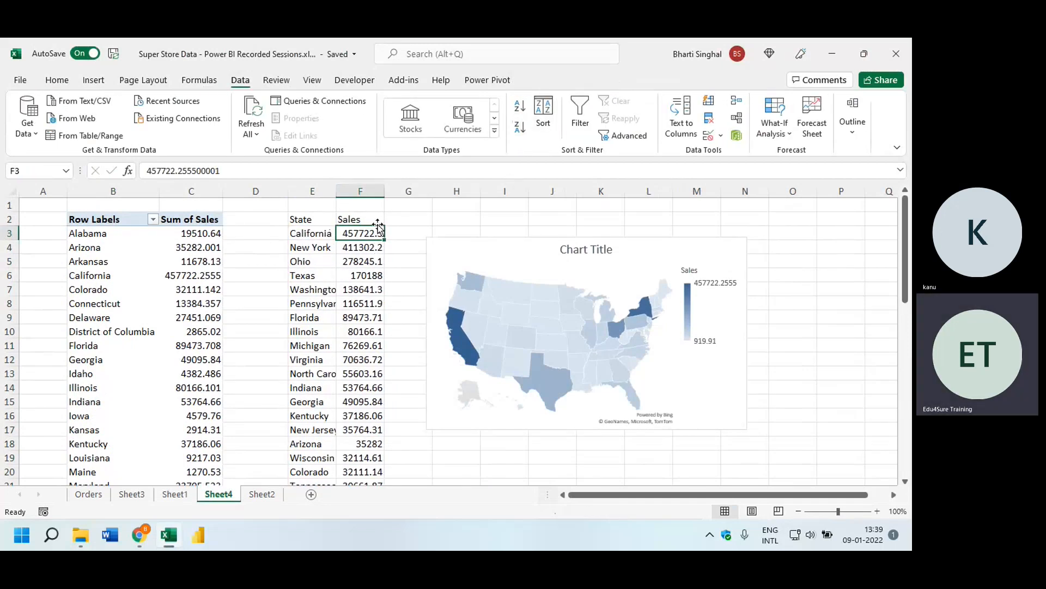
Step: Set California's sales in F3 to 123 to test the map's response, and undo the change
mouse_move(460, 343)
text(123)
key(Return)
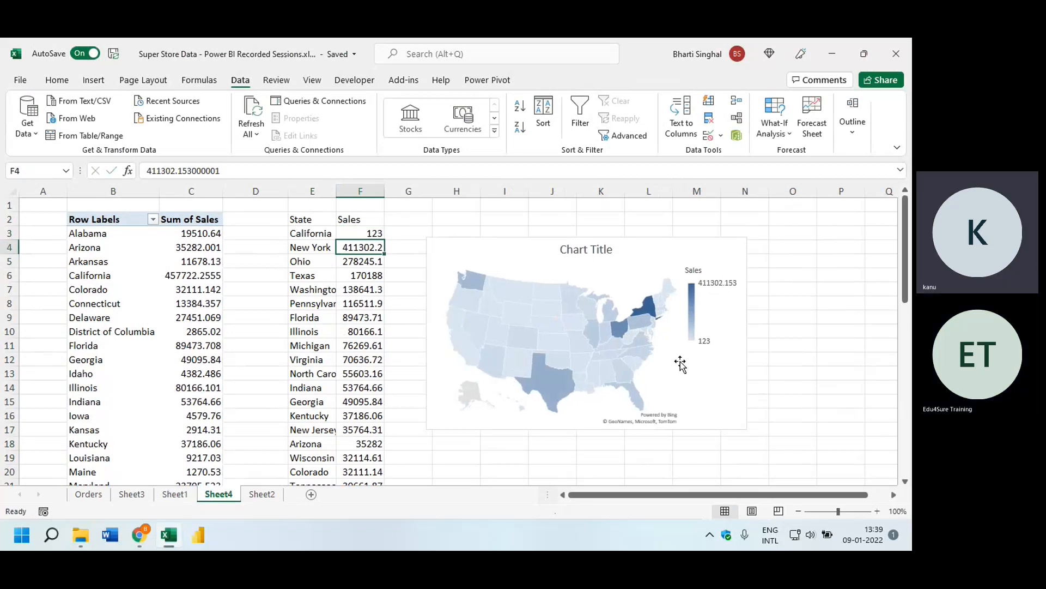
key(ctrl+z)
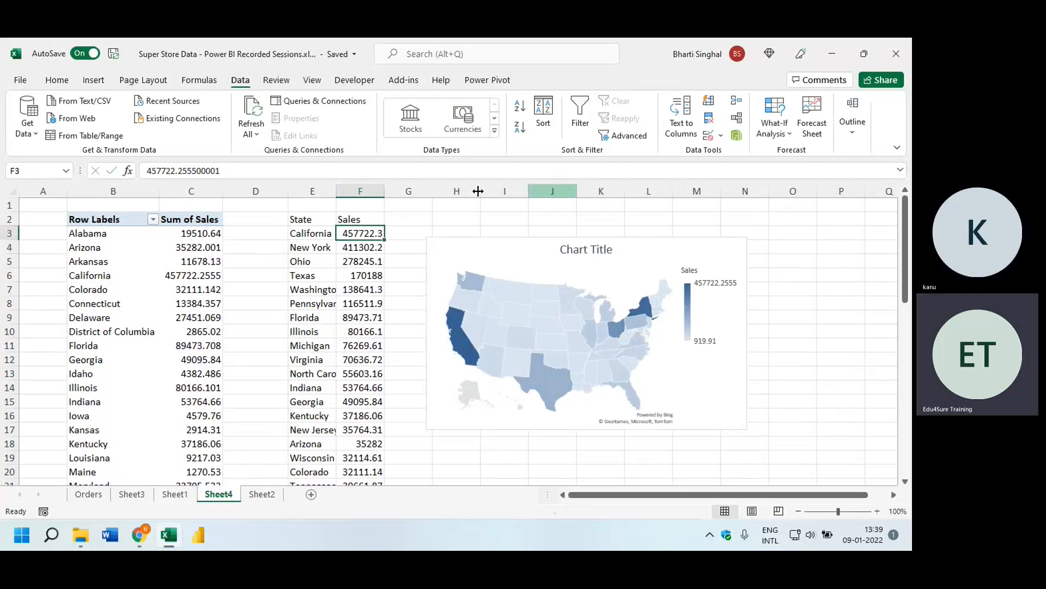
Step: Examine the Stock and Surface options among all chart types for the state data, and close the dialog without inserting a chart
click(424, 217)
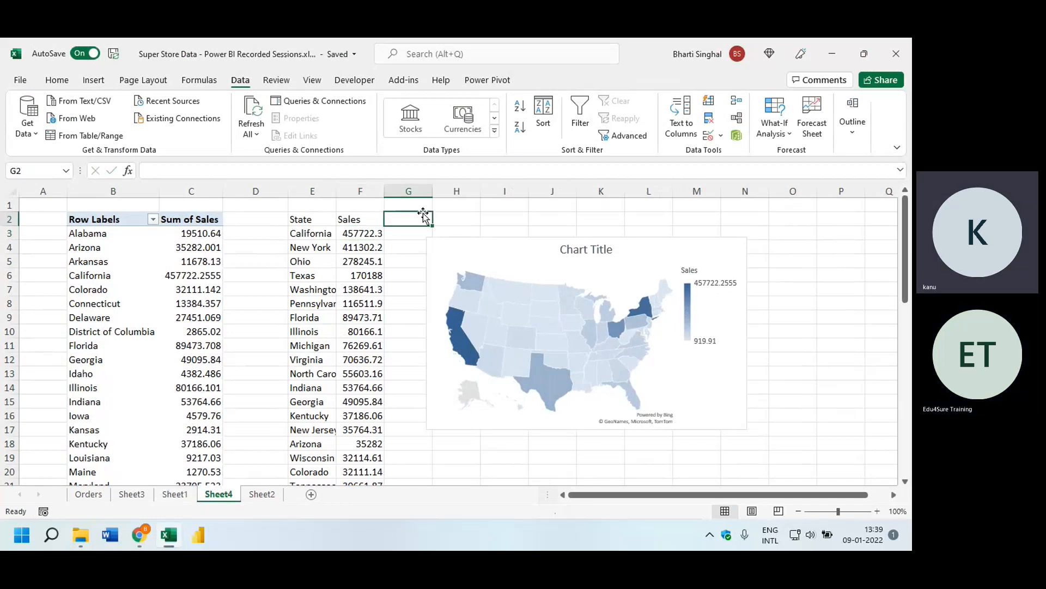
click(104, 85)
click(344, 136)
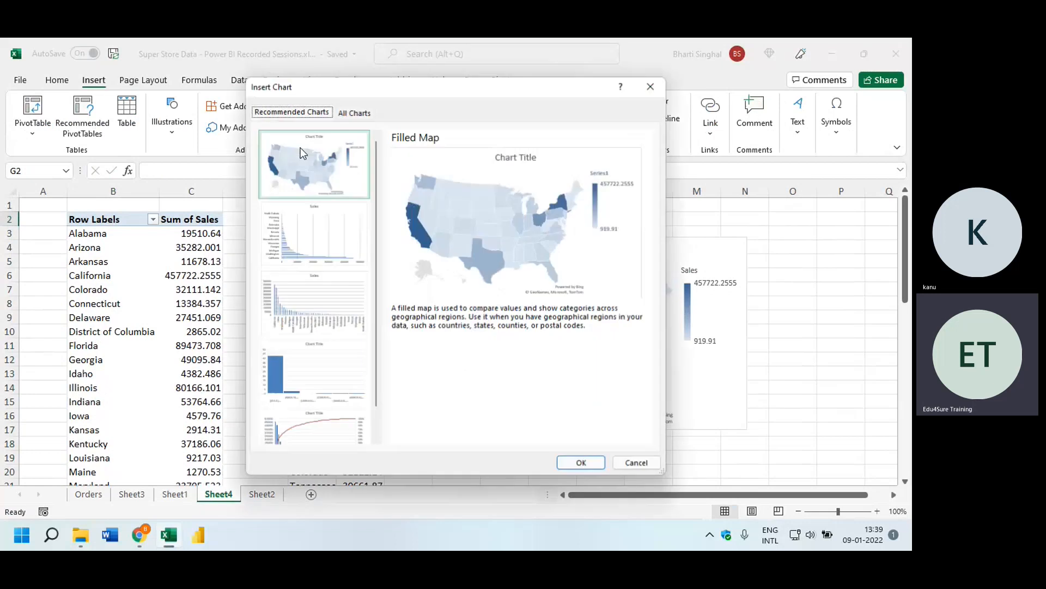
click(353, 111)
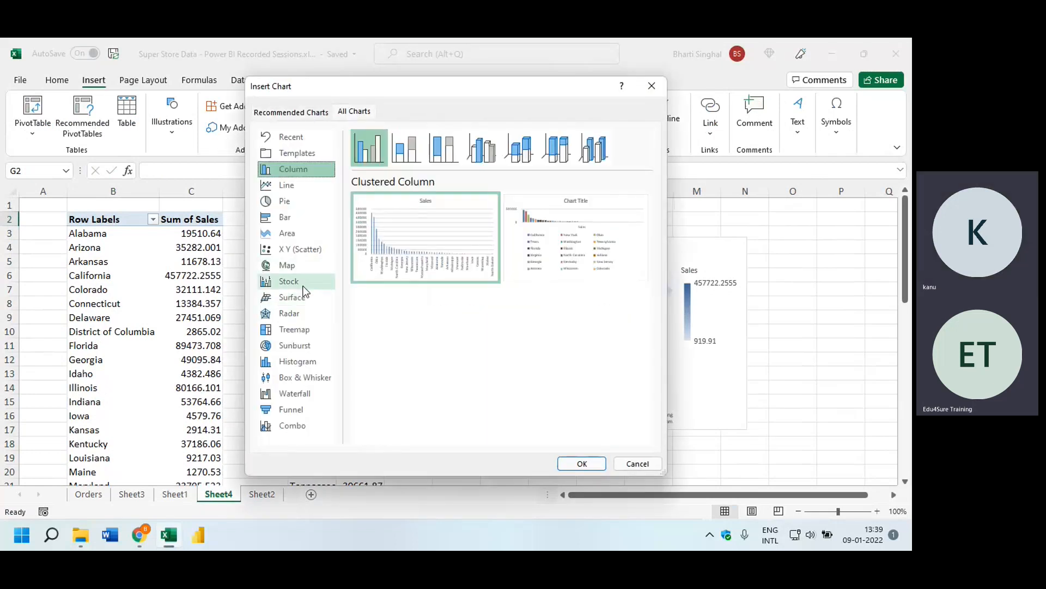
click(303, 283)
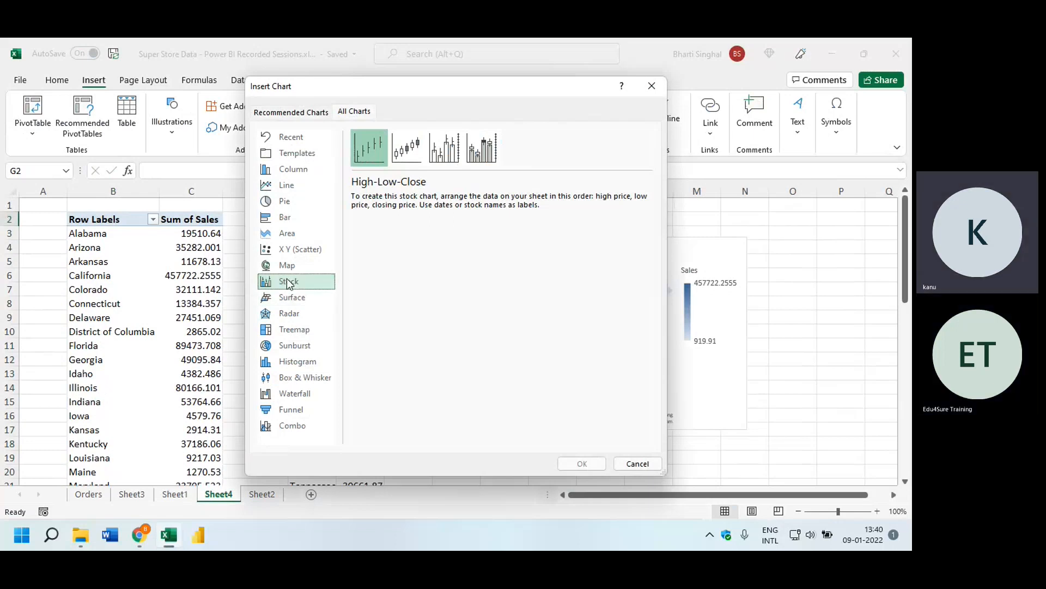
click(310, 298)
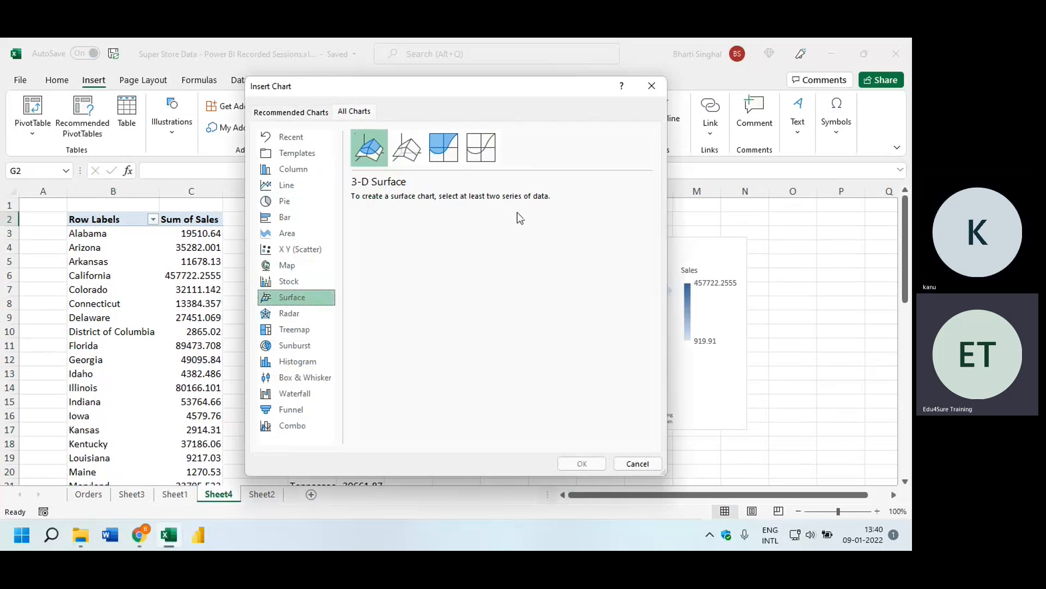
click(644, 89)
Step: Insert a pivot table from the Orders table in cell B2 of Sheet2
click(271, 288)
drag(905, 229, 906, 457)
drag(907, 402, 906, 229)
click(272, 496)
click(96, 220)
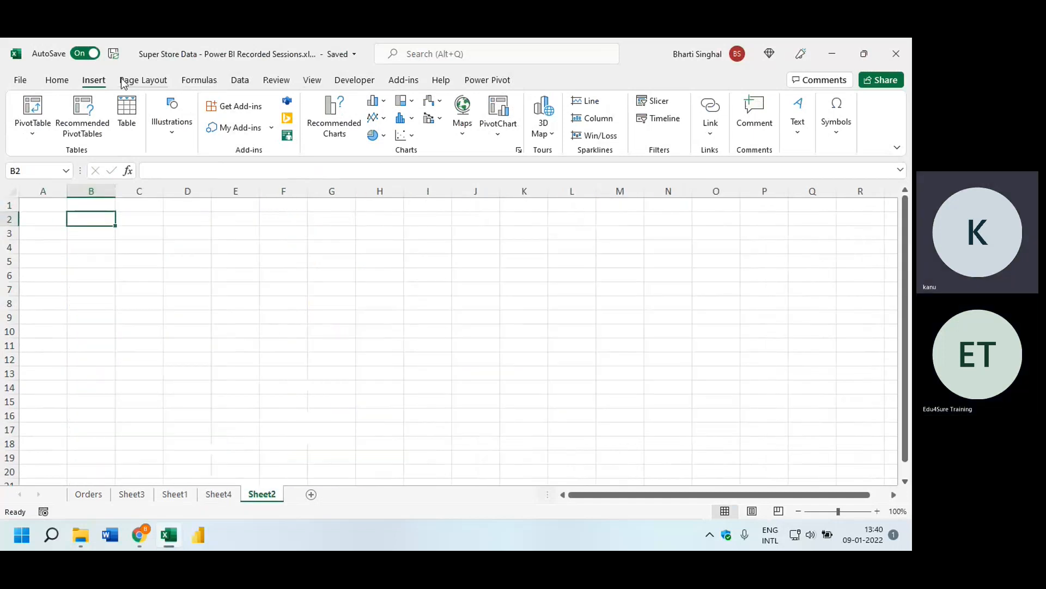
click(33, 126)
click(52, 157)
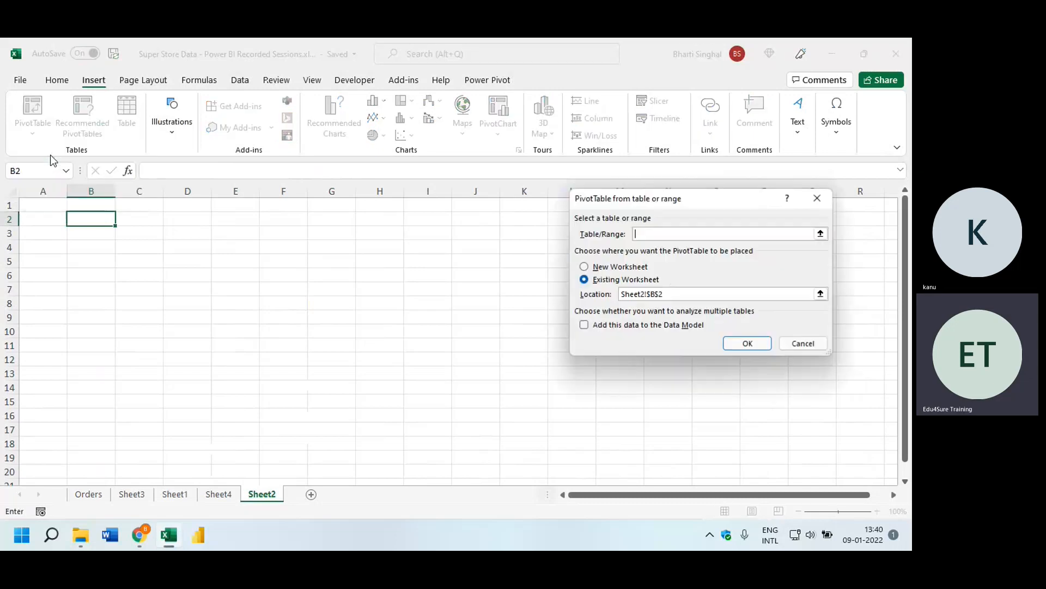
text(Orders)
key(Return)
Step: Add Segment to the pivot table's rows and Sales and Profit to its values
click(705, 250)
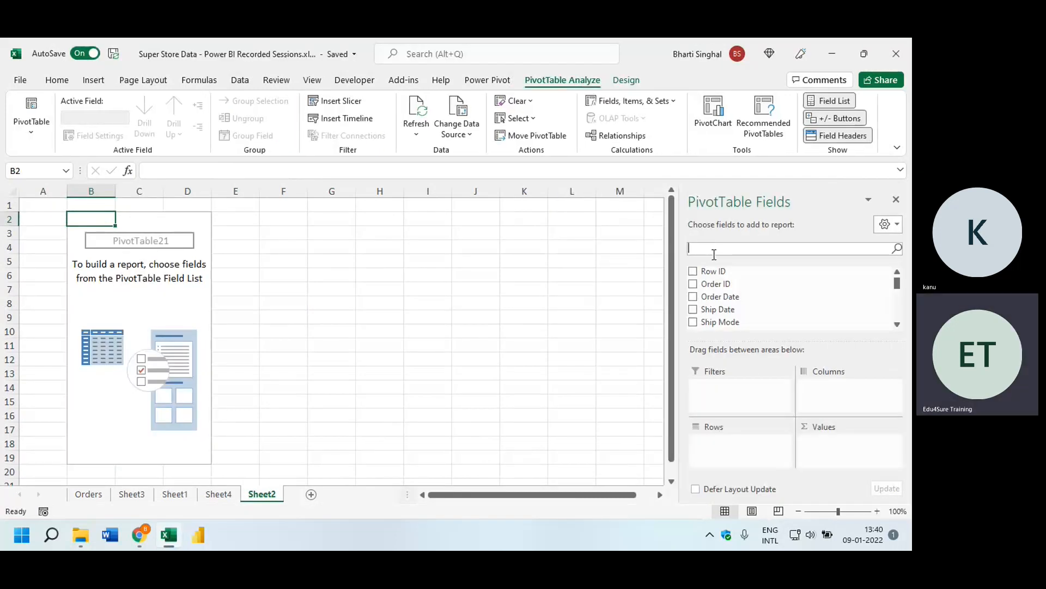
text(seg)
click(739, 276)
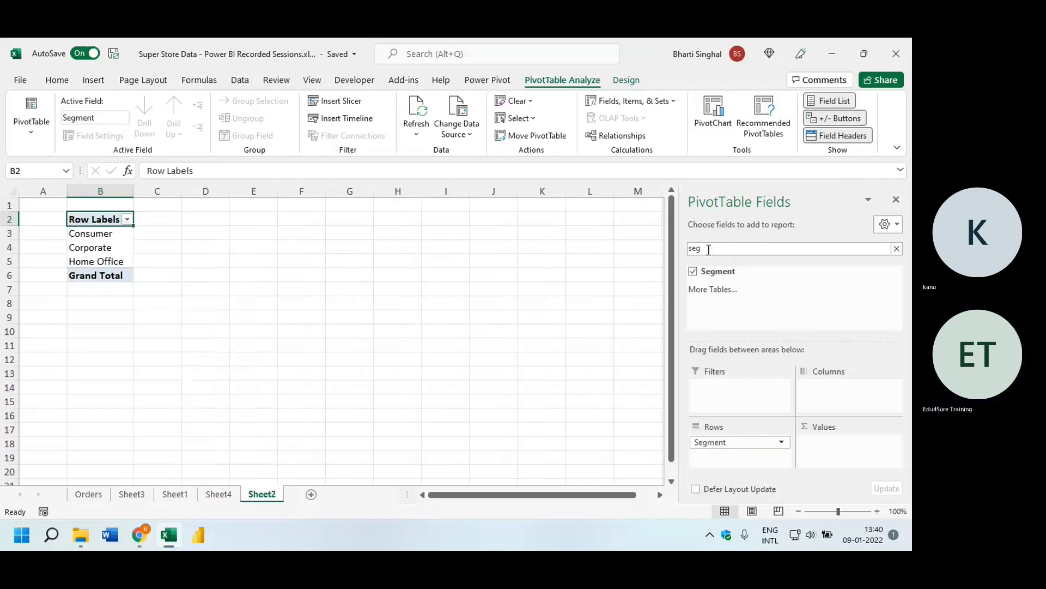
text(sales)
drag(735, 273, 808, 444)
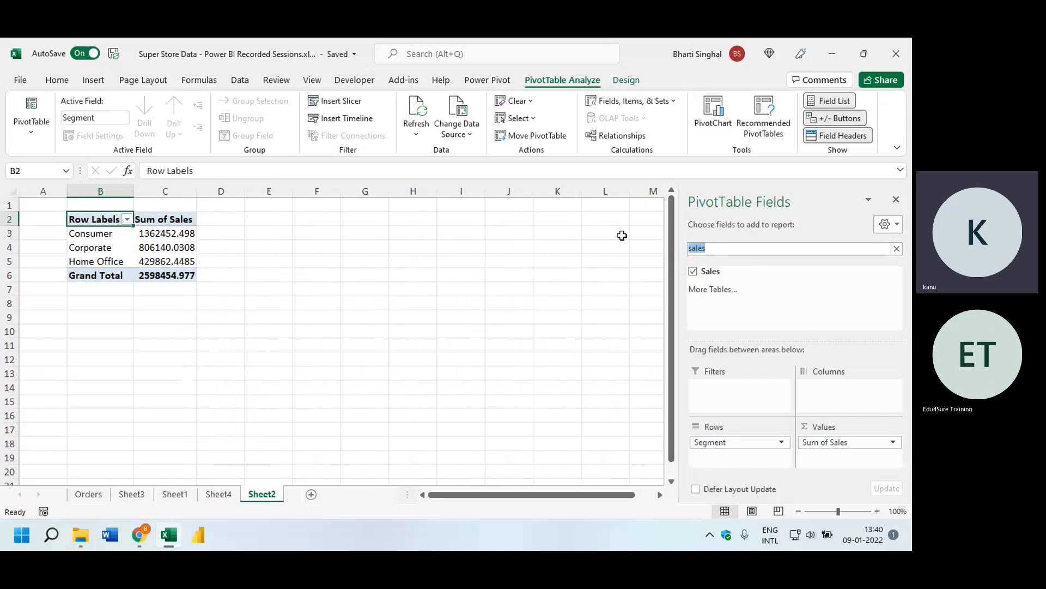
text(pro)
drag(711, 296, 834, 456)
Step: Copy the three segment rows with their sales and profit from the pivot table and paste them starting at B10
drag(93, 233, 230, 260)
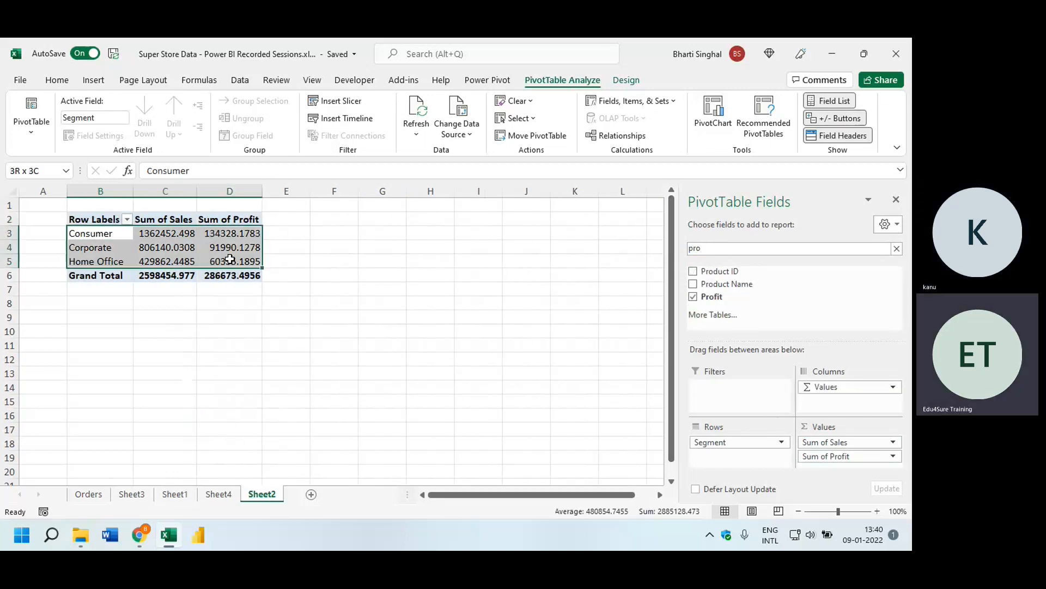
key(ctrl+c)
click(87, 330)
key(ctrl+v)
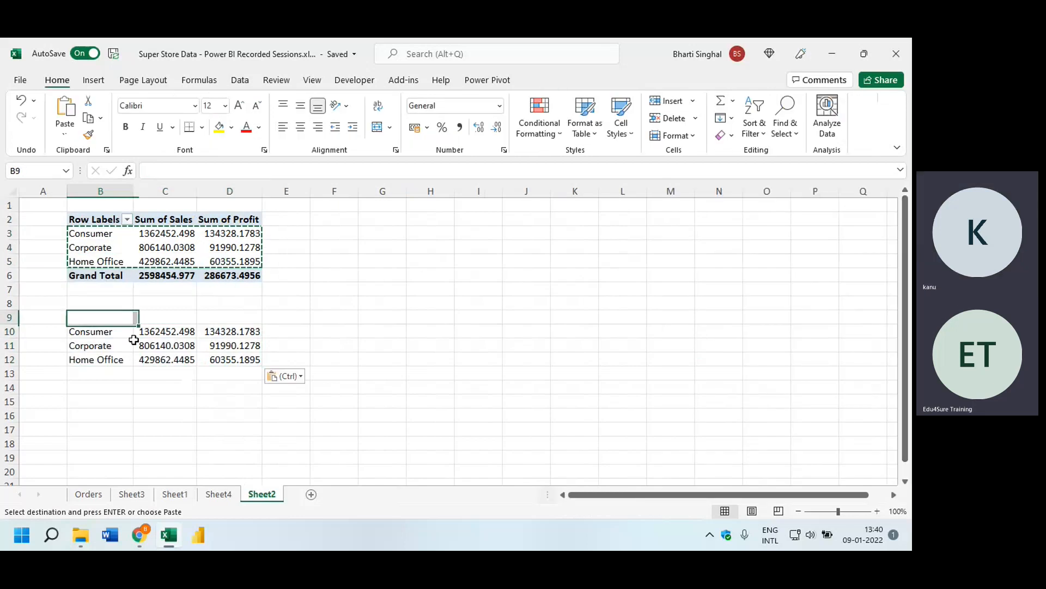
Step: Add the headers Seg, Sales and Profit in B9:D9 above the pasted data
text(Seg)
key(Tab)
text(Sales)
key(Tab)
text(Pro)
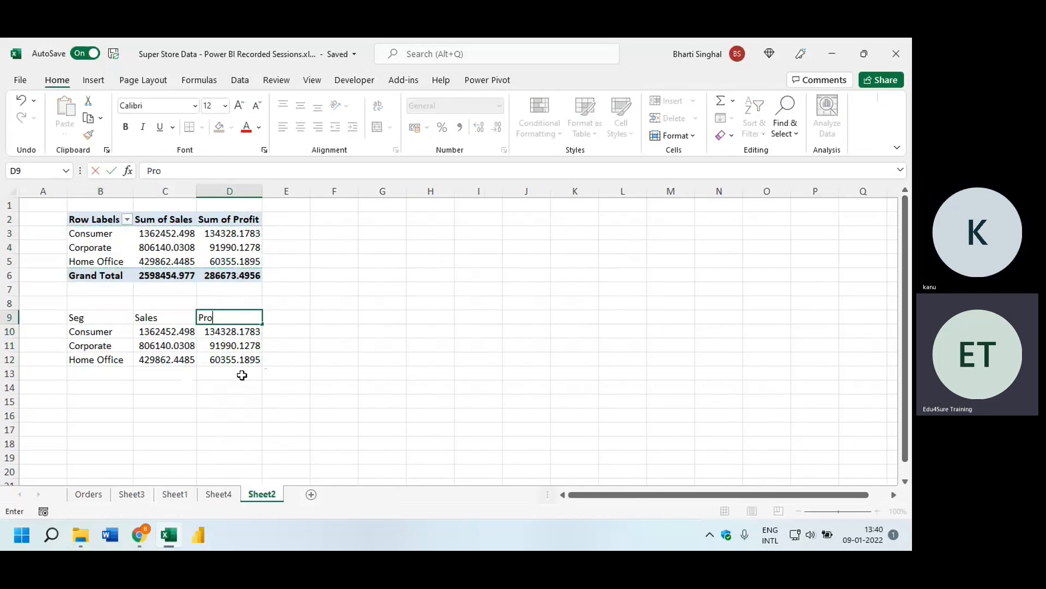
text(fit)
click(242, 375)
Step: Insert a 3-D Surface chart from the segment data in B9:D12
drag(81, 318, 240, 360)
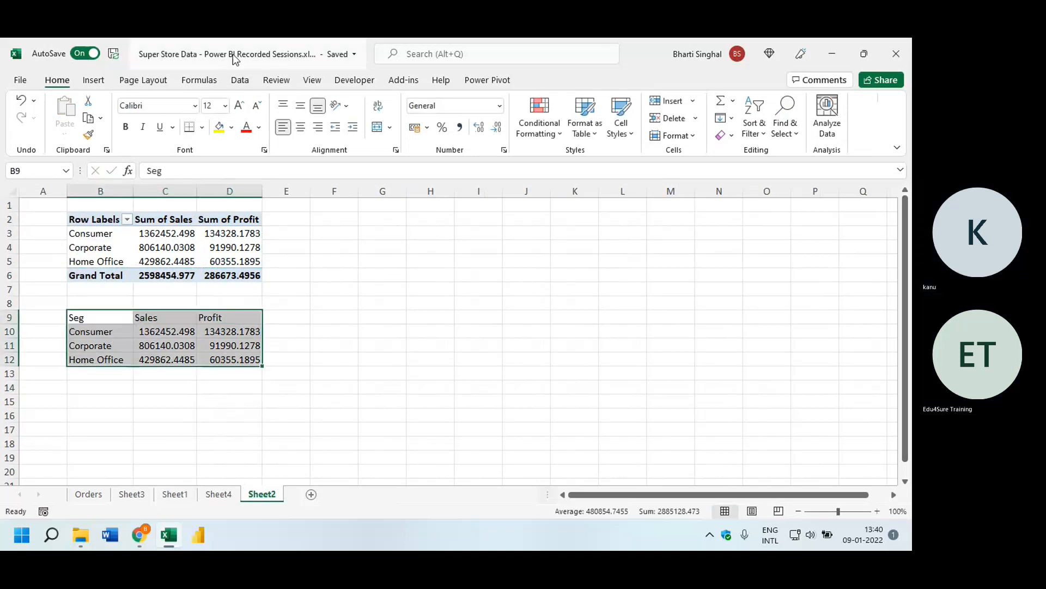
click(94, 79)
click(335, 118)
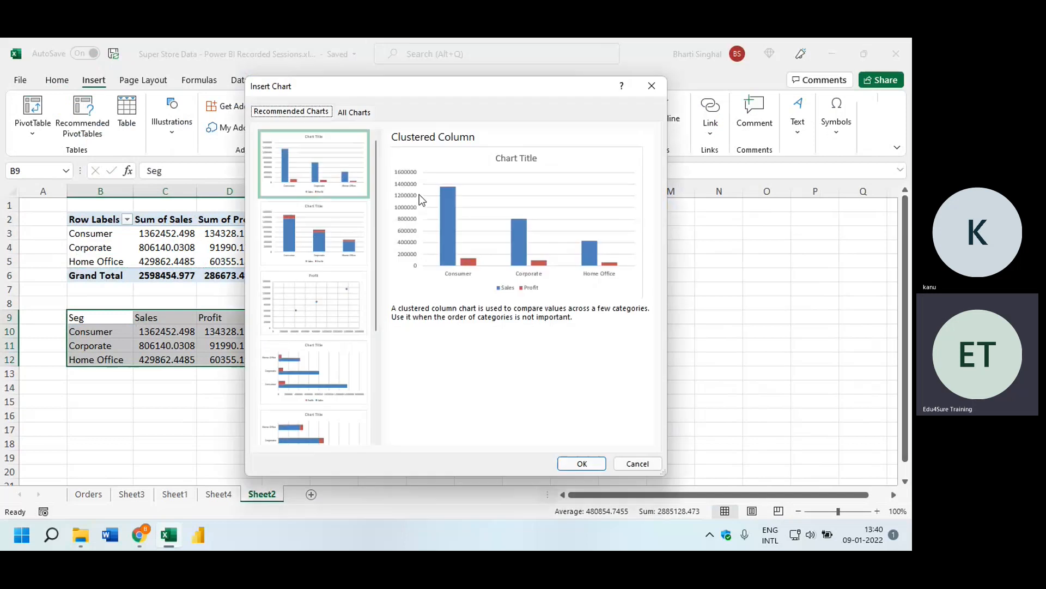
click(354, 112)
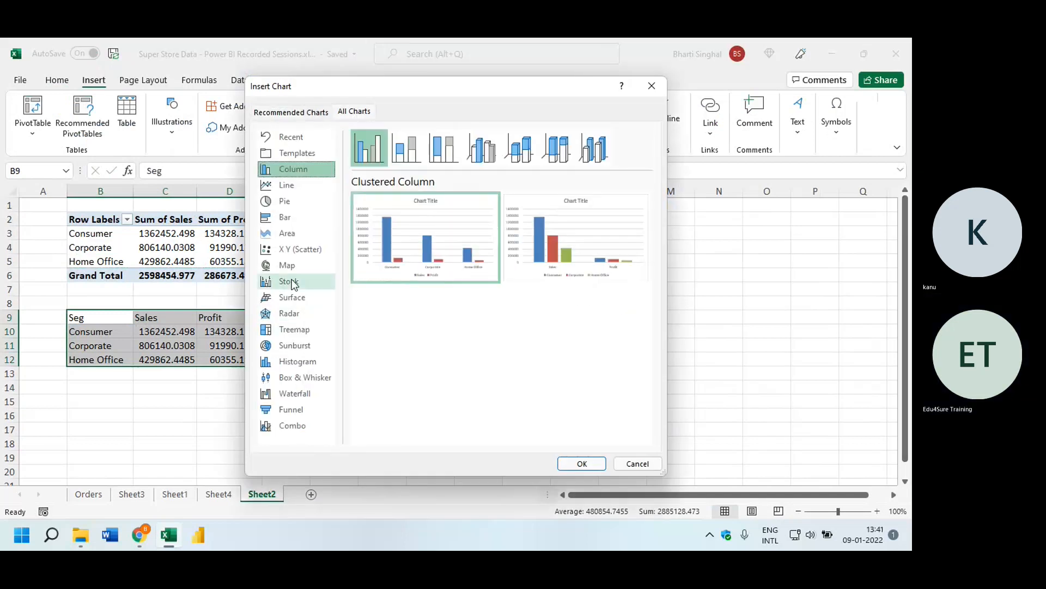
click(286, 298)
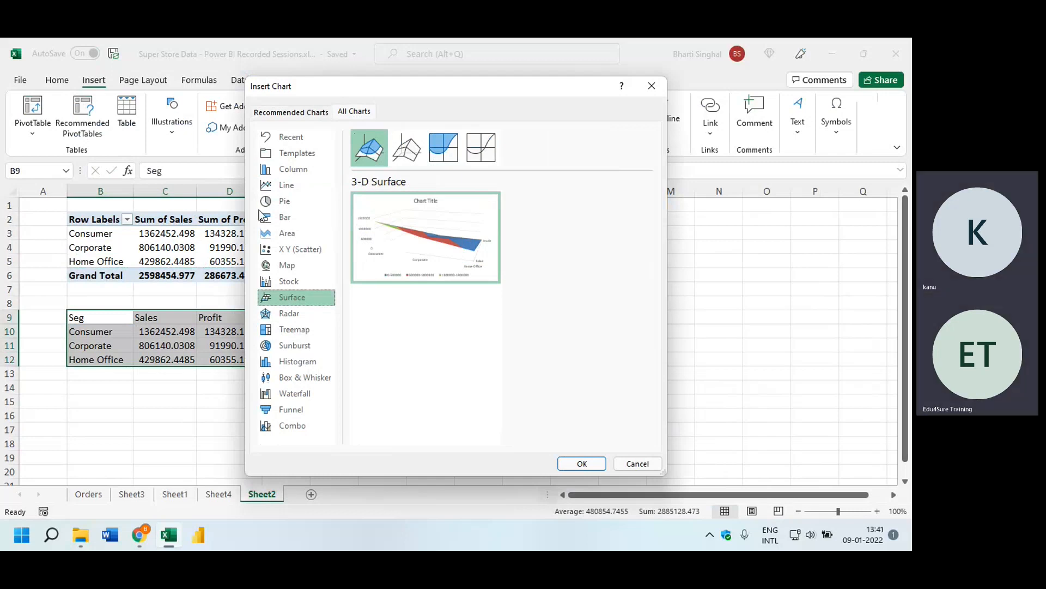
click(581, 464)
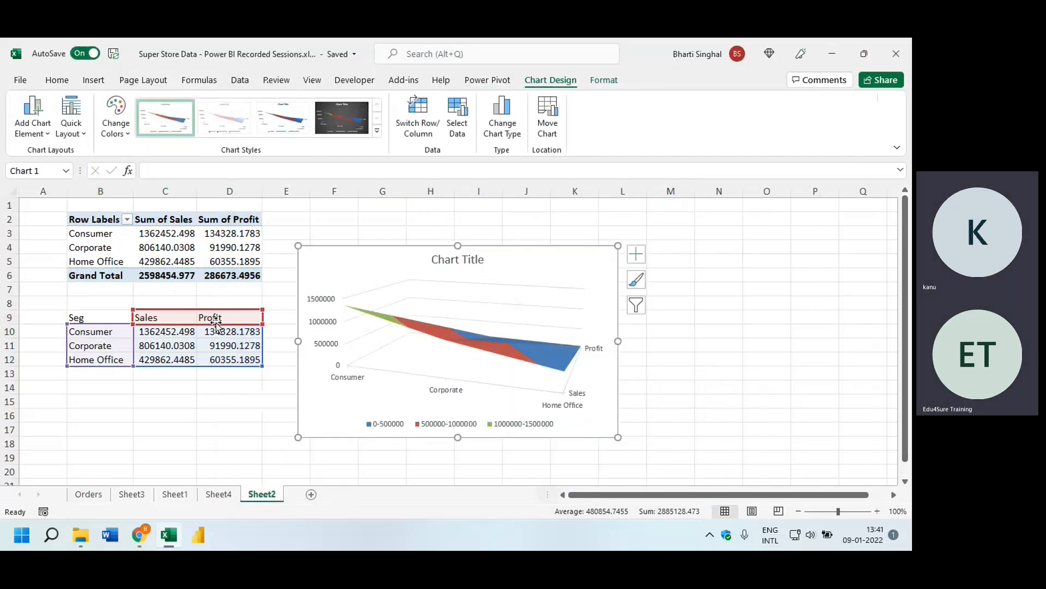
click(202, 404)
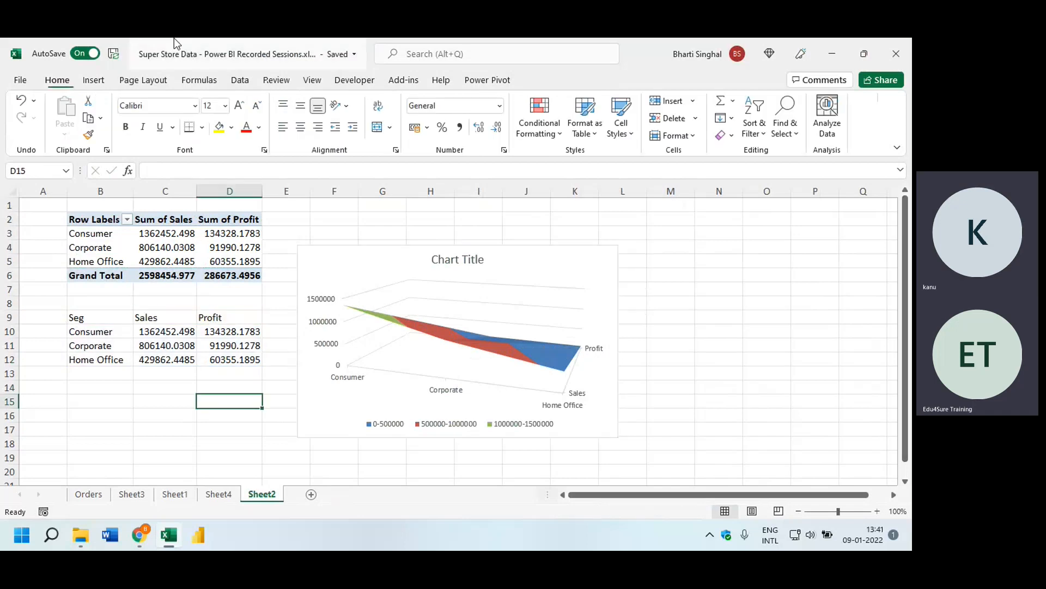
click(93, 80)
click(328, 141)
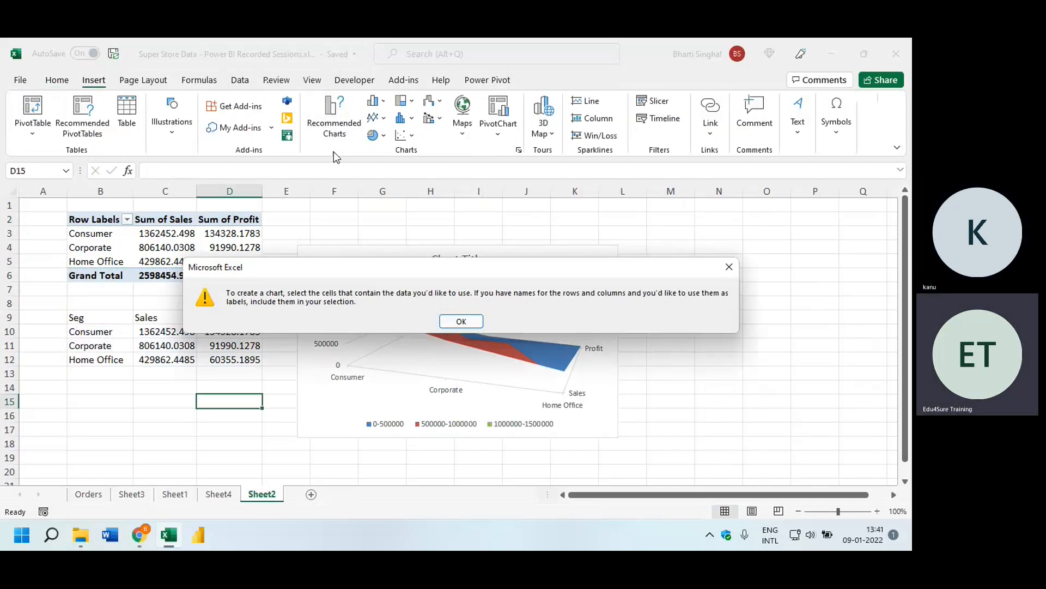
click(447, 324)
Step: Preview the Radar and Treemap types for the surface chart, leaving the chart type dialog without applying either
click(547, 311)
click(334, 118)
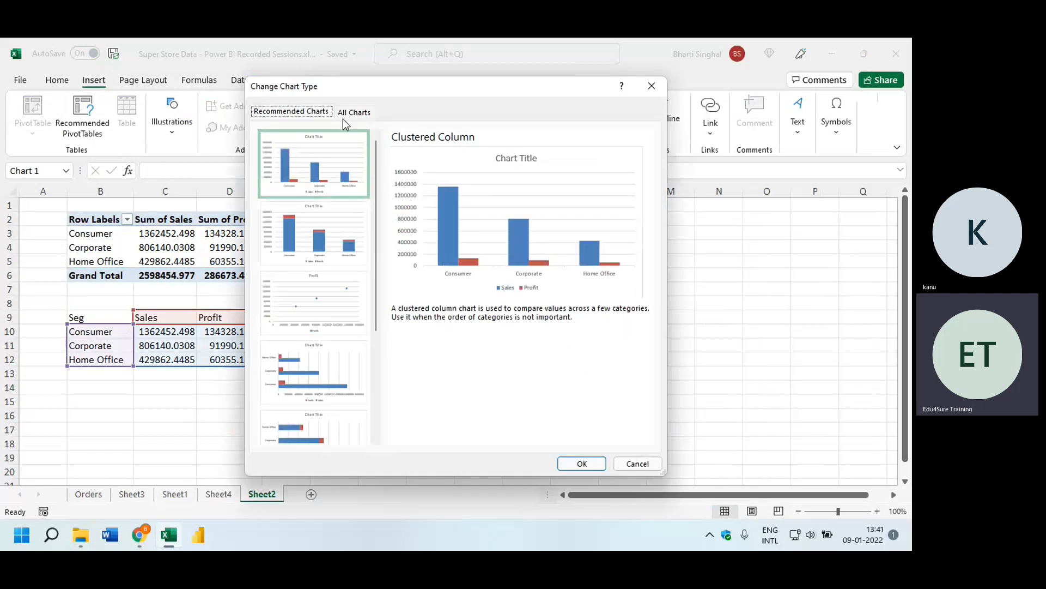
click(354, 111)
click(309, 316)
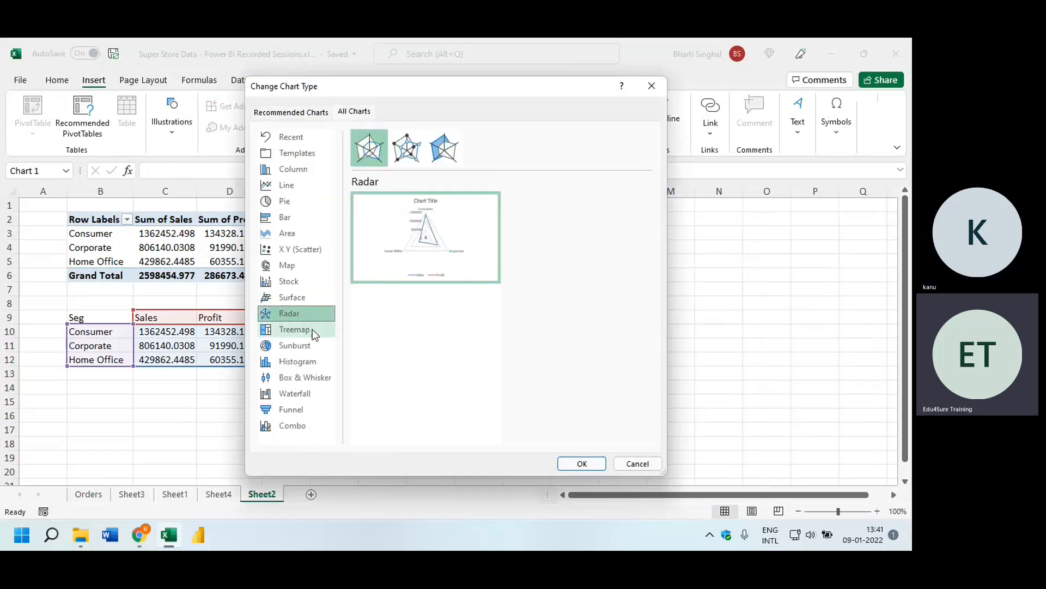
click(313, 330)
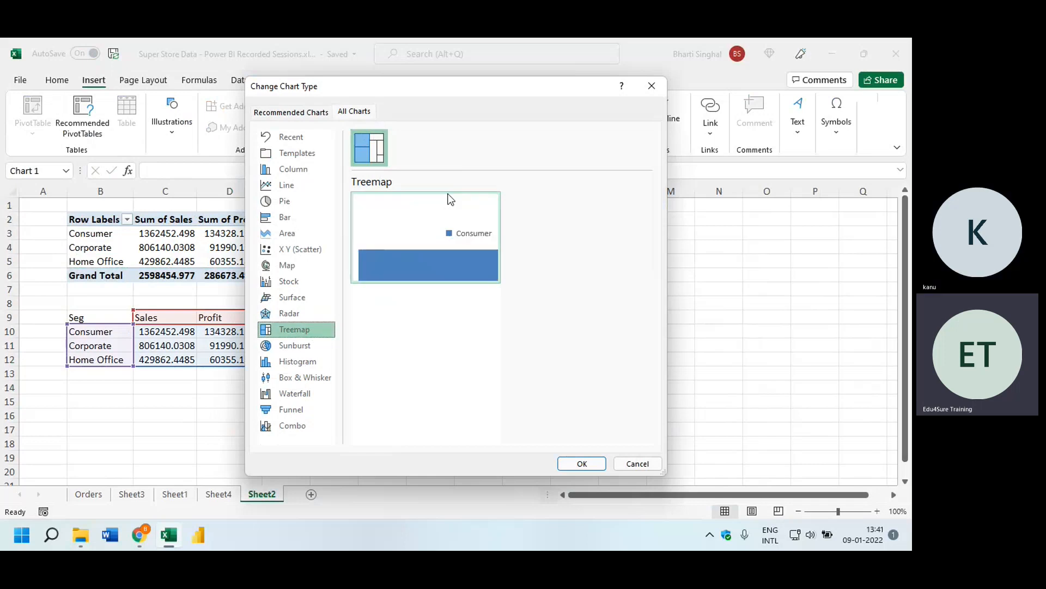
mouse_move(496, 228)
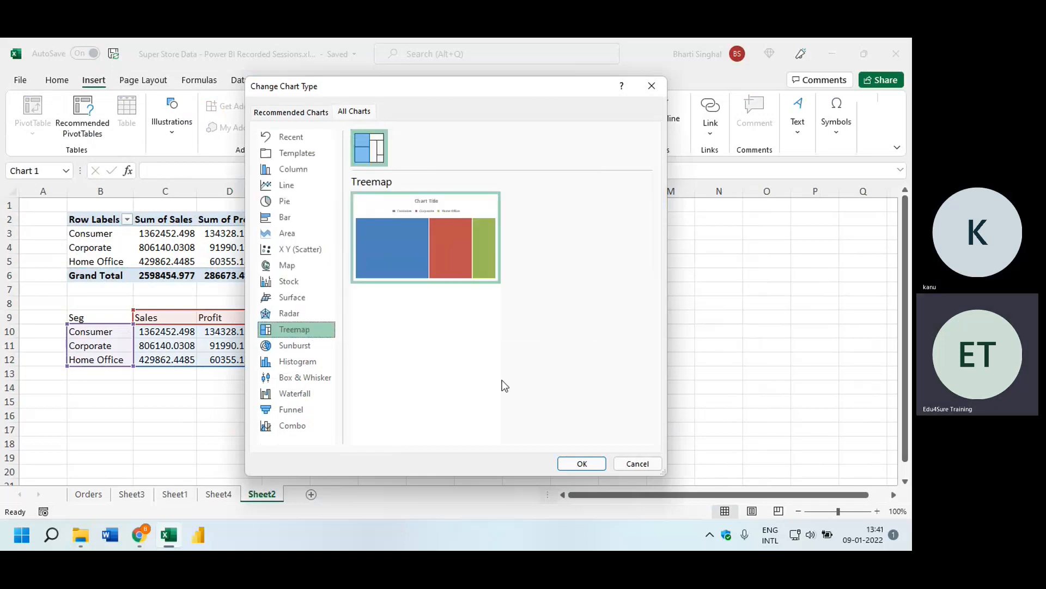
click(653, 87)
Step: Insert a Treemap chart from the segment and sales data in B9:C12
drag(129, 317, 158, 359)
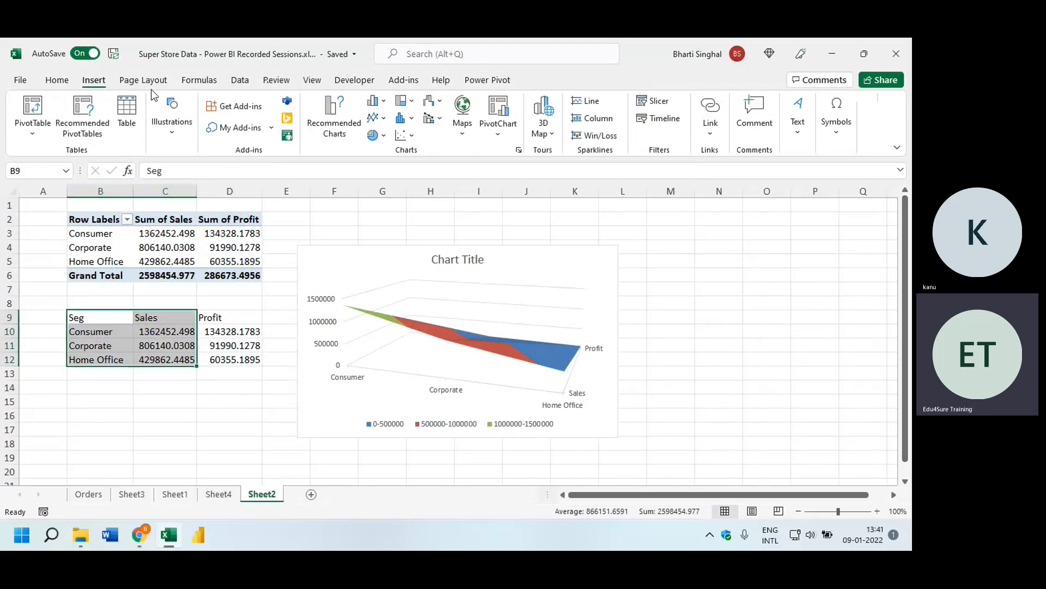
click(327, 121)
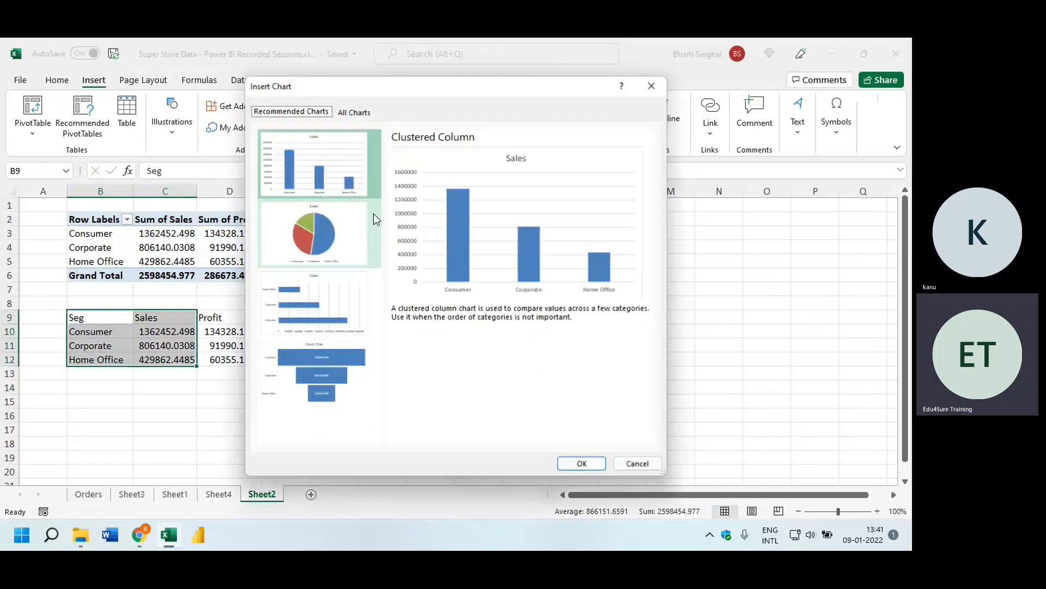
click(354, 112)
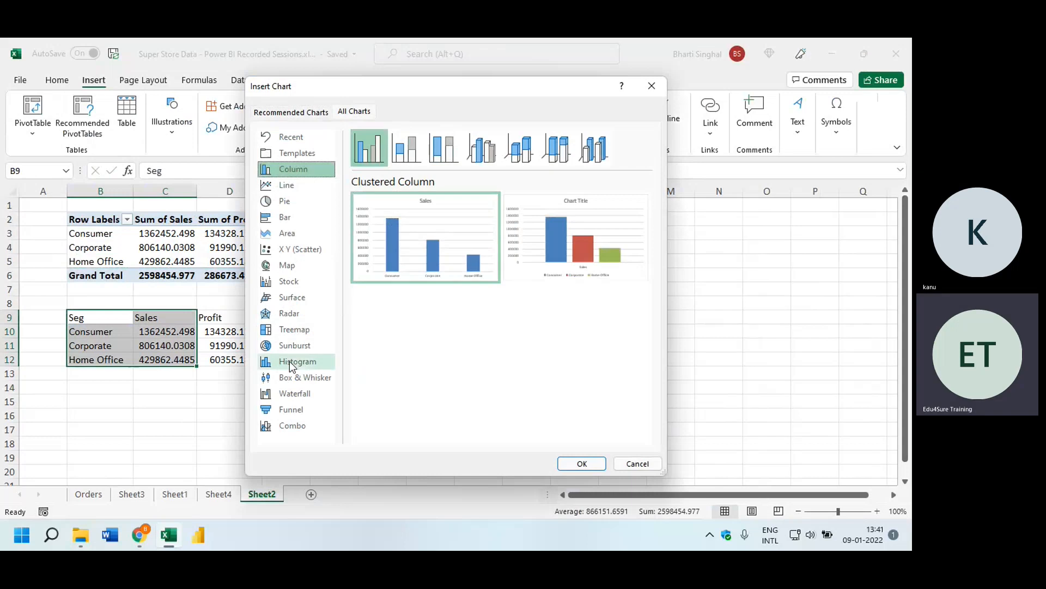
click(297, 329)
click(599, 465)
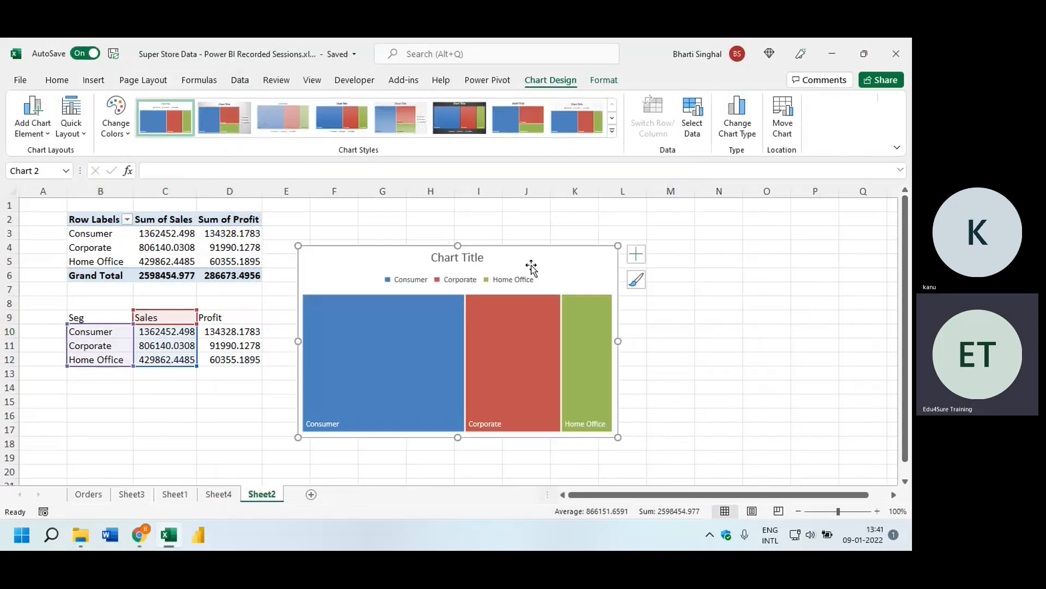
Step: Move the treemap up toward the top of the sheet and delete the surface chart beneath it
drag(606, 255, 602, 222)
click(556, 259)
key(Delete)
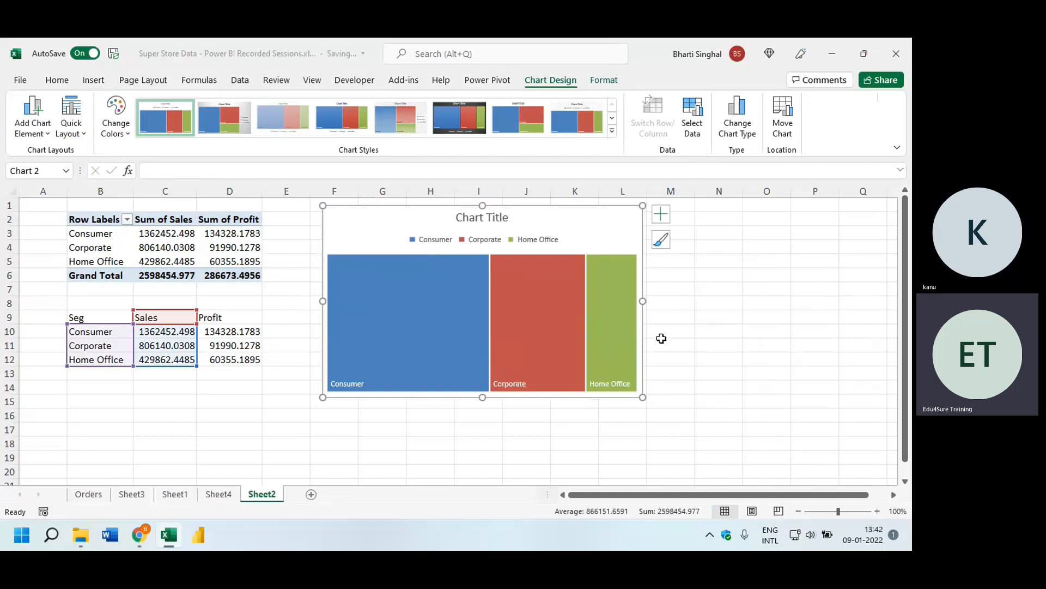
Step: Delete the filled map chart of state sales on Sheet4
click(232, 497)
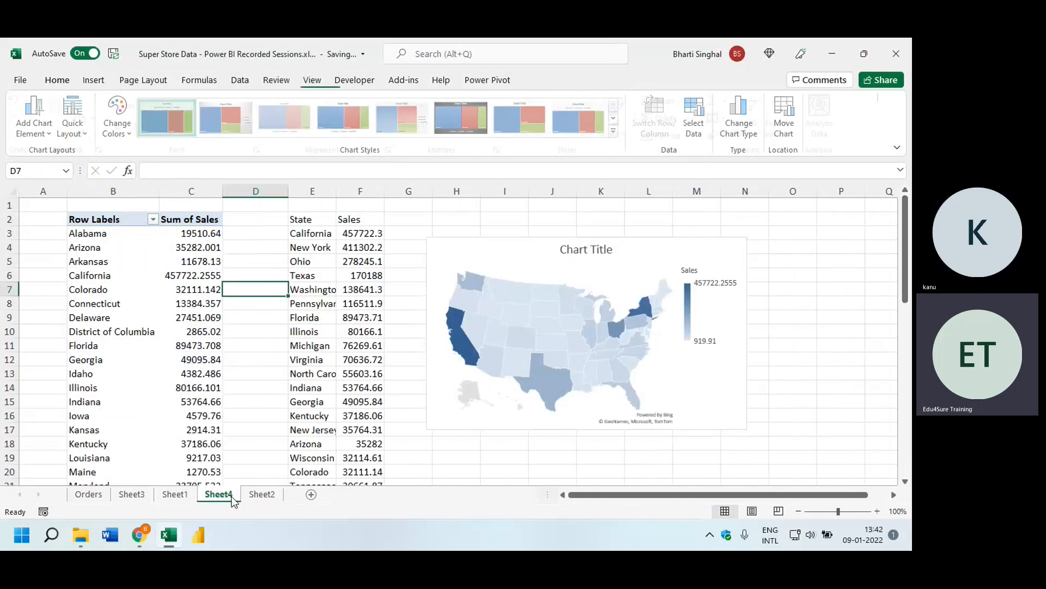
drag(306, 220, 376, 416)
click(528, 291)
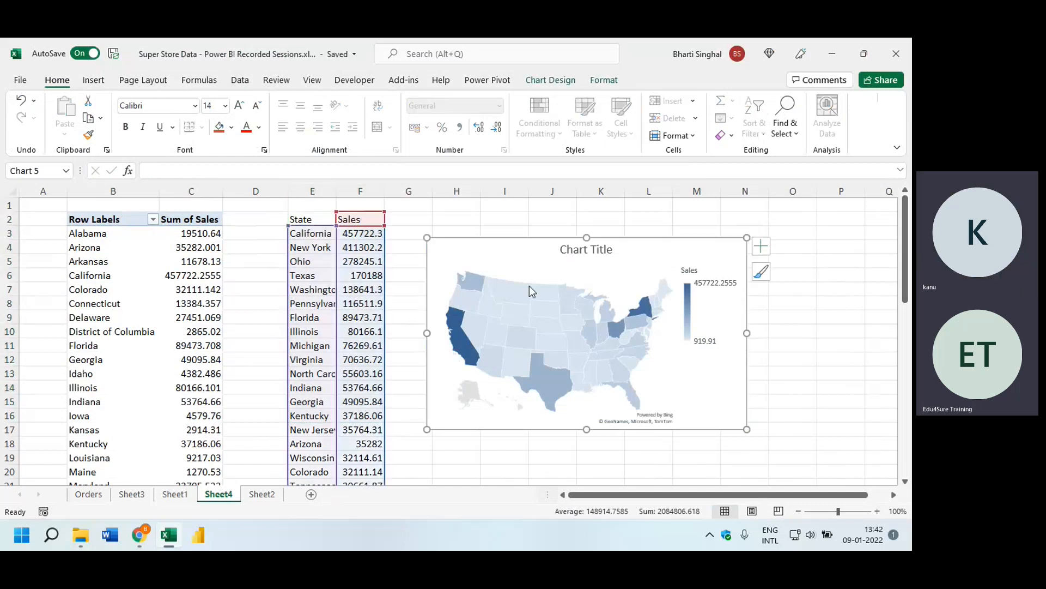
key(Delete)
Step: Insert a Pie chart from the state and sales data in E2:F51
drag(312, 219, 352, 458)
click(93, 80)
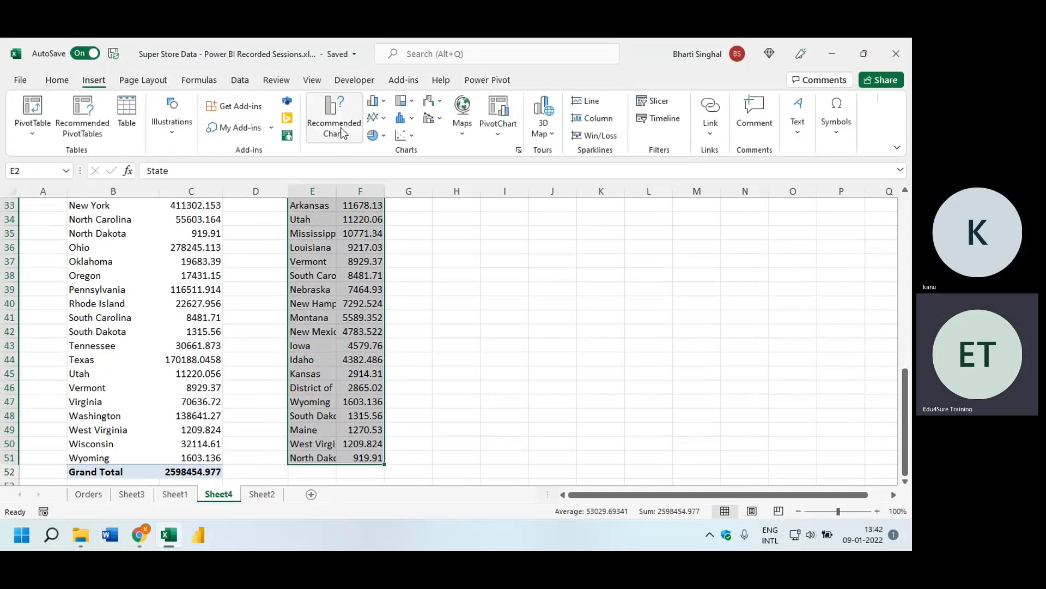
click(335, 119)
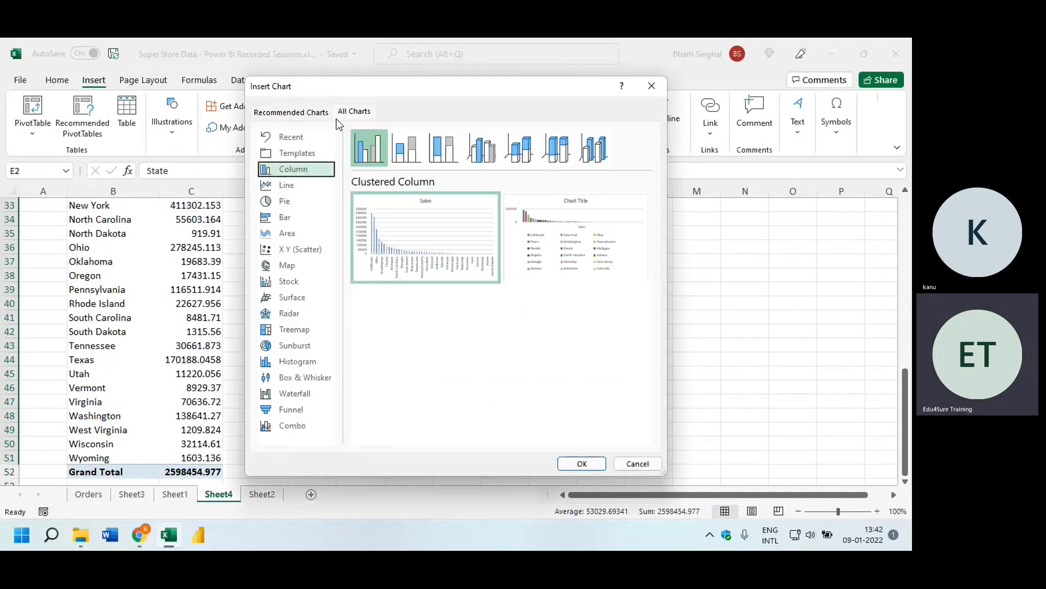
click(296, 203)
mouse_move(438, 201)
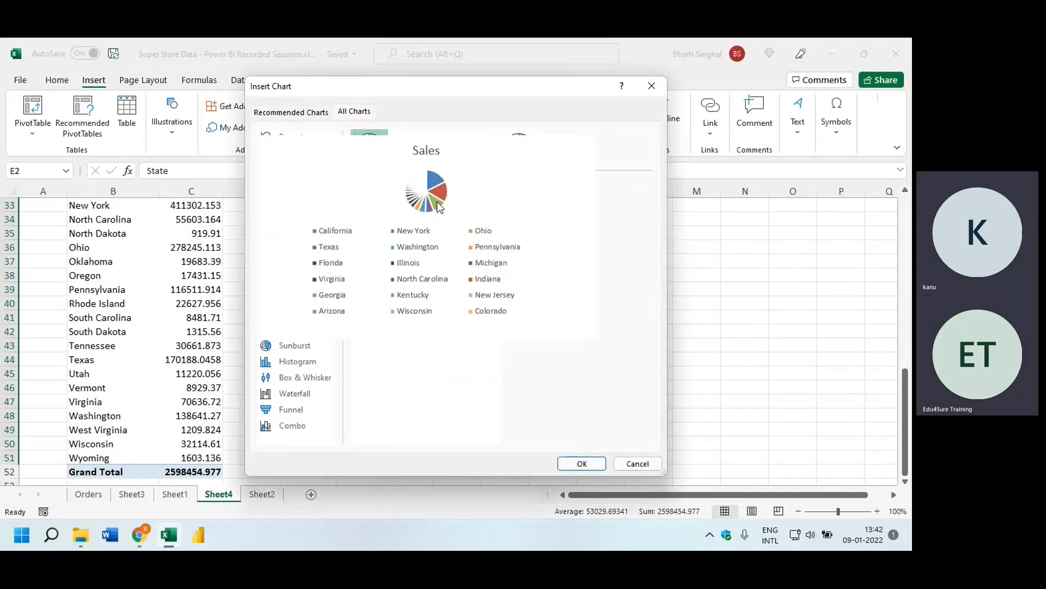
click(581, 463)
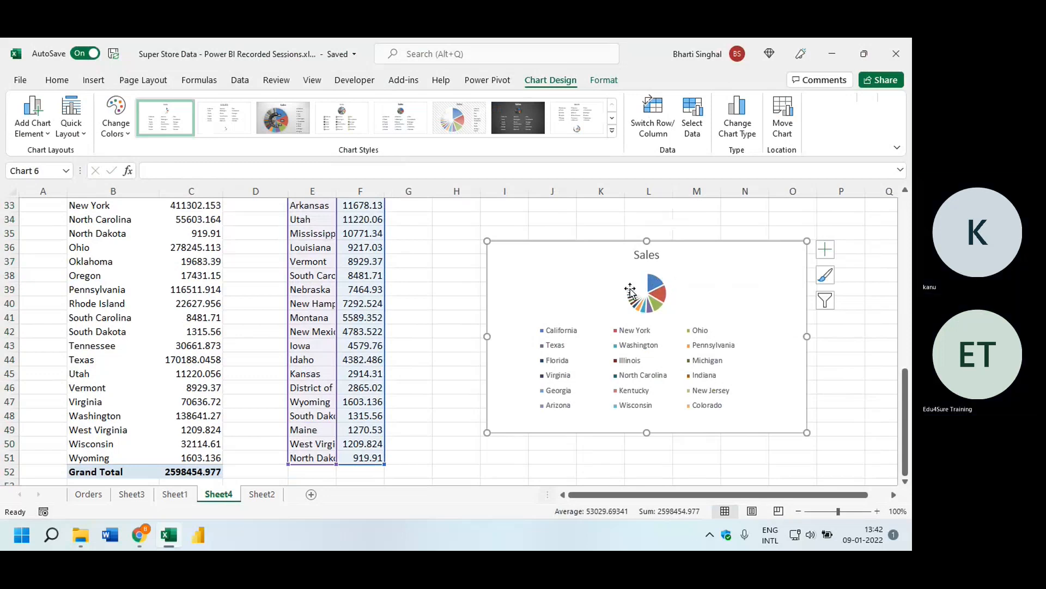
Step: Change the state sales pie chart to a Treemap chart
mouse_move(648, 287)
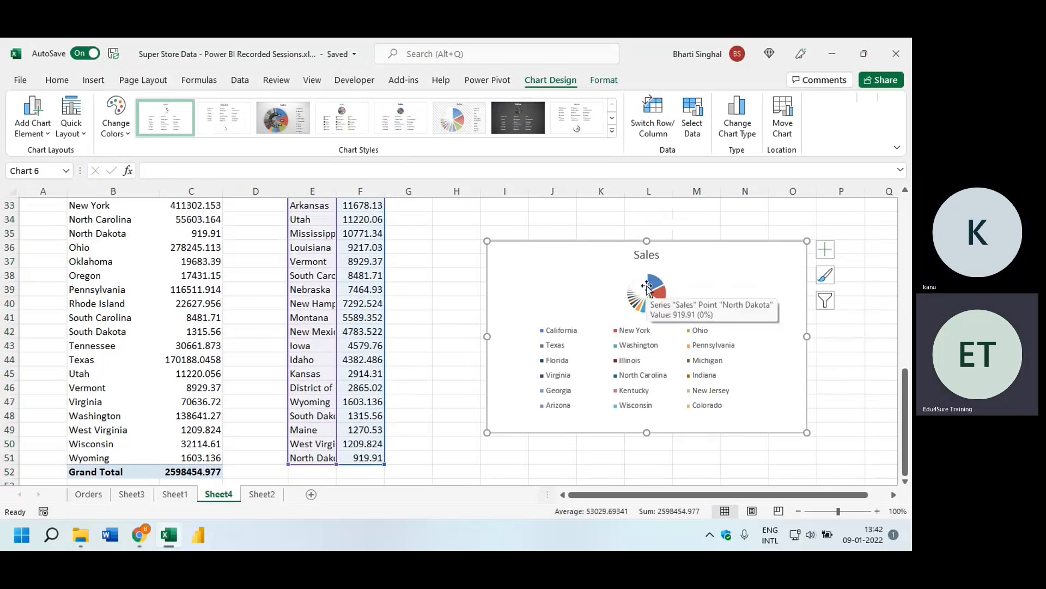
right_click(532, 303)
click(585, 271)
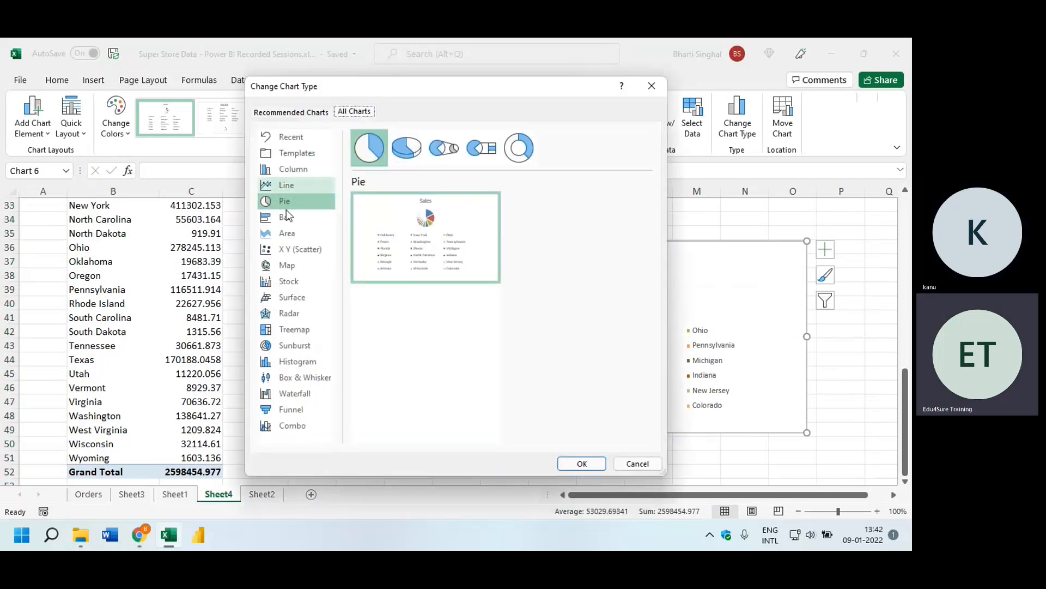
click(299, 331)
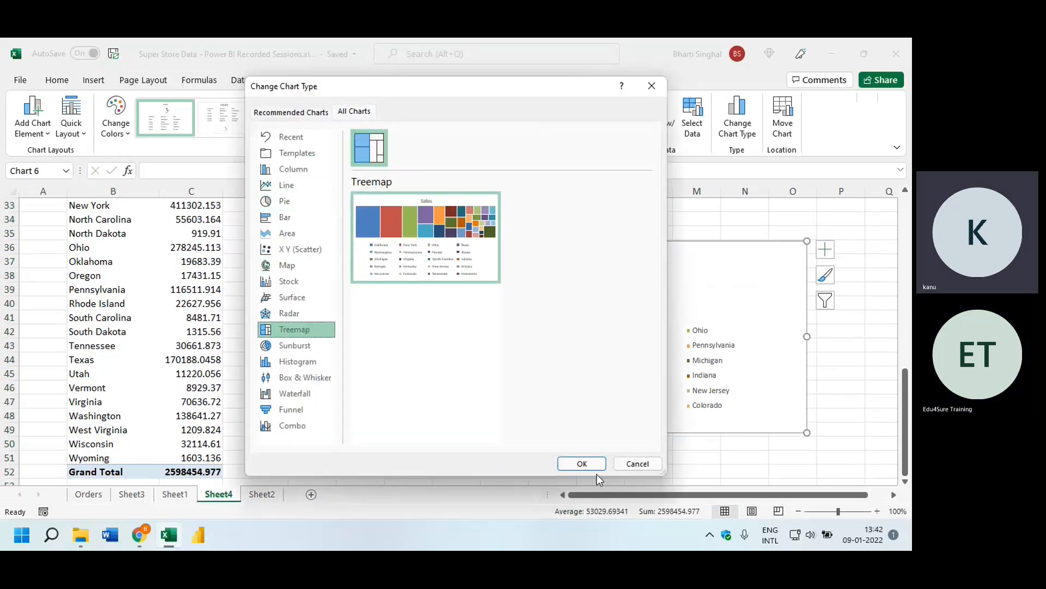
click(582, 464)
Step: Move the state sales treemap up beside the first rows of the State and Sales data
drag(903, 402, 900, 311)
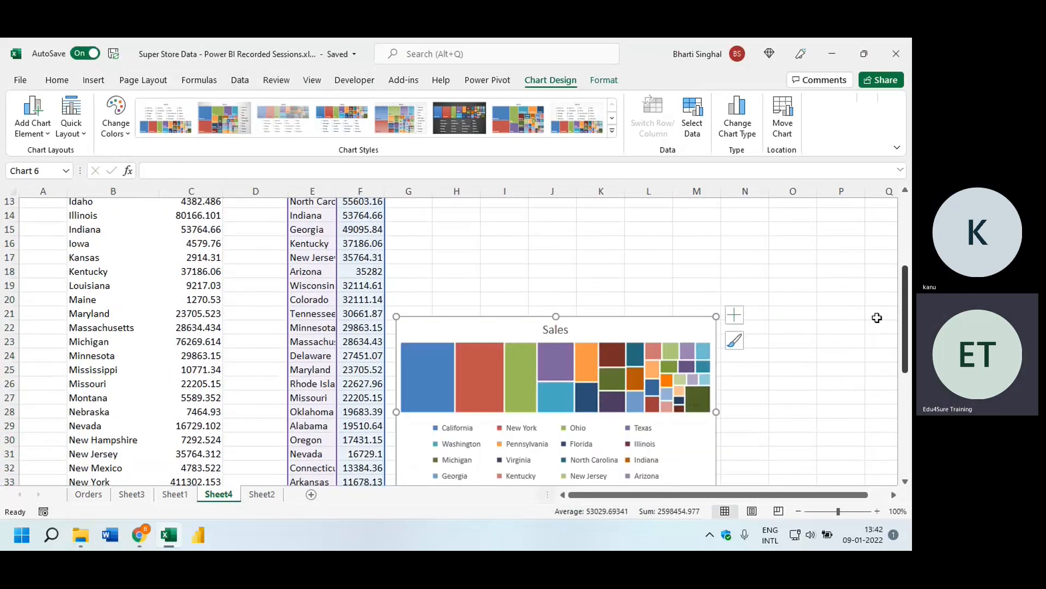
drag(627, 325, 656, 244)
drag(906, 327, 905, 256)
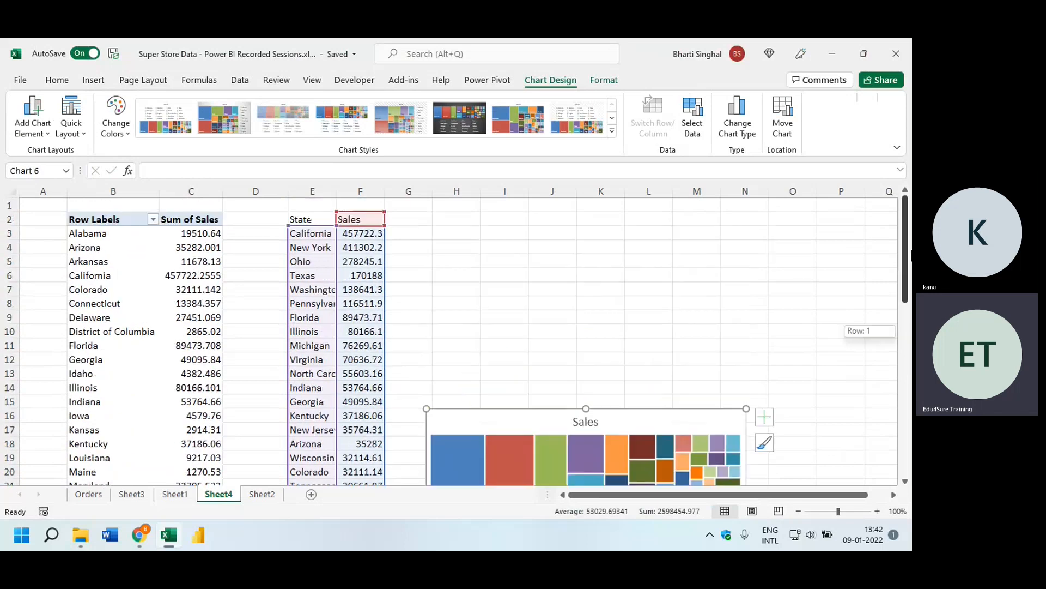
drag(657, 430, 643, 228)
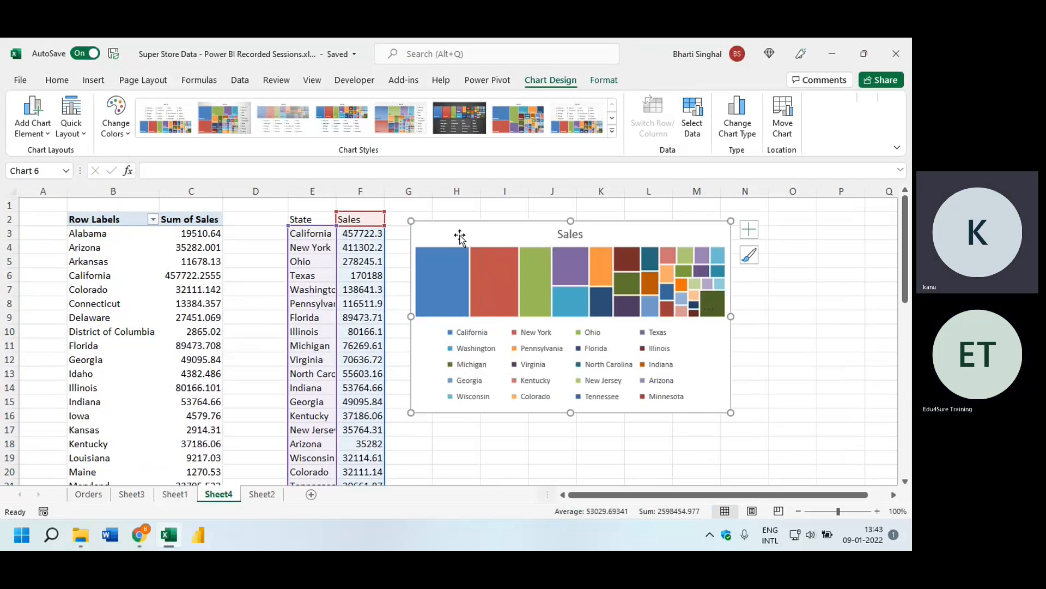
Step: Preview the Sunburst, Histogram, Box & Whisker and Waterfall chart types for the state pivot data without inserting any
click(251, 295)
click(93, 79)
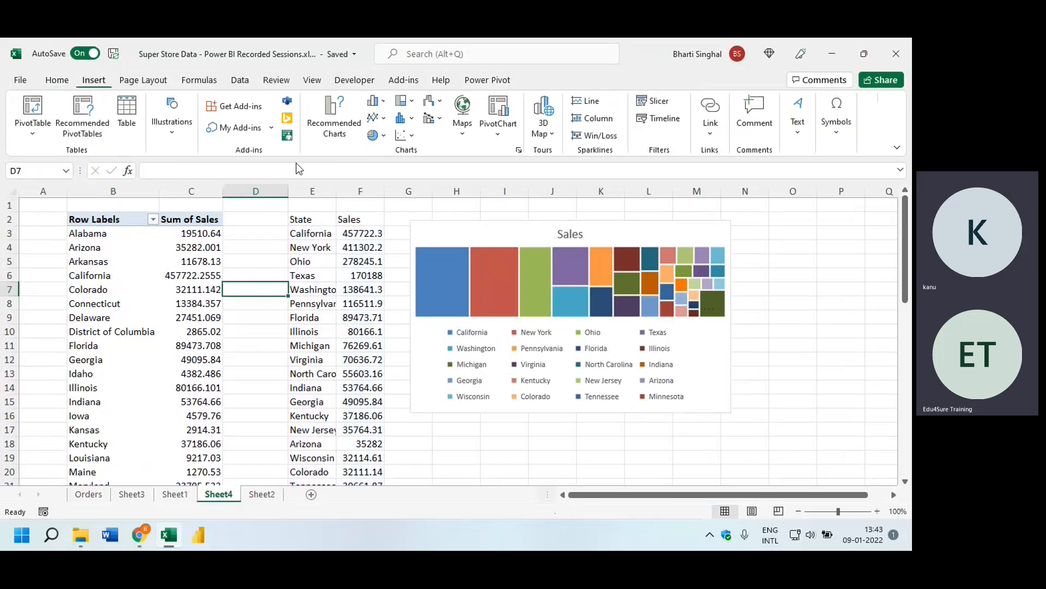
click(336, 136)
click(353, 111)
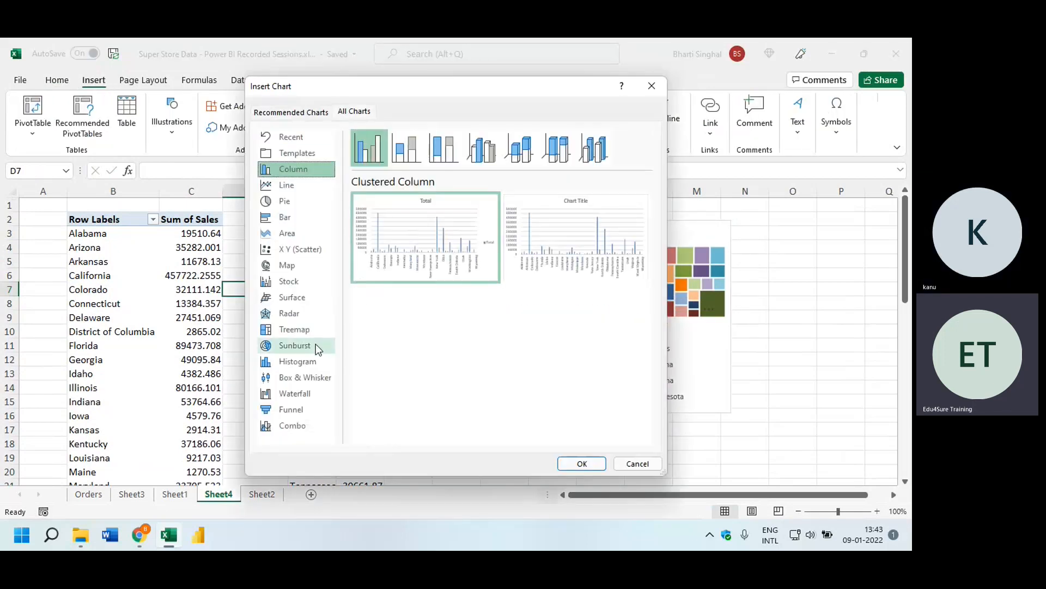
click(298, 352)
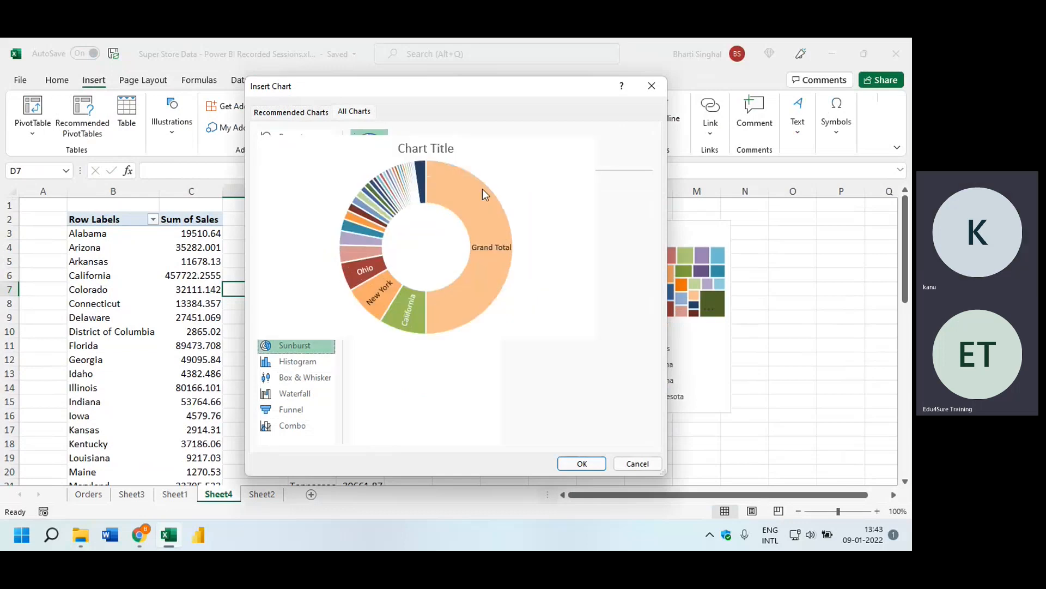
mouse_move(450, 211)
click(317, 361)
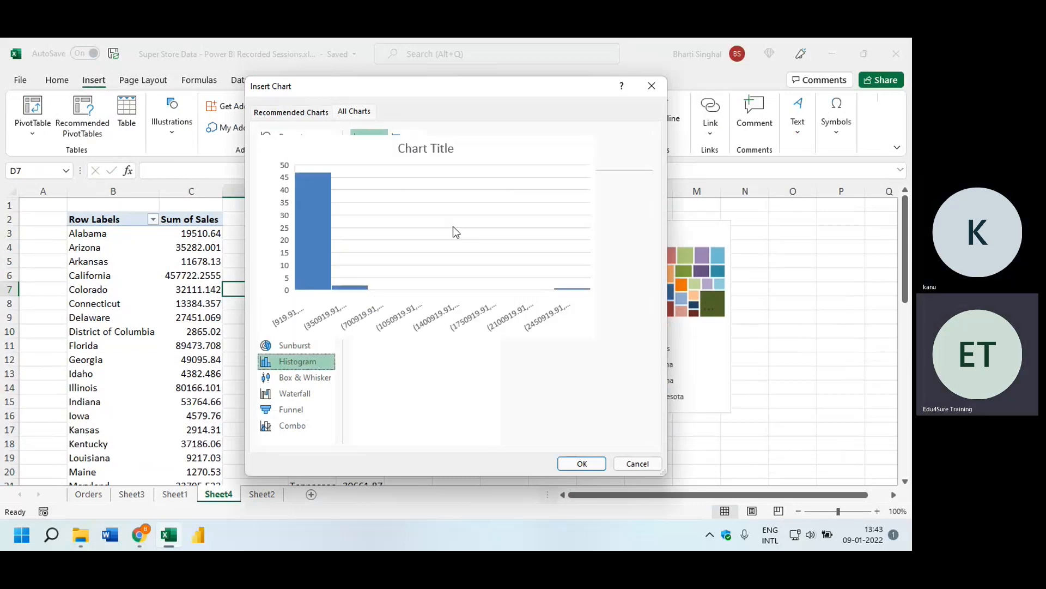
click(313, 378)
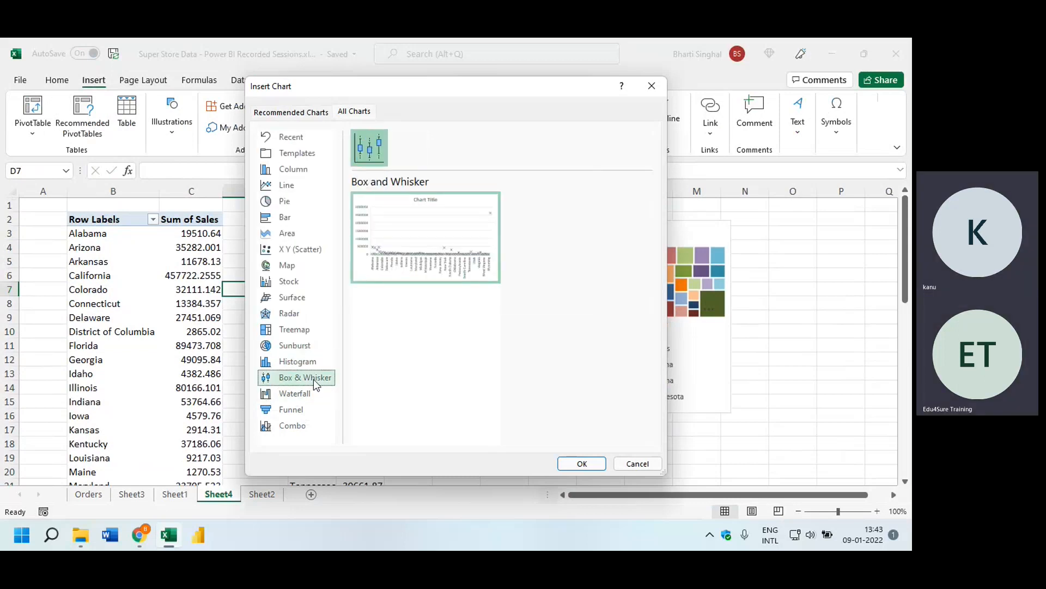
mouse_move(415, 220)
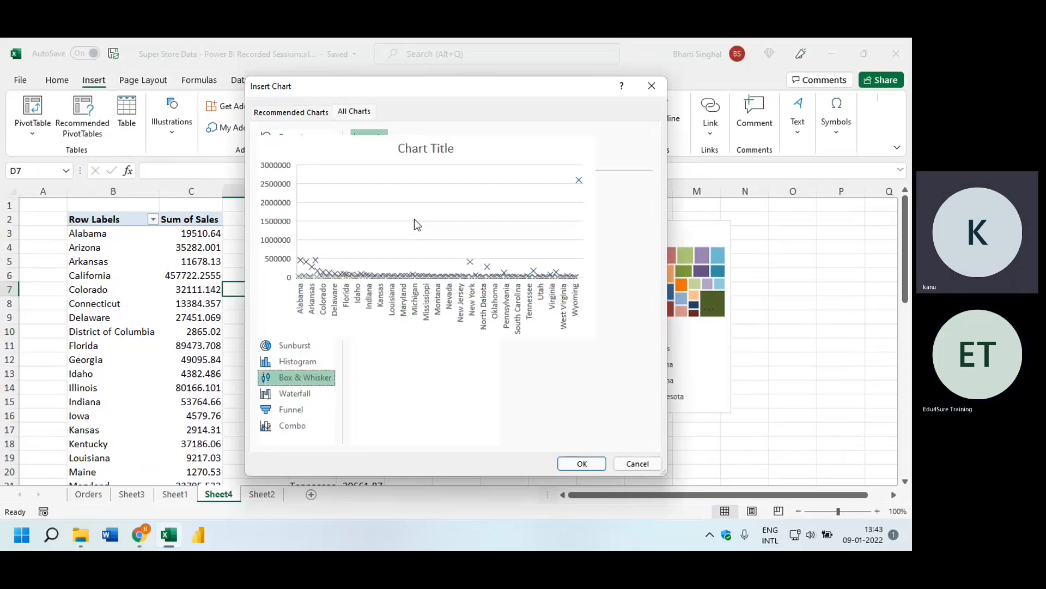
click(313, 399)
mouse_move(433, 231)
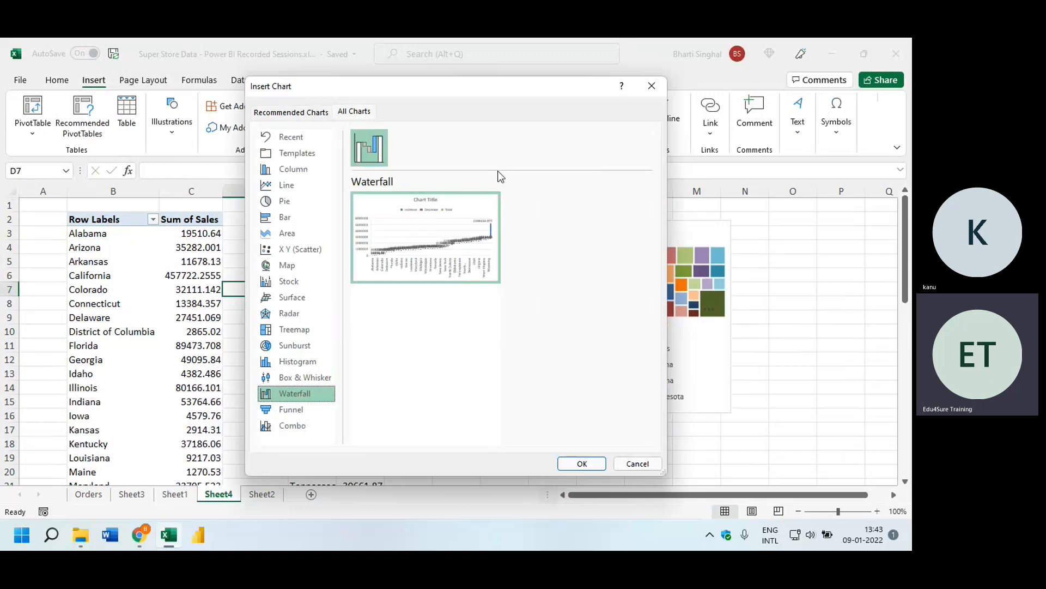
click(649, 87)
click(499, 435)
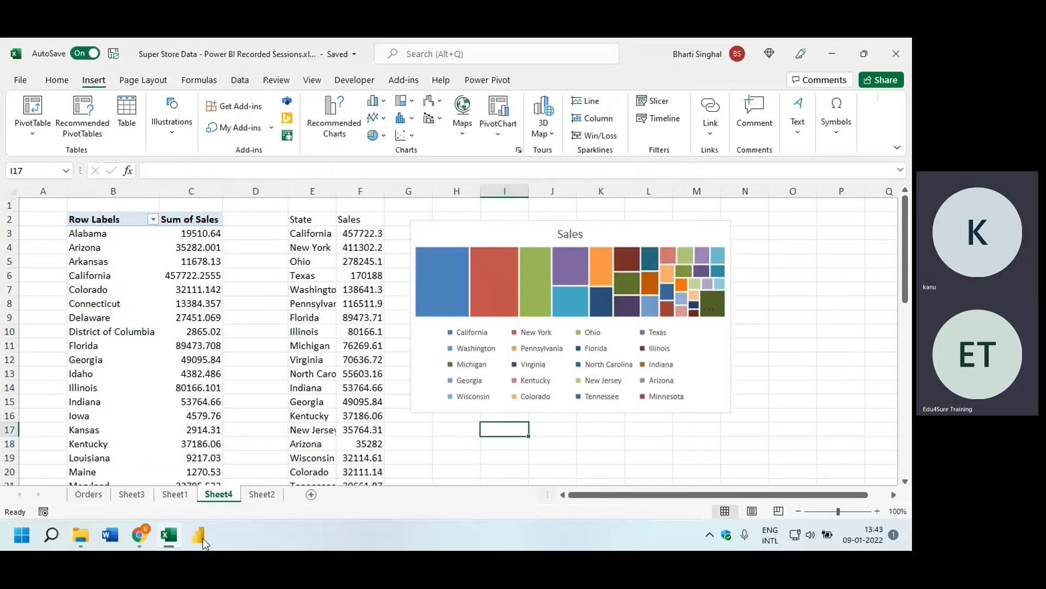
Step: Clear the copied segment table in B9:D13 on Sheet2 and delete the segment treemap chart
click(175, 493)
click(133, 494)
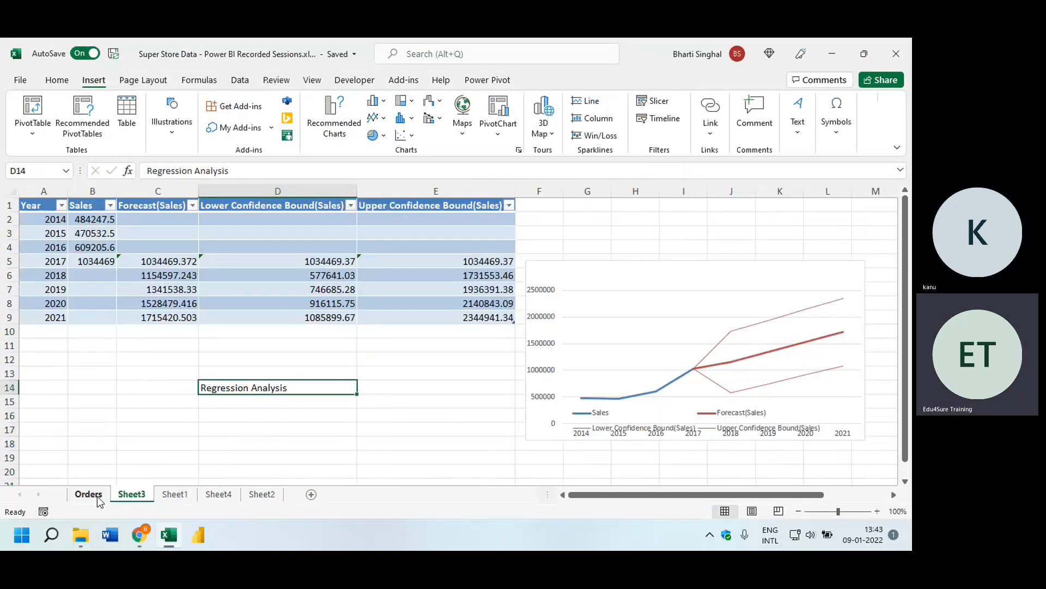
click(263, 494)
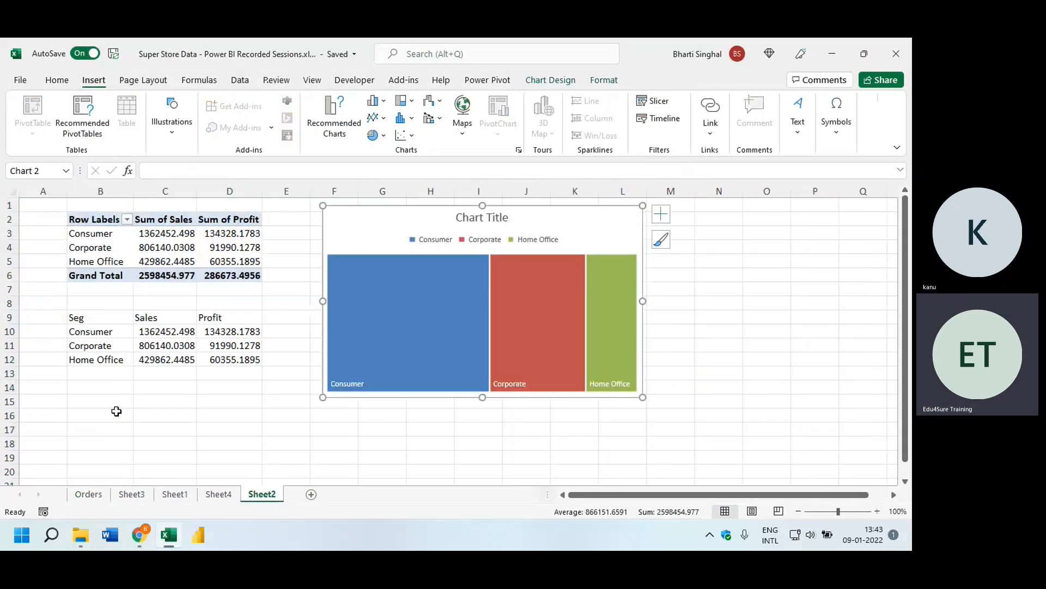
drag(103, 317, 250, 367)
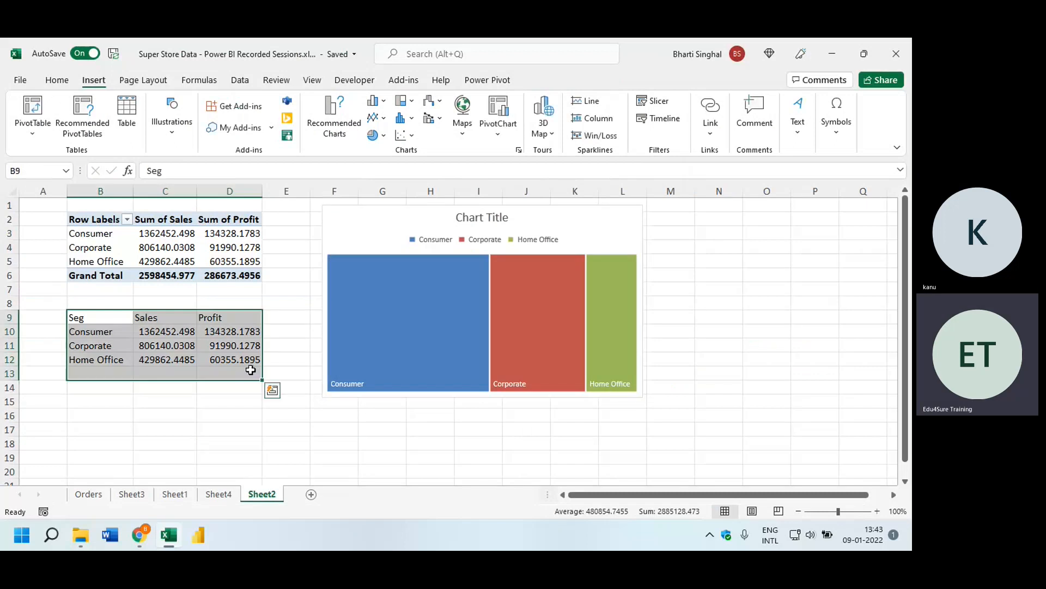
key(Delete)
click(362, 257)
key(Delete)
click(533, 413)
Step: Remove Sum of Profit from the Sheet2 pivot table and replace the Segment row field with Years
click(89, 218)
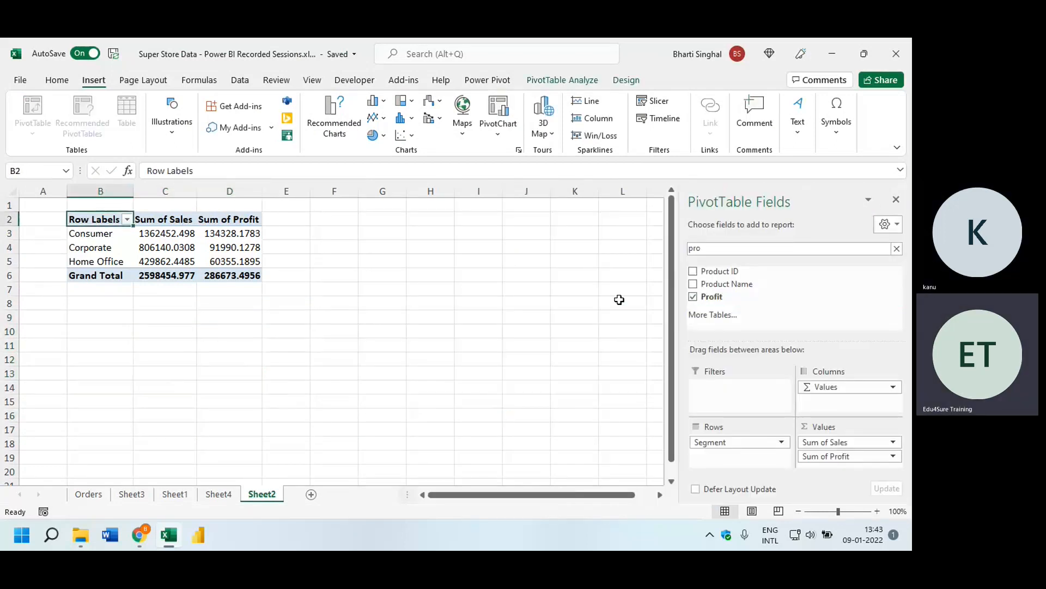
drag(842, 455, 842, 313)
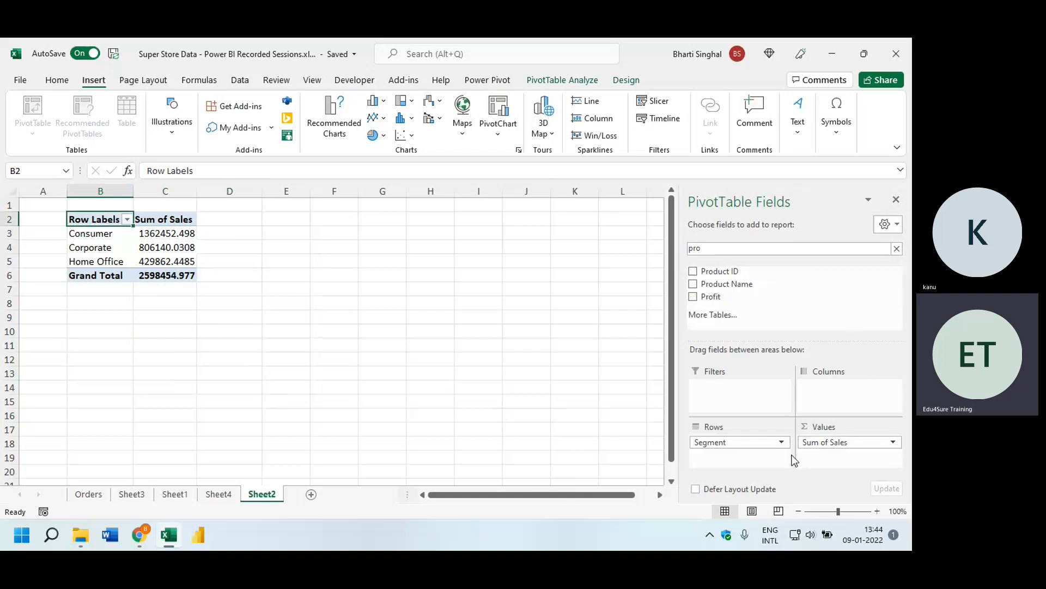
drag(713, 249, 647, 248)
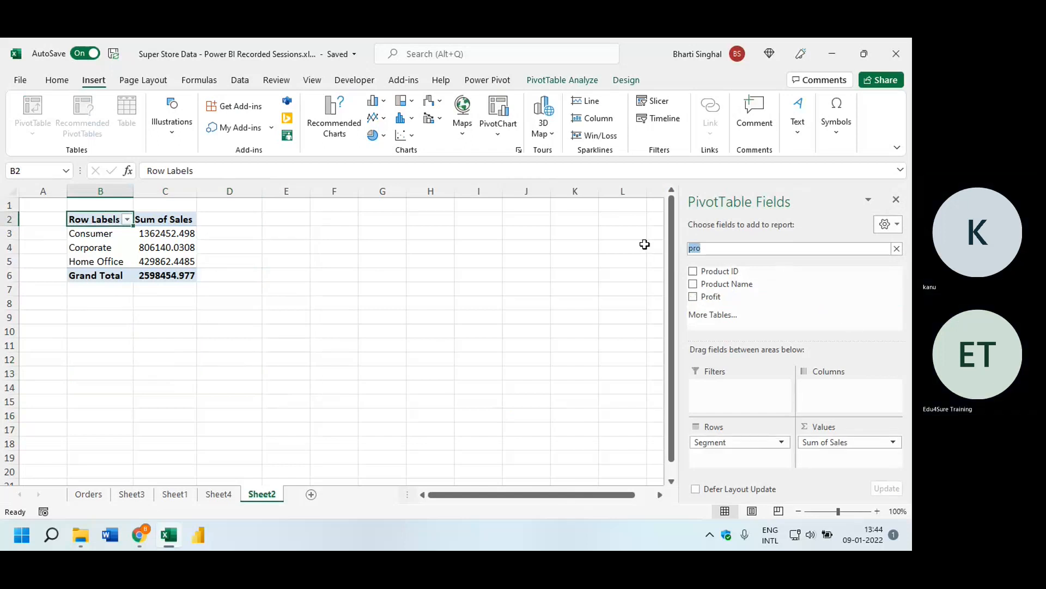
text(year)
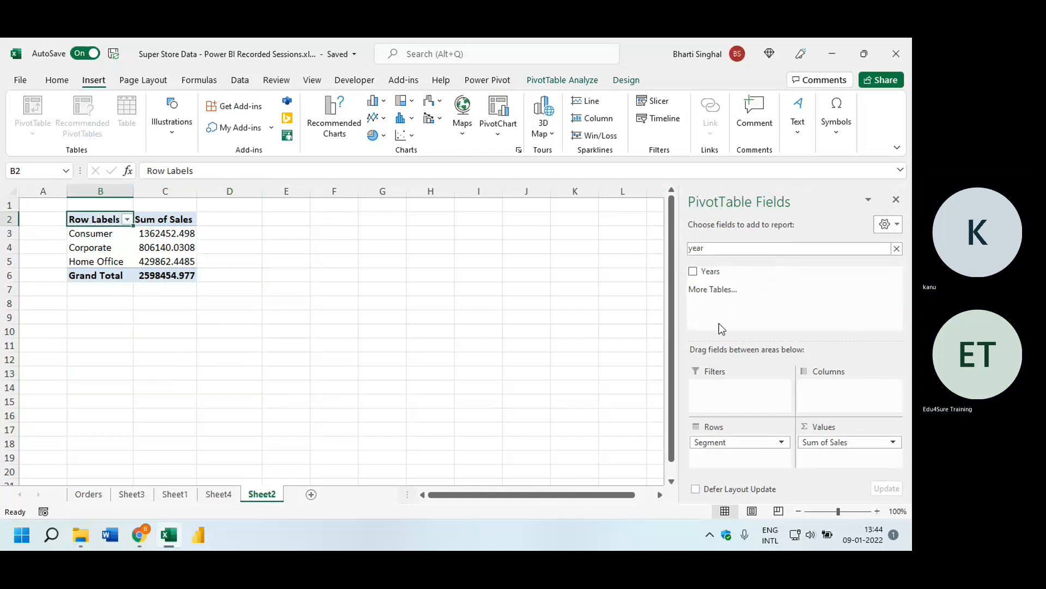
drag(721, 272, 760, 298)
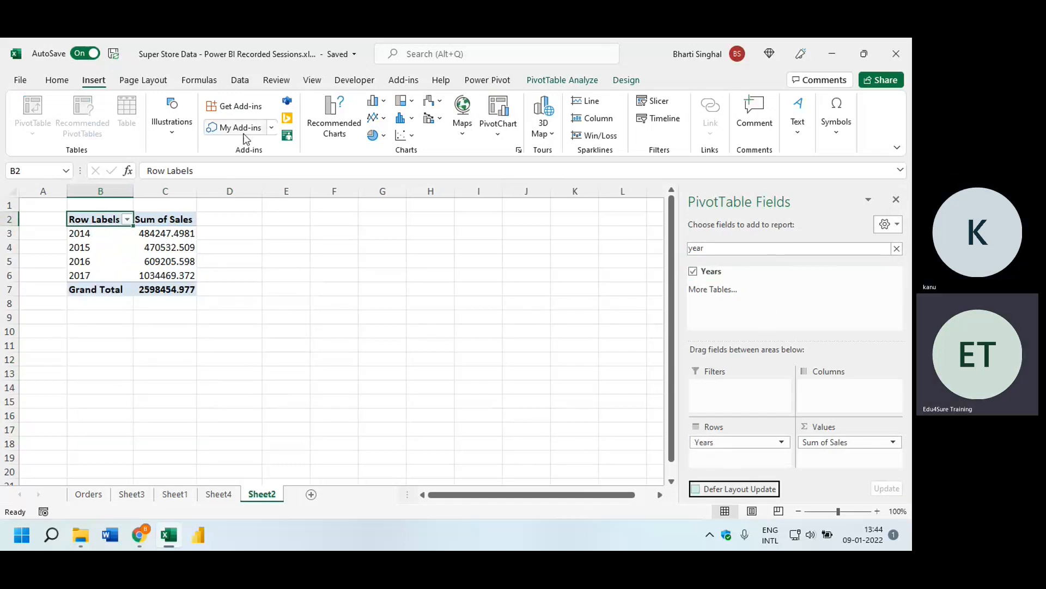
Step: Enter the heading Diff in cell D2 beside the pivot table's Sum of Sales column
click(239, 217)
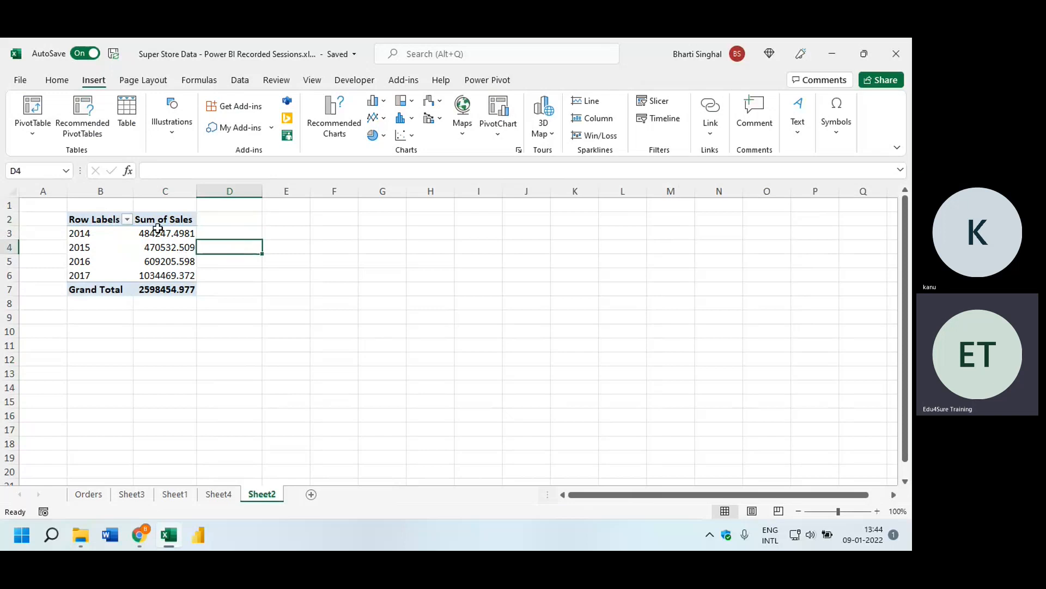
text(Diff)
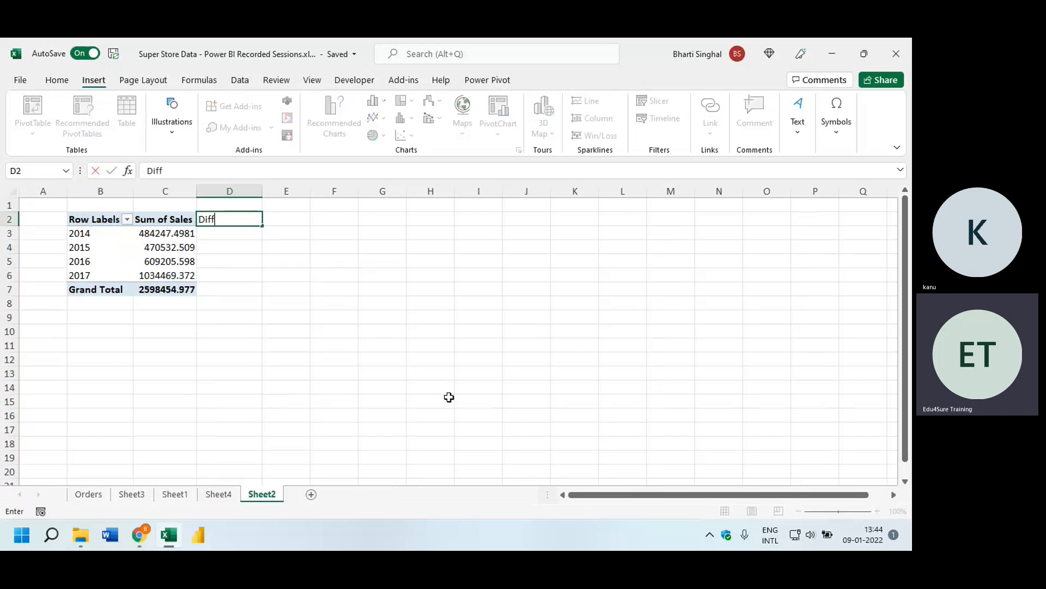
click(448, 397)
Step: In D4, calculate the 2015 pivot sales minus the 2014 sales
click(223, 233)
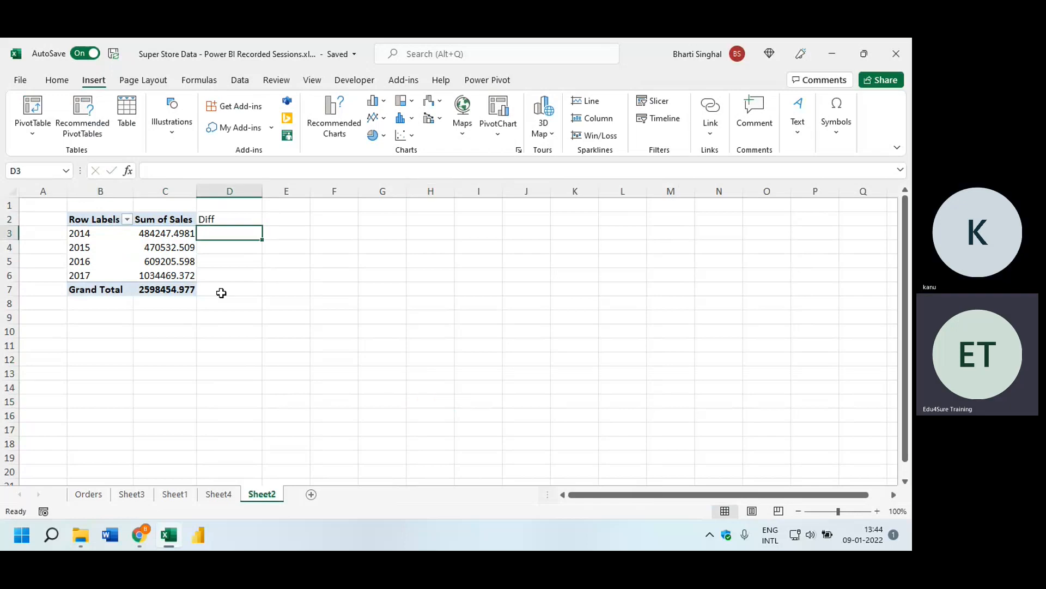
key(Down)
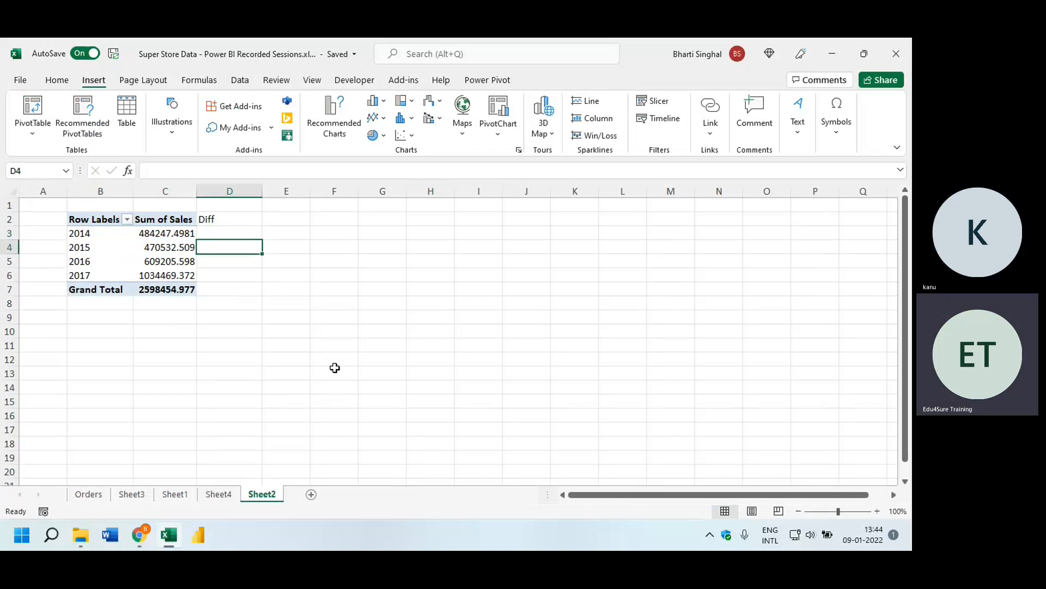
text(=)
click(170, 247)
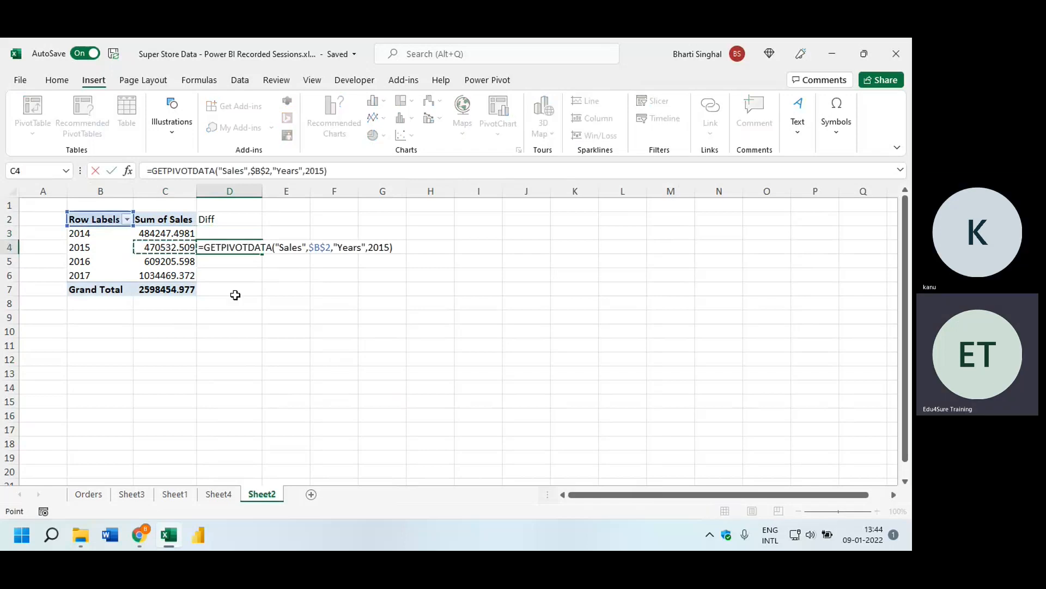
text(-)
click(178, 234)
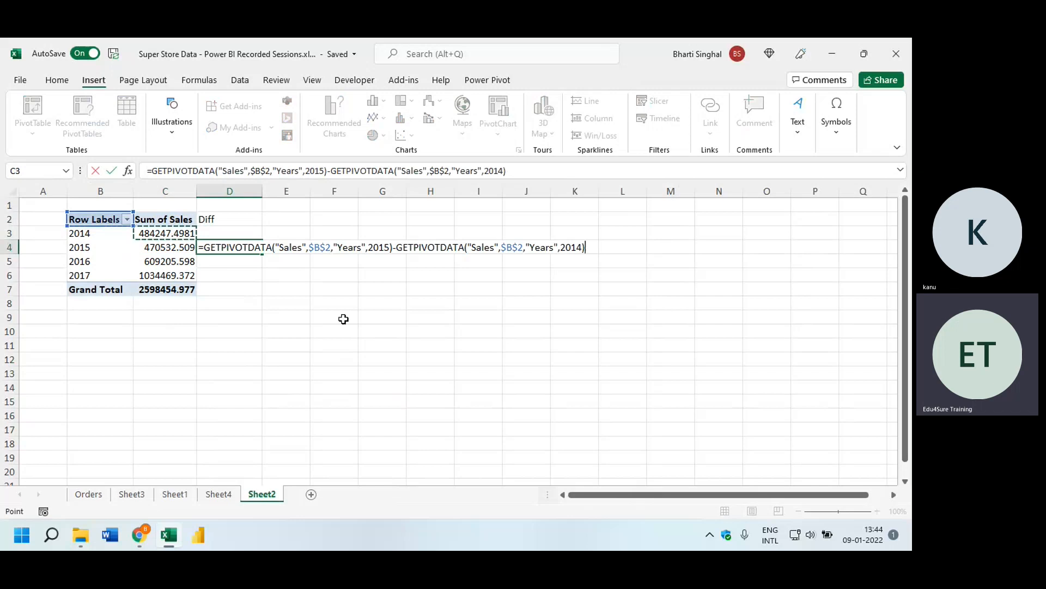
key(Return)
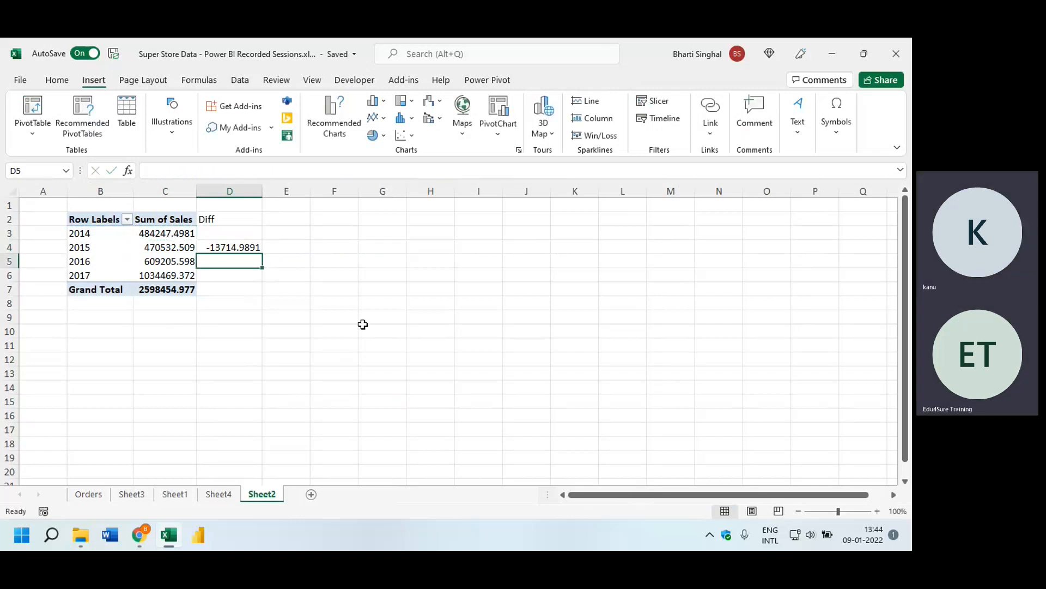
Step: Calculate the year-on-year sales differences: 2016 minus 2015 in D5 and 2017 minus 2016 in D6
text(=)
click(164, 262)
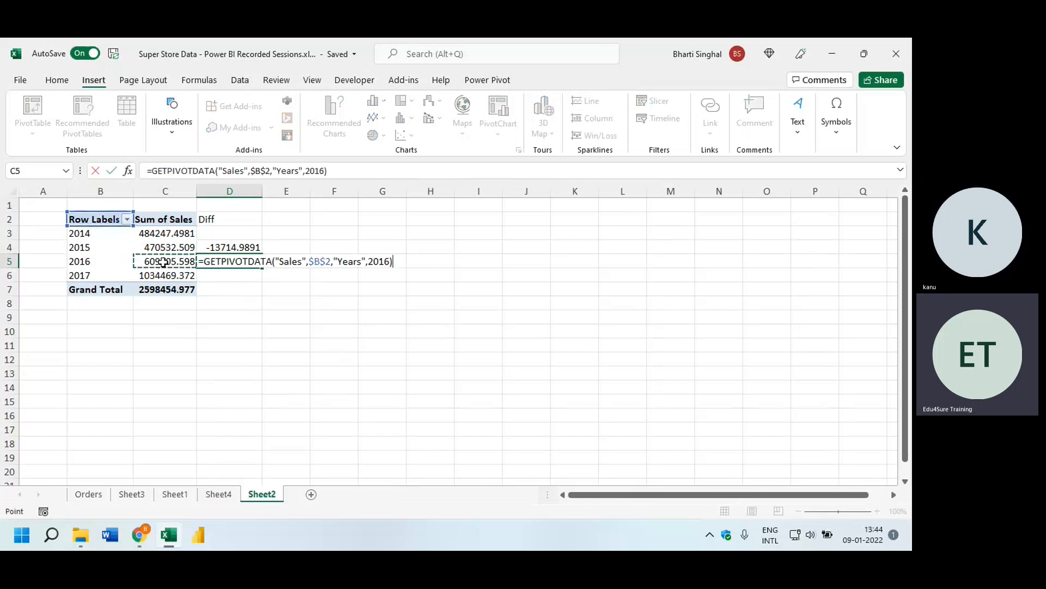
text(-)
click(158, 247)
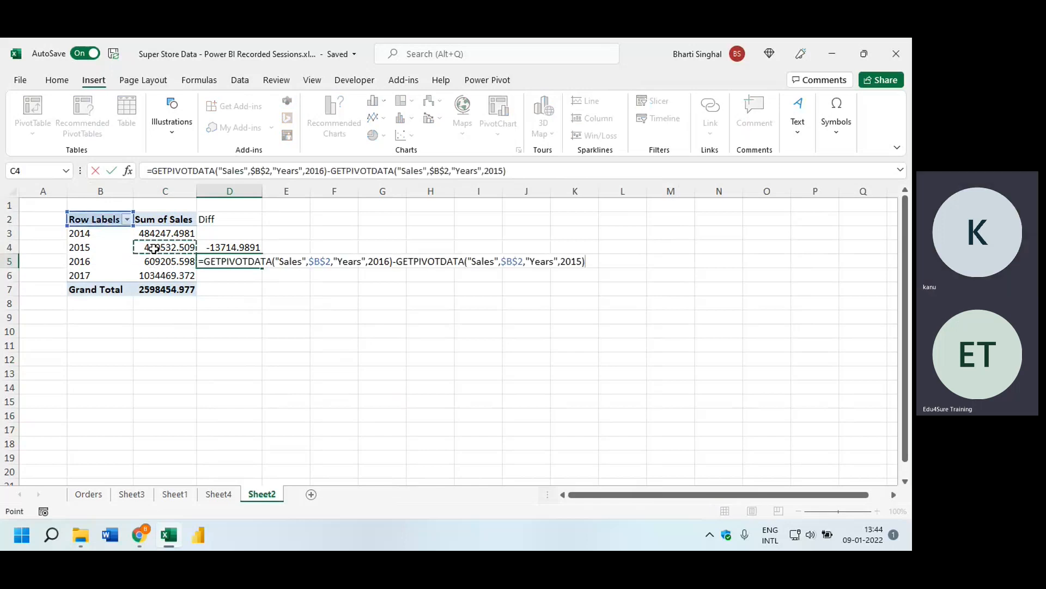
key(Return)
text(=)
click(163, 275)
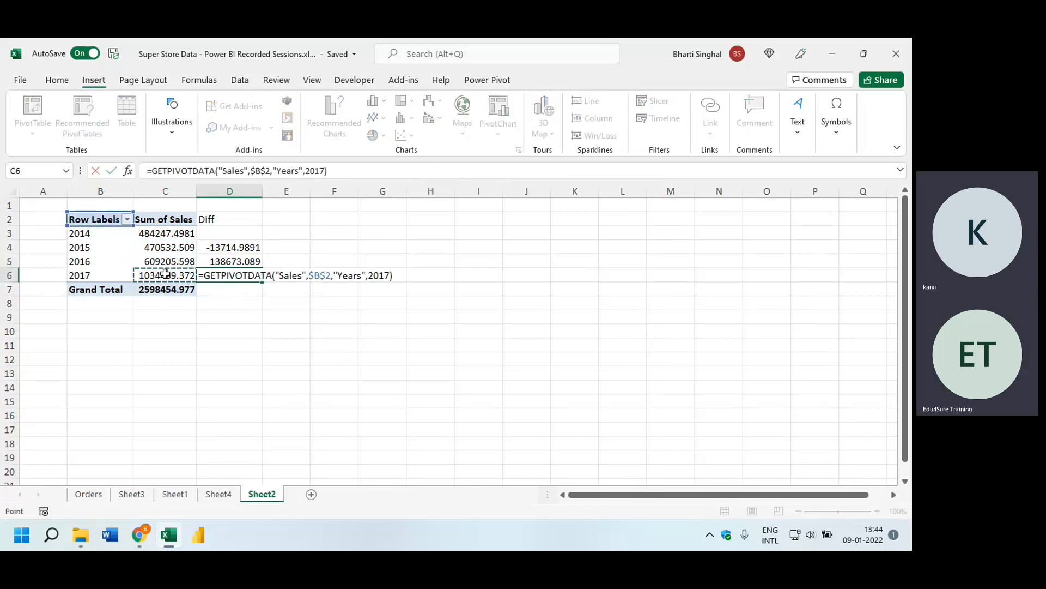
text(-)
click(163, 260)
key(Return)
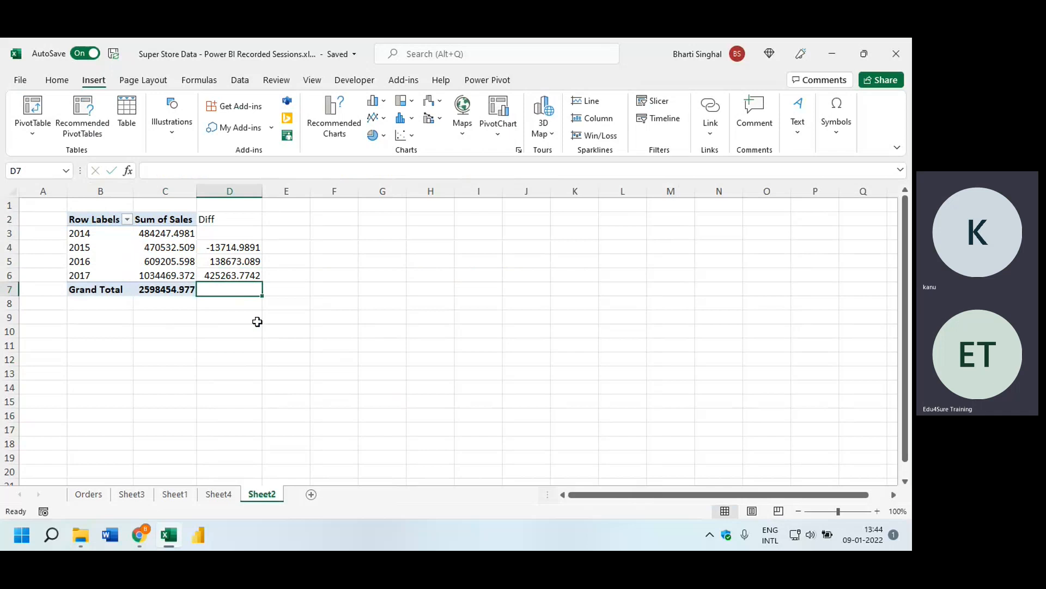
Step: Copy the year labels 2015 to 2017 from the pivot table into B10:B12
drag(103, 238, 86, 273)
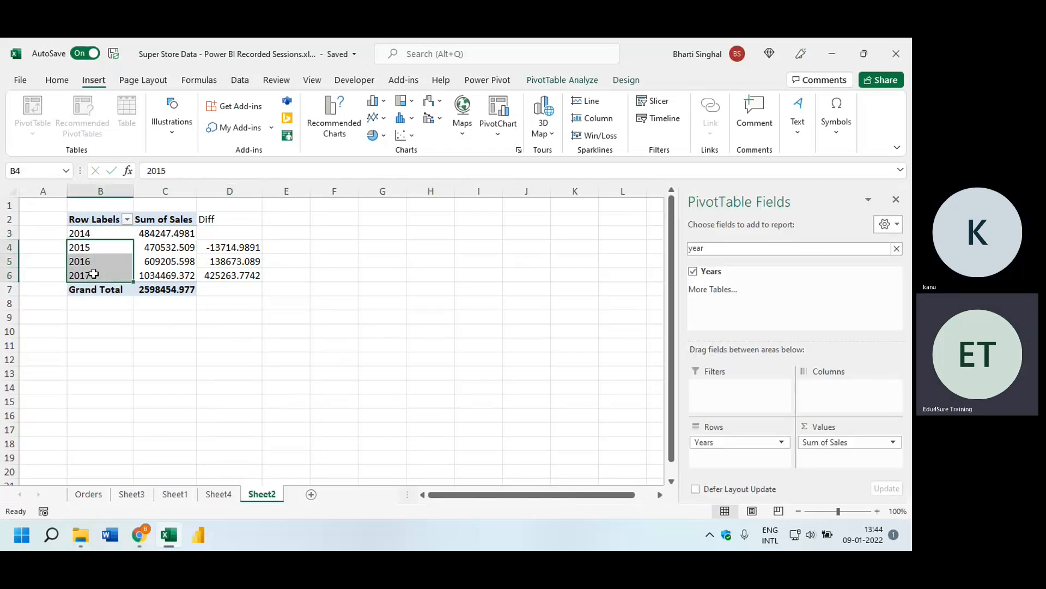
key(ctrl+c)
click(105, 329)
key(ctrl+v)
click(155, 376)
Step: Copy the Diff figures in D4:D6 into C10:C12 beside the copied years
drag(242, 247, 233, 274)
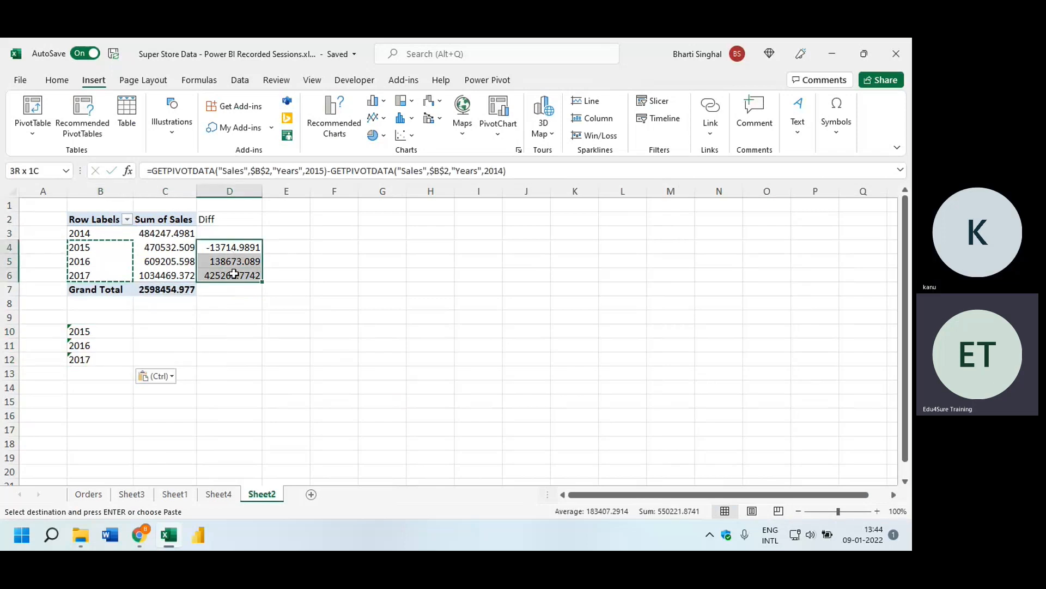
right_click(175, 334)
click(226, 232)
click(271, 413)
Step: Convert the copied years in B10:B12 from text to numbers
click(93, 332)
drag(93, 331, 85, 360)
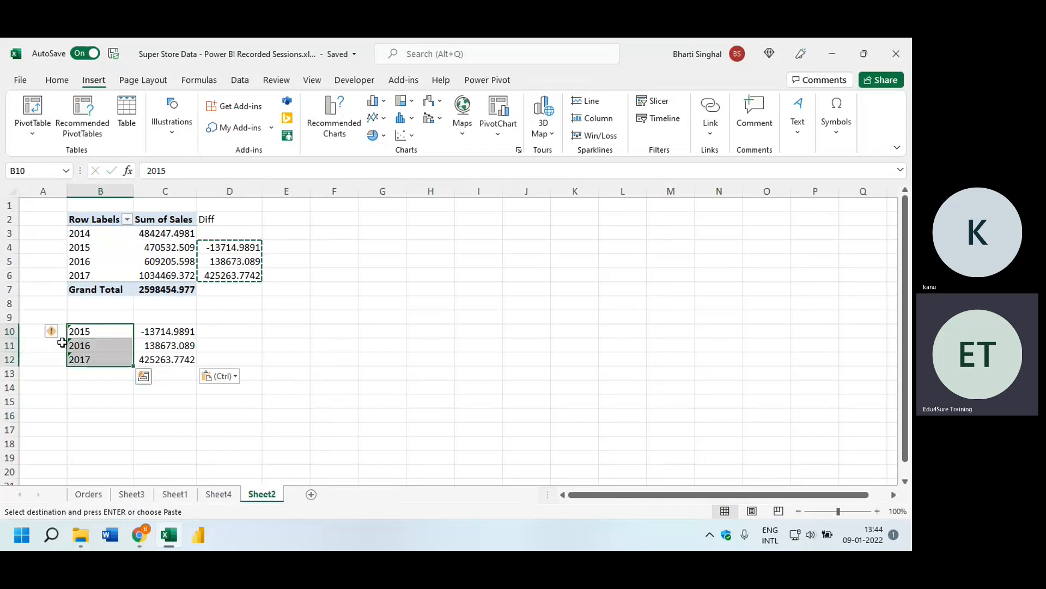
click(51, 332)
click(97, 366)
Step: Enter the headings Year in B9 and Sales Diff in C9 above the copied data
key(Up)
text(Year)
key(Tab)
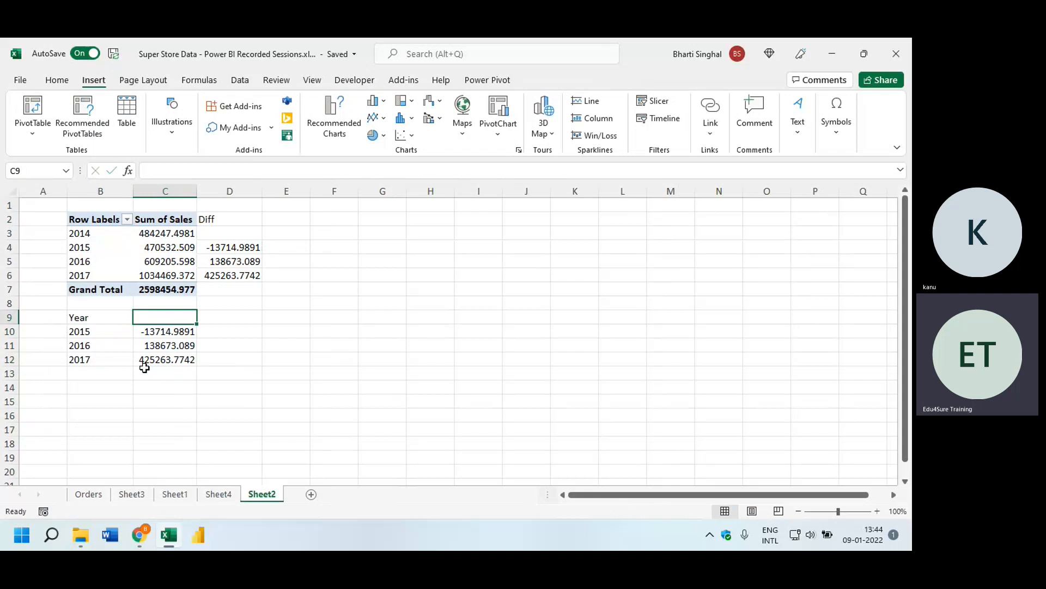
text(S)
key(BackSpace)
text(Sales Diff)
click(257, 383)
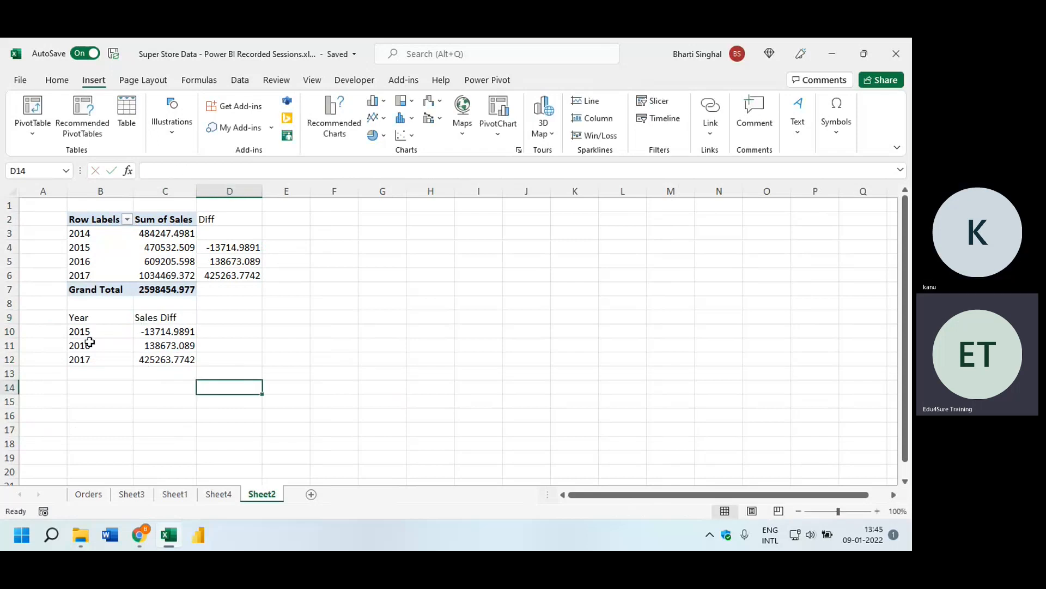
Step: Insert a Waterfall chart from the Year and Sales Diff data in B9:C12
drag(112, 320, 169, 353)
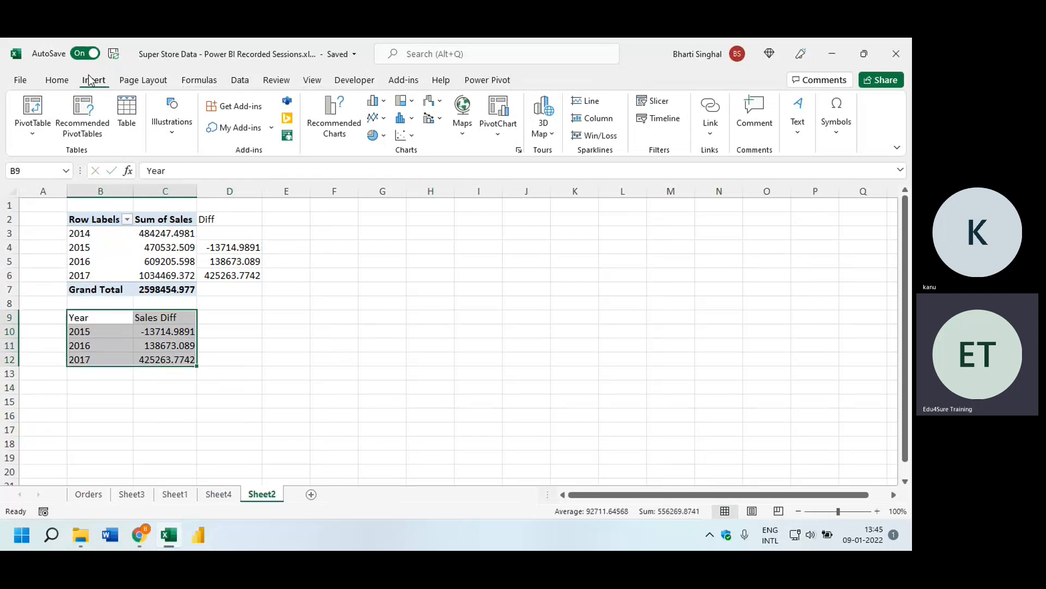
click(334, 117)
click(359, 115)
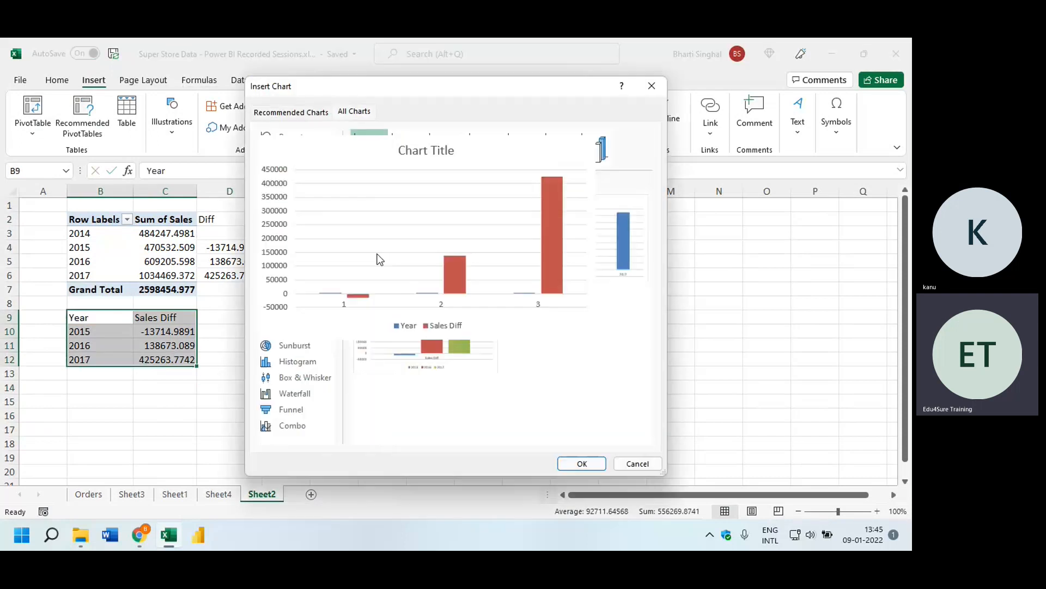
click(299, 393)
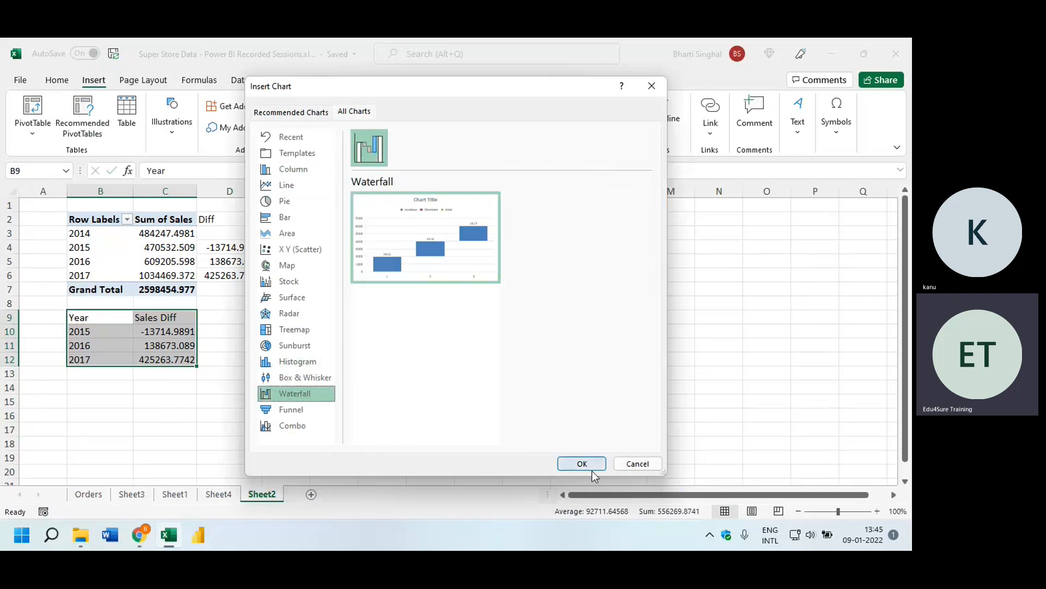
click(593, 464)
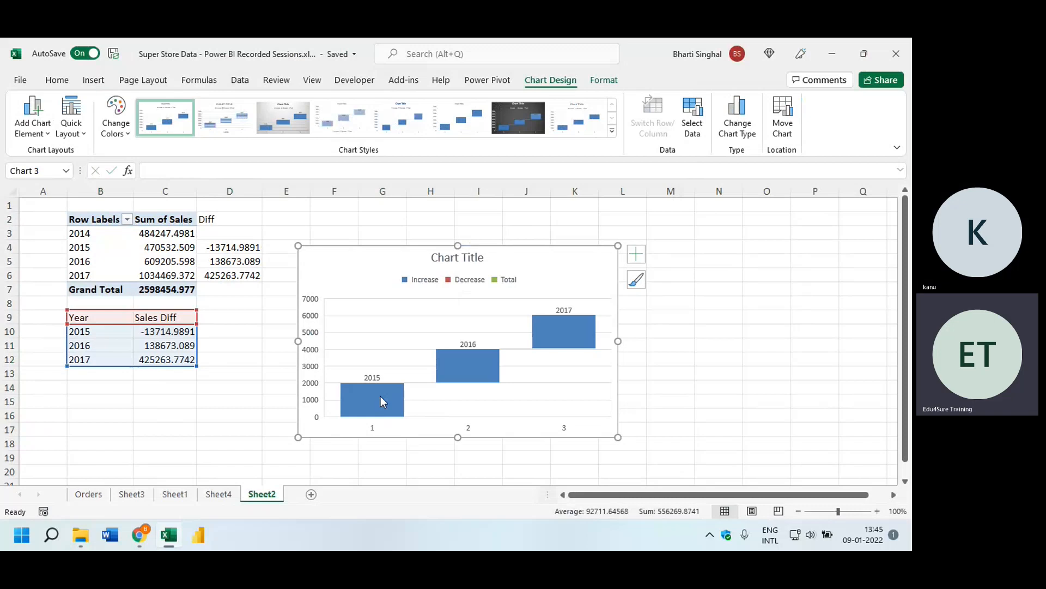
click(692, 116)
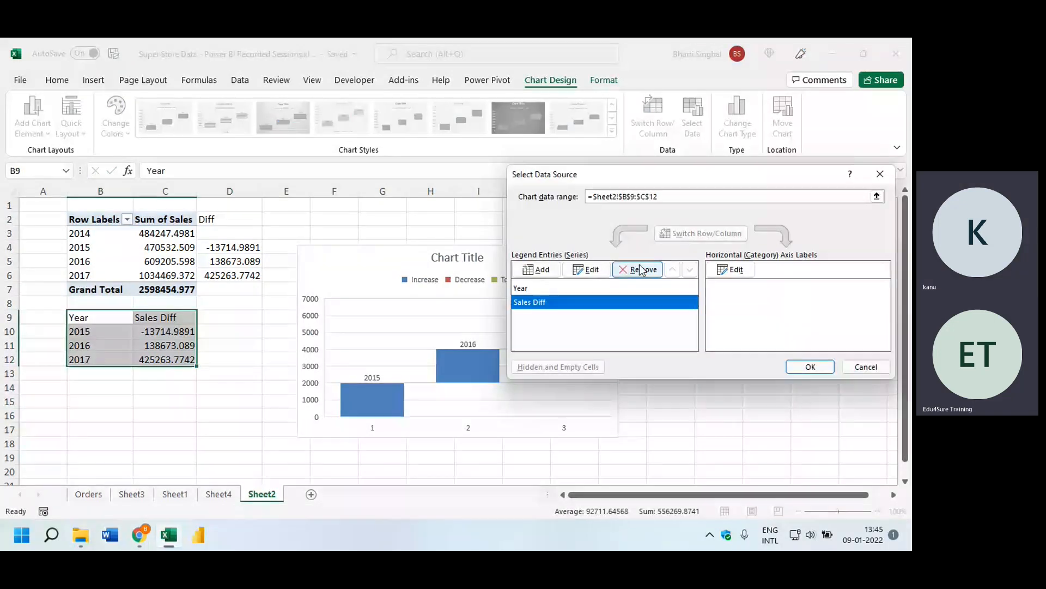
click(642, 269)
click(731, 269)
click(788, 246)
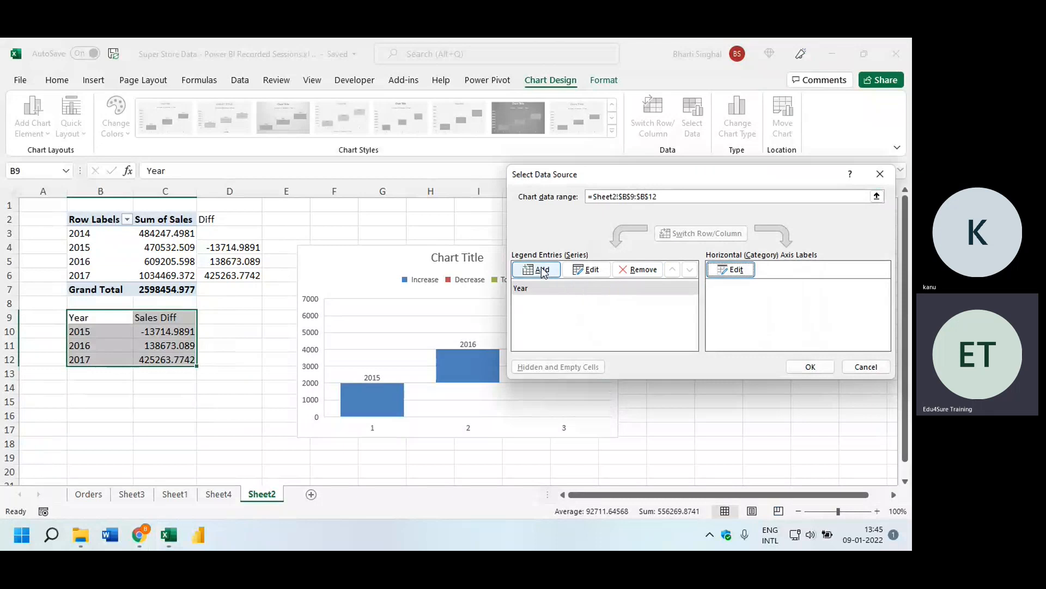
click(524, 288)
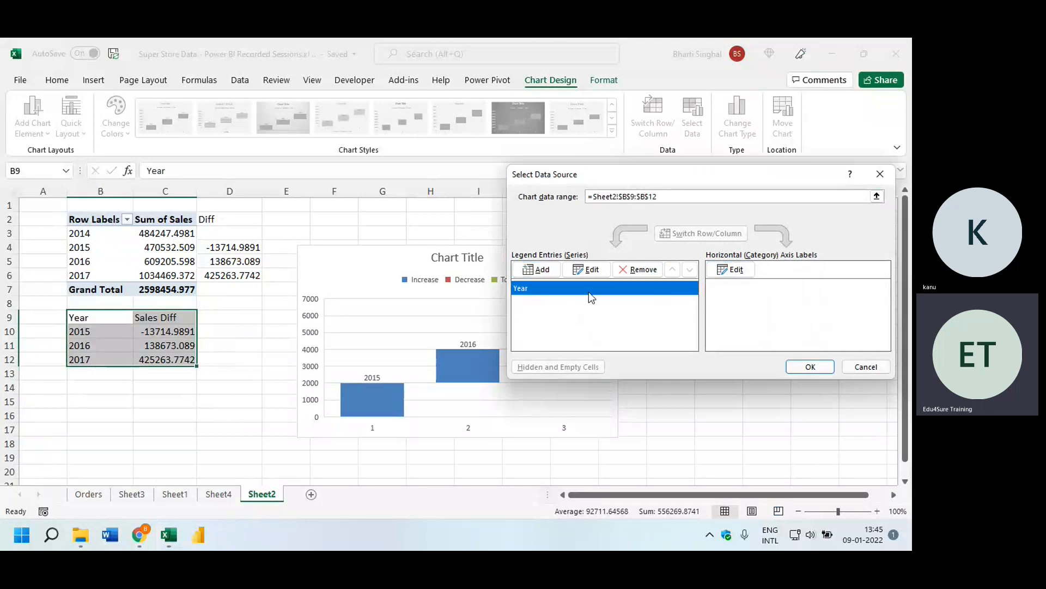
drag(783, 180, 469, 211)
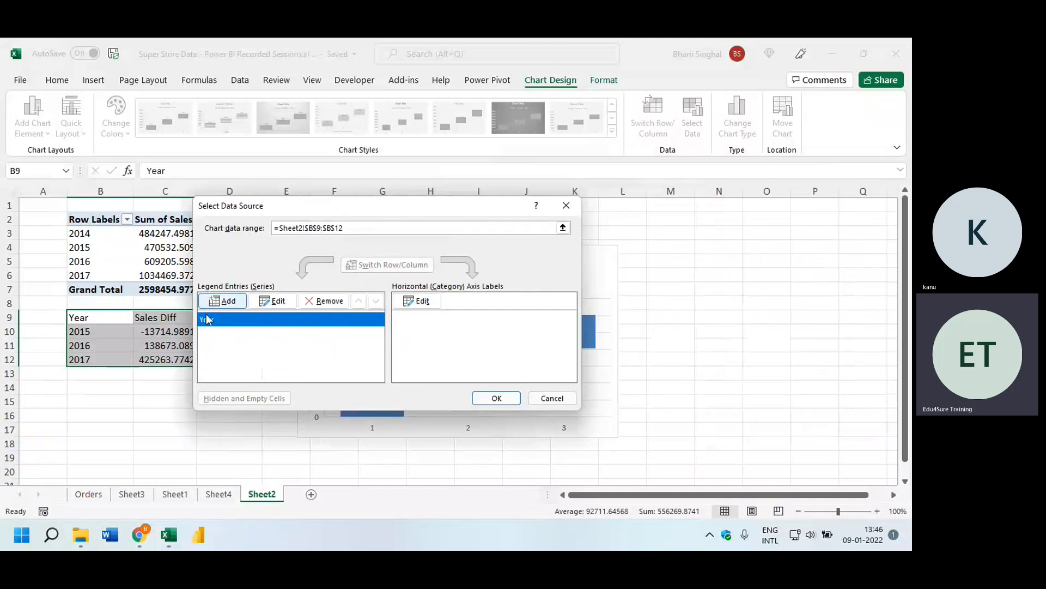
click(225, 301)
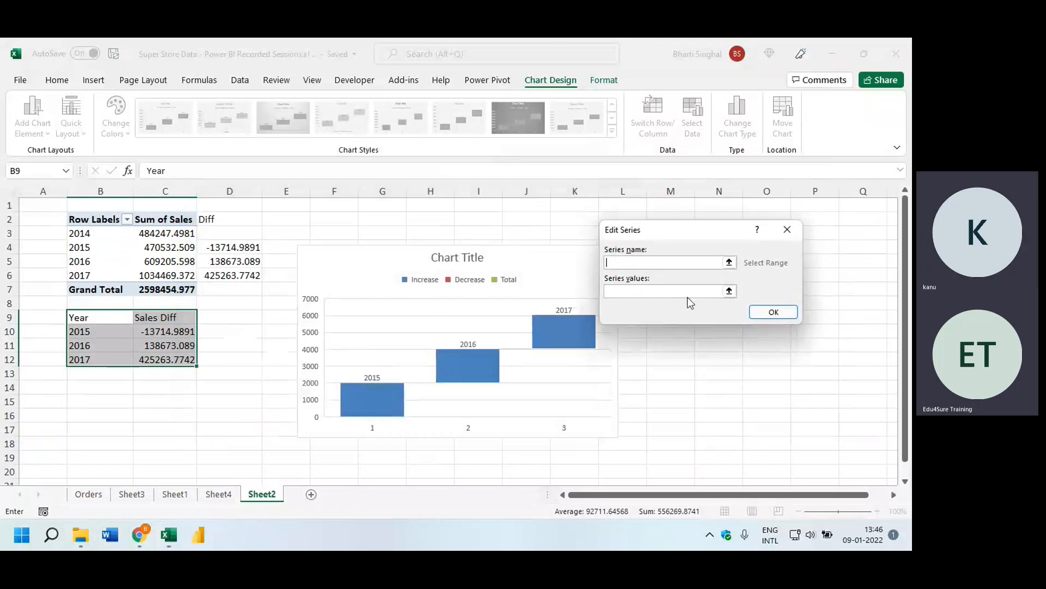
click(793, 230)
click(573, 208)
right_click(370, 273)
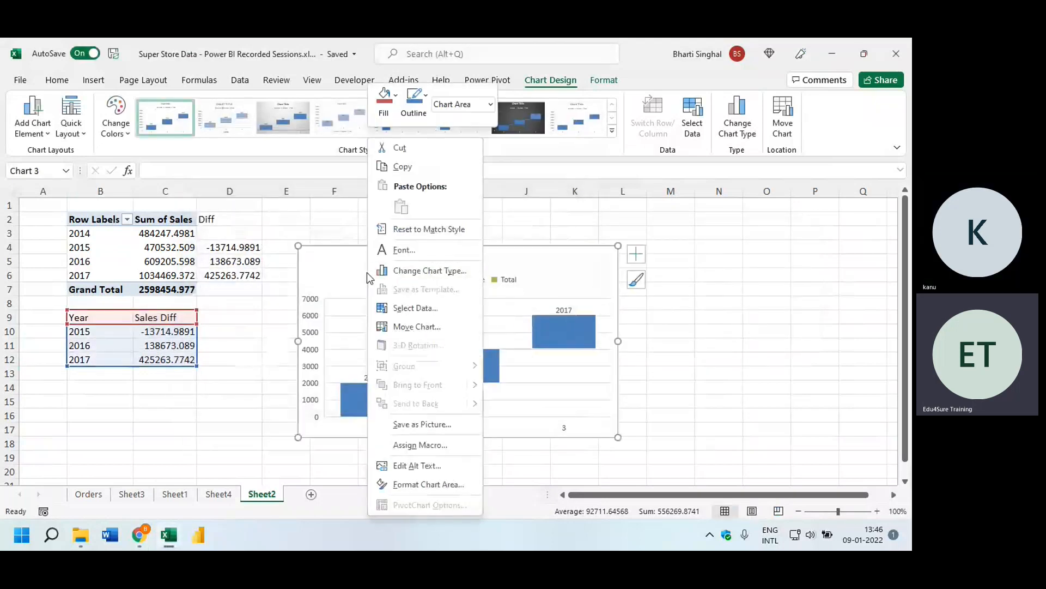
click(441, 273)
click(649, 88)
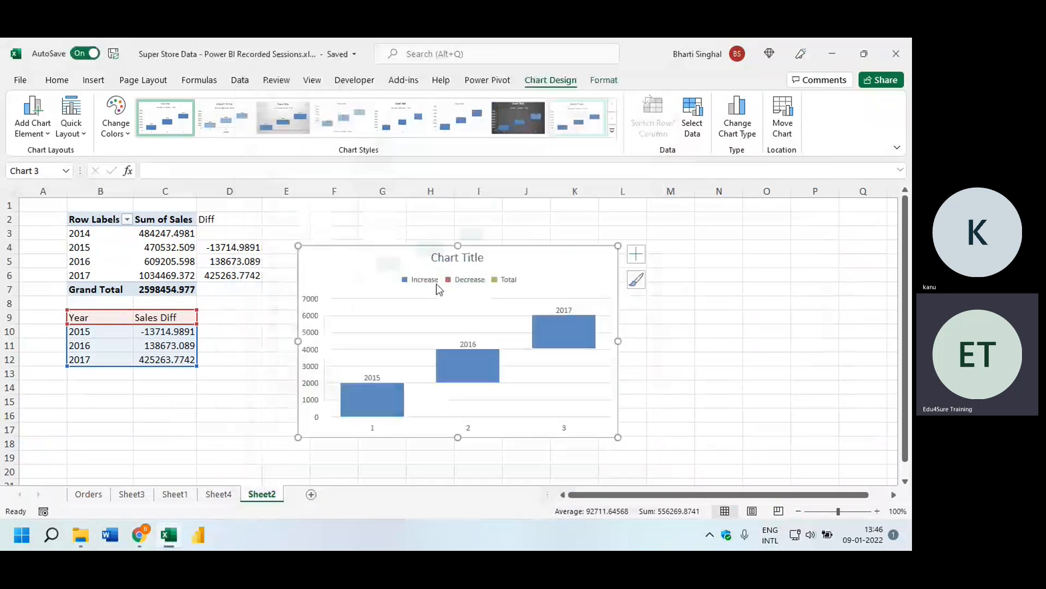
Step: Remove the Year series from the waterfall chart's data source
right_click(362, 269)
click(412, 308)
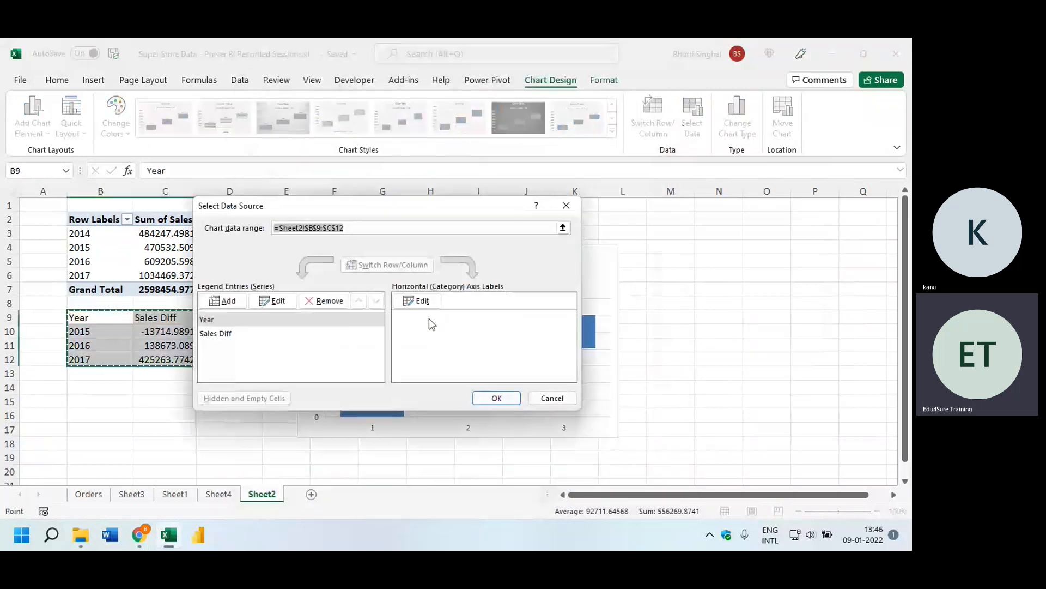
click(233, 321)
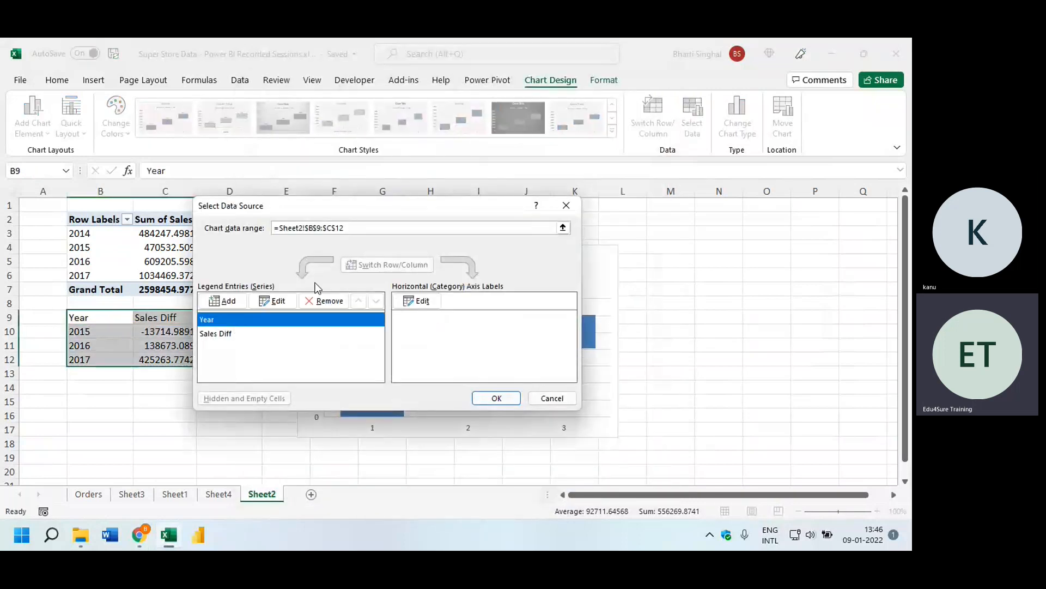
drag(405, 211, 597, 215)
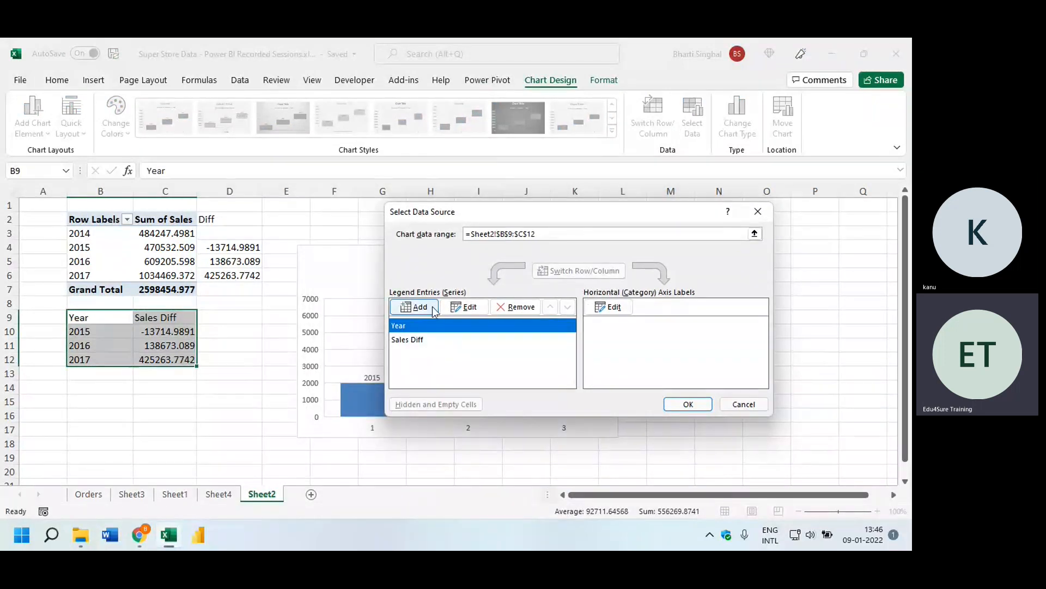
click(412, 343)
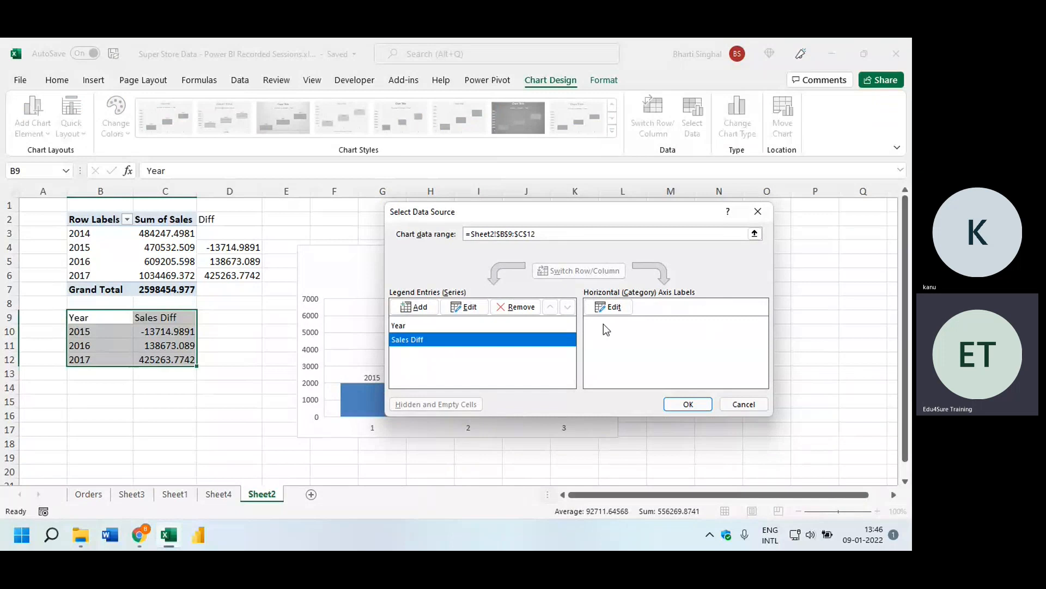
click(437, 326)
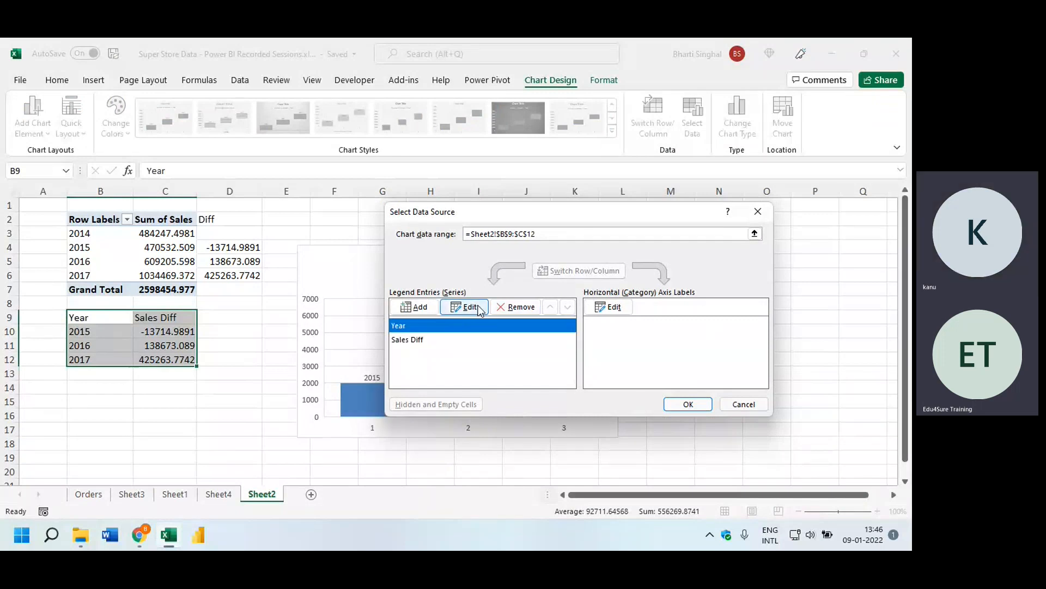
click(518, 306)
Step: Set the waterfall chart's horizontal axis labels to the years in B10:B12
click(611, 307)
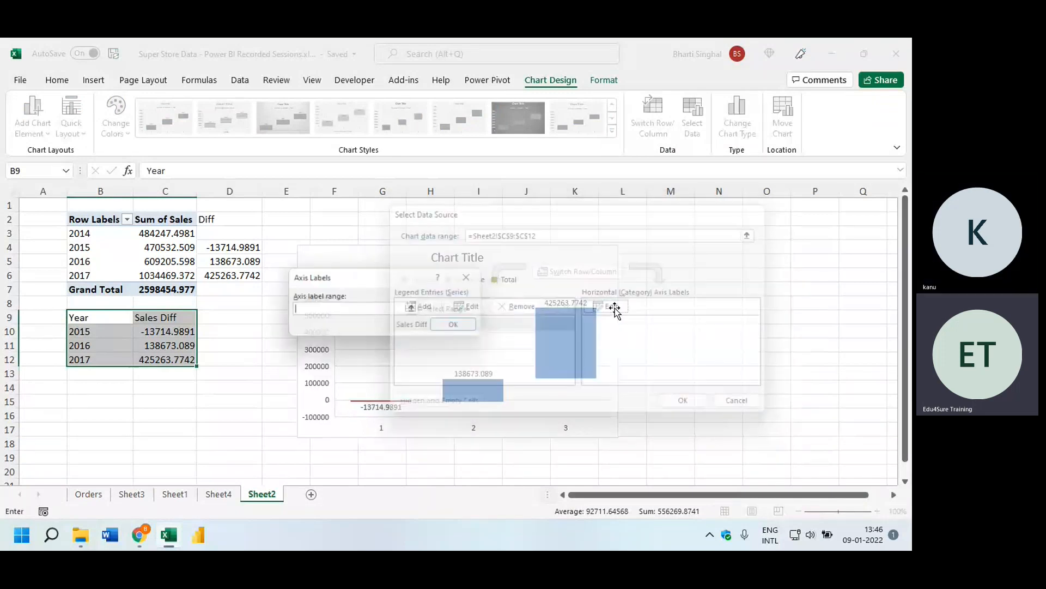
drag(86, 332, 86, 359)
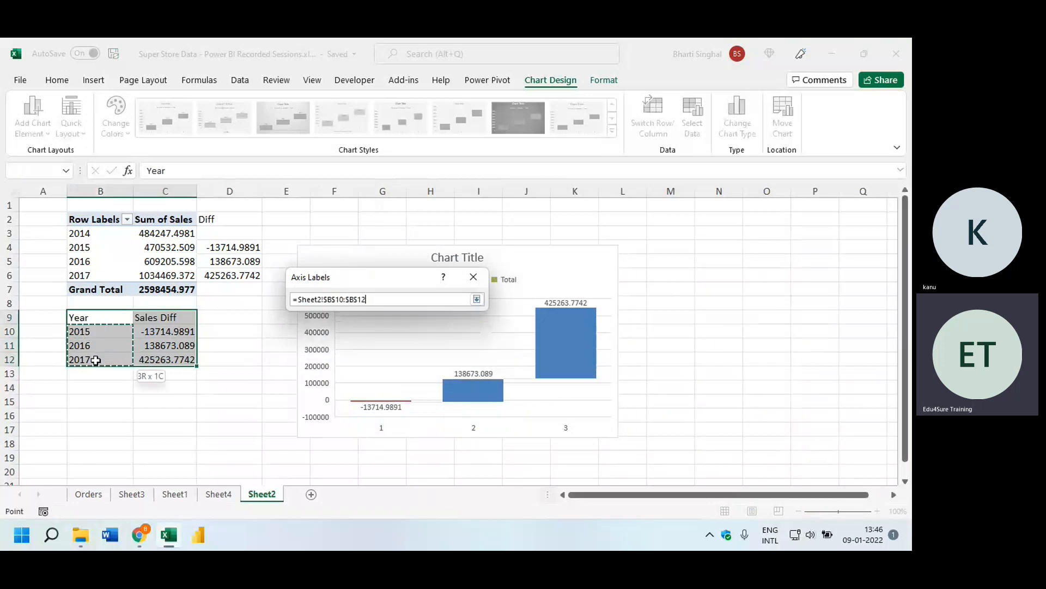
click(456, 327)
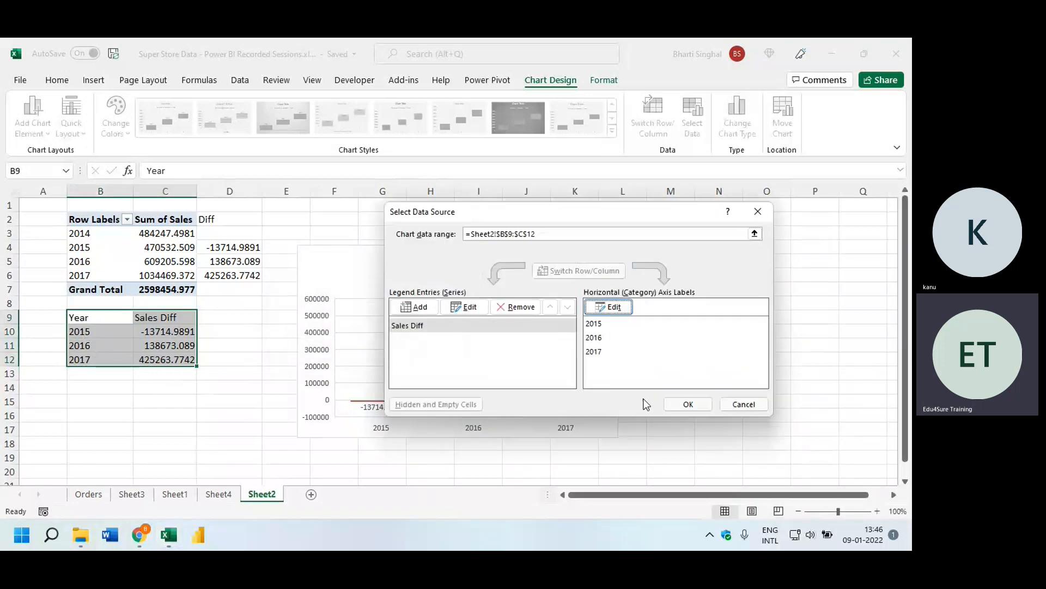
click(687, 403)
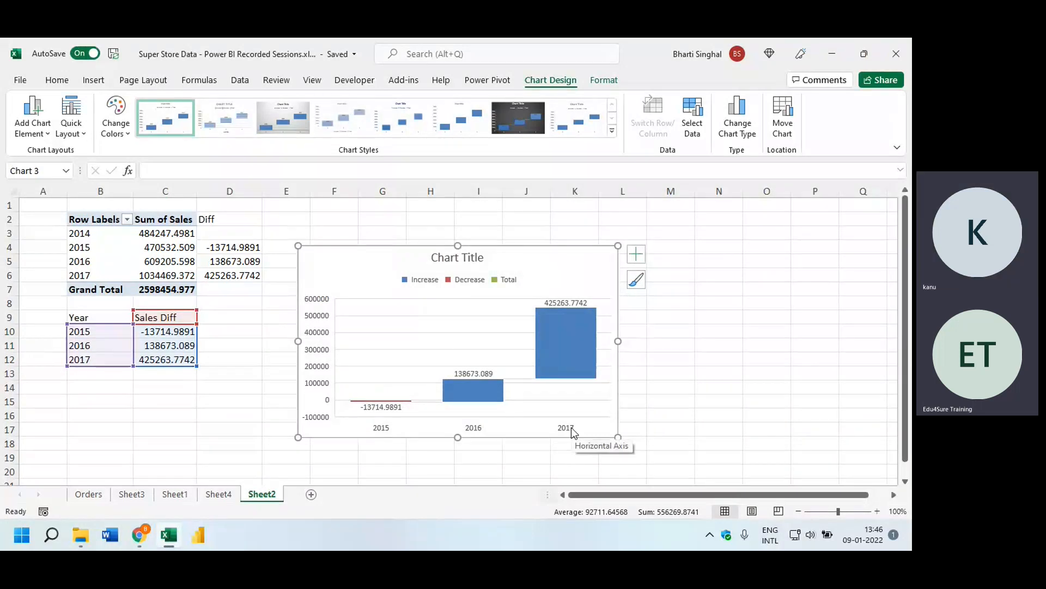
click(193, 416)
key(Up)
key(Up)
key(Up)
key(Up)
key(Up)
key(Up)
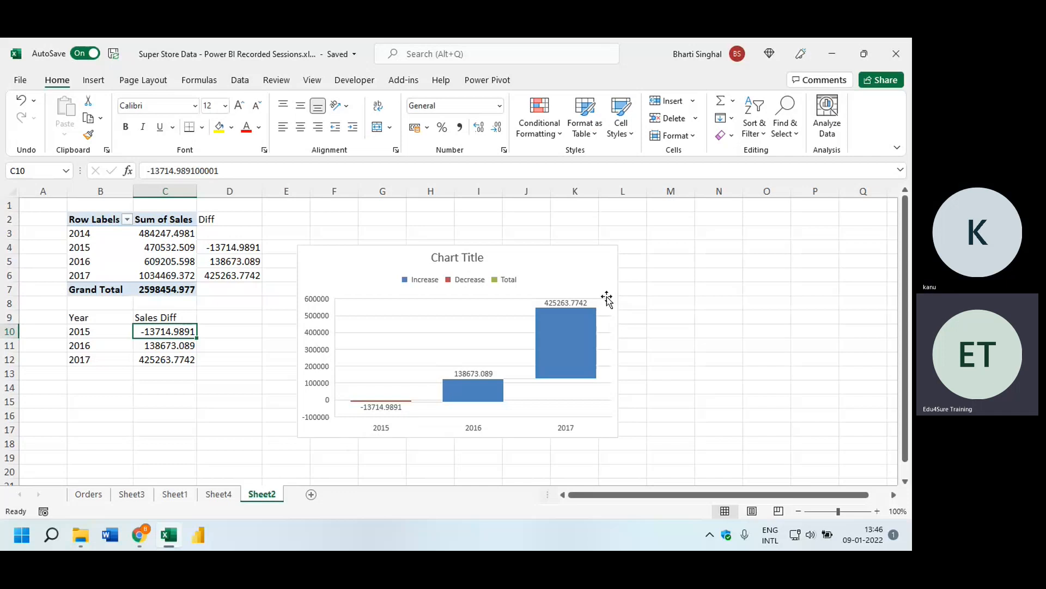
click(338, 219)
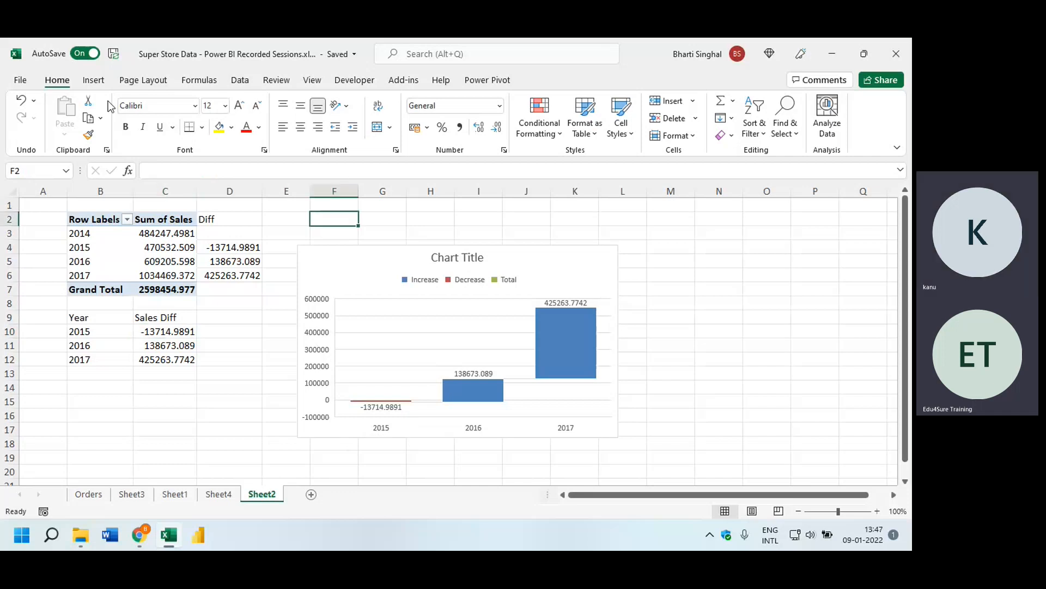
click(93, 79)
click(334, 119)
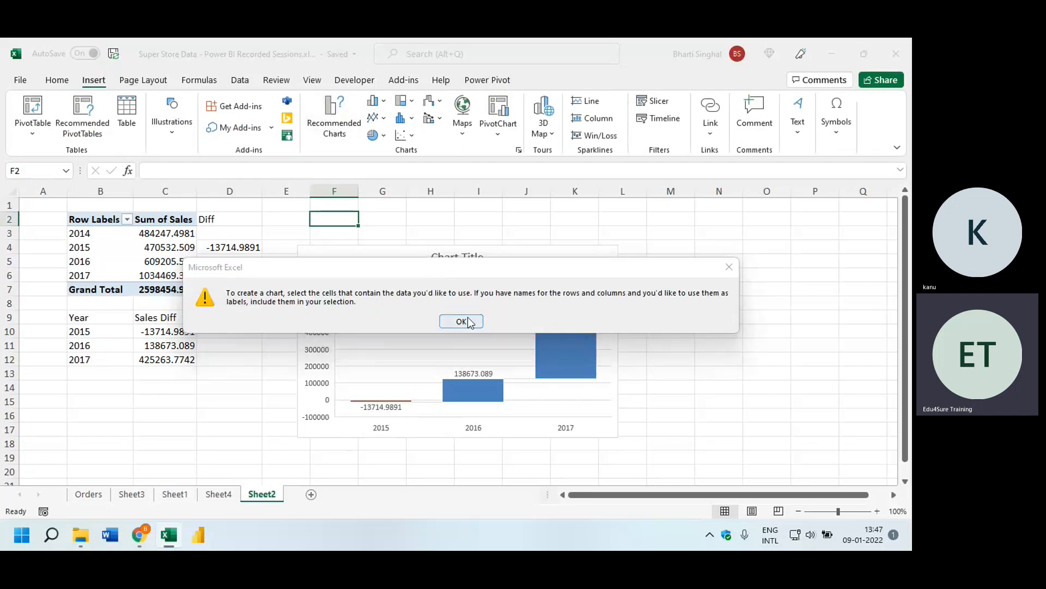
click(462, 321)
drag(128, 318, 185, 360)
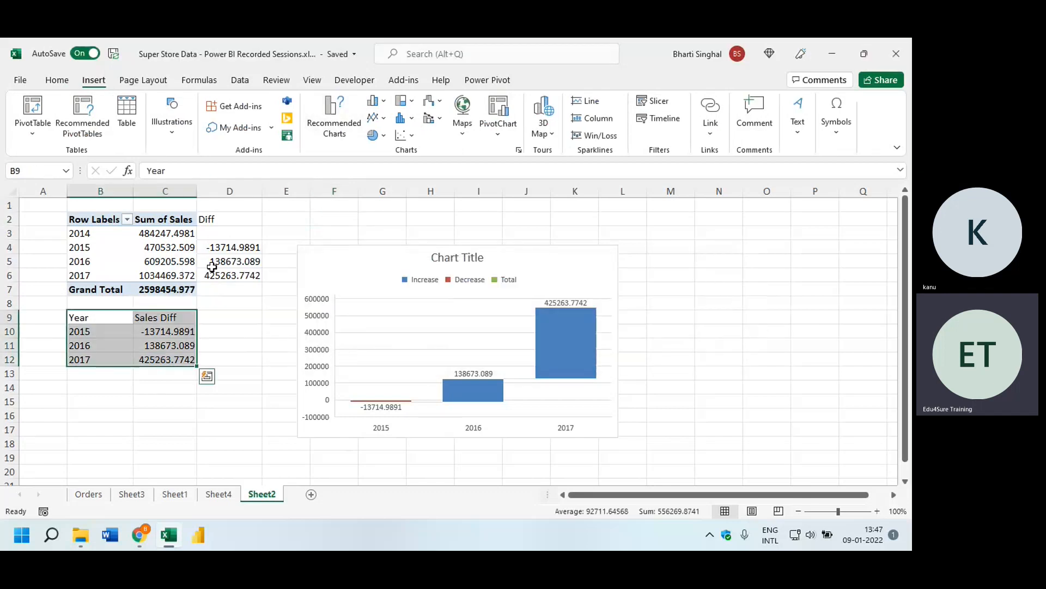
click(342, 138)
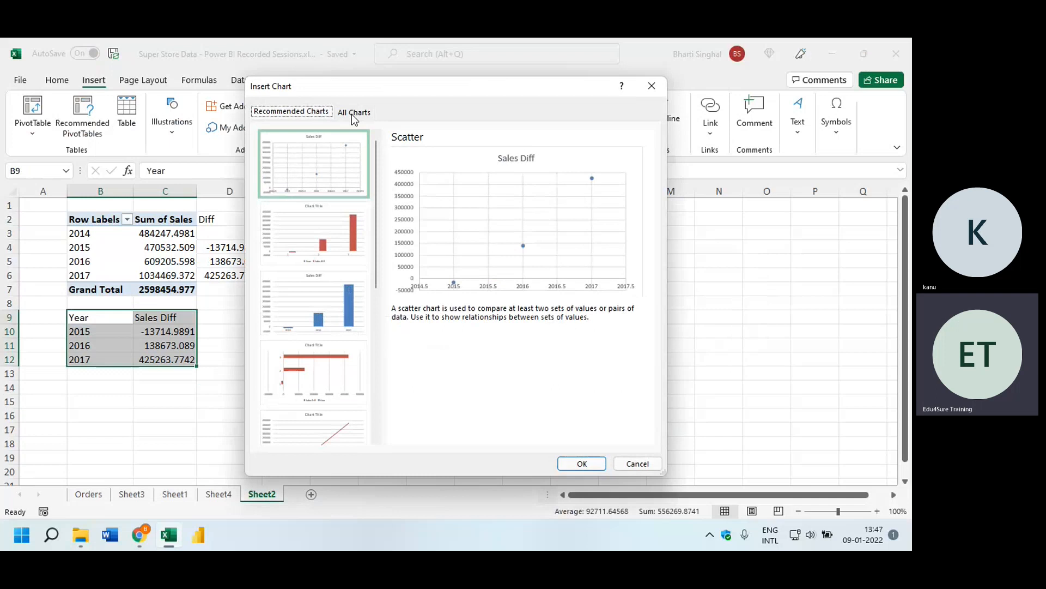
click(354, 113)
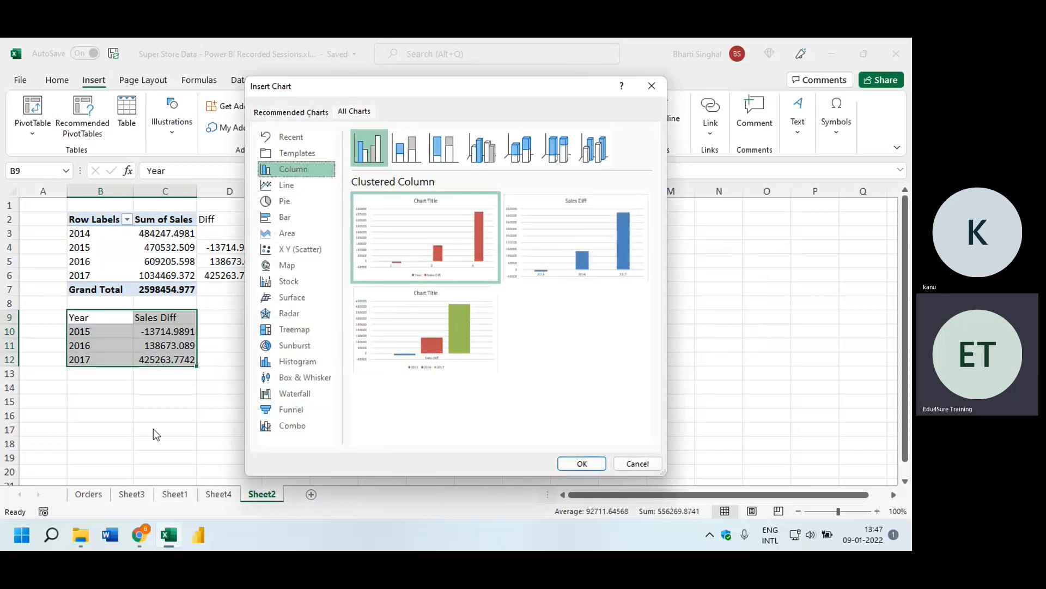
click(653, 85)
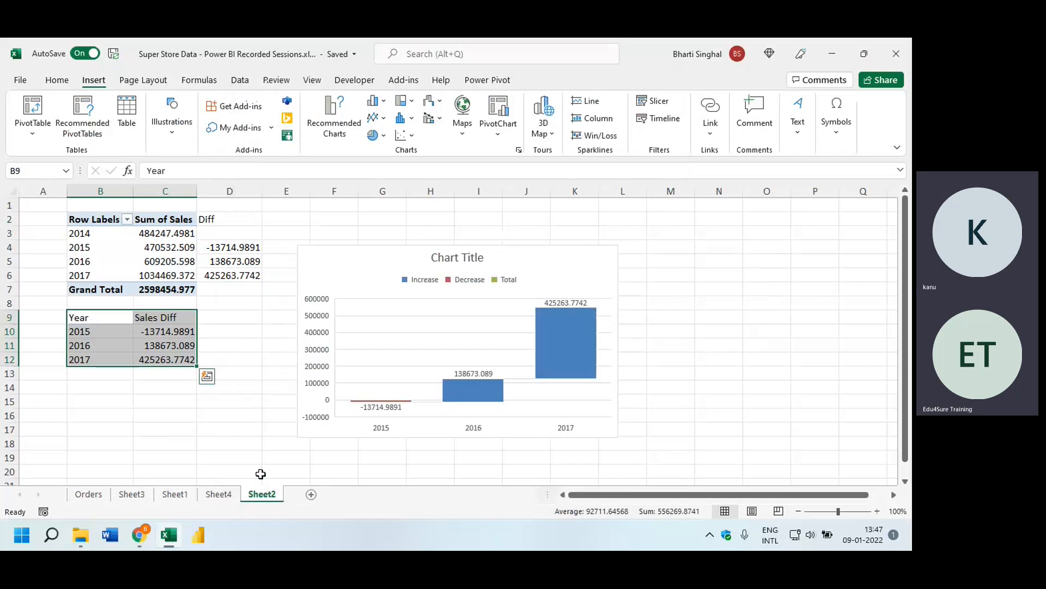
Step: Add a new worksheet and insert a PivotTable at C3 based on the Orders table
click(311, 493)
click(139, 232)
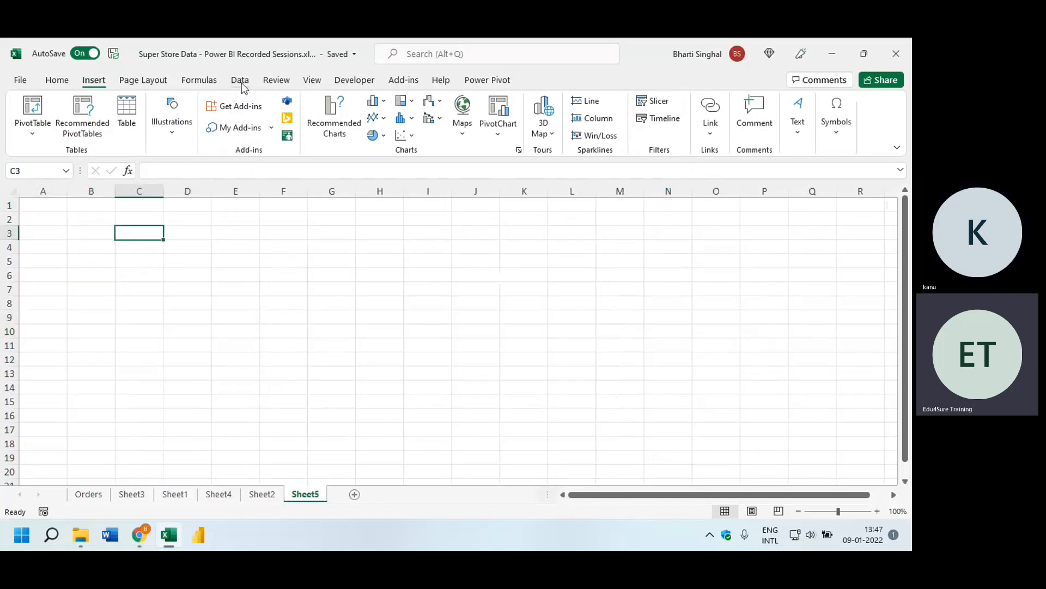
click(33, 130)
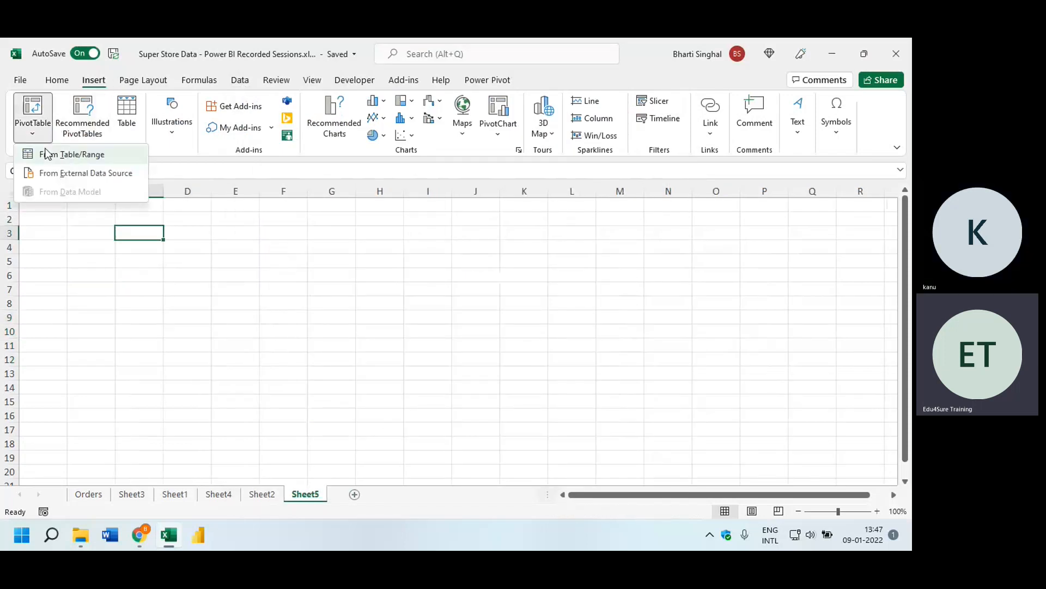
click(46, 154)
text(Order)
text(s)
click(625, 380)
Step: Add Sub-Category to the PivotTable's rows and Sales to its values
click(725, 248)
text(sub)
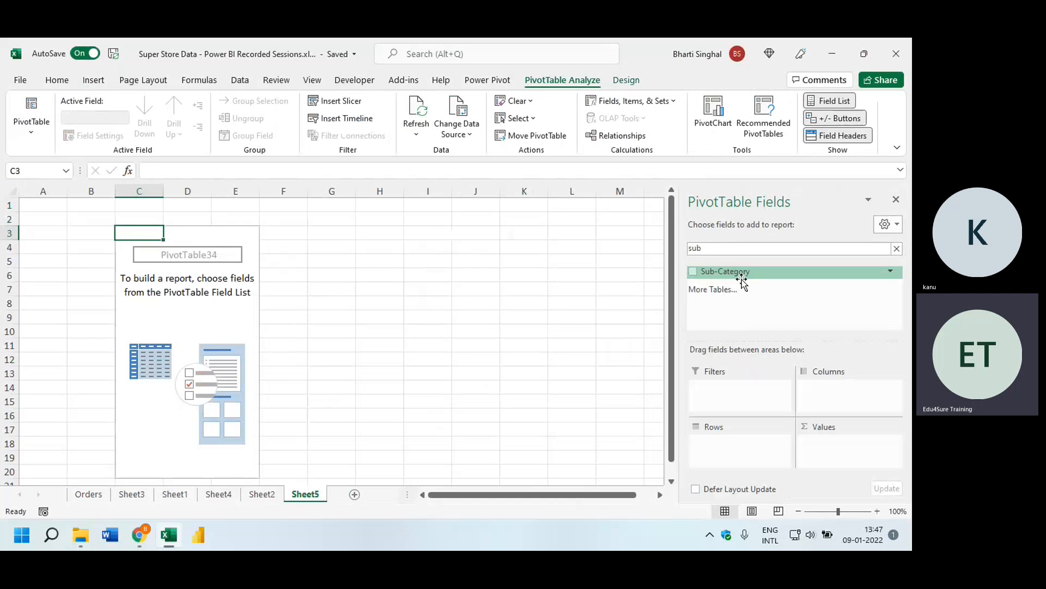
click(741, 272)
key(BackSpace)
text(sales)
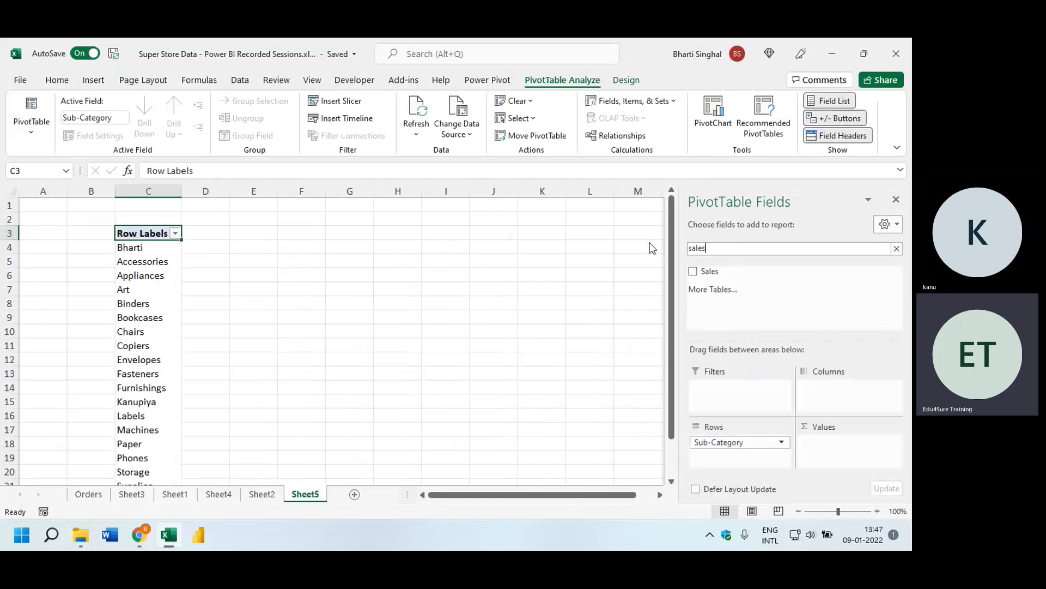
drag(710, 270, 815, 443)
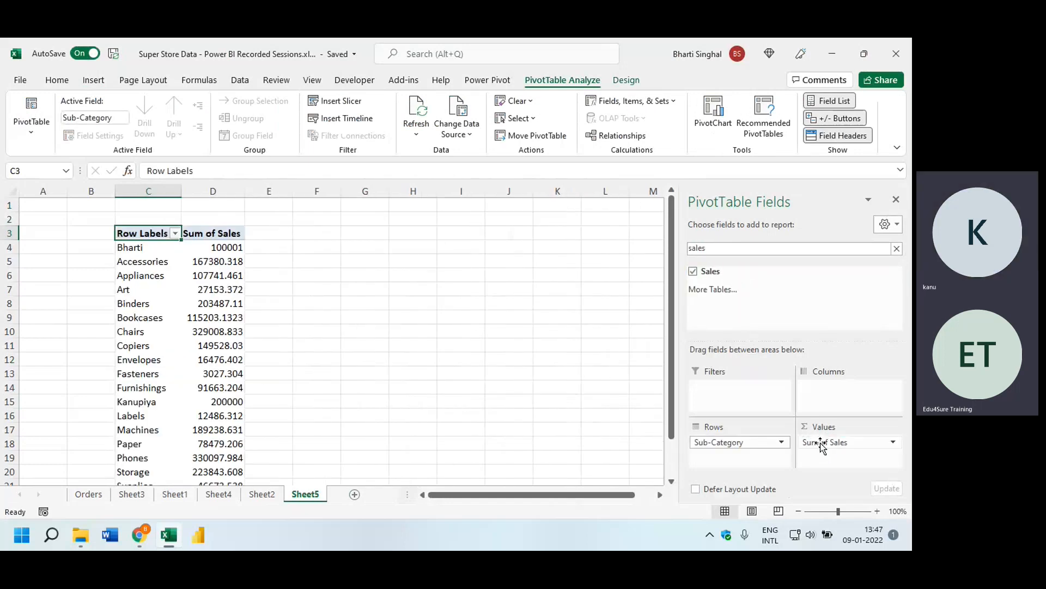
Step: Copy the sub-categories and their sales from Accessories to Tables in C5:D22 into the cells starting at F5
drag(125, 246, 226, 247)
click(380, 370)
drag(905, 211, 910, 155)
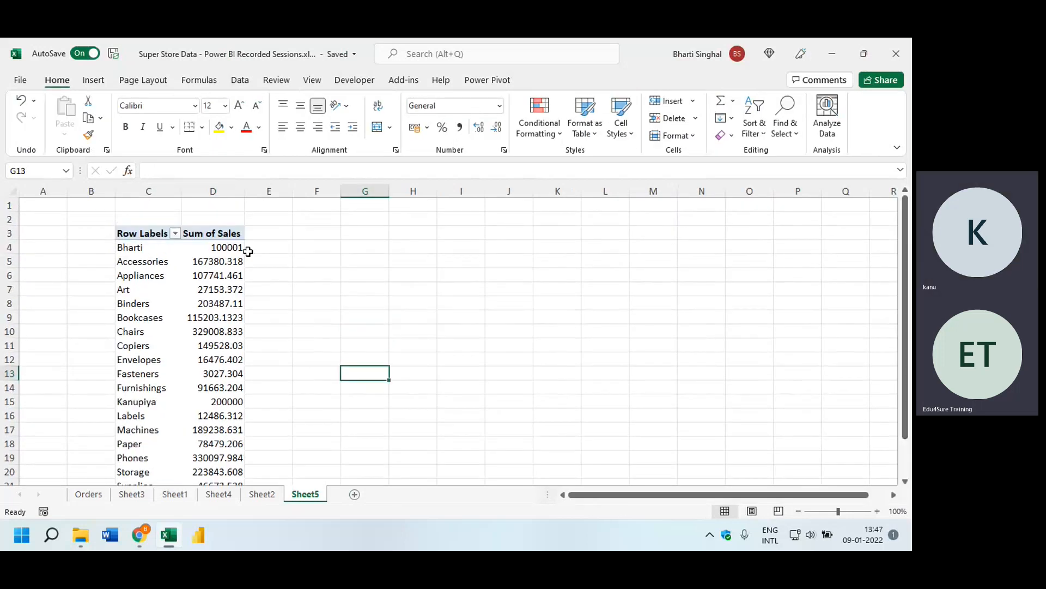
drag(131, 247, 242, 542)
scroll(139, 248, up, 2)
drag(139, 261, 202, 441)
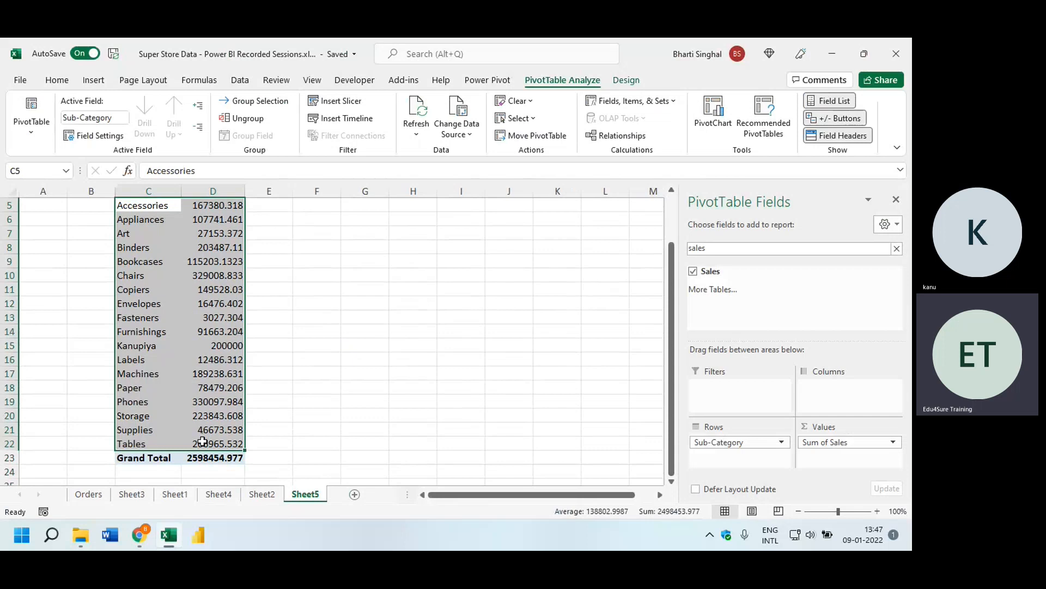
key(ctrl+c)
scroll(670, 320, up, 2)
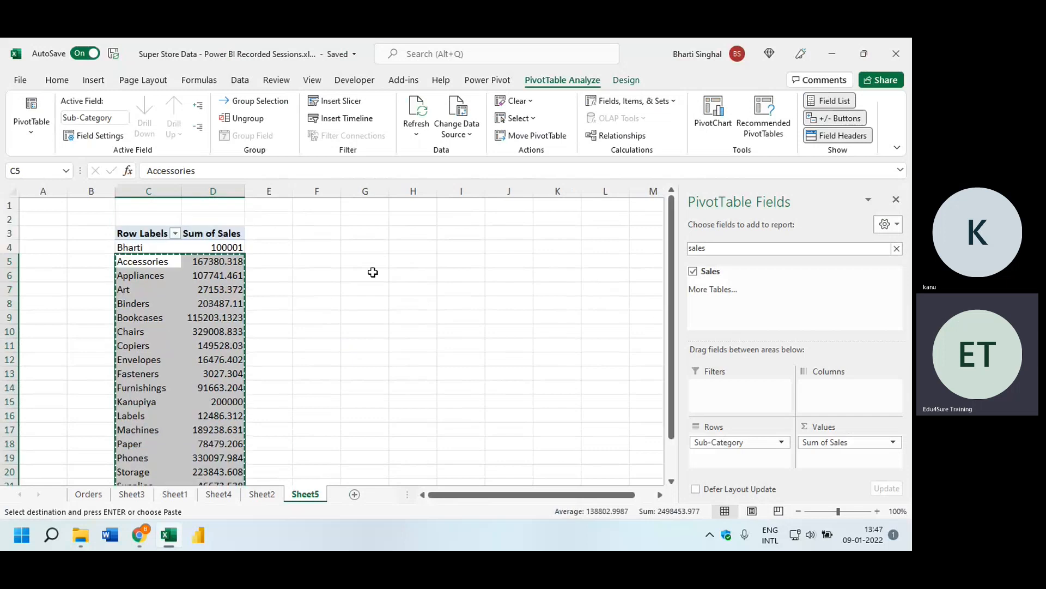
click(322, 262)
key(ctrl+v)
Step: Enter the headings Sub Cat in F4 and Sales in G4 above the copied data
key(Up)
text(Sub Cat)
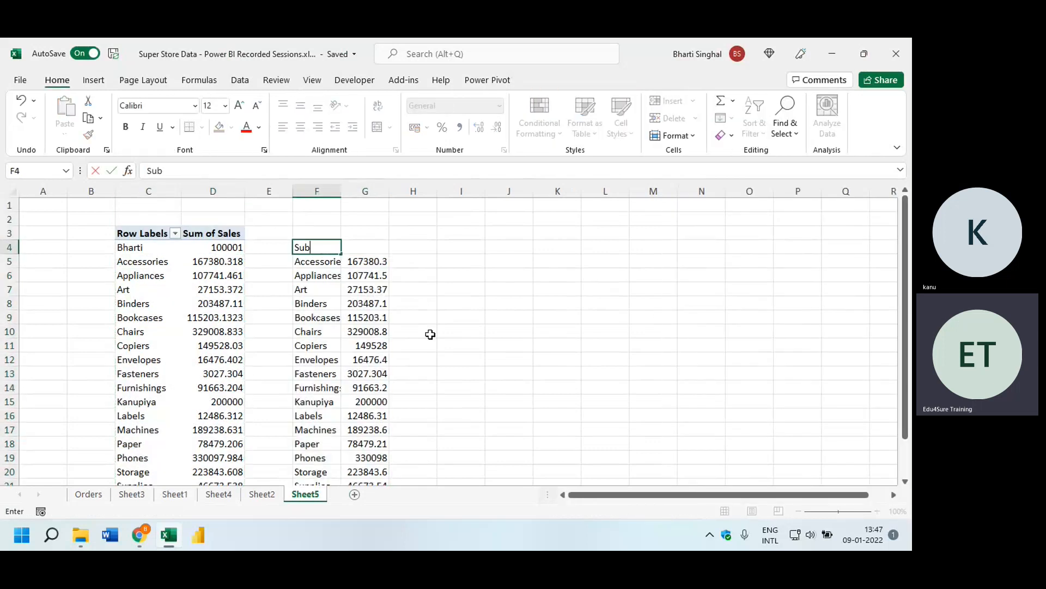
key(Tab)
text(Sales)
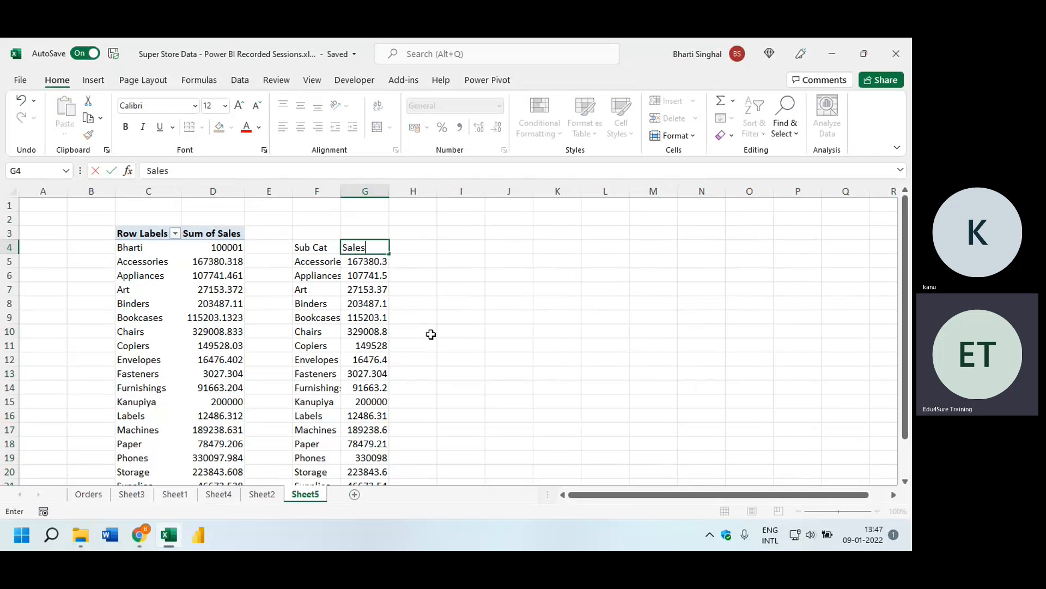
click(430, 333)
Step: Insert a Funnel chart from the Sub Cat and Sales data in F4:G22 and place it beside the data
click(338, 248)
drag(340, 249, 358, 459)
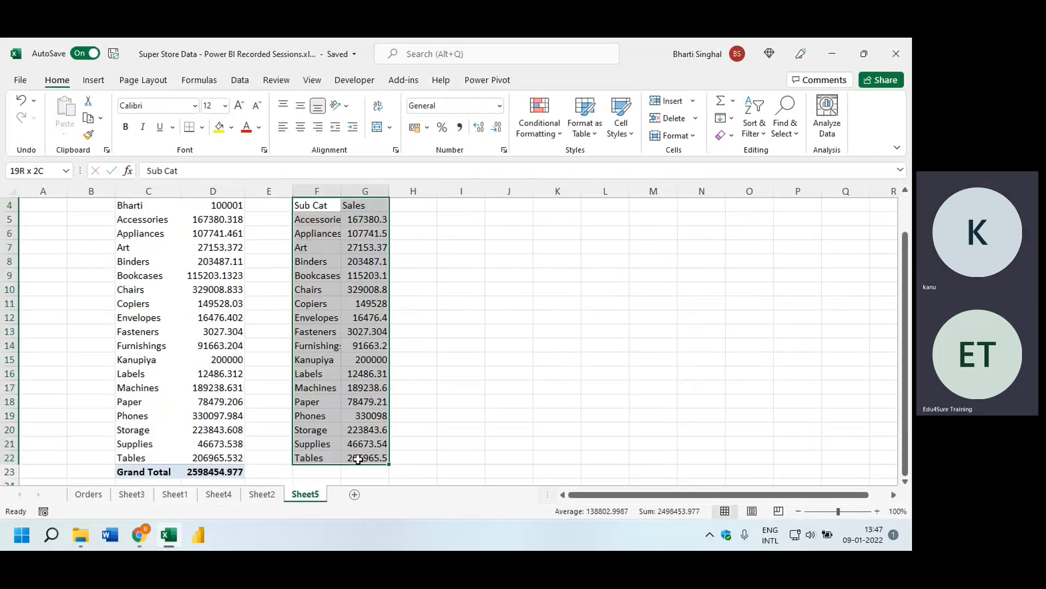
click(93, 80)
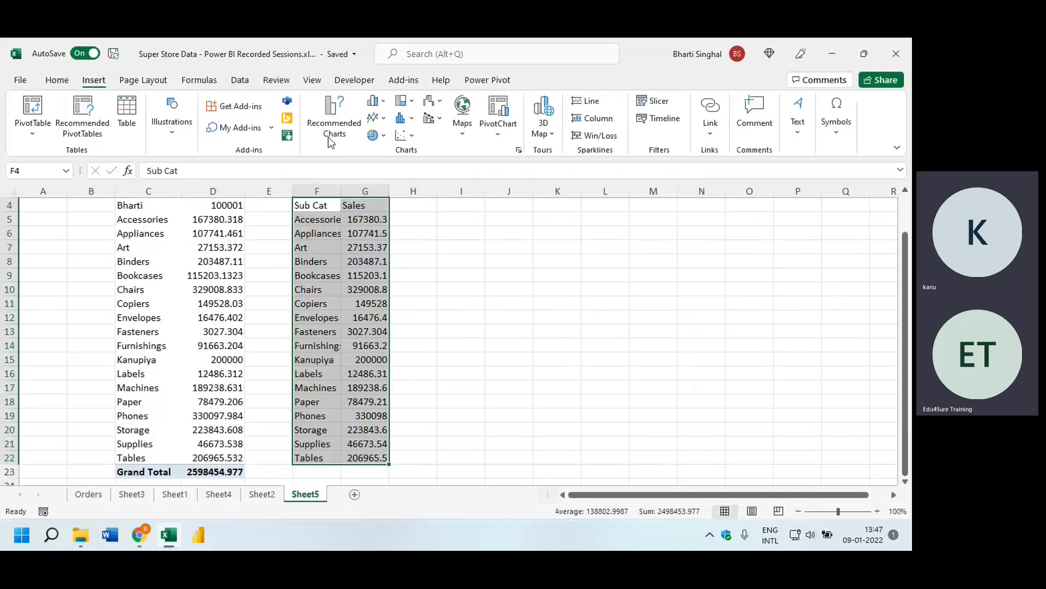
click(284, 116)
click(354, 112)
click(295, 412)
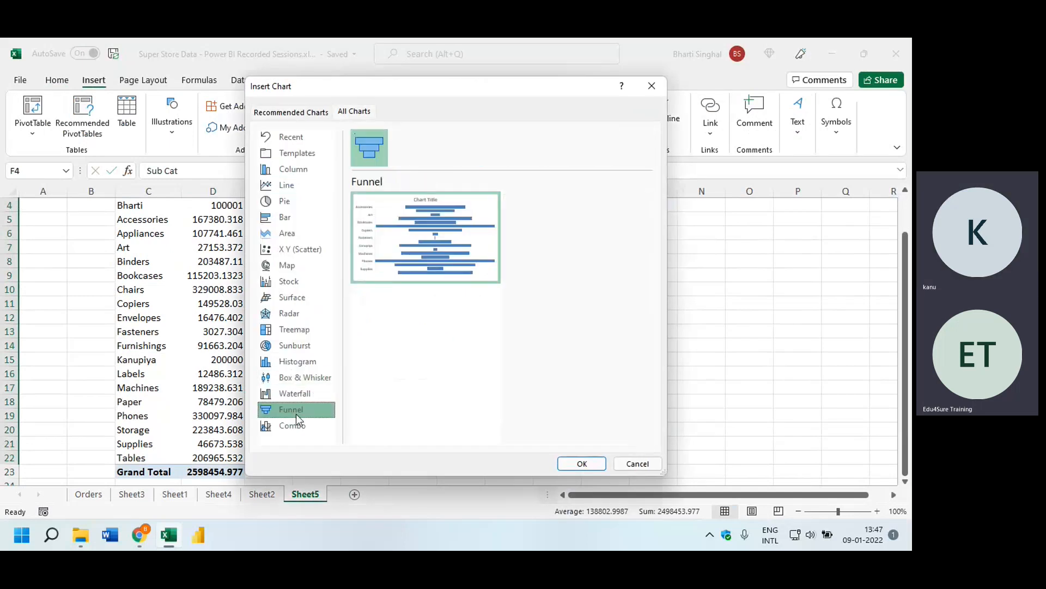
click(573, 468)
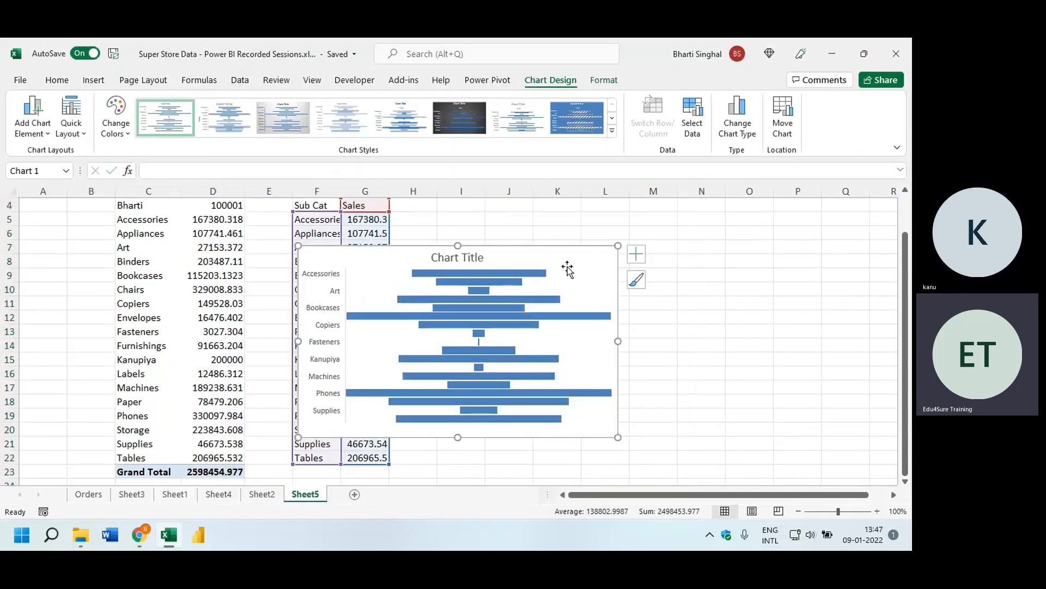
drag(568, 268, 711, 247)
Step: Sort the copied sub-category data by Sales from largest to smallest
click(377, 222)
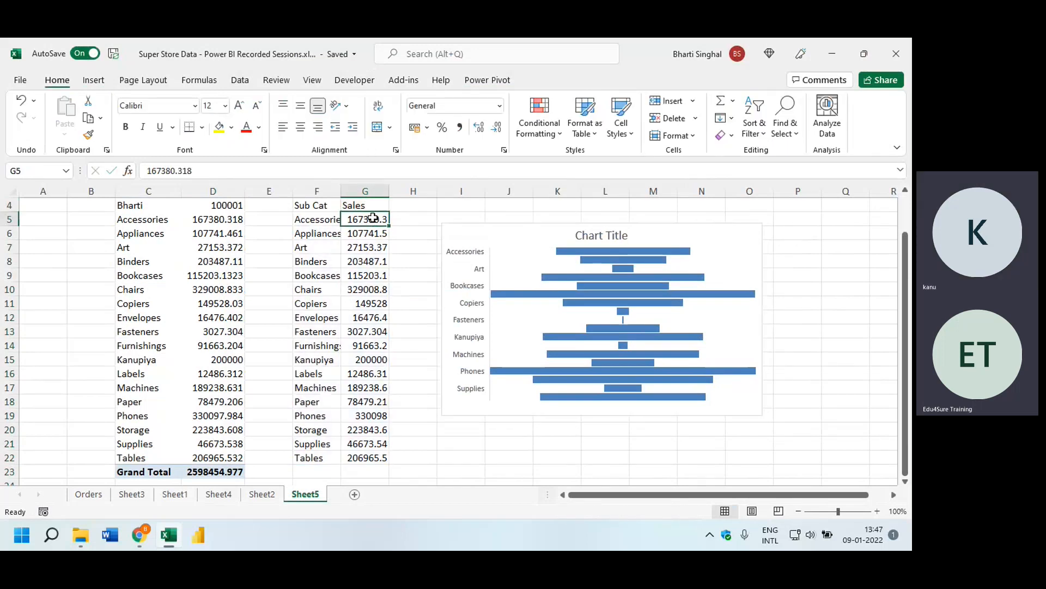
click(240, 81)
click(519, 106)
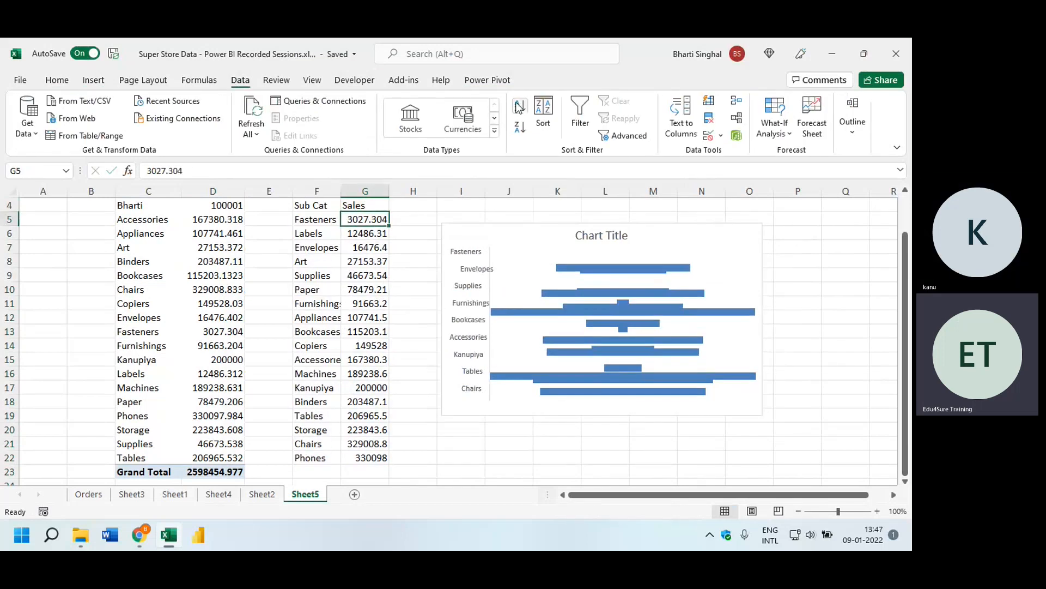
click(519, 127)
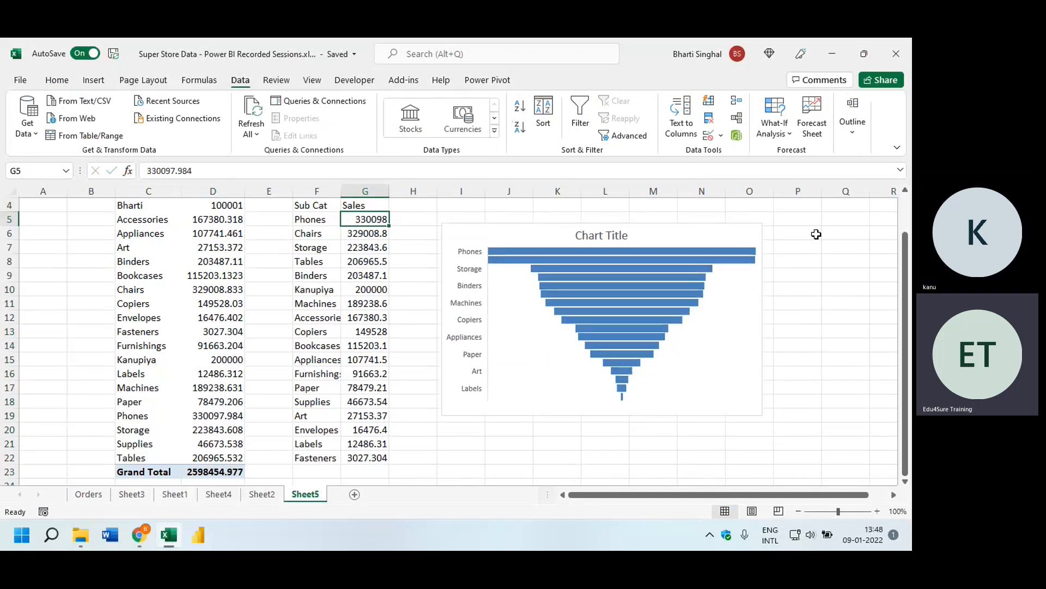
mouse_move(667, 252)
mouse_move(552, 274)
mouse_move(510, 251)
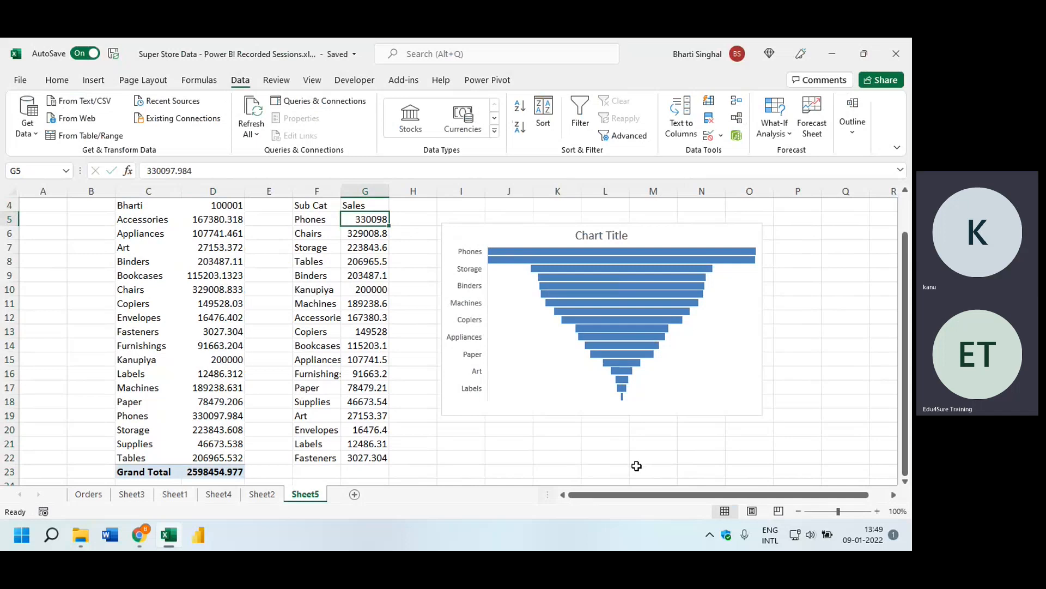
click(539, 444)
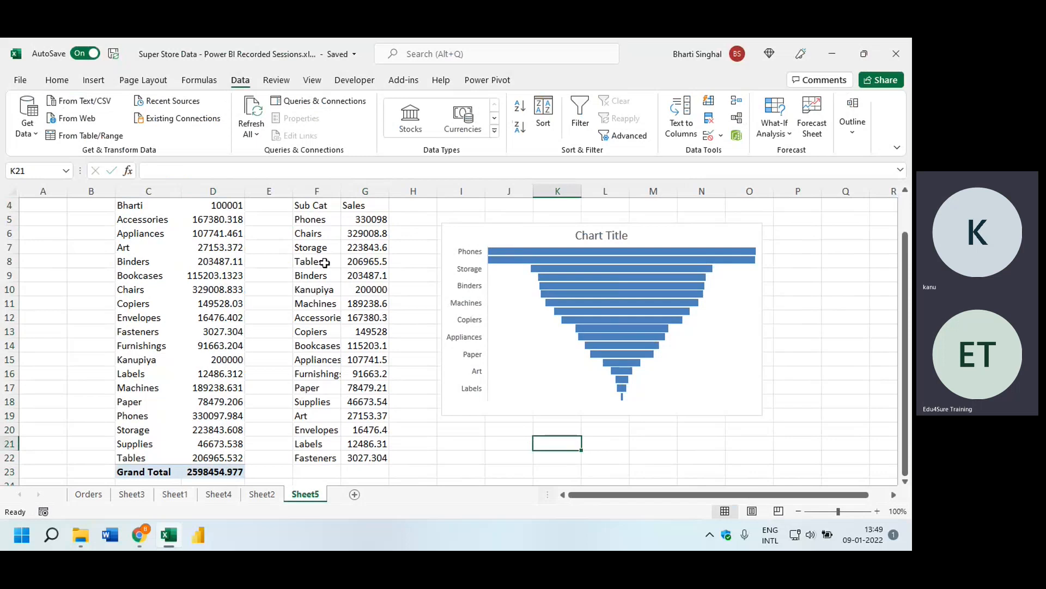
Step: Examine the Combo chart options for the Sub Cat and Sales data in F4:G22 without inserting a chart
drag(320, 207, 376, 458)
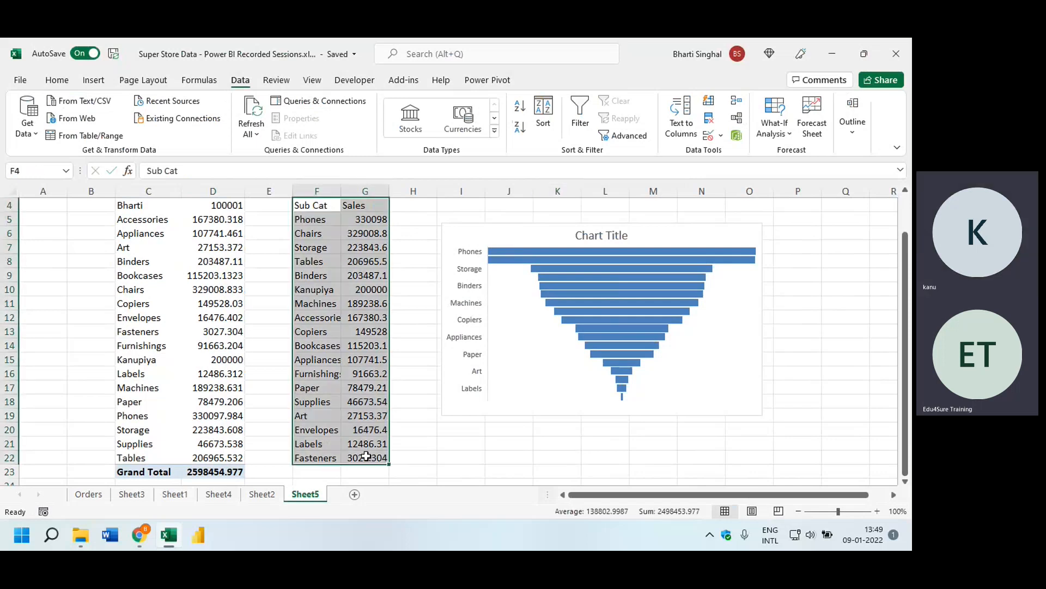
click(94, 82)
click(301, 135)
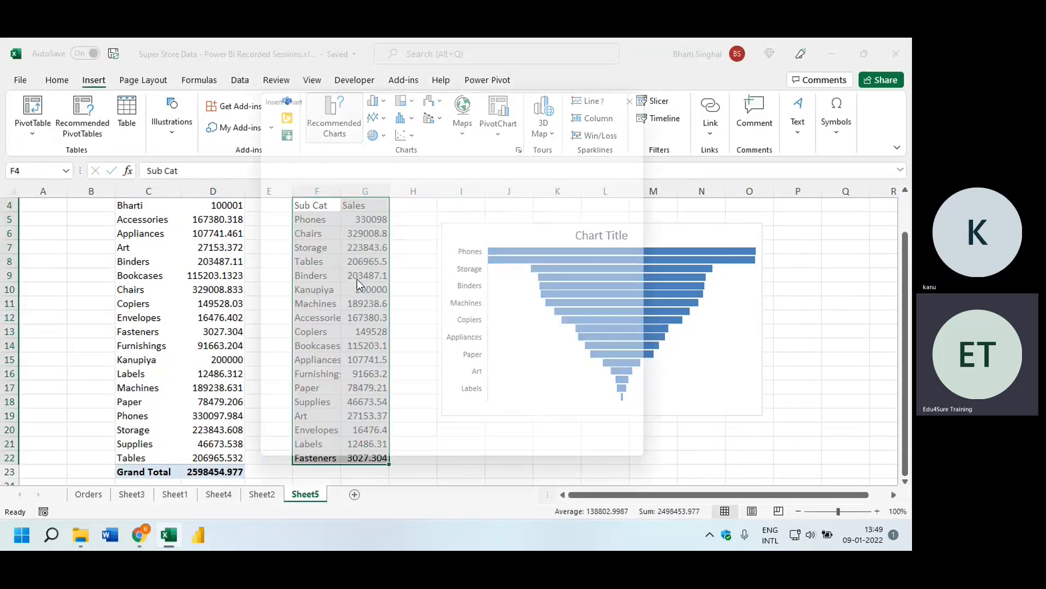
click(352, 110)
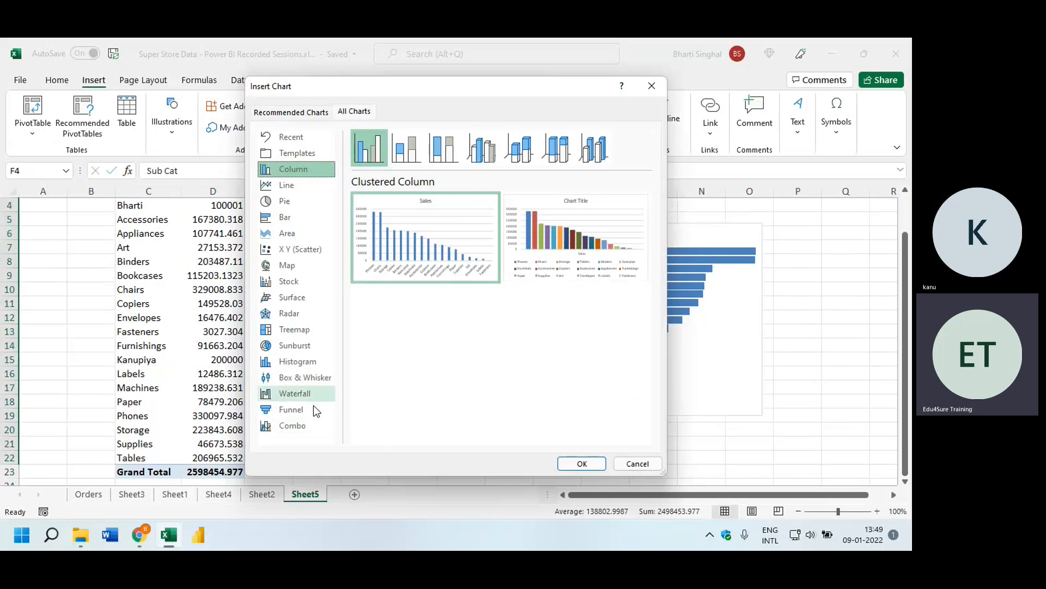
click(310, 427)
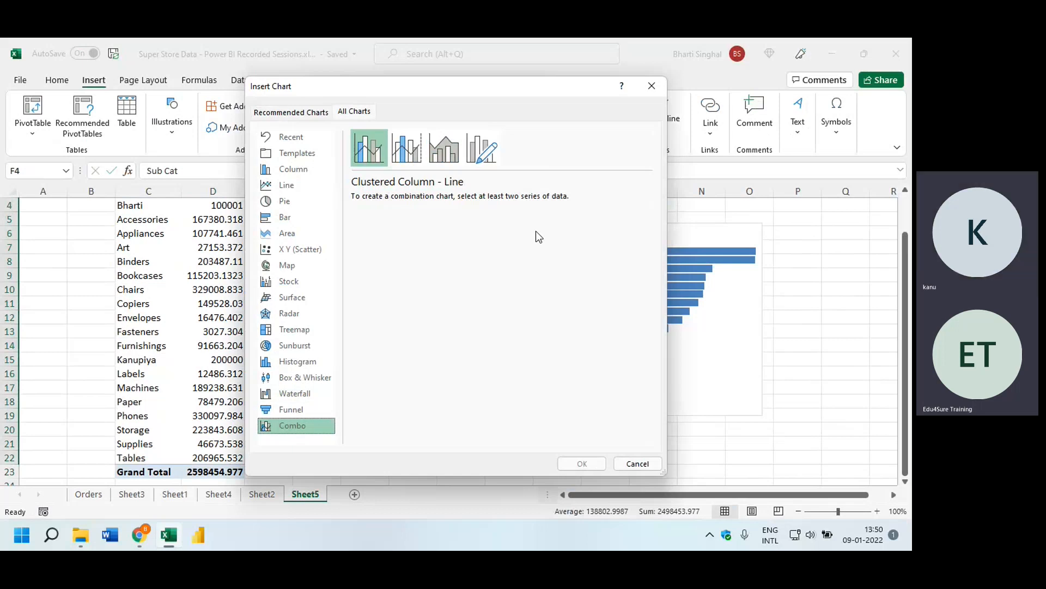
click(651, 85)
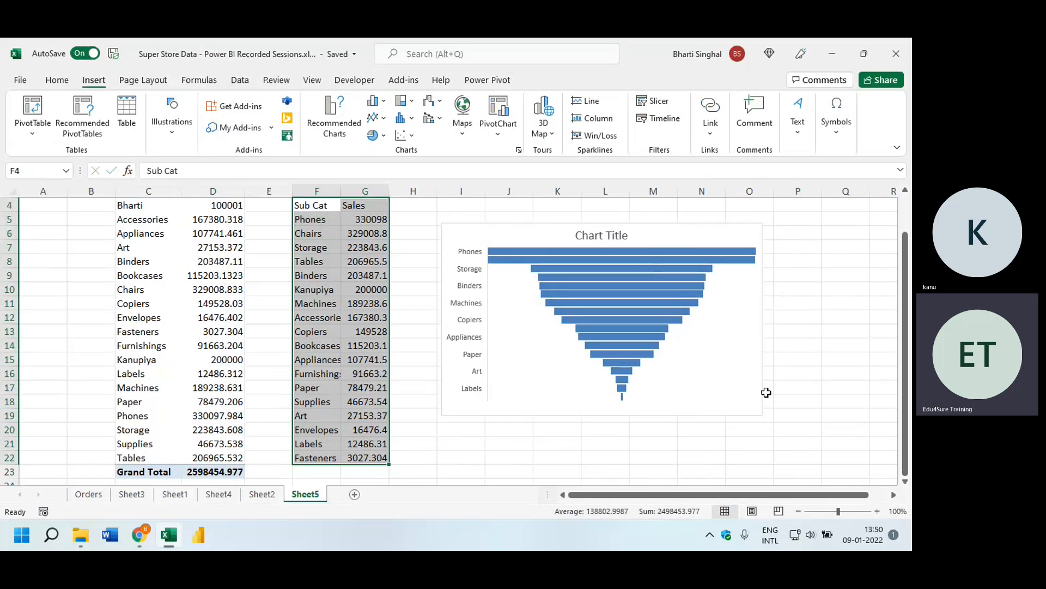
drag(766, 399, 758, 427)
drag(435, 220, 448, 417)
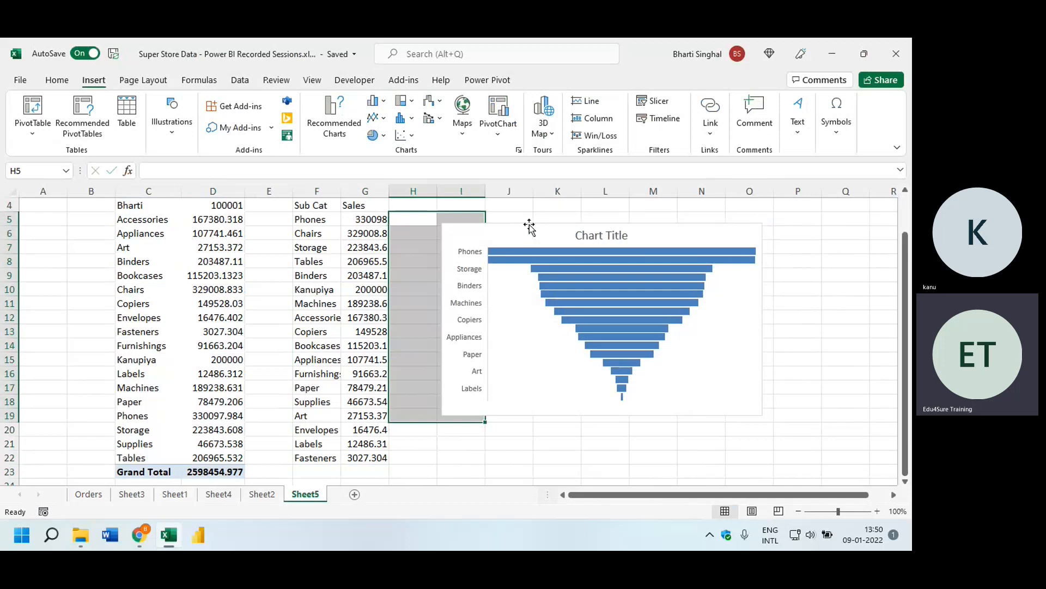
click(546, 457)
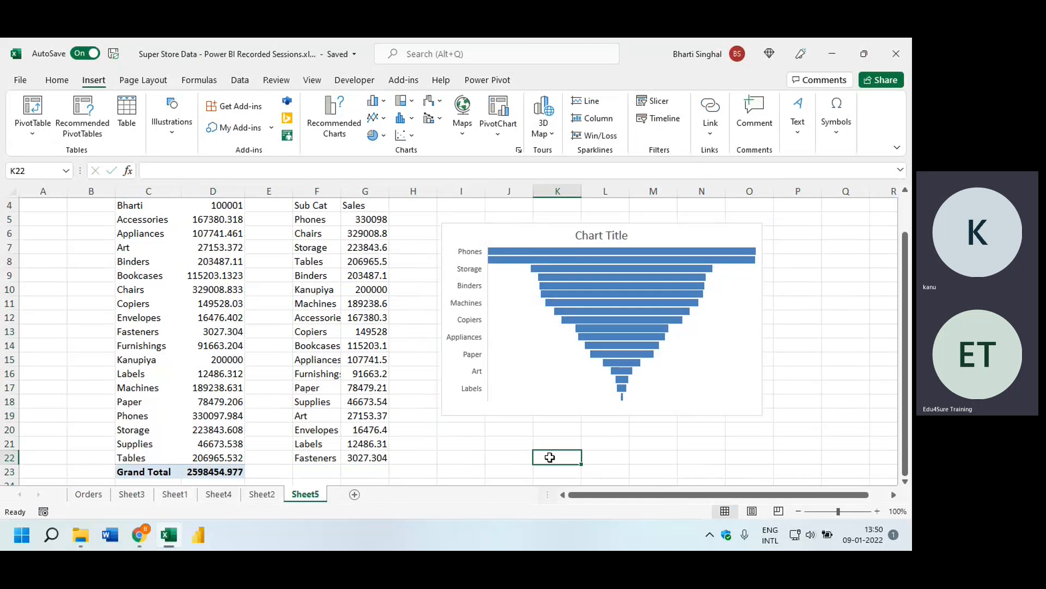
click(20, 80)
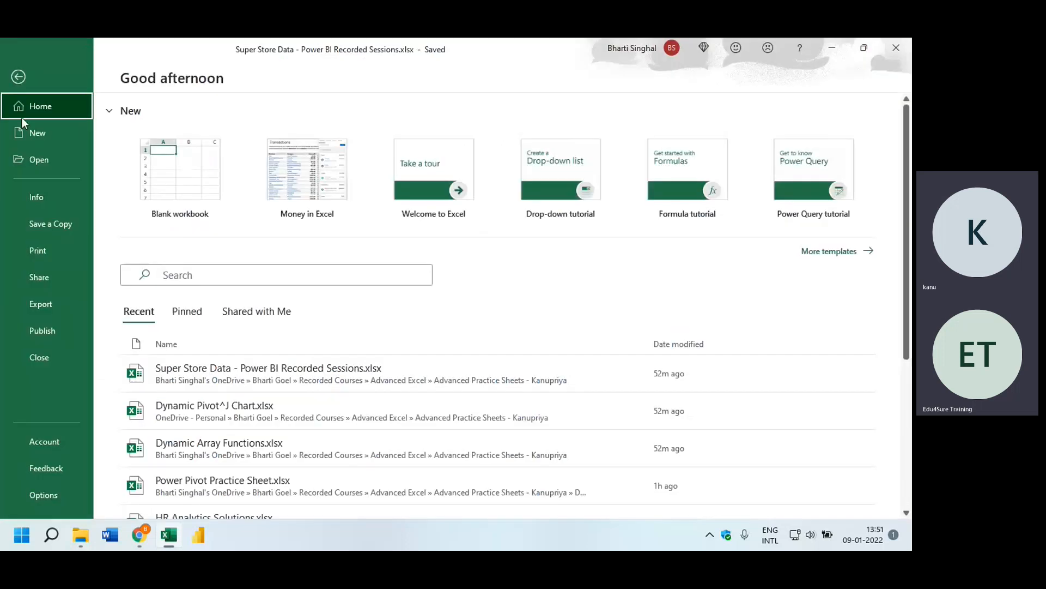
click(19, 76)
click(20, 81)
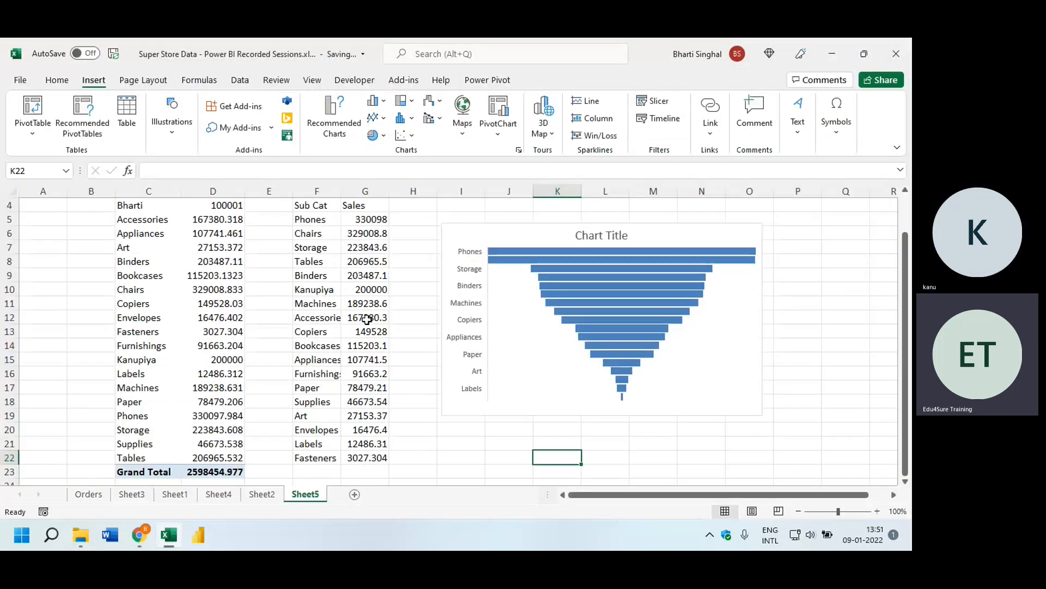
click(57, 218)
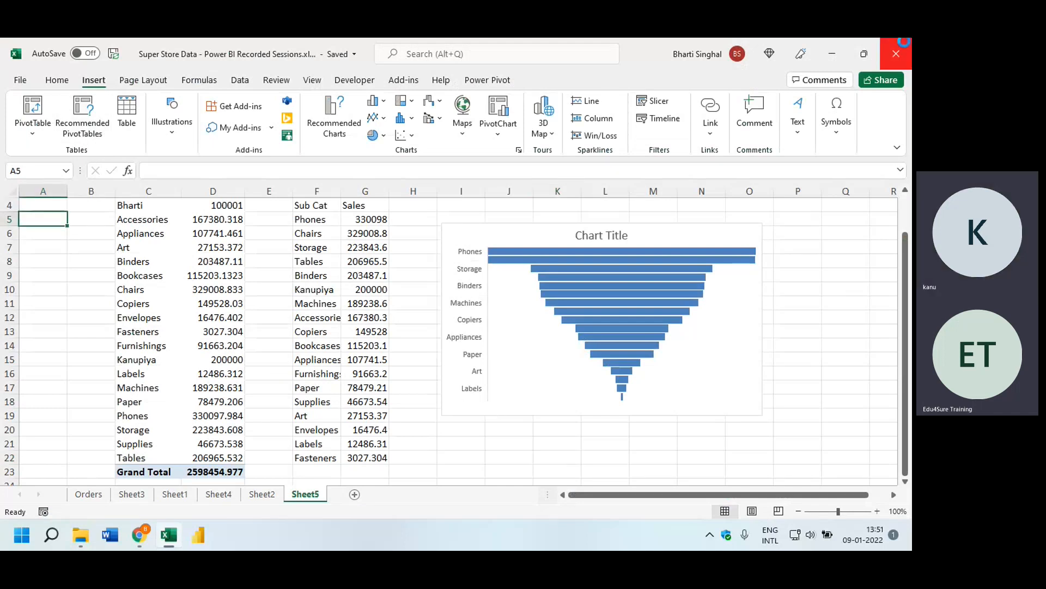
Step: Close the Super Store Data workbook and the Chrome tab with the "dashboard in excel" image search
click(897, 53)
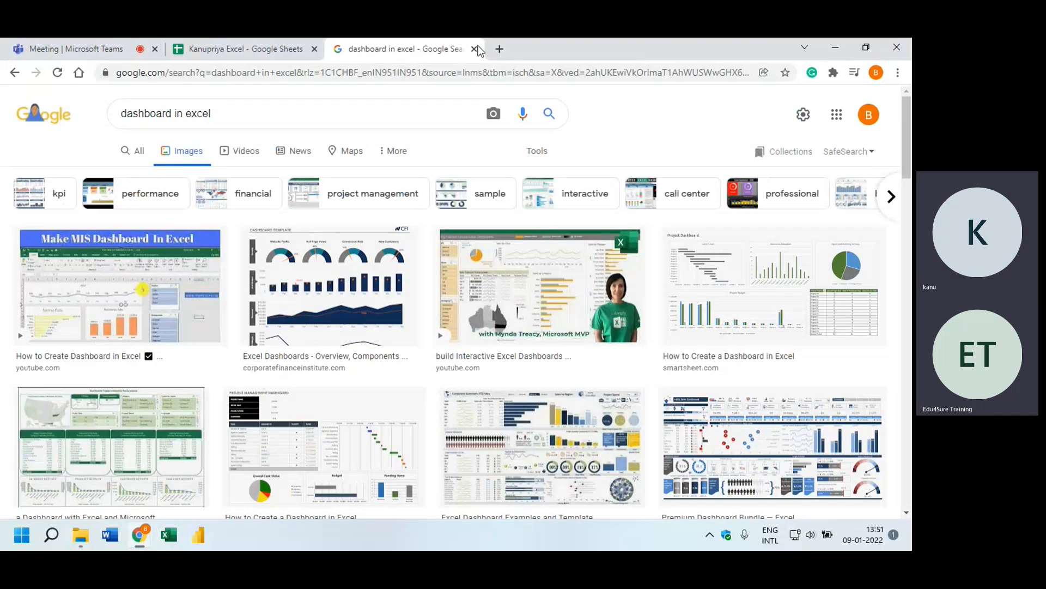
click(474, 50)
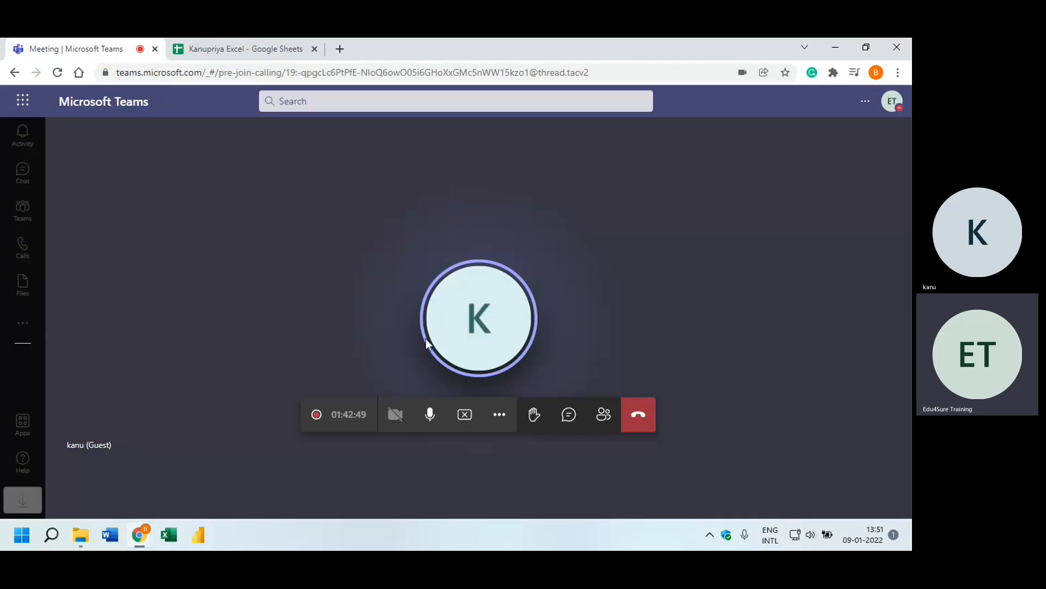